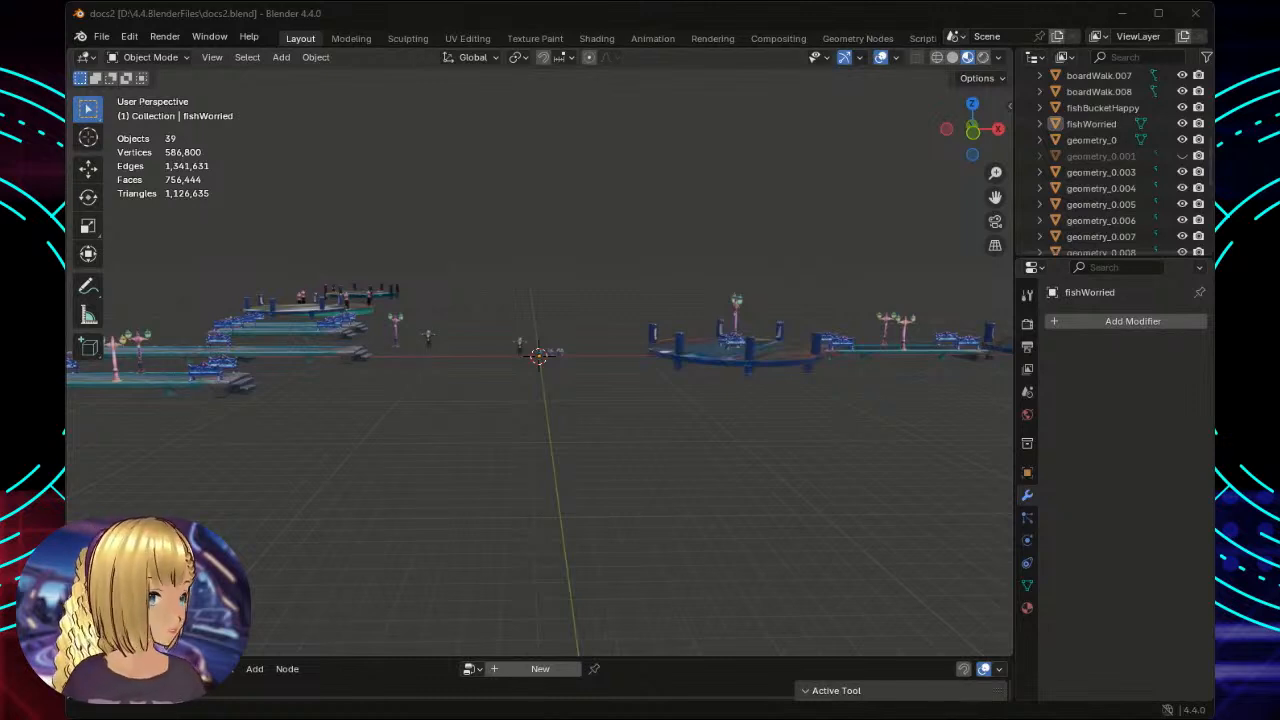
Examine the three fish buckets standing beside the bulldog figure near the scene origin.
scroll(679, 407, up, 3)
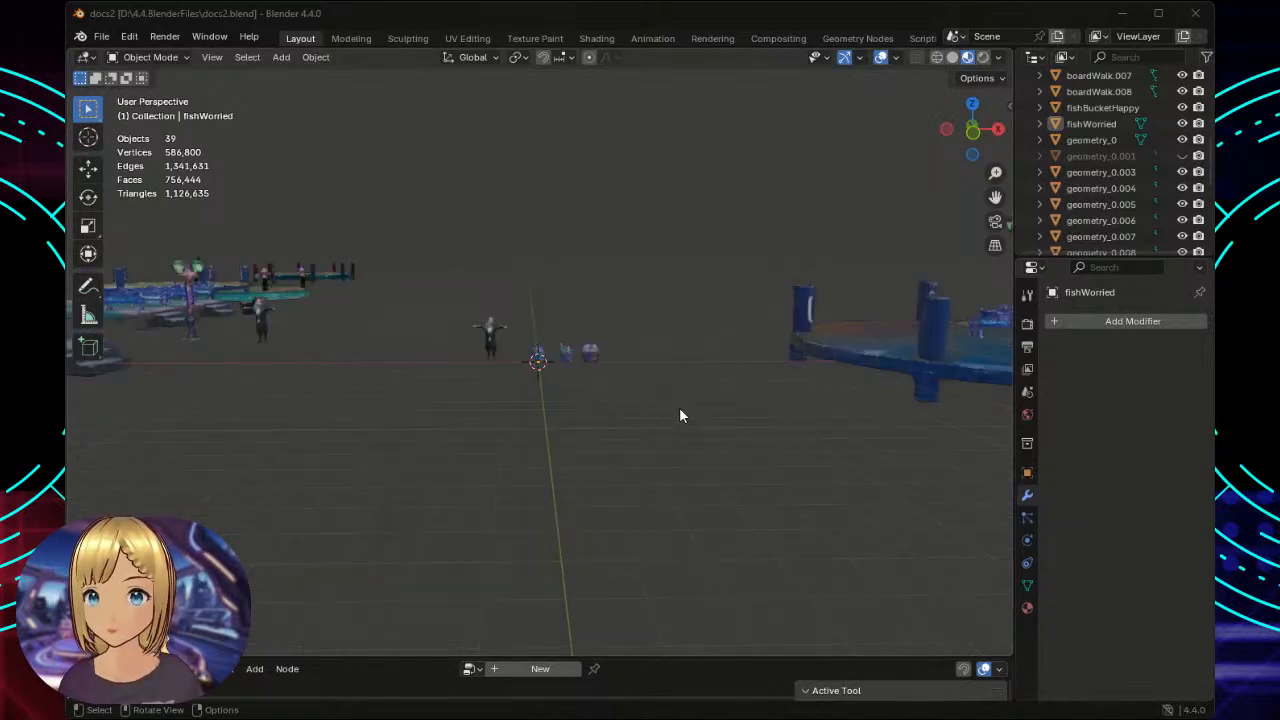
scroll(679, 415, up, 1)
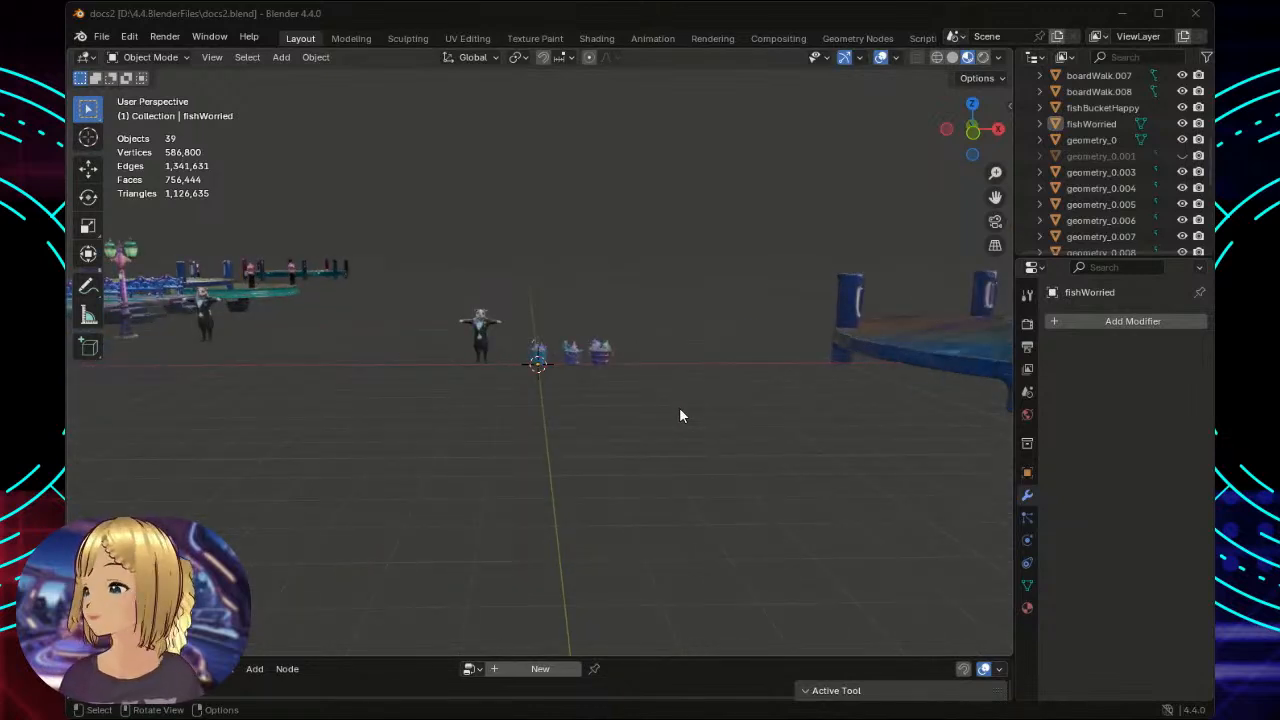
scroll(743, 432, down, 2)
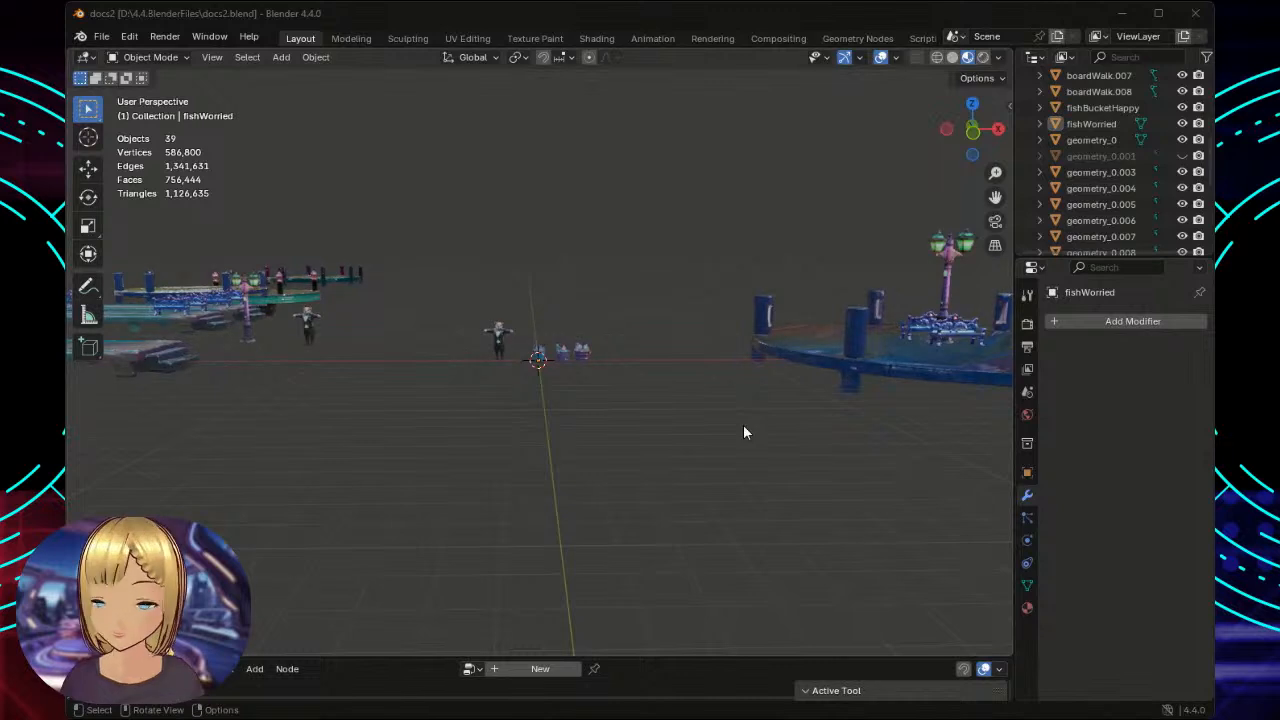
scroll(743, 432, down, 3)
scroll(743, 432, up, 4)
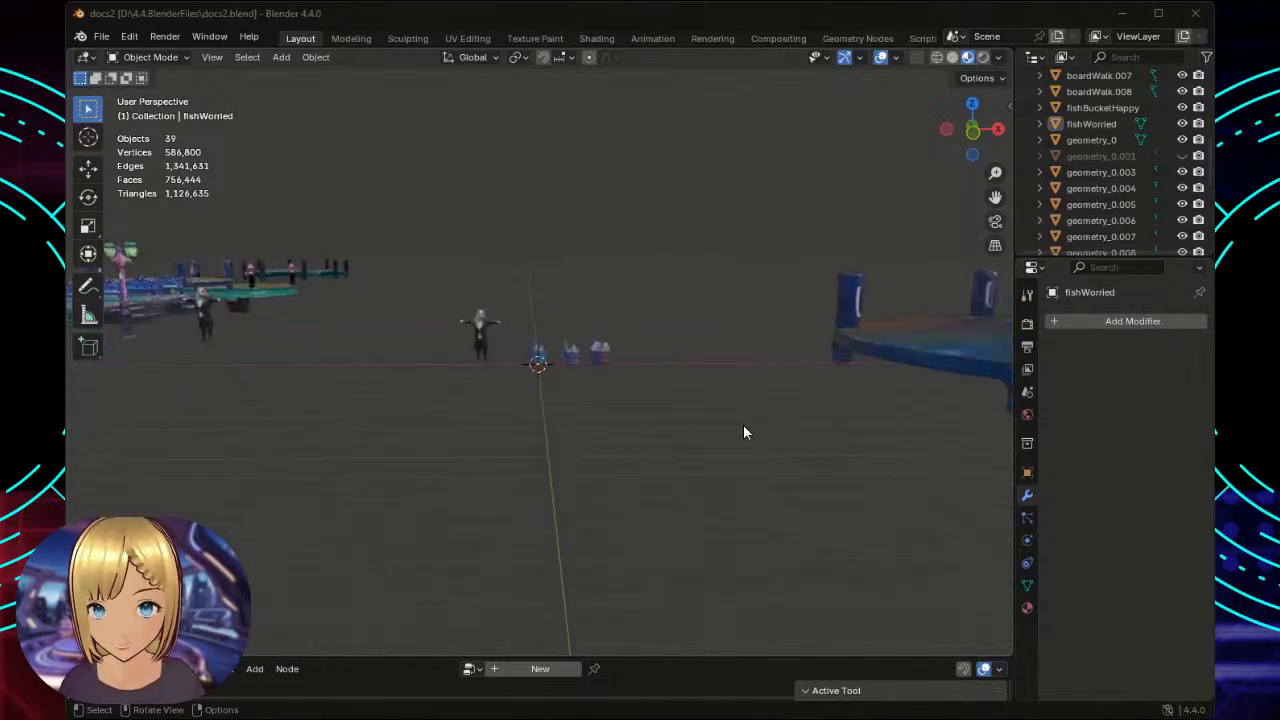
scroll(743, 432, up, 2)
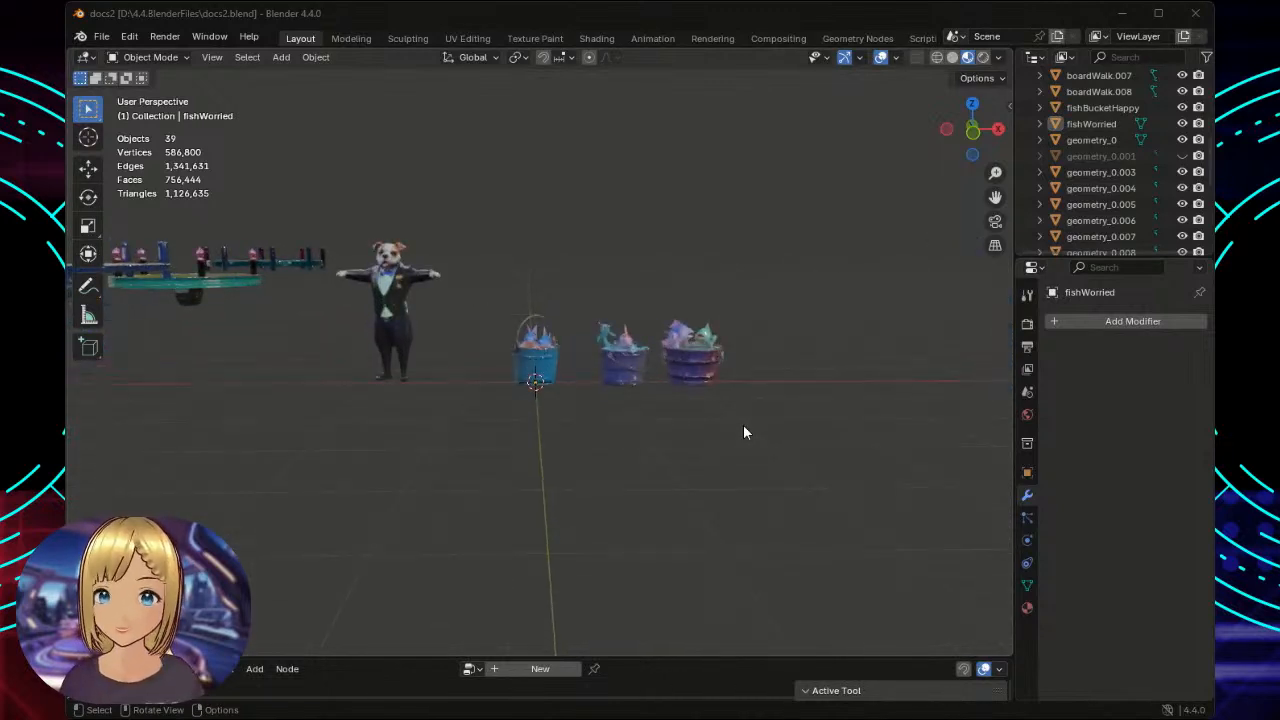
scroll(743, 432, up, 3)
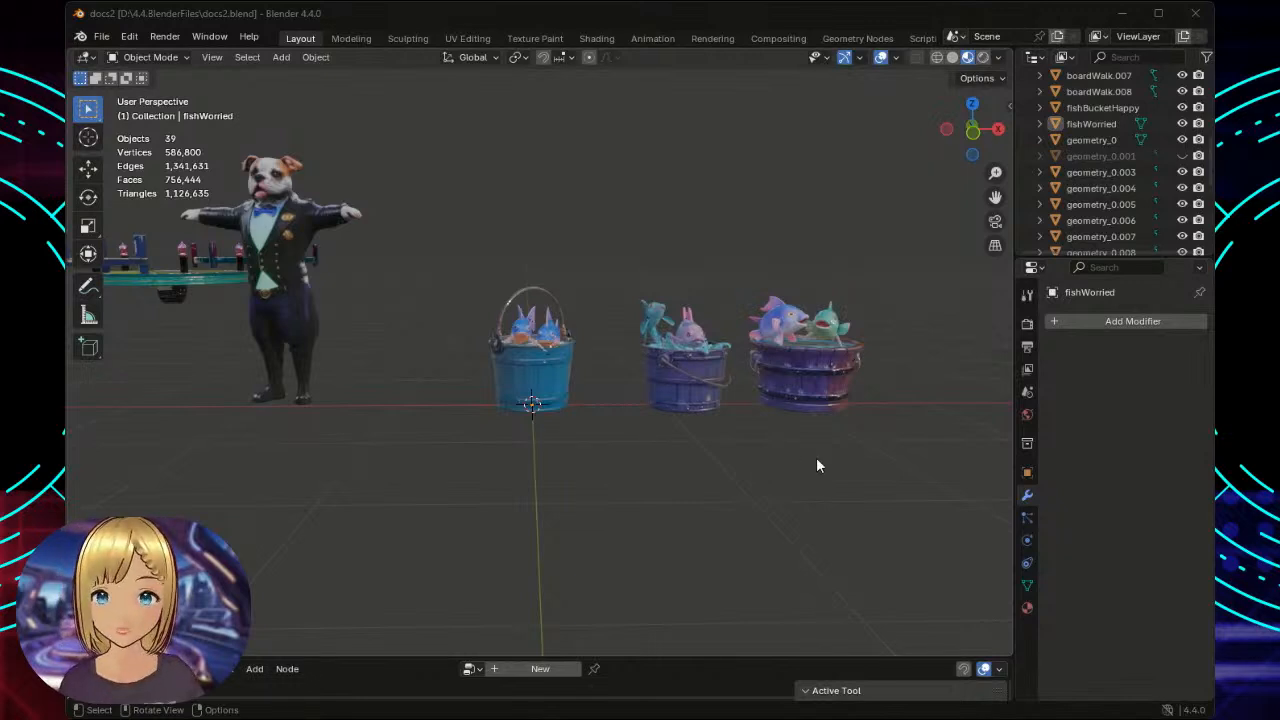
middle_drag(832, 461, 754, 451)
scroll(754, 451, up, 3)
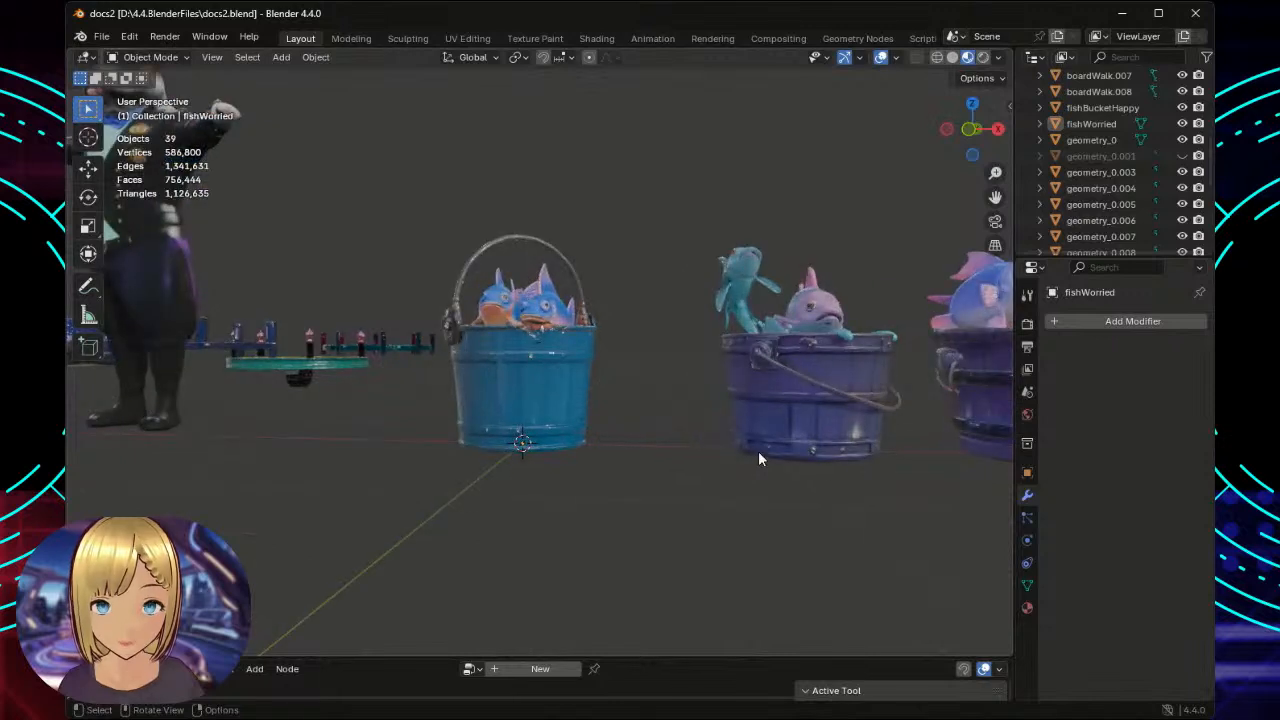
scroll(827, 467, down, 2)
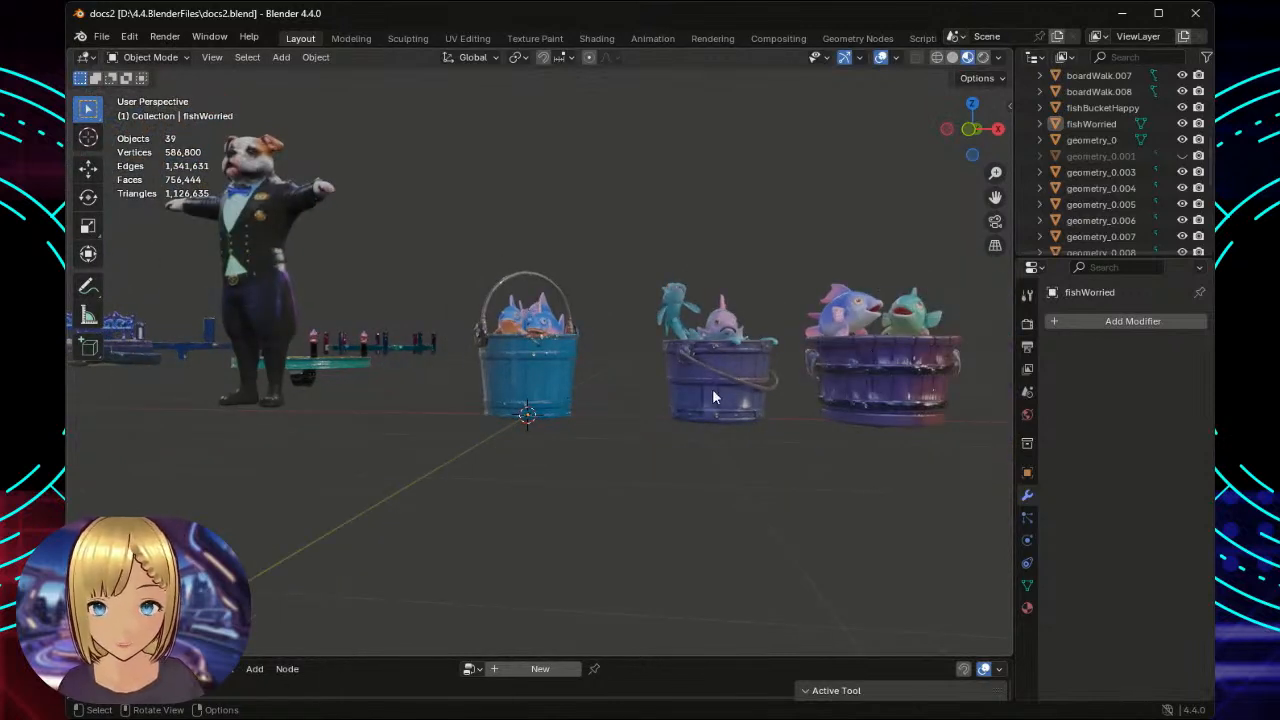
scroll(624, 479, down, 1)
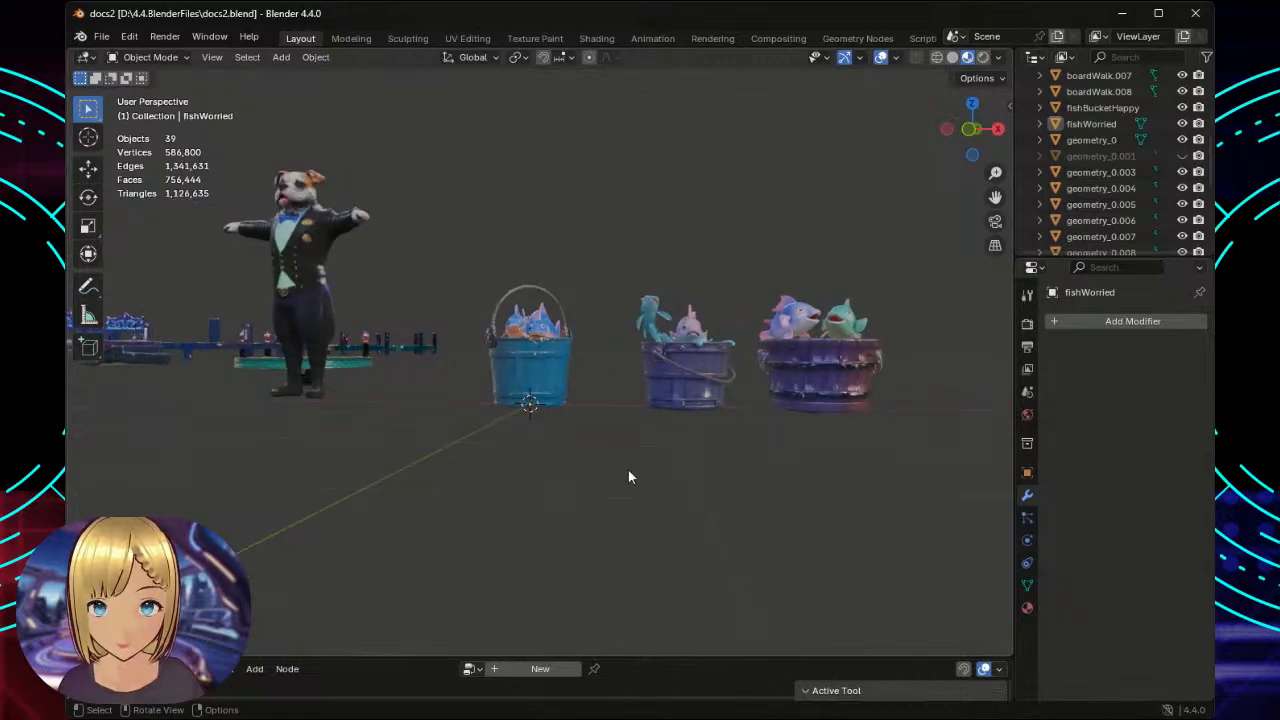
Inspect the blue fish bucket up close and compare it with the two purple buckets from several angles.
mouse_move(628, 471)
middle_down()
mouse_move(639, 455)
mouse_move(659, 509)
mouse_move(652, 470)
middle_up()
scroll(604, 420, up, 5)
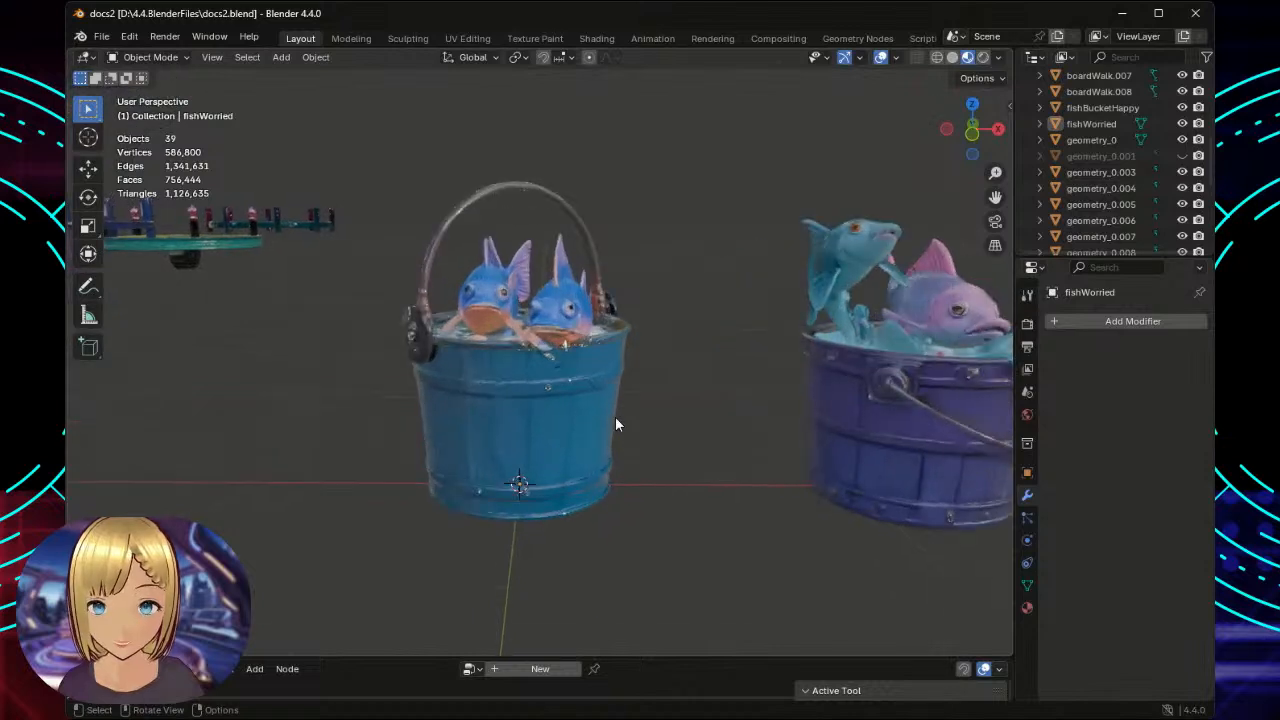
scroll(621, 422, up, 1)
scroll(623, 424, up, 1)
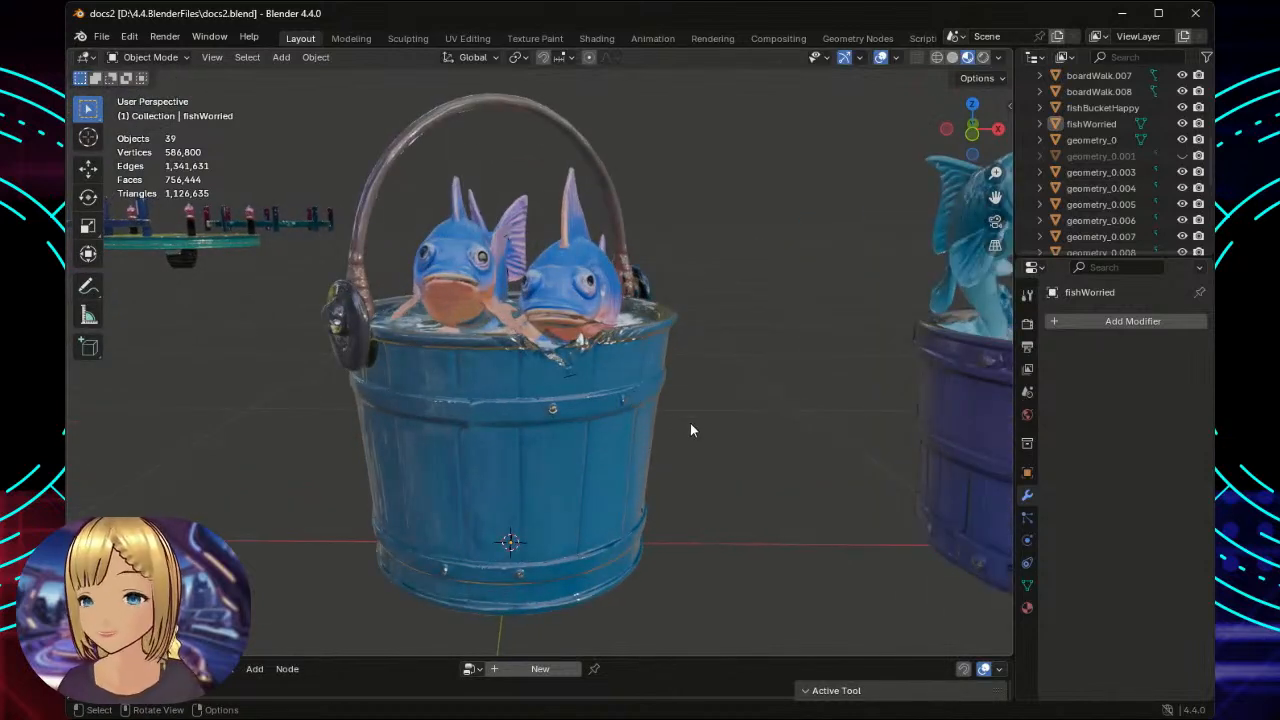
mouse_move(801, 420)
middle_down()
mouse_move(711, 456)
mouse_move(812, 439)
mouse_move(804, 423)
middle_up()
scroll(804, 423, down, 5)
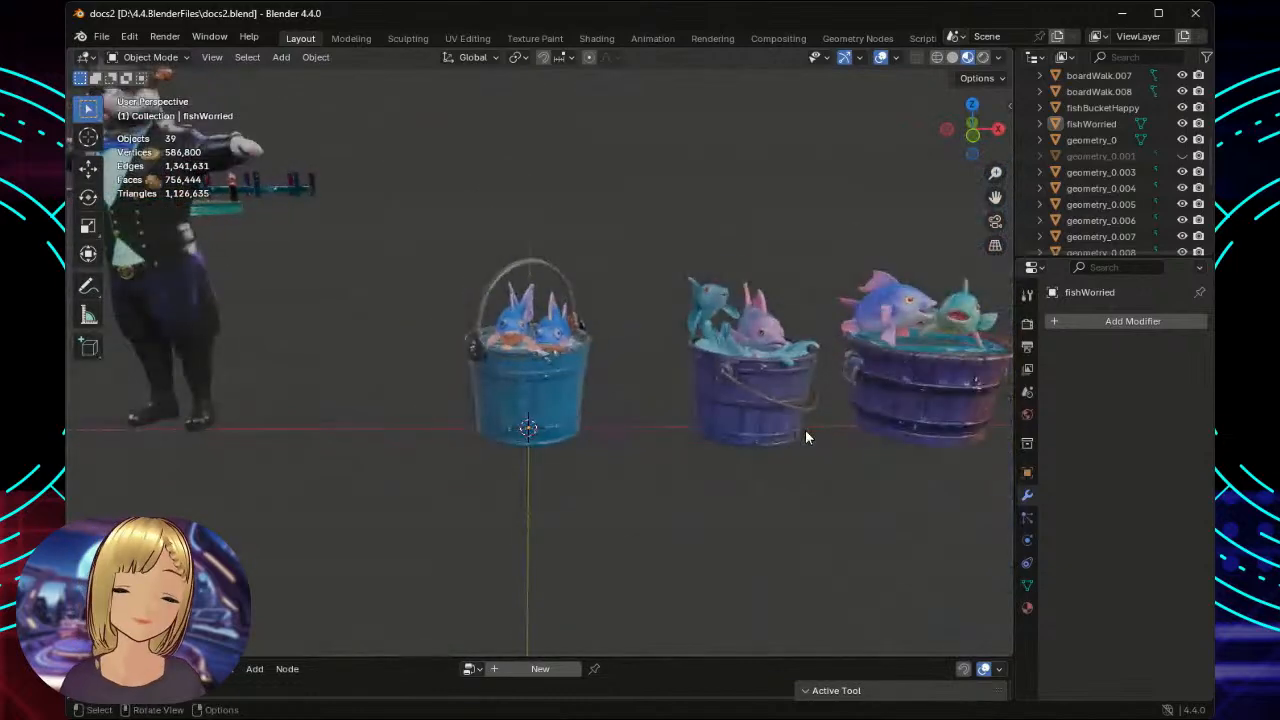
middle_drag(918, 459, 792, 459)
scroll(729, 500, down, 6)
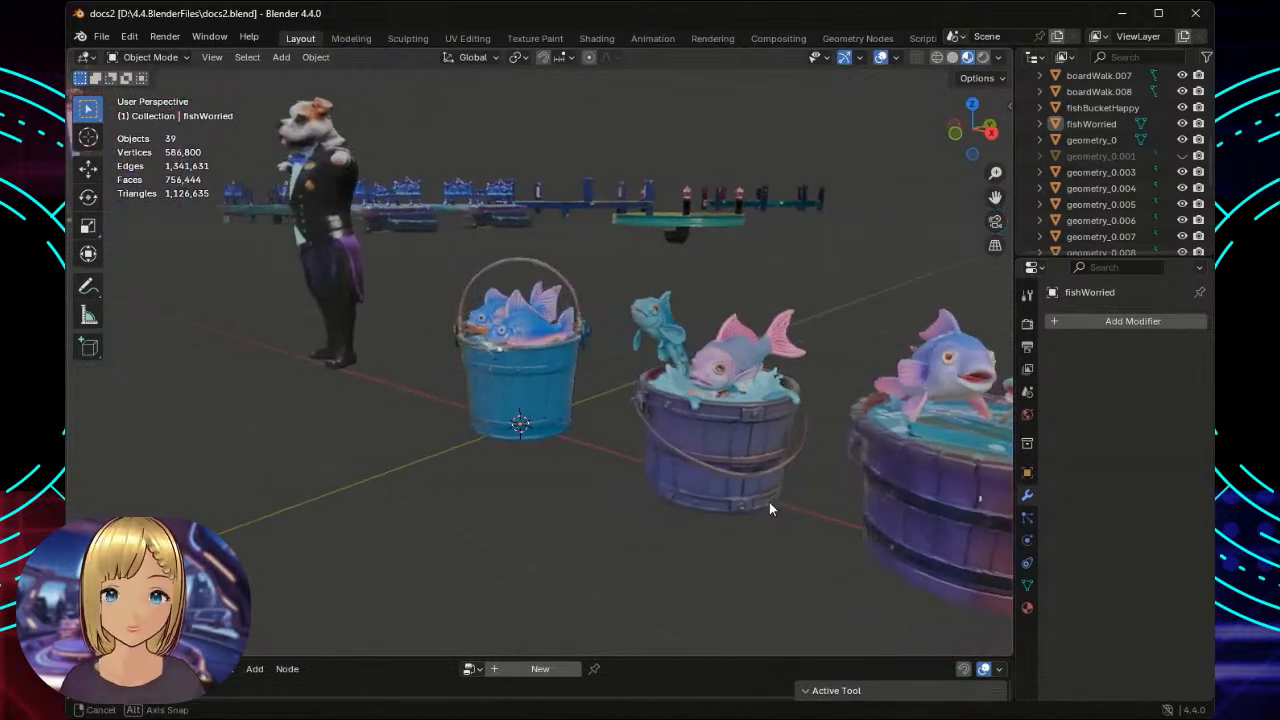
middle_drag(781, 482, 742, 462)
scroll(742, 462, up, 4)
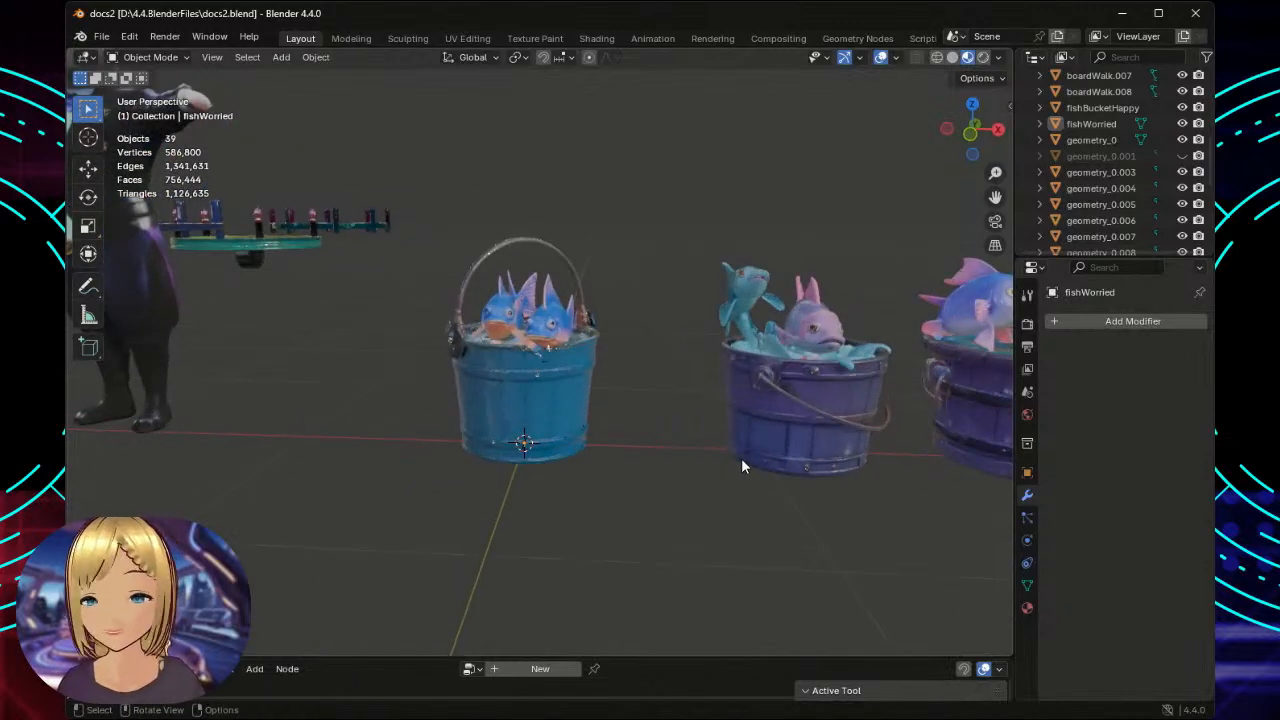
Move the three fish buckets together along the negative X axis past the bulldog figure and deselect them.
scroll(742, 462, down, 4)
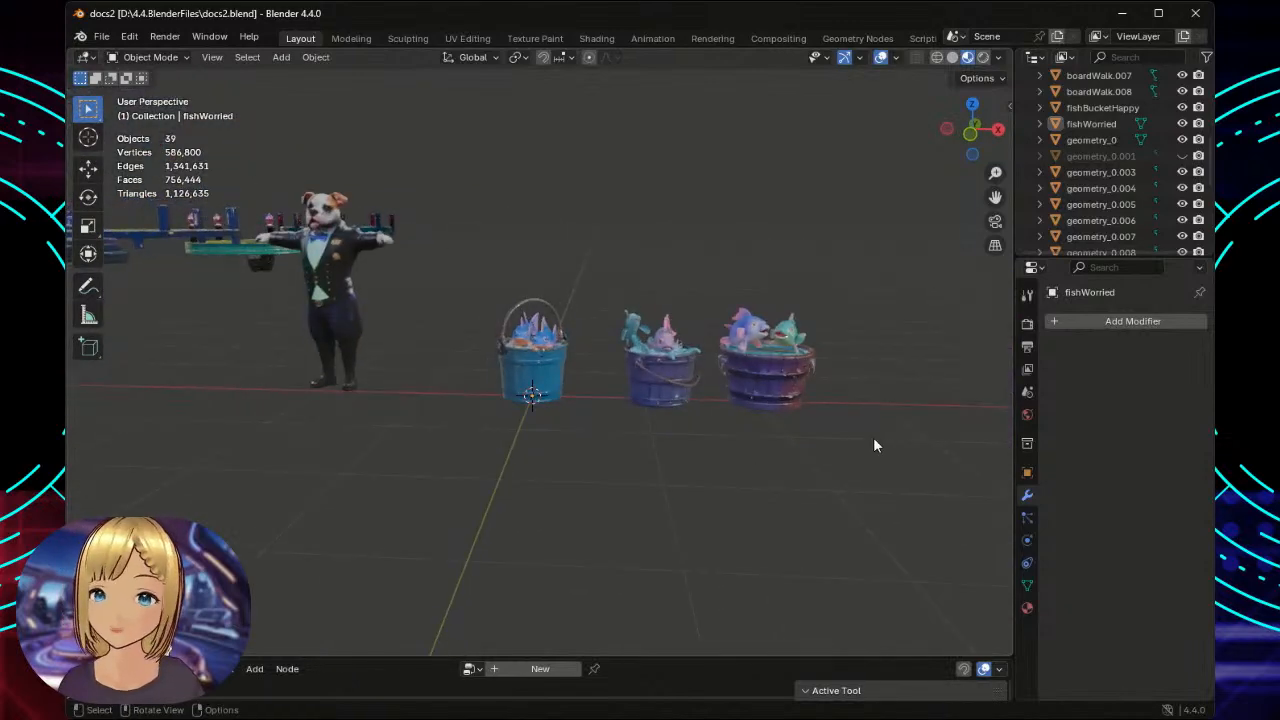
drag(873, 438, 465, 269)
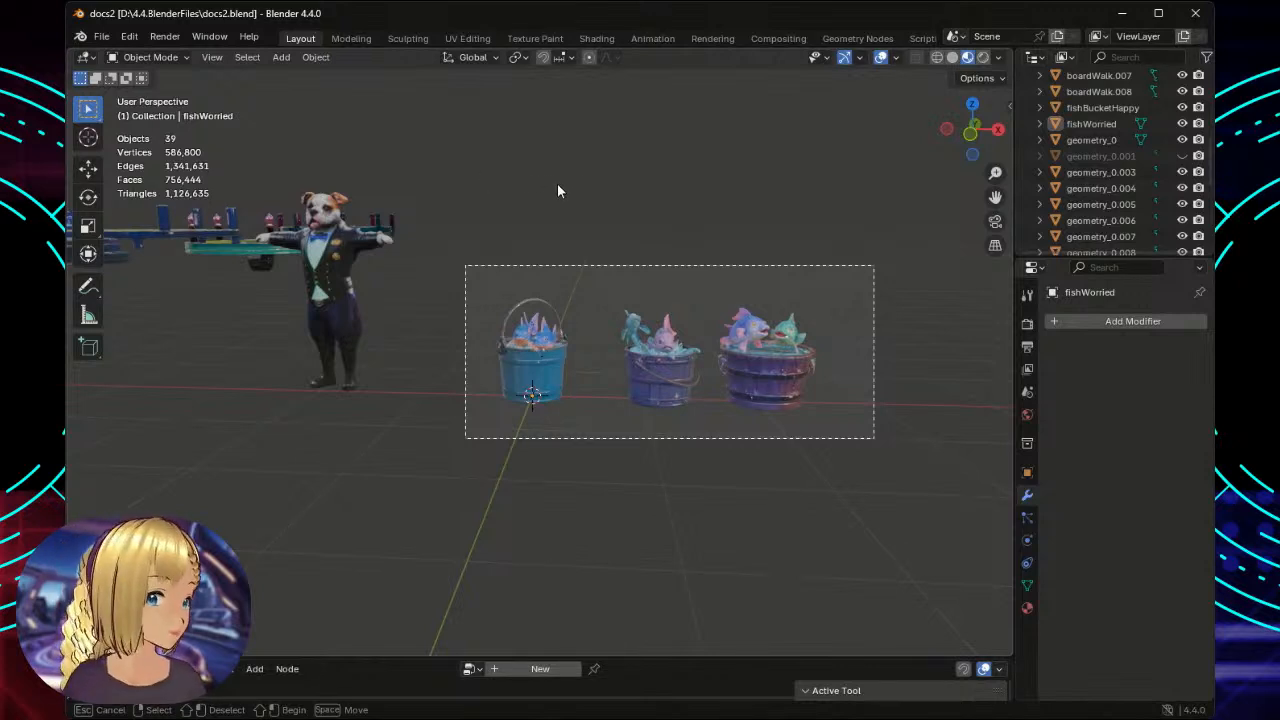
drag(557, 186, 553, 186)
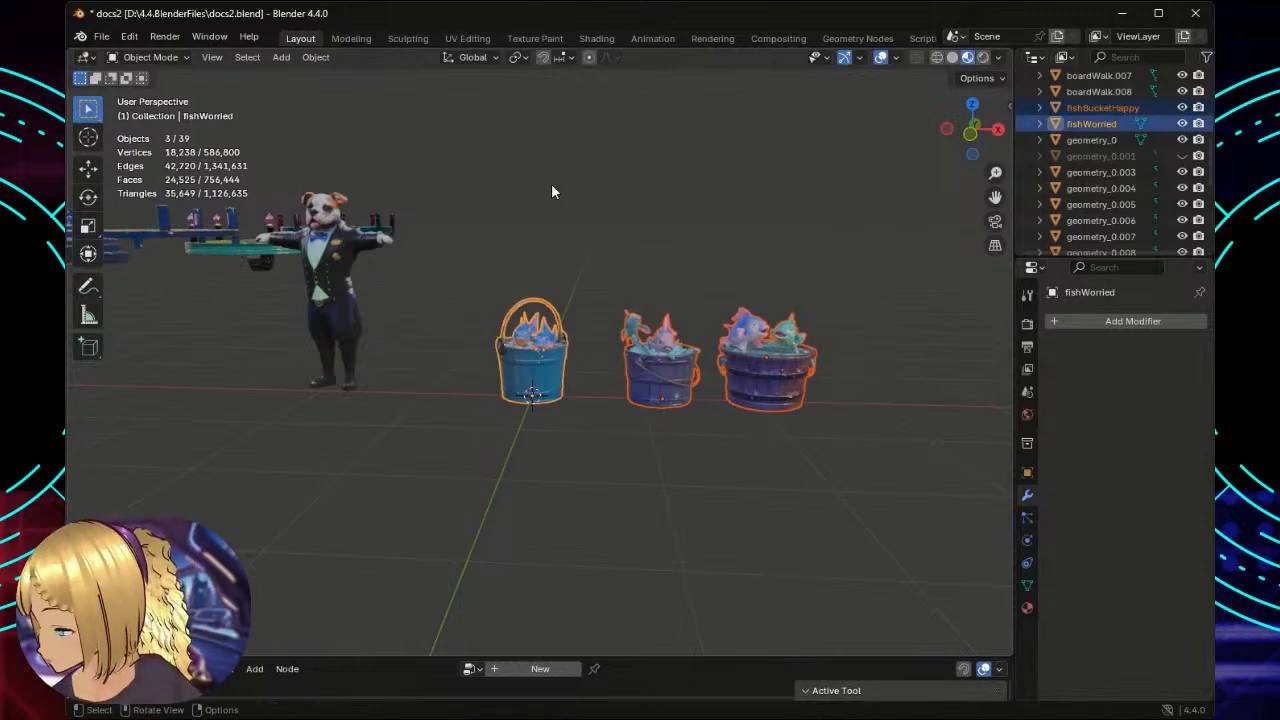
click(94, 176)
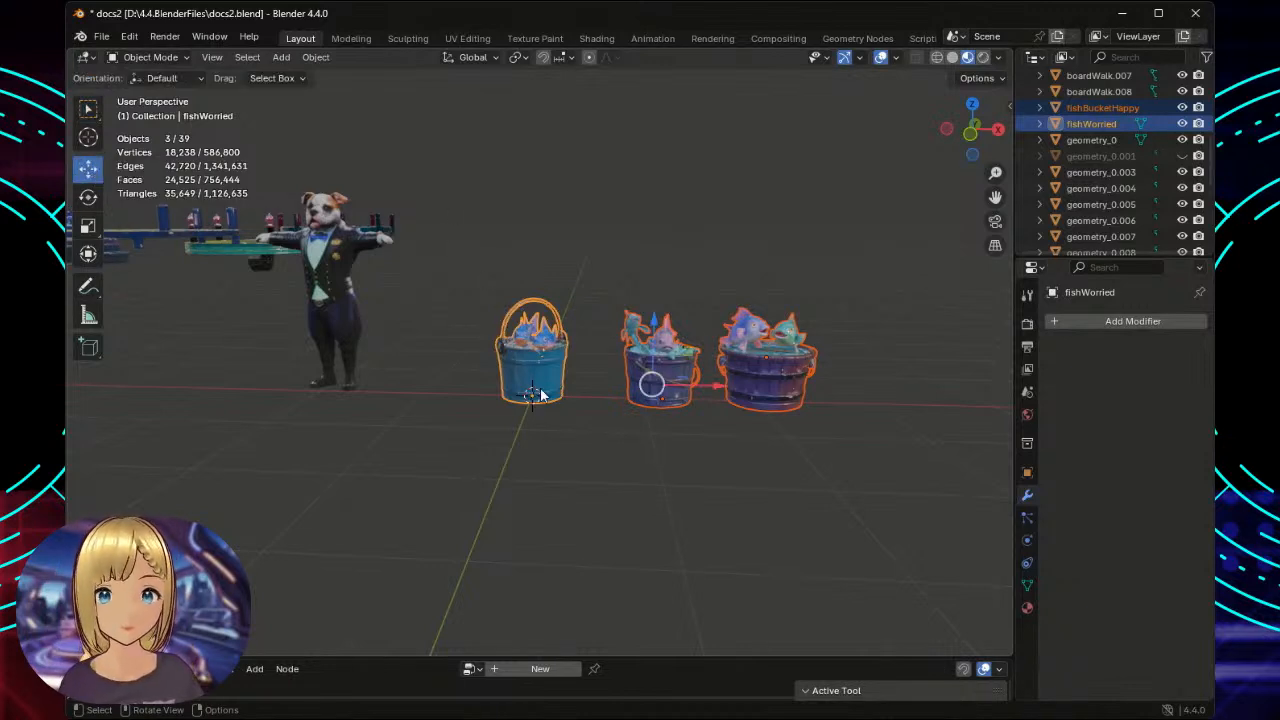
drag(718, 390, 163, 383)
click(570, 165)
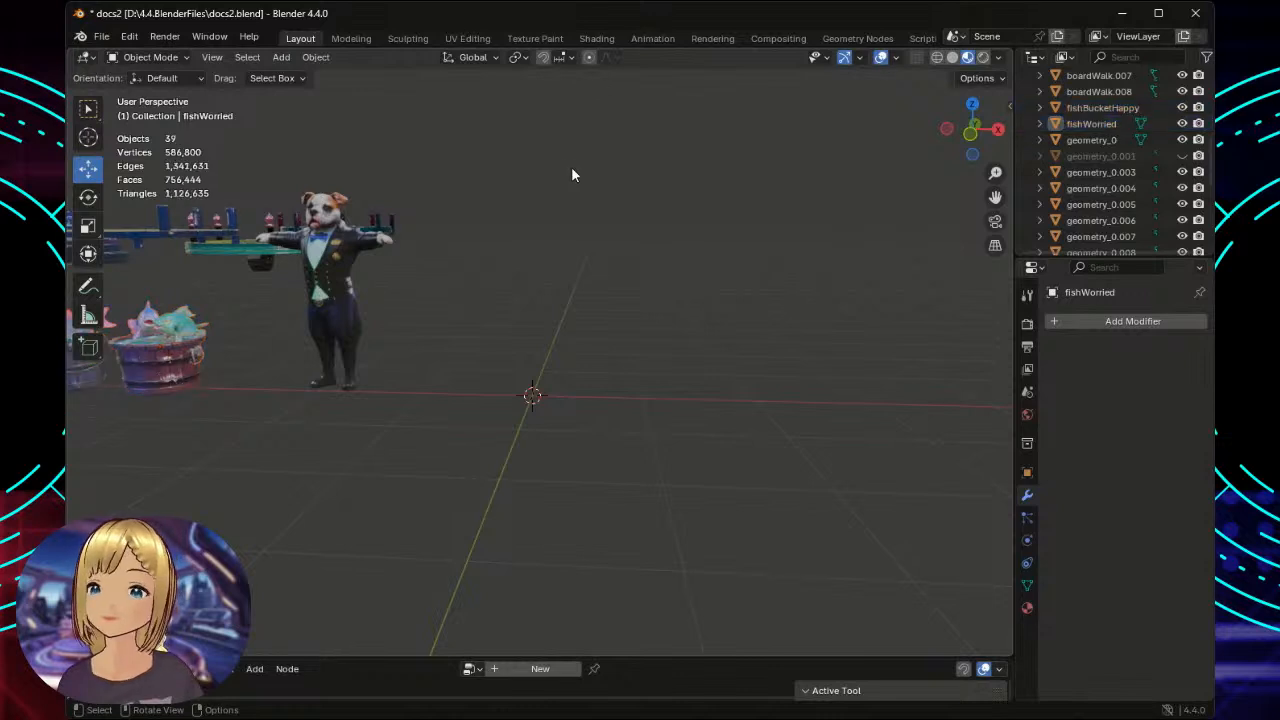
Review the cleared area around the origin and the overall layout of the surrounding boardwalk pieces.
middle_drag(586, 298, 659, 344)
scroll(671, 352, up, 3)
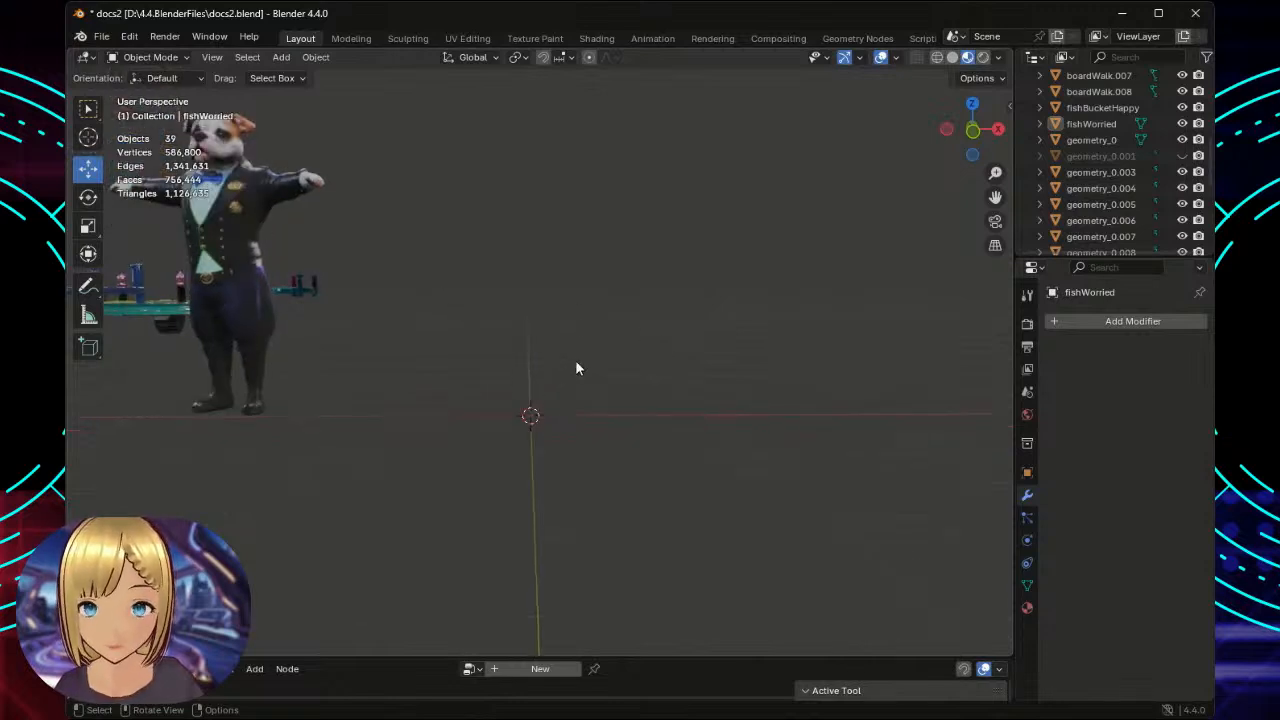
scroll(631, 336, down, 4)
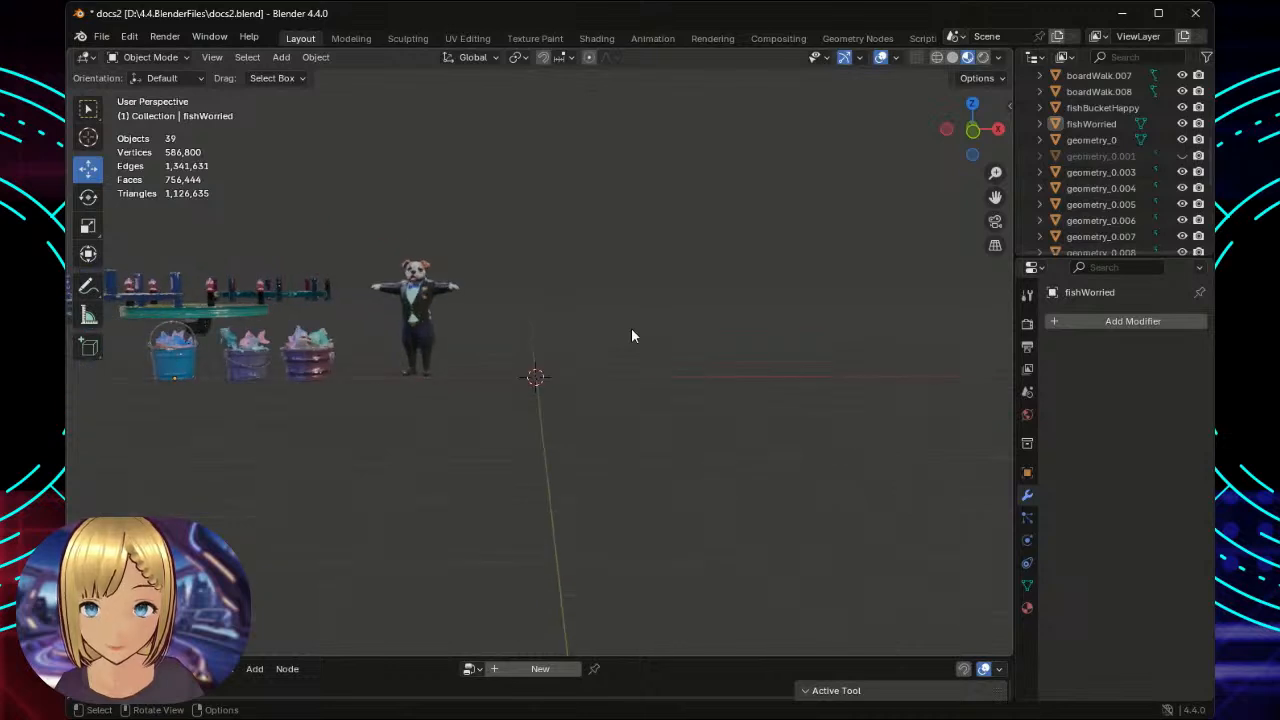
scroll(631, 336, down, 1)
scroll(631, 336, down, 3)
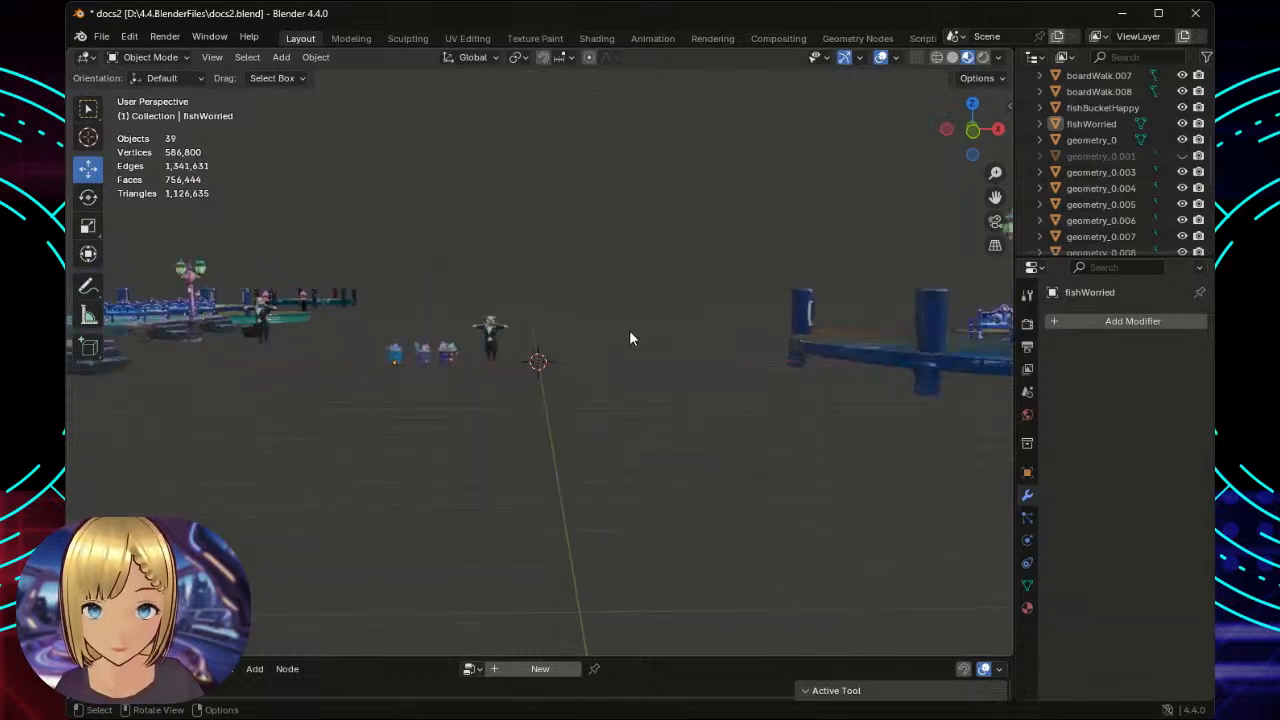
scroll(630, 334, down, 4)
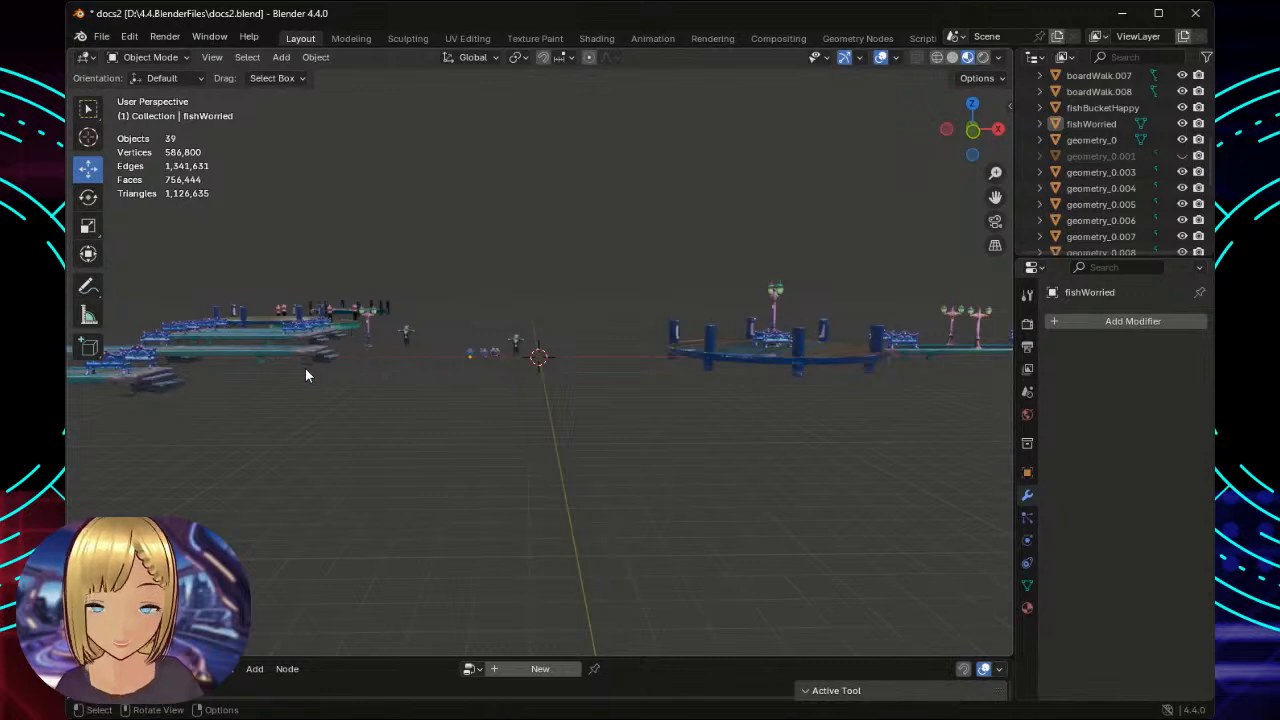
scroll(286, 359, up, 2)
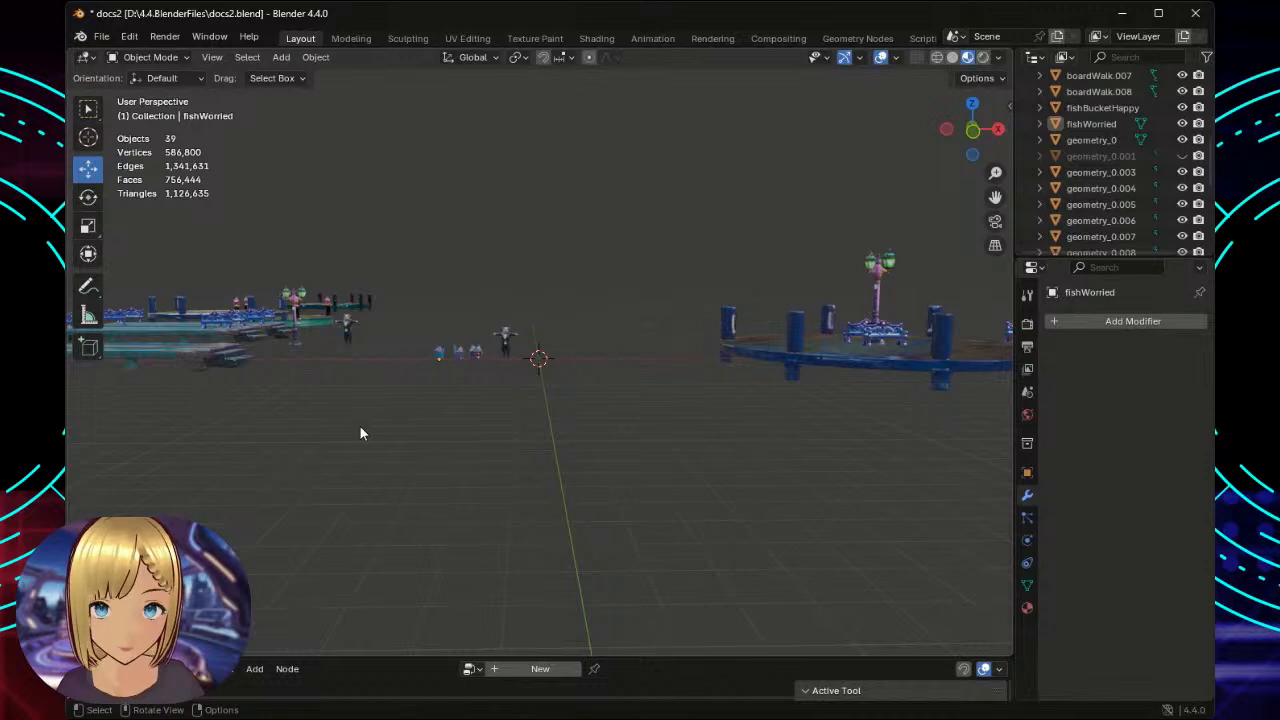
scroll(478, 383, up, 5)
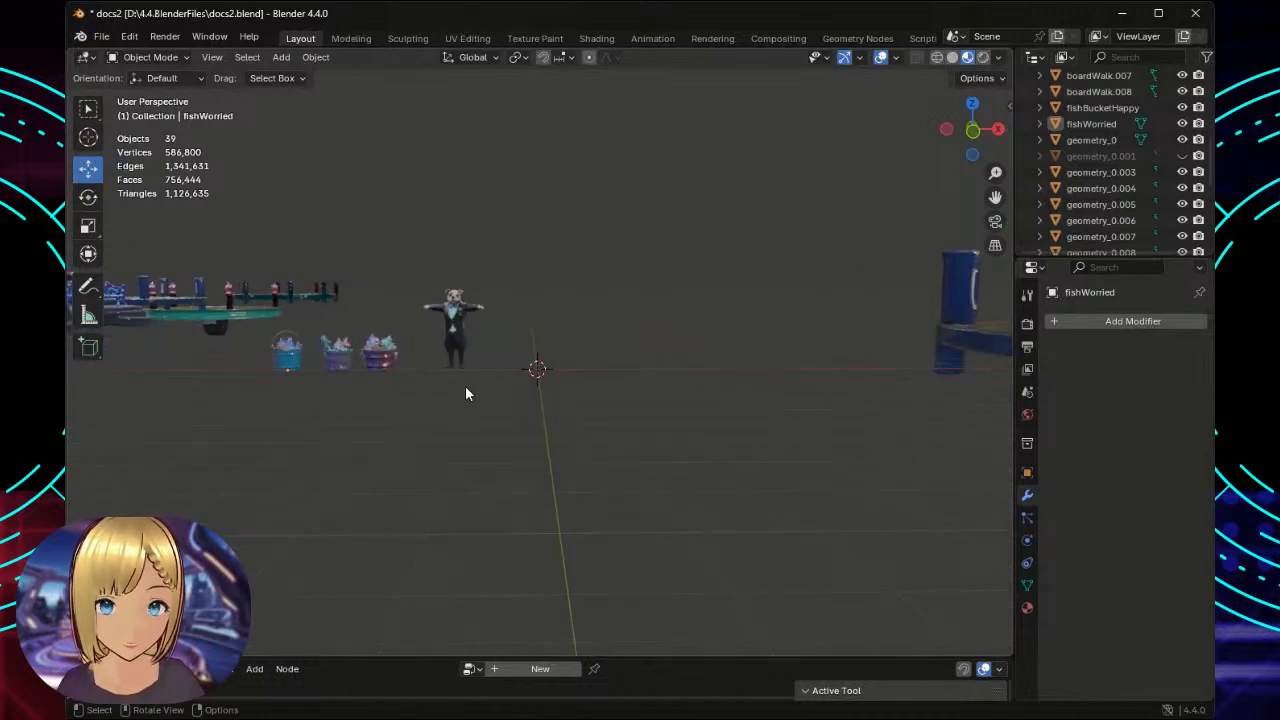
scroll(465, 390, down, 7)
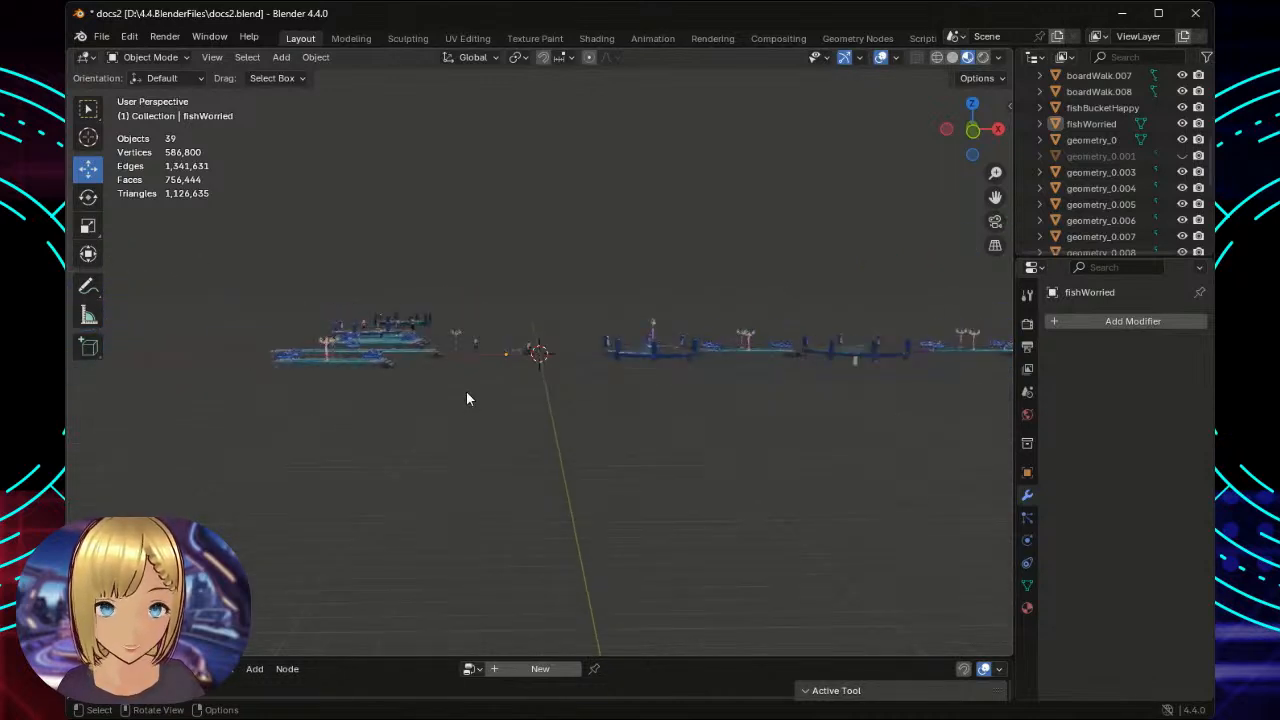
scroll(770, 355, up, 1)
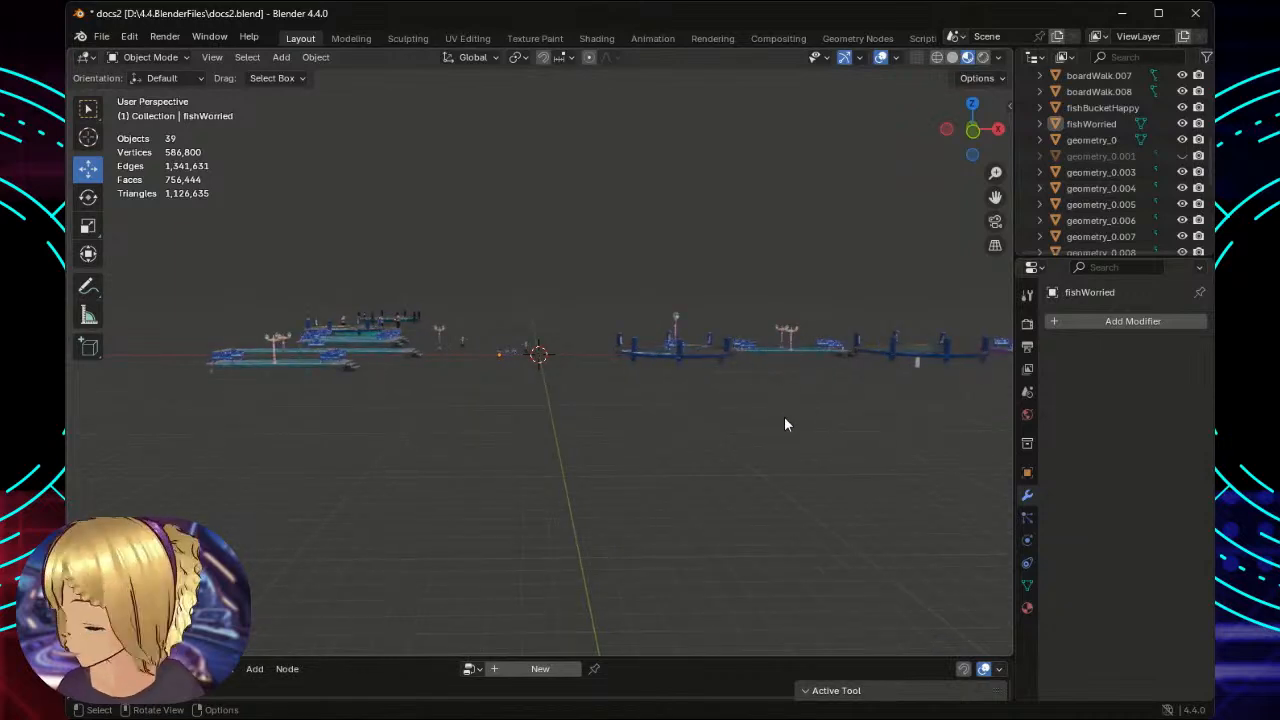
Examine the round pier platform and the adjoining straight boardwalk with its benches and lamp posts.
middle_drag(829, 428, 609, 455)
scroll(584, 425, up, 4)
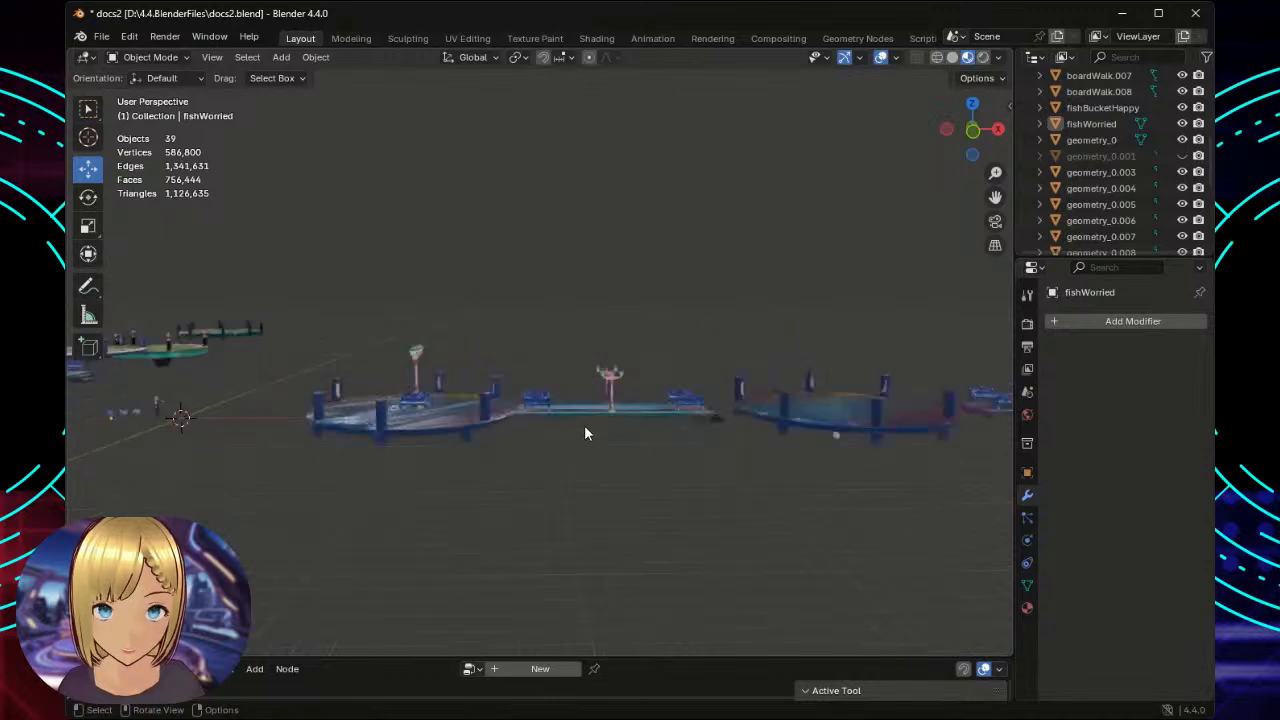
scroll(606, 436, up, 2)
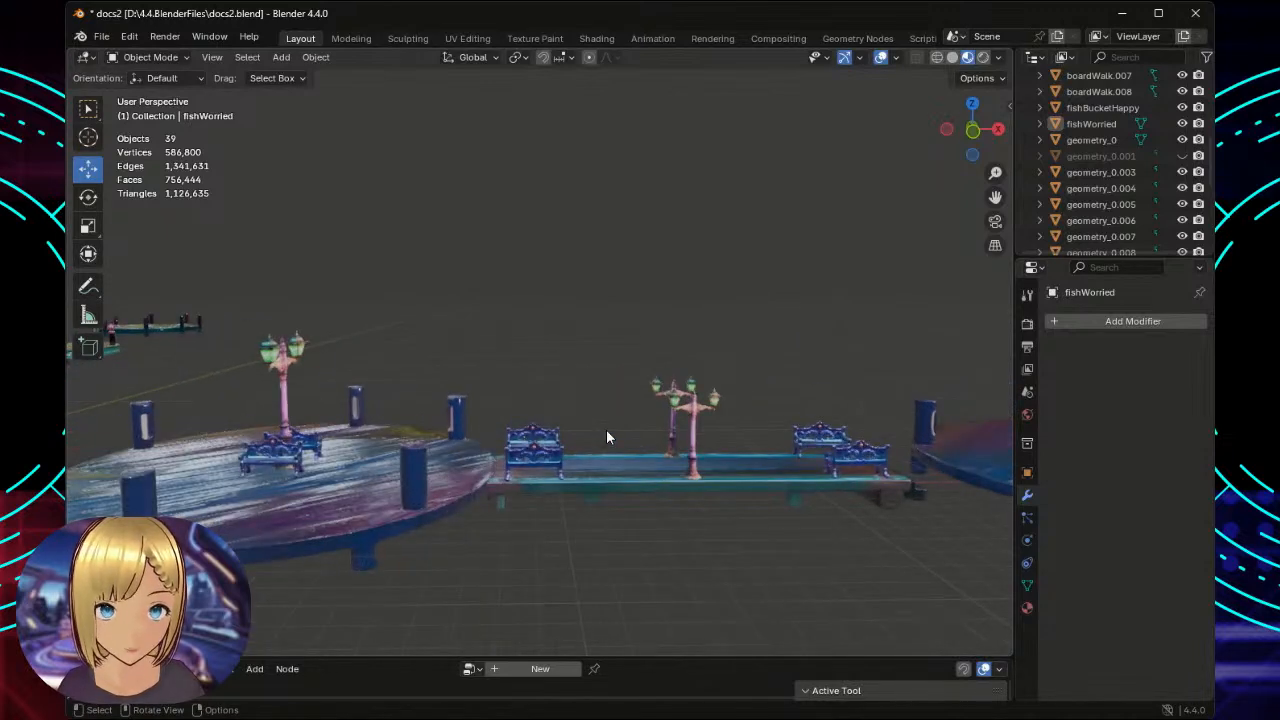
scroll(606, 436, up, 2)
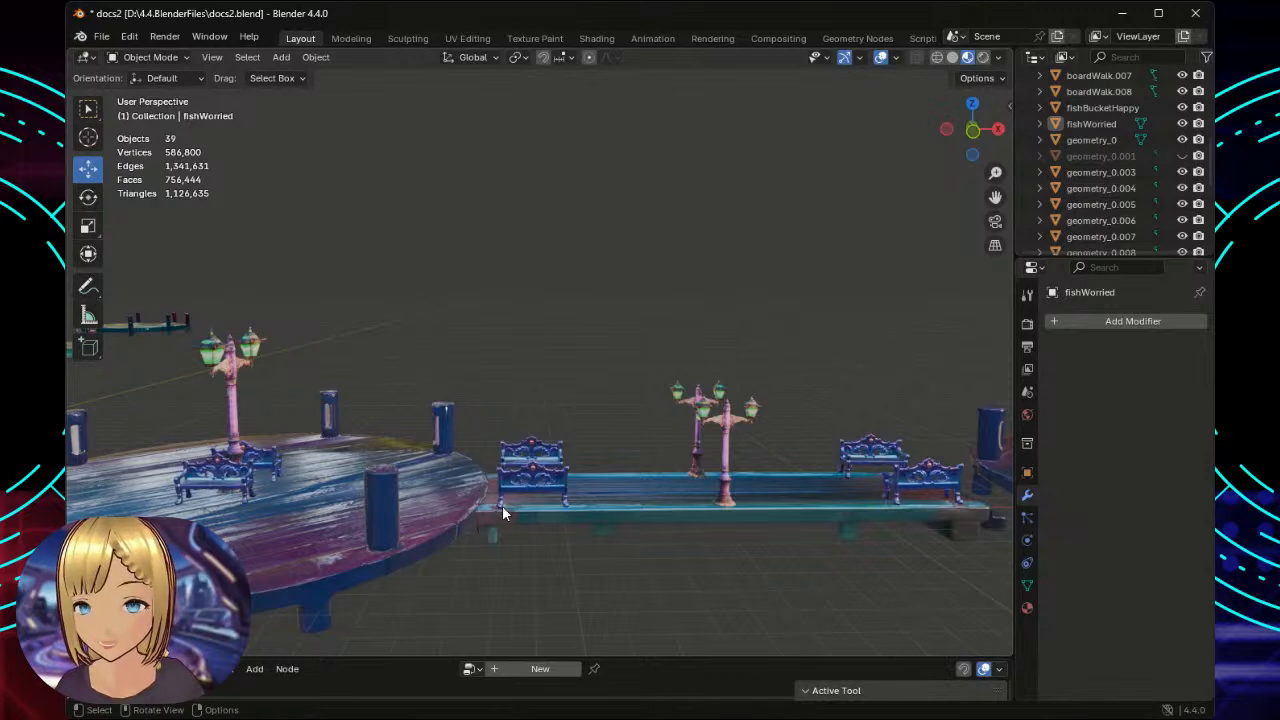
scroll(656, 484, up, 2)
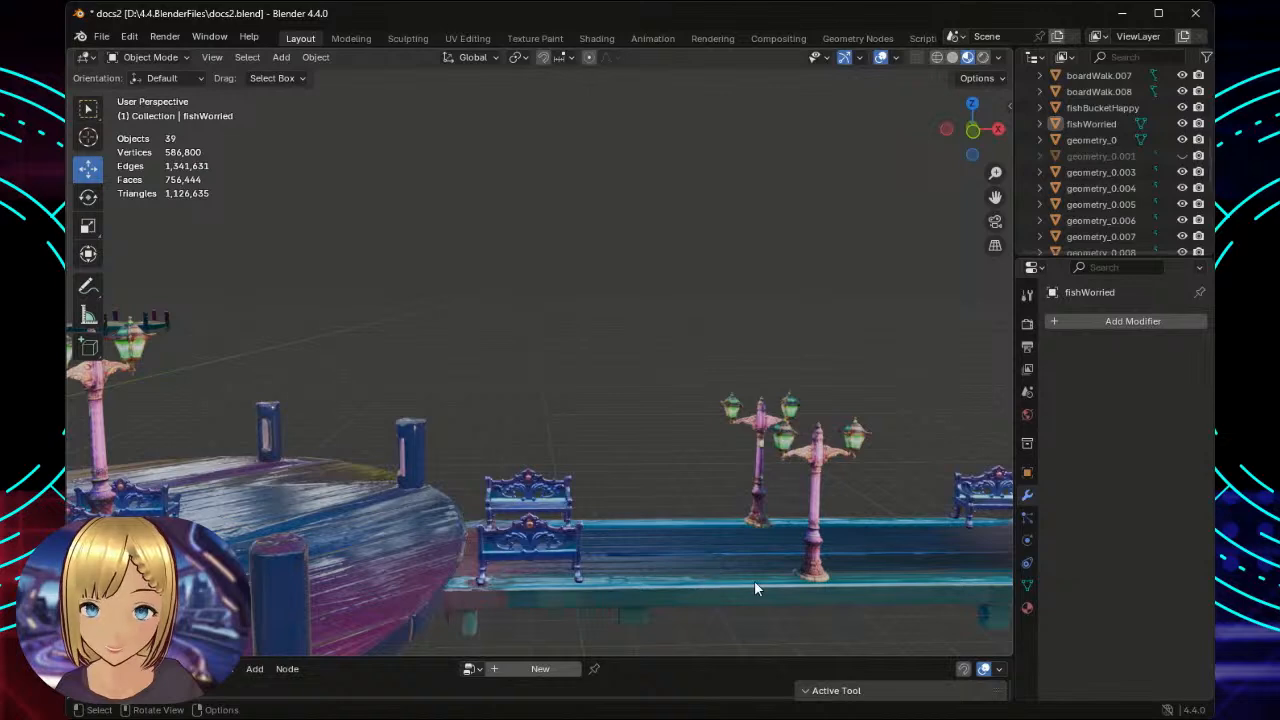
middle_drag(754, 580, 748, 531)
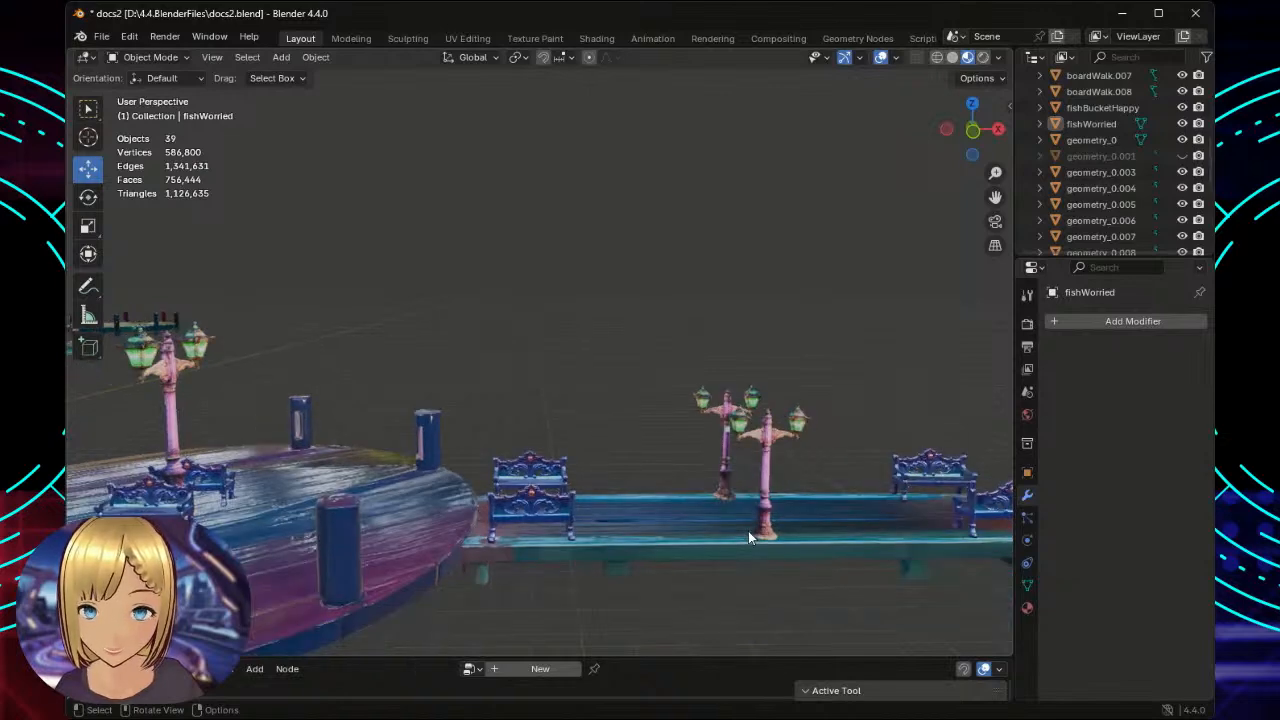
scroll(748, 531, down, 3)
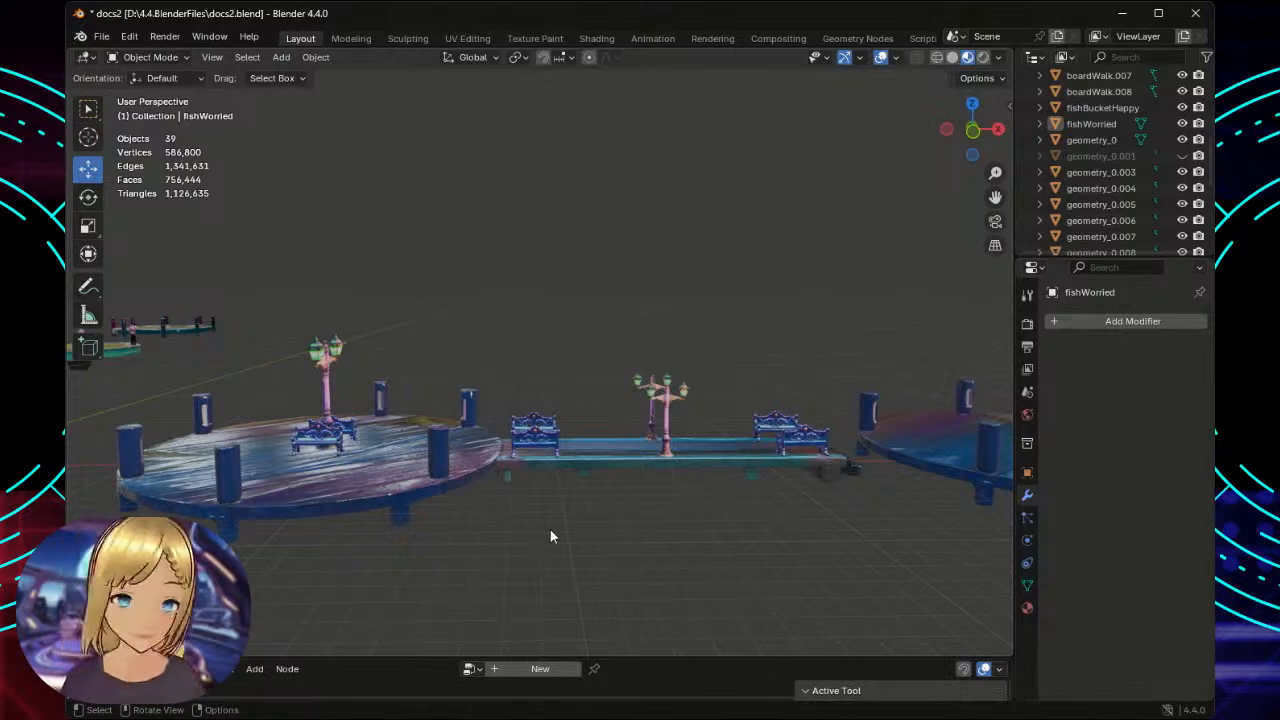
key(shift)
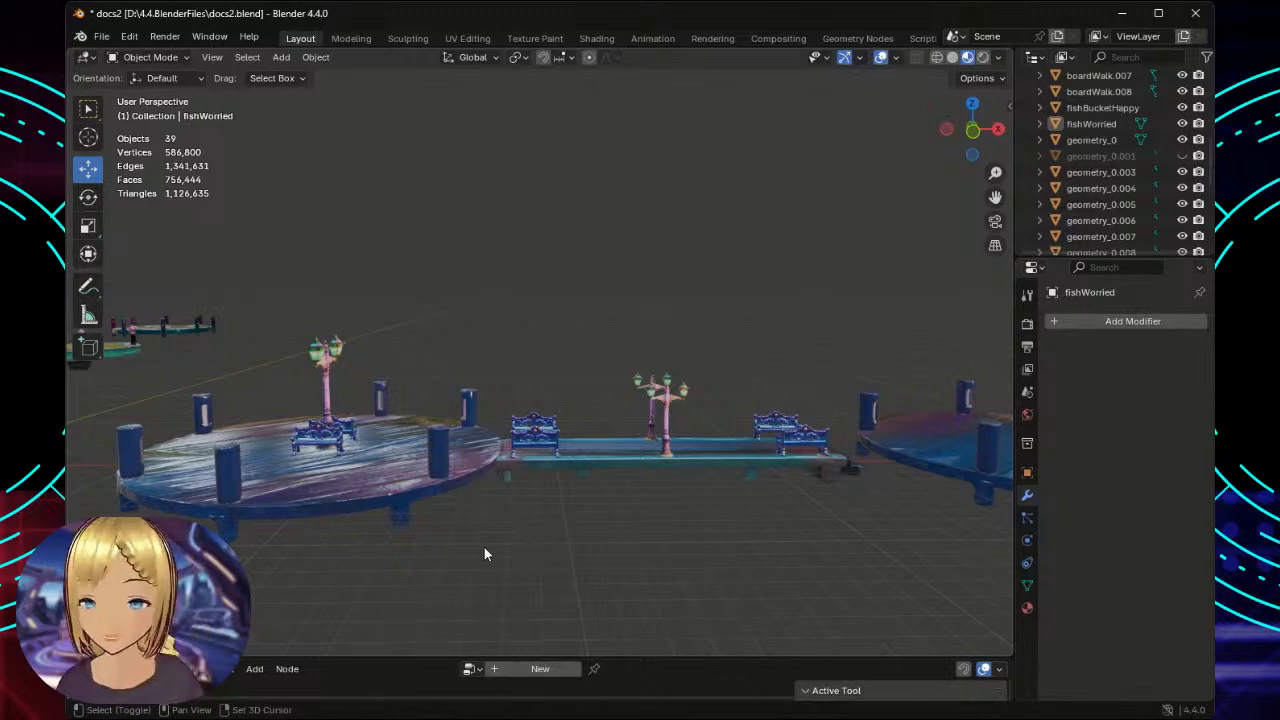
shift+middle_drag(484, 545, 890, 528)
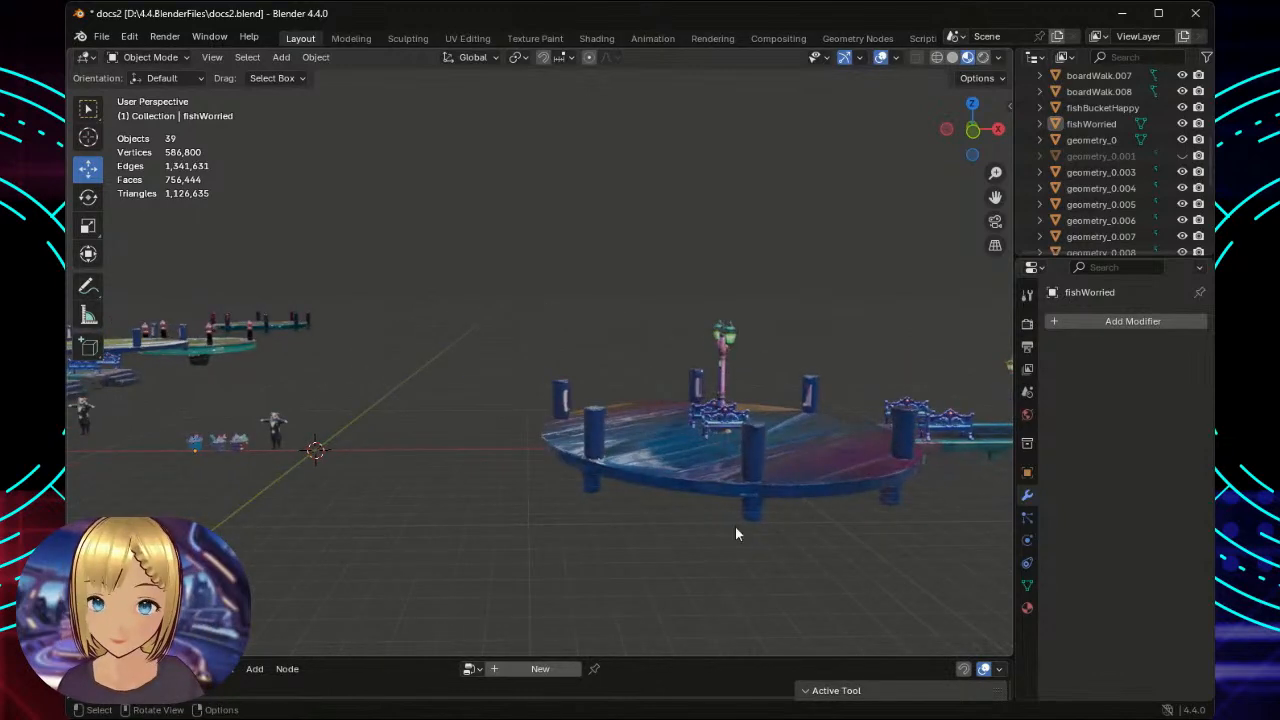
Examine the bulldog figure, the fish buckets and the empty space around the origin between the boardwalk pieces.
shift+middle_drag(460, 540, 604, 520)
scroll(640, 515, up, 3)
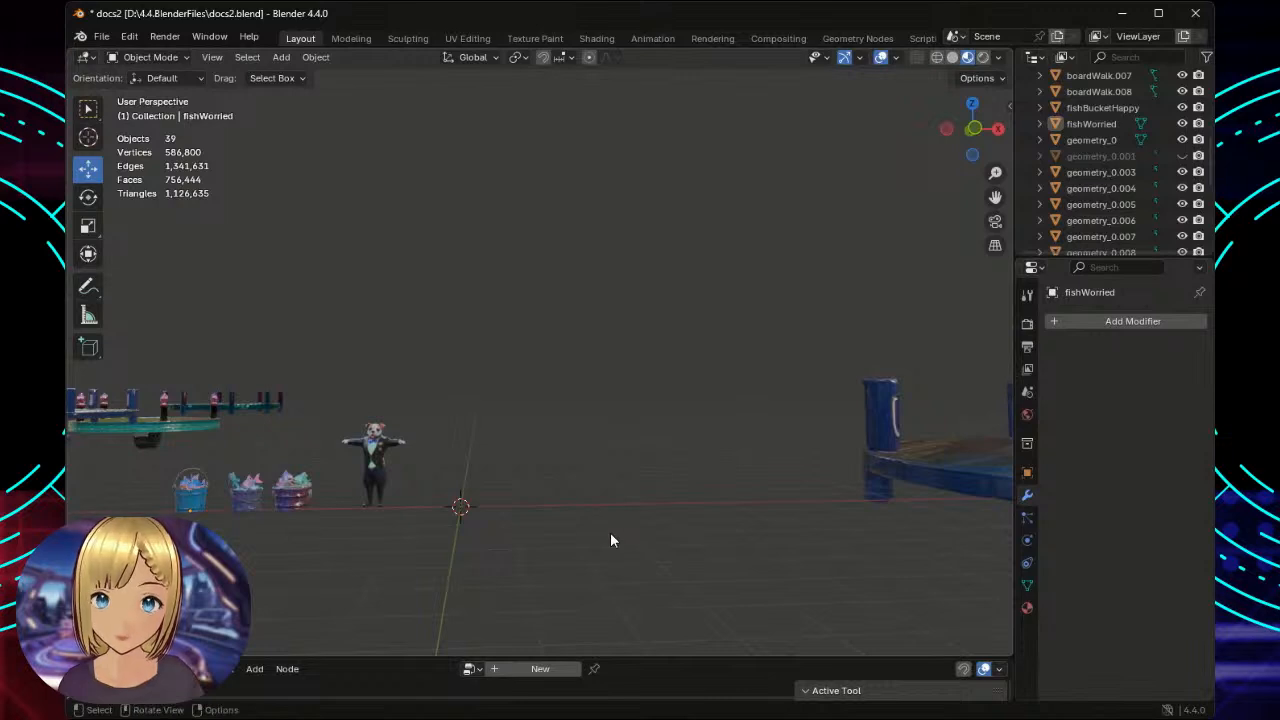
scroll(610, 533, down, 1)
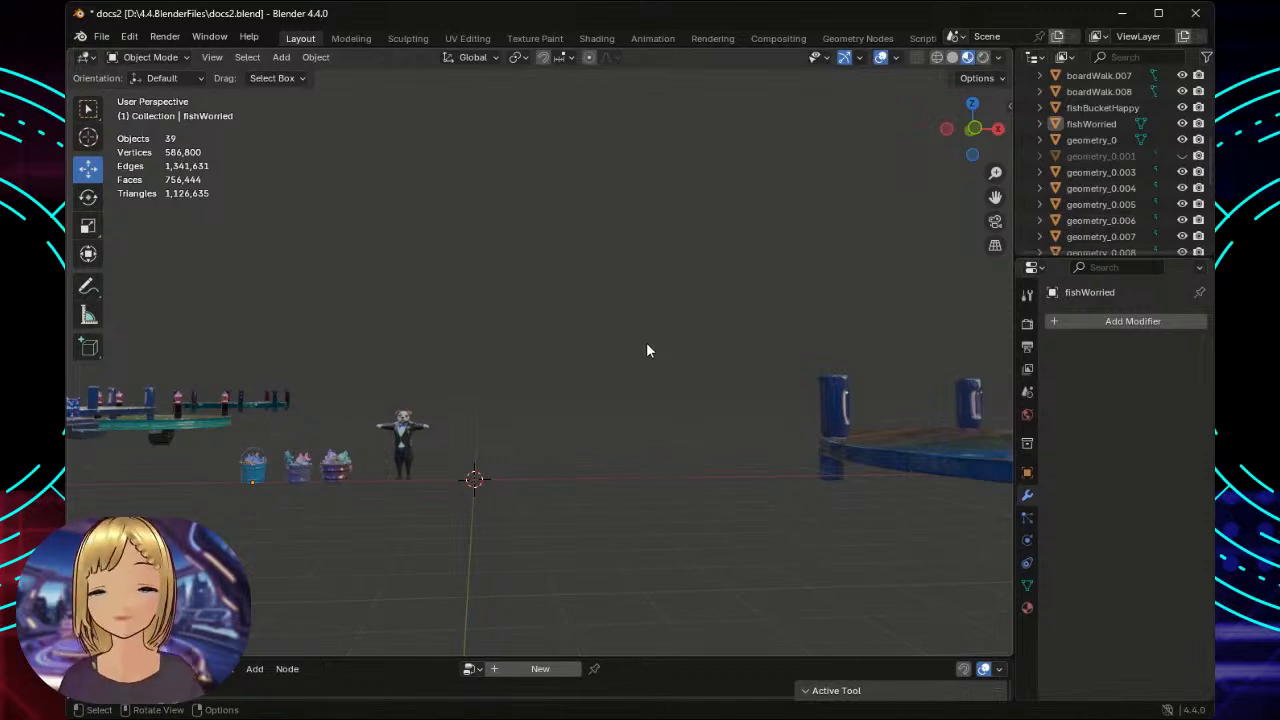
scroll(649, 363, up, 1)
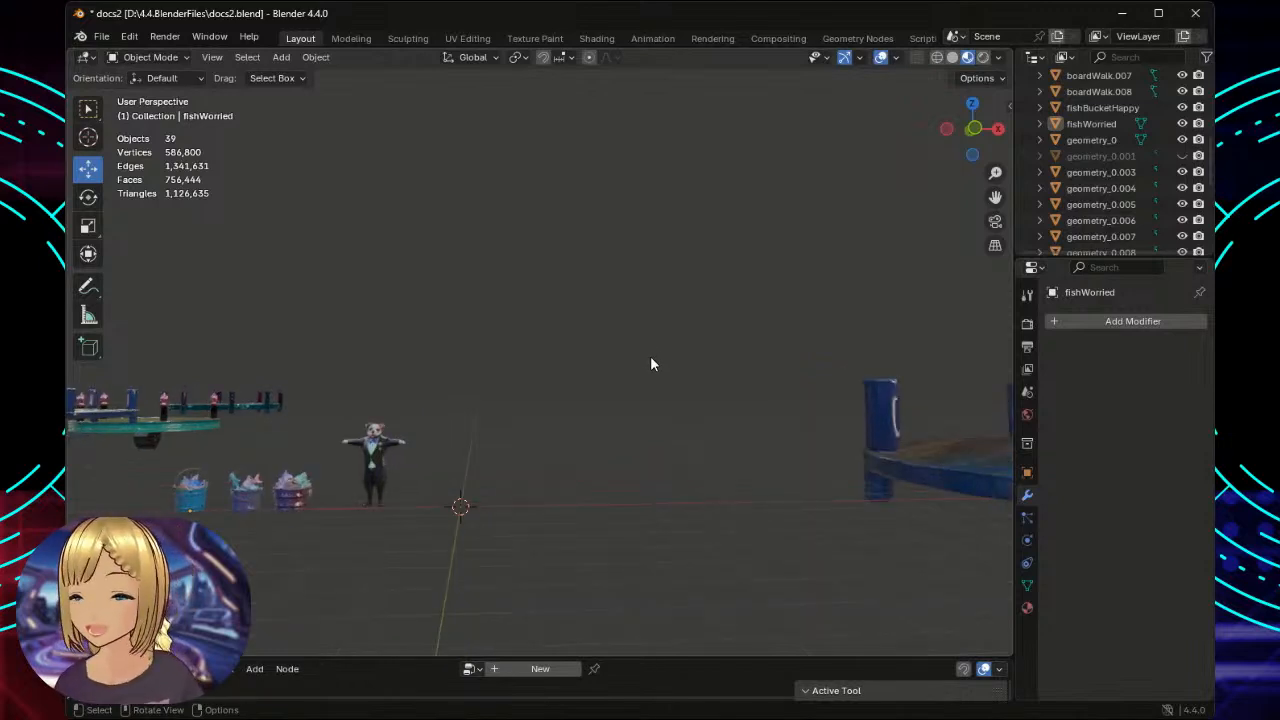
middle_drag(661, 423, 664, 417)
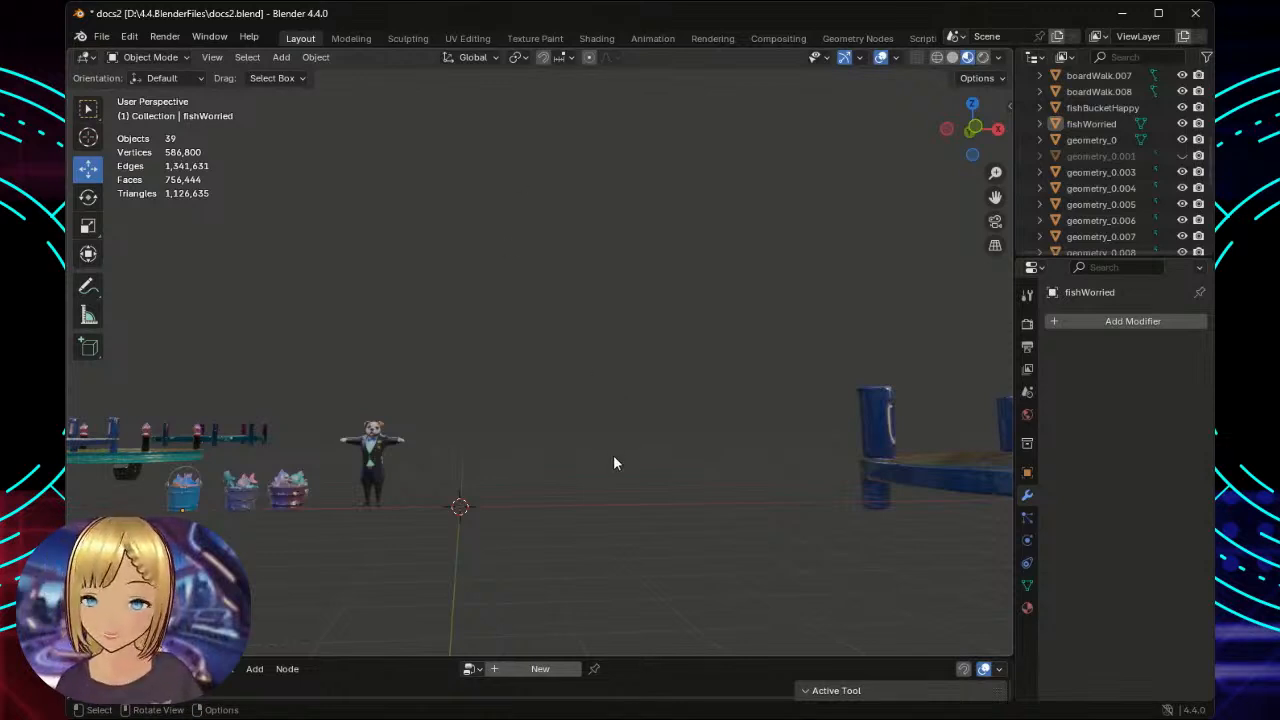
scroll(613, 462, up, 2)
middle_drag(586, 460, 595, 454)
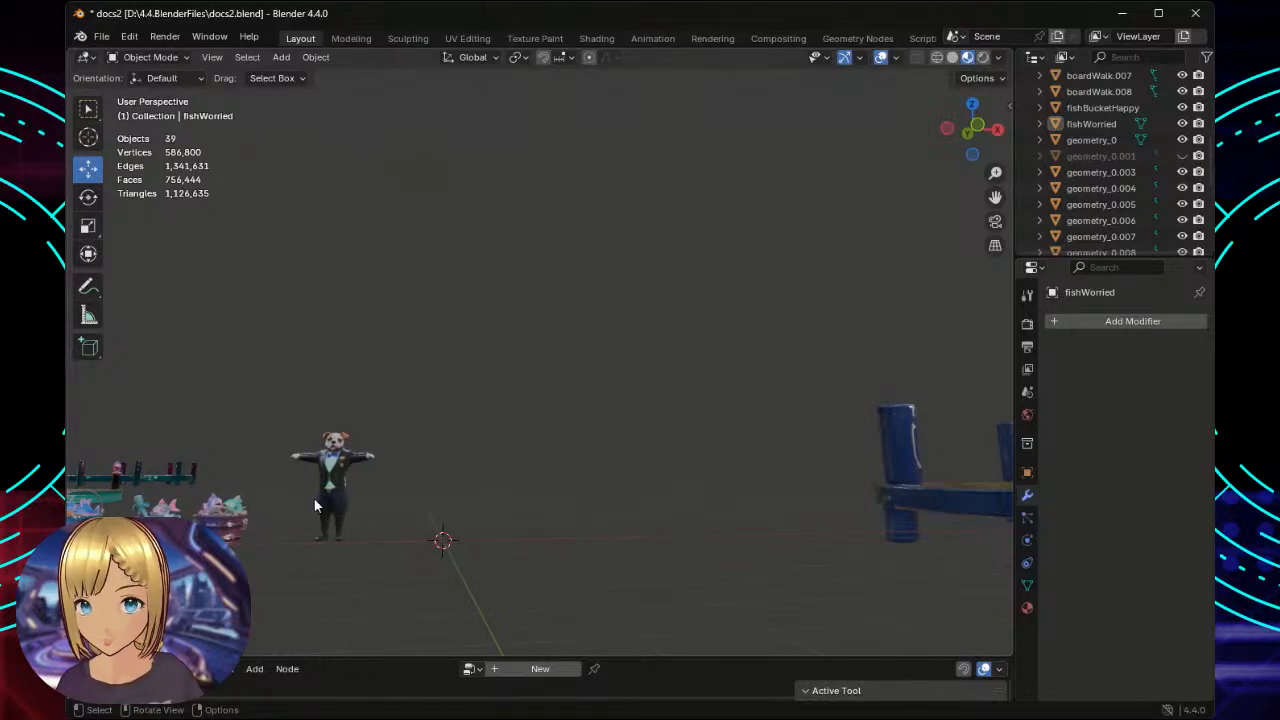
scroll(390, 460, down, 5)
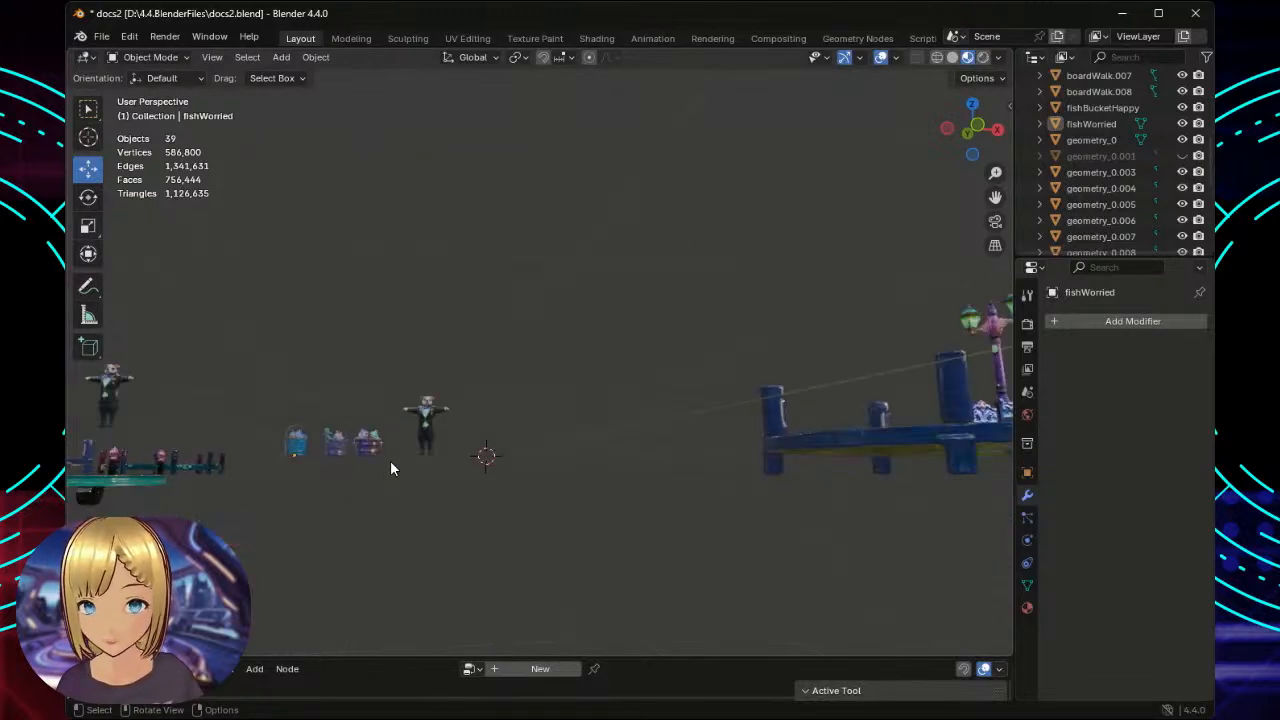
scroll(390, 460, up, 4)
middle_drag(615, 463, 597, 466)
scroll(597, 466, down, 3)
scroll(597, 468, up, 3)
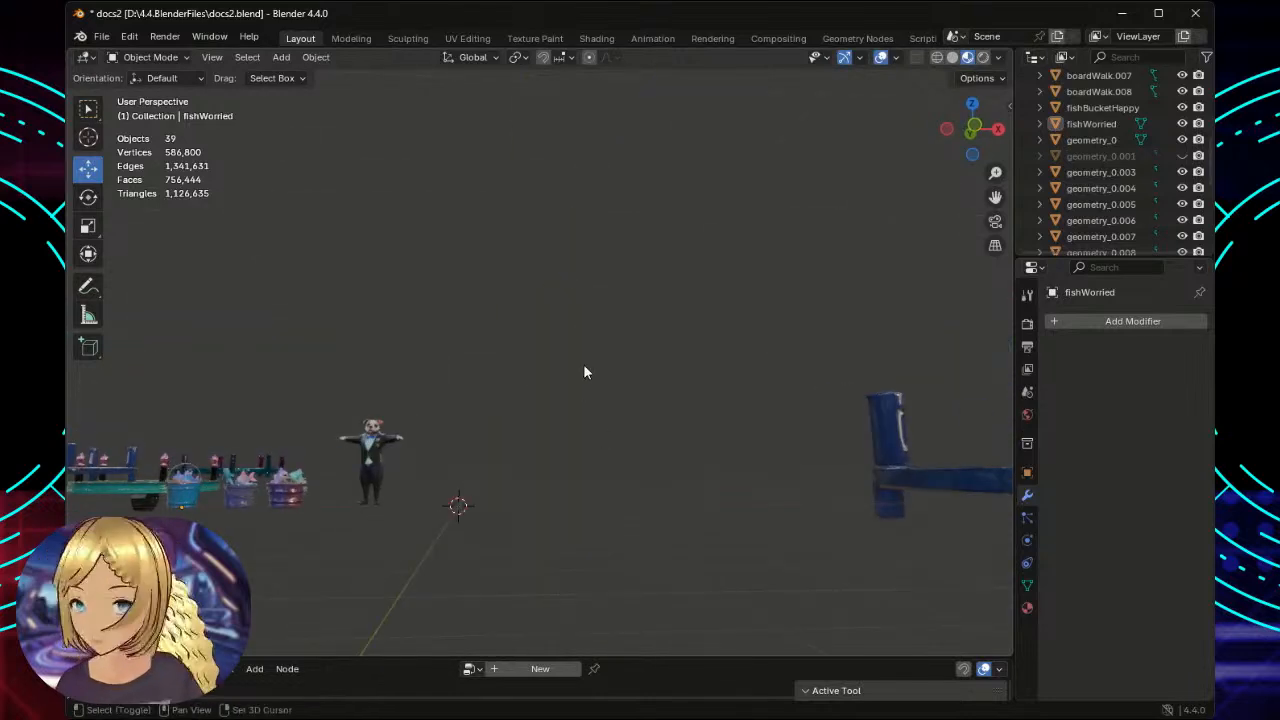
shift+middle_drag(586, 358, 620, 388)
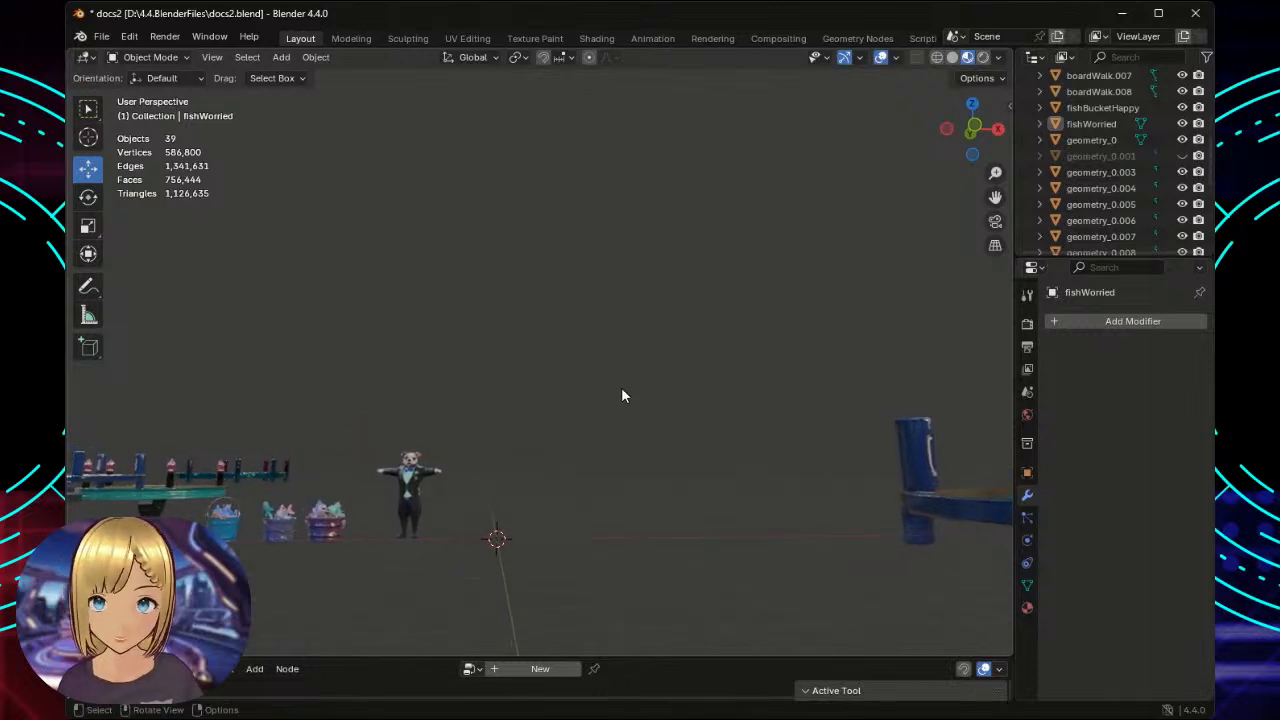
scroll(621, 388, down, 2)
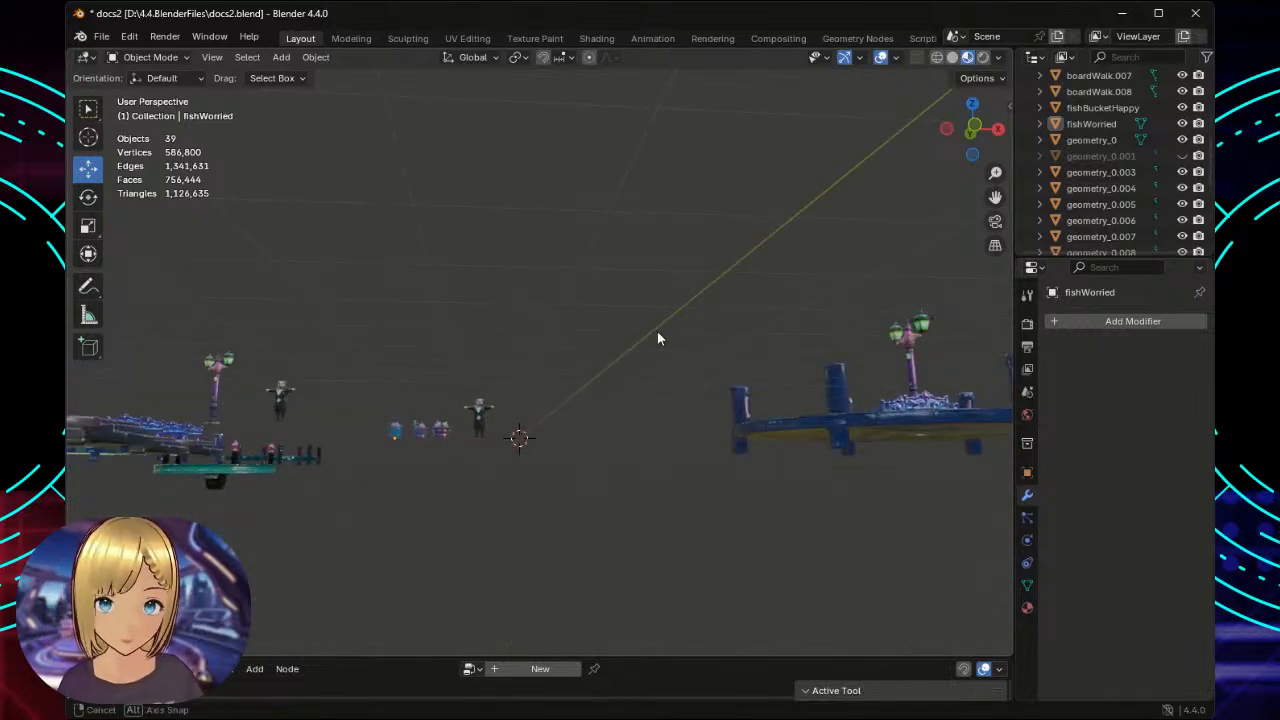
middle_drag(657, 334, 654, 380)
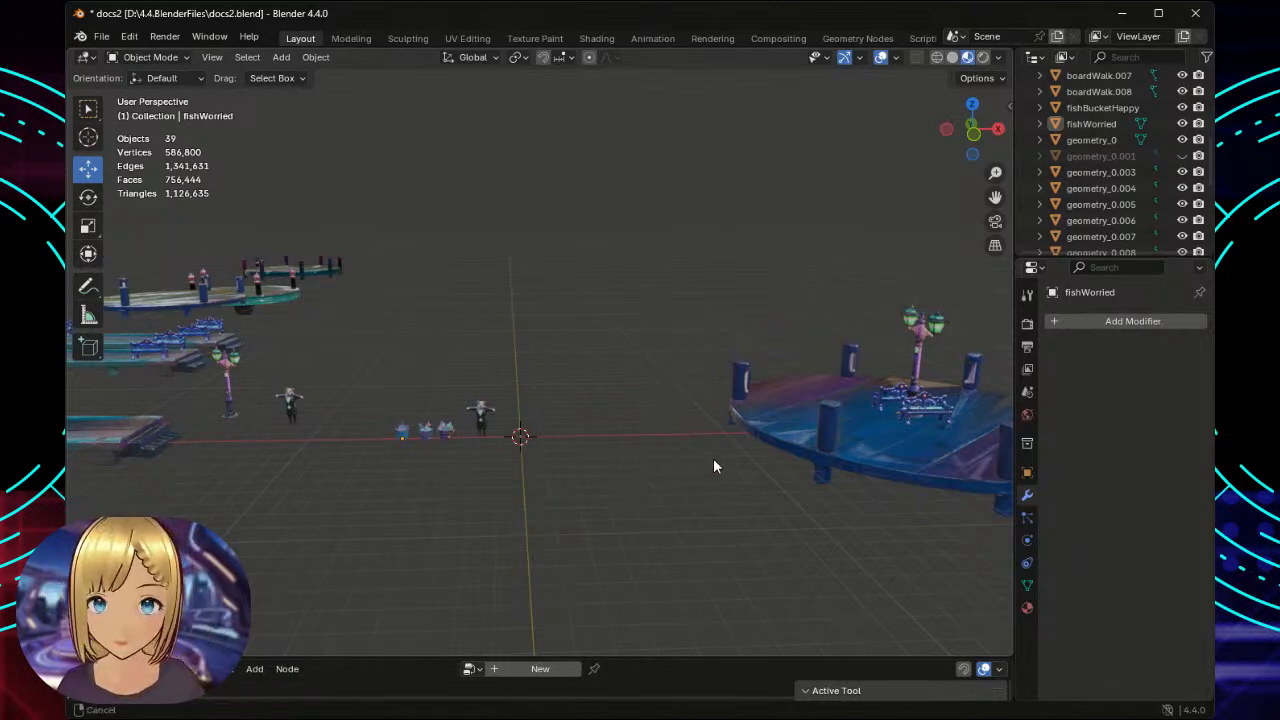
middle_drag(713, 460, 680, 451)
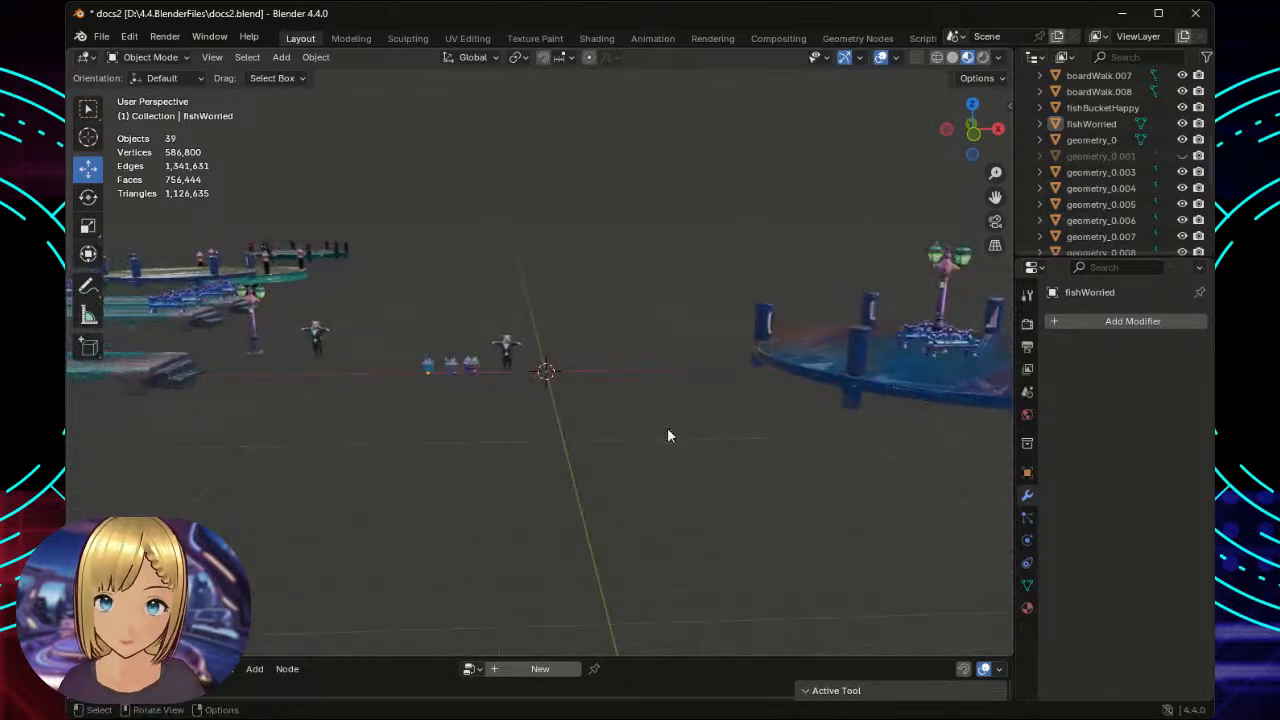
scroll(660, 425, up, 5)
scroll(648, 404, down, 4)
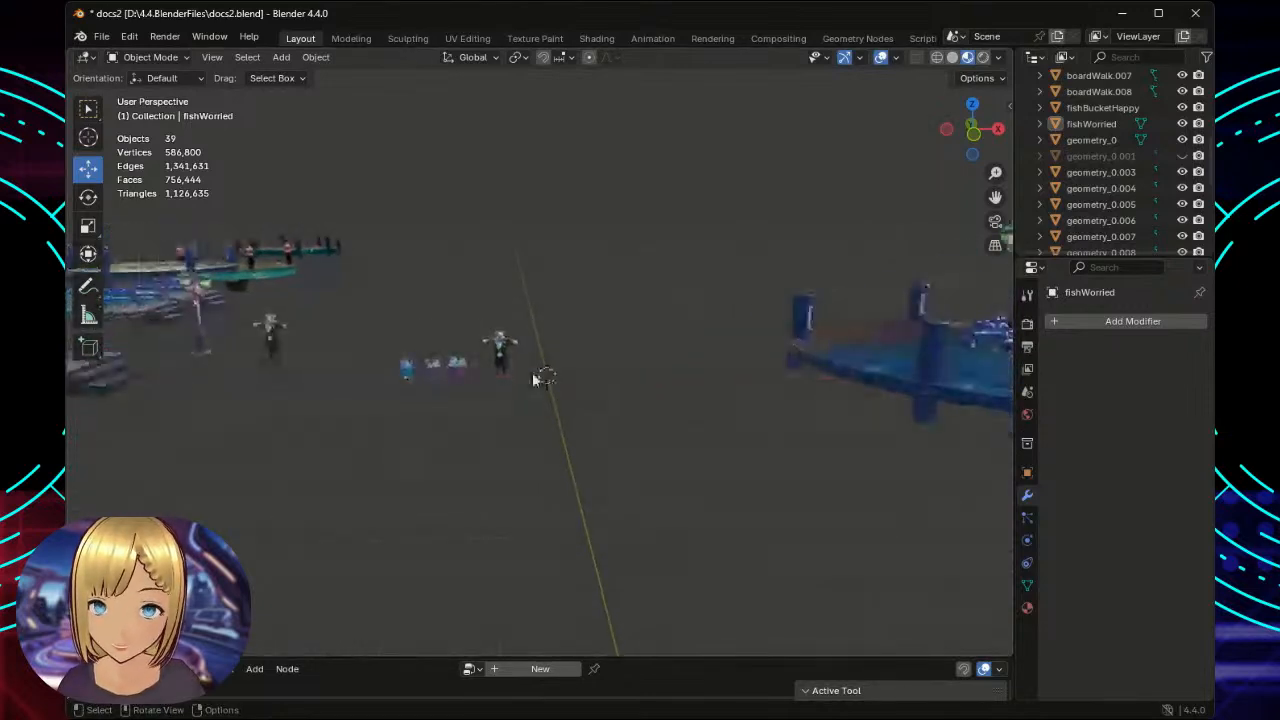
Move the bulldog figure and the three fish buckets together farther along the negative X axis, and deselect them.
middle_drag(531, 383, 522, 386)
drag(522, 386, 342, 307)
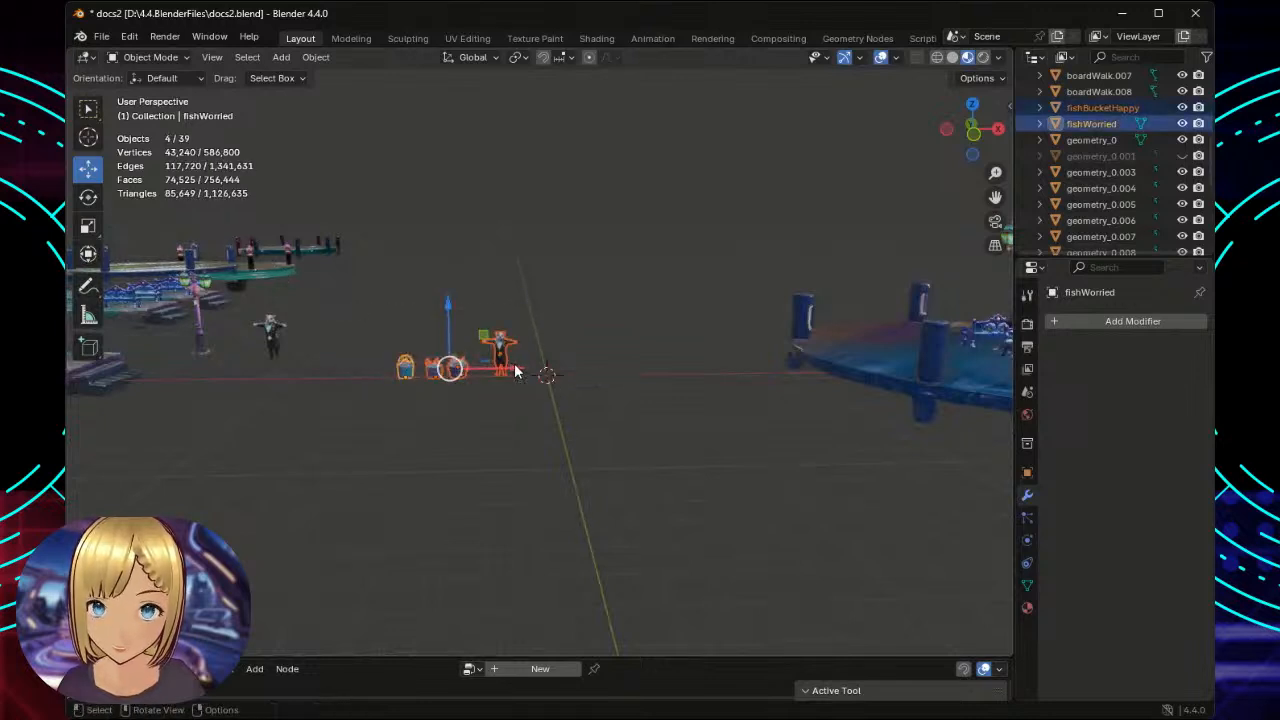
drag(513, 372, 392, 381)
click(444, 253)
scroll(678, 412, up, 2)
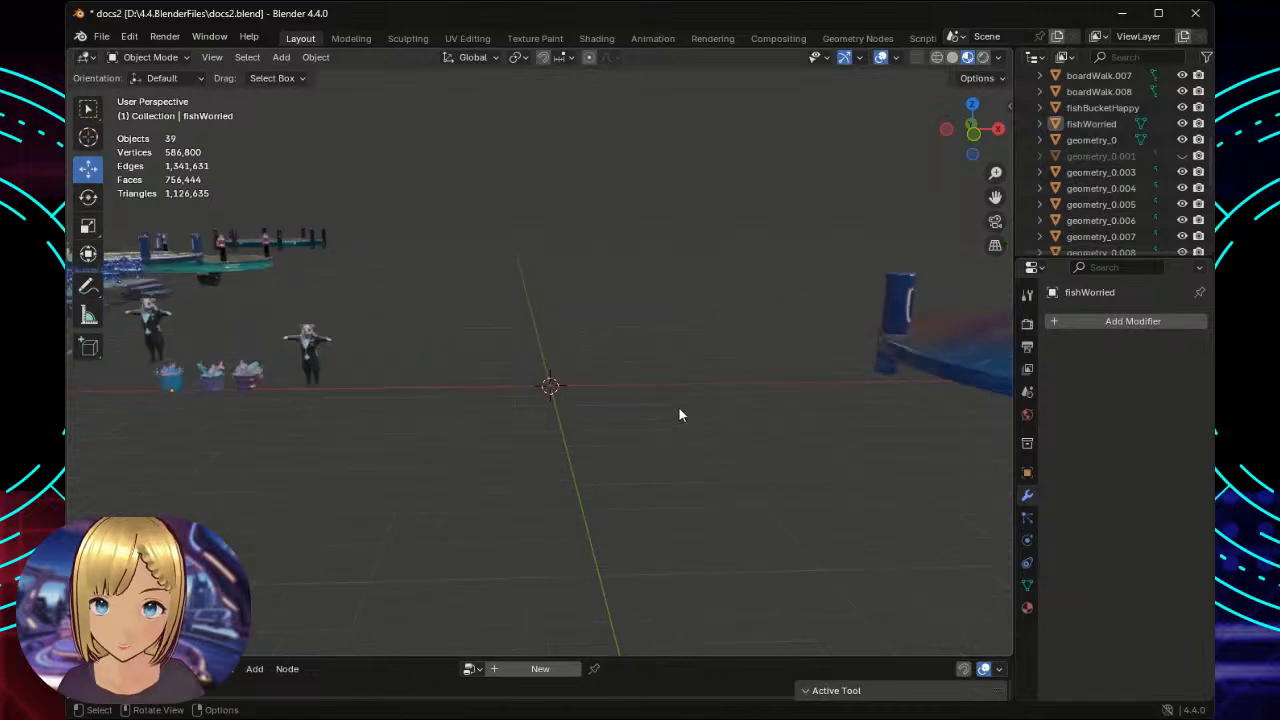
Import the boat model as a glTF 2.0 file at the cleared world origin.
middle_drag(740, 434, 728, 422)
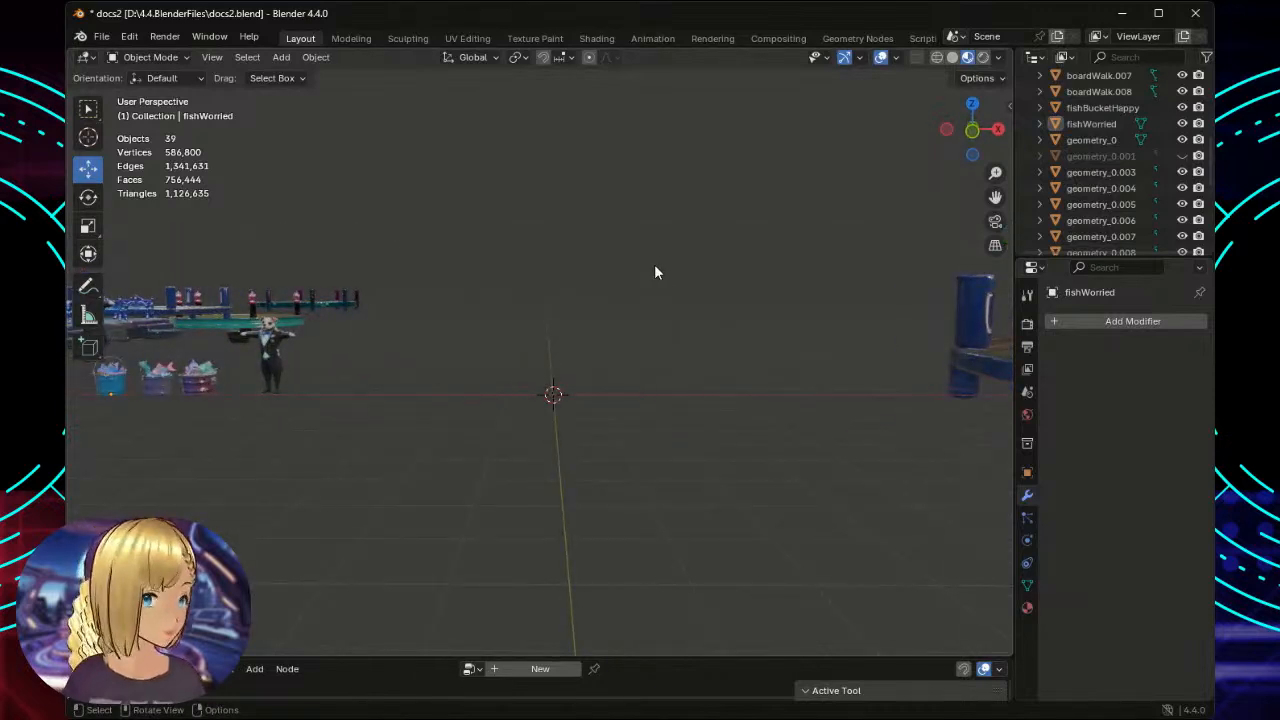
scroll(642, 254, up, 2)
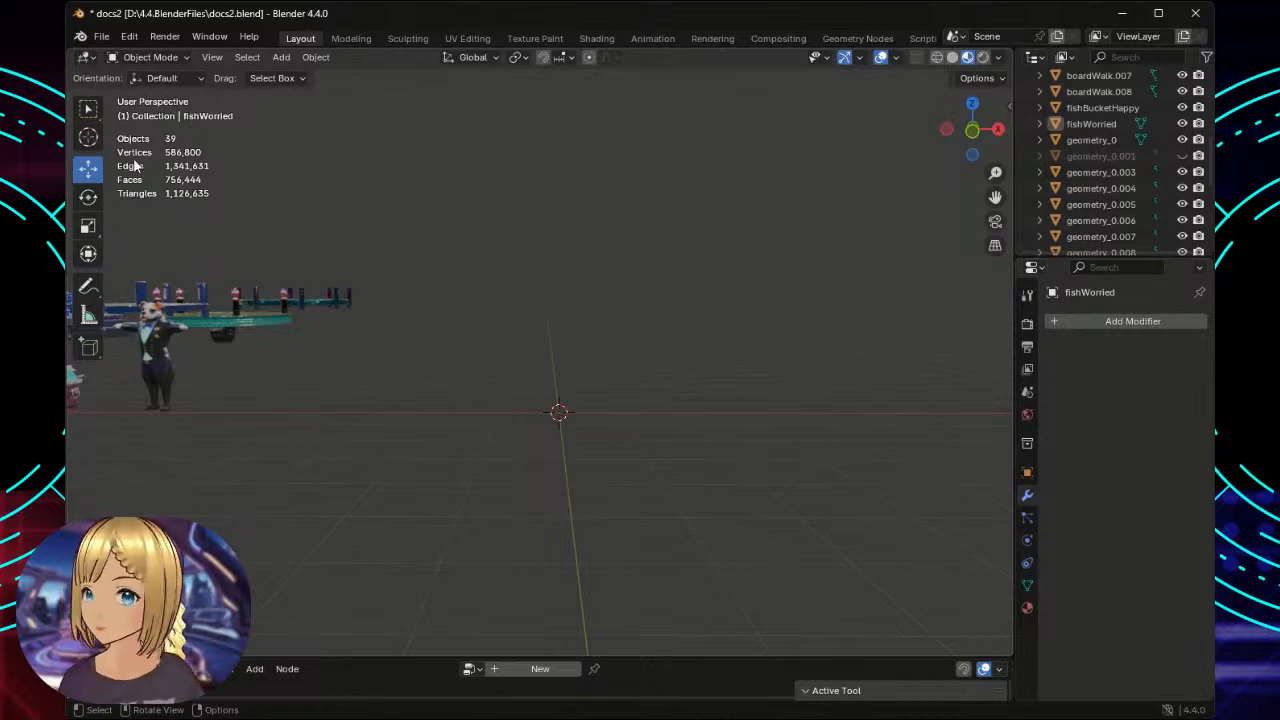
click(102, 37)
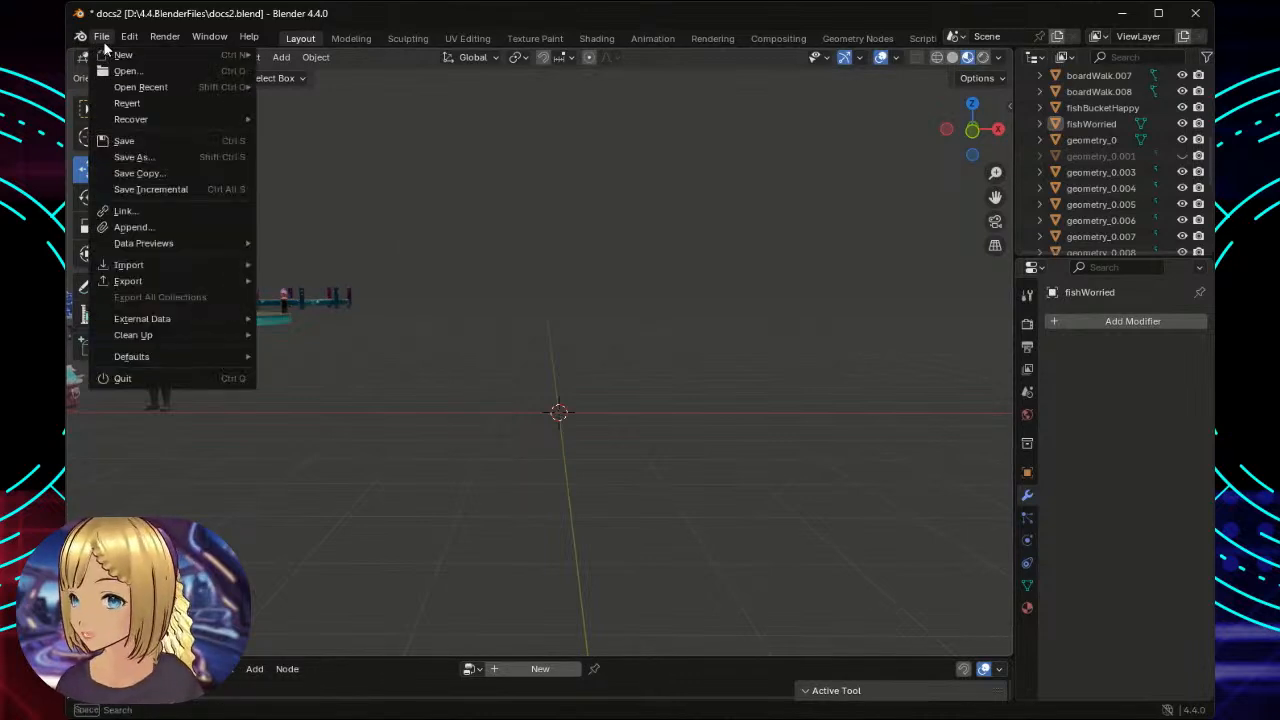
mouse_move(185, 250)
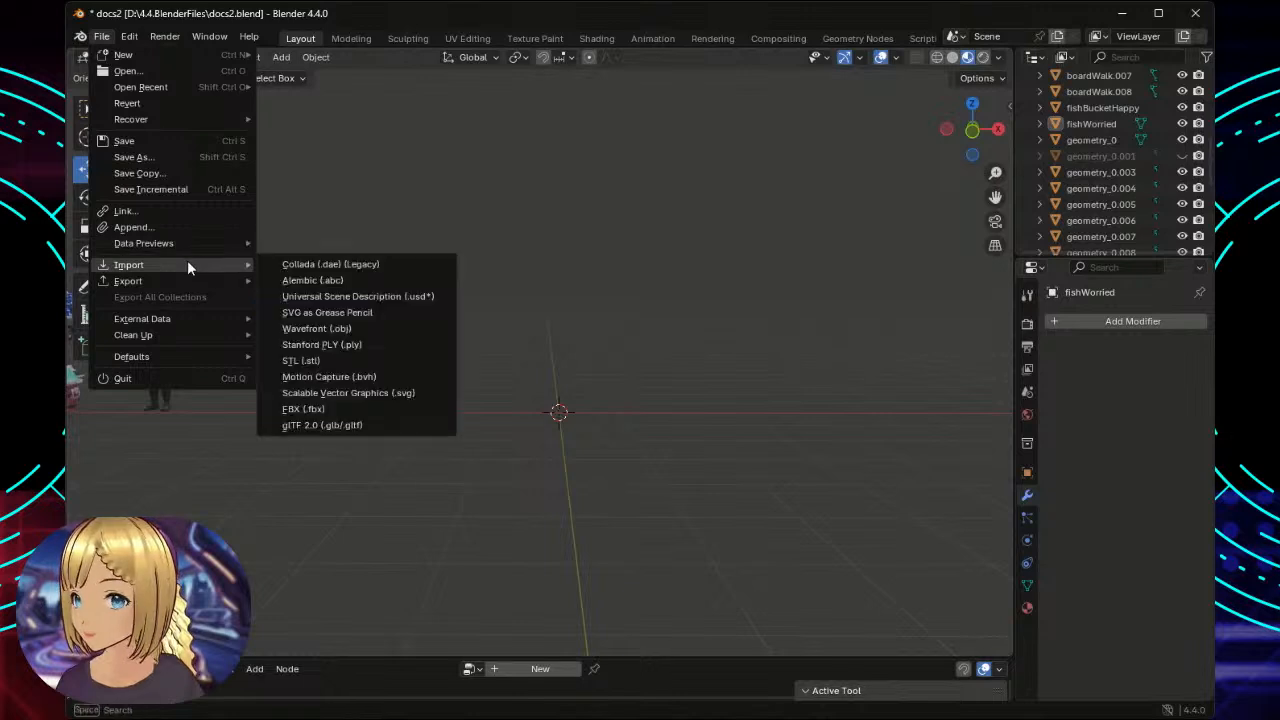
click(368, 425)
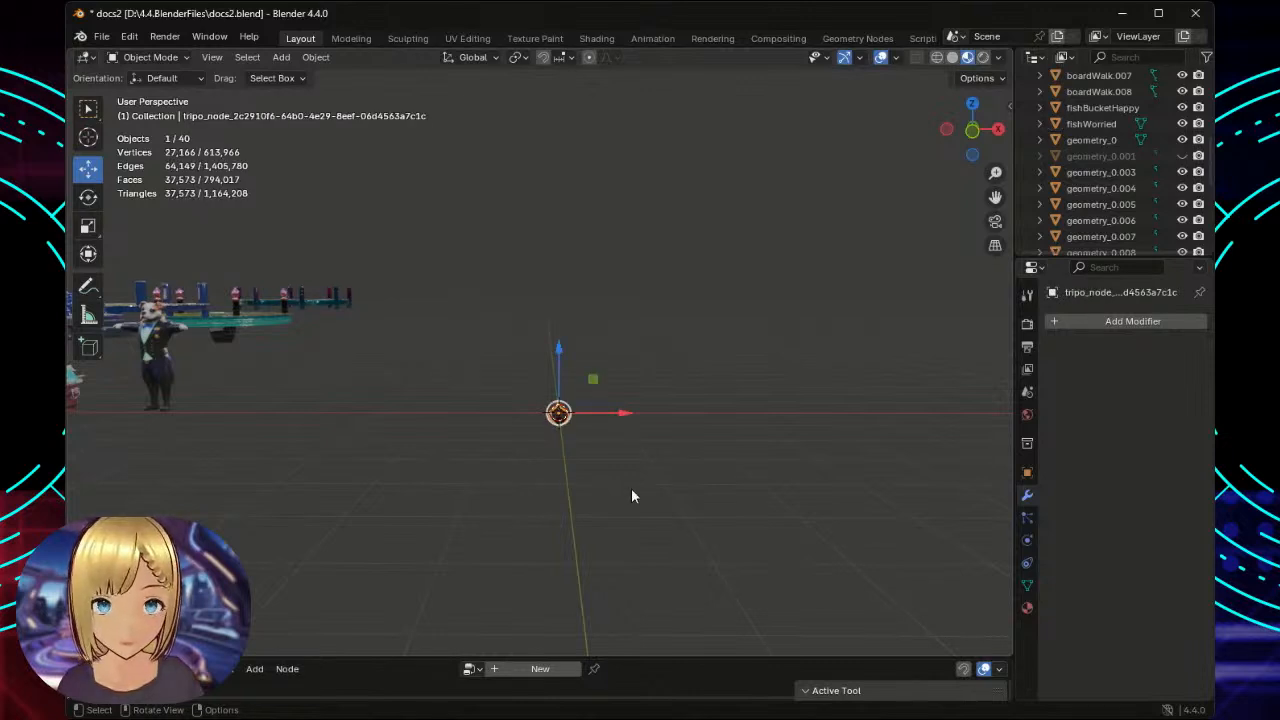
Scale the imported boat up uniformly to several times its size, making its hull wider than the bulldog figure.
scroll(633, 488, up, 2)
scroll(633, 488, down, 1)
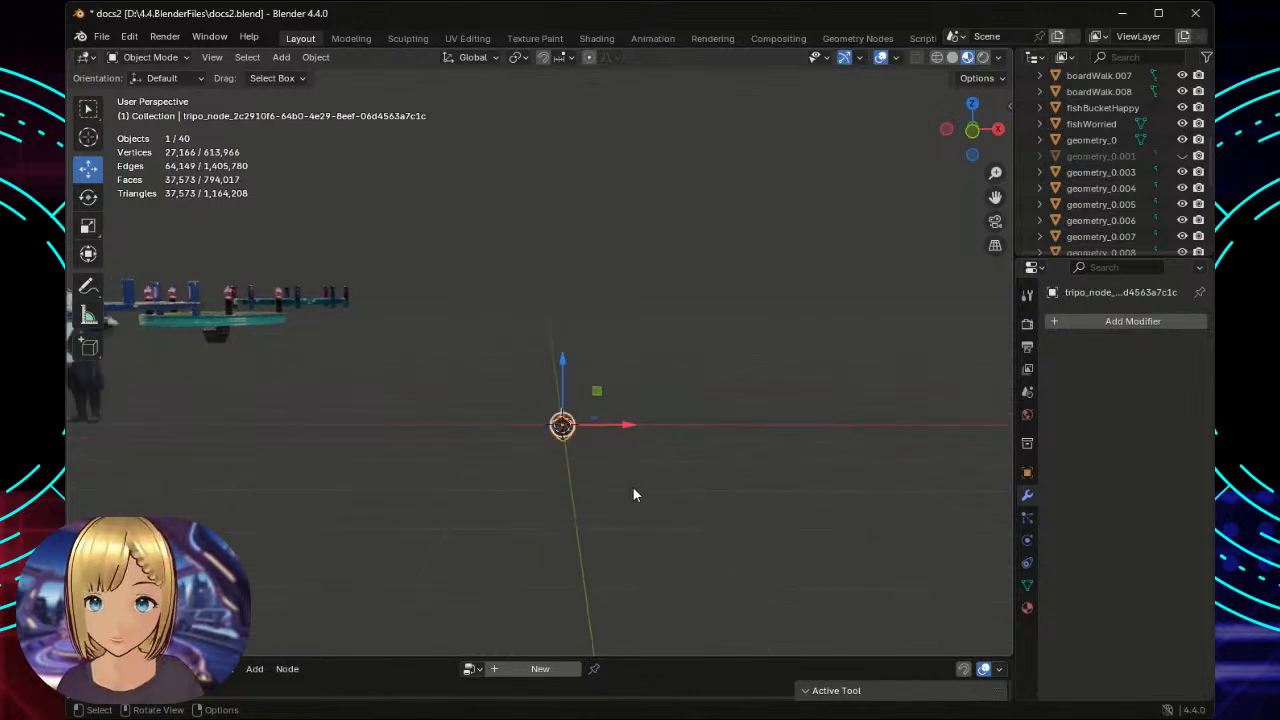
click(90, 227)
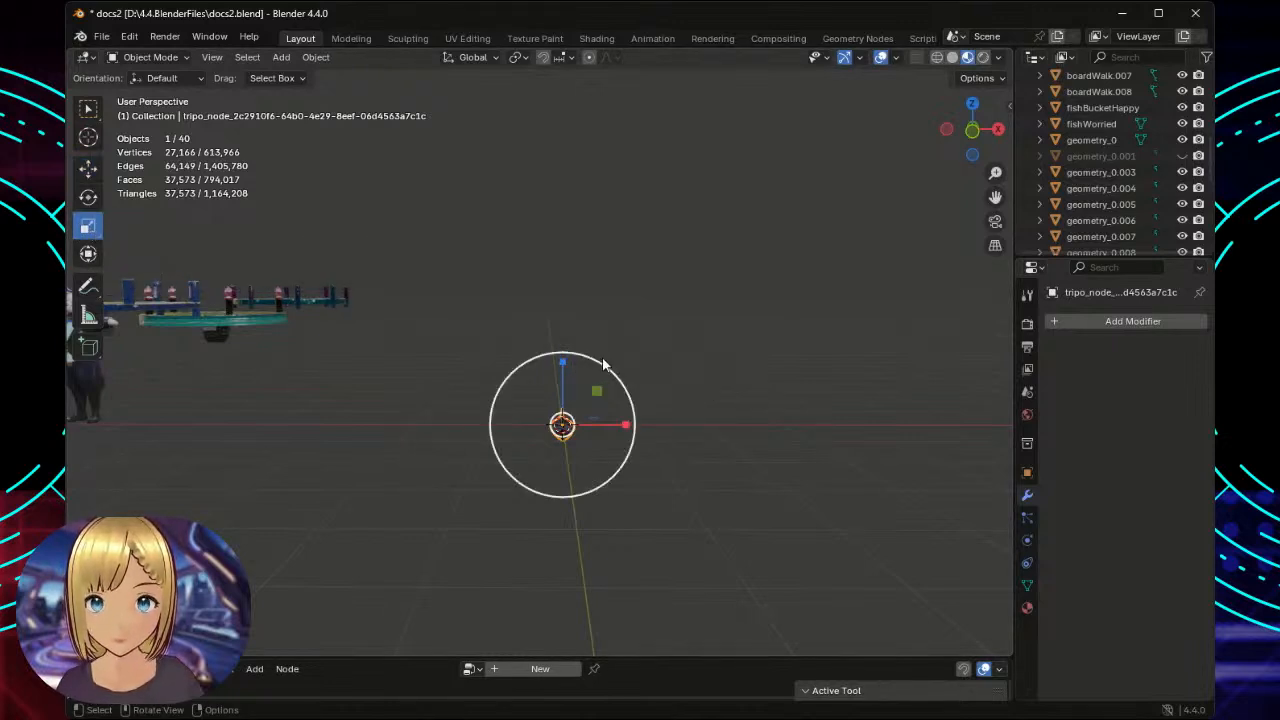
drag(600, 366, 871, 136)
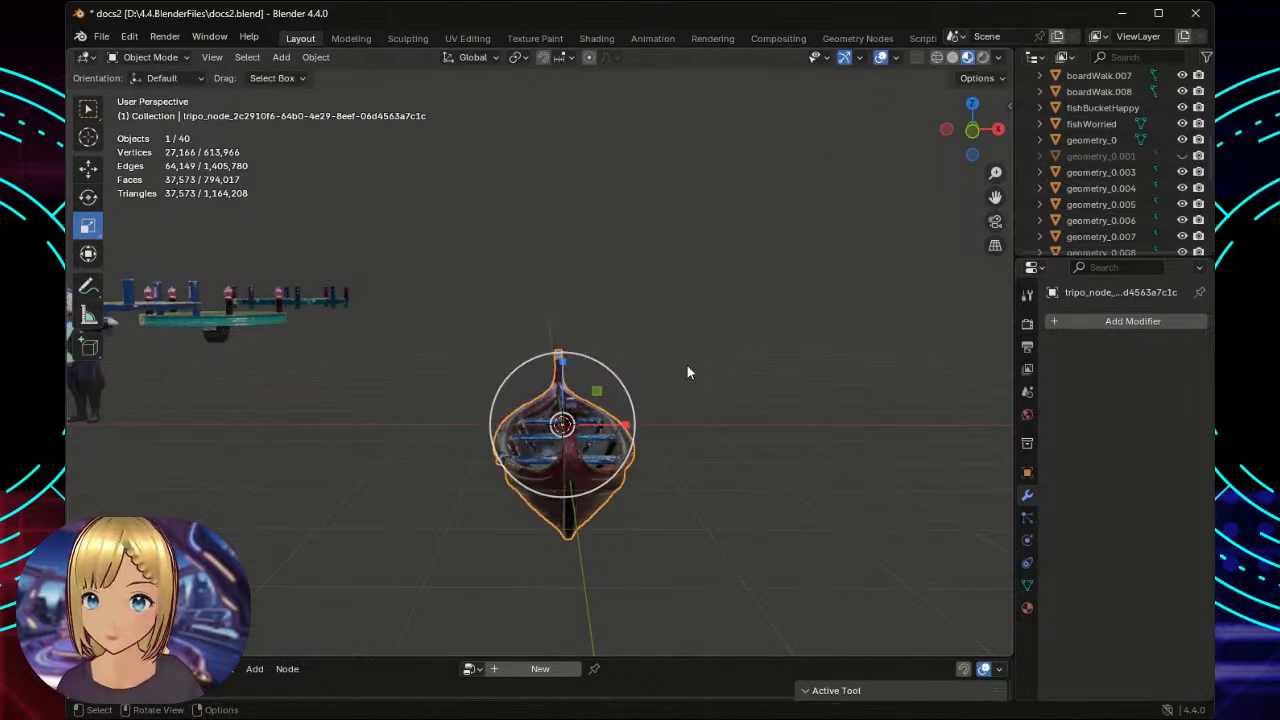
Raise the boat along Z above the ground and rotate it about Z so its length follows the X axis.
click(88, 168)
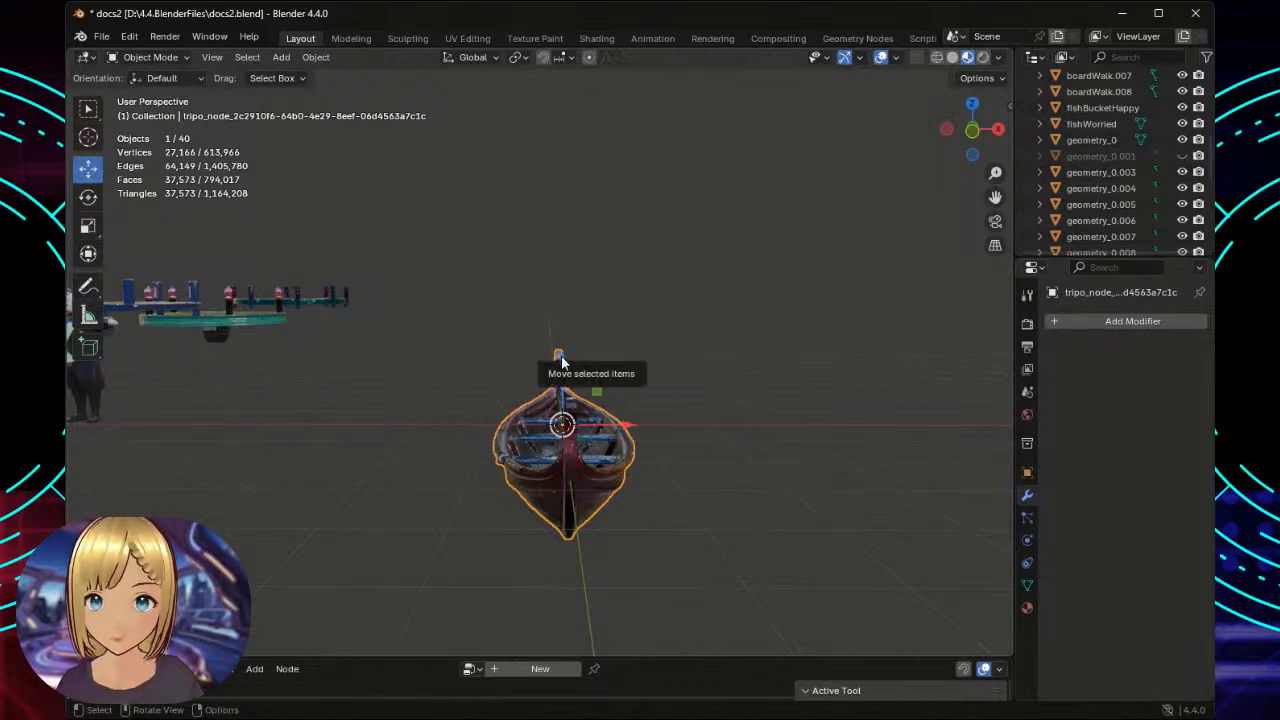
drag(557, 362, 564, 277)
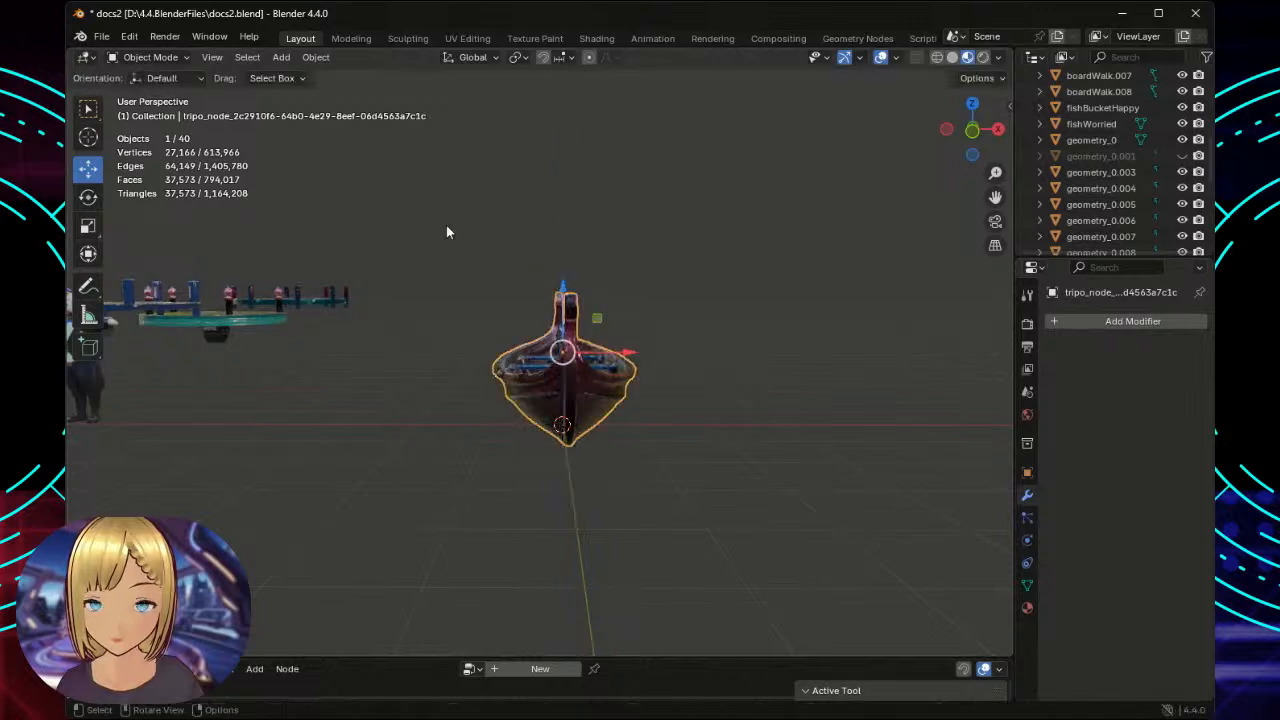
click(88, 197)
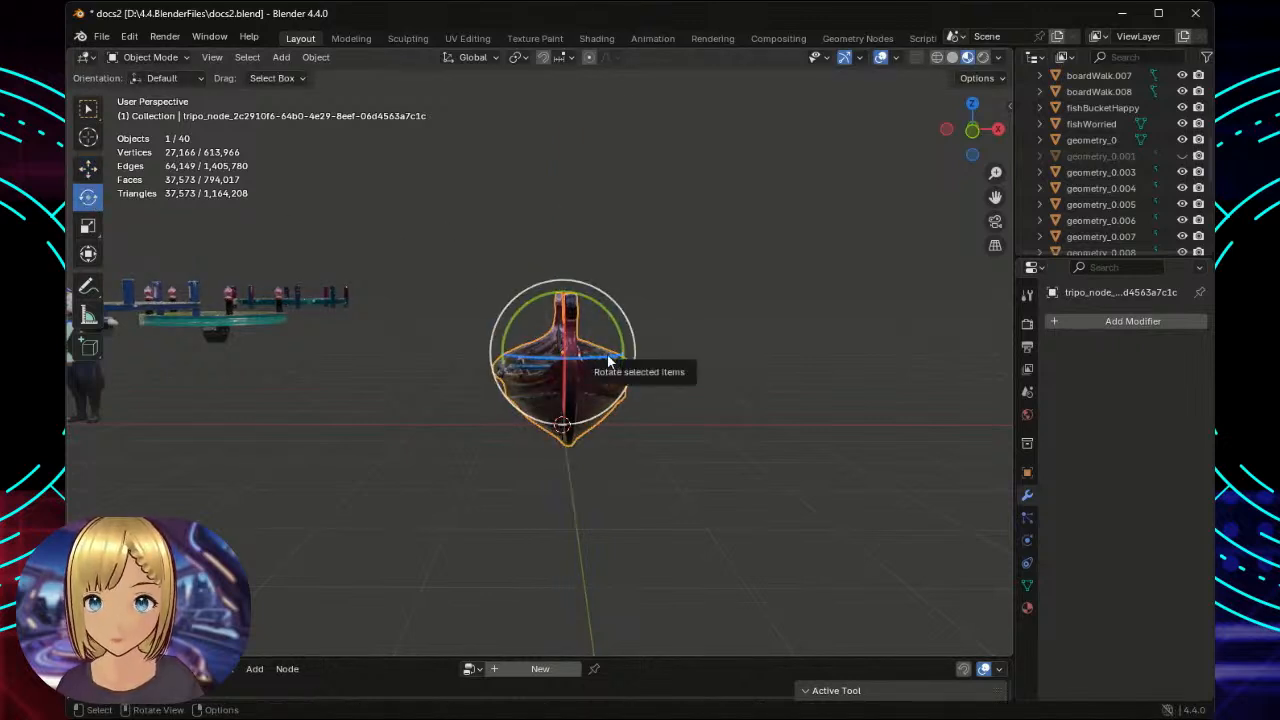
drag(608, 362, 566, 372)
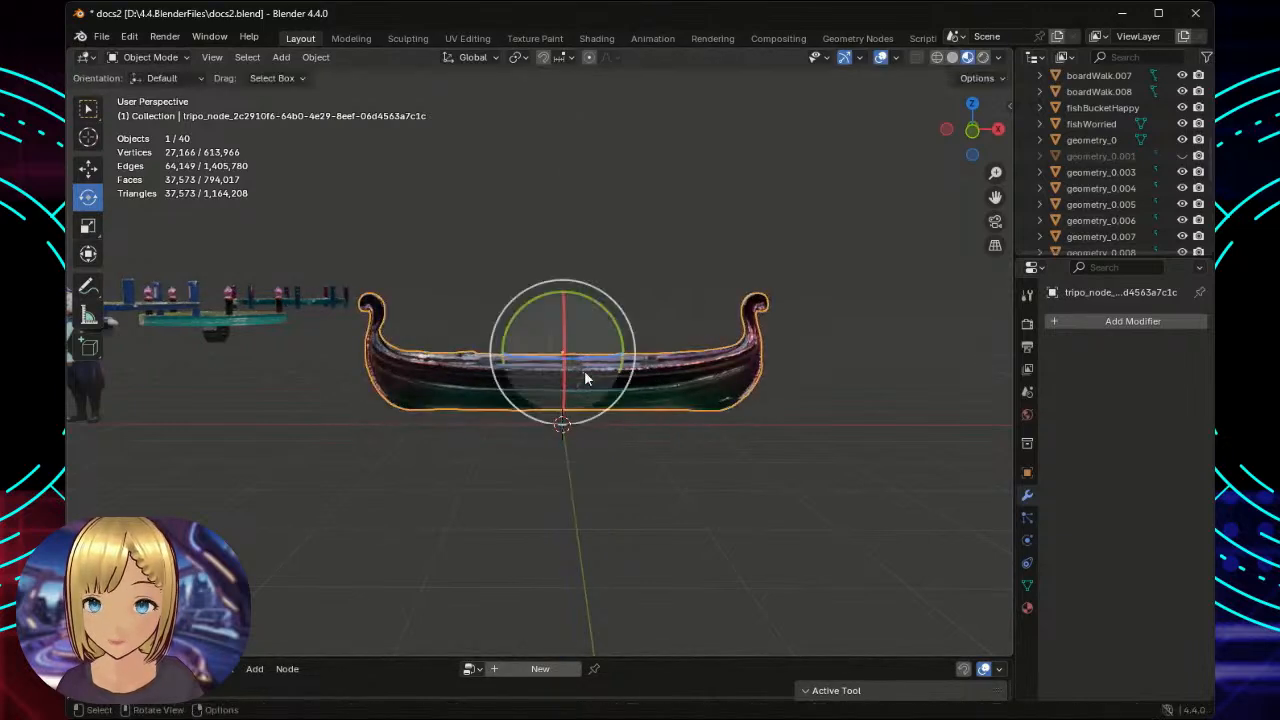
Return to the box selection tool and deselect the boat.
scroll(668, 293, up, 5)
scroll(668, 293, down, 1)
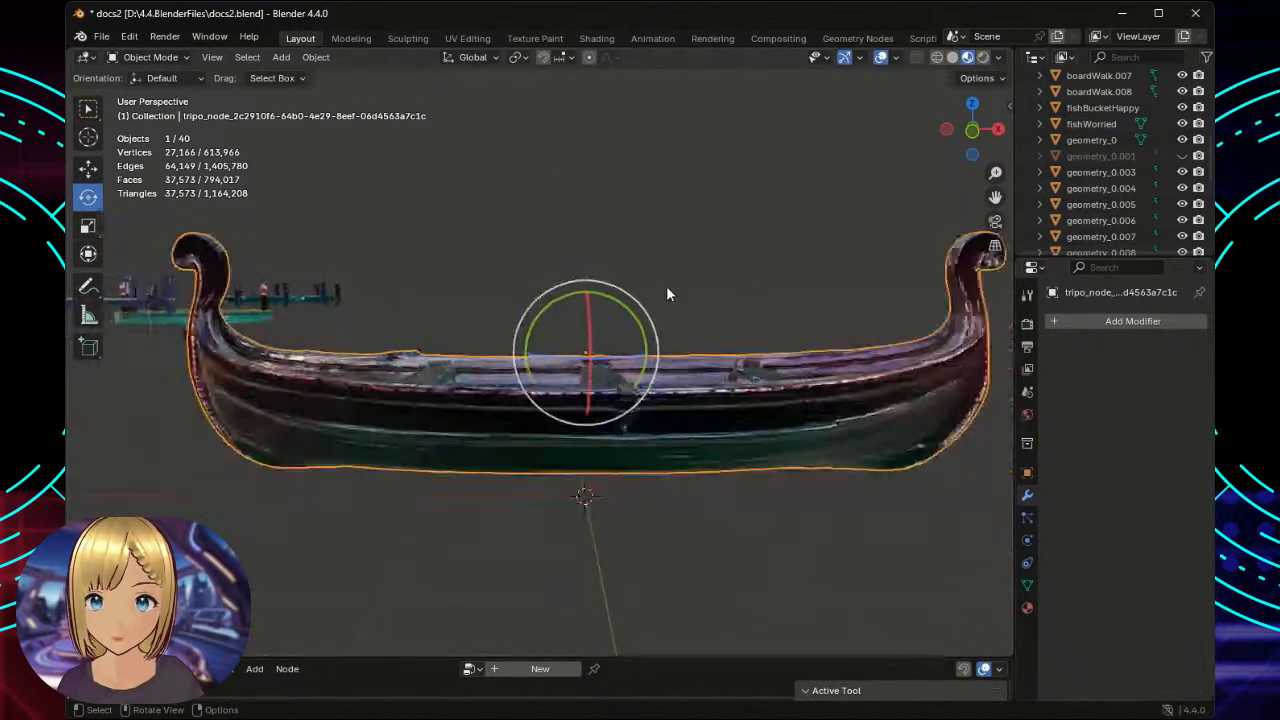
scroll(666, 285, down, 3)
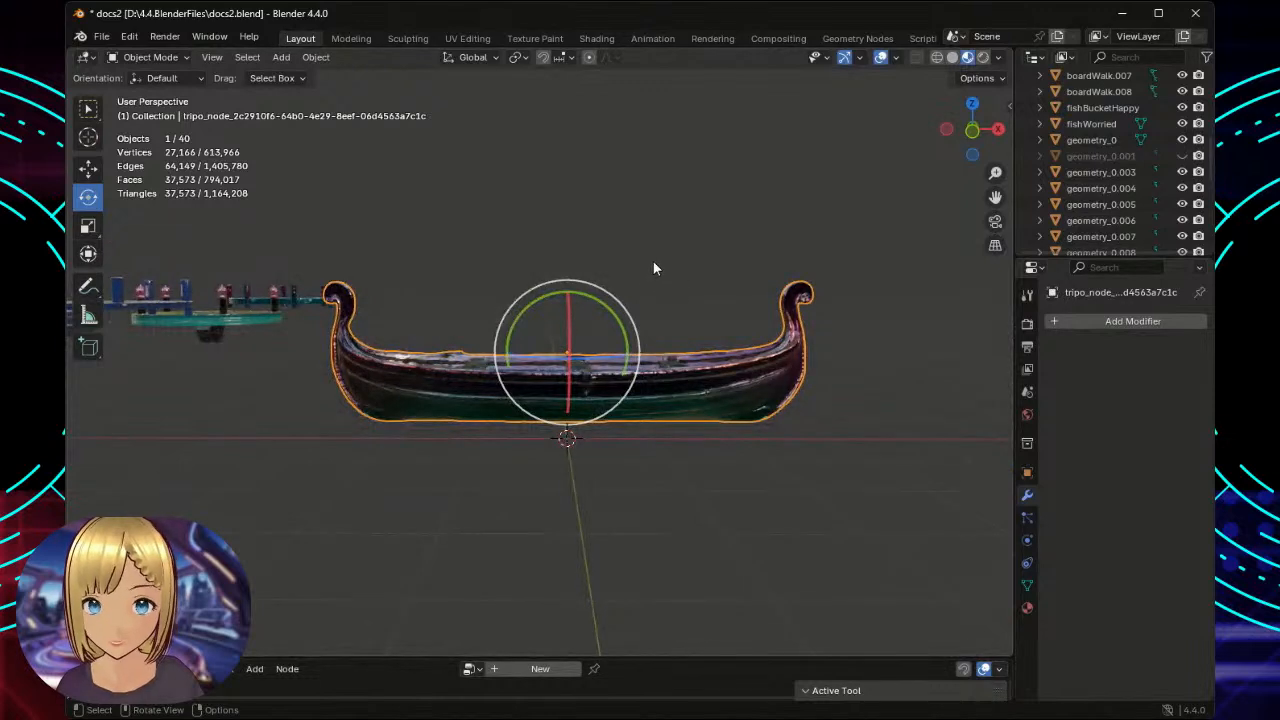
click(88, 108)
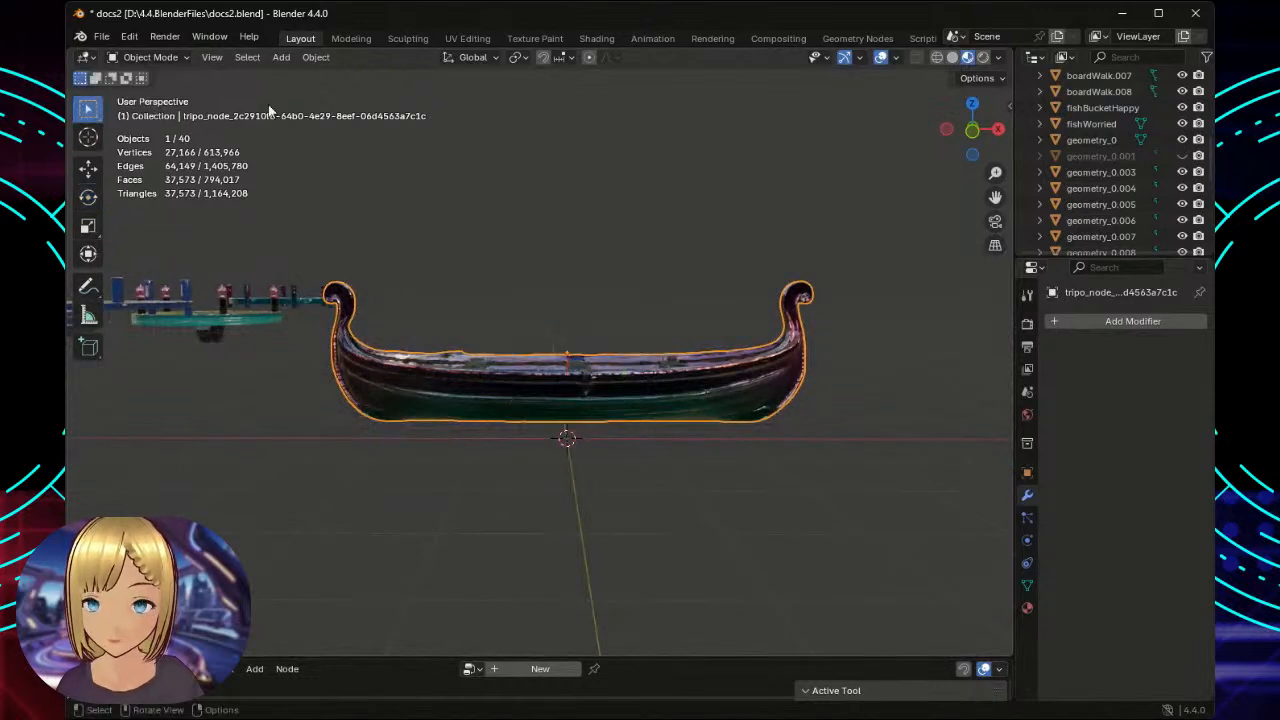
click(660, 240)
Inspect the boat's seats, interior planks and hull up close, and compare its size with the surrounding boardwalk models.
middle_drag(651, 234, 642, 294)
scroll(642, 294, up, 3)
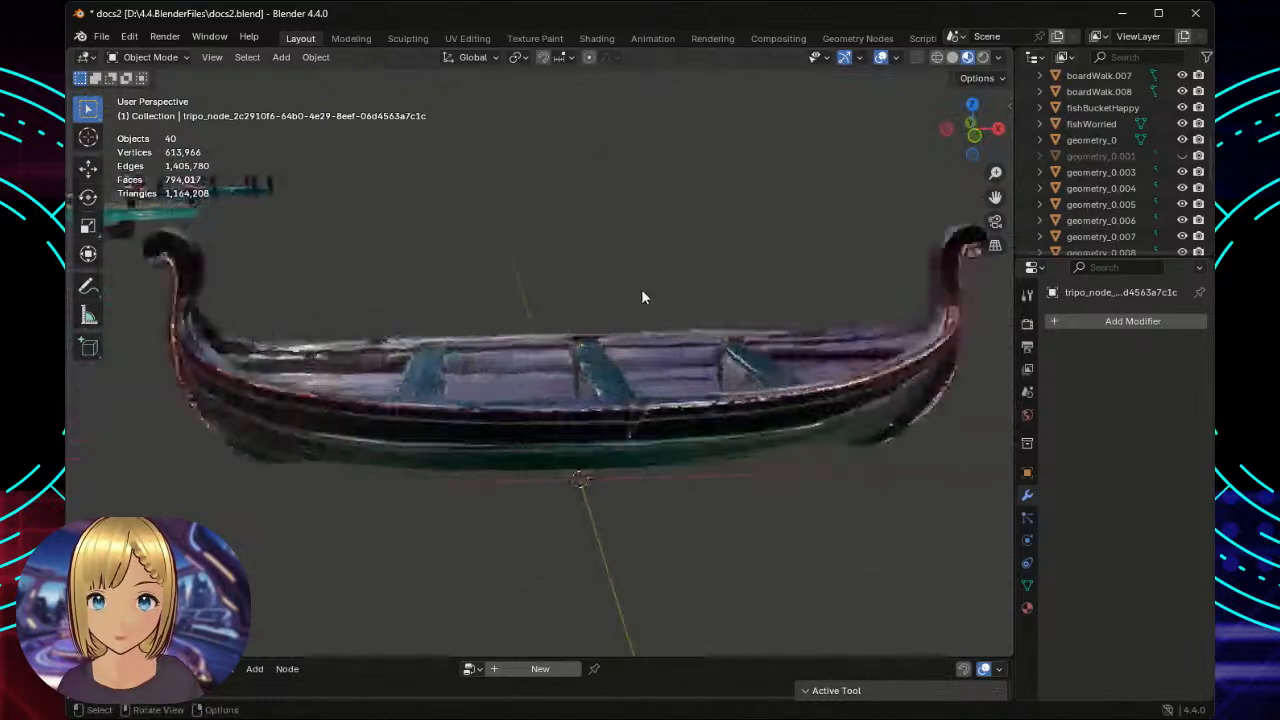
scroll(641, 289, up, 6)
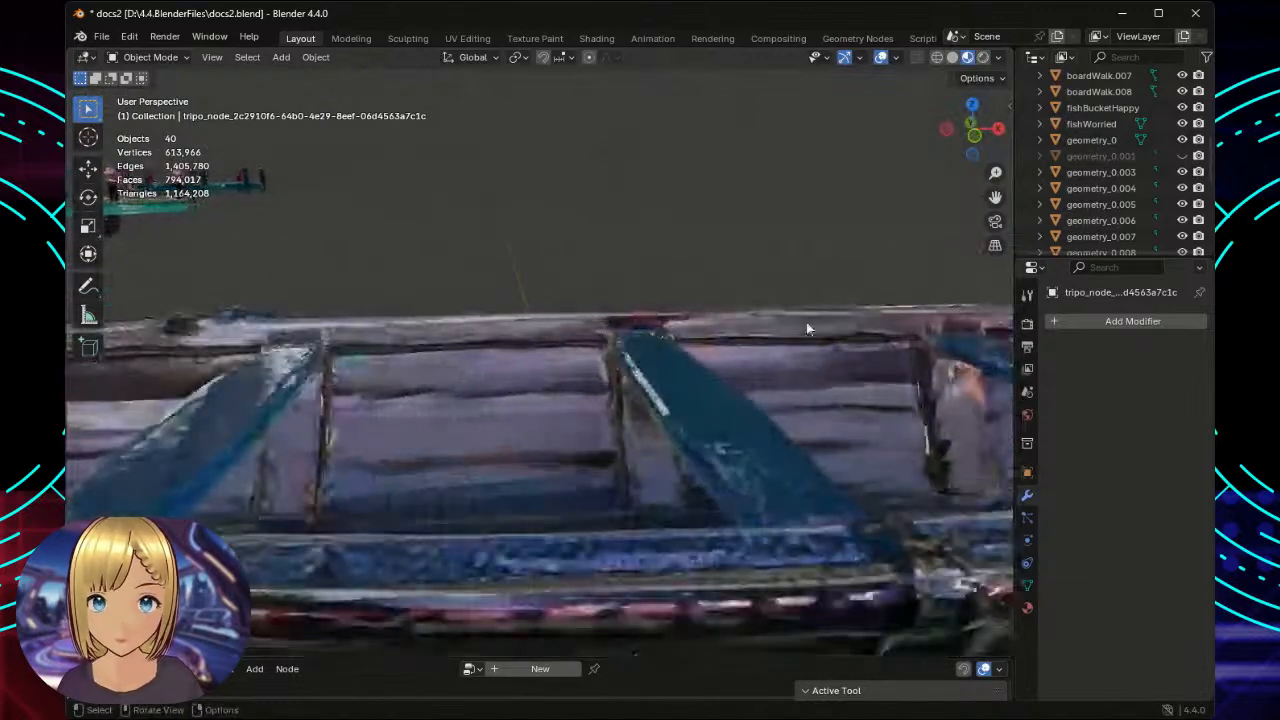
scroll(806, 322, down, 8)
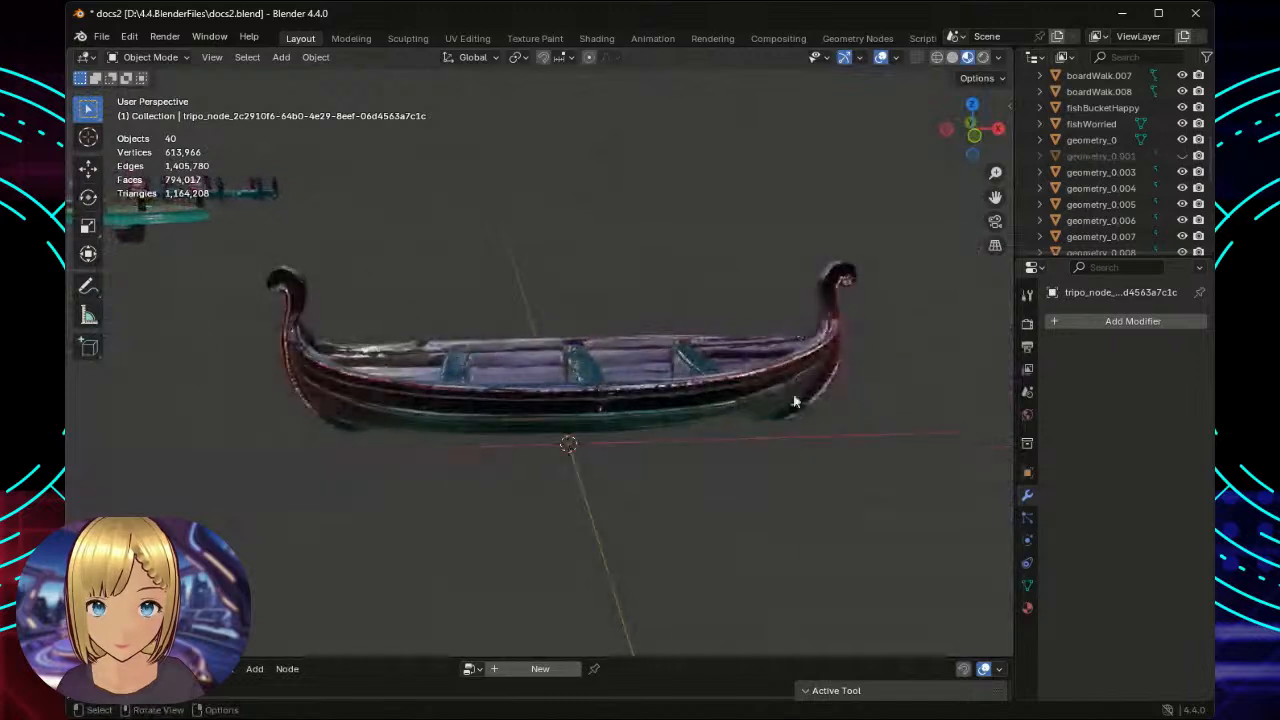
middle_drag(794, 401, 754, 472)
scroll(642, 490, up, 3)
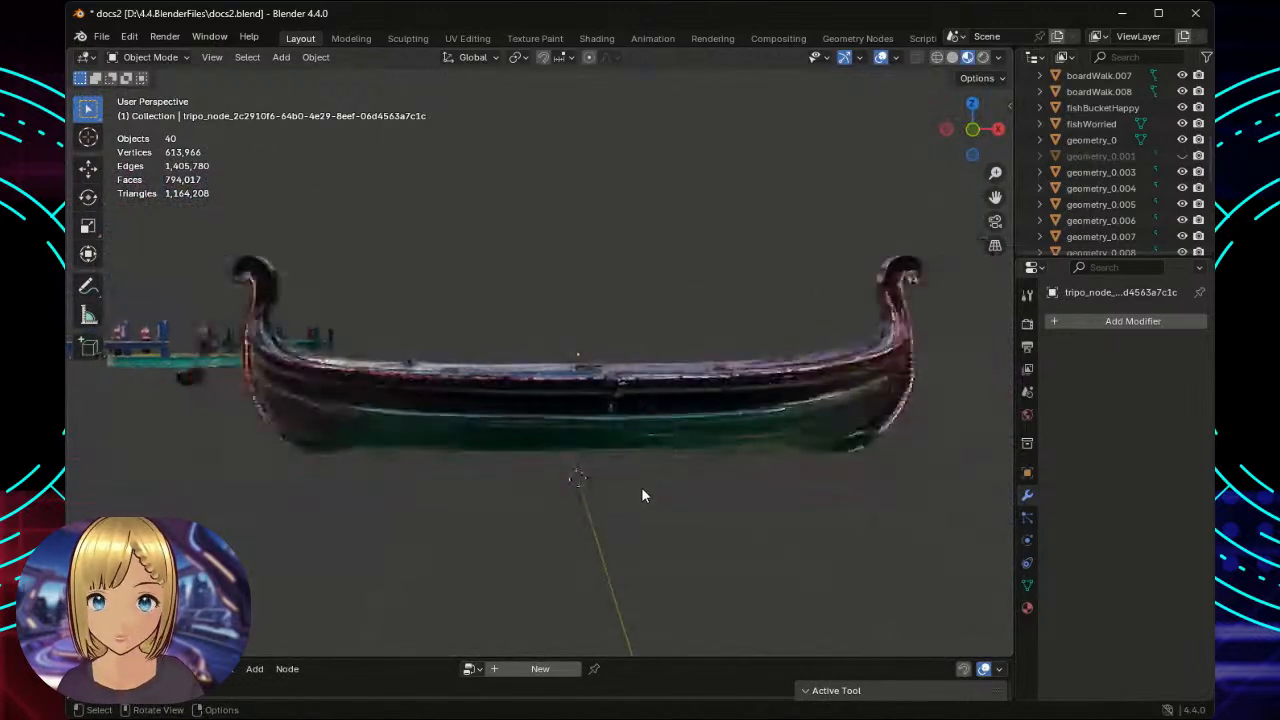
scroll(644, 496, down, 4)
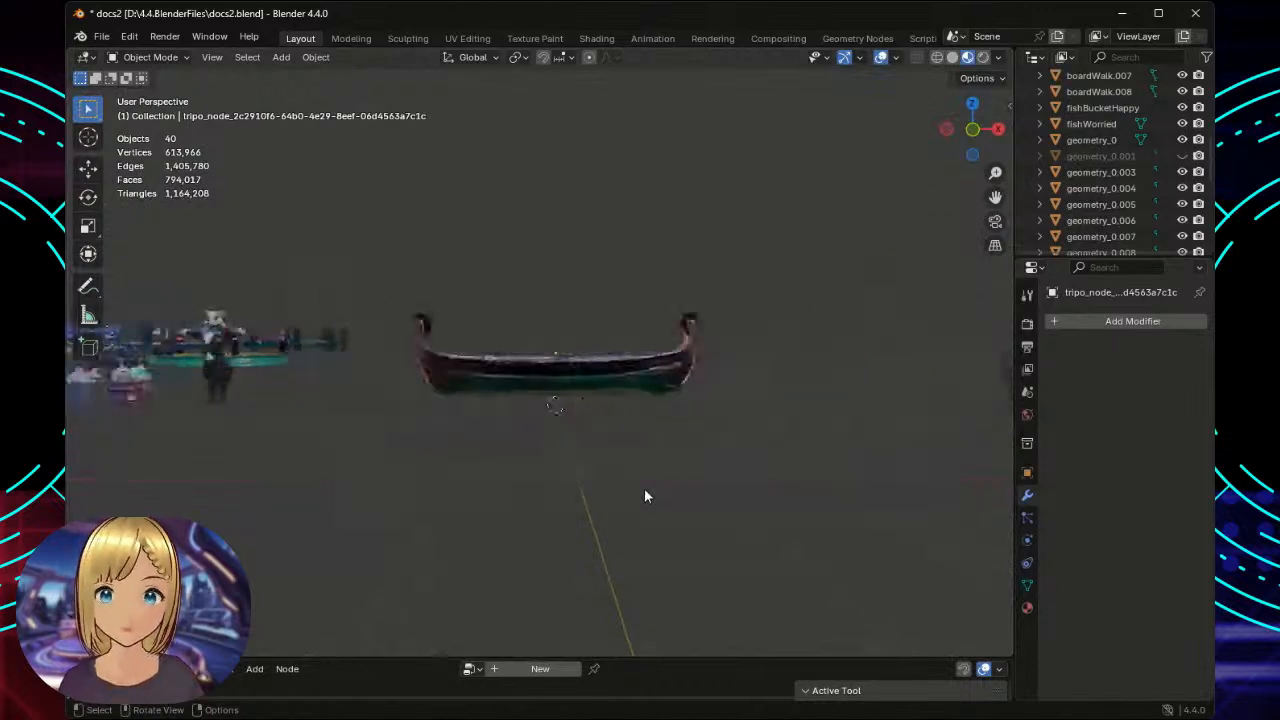
scroll(644, 494, down, 6)
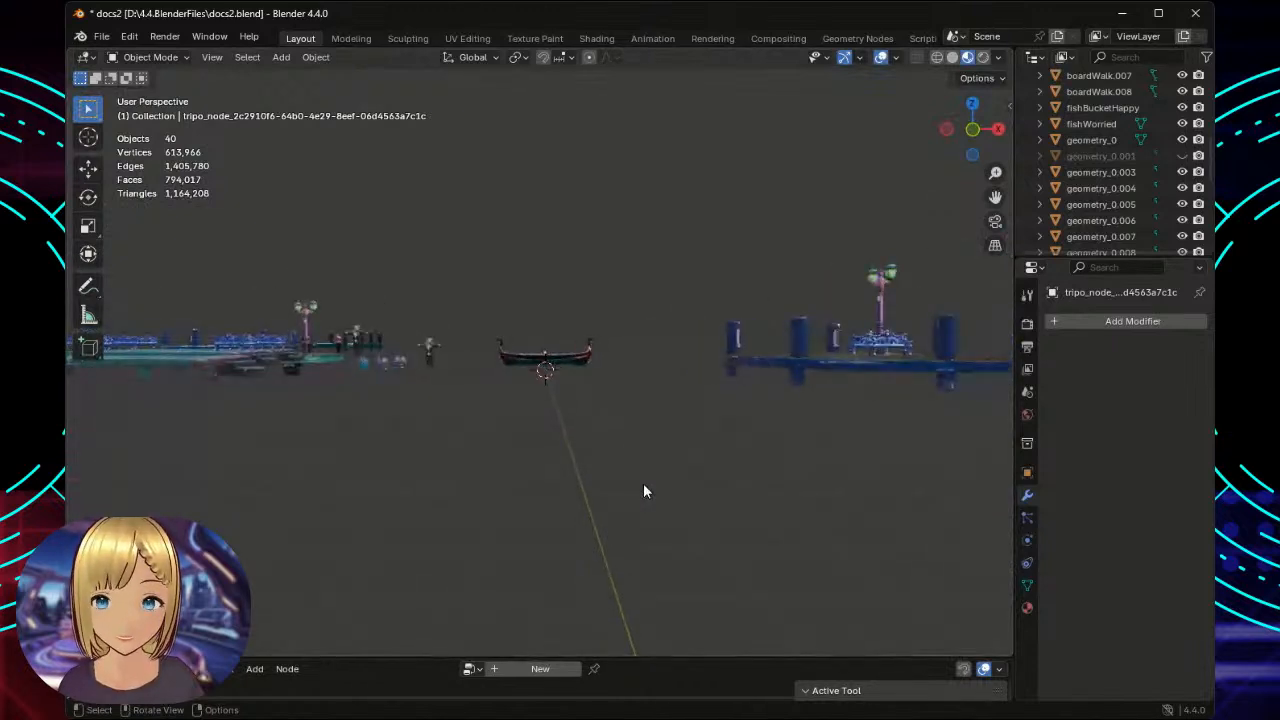
Scale the boat up uniformly by about a quarter, then deselect it and return to the box selection tool.
scroll(643, 490, up, 8)
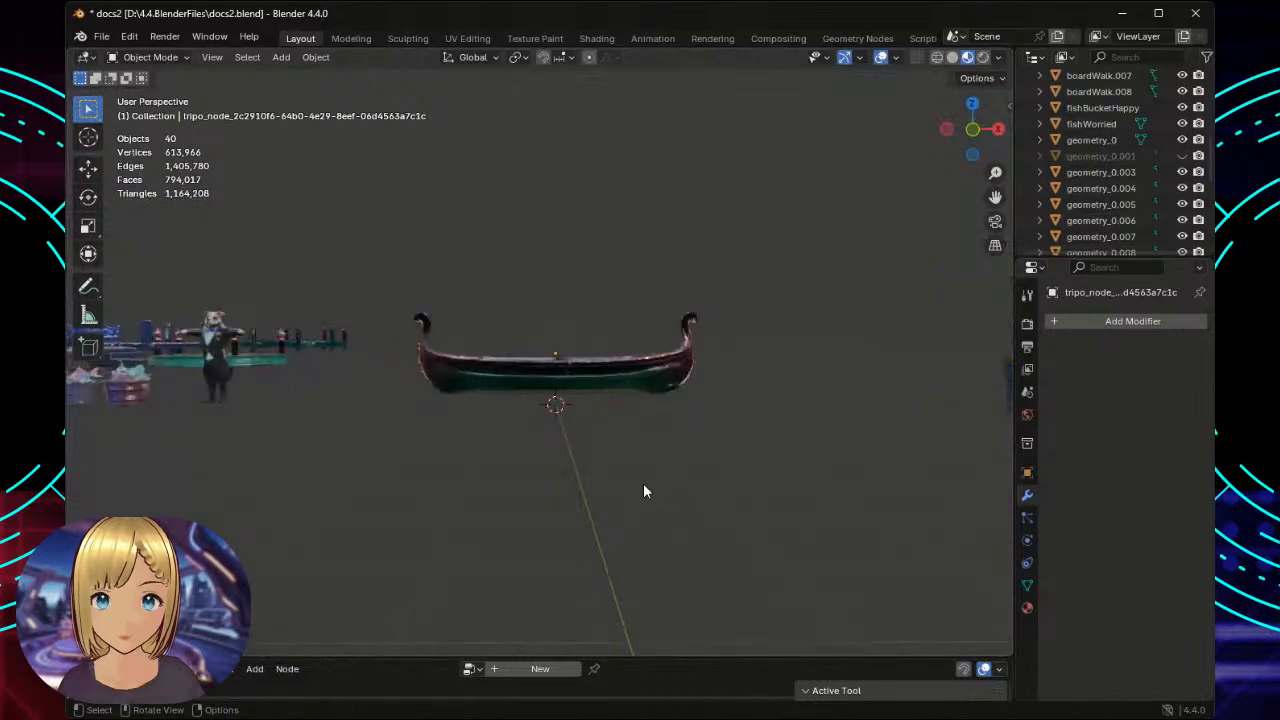
scroll(643, 490, down, 1)
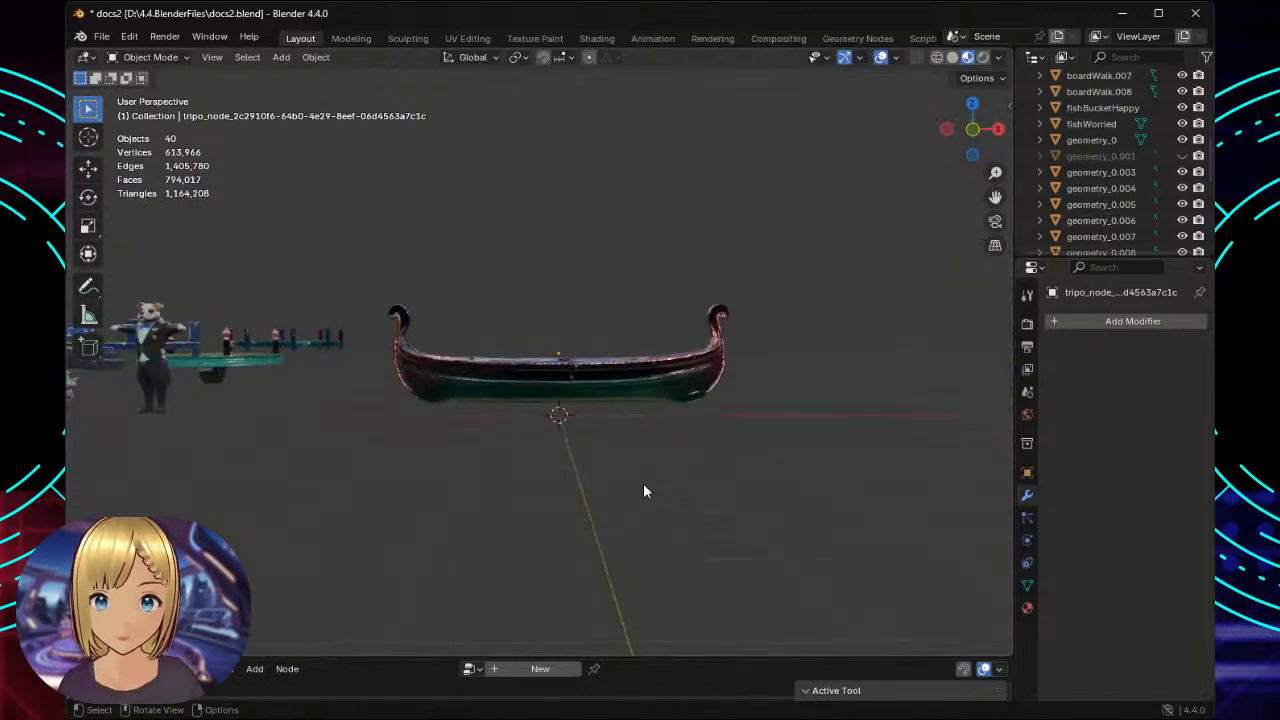
click(614, 380)
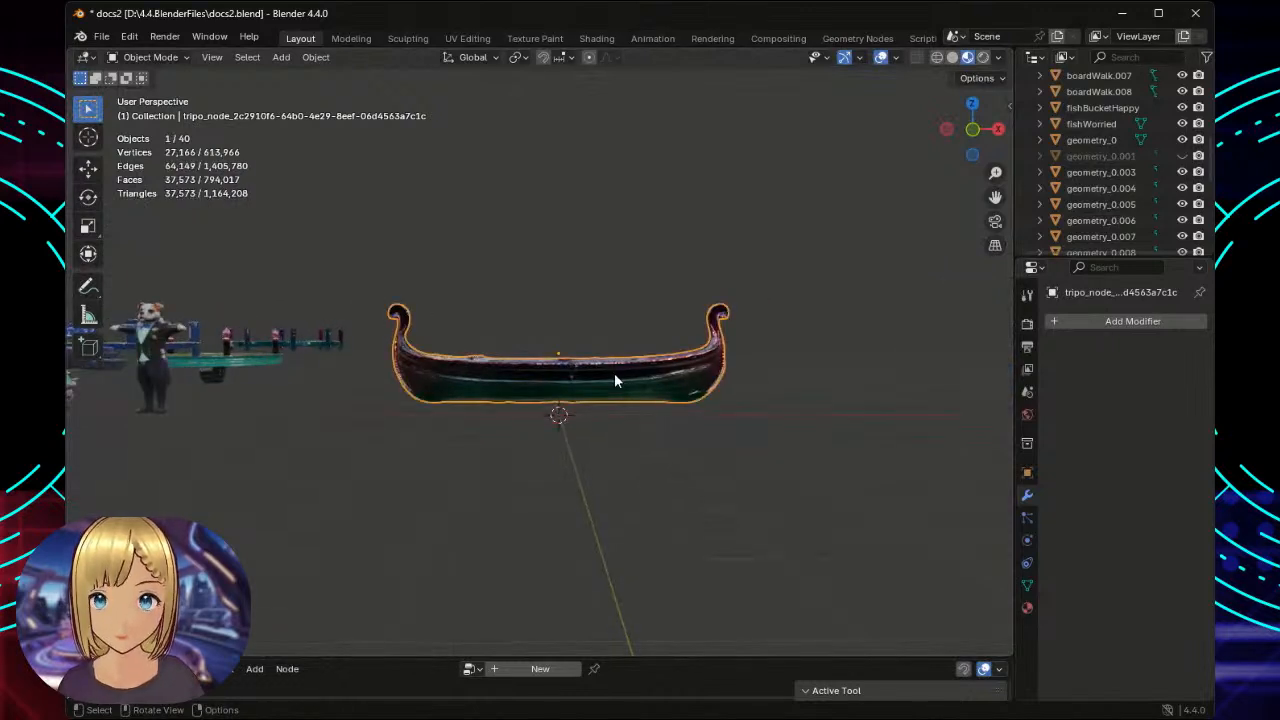
click(88, 228)
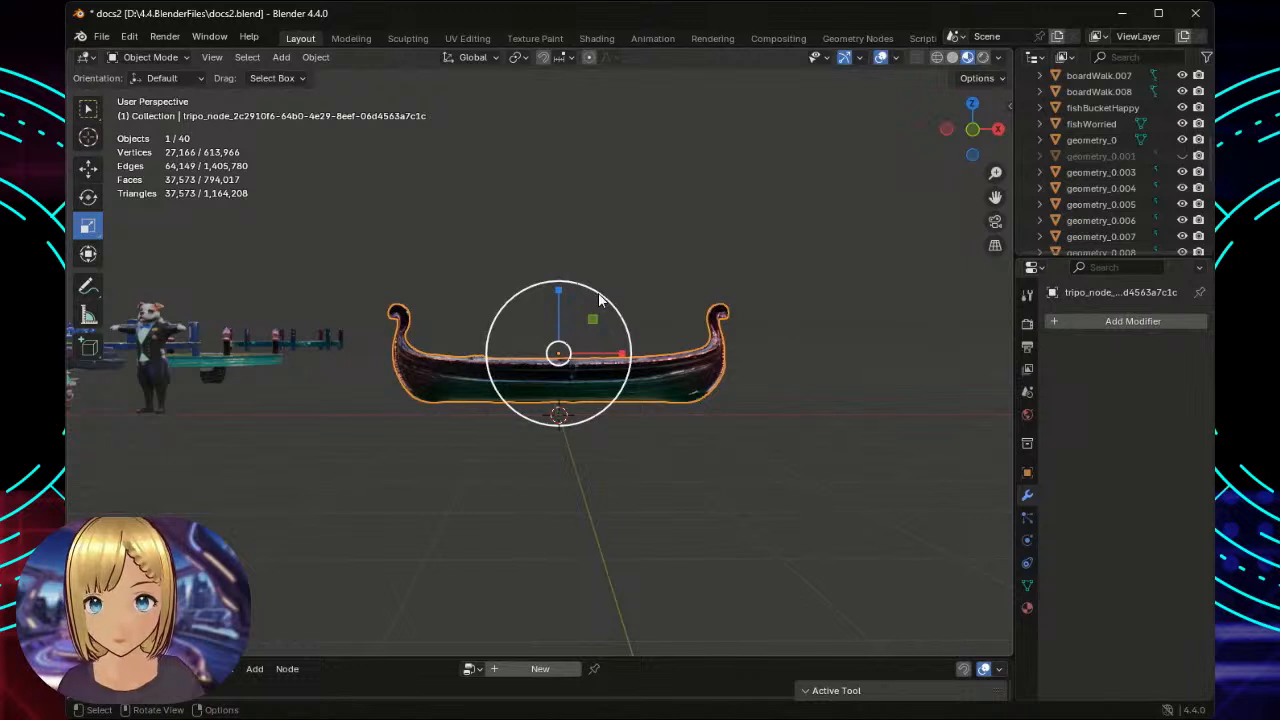
drag(601, 298, 629, 269)
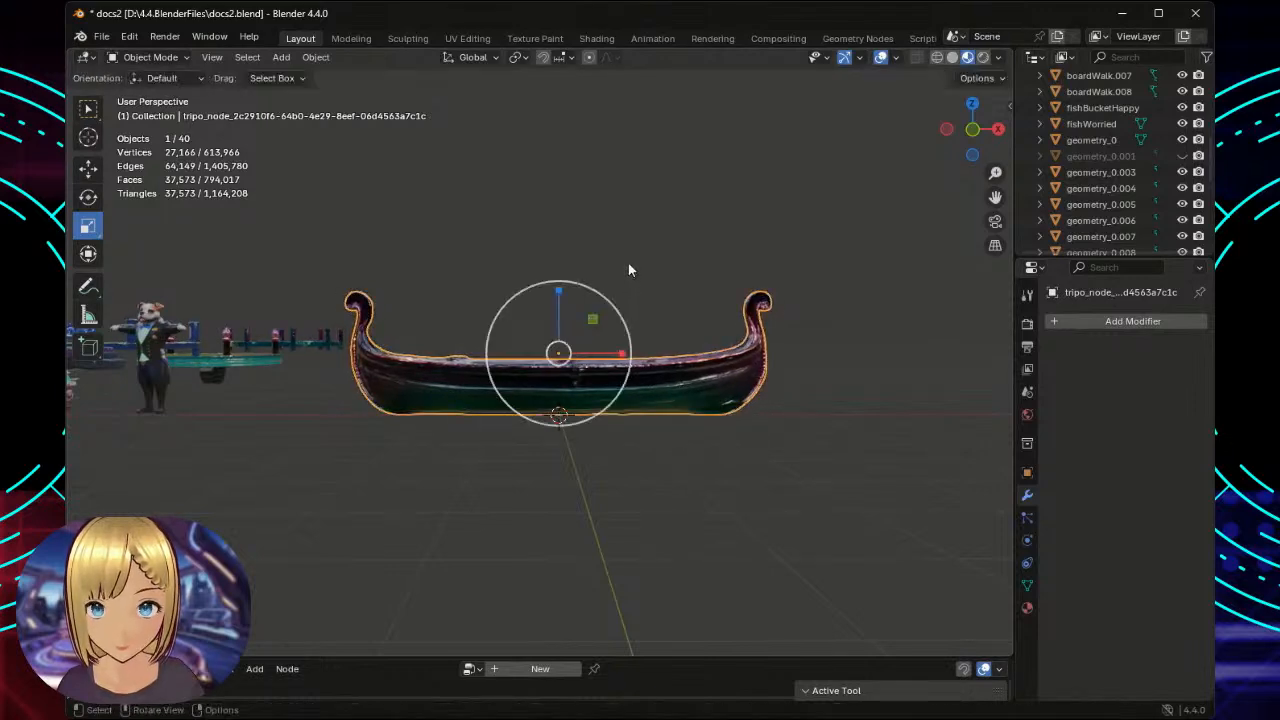
mouse_move(668, 226)
middle_down()
mouse_move(695, 273)
mouse_move(685, 332)
mouse_move(673, 232)
mouse_move(686, 237)
middle_up()
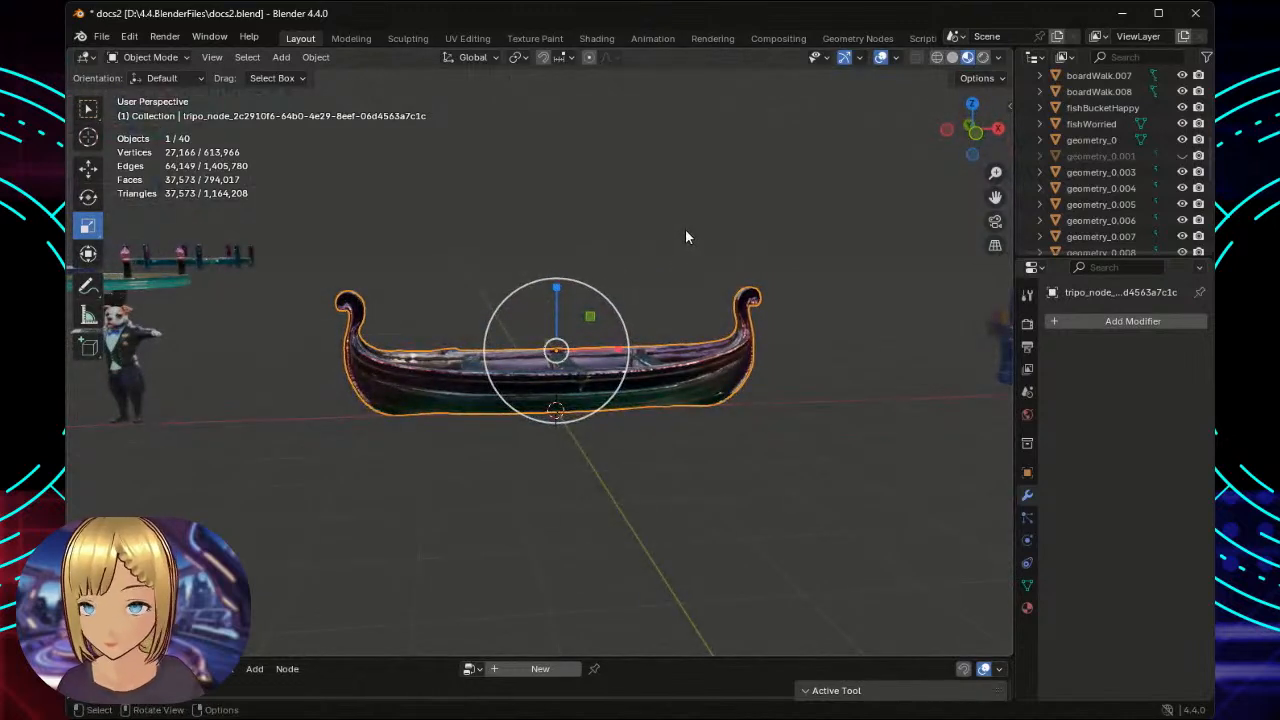
click(491, 176)
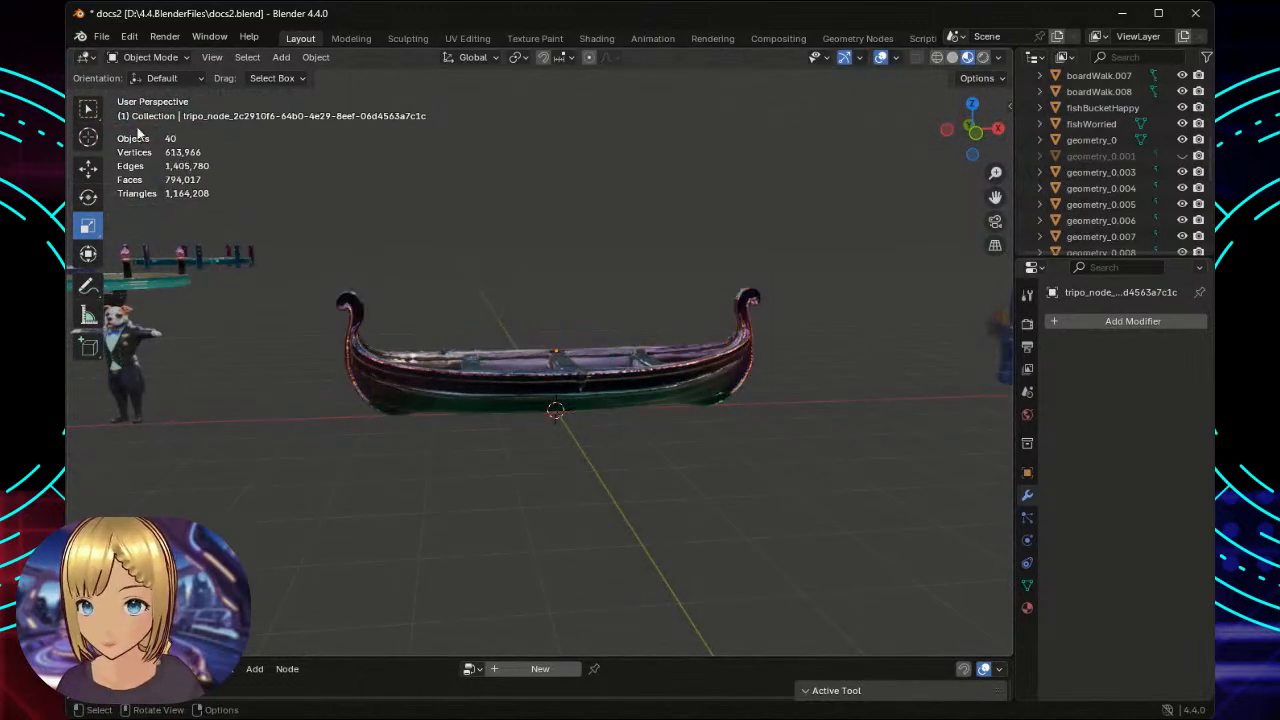
click(88, 108)
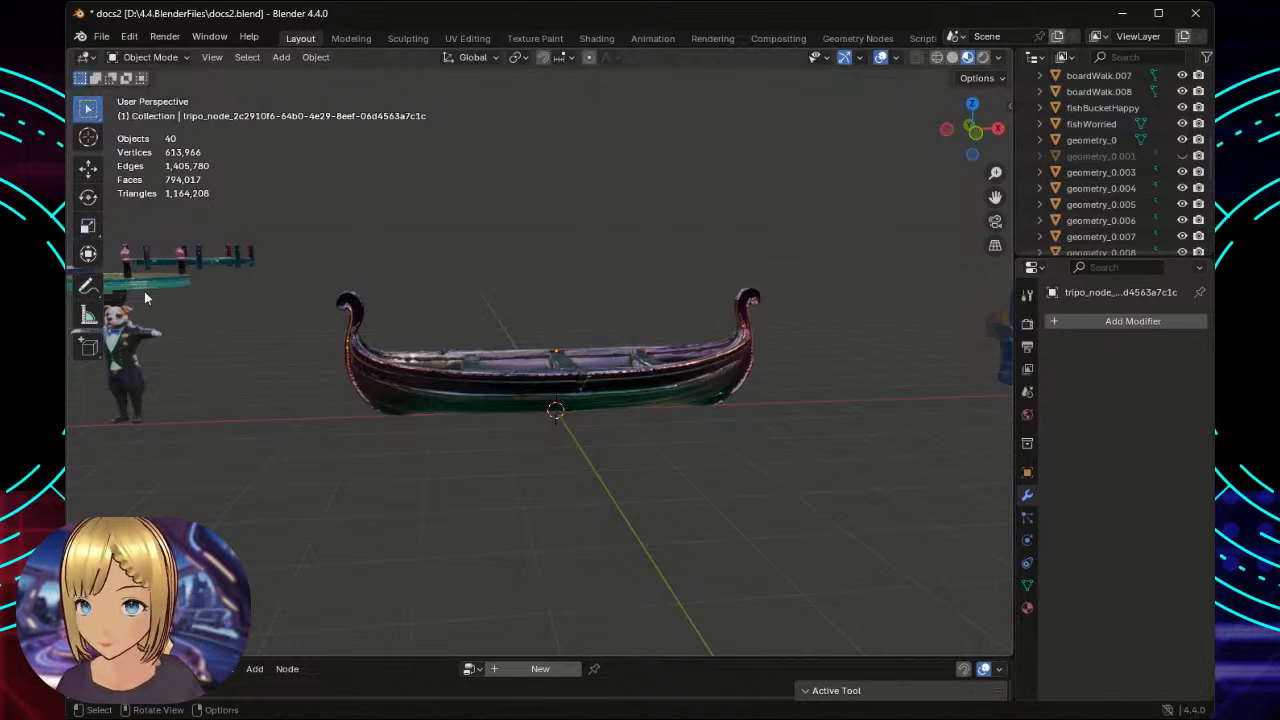
Move the bulldog avatar along the X axis into the middle of the boat and deselect it.
click(127, 357)
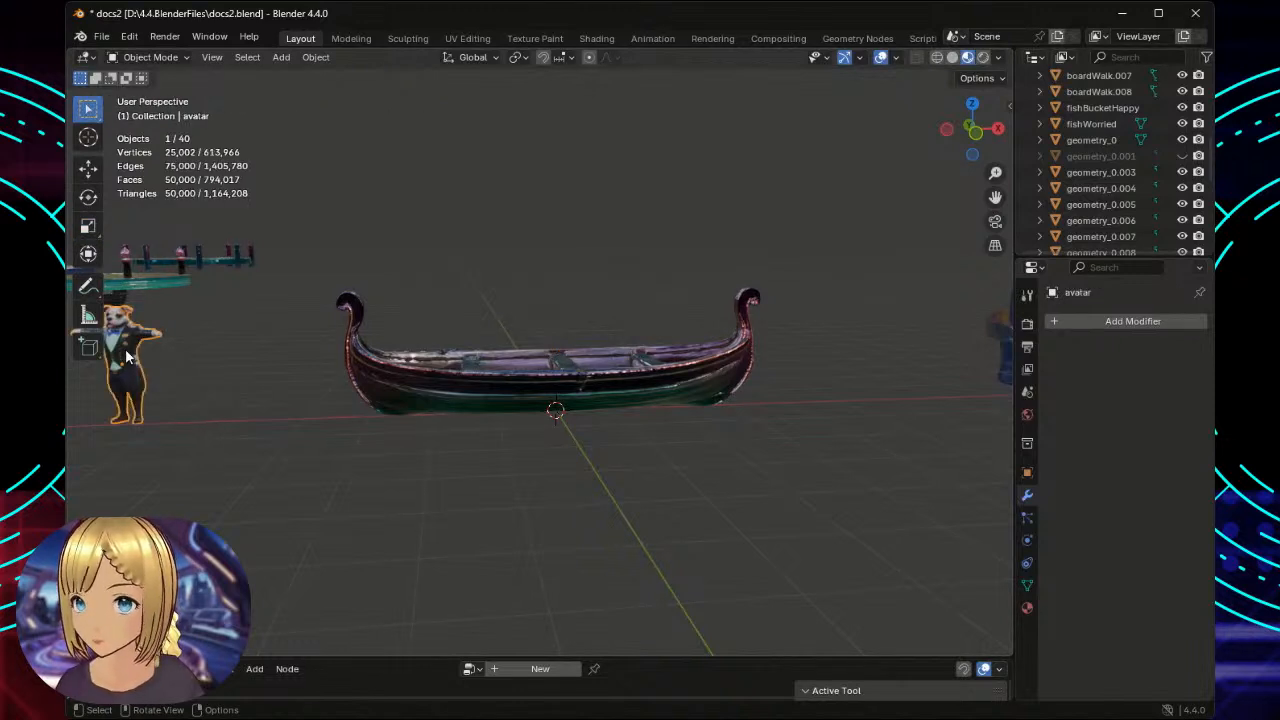
click(89, 170)
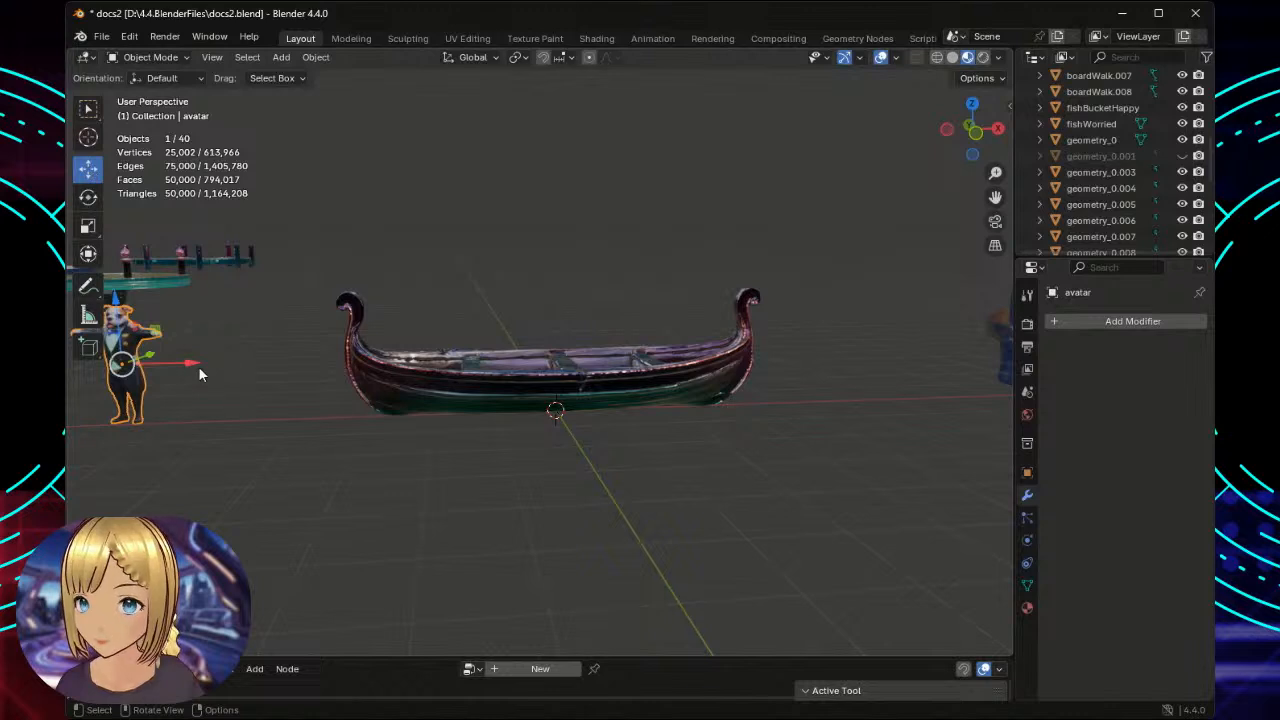
drag(199, 368, 620, 340)
click(738, 150)
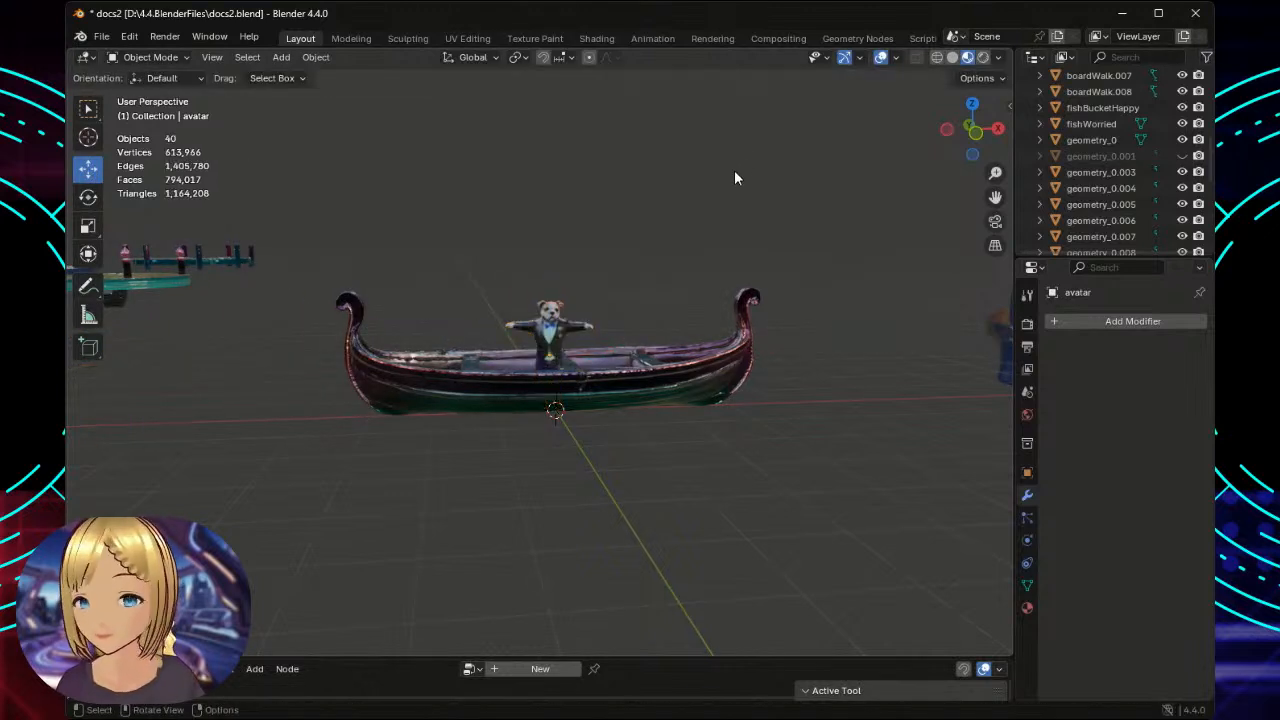
Check the bulldog's fit among the boat's seats, then scale the boat up slightly and uniformly and deselect it.
middle_drag(708, 179, 669, 246)
scroll(669, 242, up, 5)
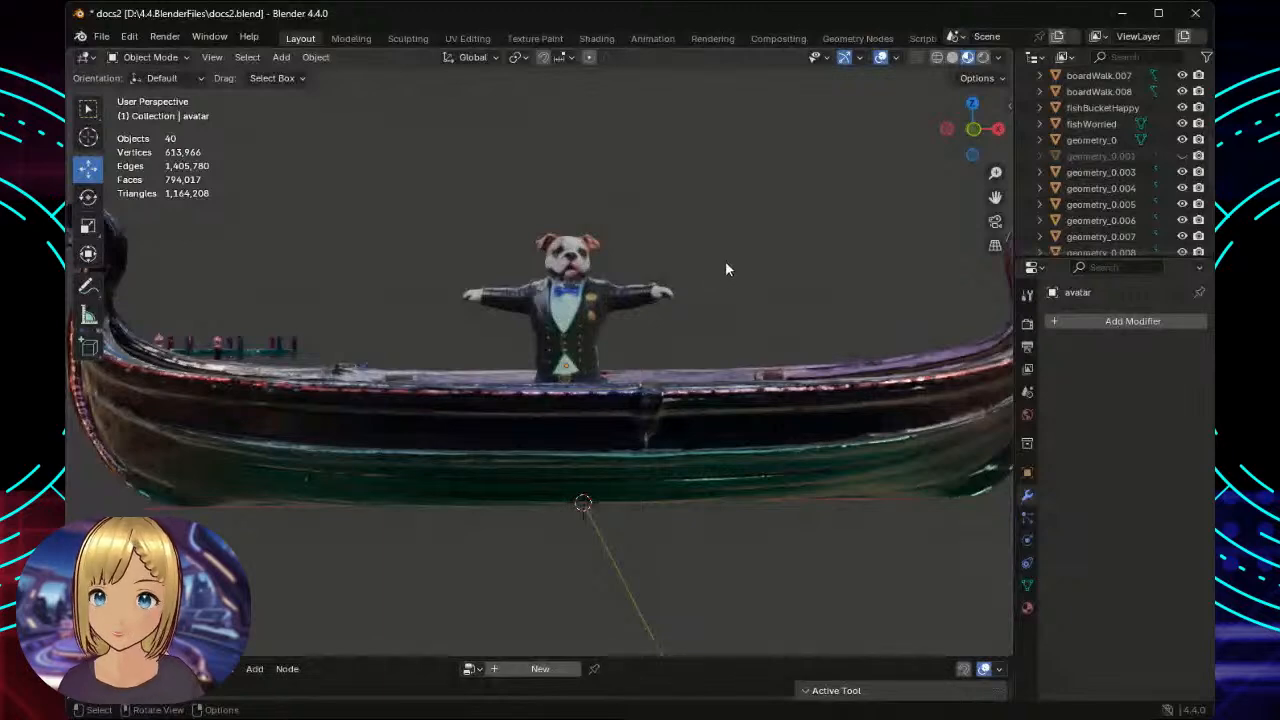
mouse_move(726, 266)
middle_down()
mouse_move(720, 331)
mouse_move(646, 372)
mouse_move(383, 348)
mouse_move(372, 214)
mouse_move(379, 273)
mouse_move(511, 350)
mouse_move(721, 284)
middle_up()
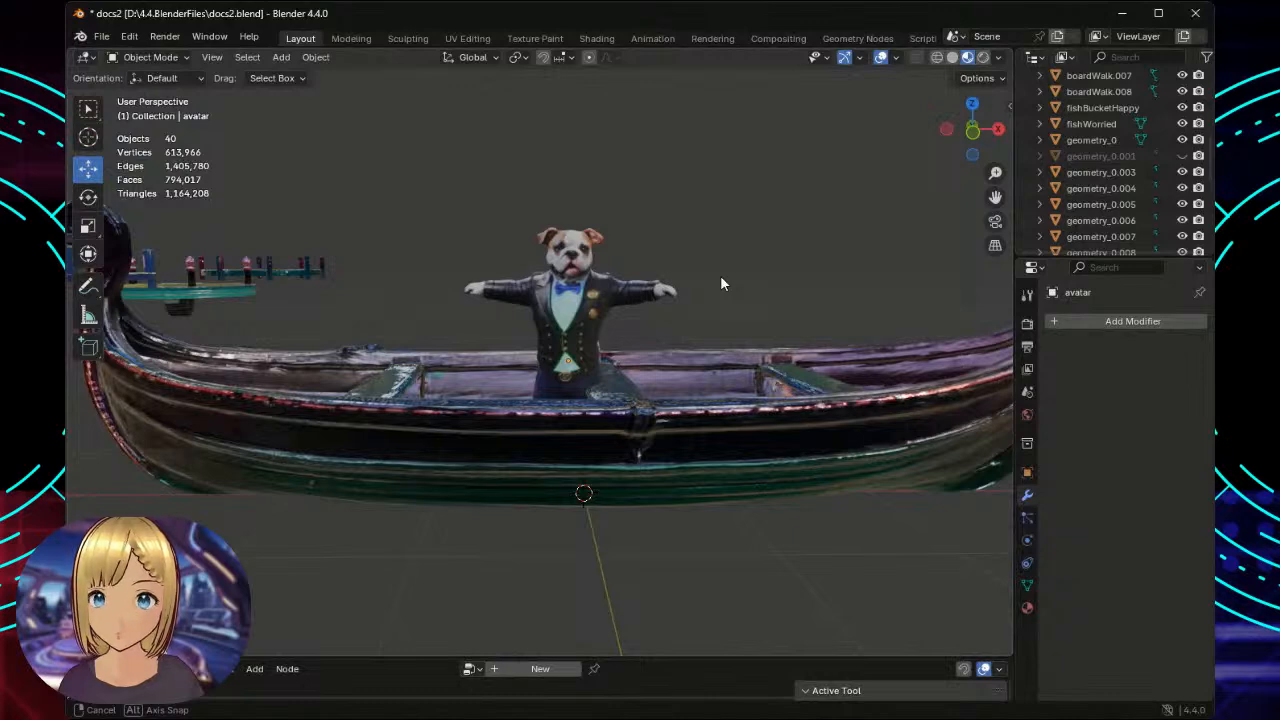
middle_drag(721, 277, 710, 306)
scroll(714, 275, down, 2)
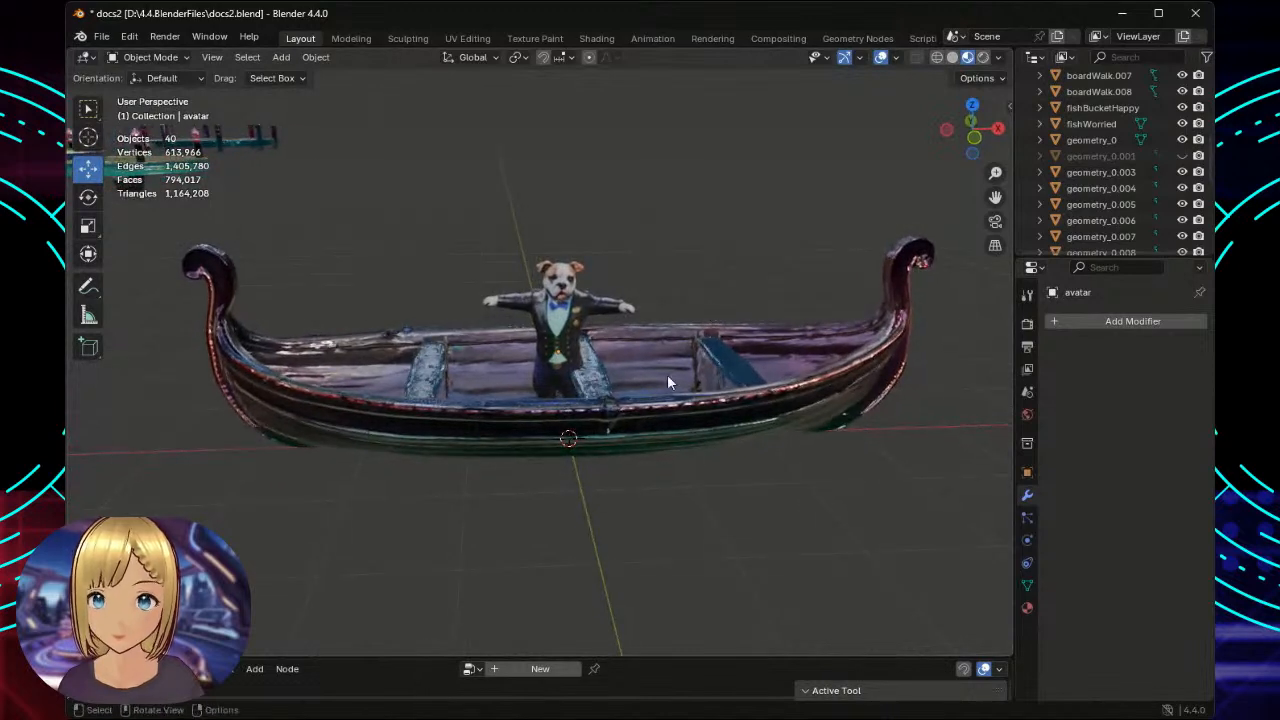
click(667, 374)
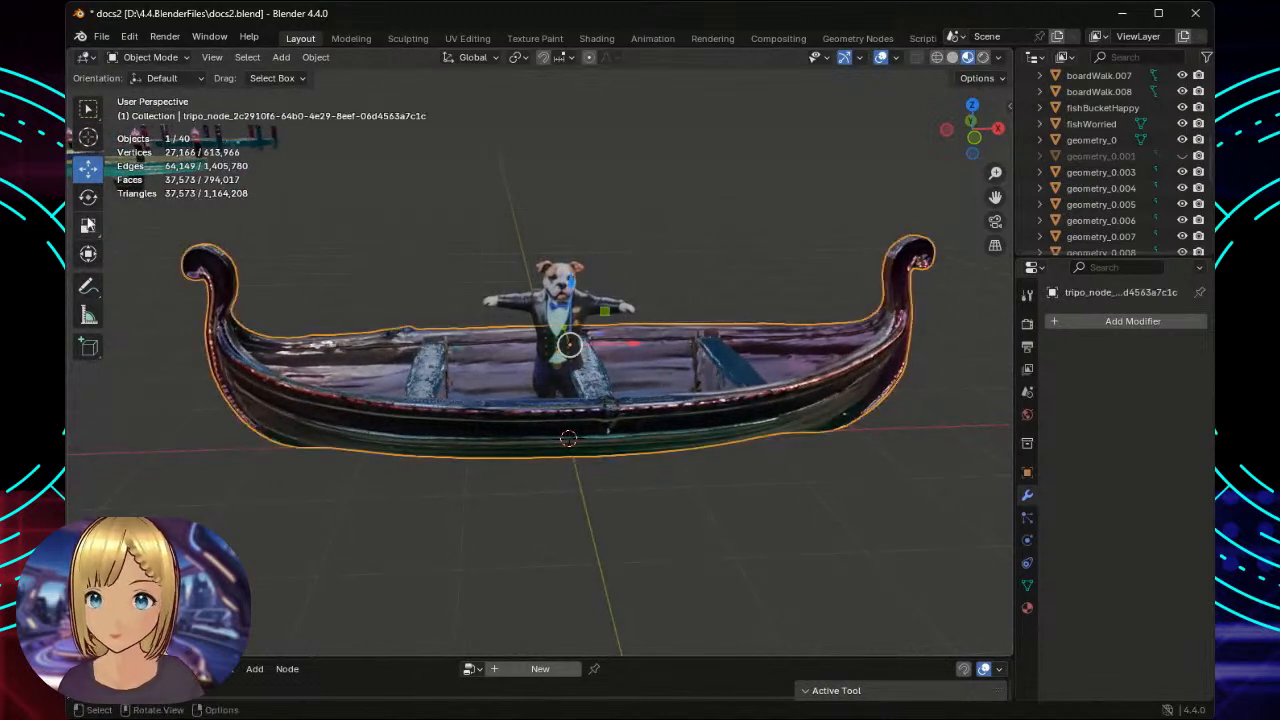
click(88, 225)
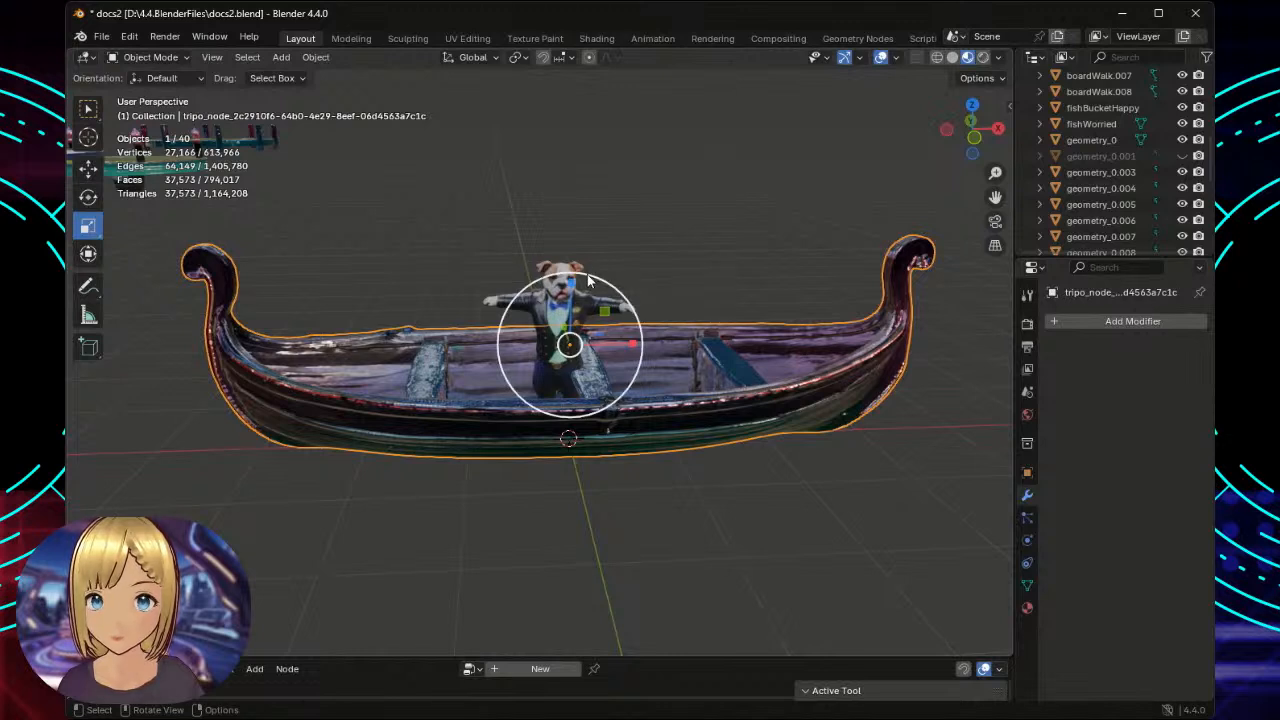
drag(590, 282, 599, 276)
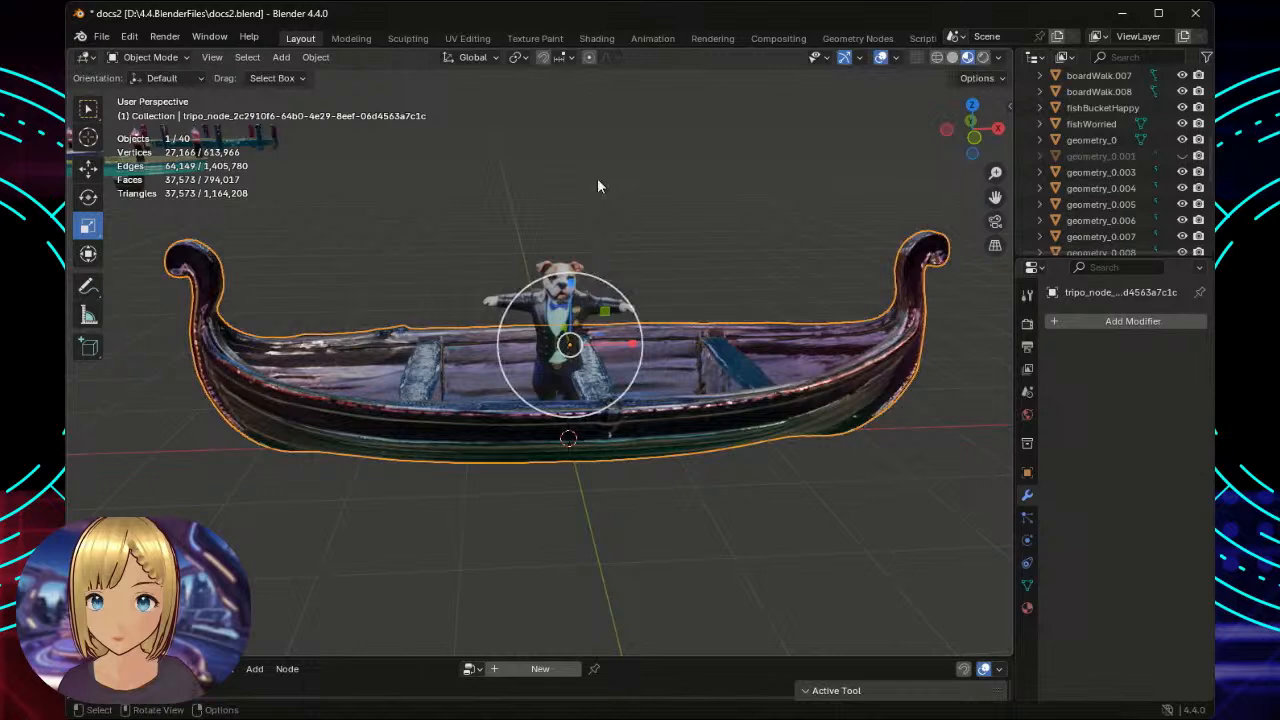
click(737, 228)
Examine the boat's proportions with the bulldog standing inside, and compare its size with the surrounding boardwalks and fish buckets.
mouse_move(739, 220)
middle_down()
mouse_move(714, 281)
mouse_move(634, 289)
mouse_move(449, 257)
mouse_move(380, 196)
mouse_move(393, 179)
mouse_move(431, 218)
mouse_move(623, 254)
mouse_move(737, 226)
mouse_move(736, 203)
middle_up()
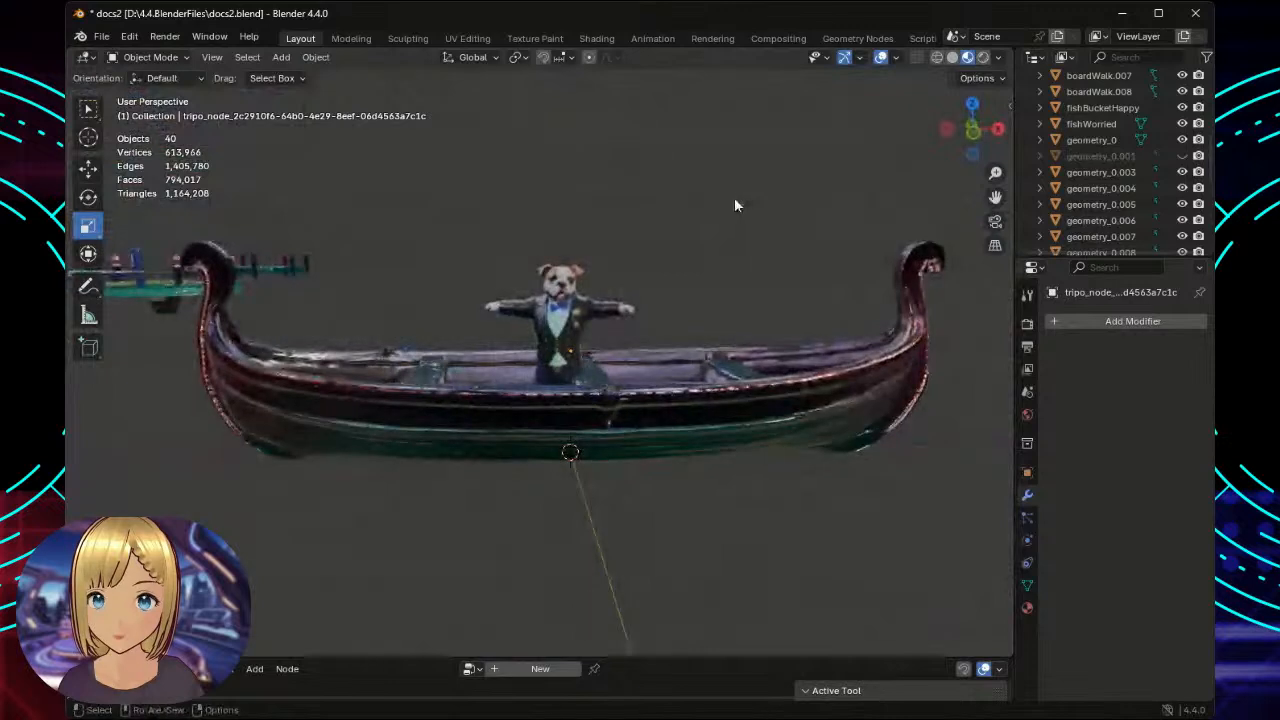
scroll(734, 205, down, 2)
scroll(734, 205, down, 2)
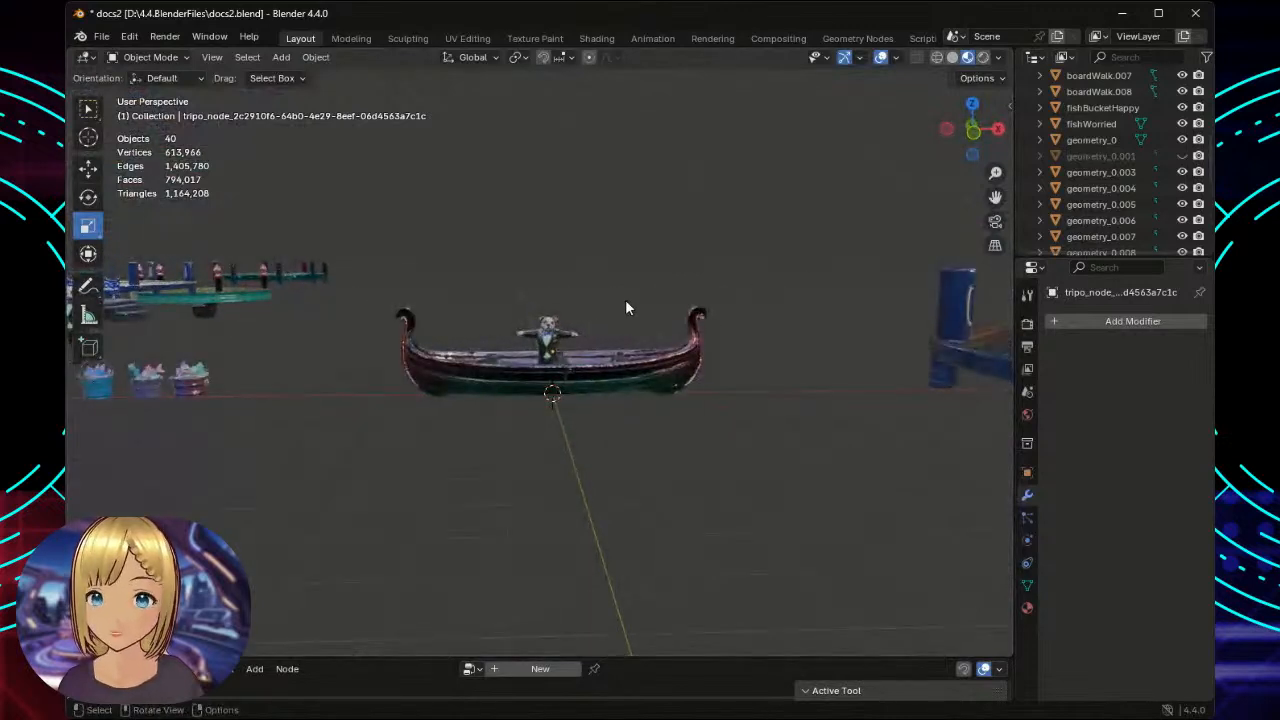
scroll(625, 299, up, 5)
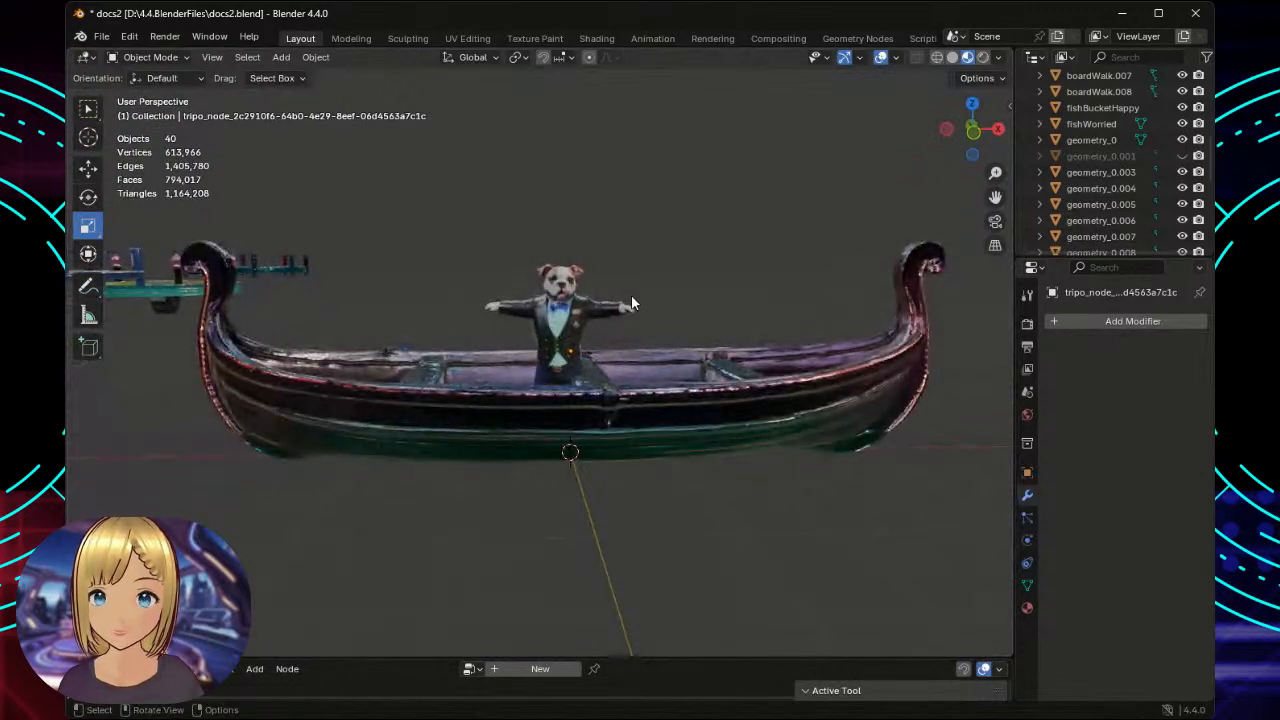
scroll(662, 274, down, 2)
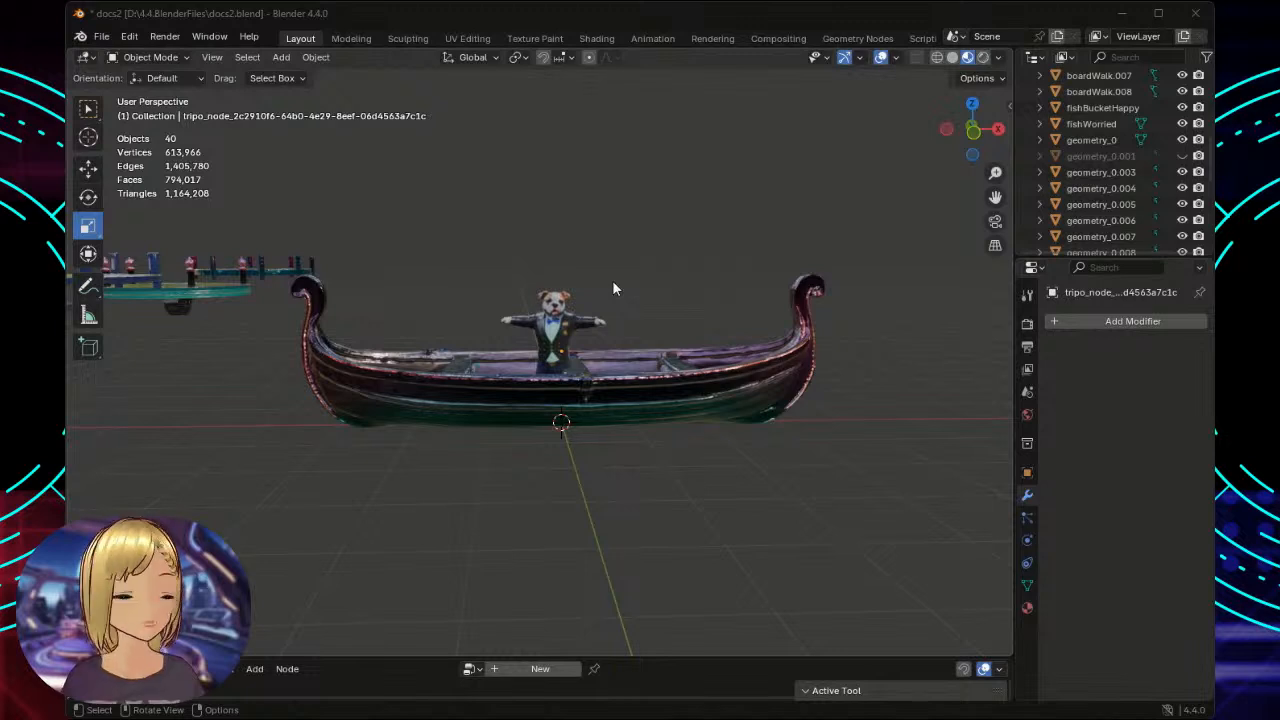
scroll(614, 288, up, 2)
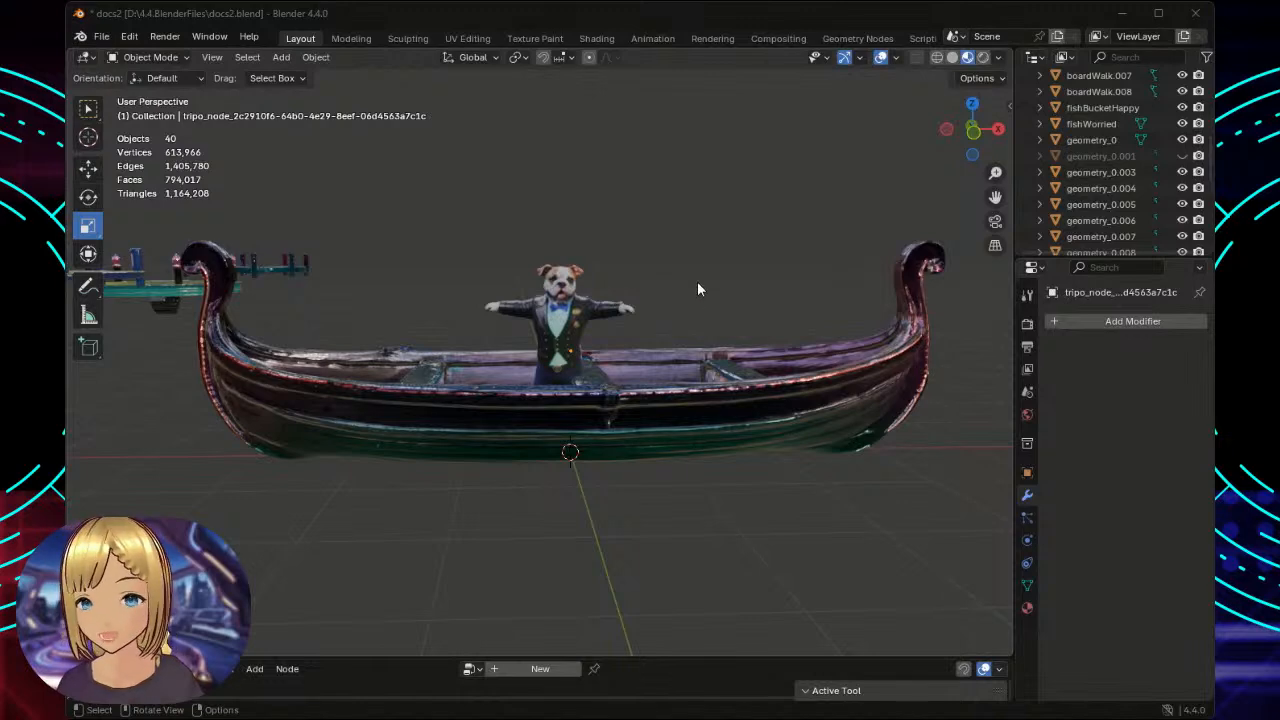
mouse_move(694, 282)
middle_down()
mouse_move(626, 376)
mouse_move(397, 356)
mouse_move(334, 275)
mouse_move(348, 246)
mouse_move(480, 300)
mouse_move(683, 266)
middle_up()
scroll(678, 253, down, 5)
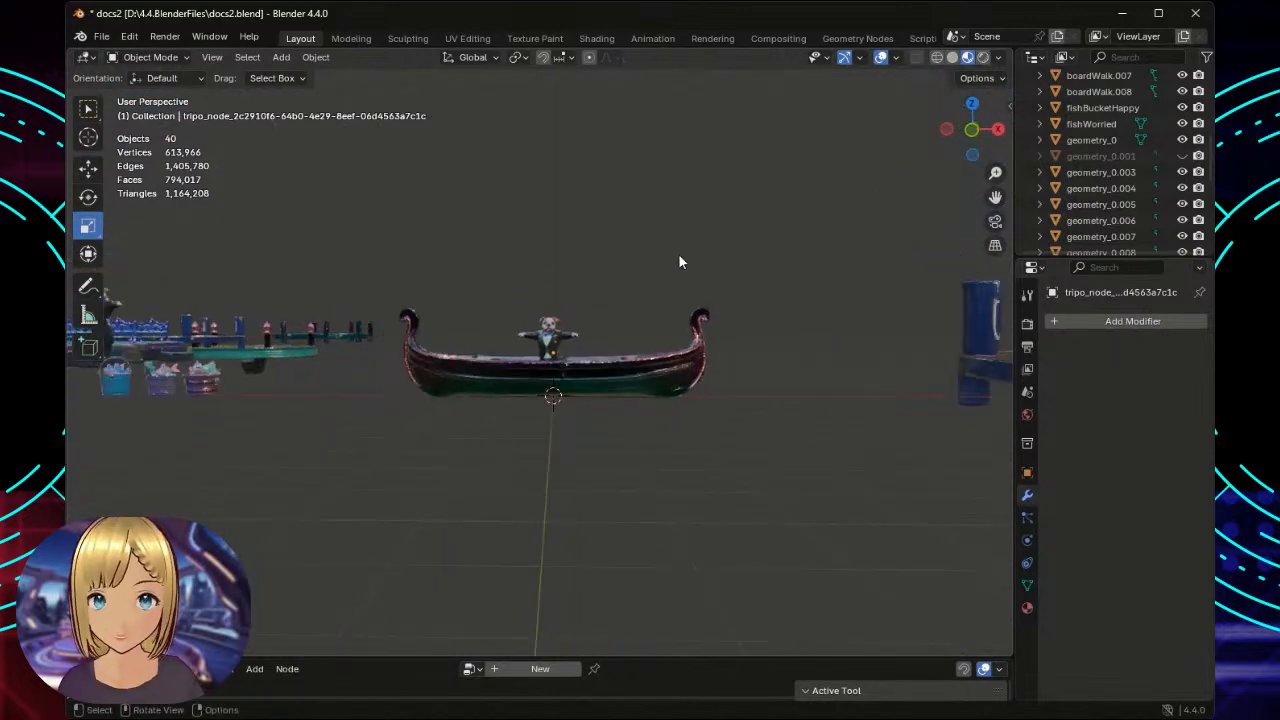
scroll(679, 261, down, 4)
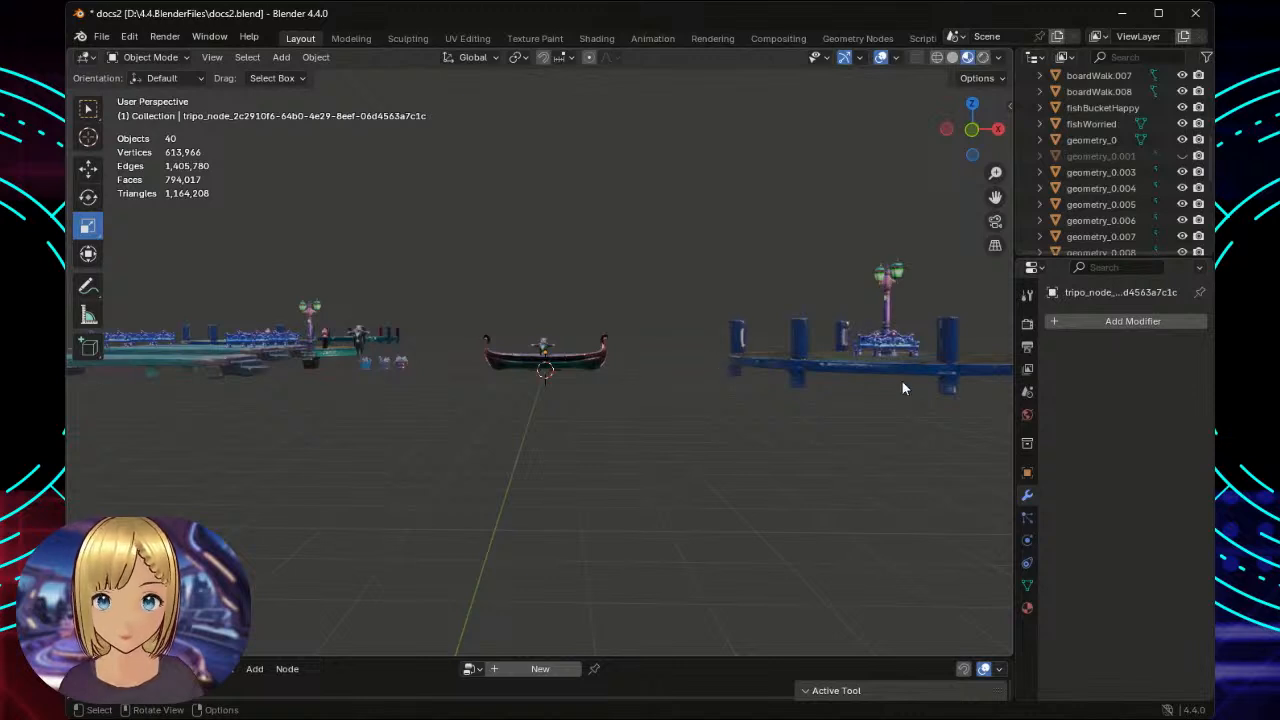
scroll(882, 375, down, 3)
scroll(675, 402, up, 2)
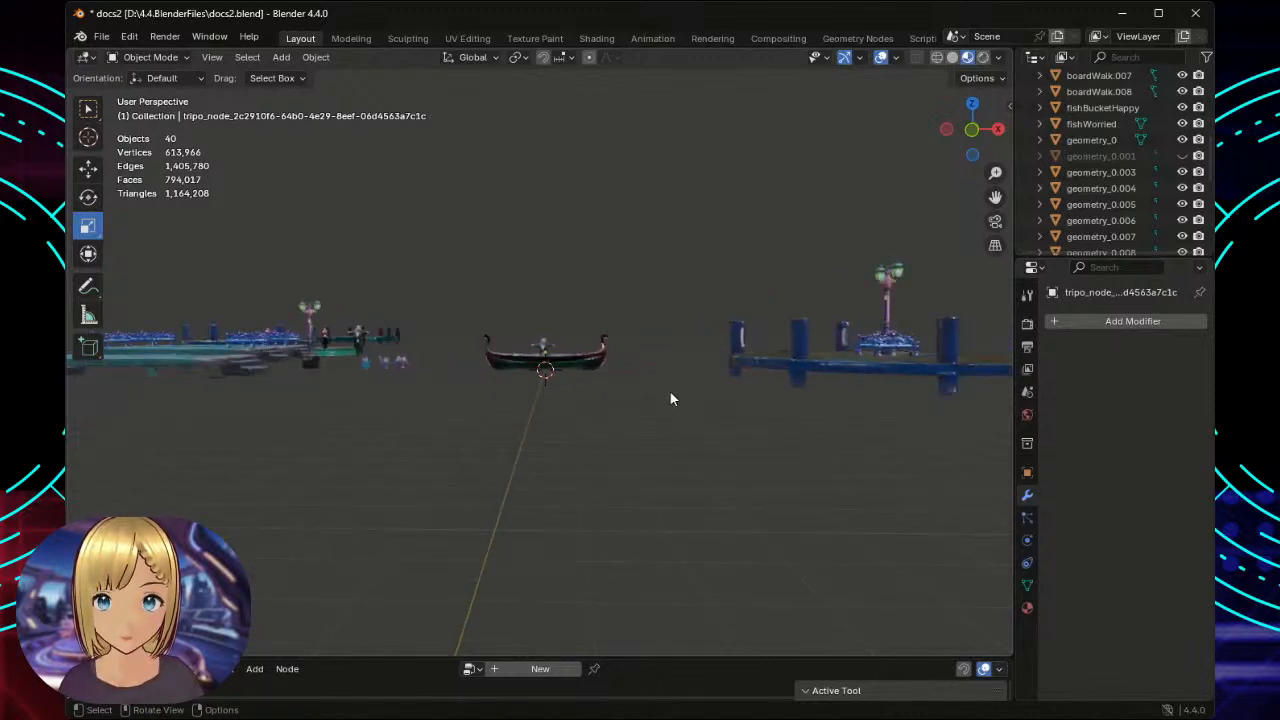
scroll(669, 390, up, 5)
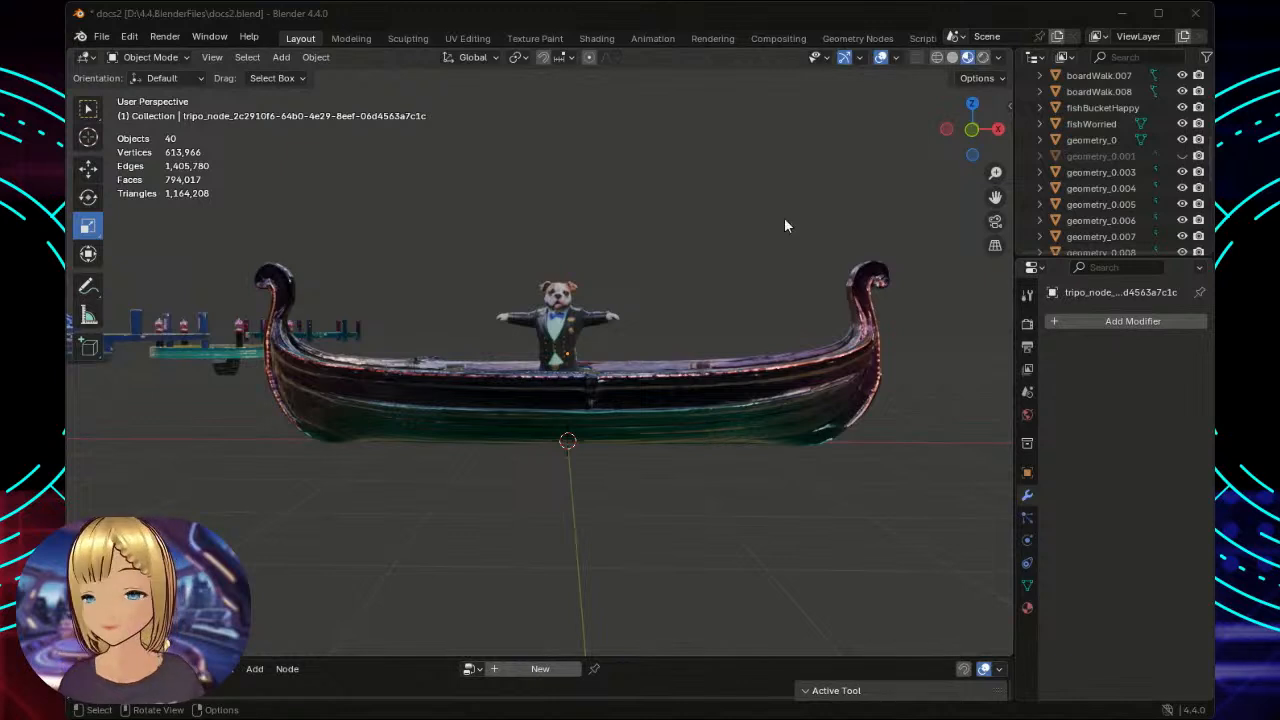
scroll(602, 248, up, 2)
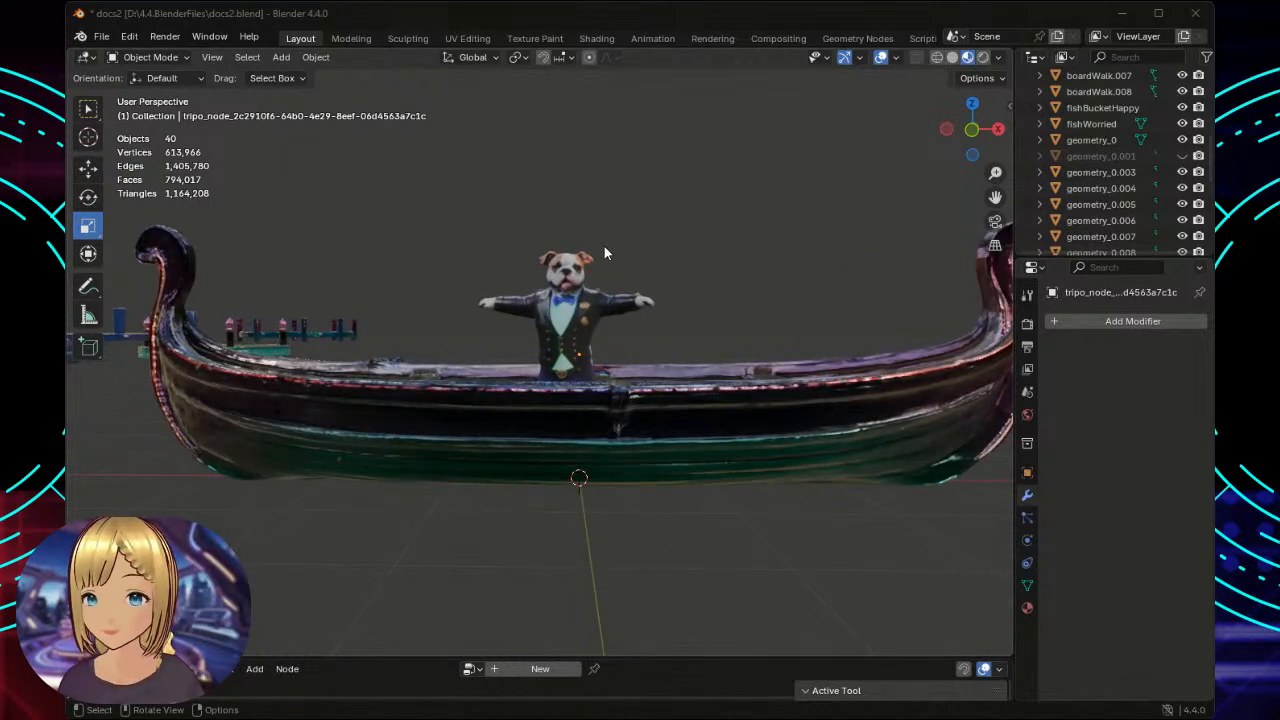
Move the bulldog avatar back along negative X, out of the boat and just past its end, then deselect it.
click(556, 328)
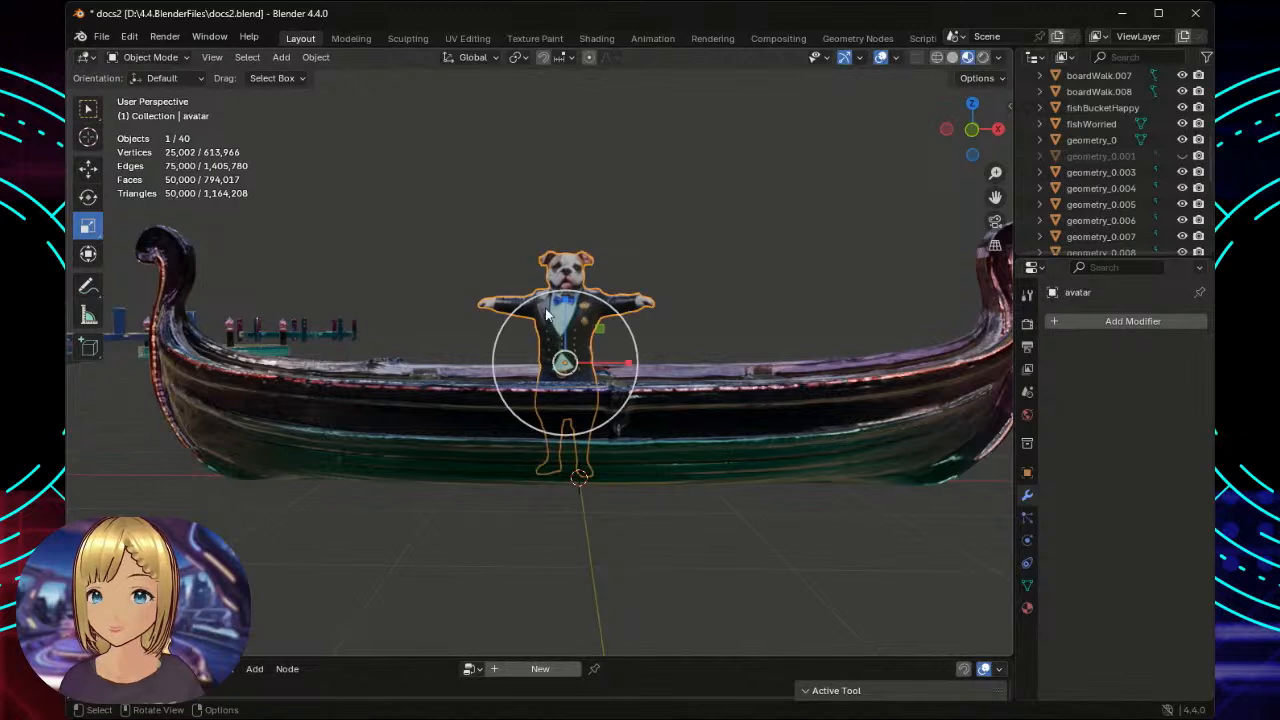
click(88, 167)
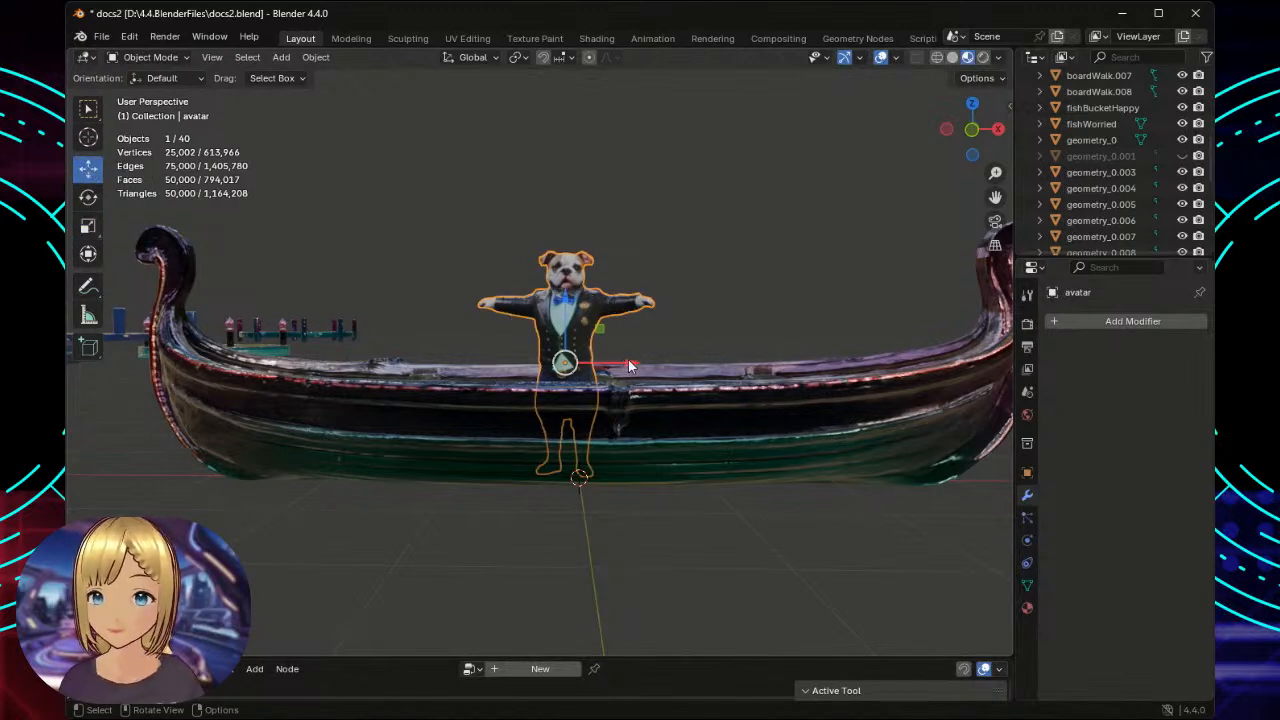
drag(618, 365, 66, 366)
scroll(775, 332, down, 4)
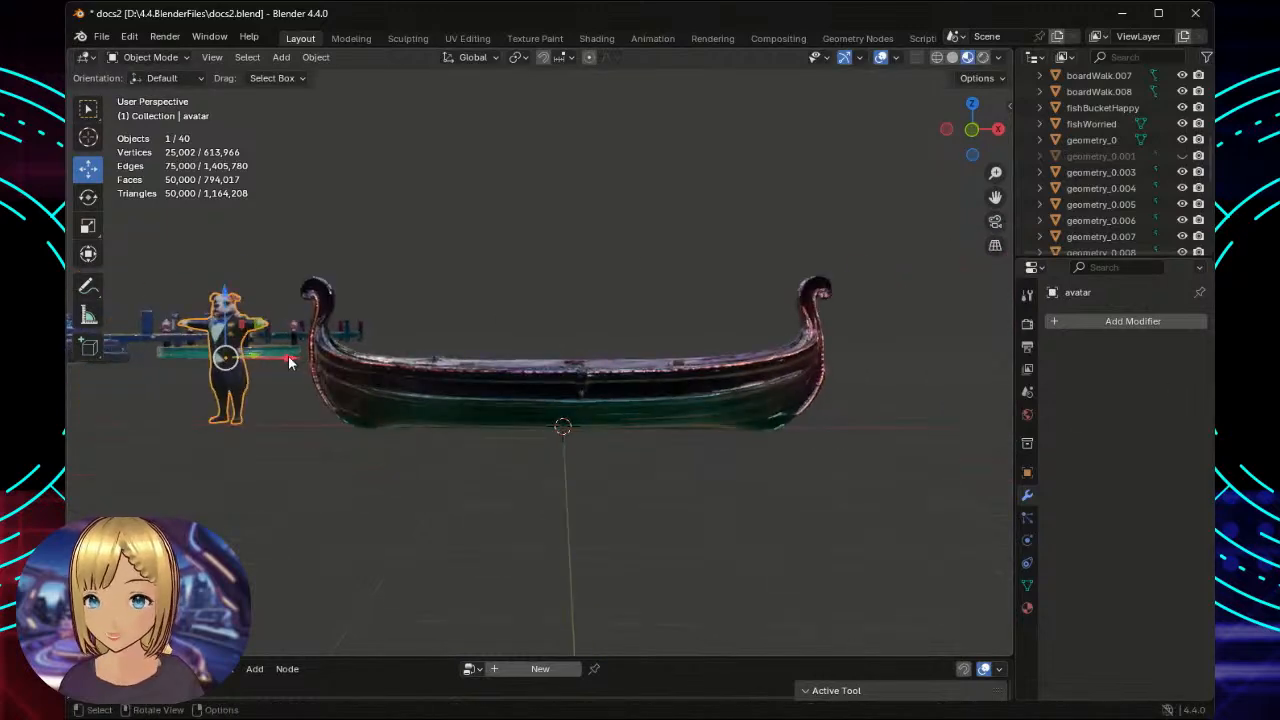
drag(289, 358, 234, 375)
scroll(761, 265, down, 5)
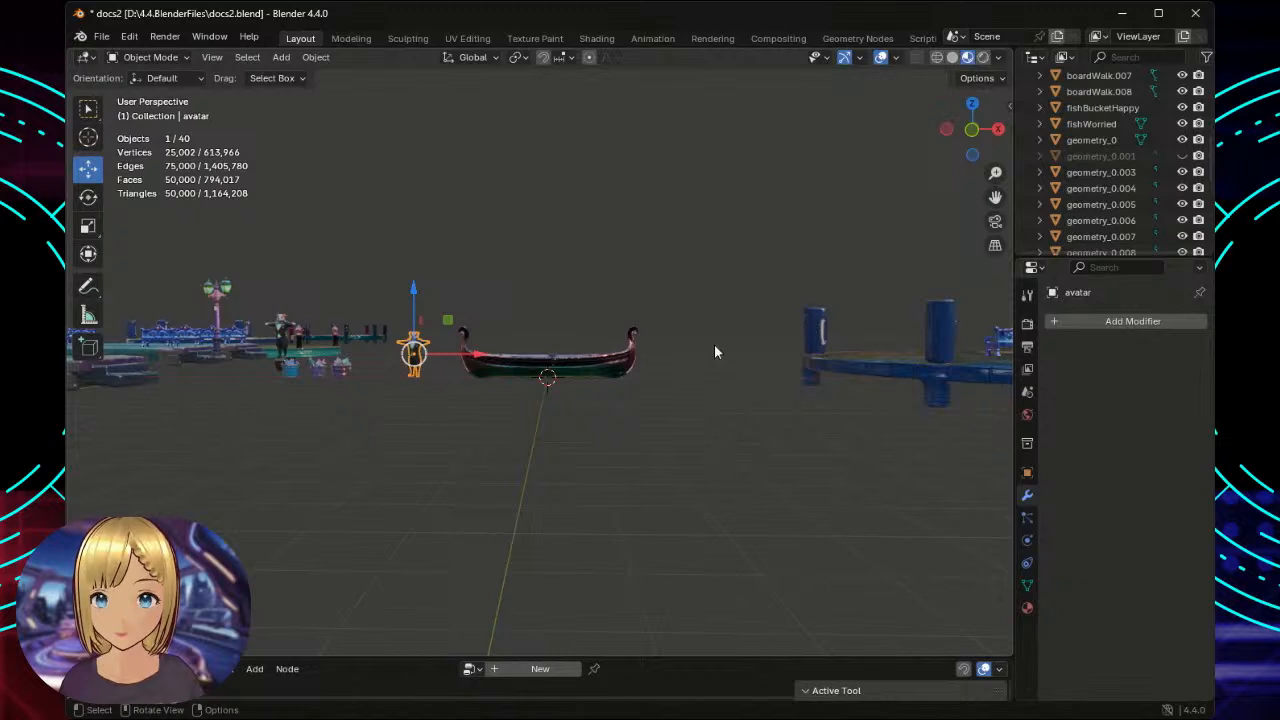
scroll(635, 400, up, 5)
click(631, 206)
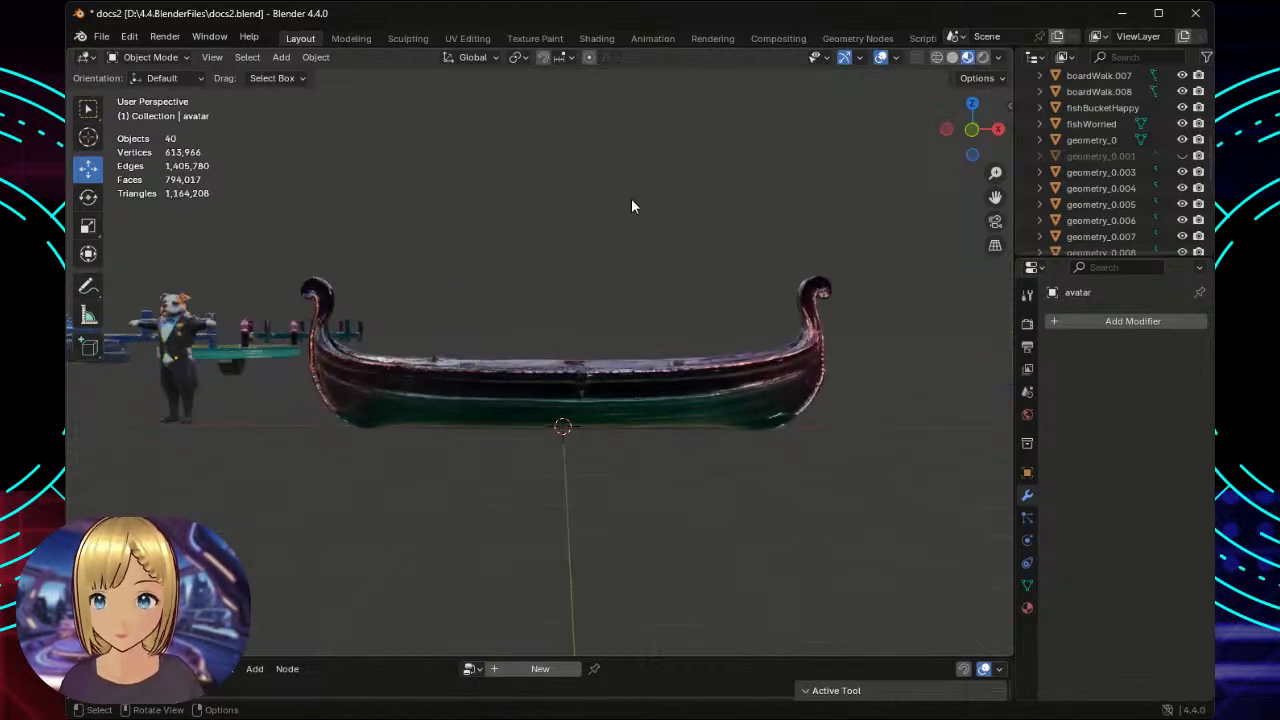
Select the boat and return to the box selection tool.
scroll(641, 206, up, 2)
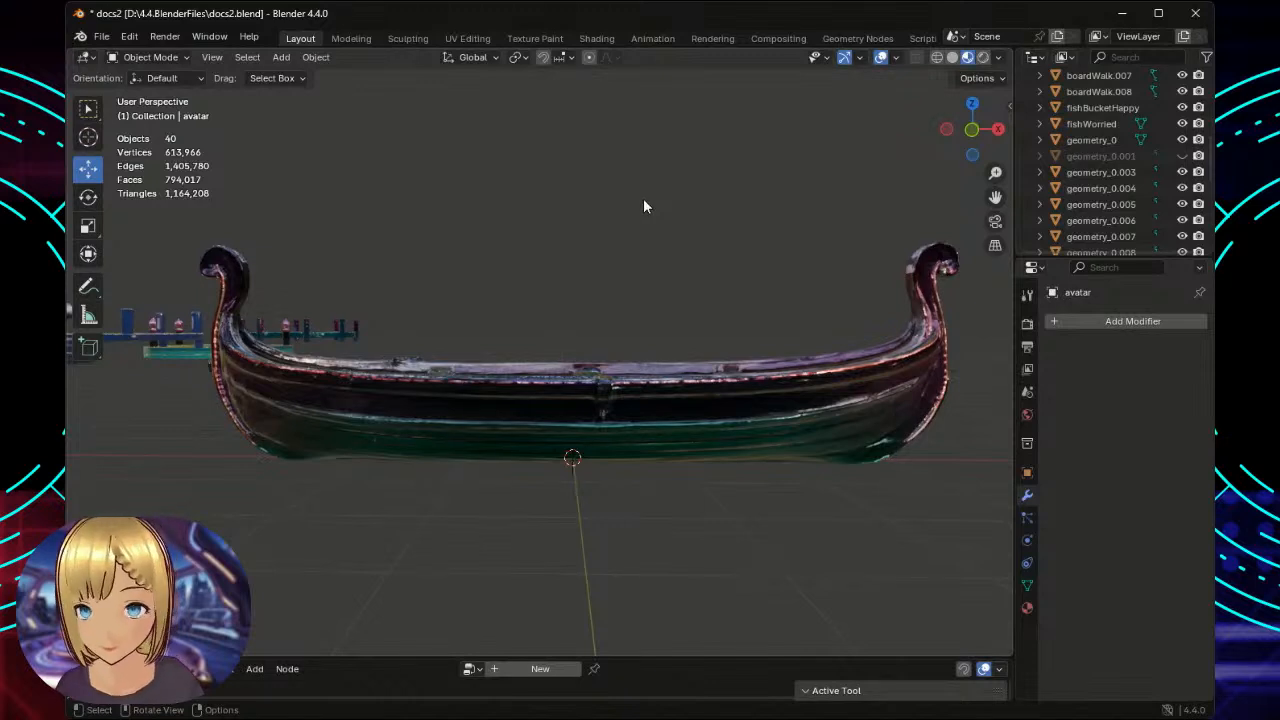
click(645, 403)
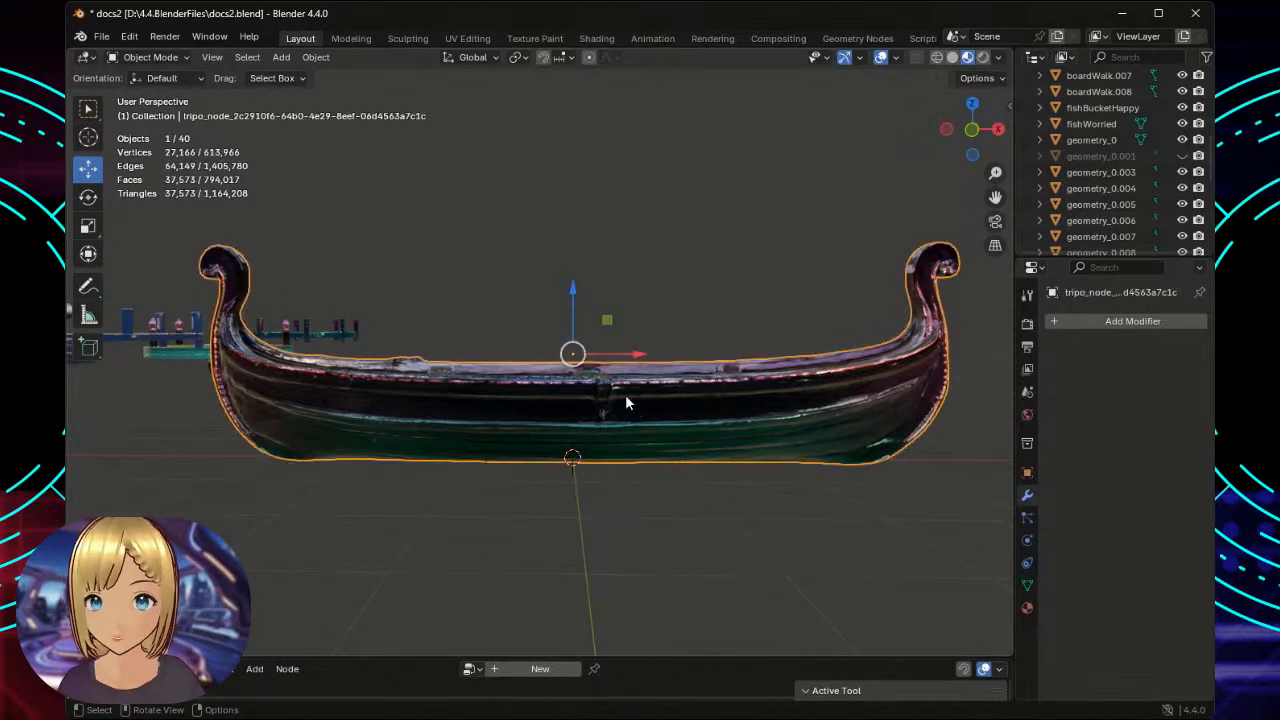
click(90, 108)
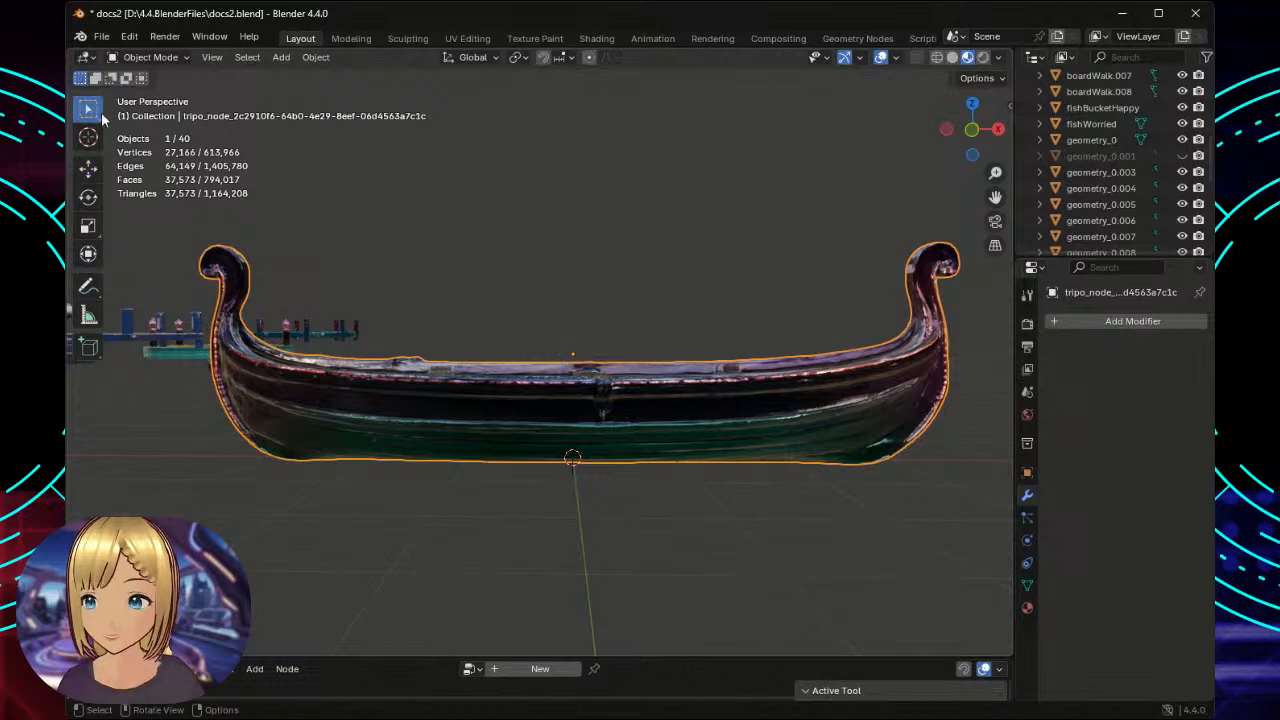
Apply Shade Smooth to the boat, check its surface from the side and above, and deselect it.
right_click(558, 407)
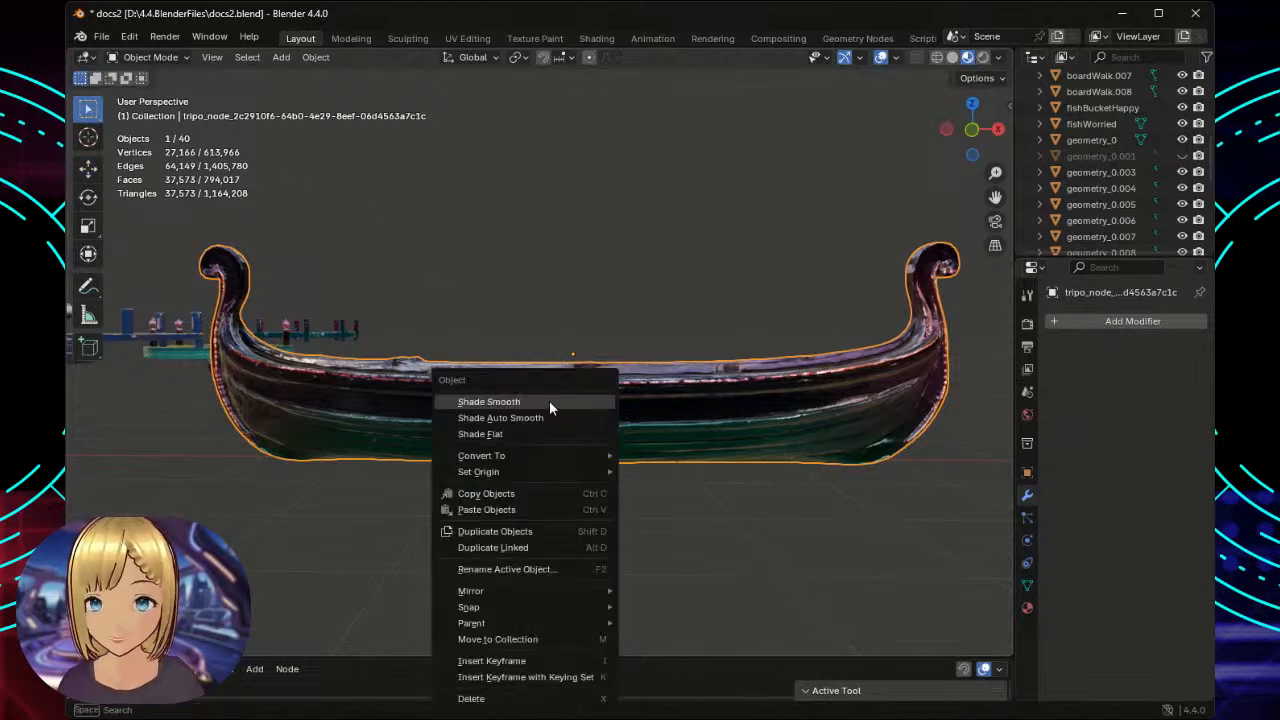
click(549, 401)
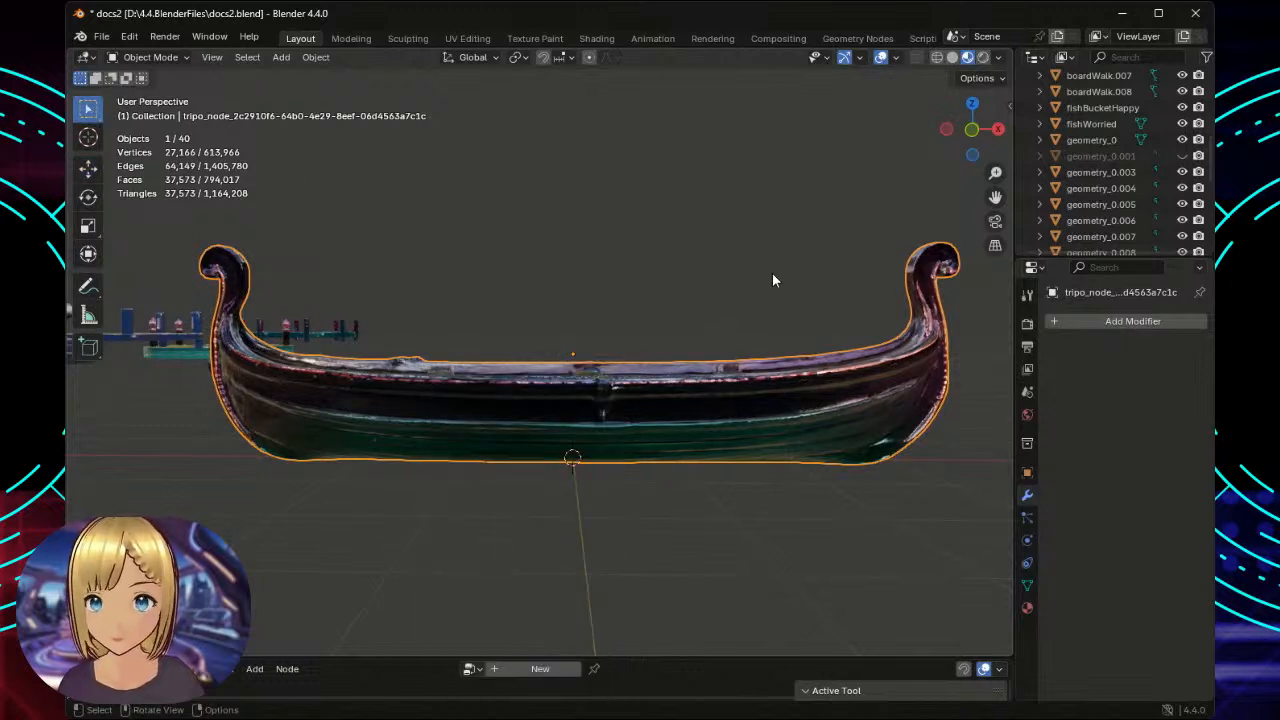
middle_drag(773, 276, 657, 369)
scroll(660, 369, down, 4)
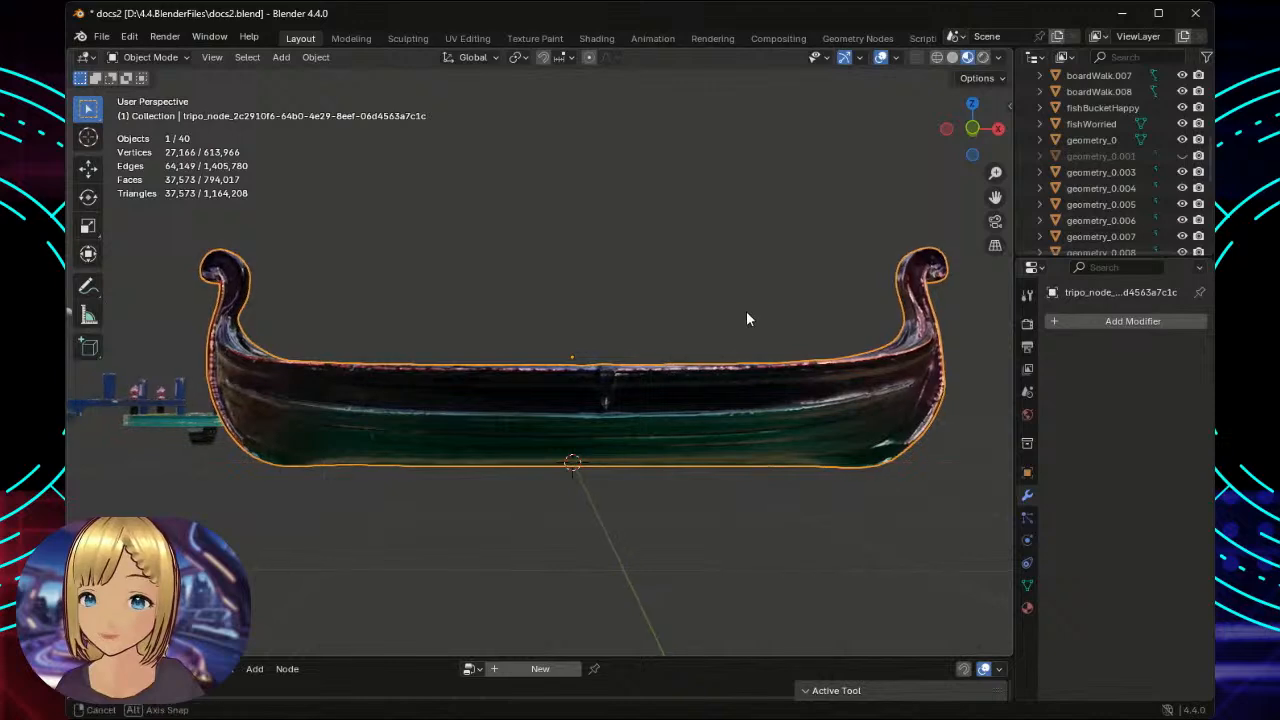
middle_drag(746, 311, 747, 340)
scroll(747, 340, up, 2)
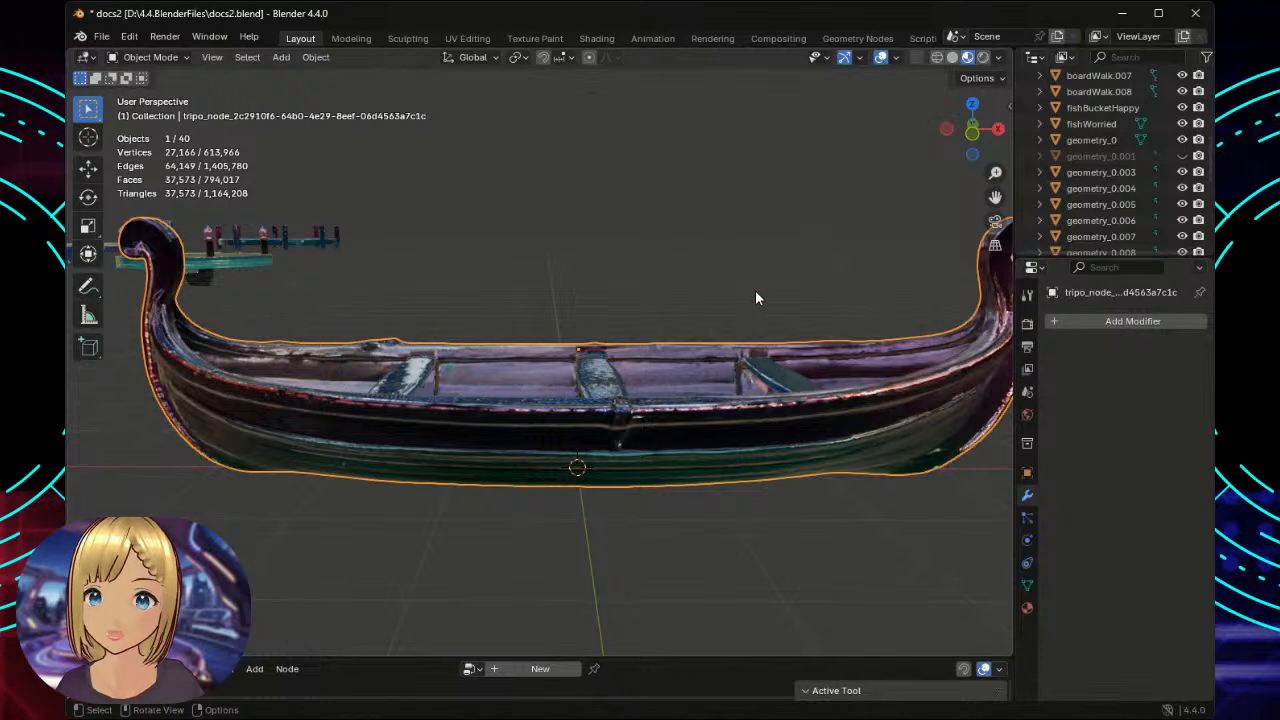
scroll(744, 300, down, 2)
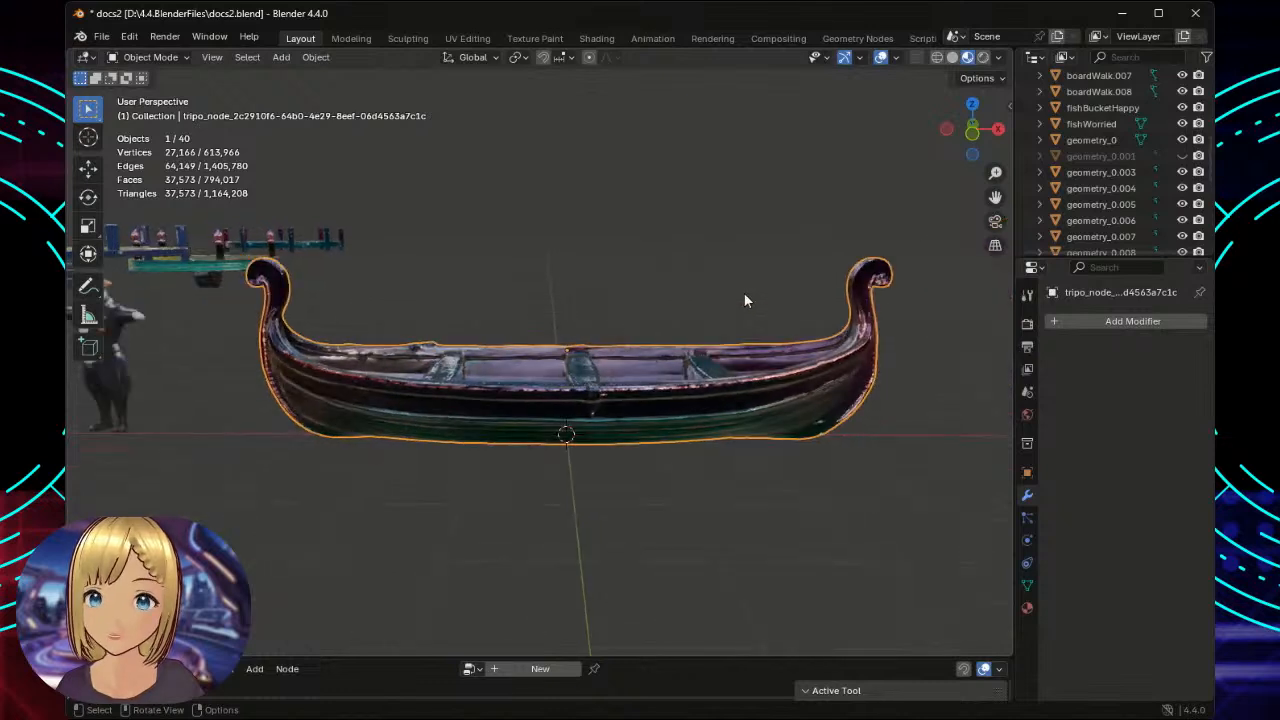
click(664, 274)
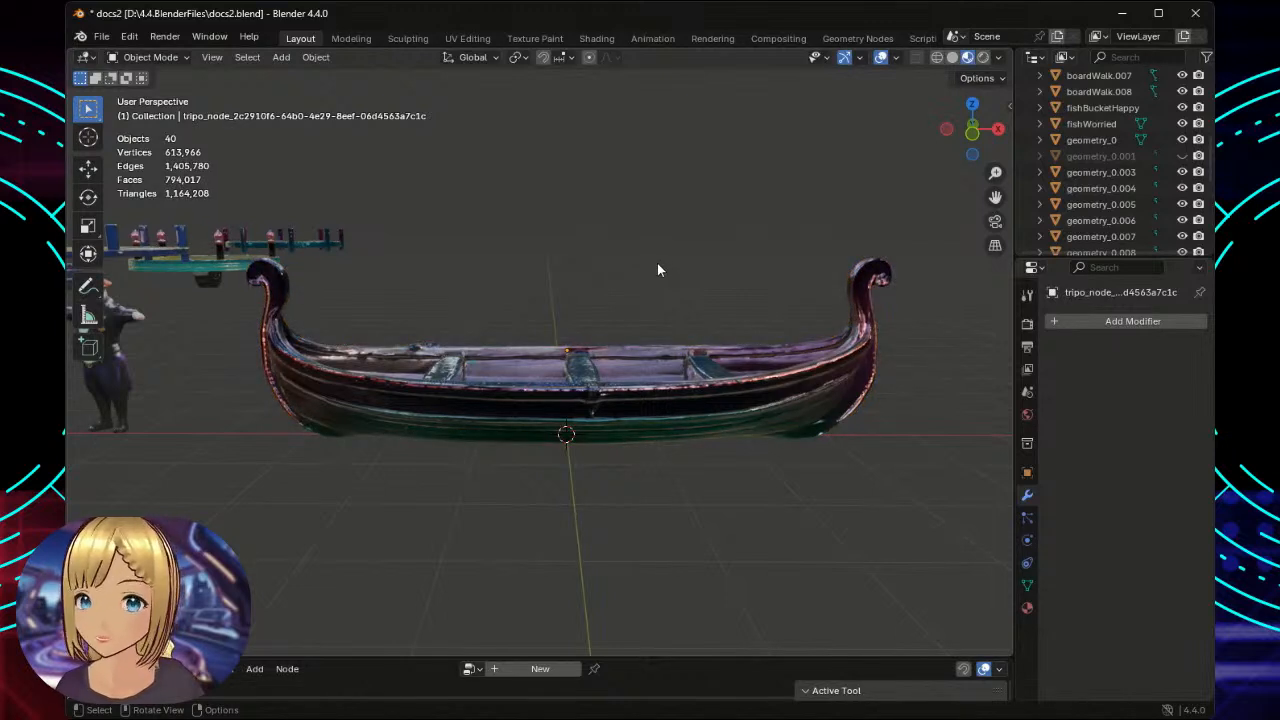
Examine the deselected boat's hull from underneath and from the side in relation to the ground axes.
scroll(657, 263, up, 1)
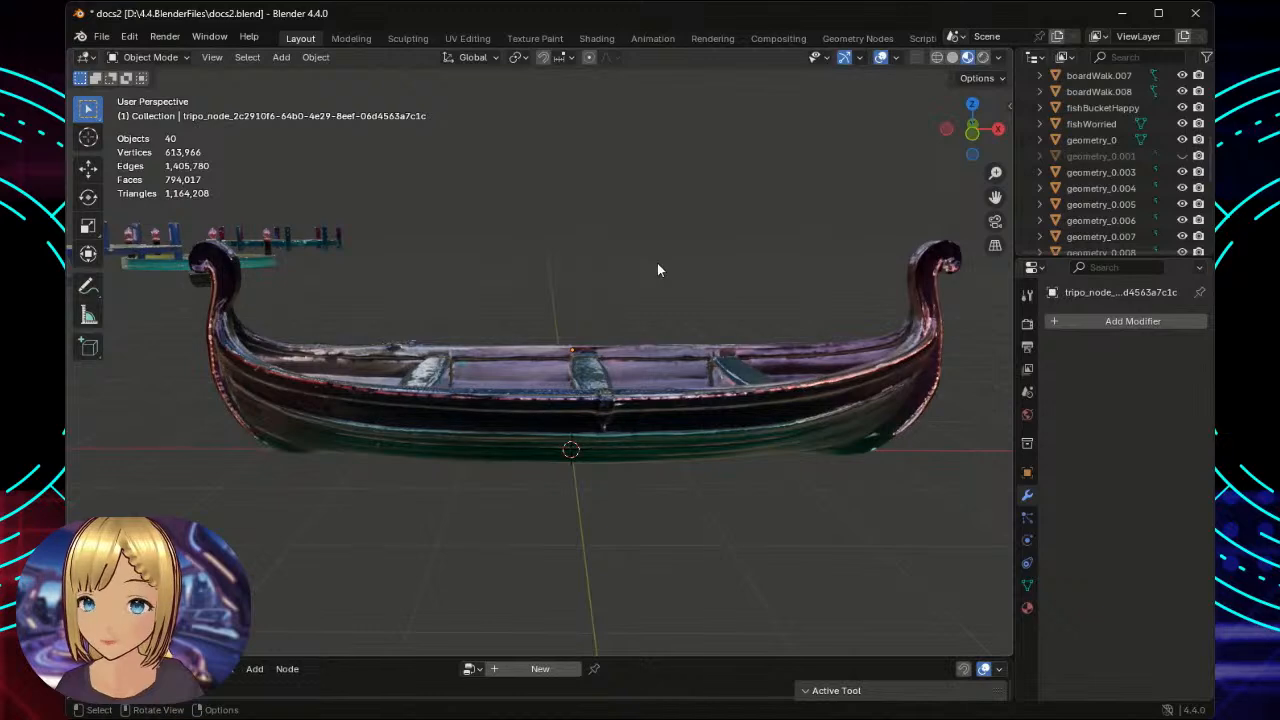
middle_drag(676, 296, 545, 214)
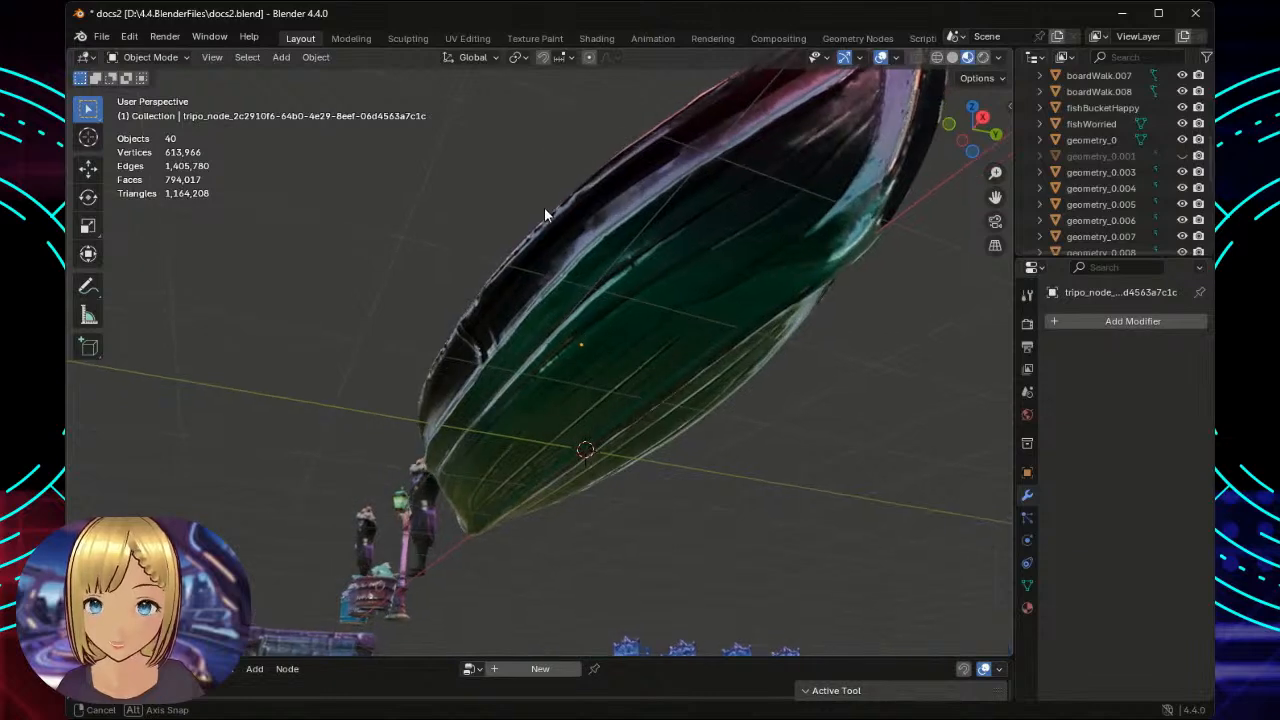
middle_drag(545, 208, 671, 277)
scroll(671, 277, up, 2)
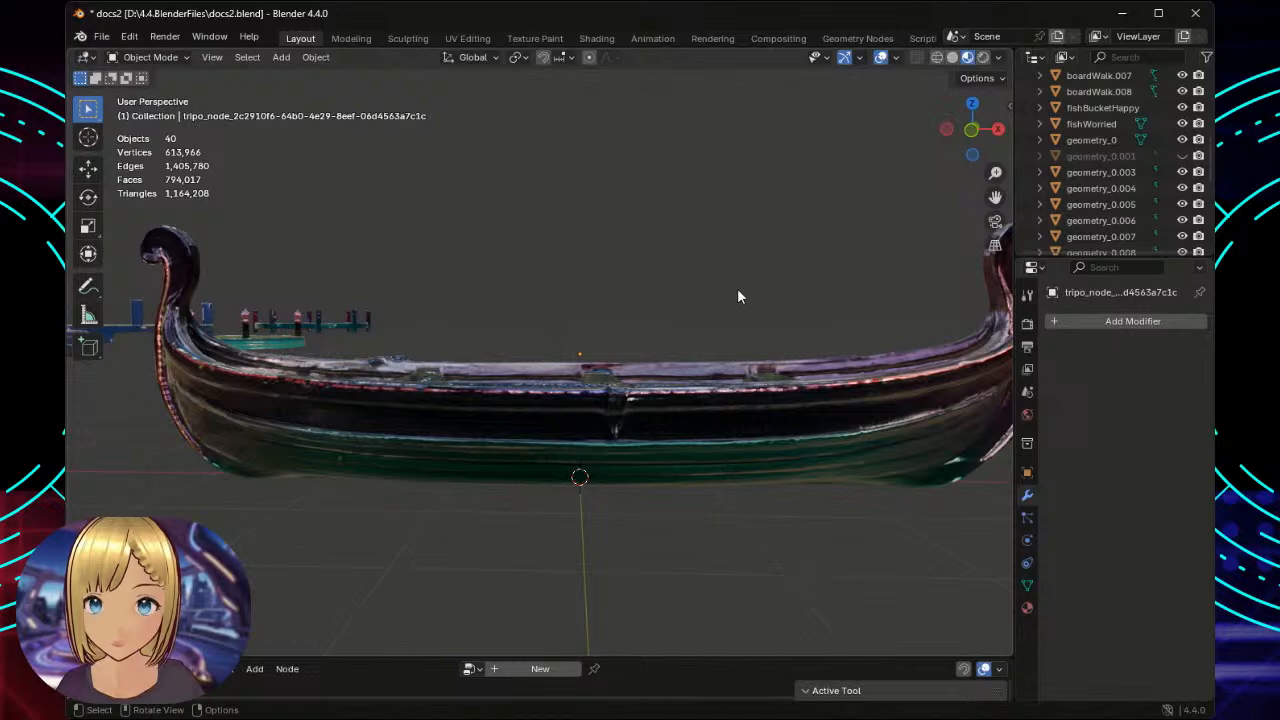
middle_drag(738, 290, 758, 313)
scroll(708, 289, down, 2)
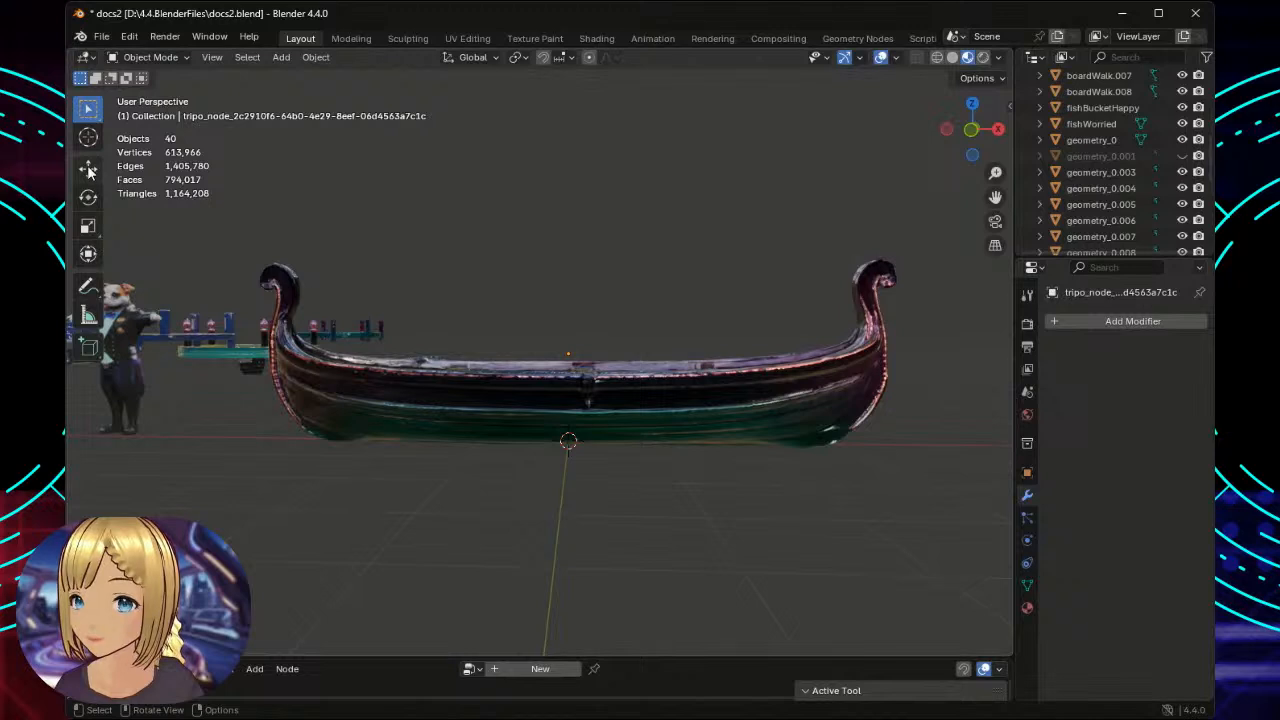
Try to lower the boat slightly along Z with the Move tool, check it from the side, and undo the move.
click(89, 171)
click(594, 404)
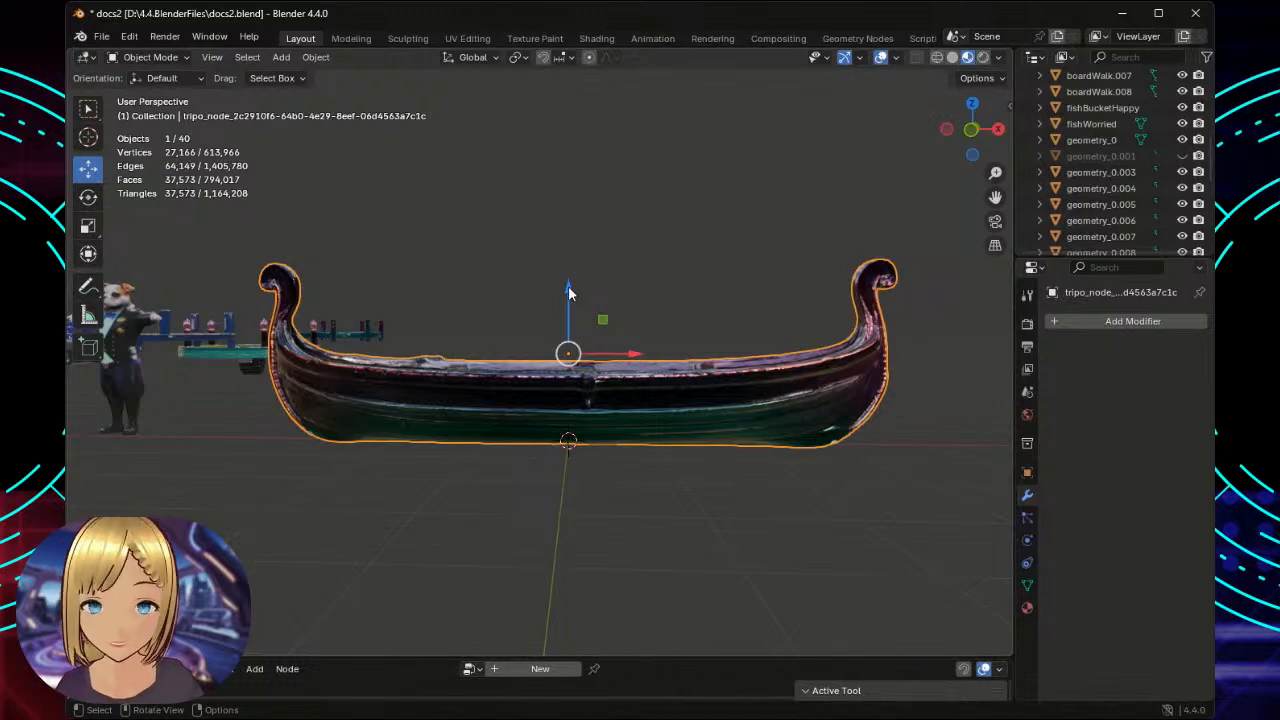
drag(568, 292, 575, 304)
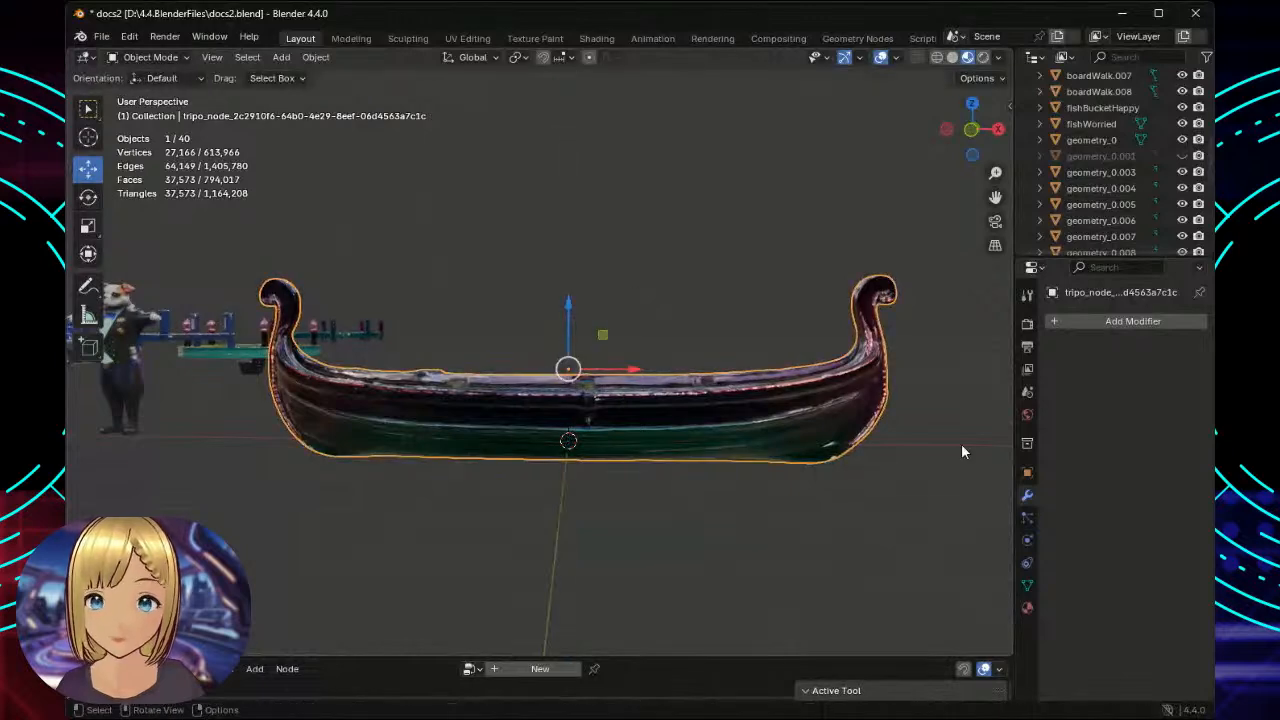
mouse_move(943, 424)
middle_down()
mouse_move(776, 401)
mouse_move(603, 409)
mouse_move(860, 422)
mouse_move(945, 404)
middle_up()
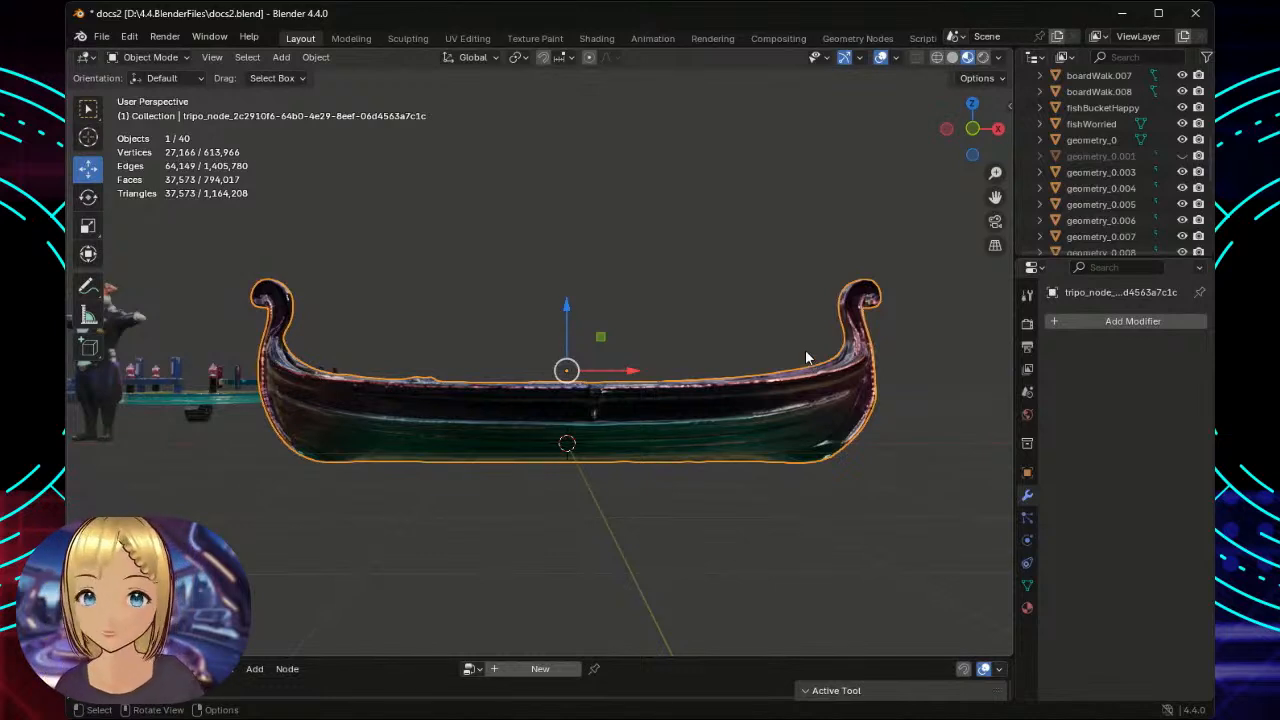
scroll(705, 303, up, 4)
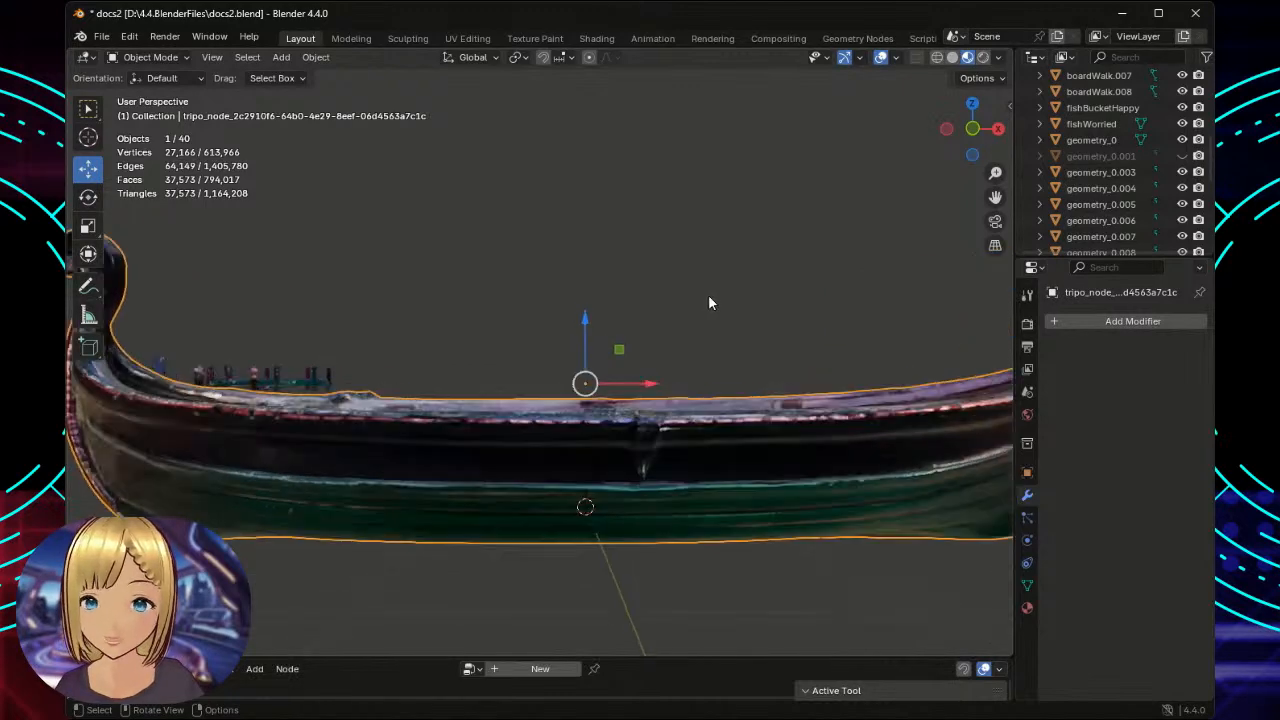
scroll(710, 303, down, 3)
scroll(710, 302, up, 1)
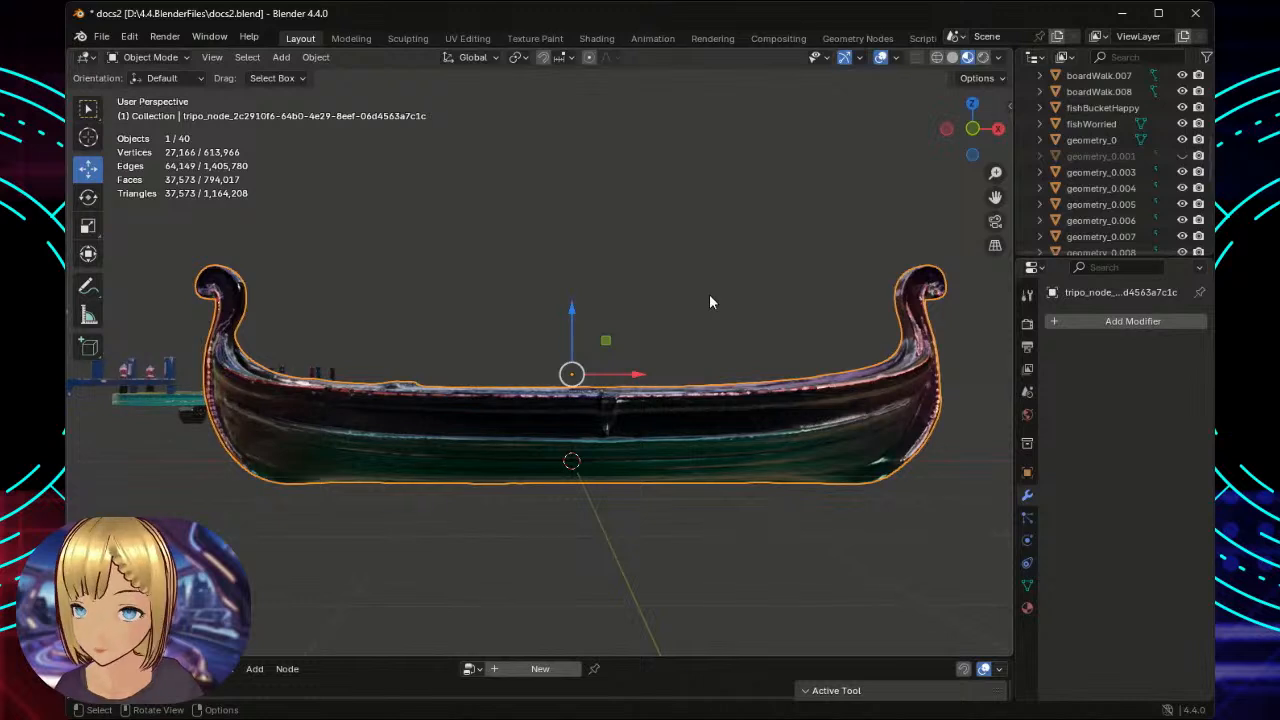
key(ctrl+z)
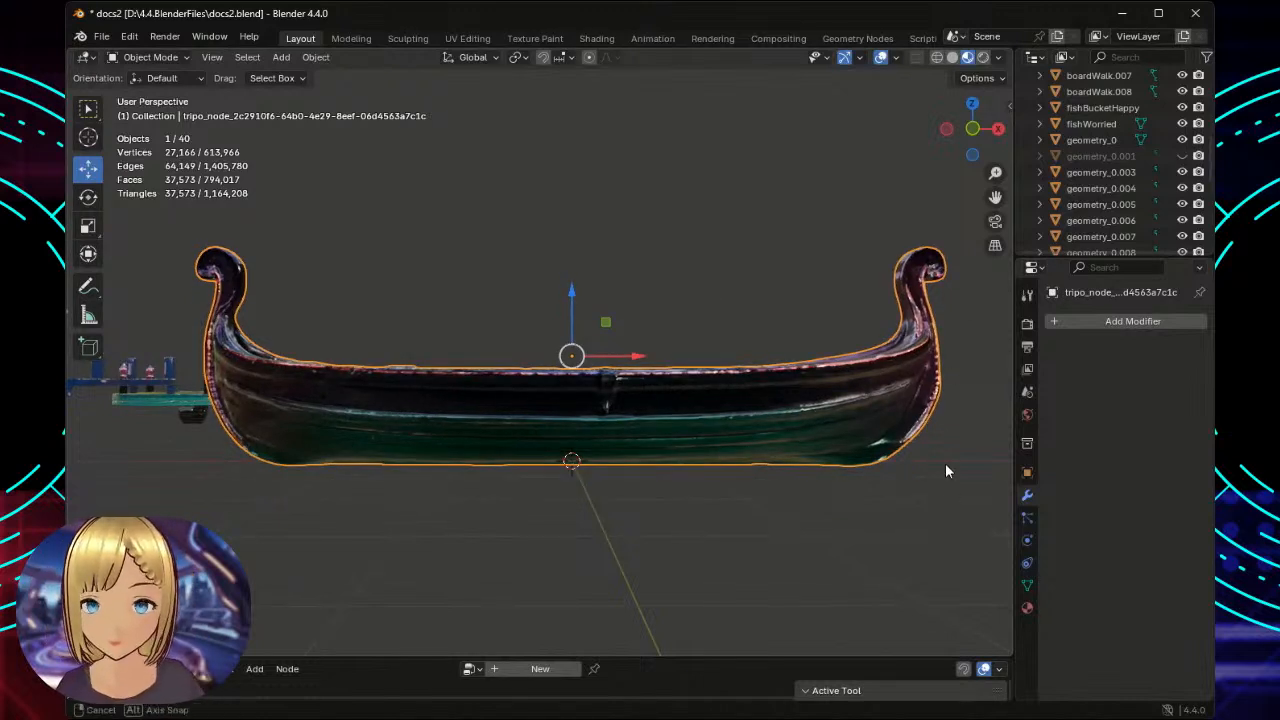
Raise the boat slightly along Z so its keel rests at ground level, checking it from below and the side.
middle_drag(945, 463, 823, 437)
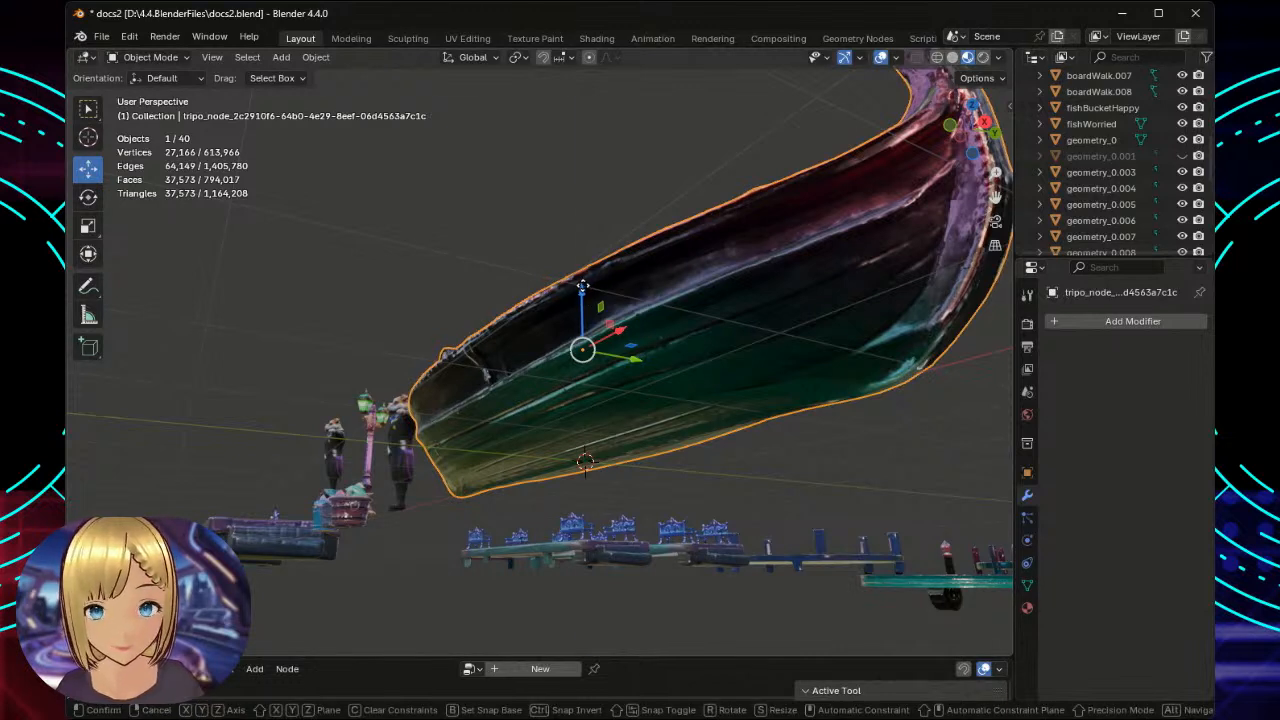
drag(581, 289, 585, 281)
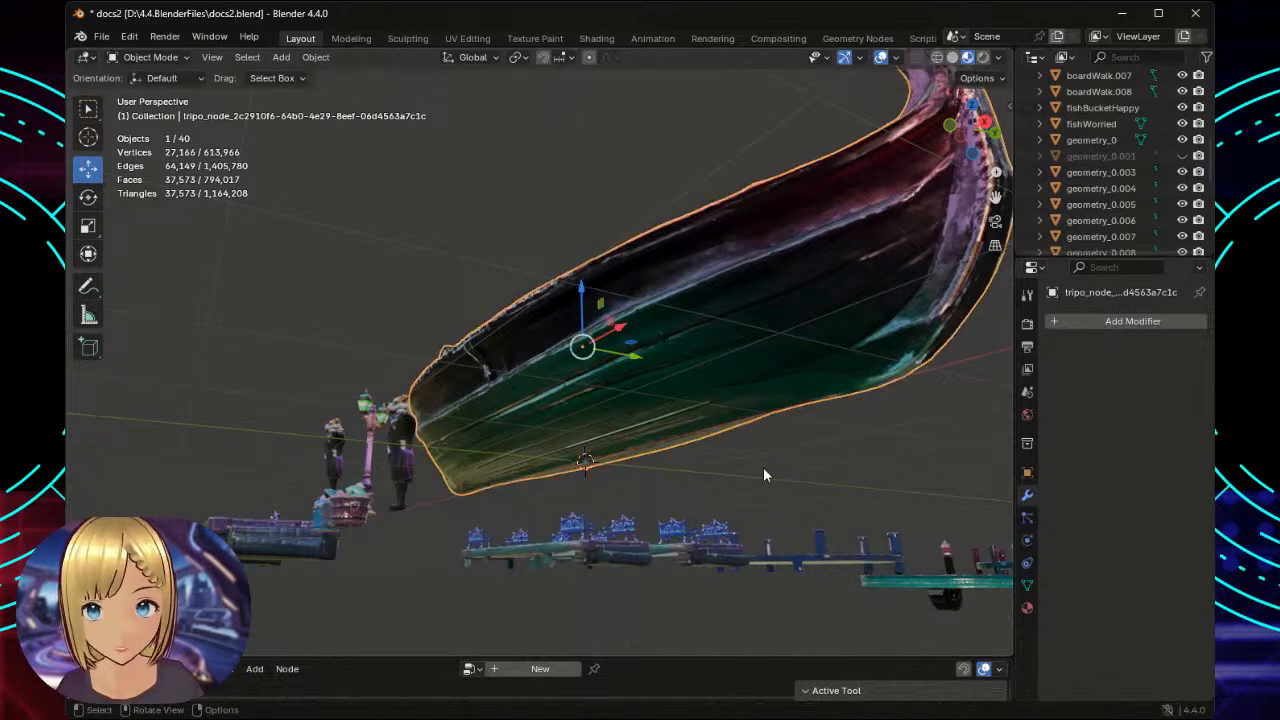
middle_drag(766, 474, 884, 516)
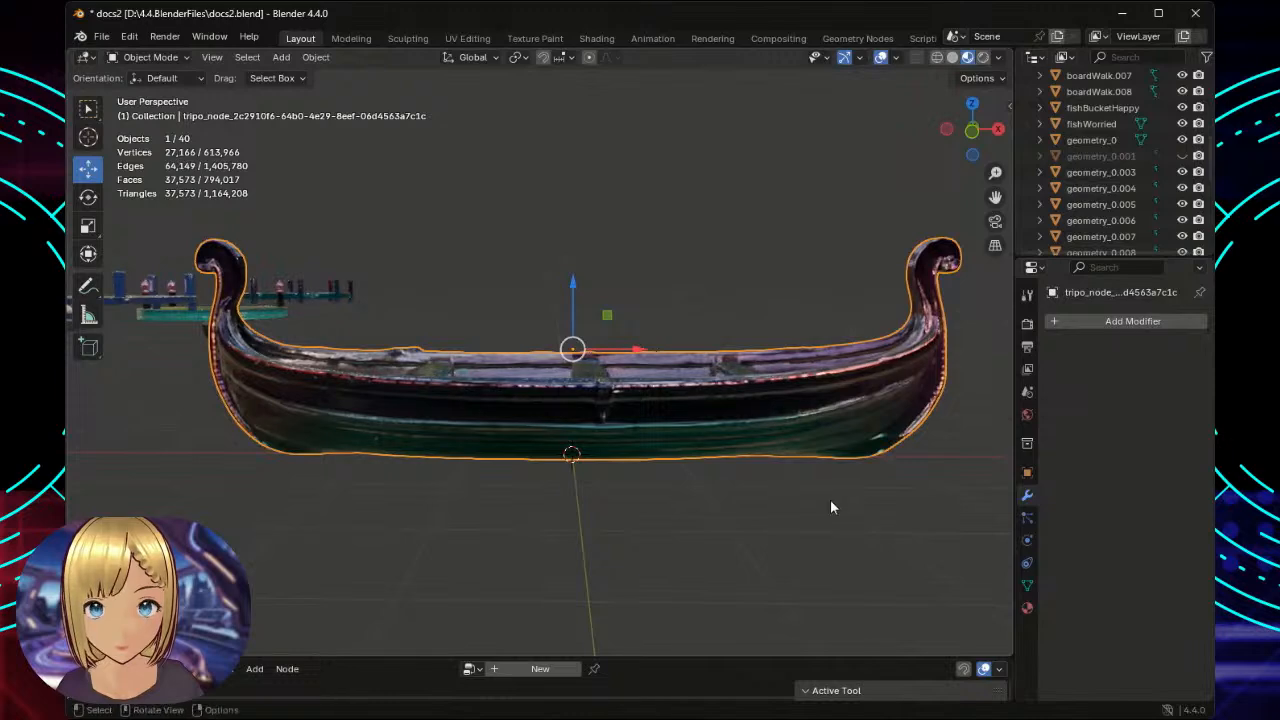
scroll(762, 469, down, 4)
scroll(650, 446, up, 3)
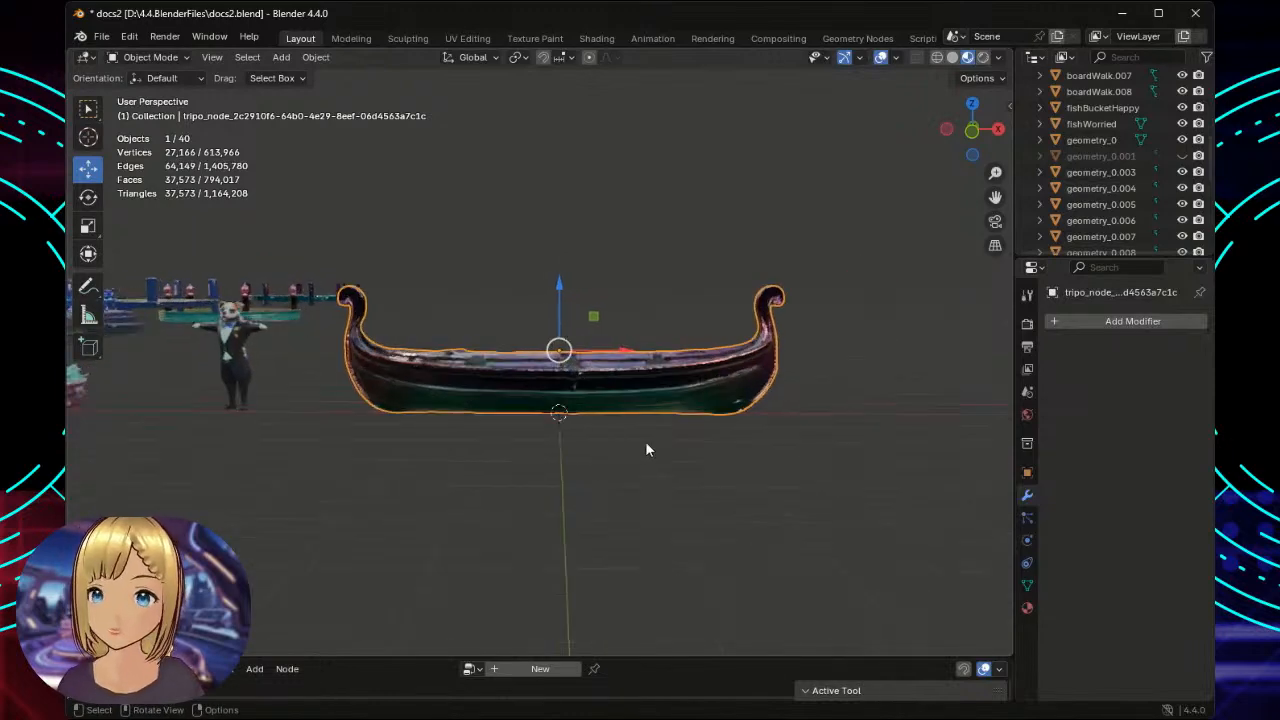
scroll(661, 460, up, 1)
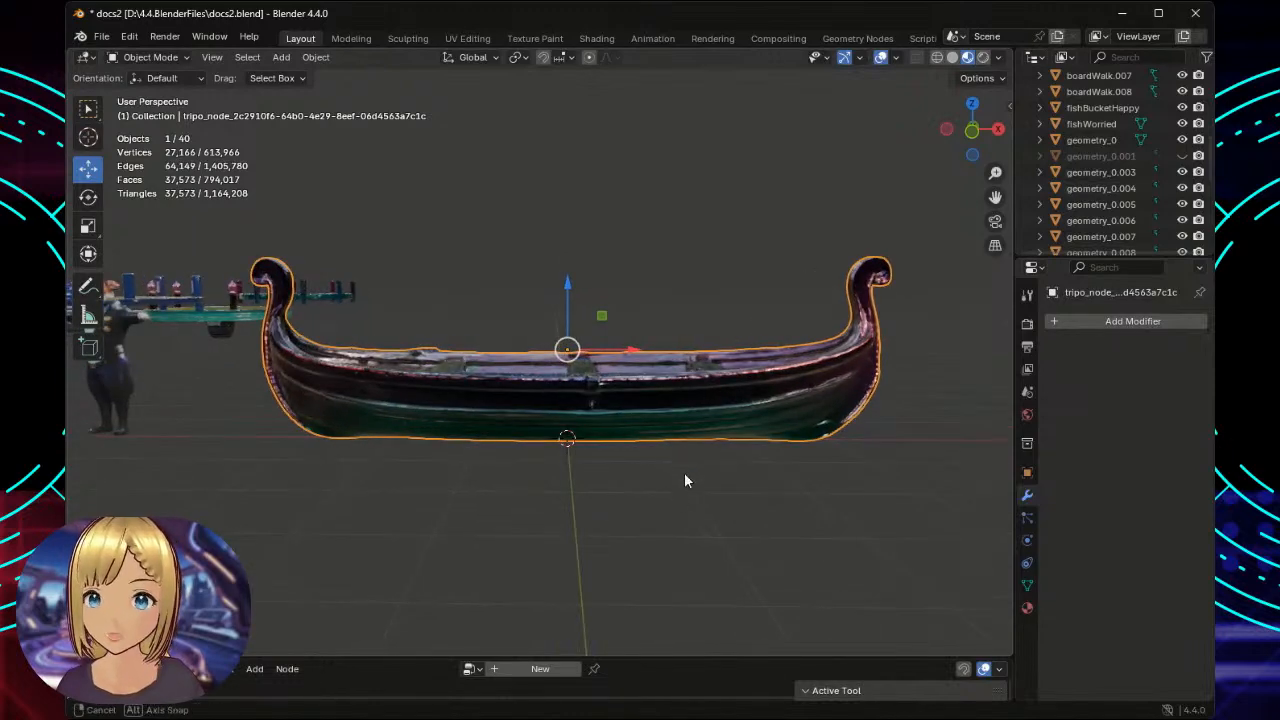
middle_drag(684, 474, 694, 530)
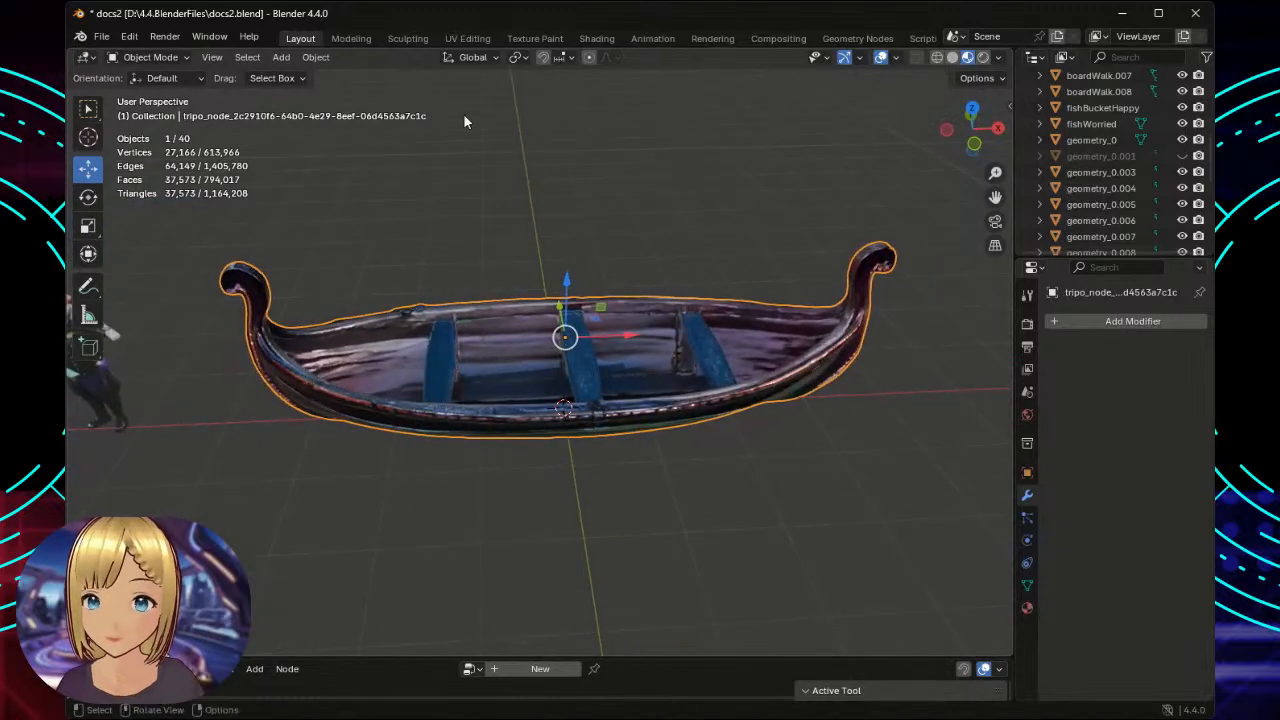
Return to the box selection tool, deselect the boat, and save the docs2 scene file.
click(88, 108)
click(653, 236)
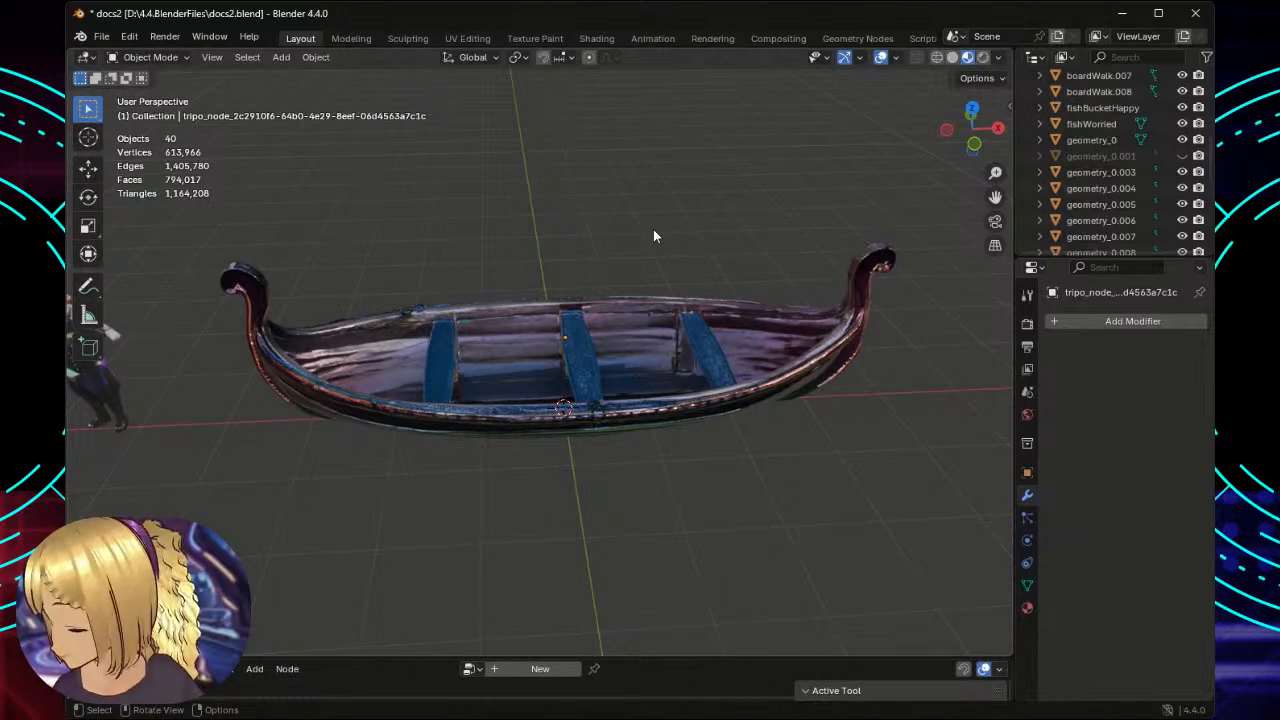
key(ctrl)
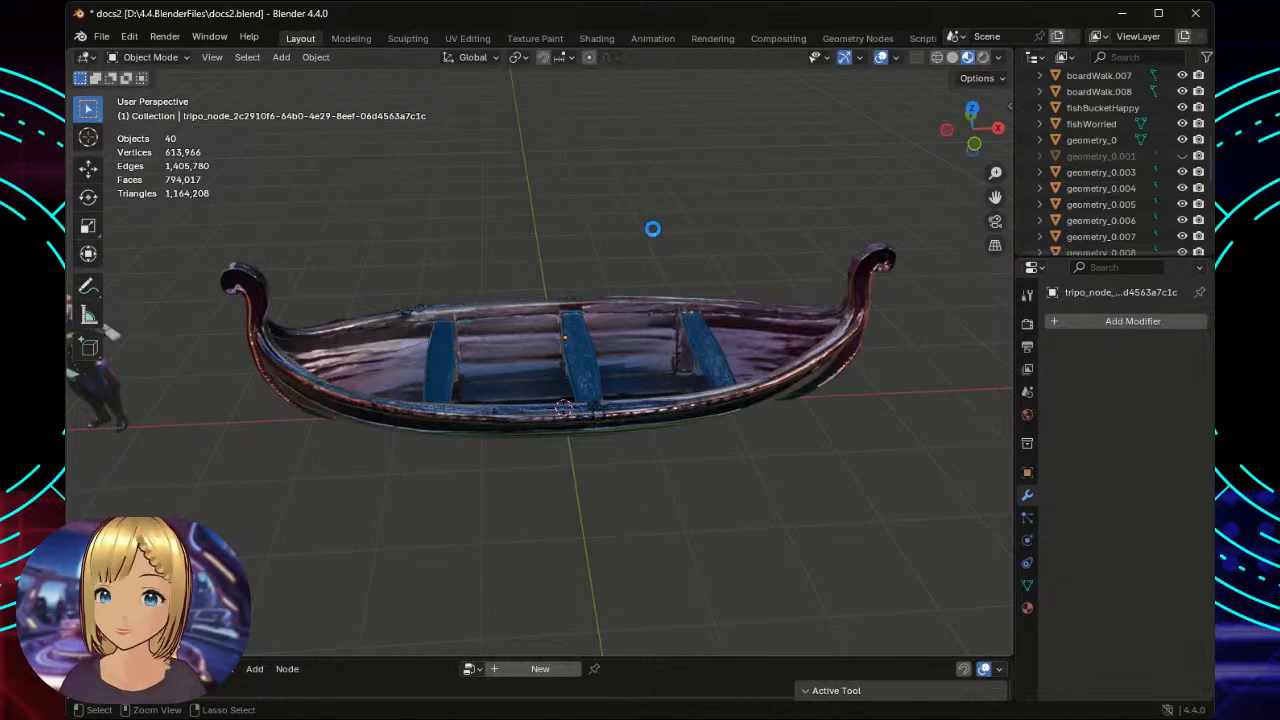
key(ctrl+s)
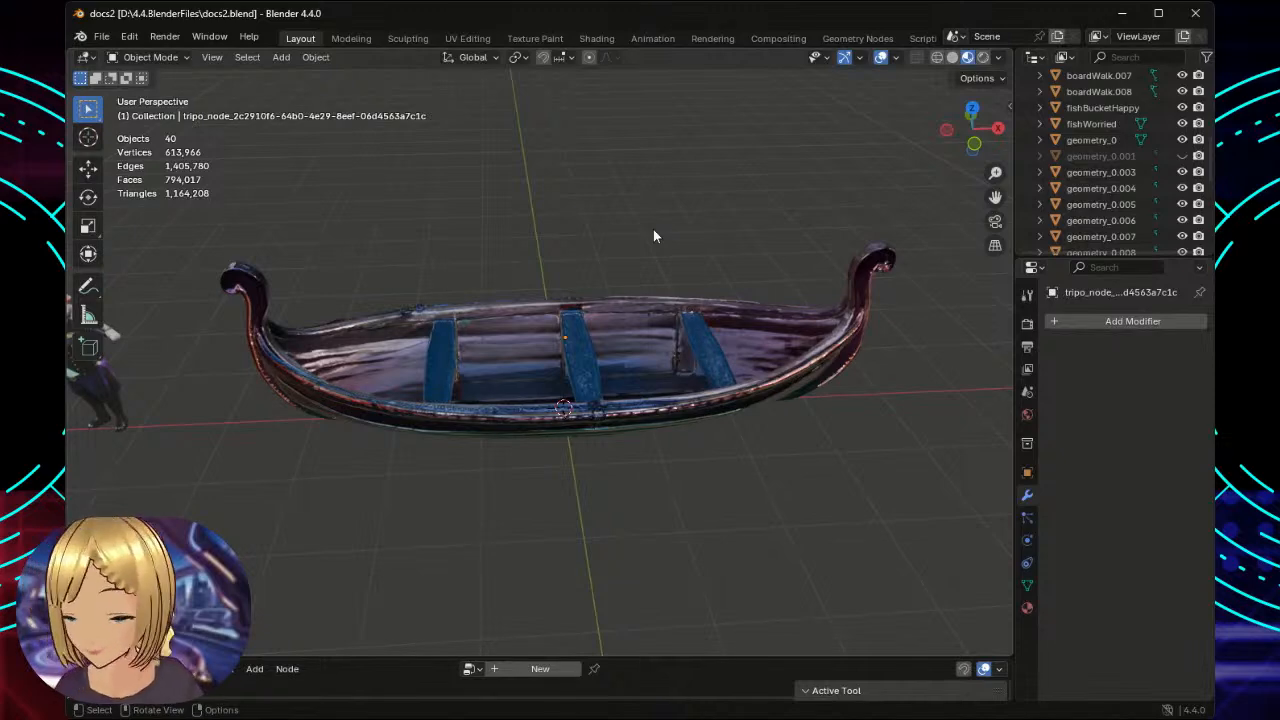
Examine the boat's seats and interior up close, and compare its size with the whole boardwalk scene from a distance.
scroll(653, 236, up, 4)
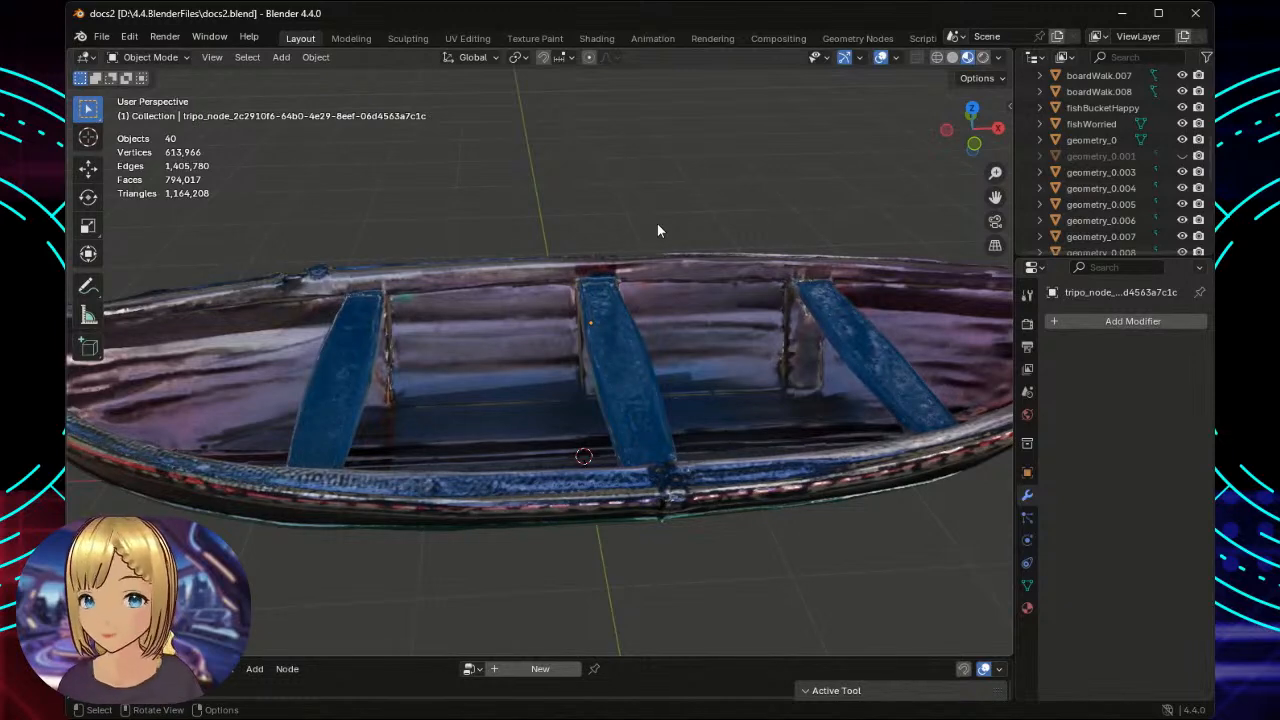
middle_drag(704, 213, 704, 176)
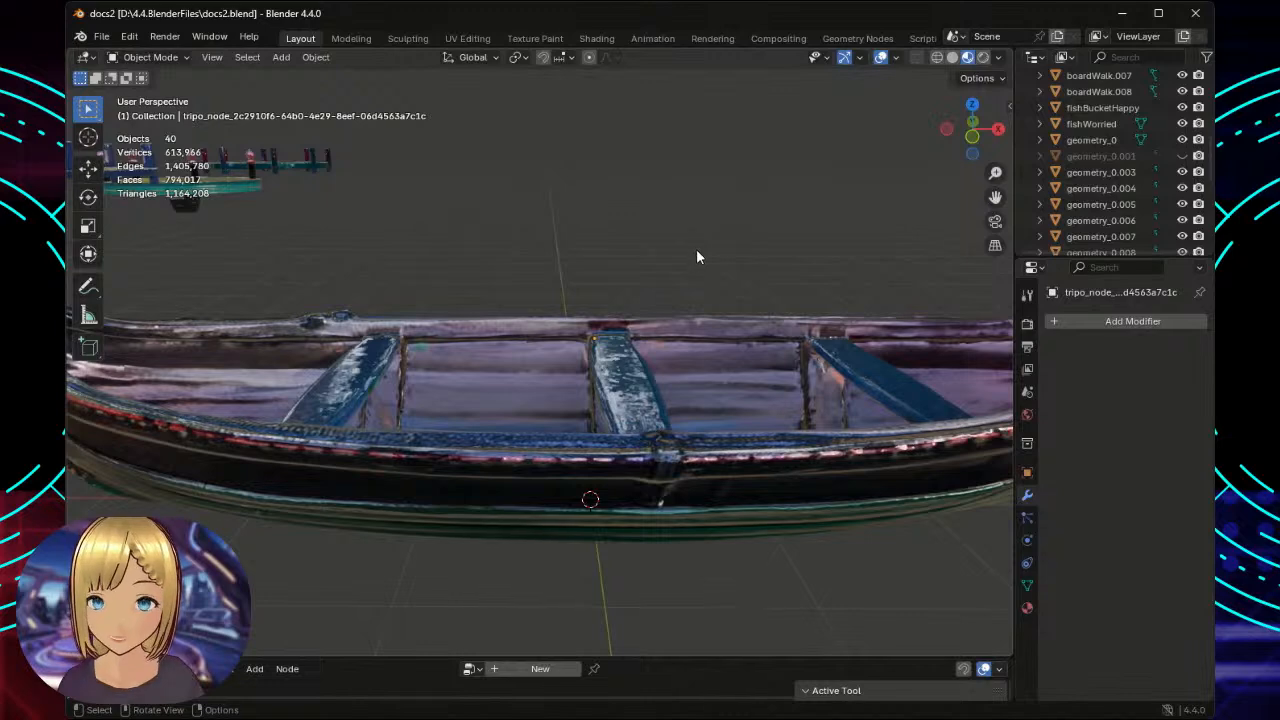
scroll(685, 258, down, 3)
scroll(685, 258, down, 6)
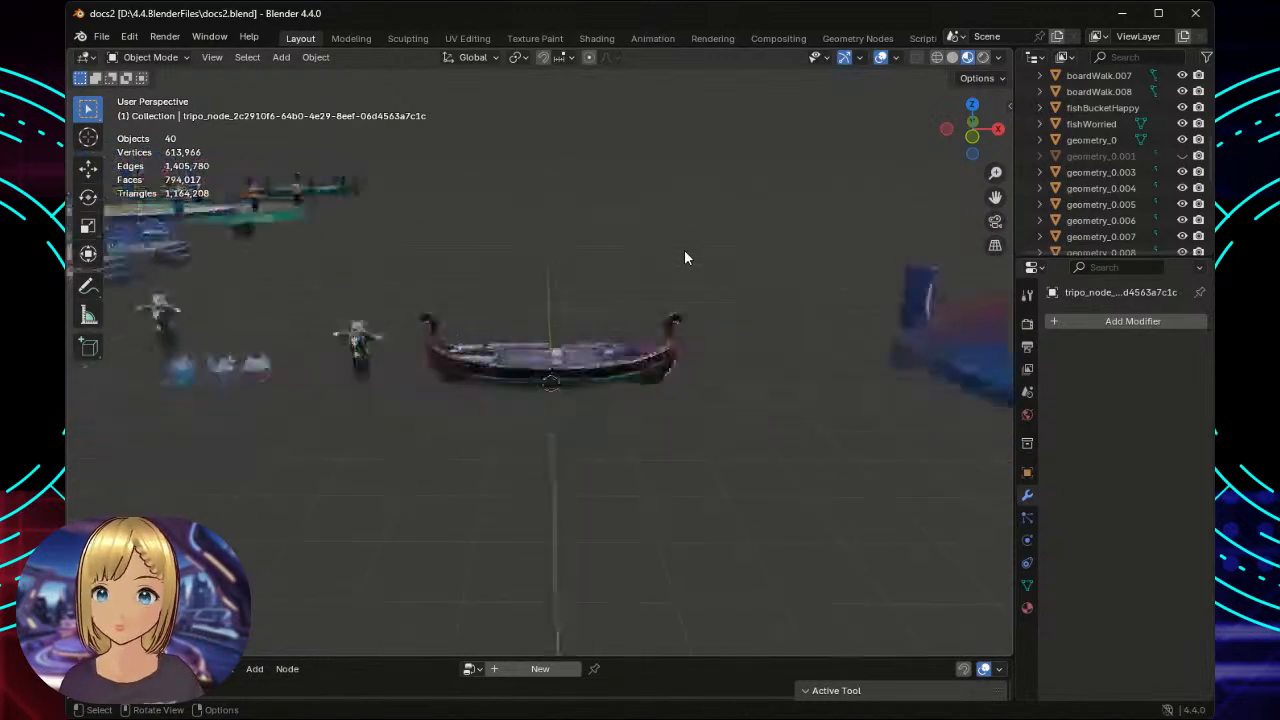
scroll(684, 257, down, 5)
scroll(684, 257, down, 3)
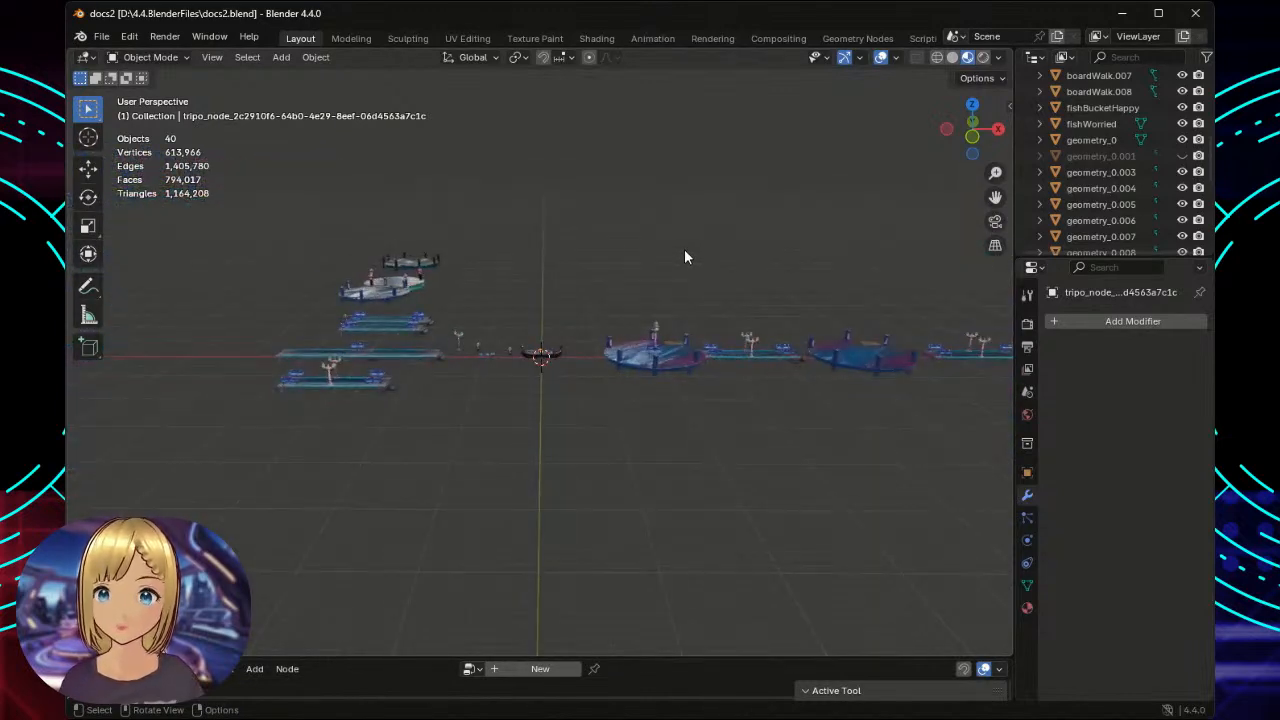
scroll(684, 257, up, 2)
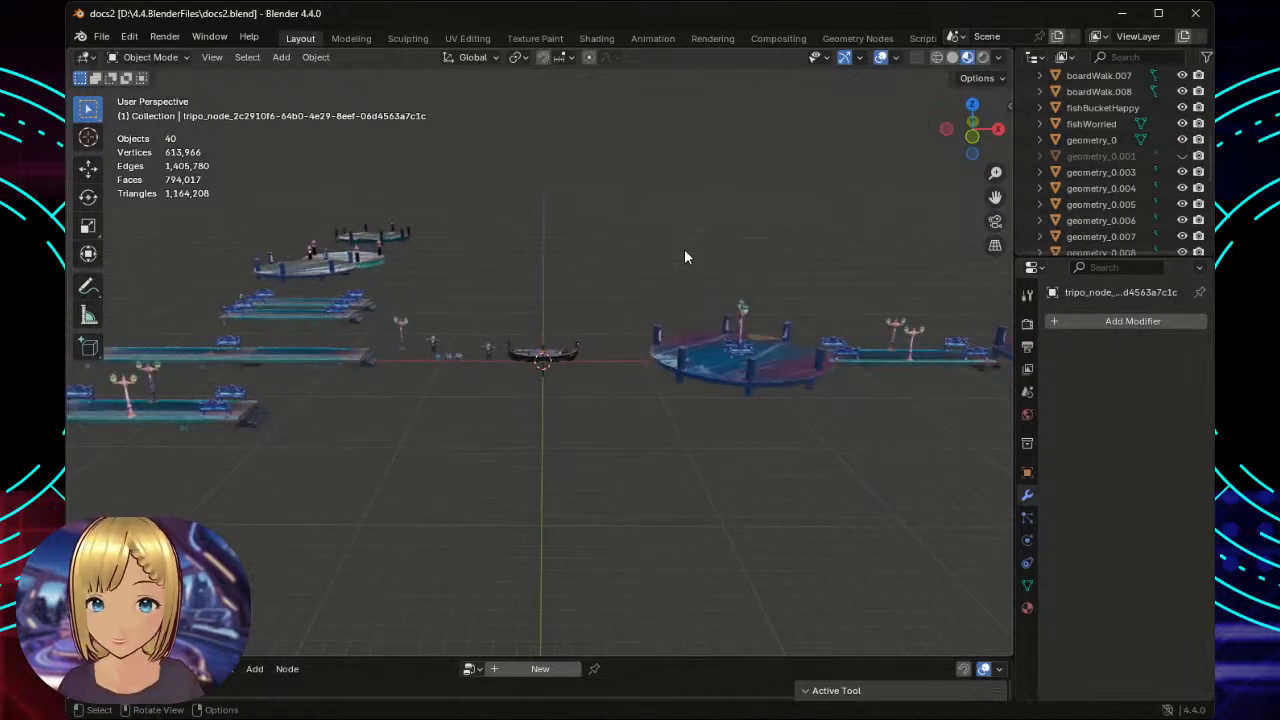
scroll(684, 257, up, 2)
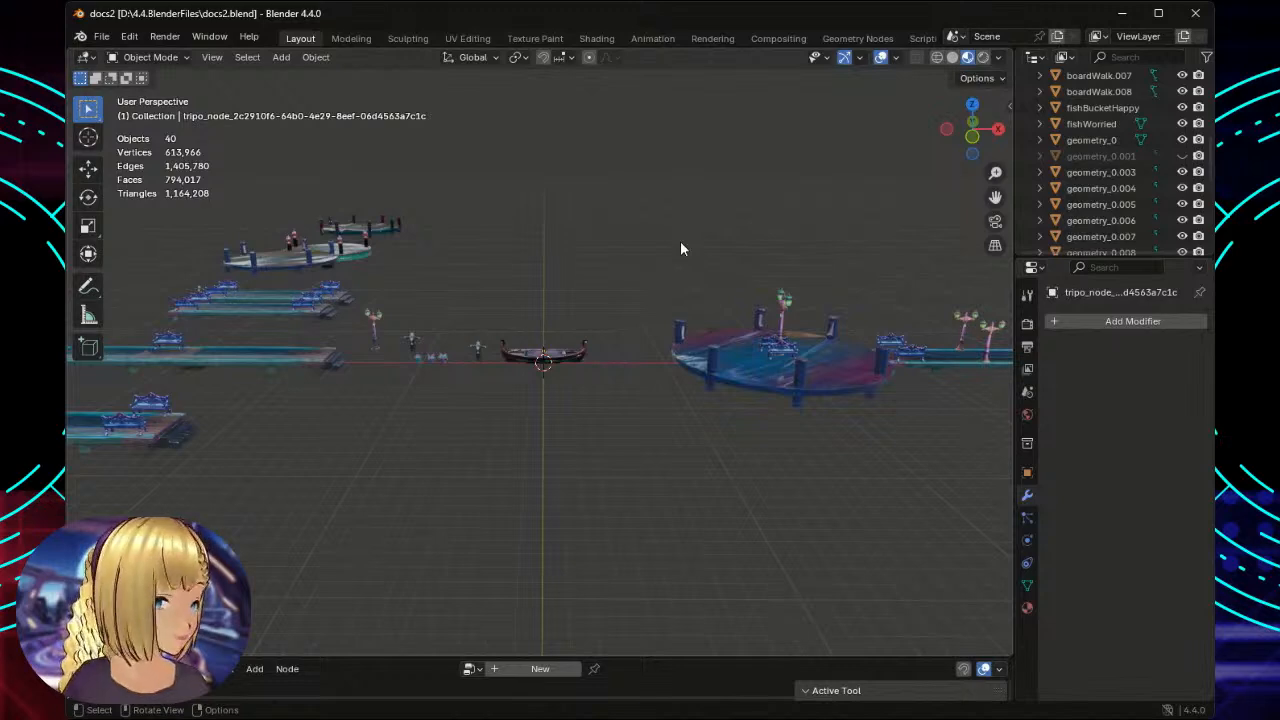
scroll(682, 252, up, 1)
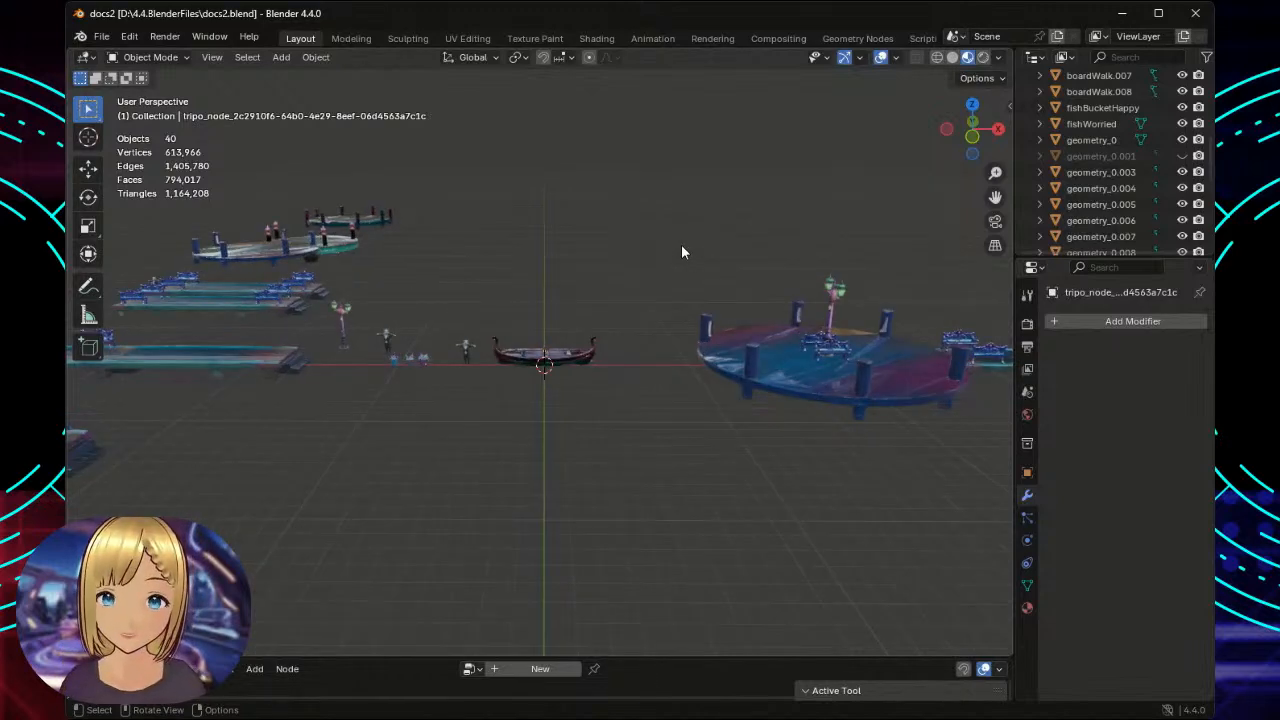
scroll(682, 252, down, 1)
scroll(682, 252, up, 6)
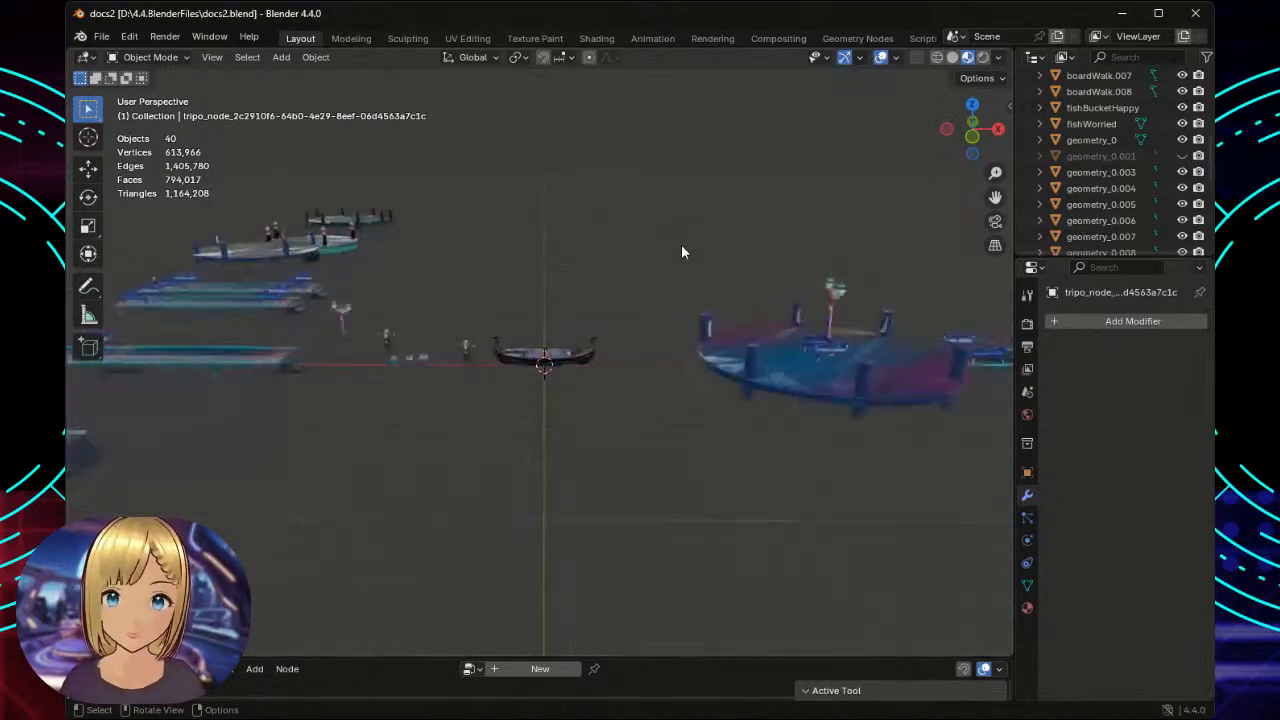
scroll(682, 245, up, 3)
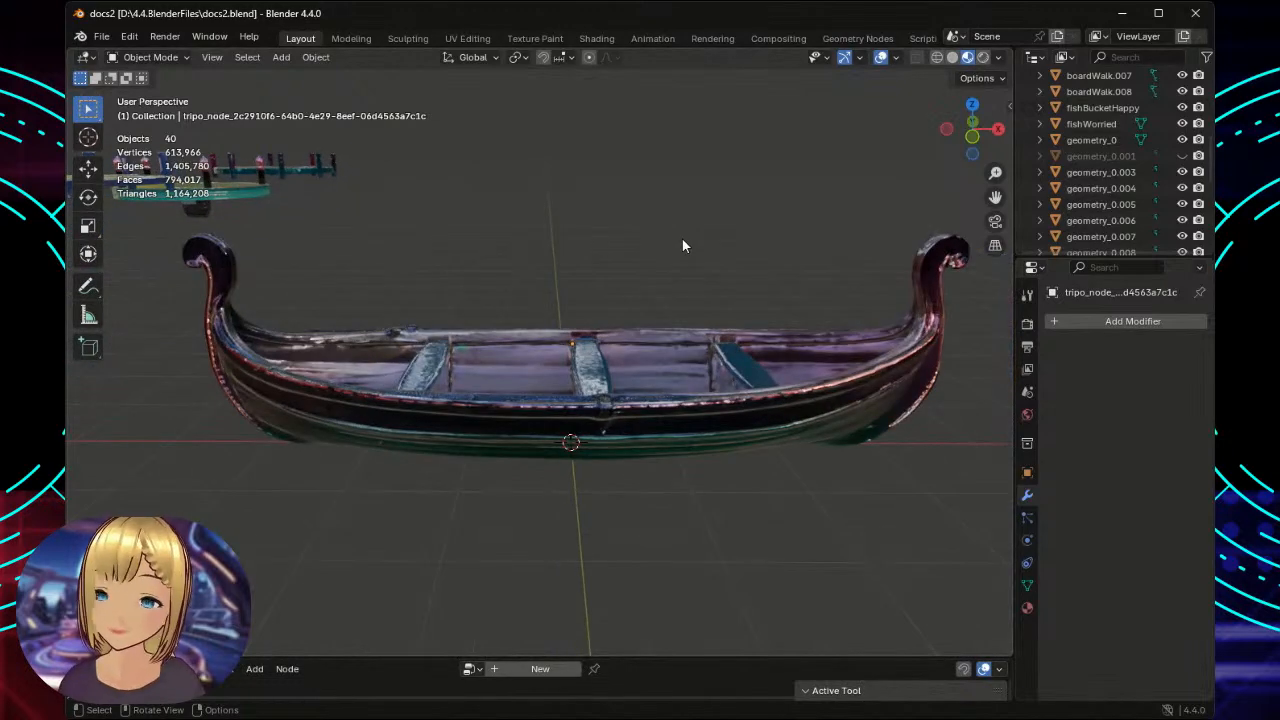
scroll(682, 245, up, 2)
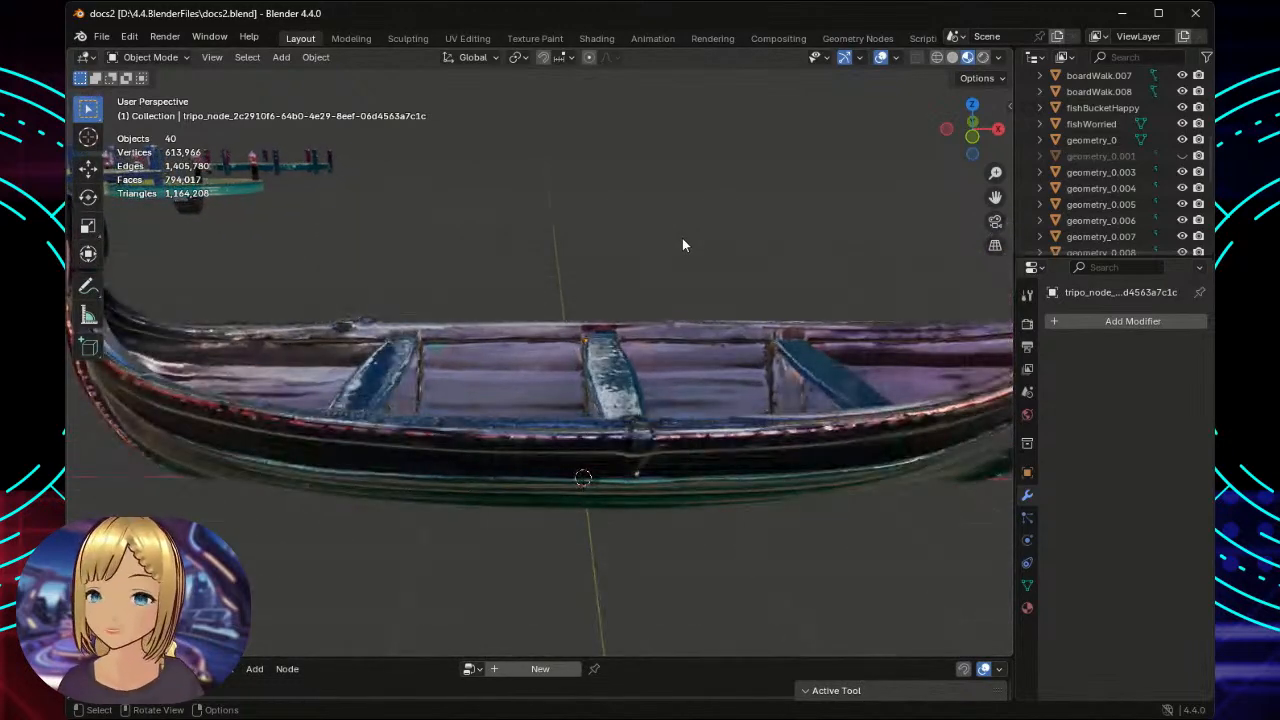
Examine the boat's whole shape from the side, and look again at its hull and benches up close.
scroll(682, 245, down, 3)
scroll(682, 245, down, 1)
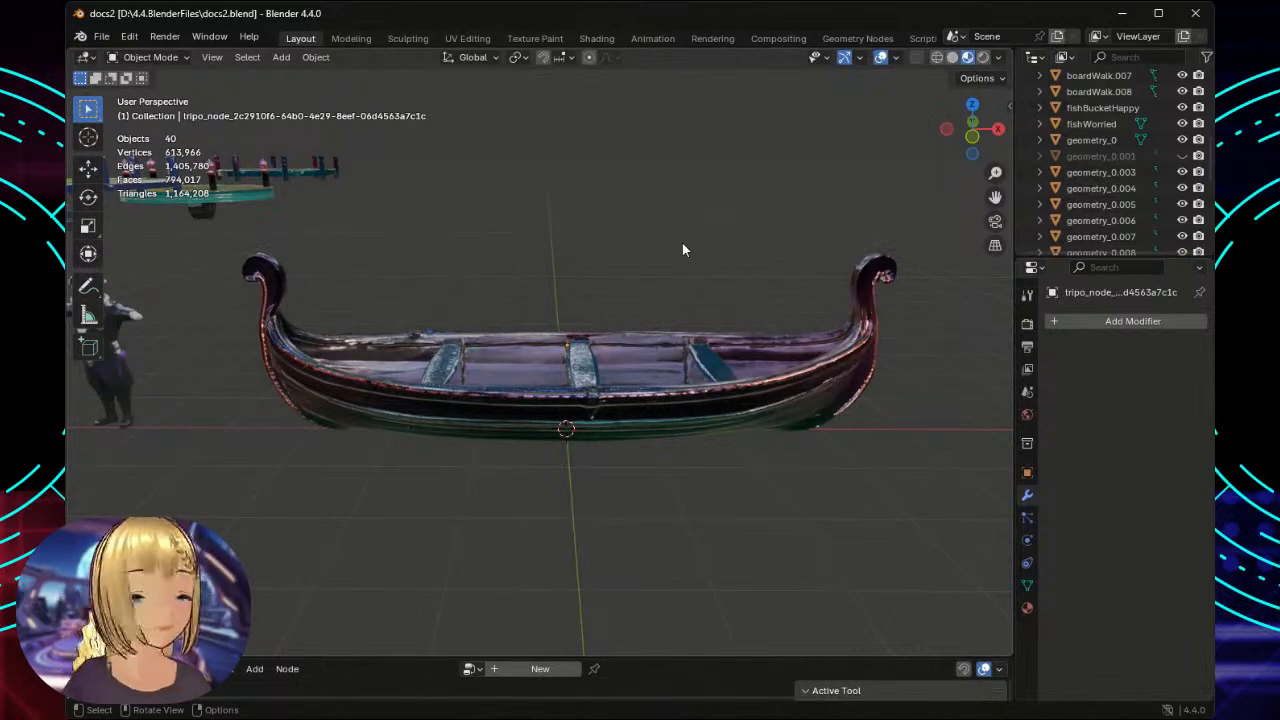
scroll(682, 250, up, 2)
scroll(682, 250, down, 1)
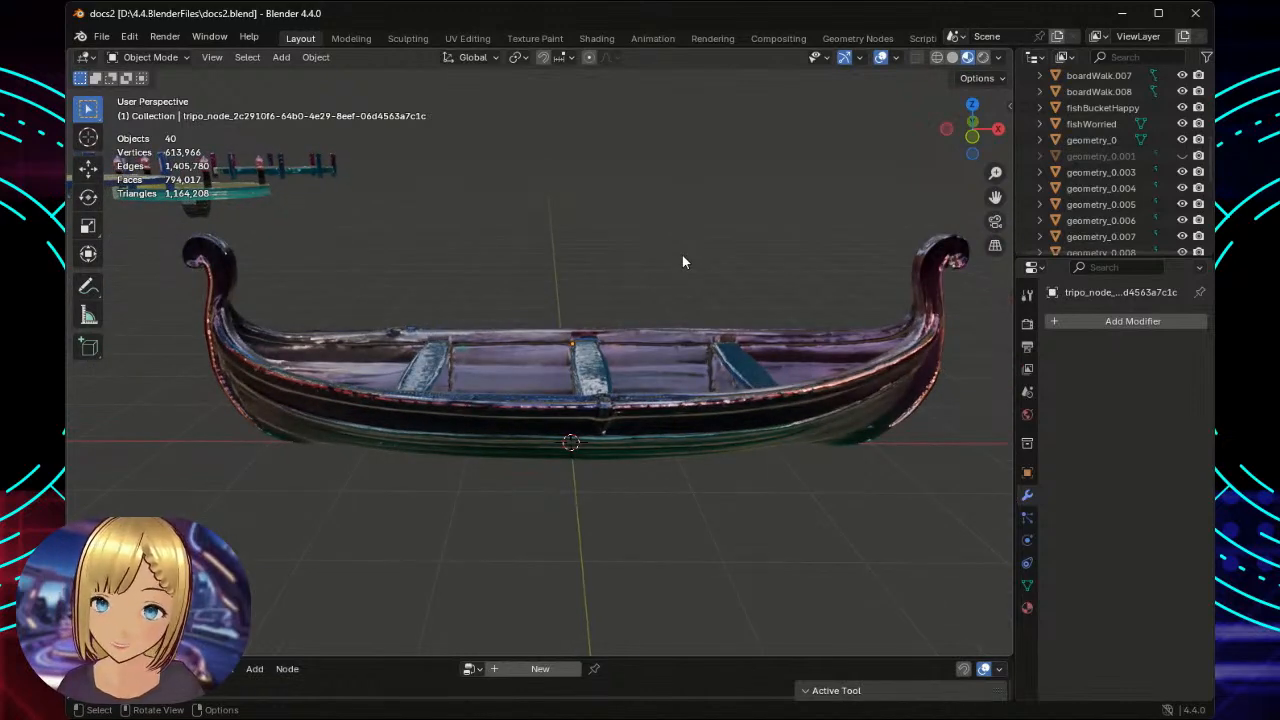
scroll(757, 535, down, 1)
middle_drag(753, 500, 698, 507)
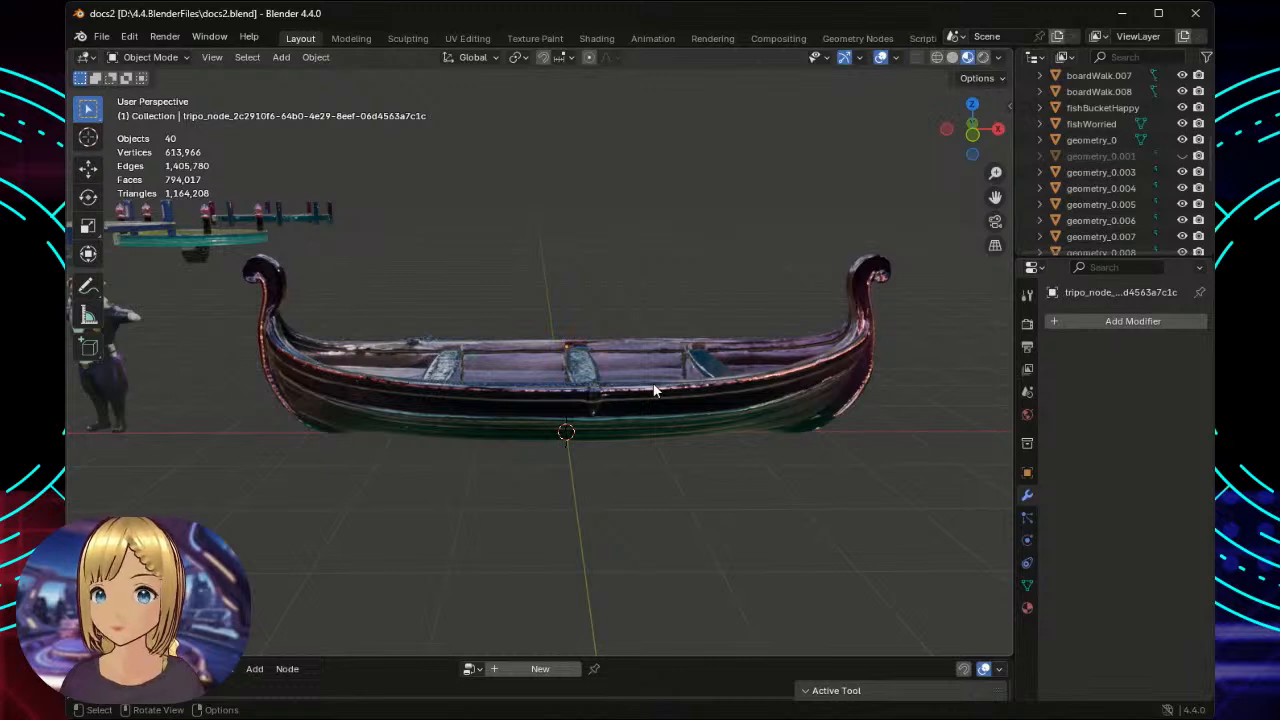
scroll(653, 390, up, 3)
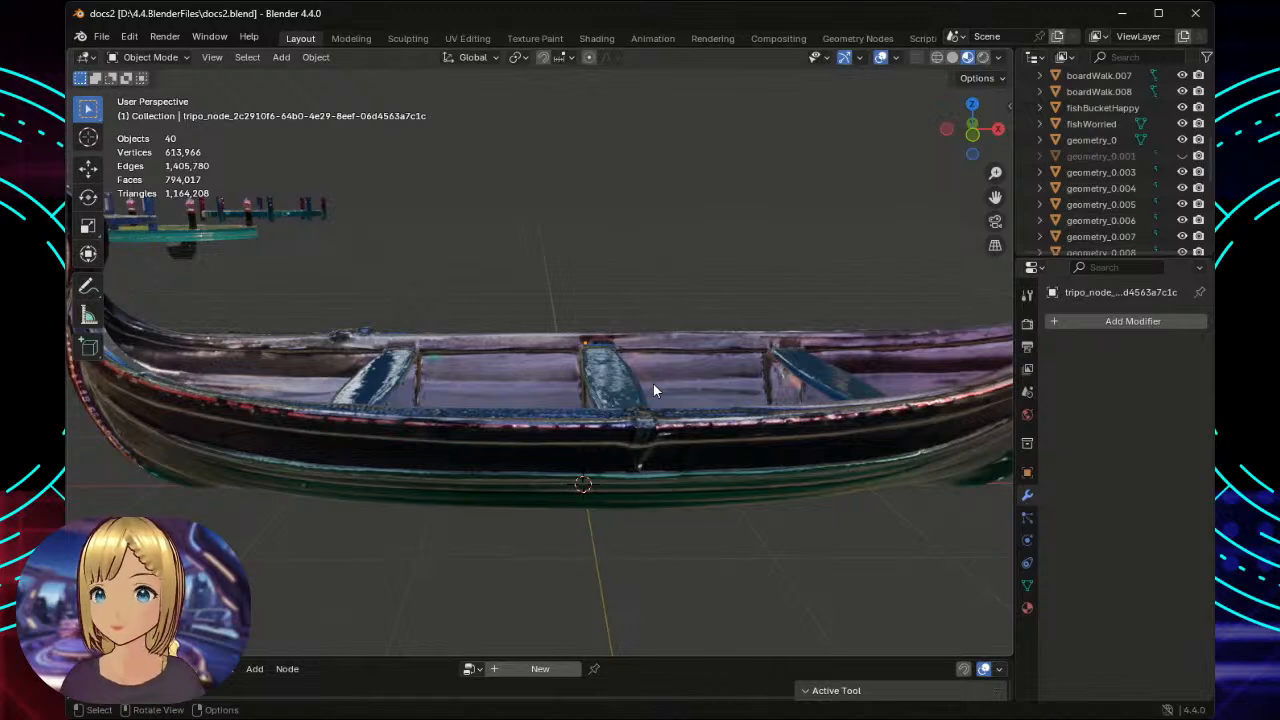
scroll(652, 390, down, 3)
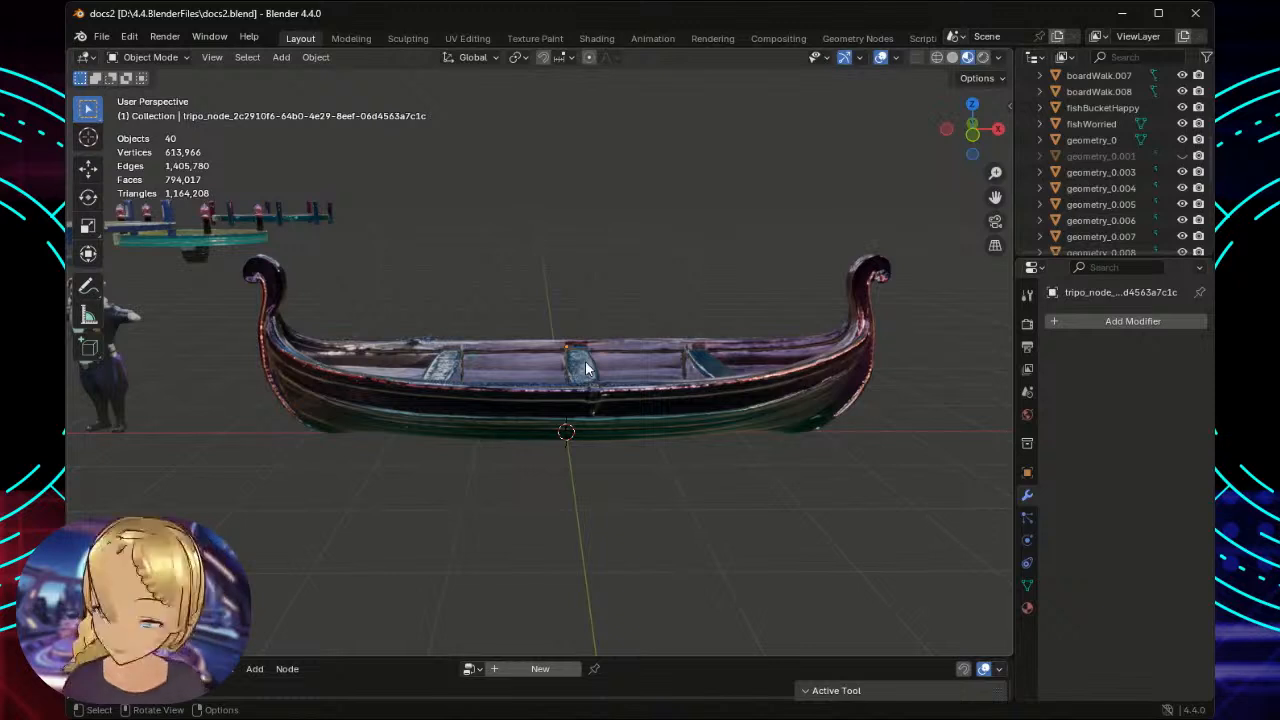
Try to apply the boat's scale without selecting it, and display its transform values.
key(ctrl+a)
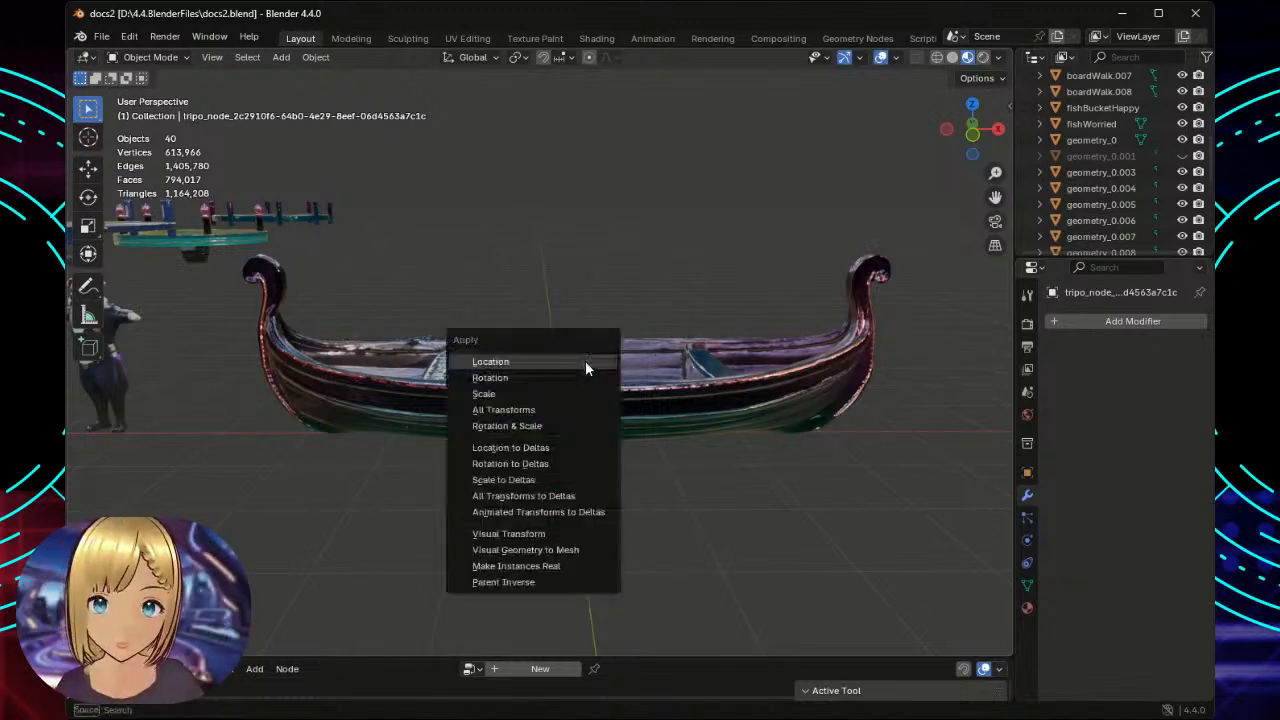
click(546, 394)
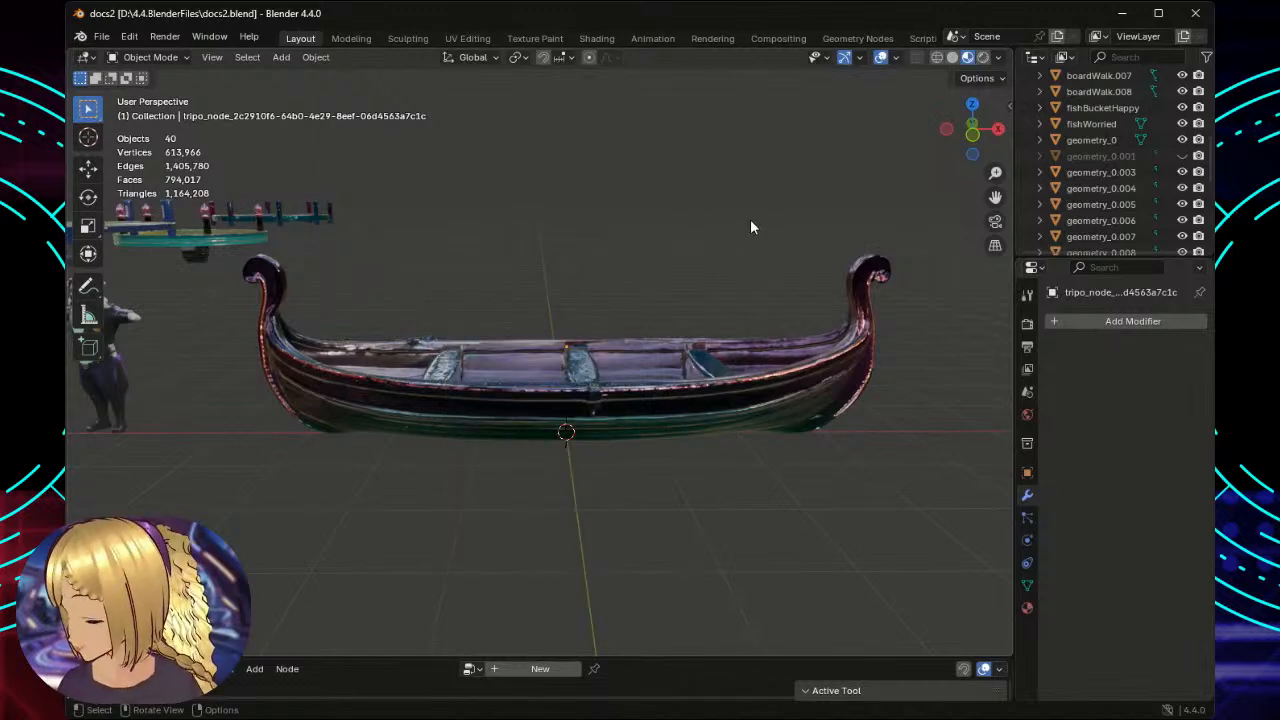
key(n)
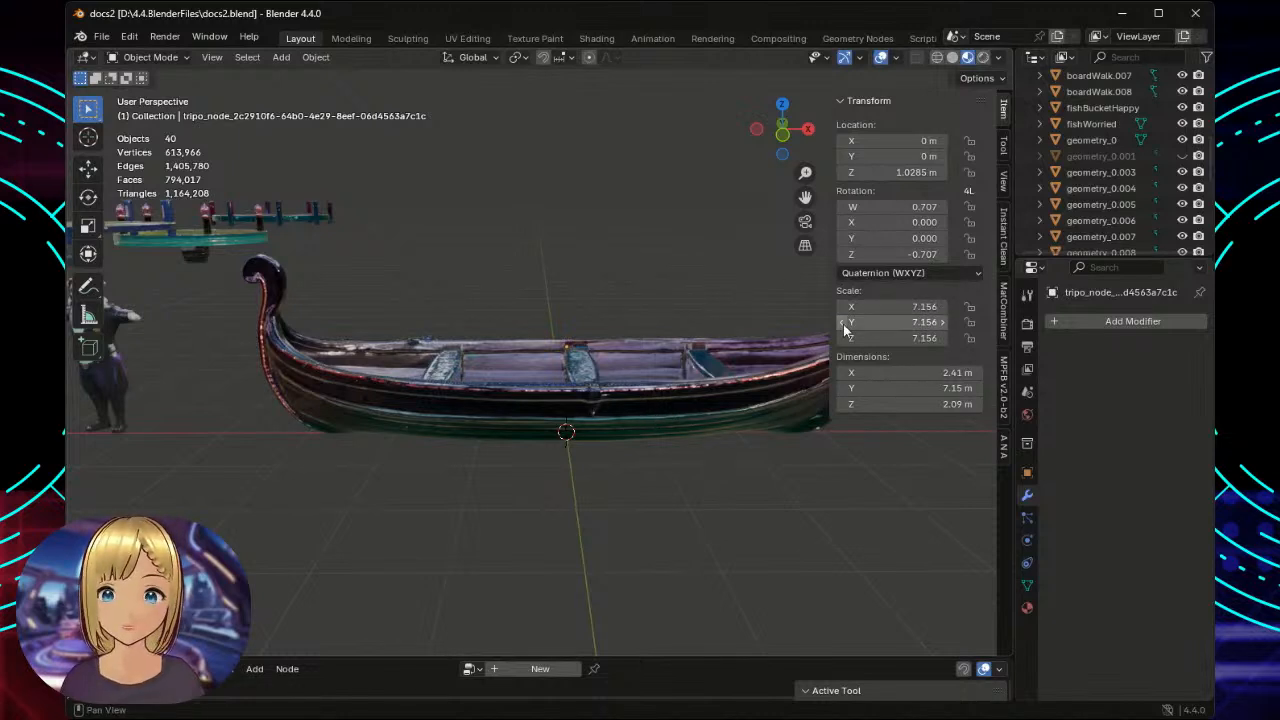
Select the boat, apply its scale, rotation and location one after another, and deselect it.
scroll(550, 281, up, 2)
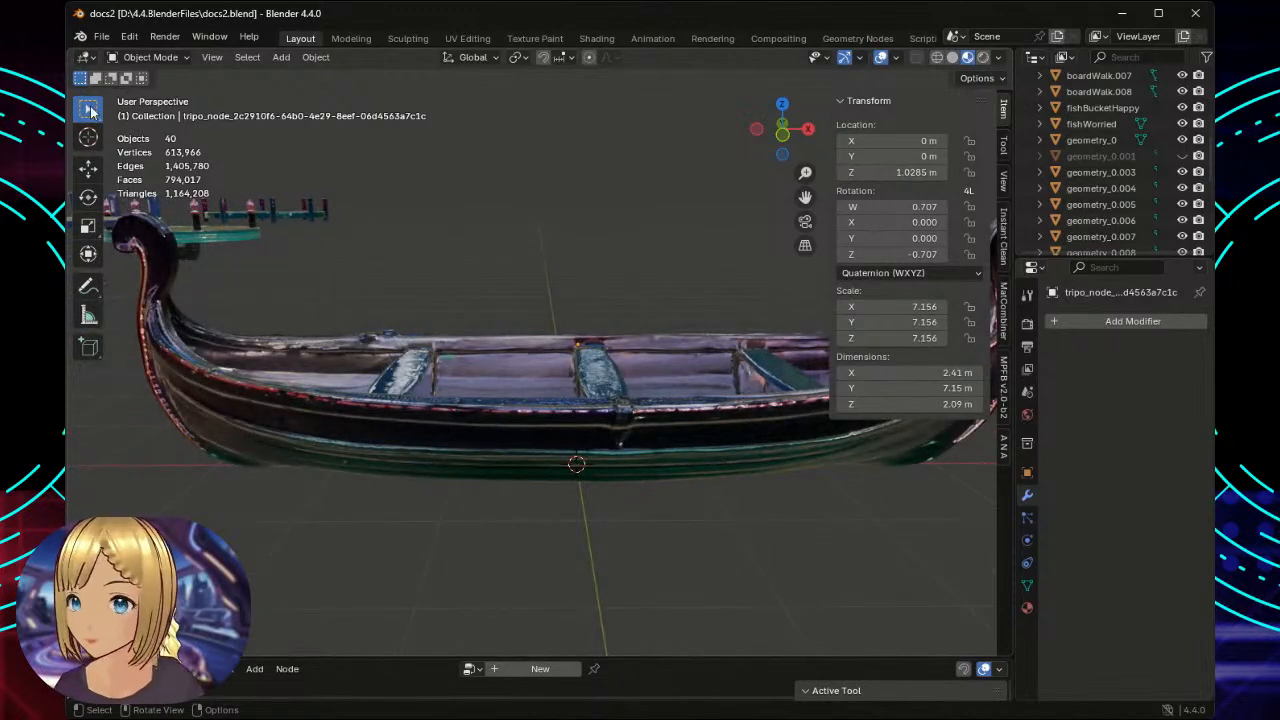
click(514, 380)
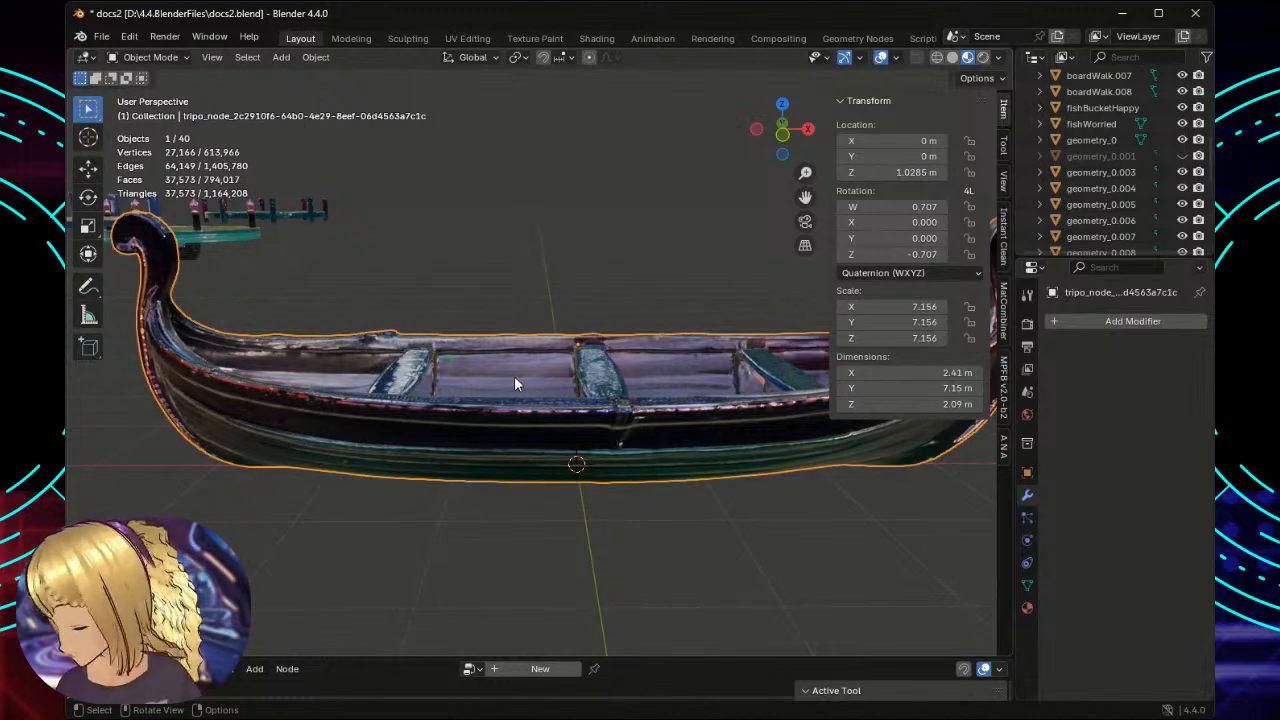
key(ctrl+a)
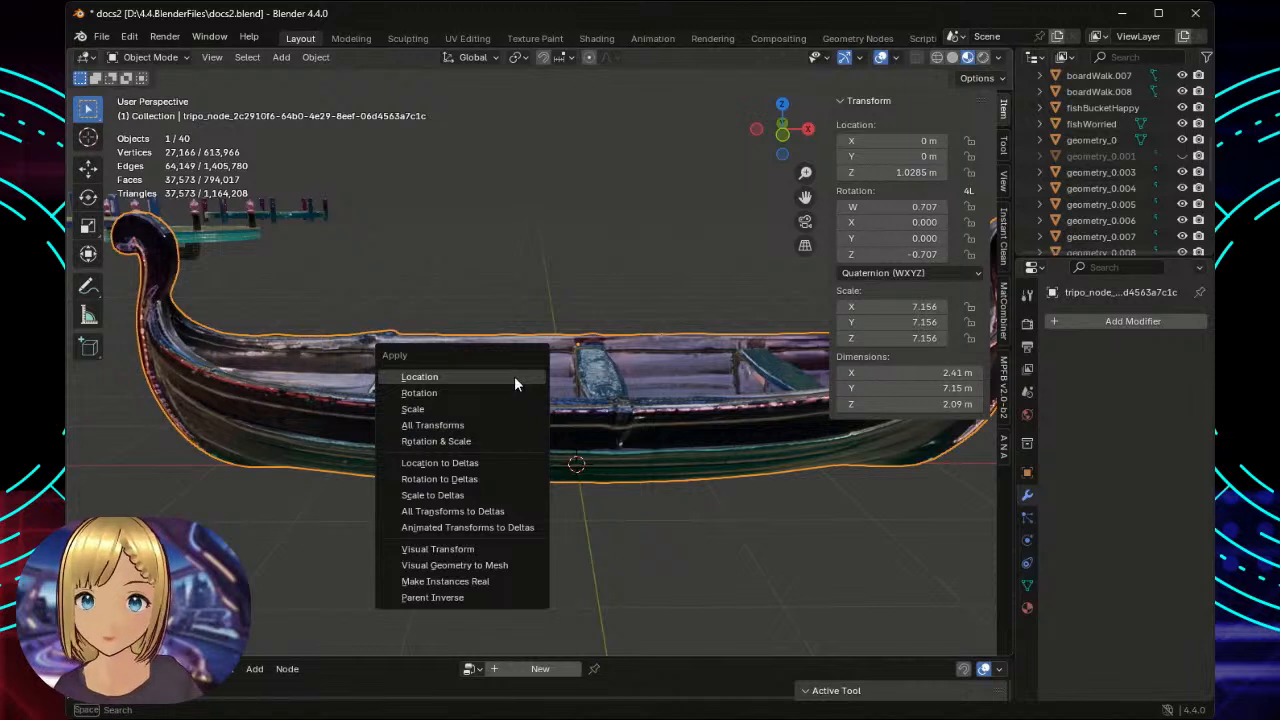
click(450, 409)
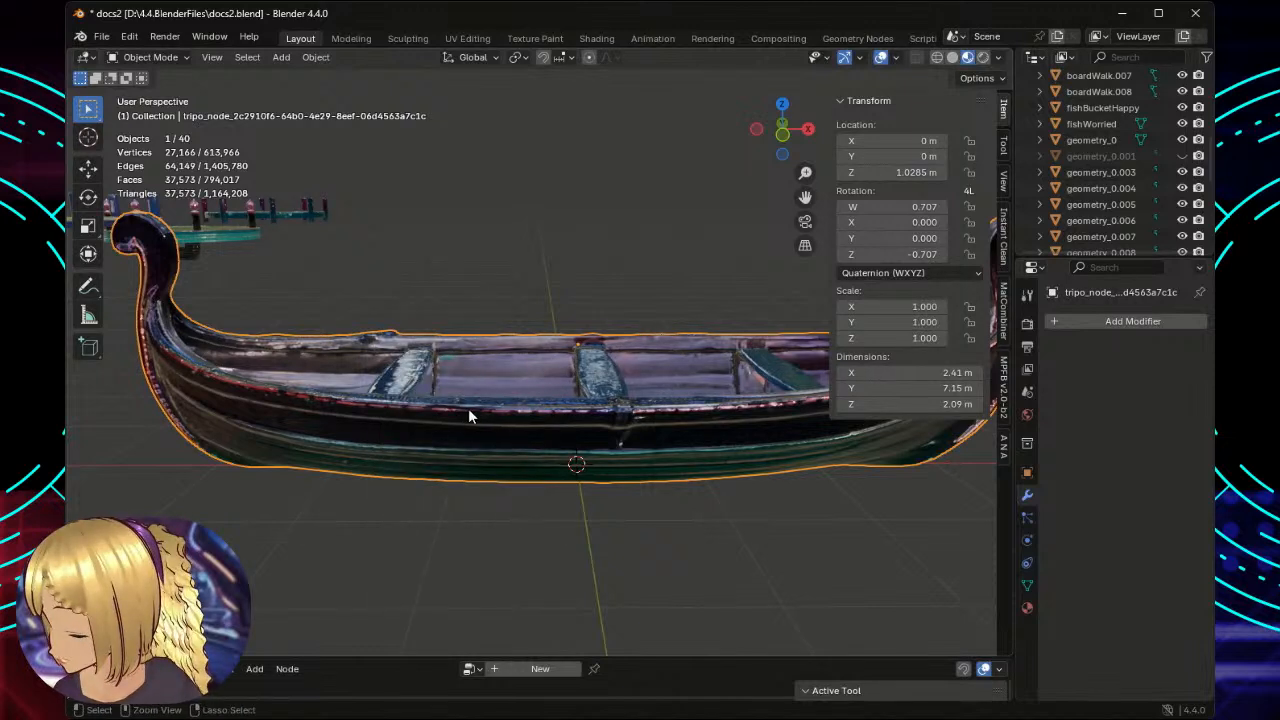
key(ctrl+a)
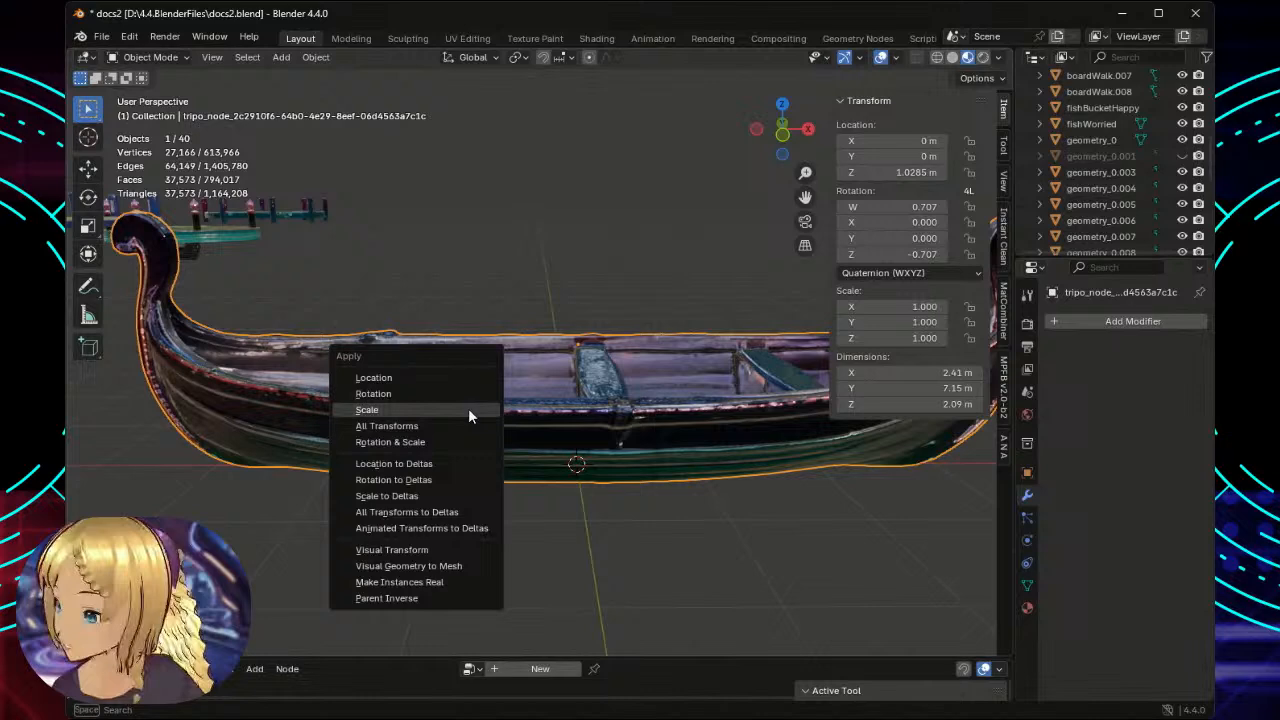
click(405, 393)
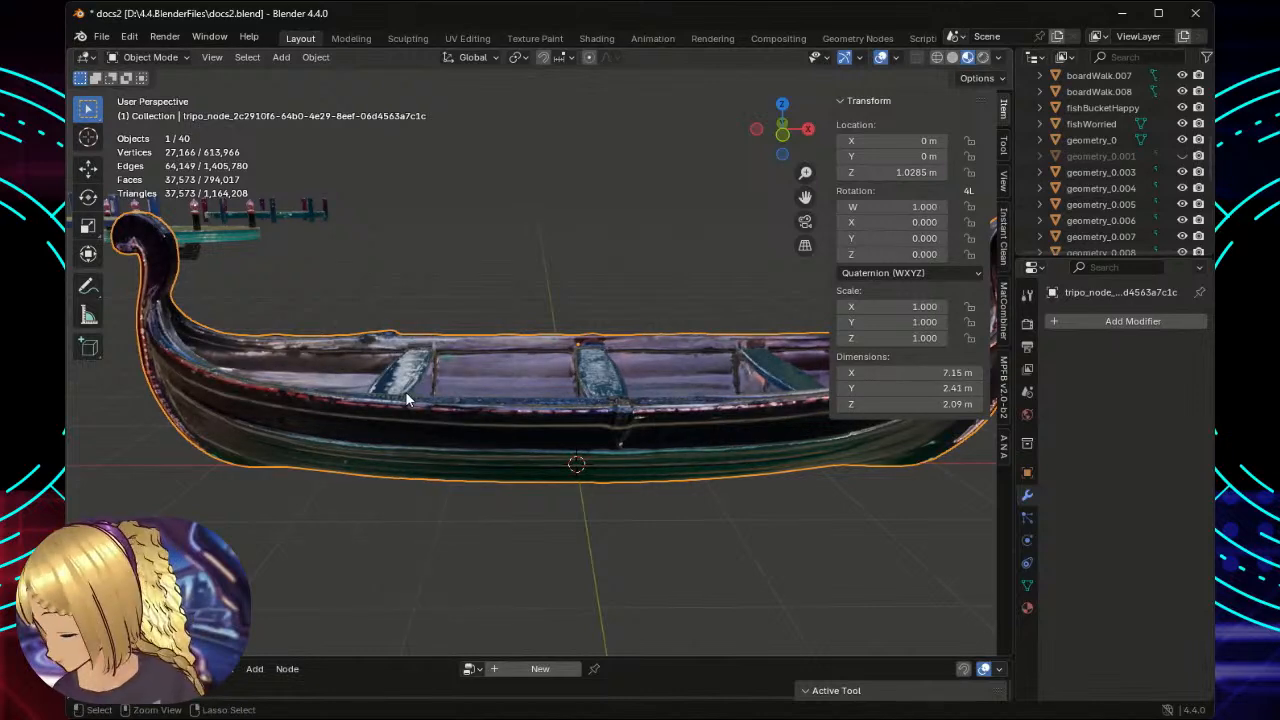
key(ctrl+a)
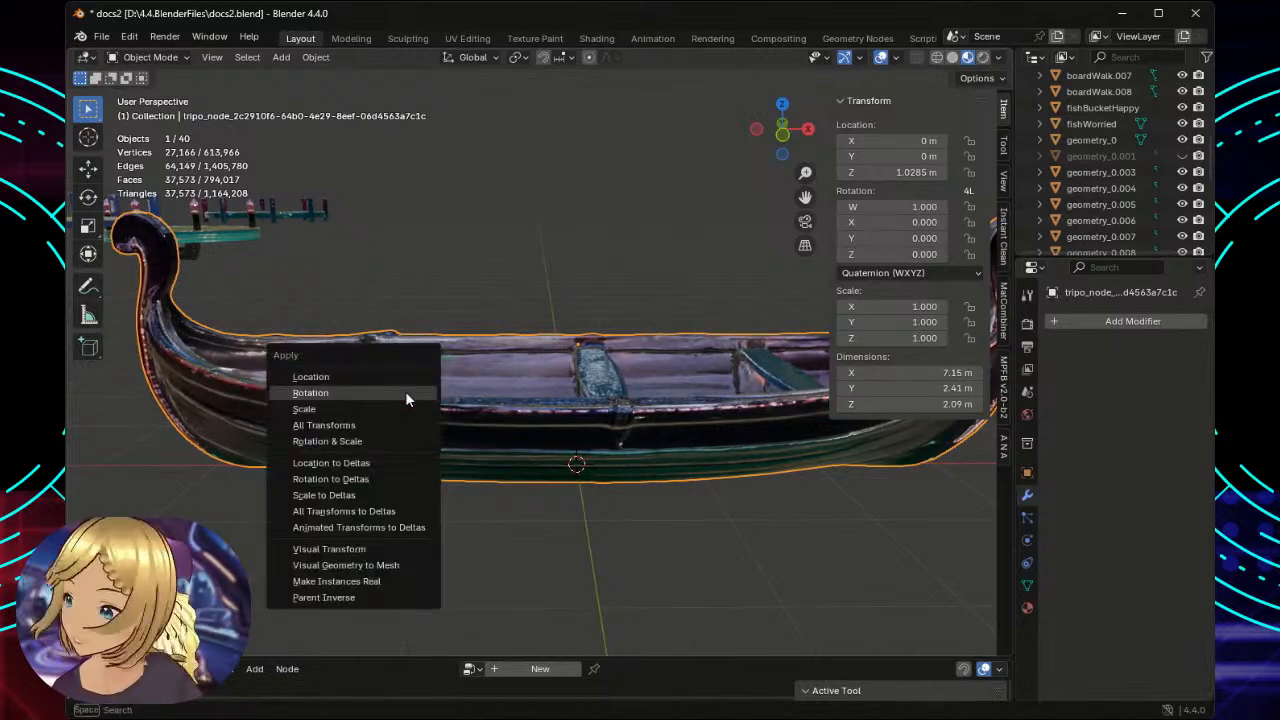
click(350, 375)
click(510, 272)
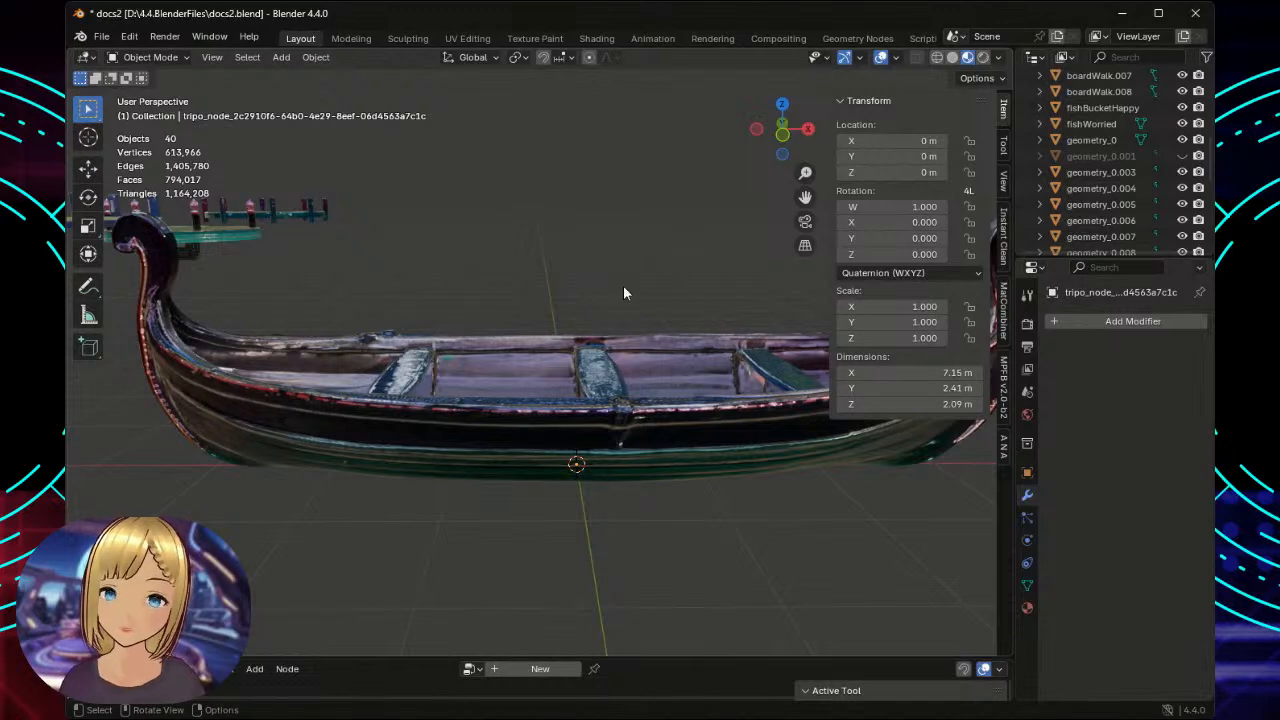
Hide the transform values and compare the boat with the avatar, buckets and boardwalks from a distance.
scroll(596, 252, down, 2)
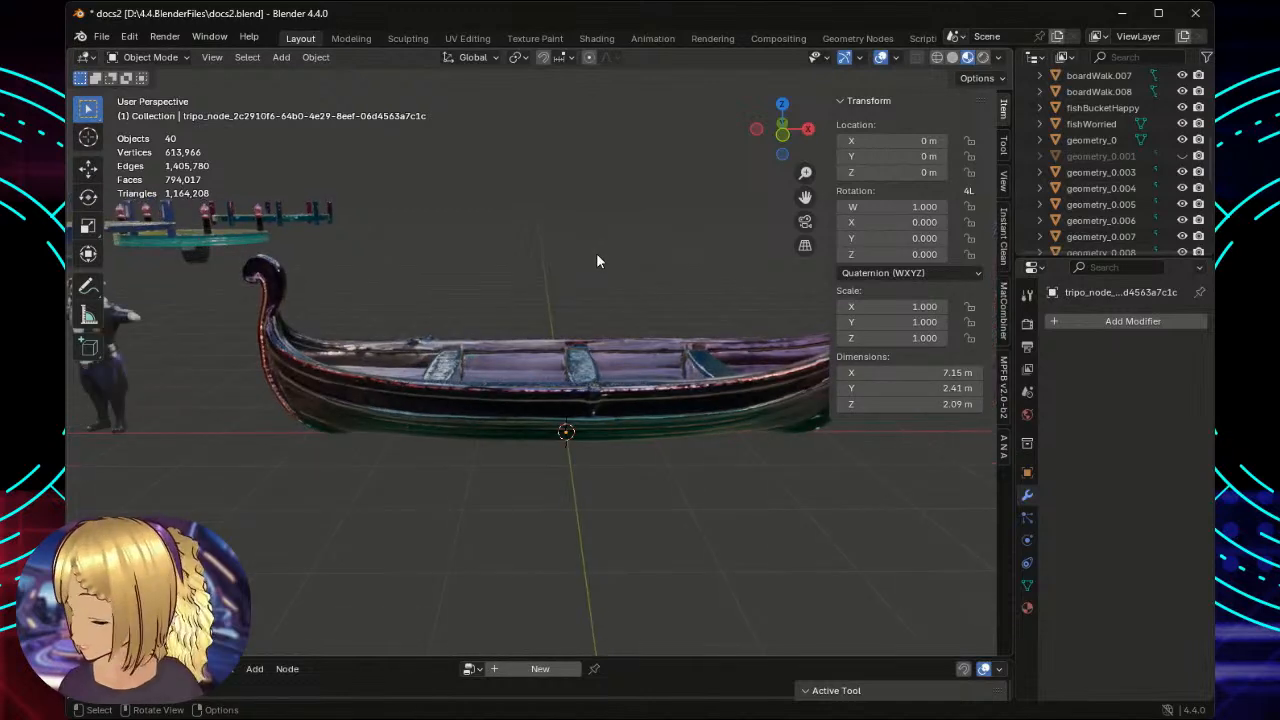
key(n)
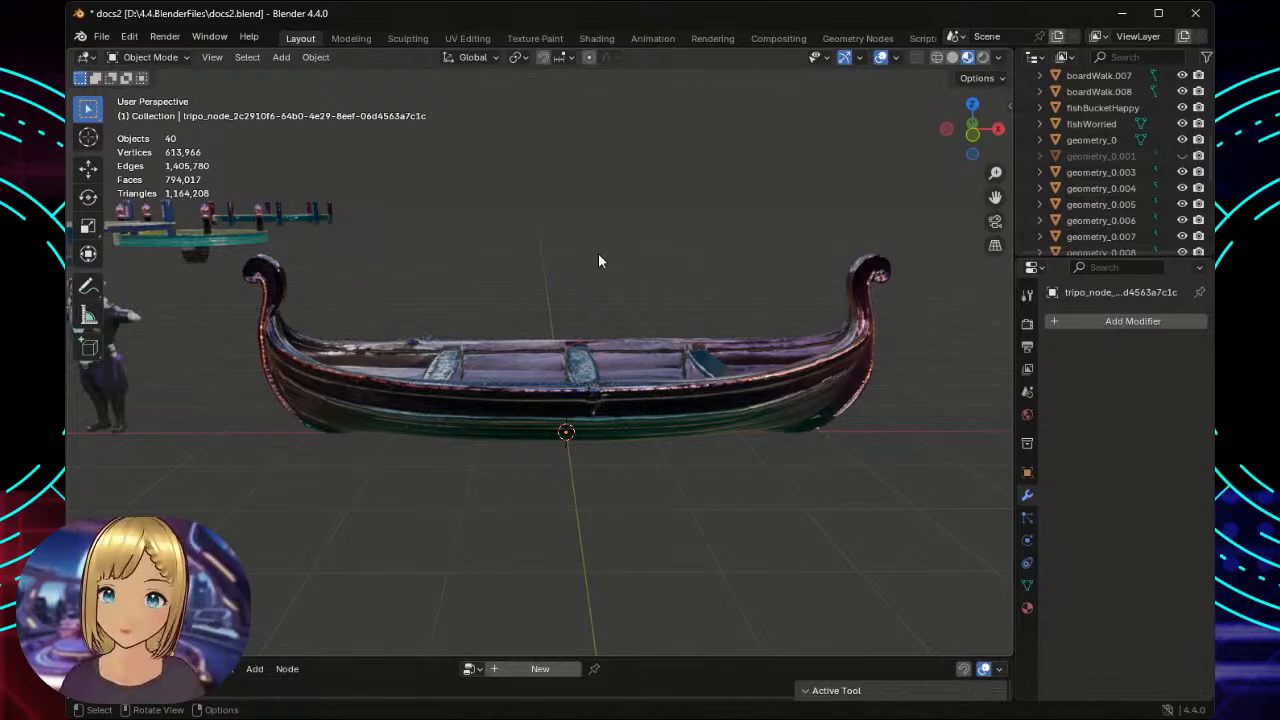
scroll(599, 261, down, 2)
scroll(599, 261, down, 2)
scroll(598, 261, down, 3)
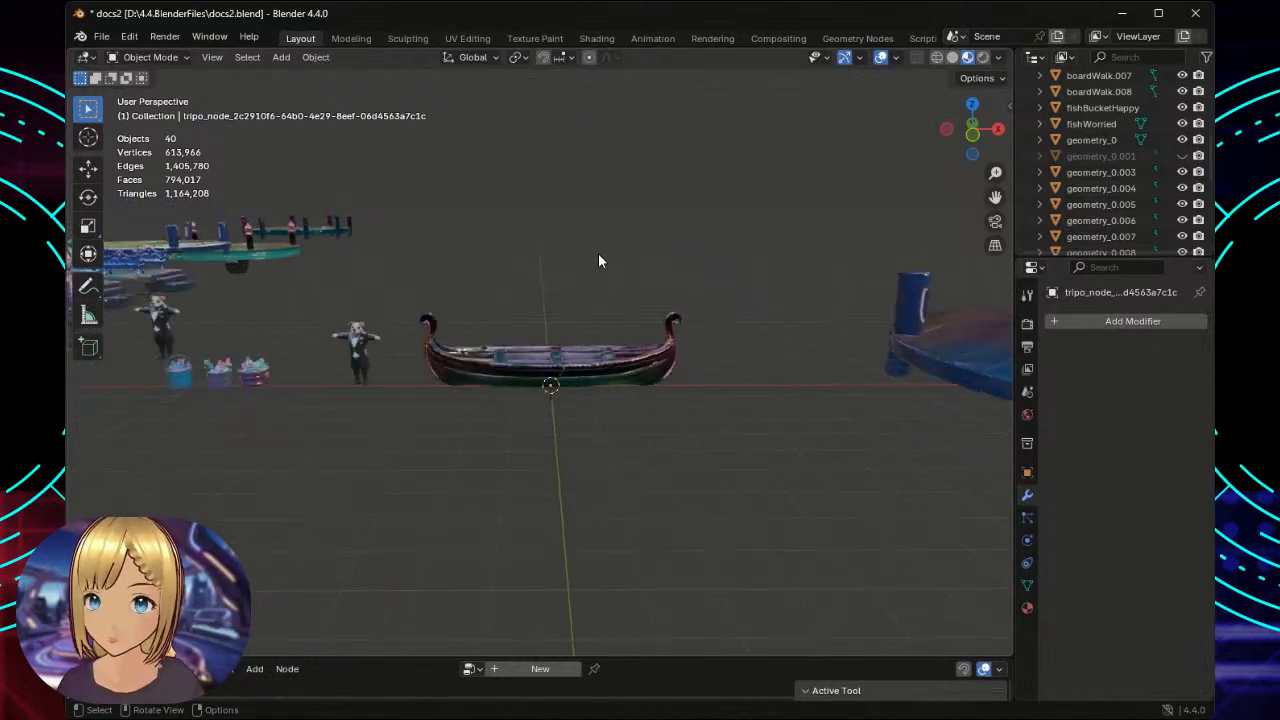
scroll(598, 260, up, 10)
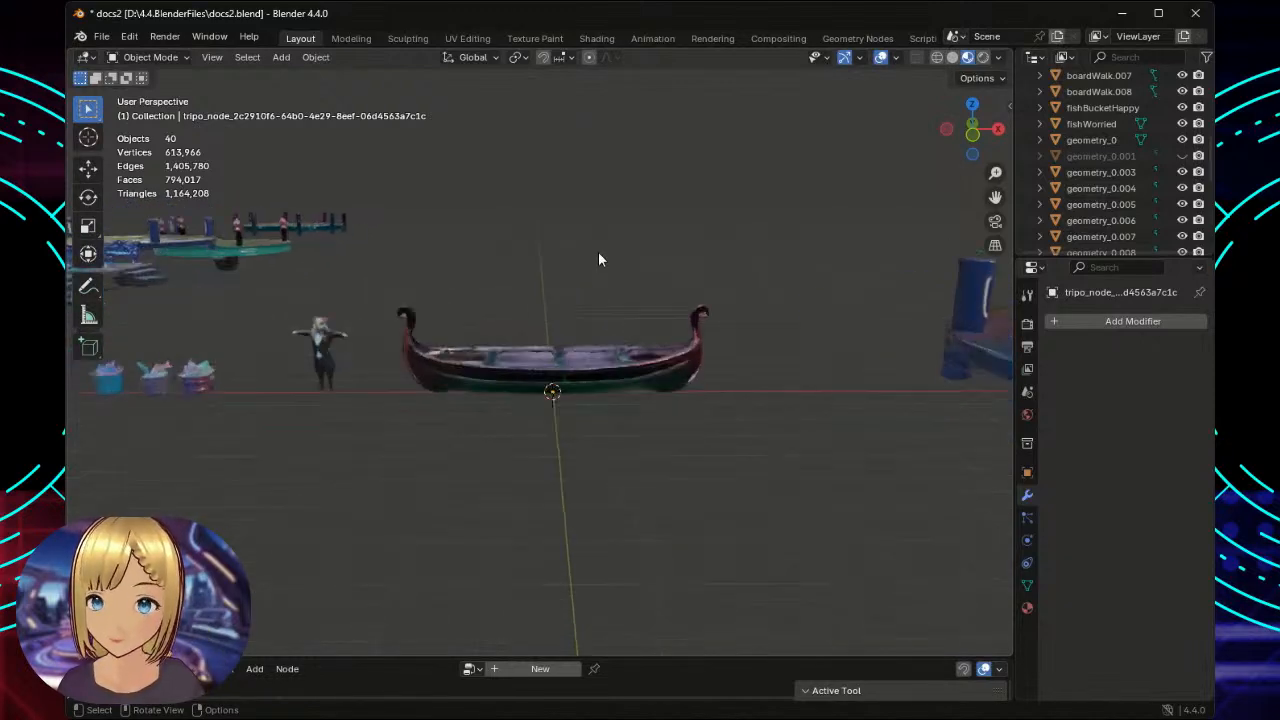
scroll(598, 259, down, 2)
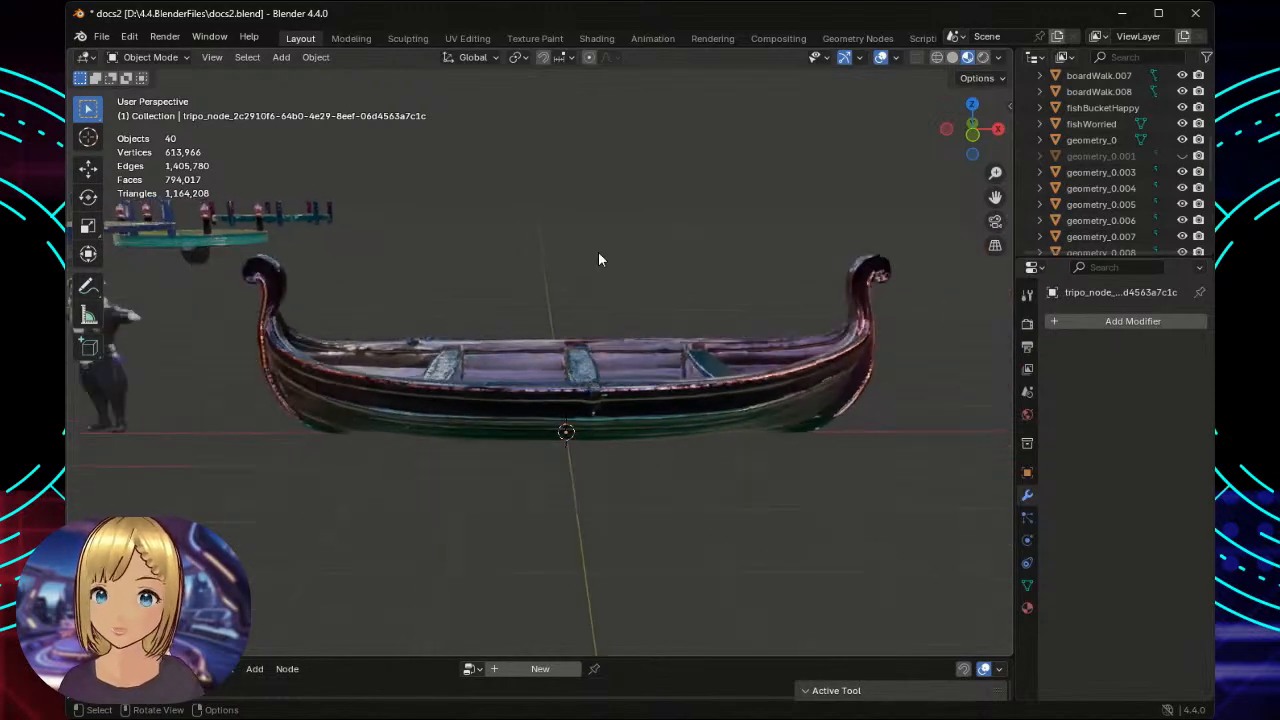
Select the boat and run only the Repair operation of Instant Clean on its mesh.
click(625, 405)
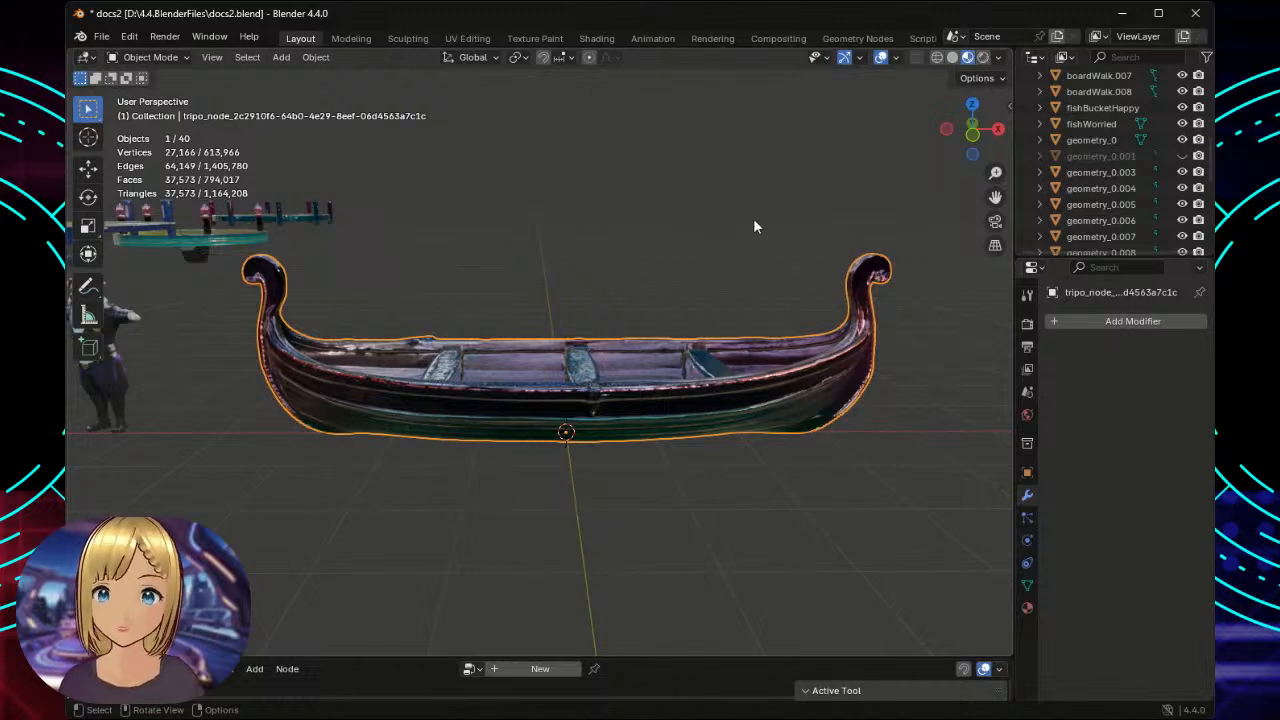
key(n)
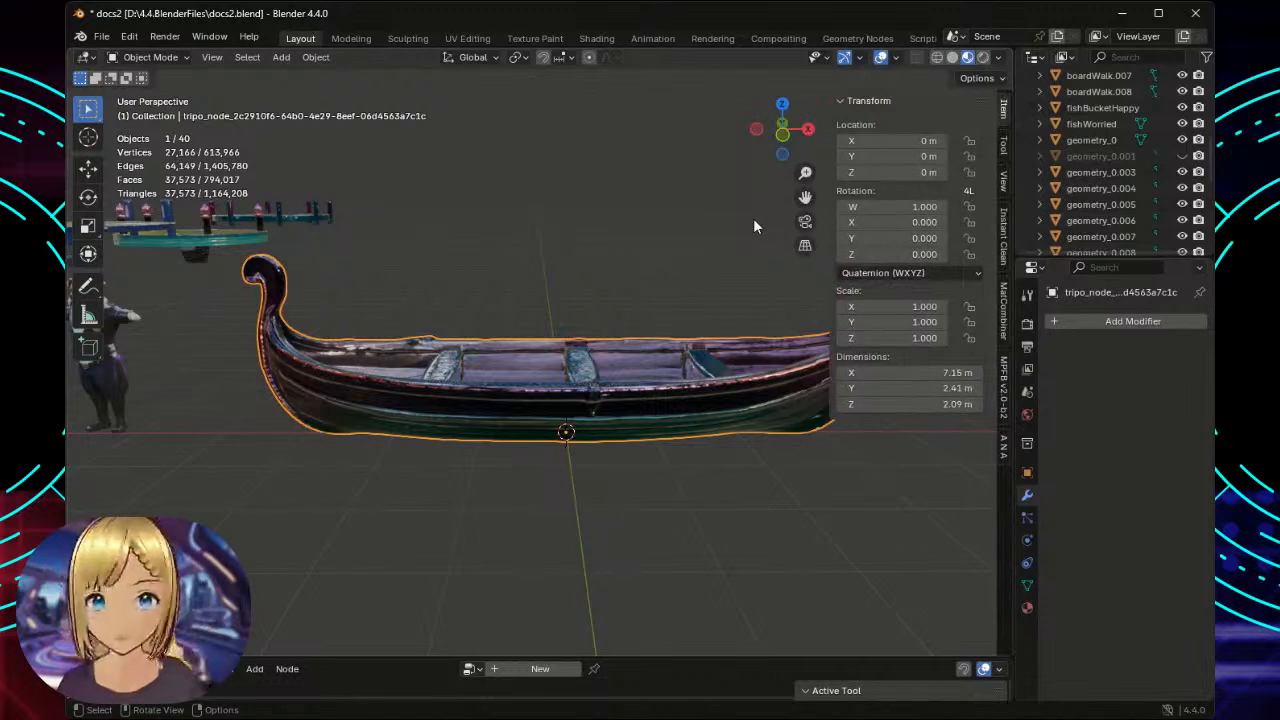
click(1004, 236)
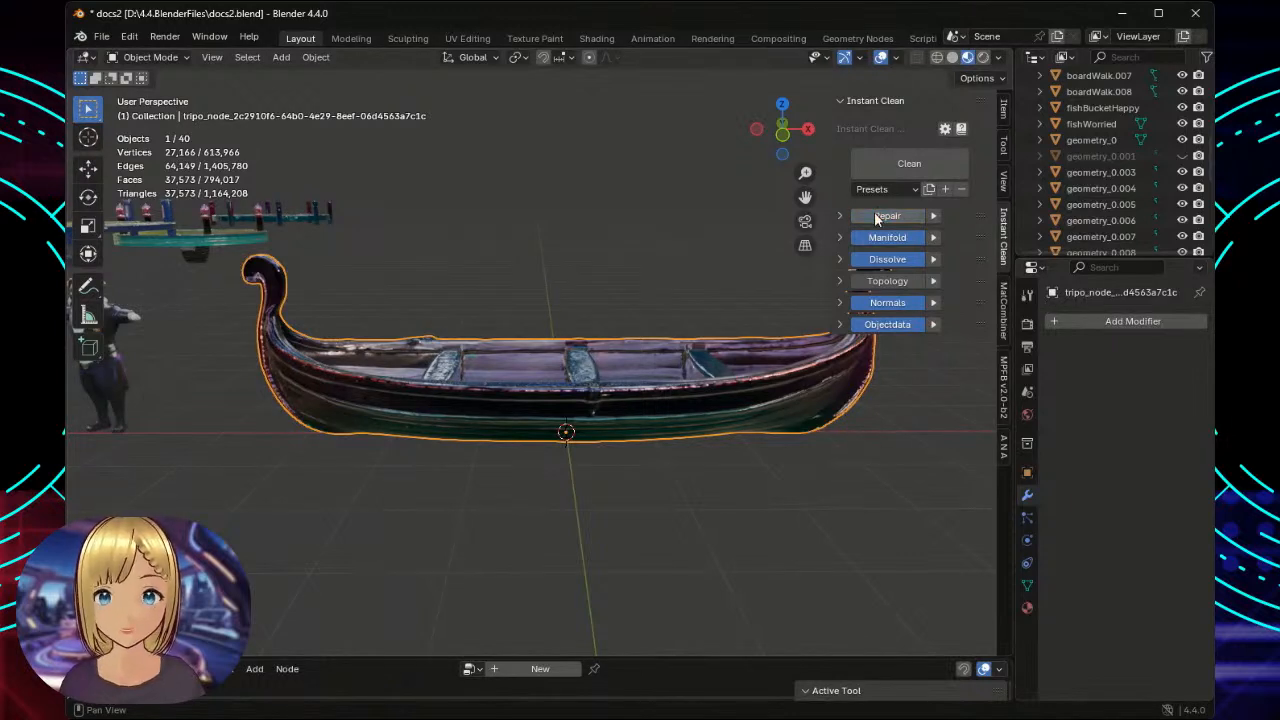
click(933, 217)
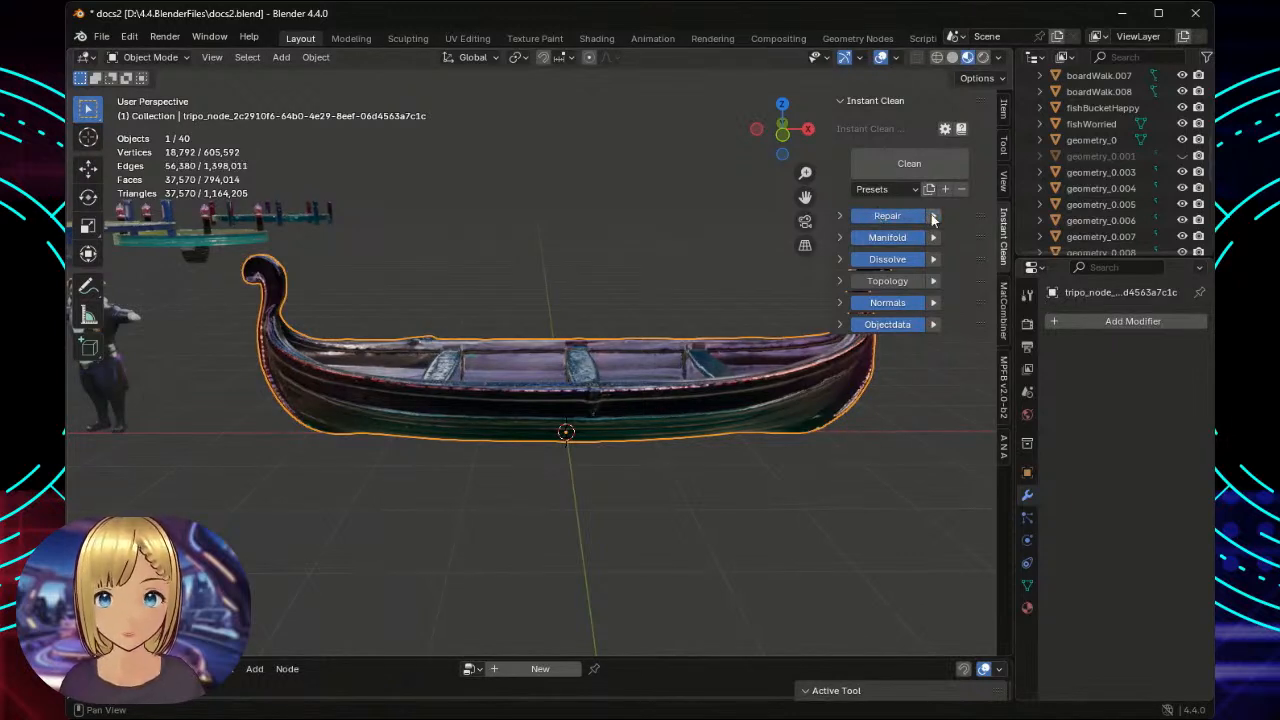
Check the option settings of Instant Clean's Repair and Dissolve operations, and collapse them again.
click(840, 216)
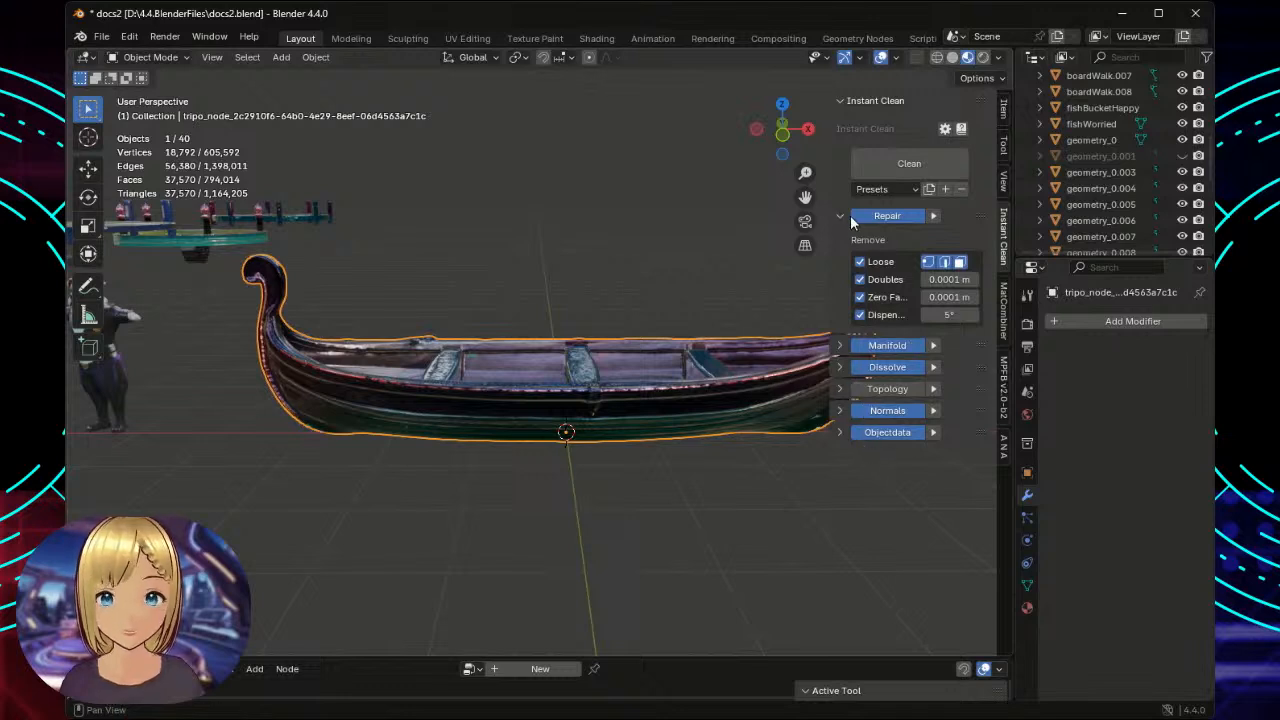
click(837, 216)
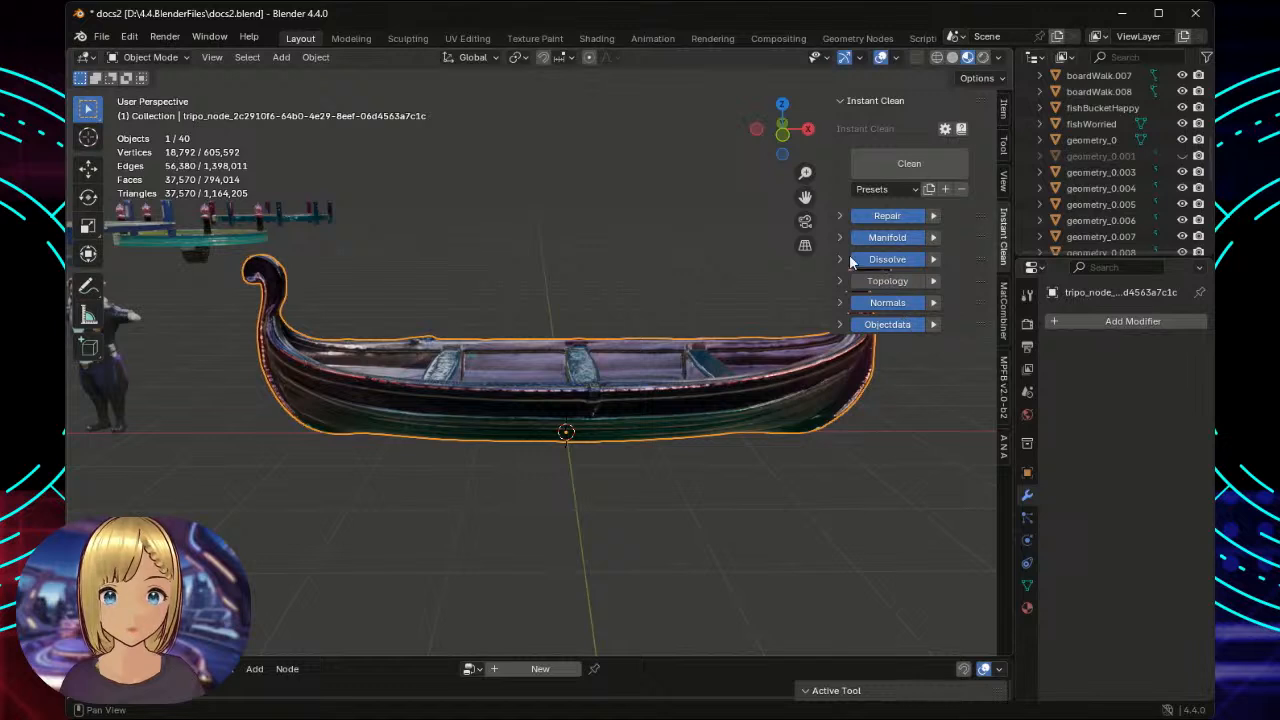
click(840, 259)
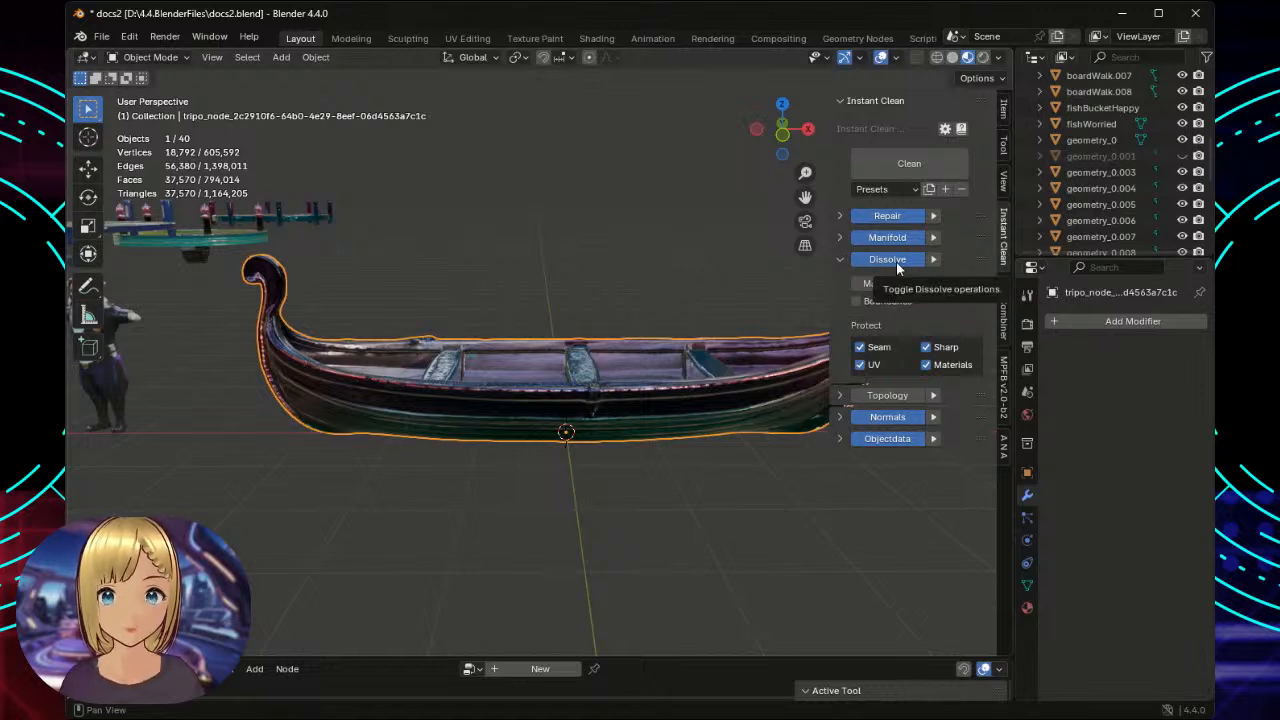
click(838, 259)
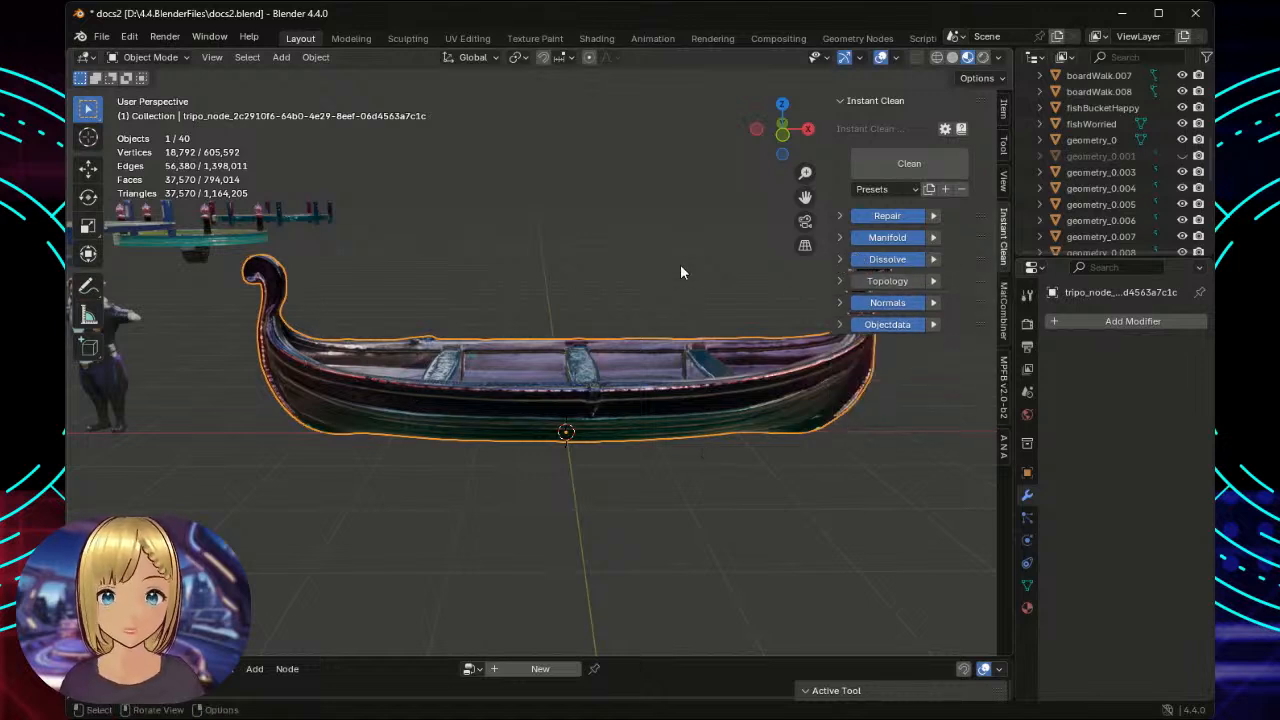
Turn on the Wireframe geometry overlay in the viewport and inspect the boat's mesh density up close.
click(895, 59)
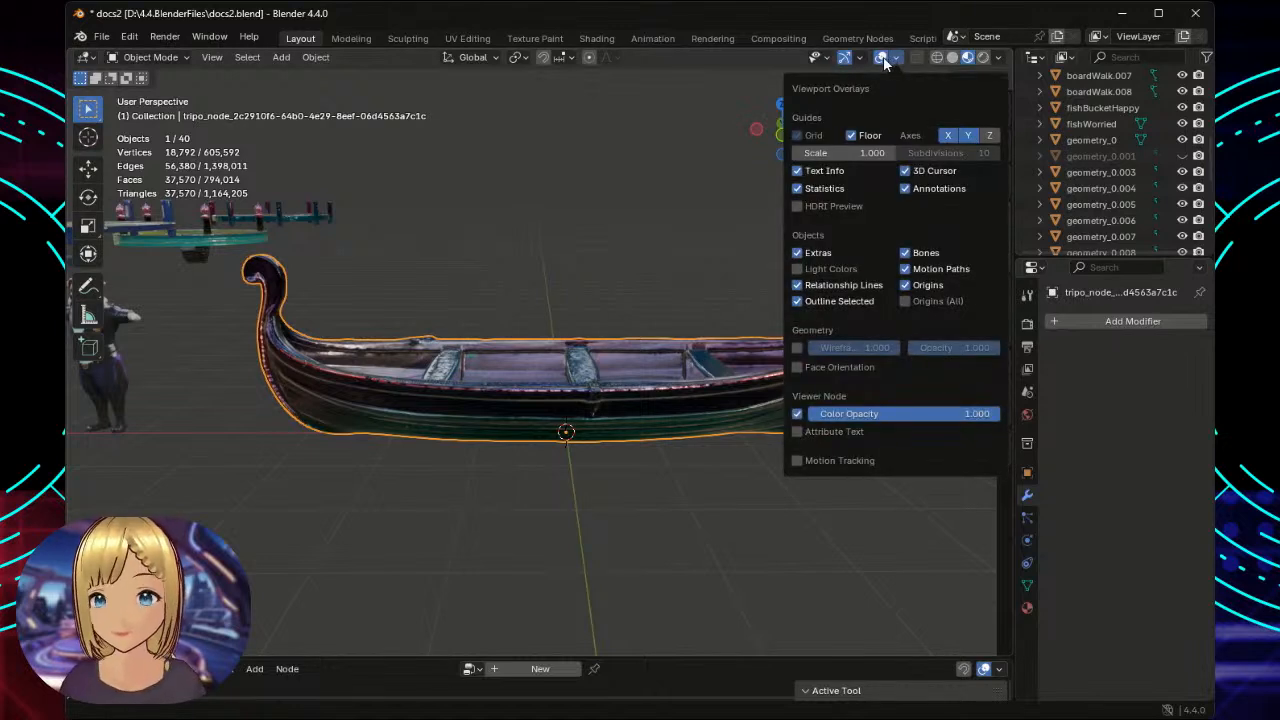
key(n)
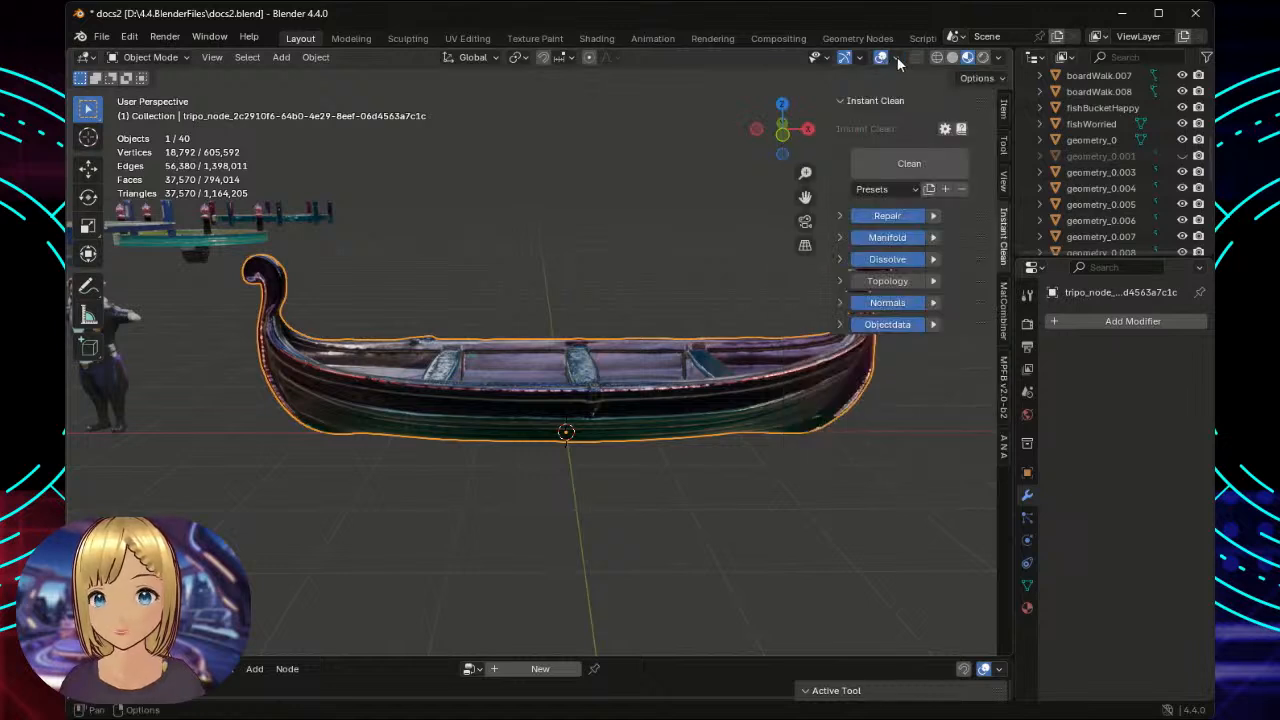
click(897, 60)
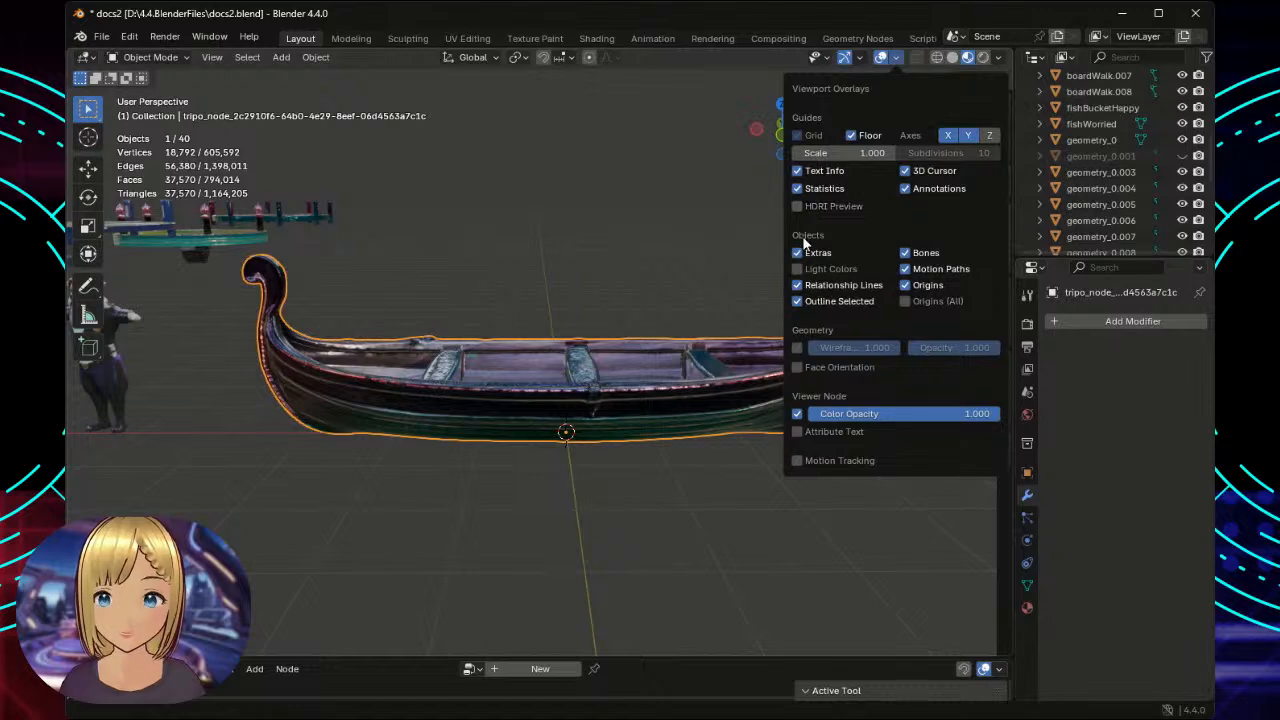
click(797, 347)
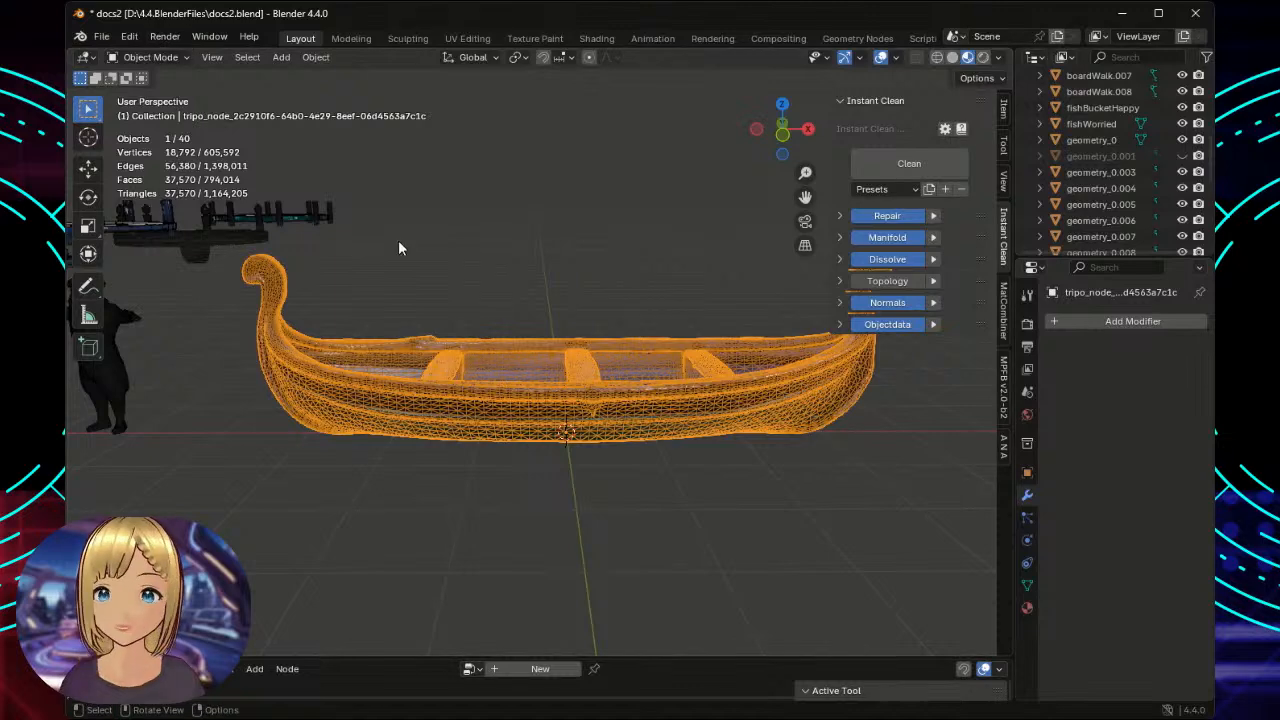
scroll(508, 292, up, 3)
scroll(508, 286, up, 2)
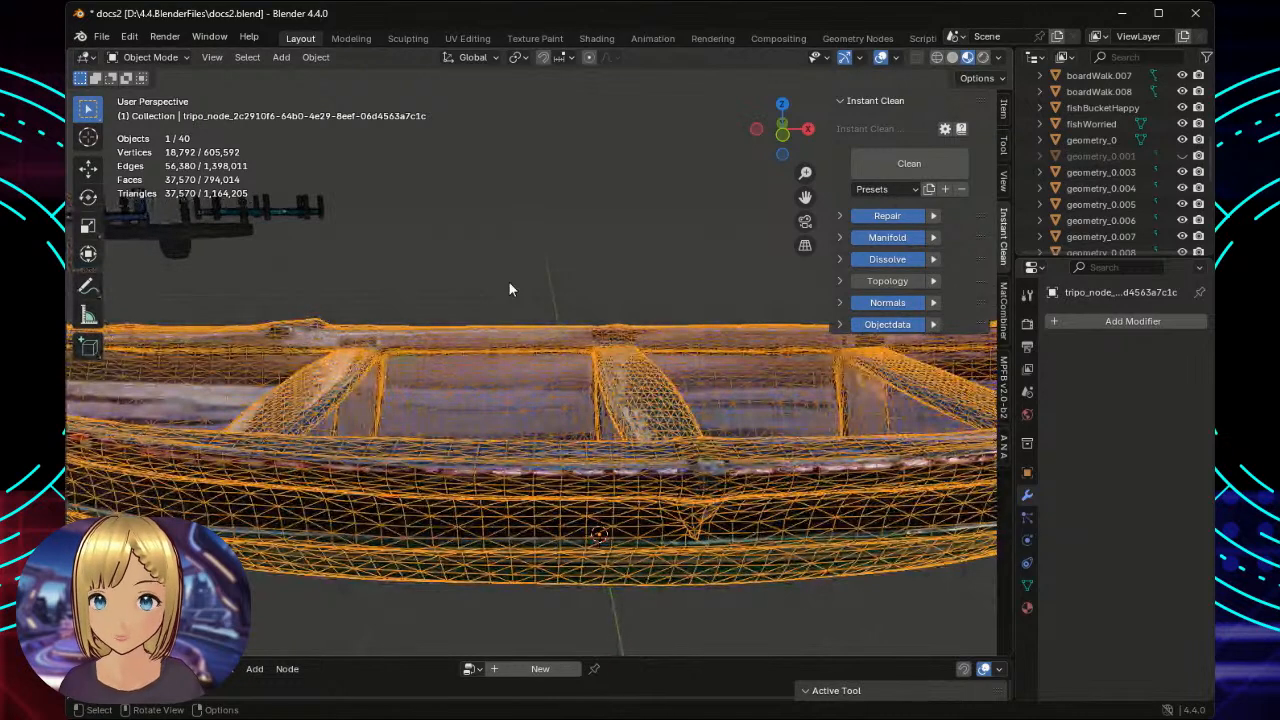
scroll(508, 281, down, 5)
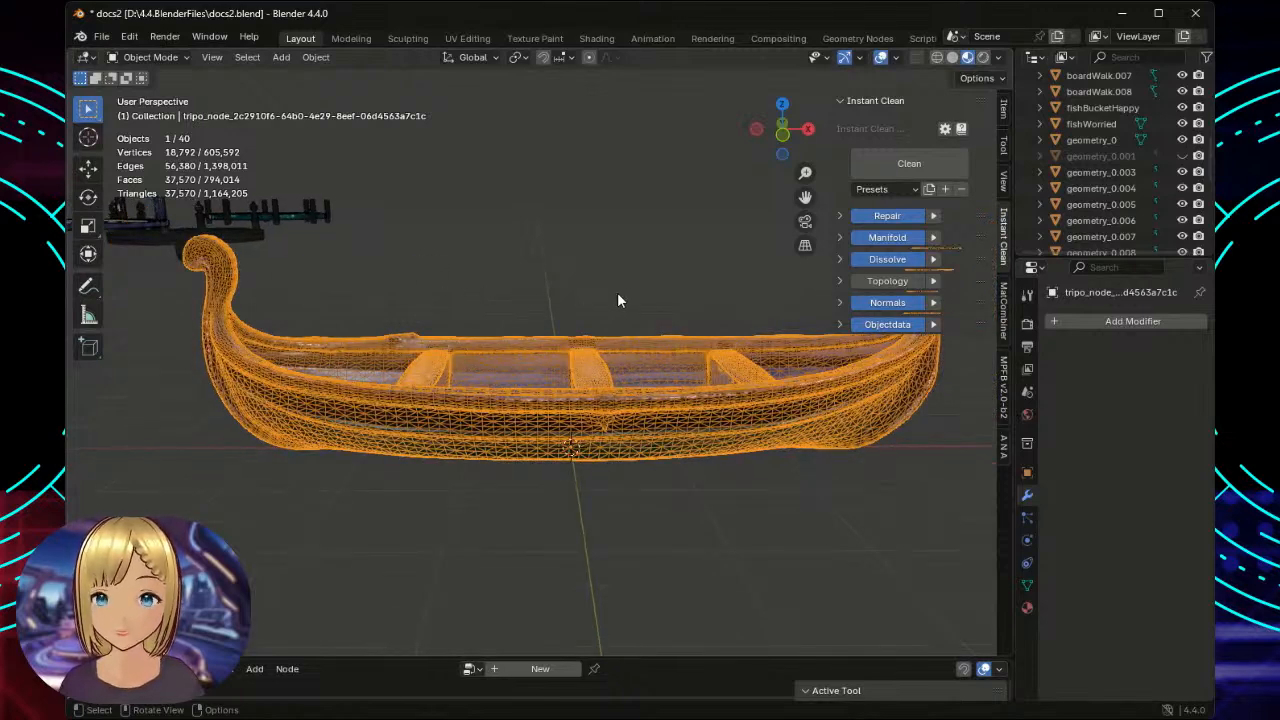
Turn off the Wireframe geometry overlay in the viewport after a closer look at the boat's mesh.
mouse_move(617, 296)
middle_down()
mouse_move(500, 366)
mouse_move(382, 367)
mouse_move(295, 315)
mouse_move(282, 244)
mouse_move(296, 179)
mouse_move(371, 257)
mouse_move(506, 317)
mouse_move(619, 297)
middle_up()
scroll(619, 295, up, 4)
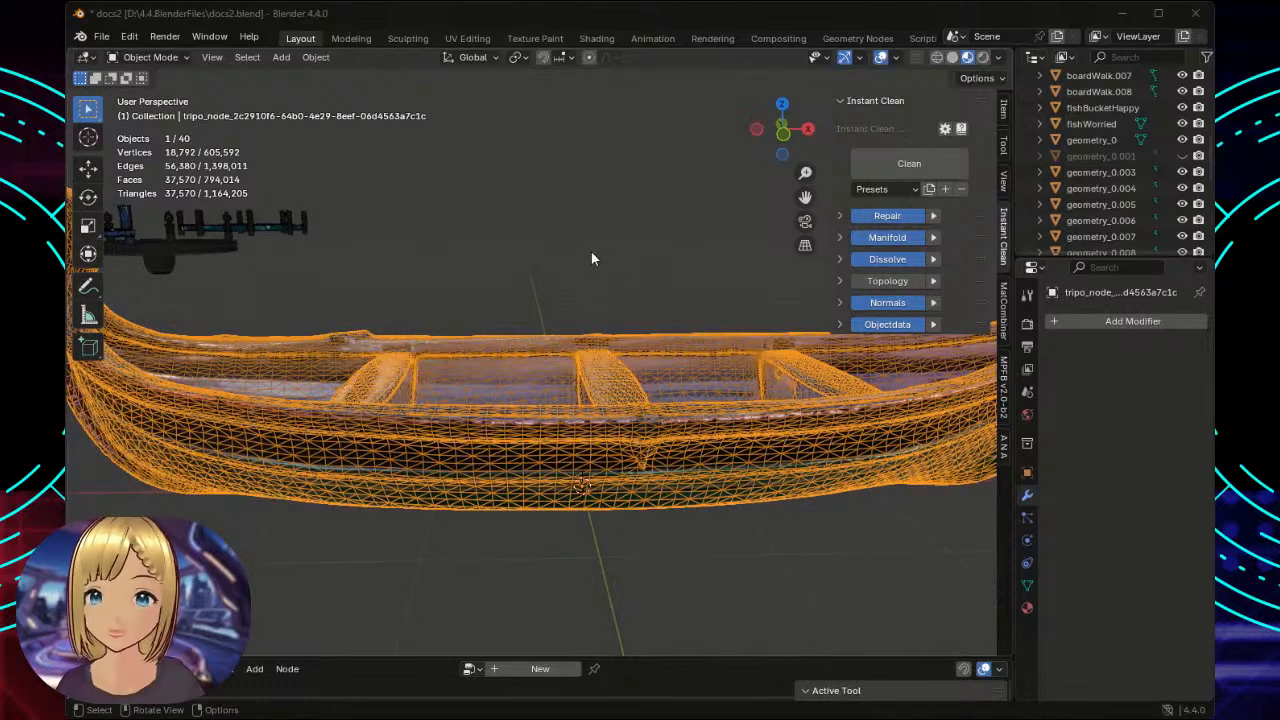
click(895, 59)
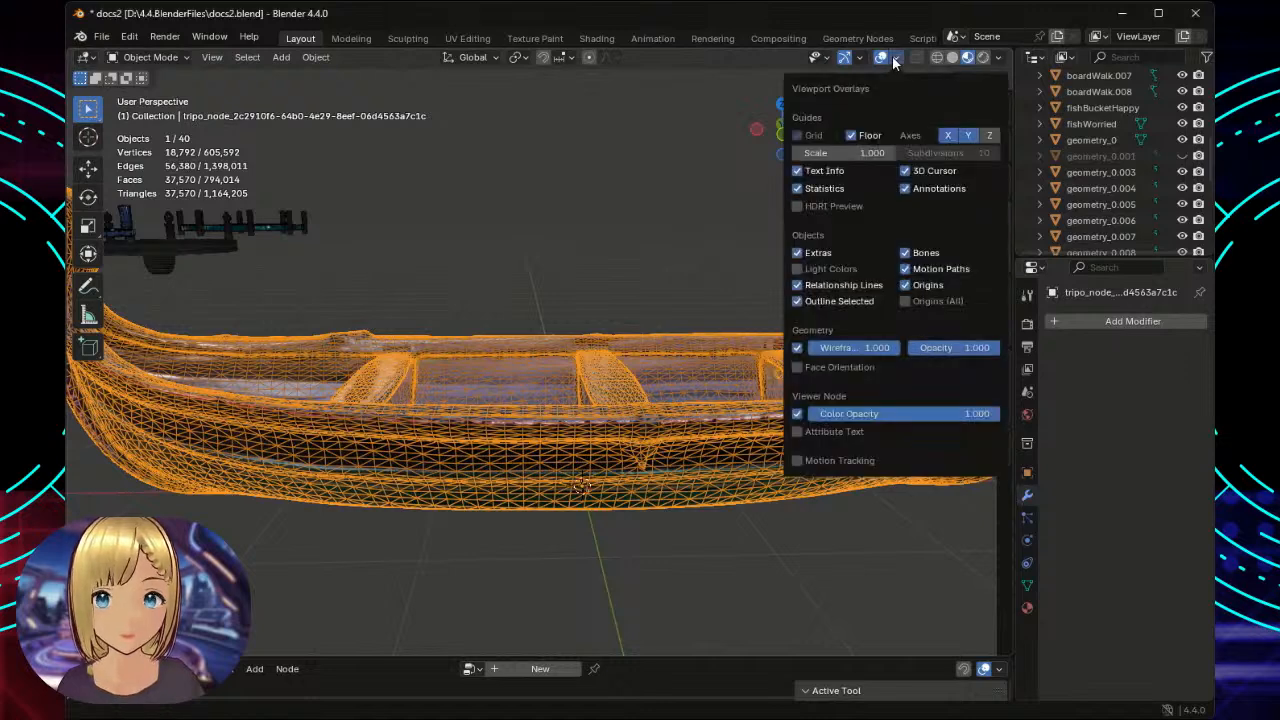
click(797, 348)
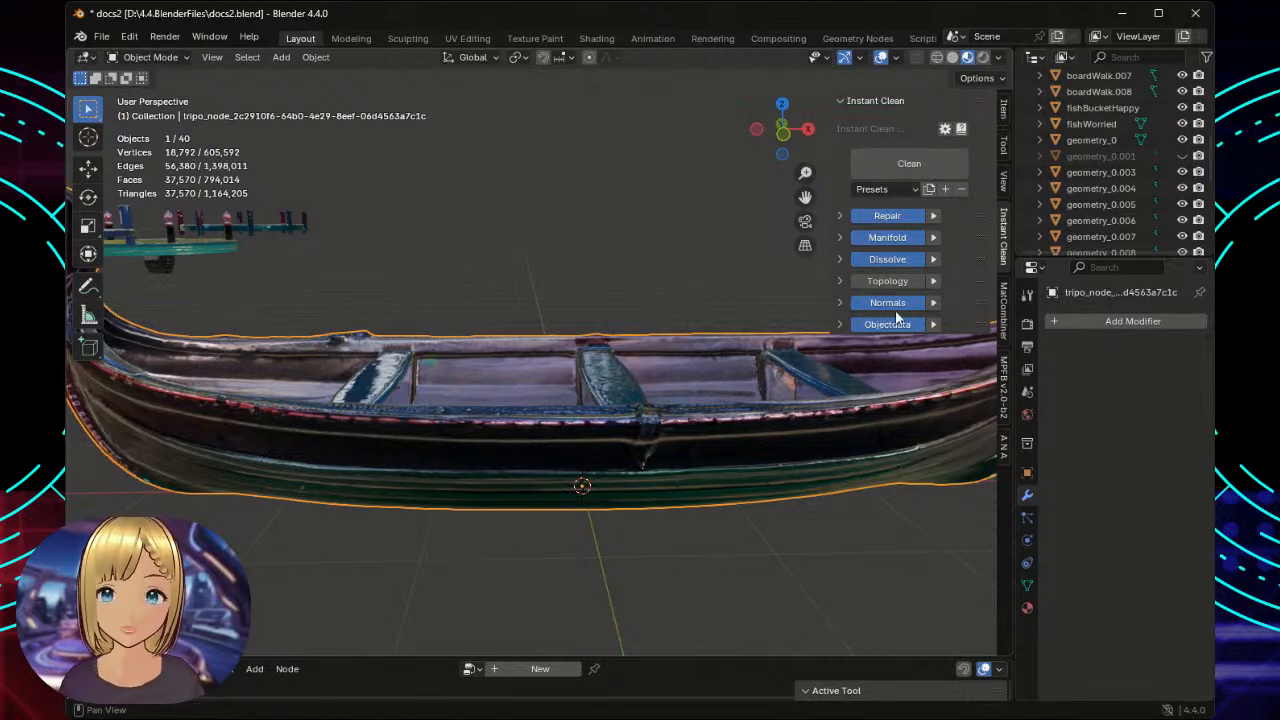
Try the full Instant Clean on the boat, return to Object Mode and remove the empty geometry nodes modifier.
click(880, 169)
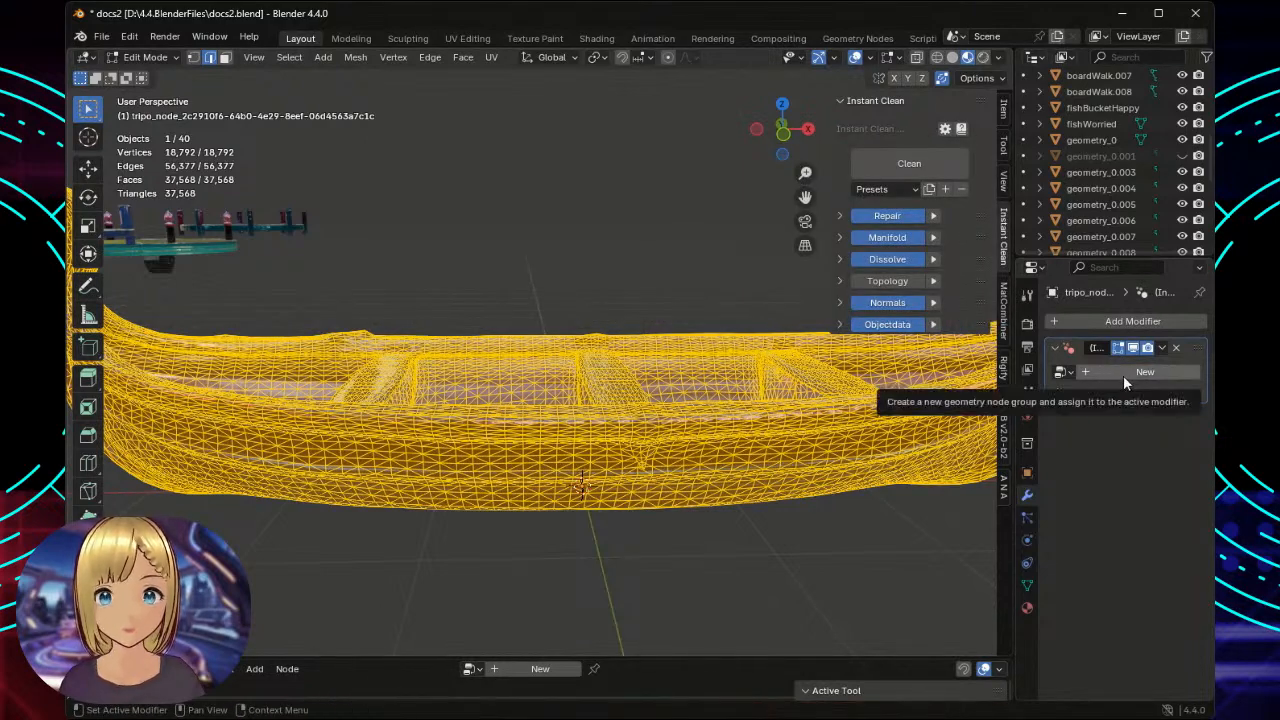
click(630, 268)
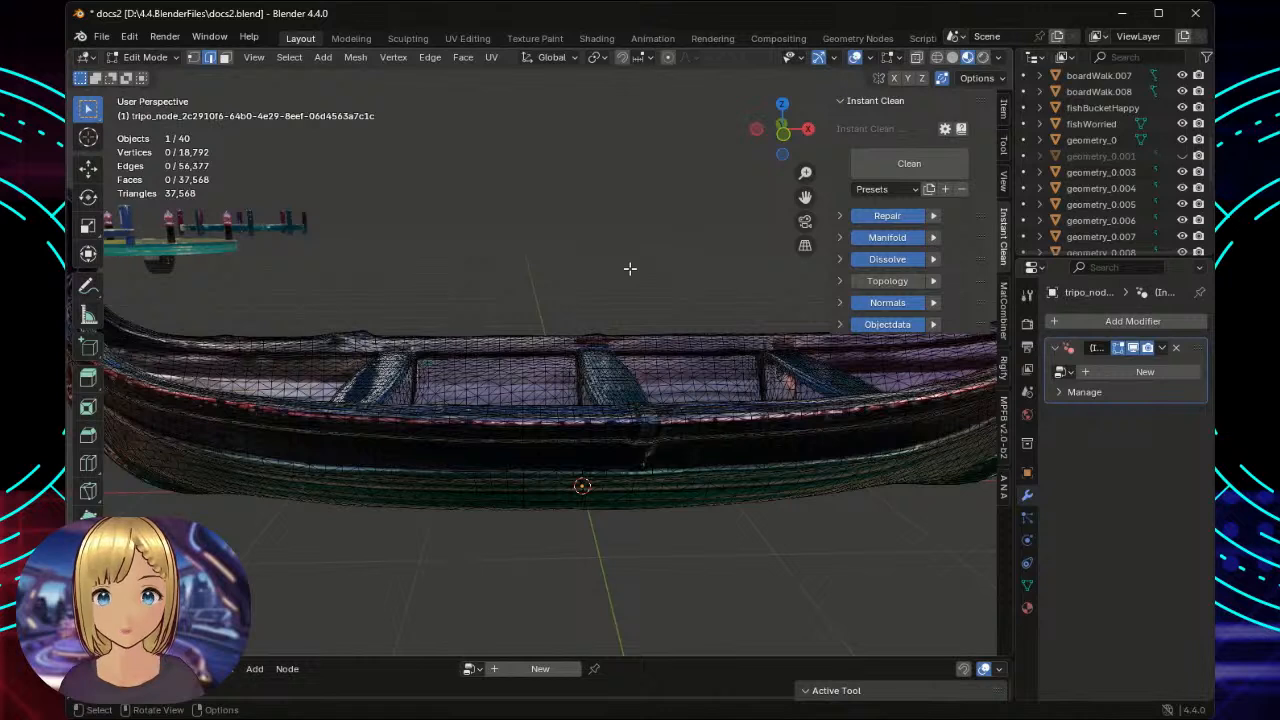
click(868, 58)
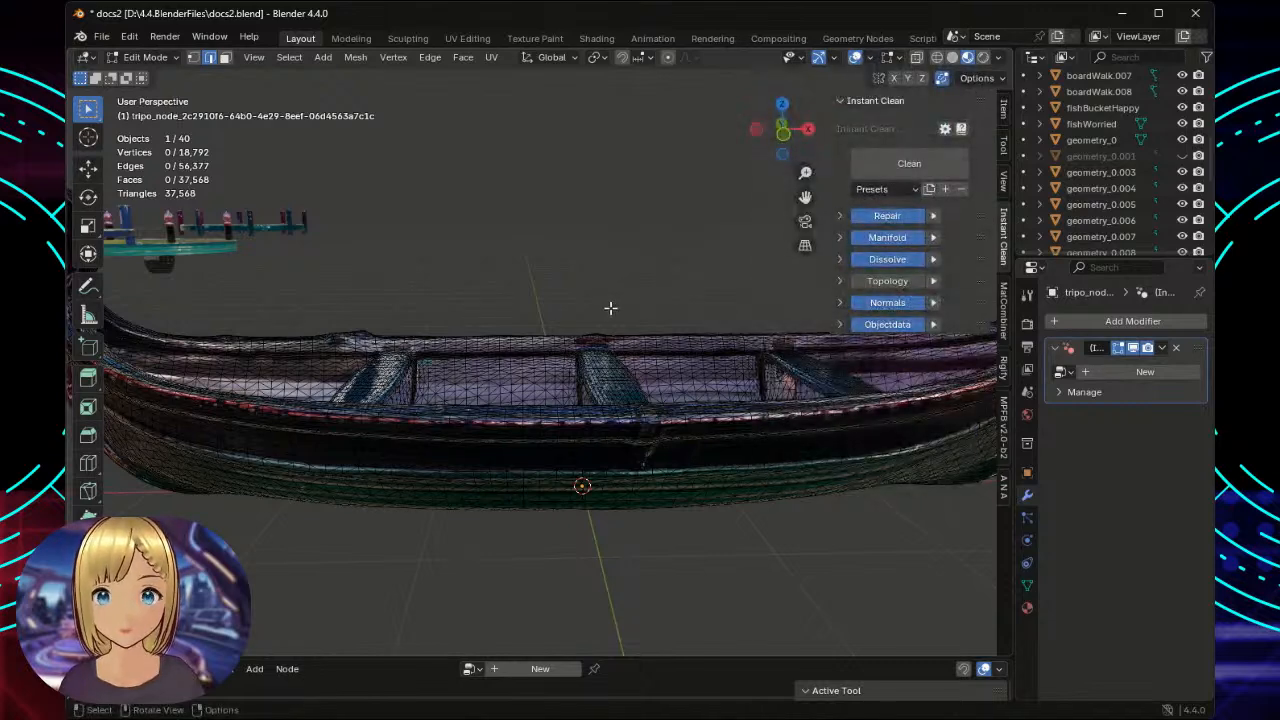
click(160, 59)
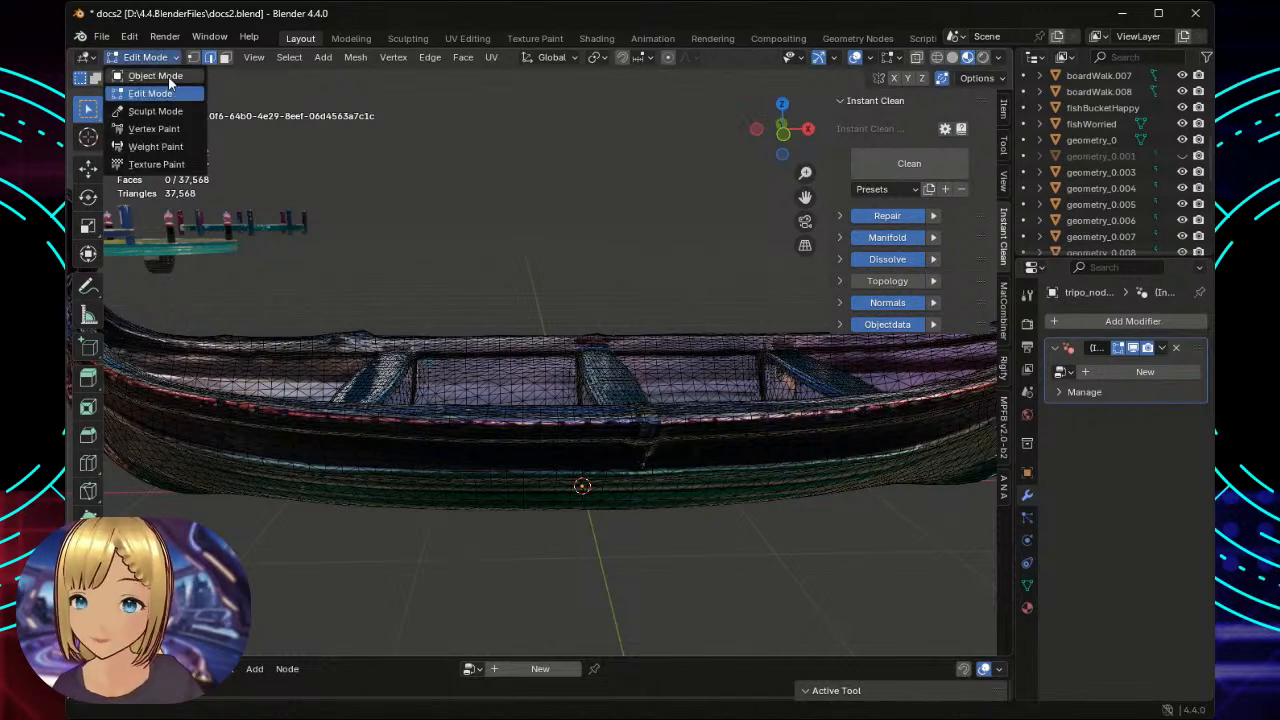
click(160, 76)
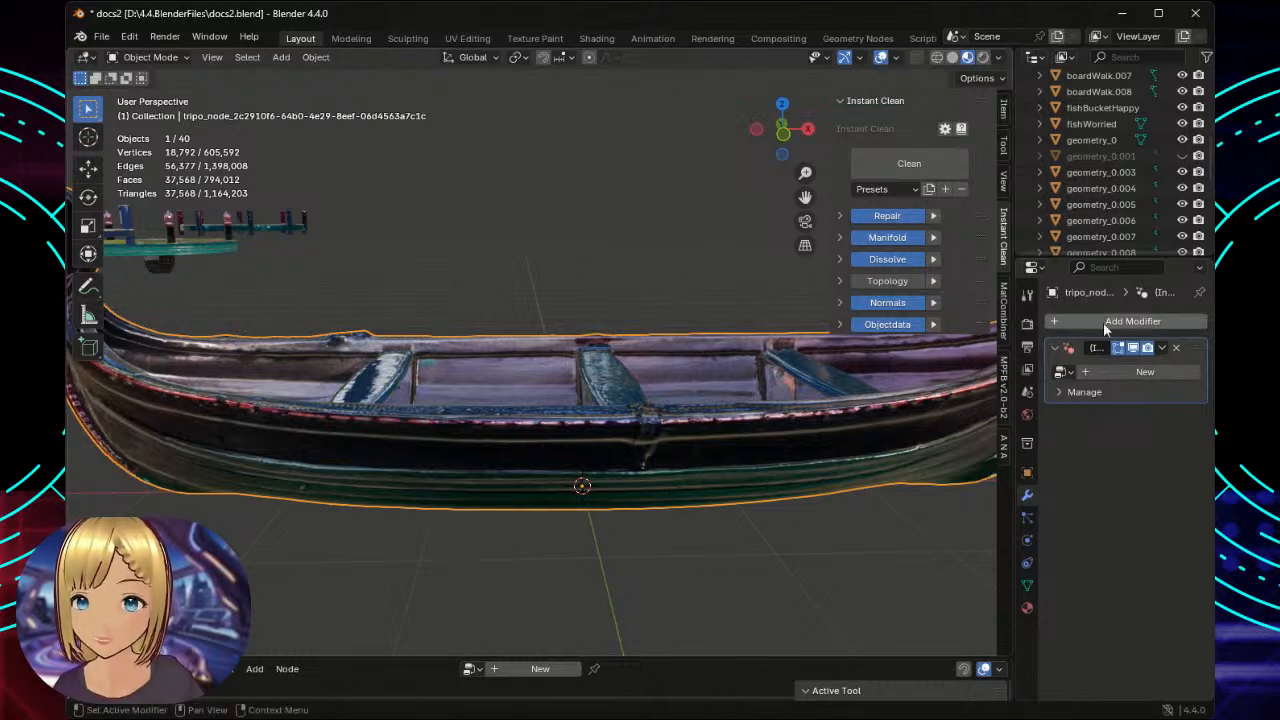
click(1176, 348)
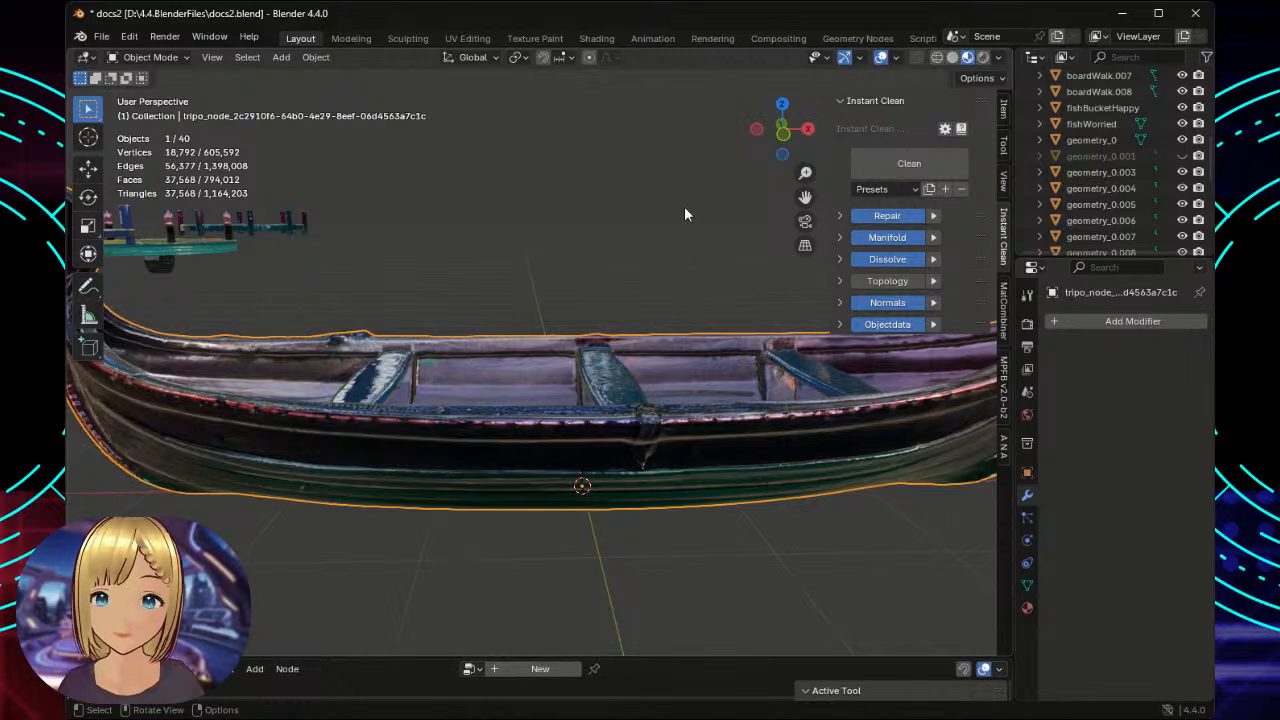
Run the full Instant Clean on the boat with Repair, Manifold, Dissolve, Normals and Objectdata enabled.
scroll(684, 208, down, 3)
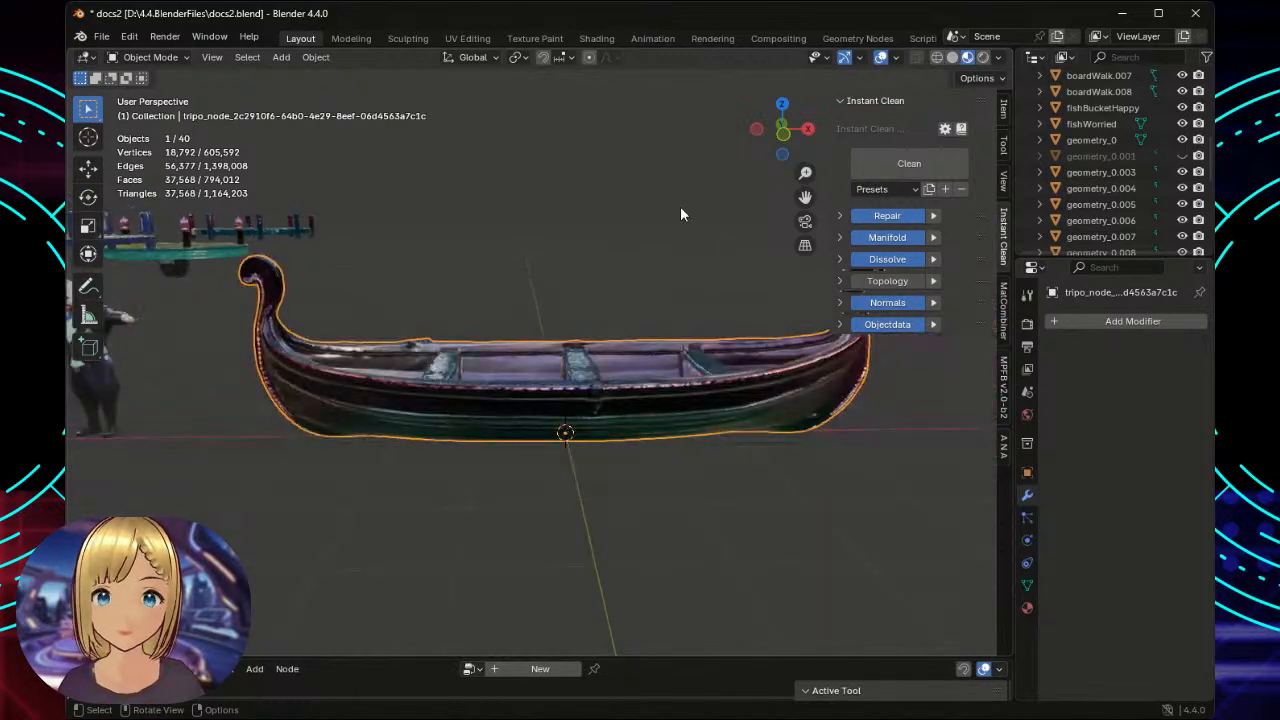
scroll(680, 210, up, 2)
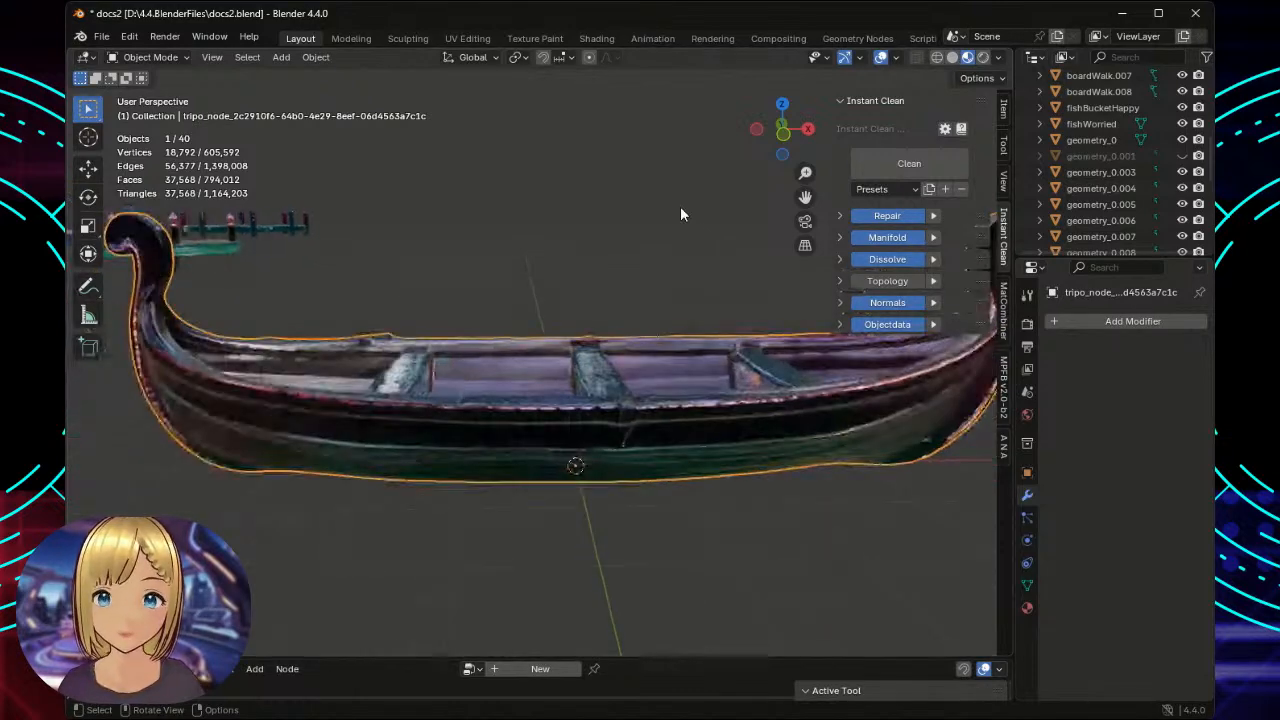
scroll(680, 210, up, 2)
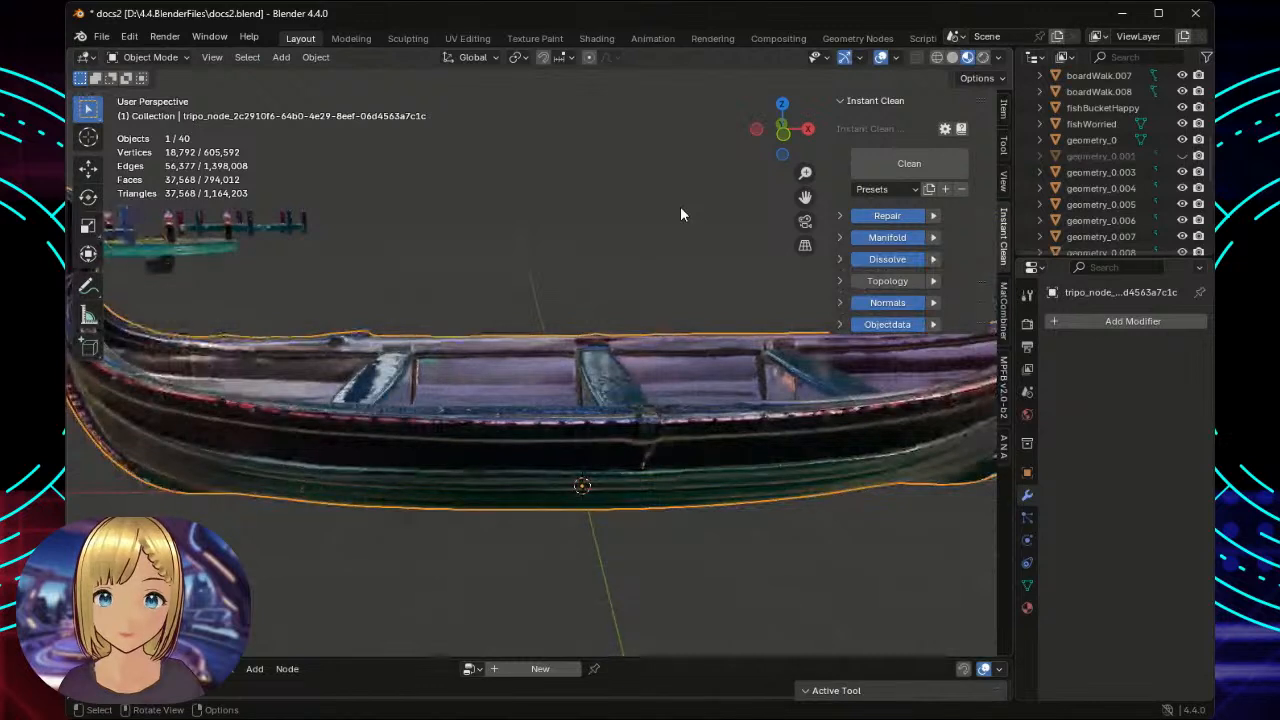
click(901, 163)
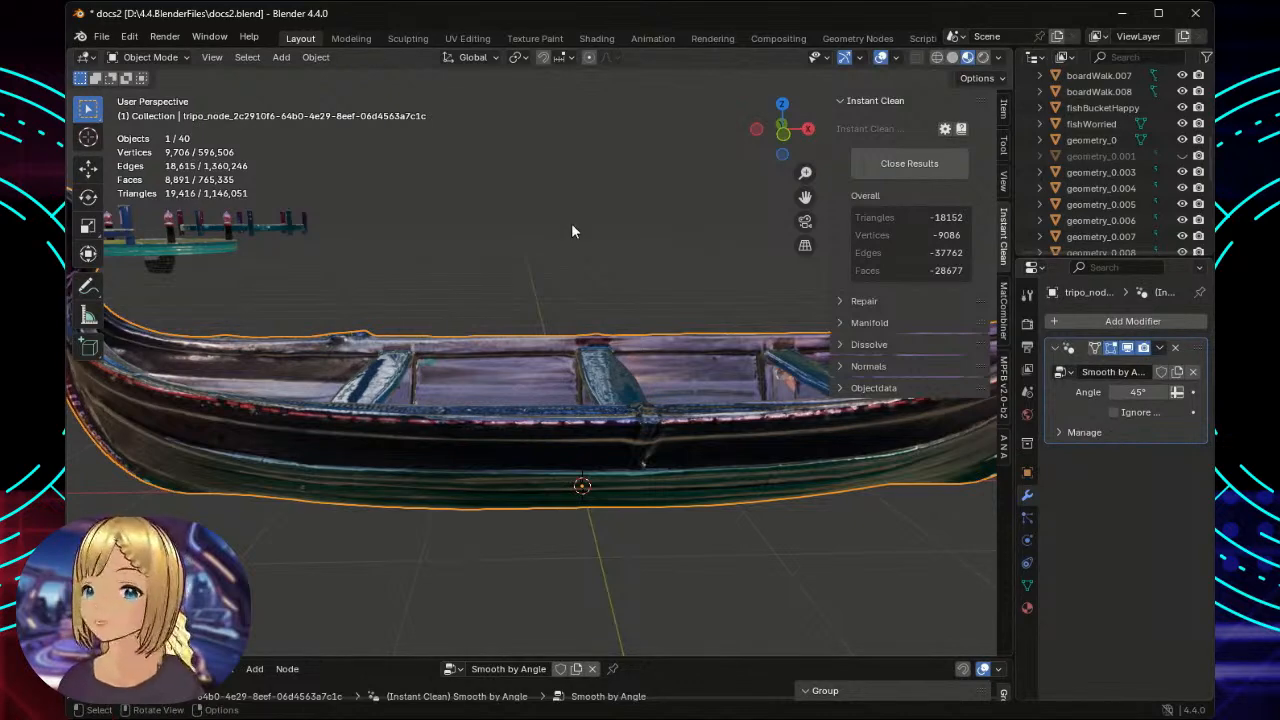
Examine the cleaned boat's seats, hull sides and prow for shading or surface damage.
scroll(621, 347, up, 6)
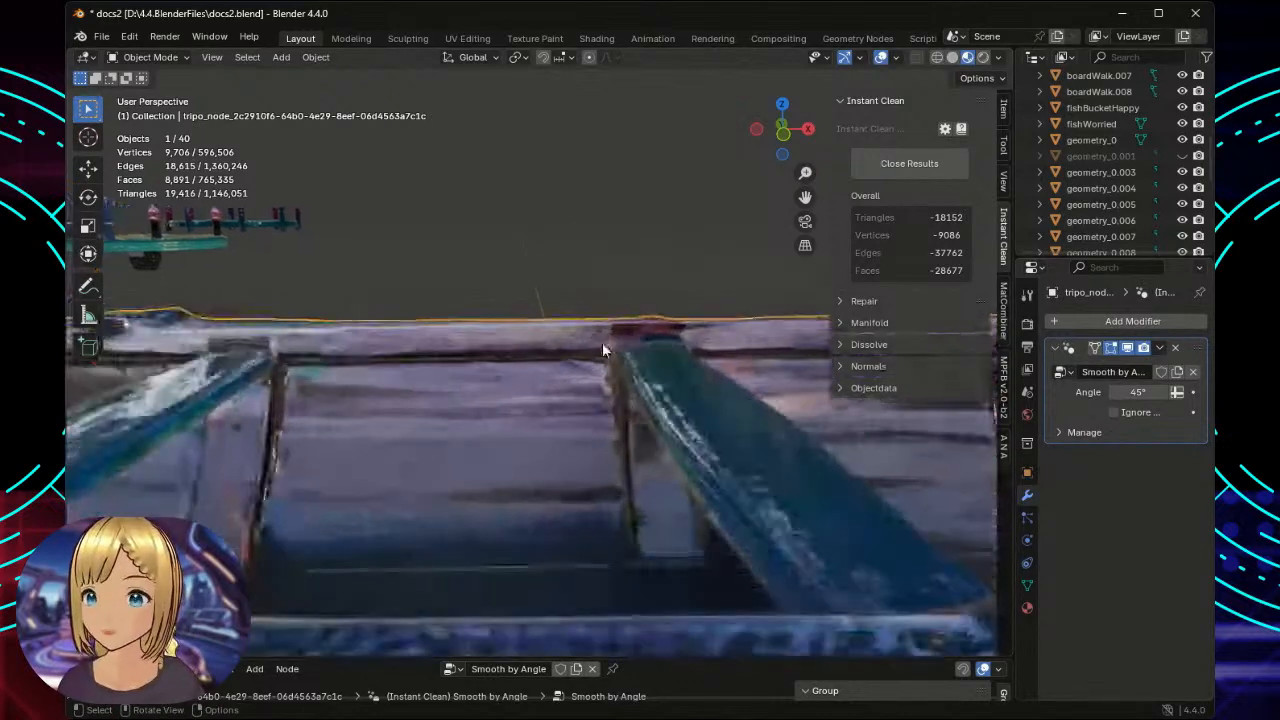
scroll(602, 343, down, 4)
middle_drag(651, 451, 278, 437)
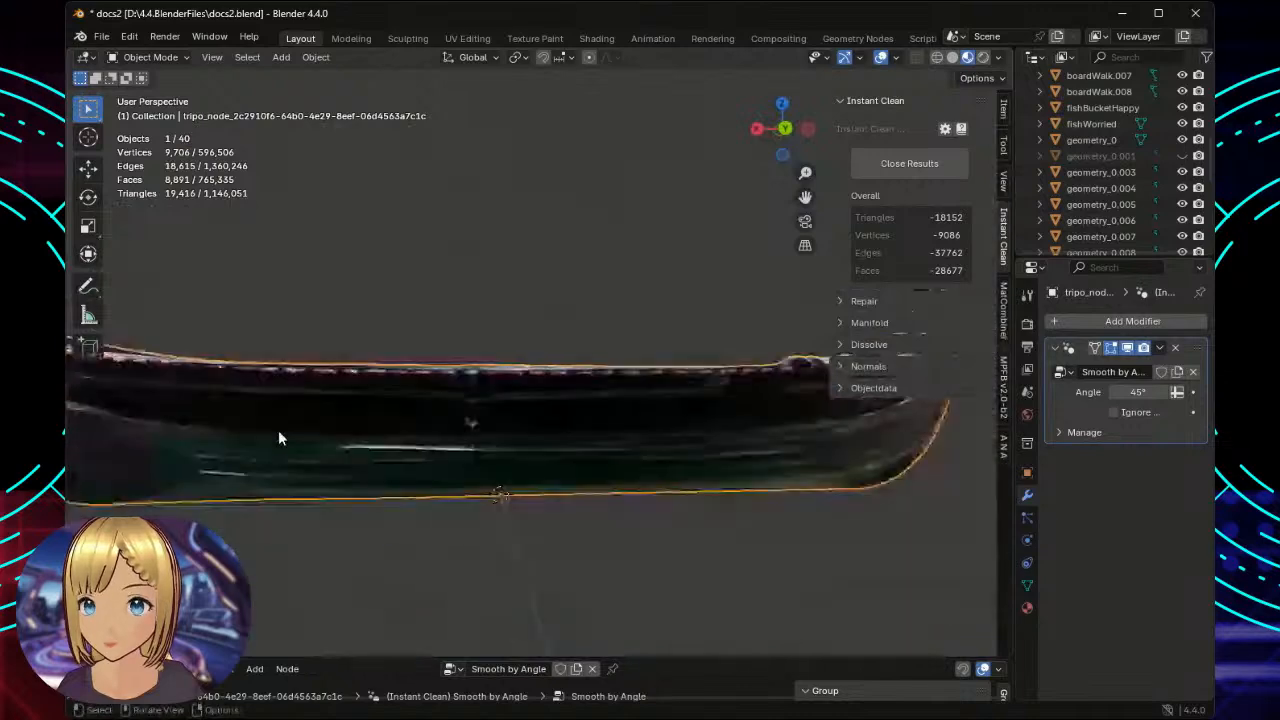
scroll(573, 430, down, 5)
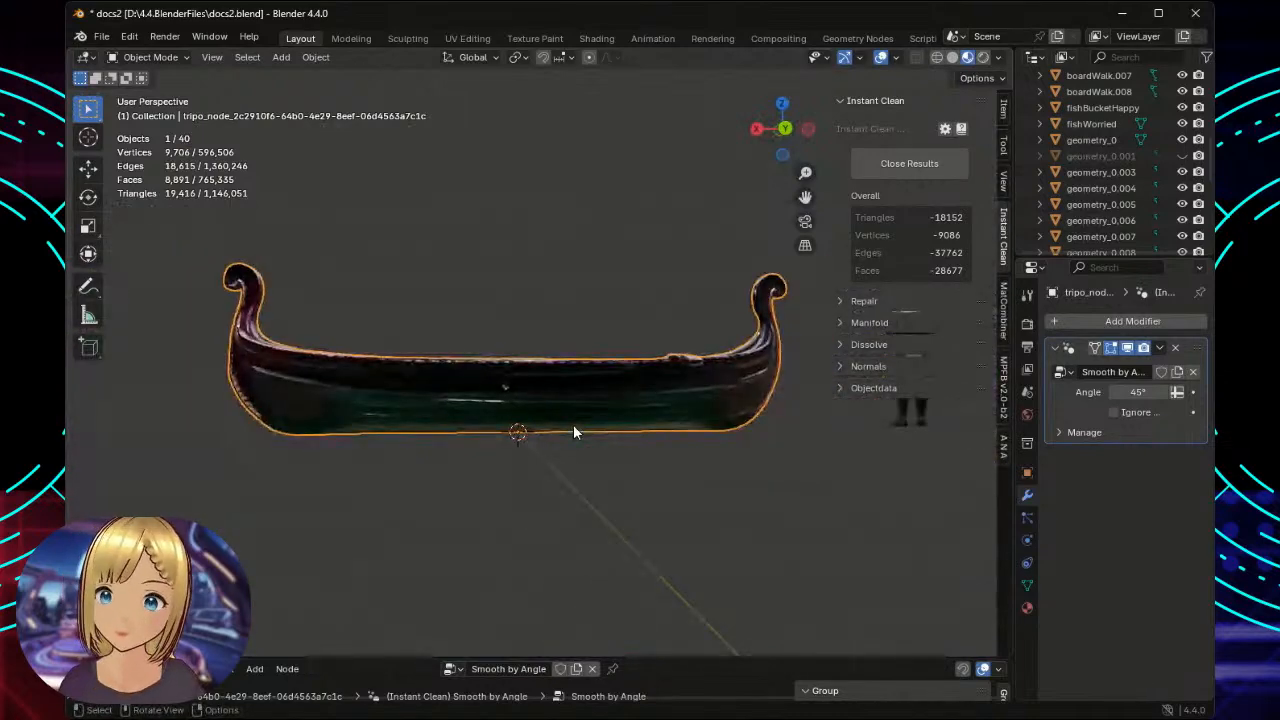
scroll(573, 424, up, 1)
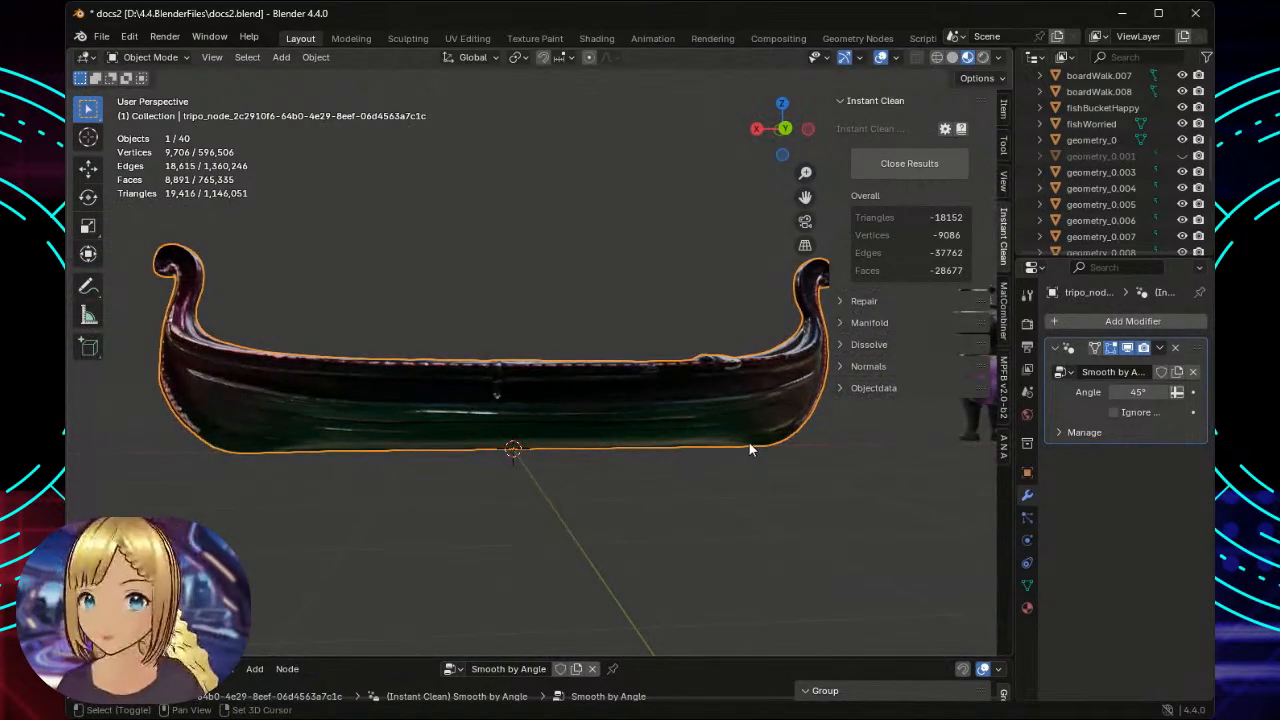
middle_drag(749, 448, 487, 476)
scroll(485, 480, up, 3)
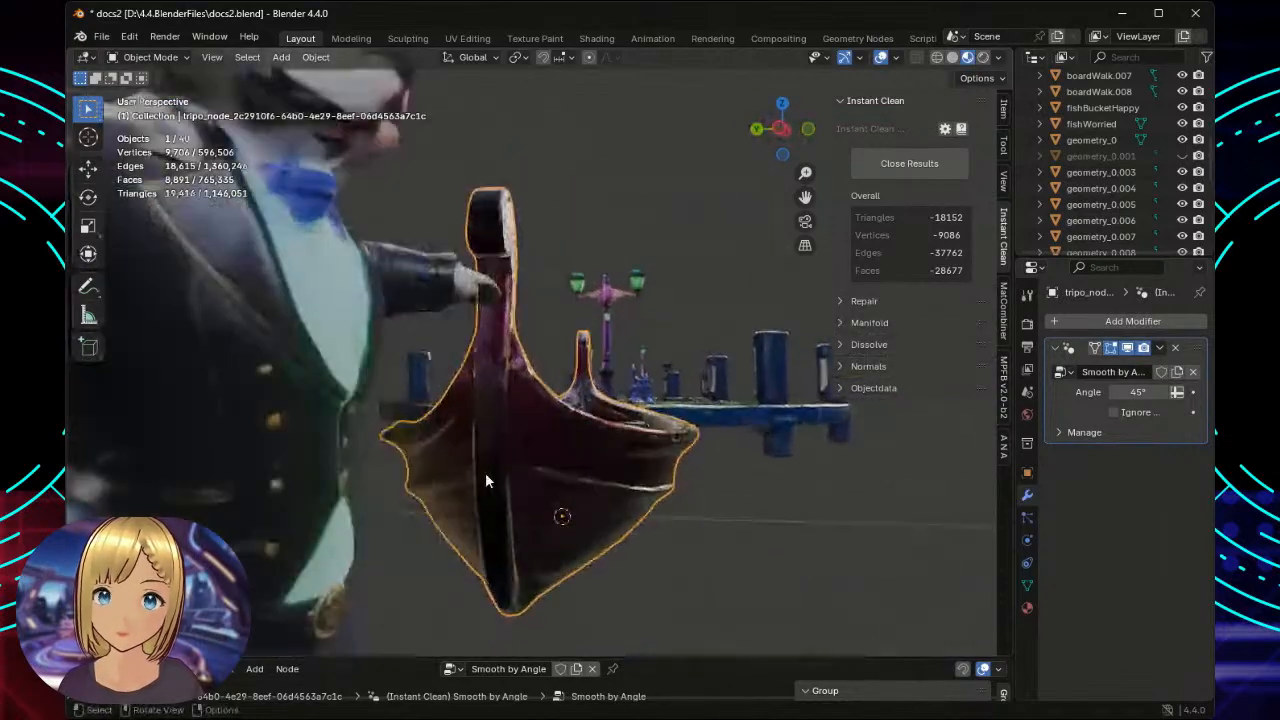
scroll(485, 480, up, 2)
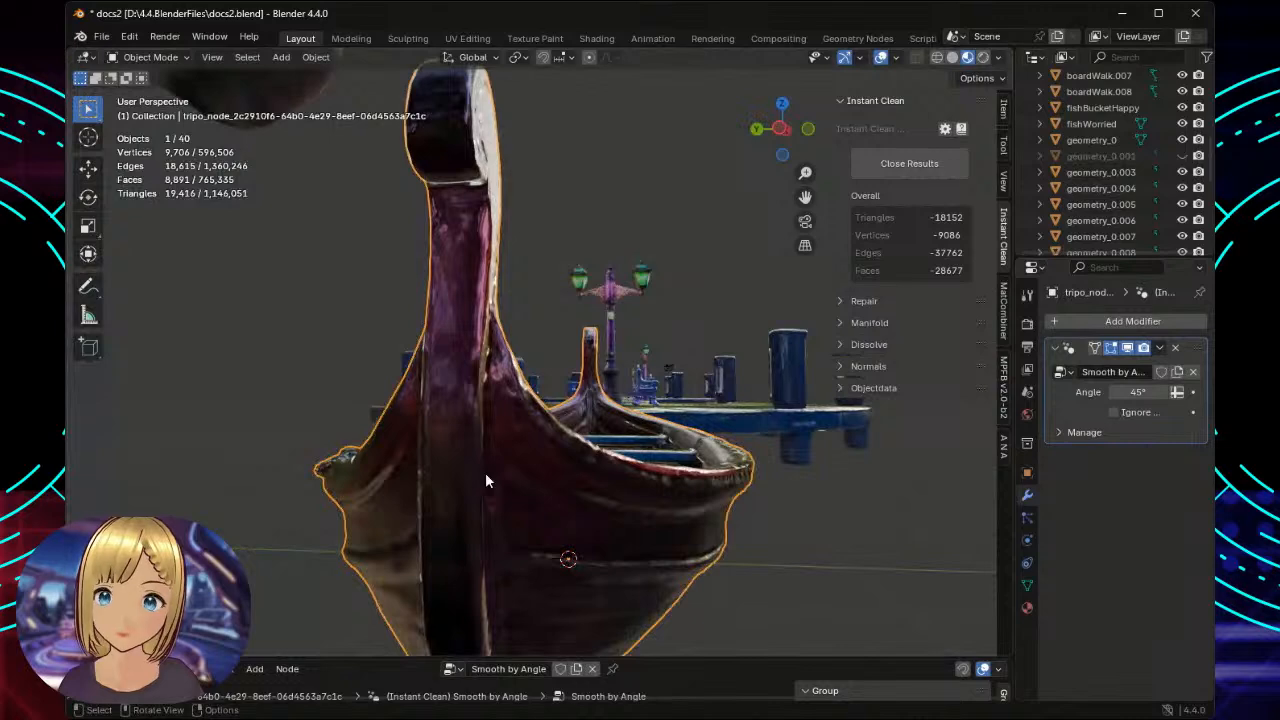
scroll(486, 479, down, 5)
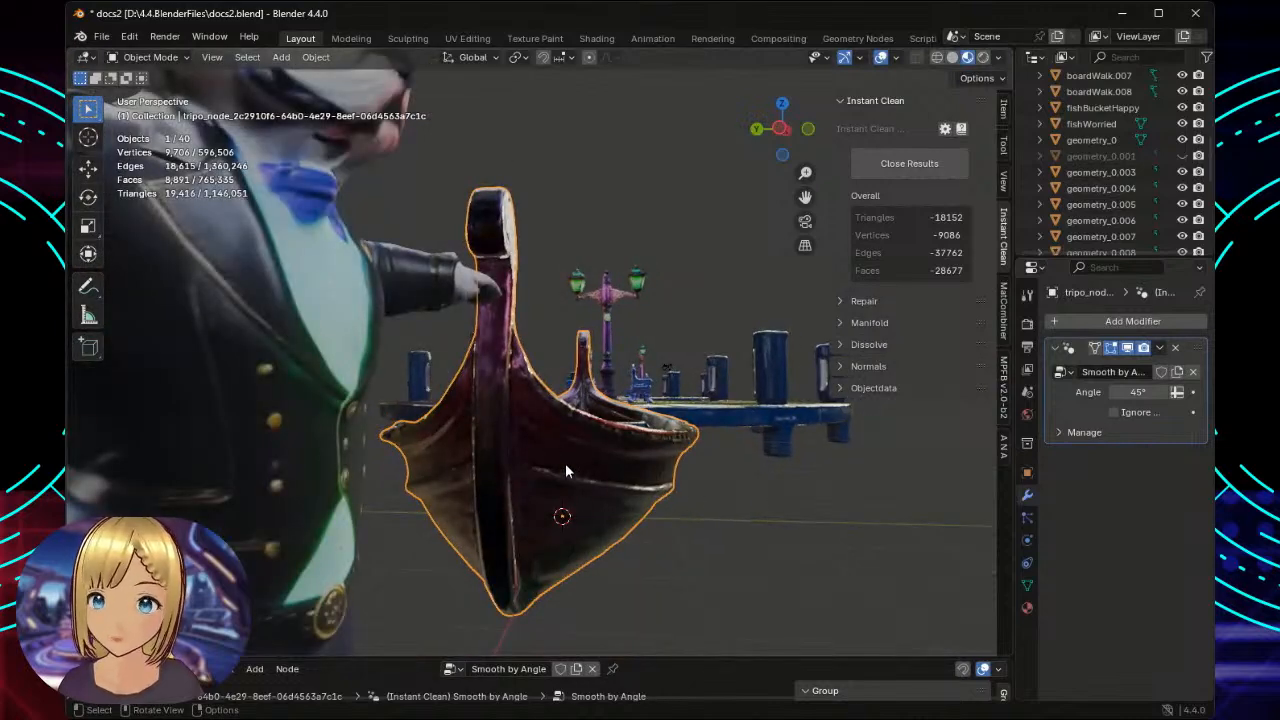
Apply Shade Smooth to the whole boat.
middle_drag(565, 463, 565, 463)
right_click(518, 447)
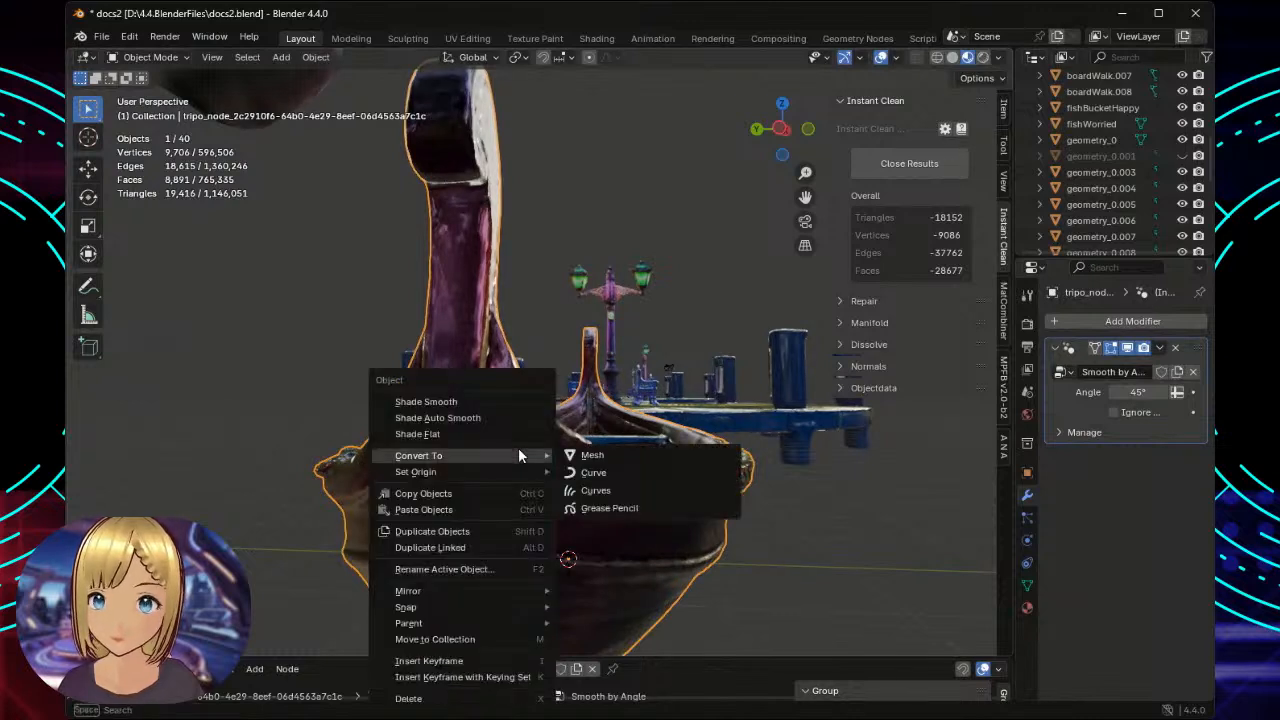
click(448, 405)
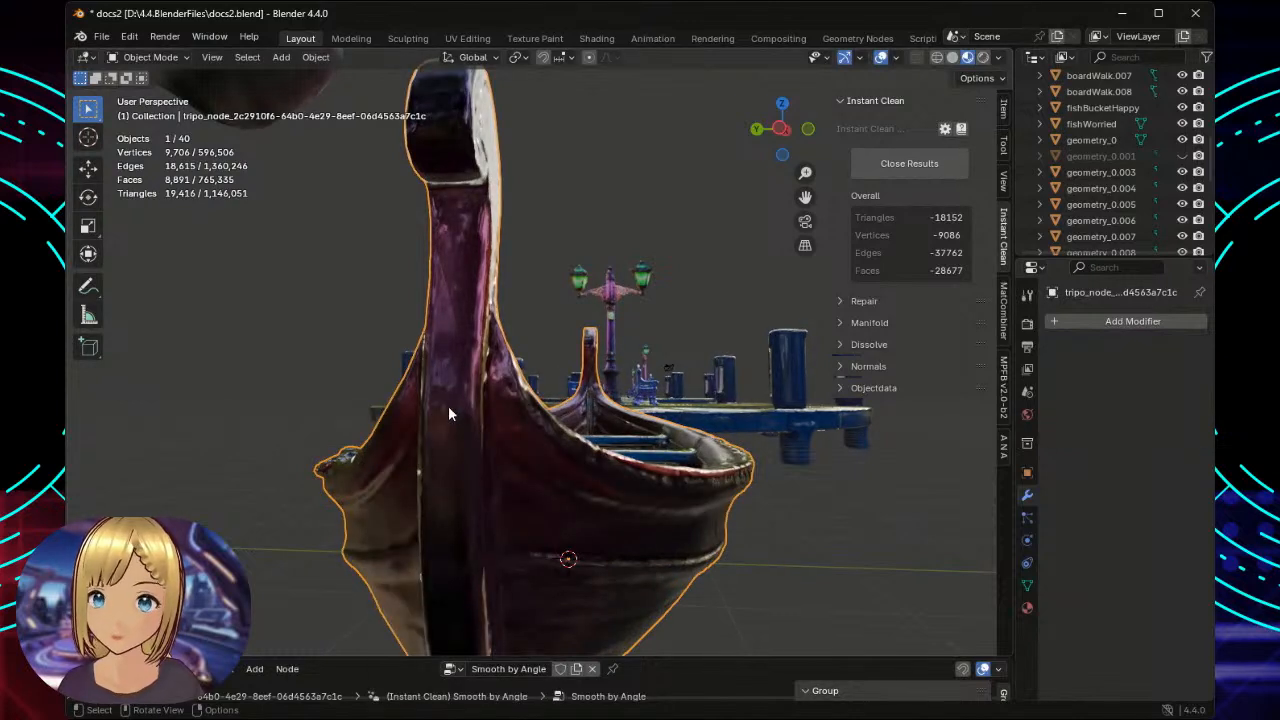
Examine the smooth-shaded boat all around, covering both curled ends, the hull sides, the rim and the seats.
middle_drag(832, 514, 677, 514)
scroll(673, 514, down, 5)
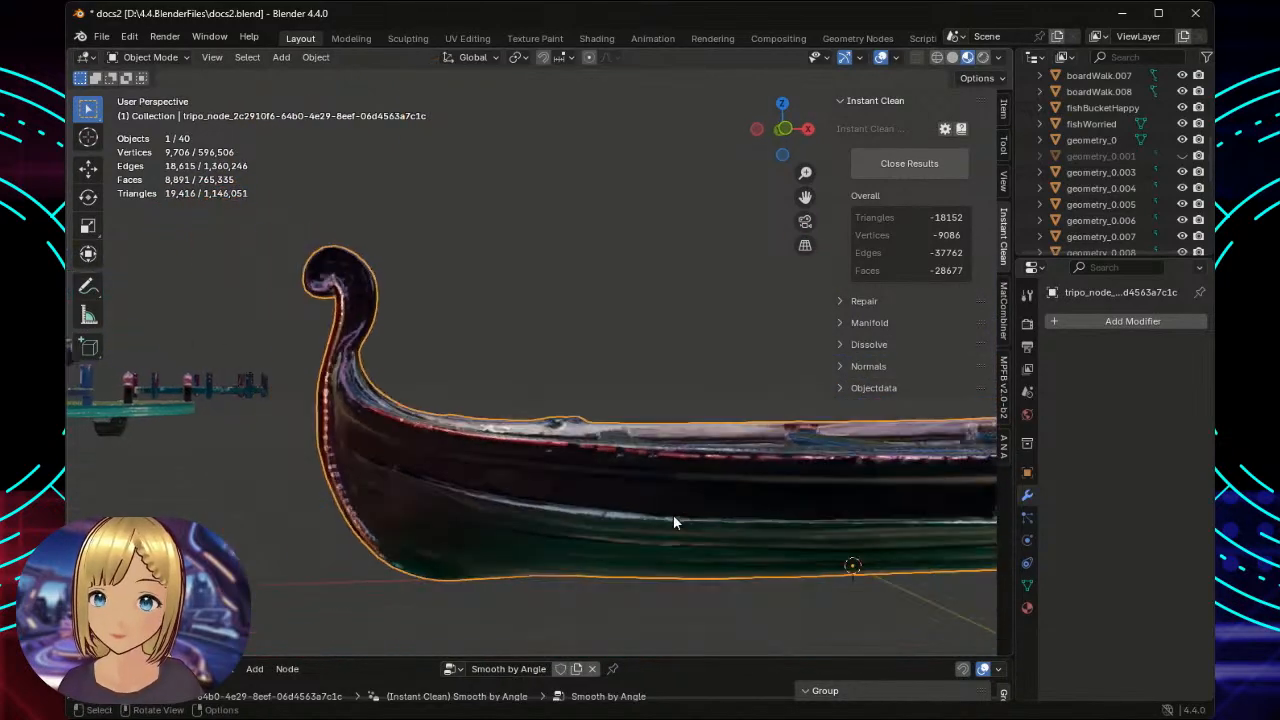
middle_drag(909, 478, 790, 476)
scroll(860, 481, down, 3)
scroll(860, 481, up, 3)
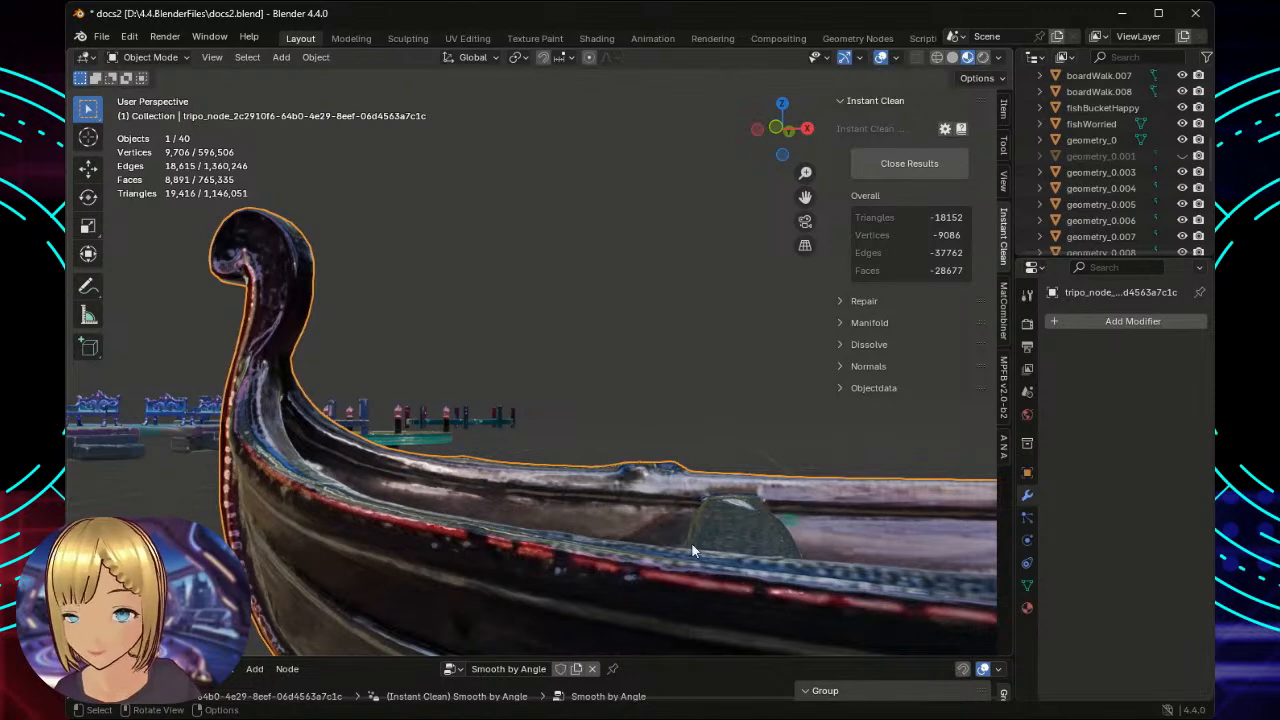
scroll(715, 536, down, 2)
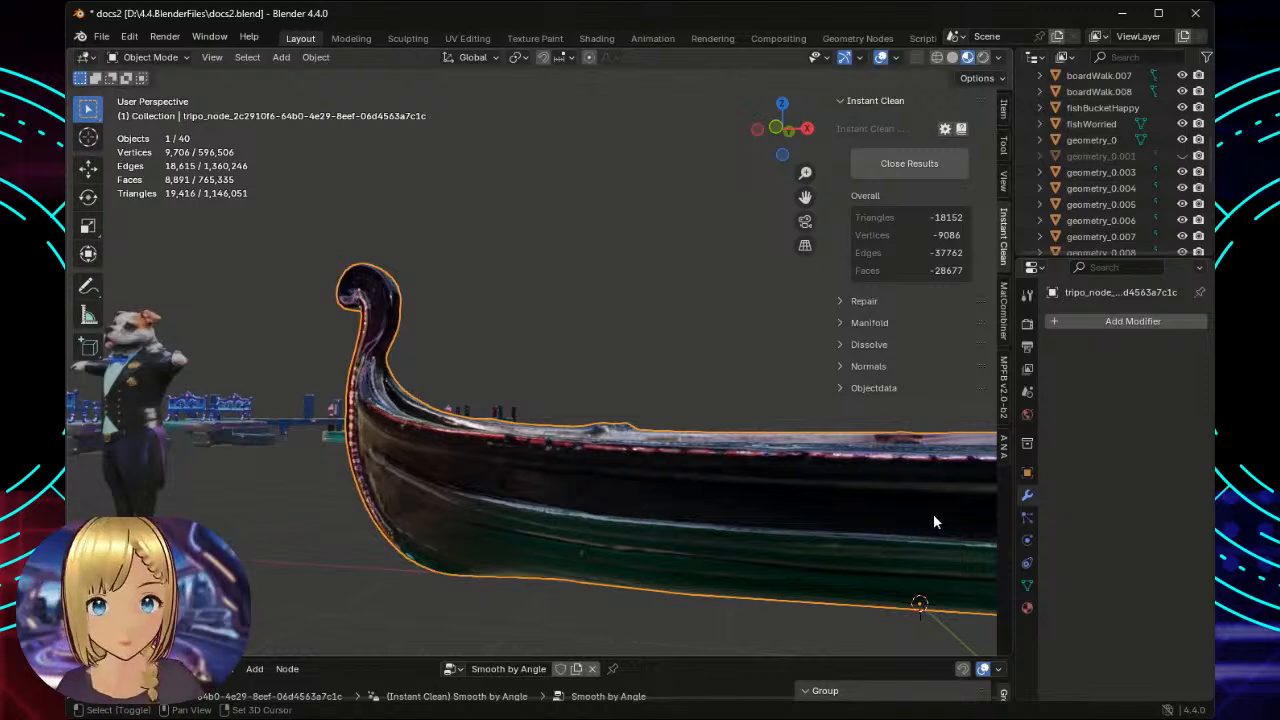
middle_drag(926, 523, 514, 543)
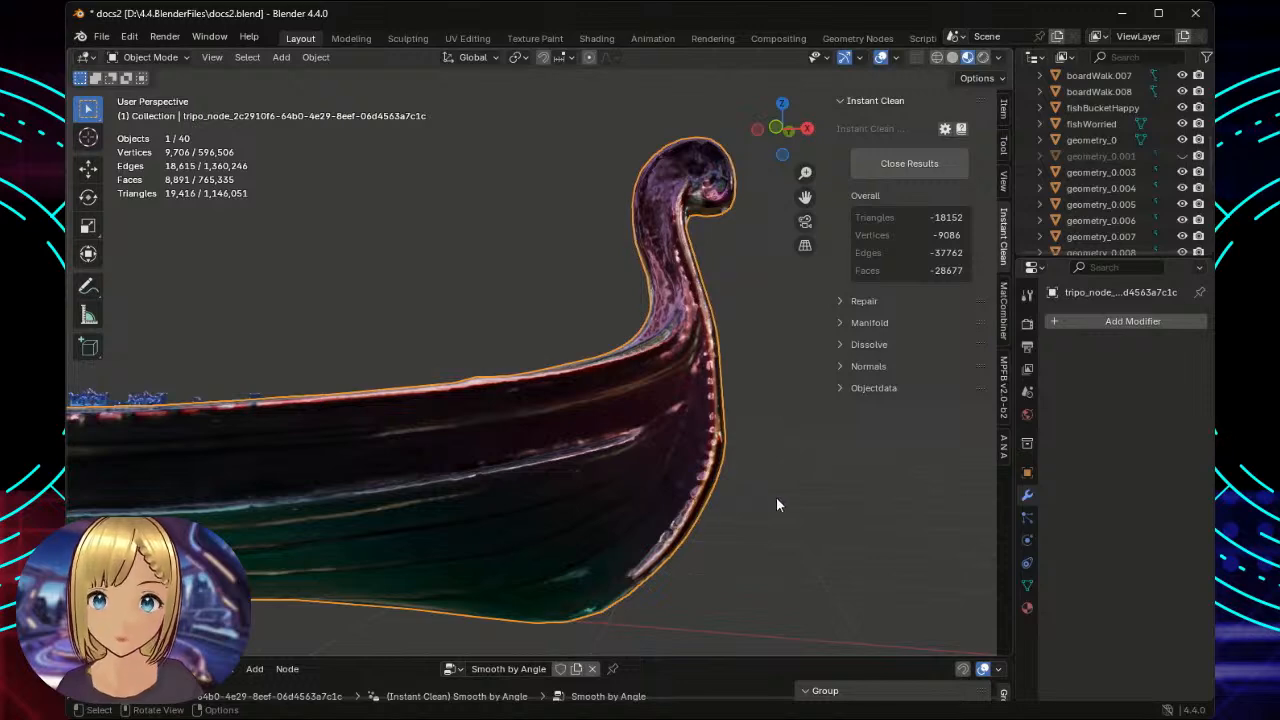
middle_drag(776, 497, 614, 535)
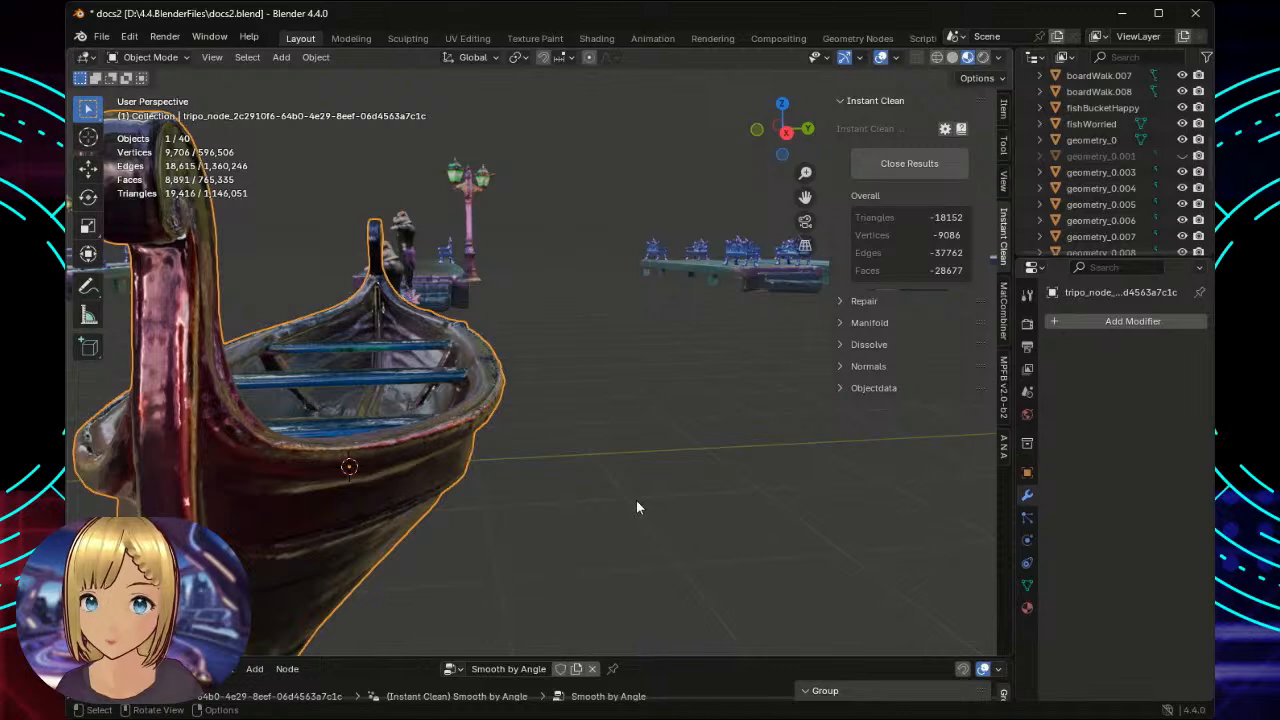
middle_drag(675, 503, 531, 508)
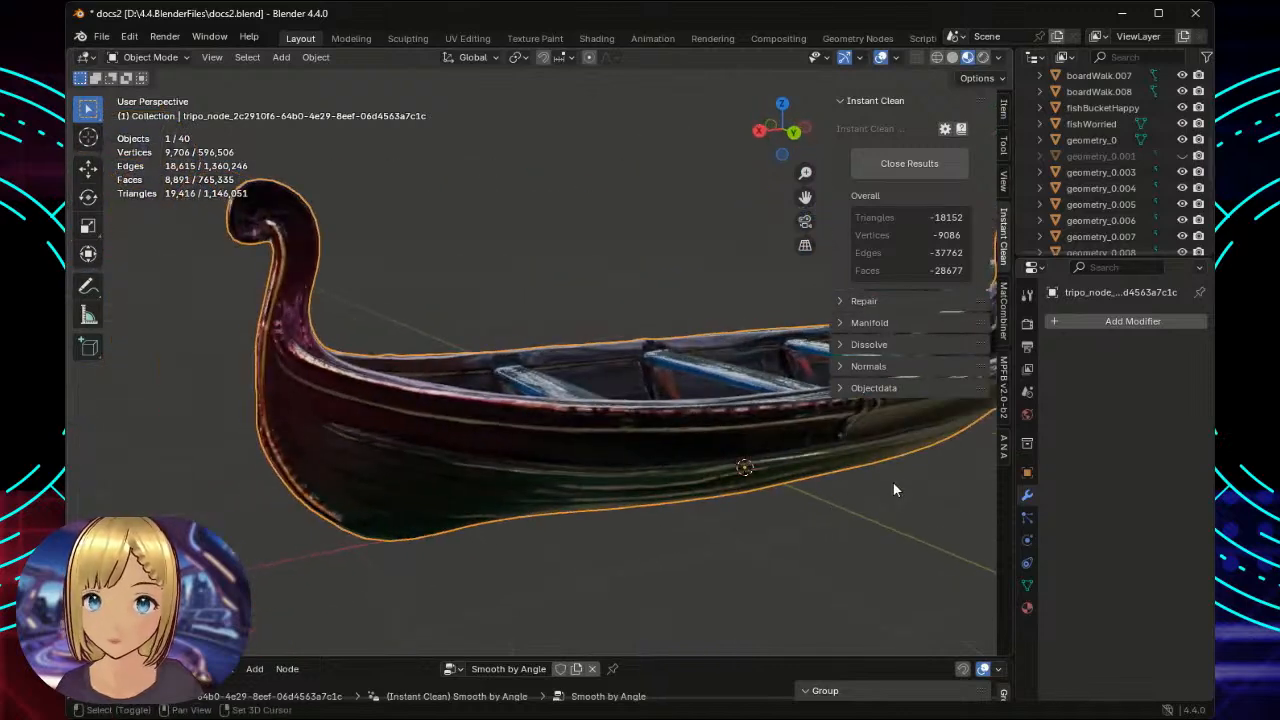
middle_drag(893, 485, 711, 488)
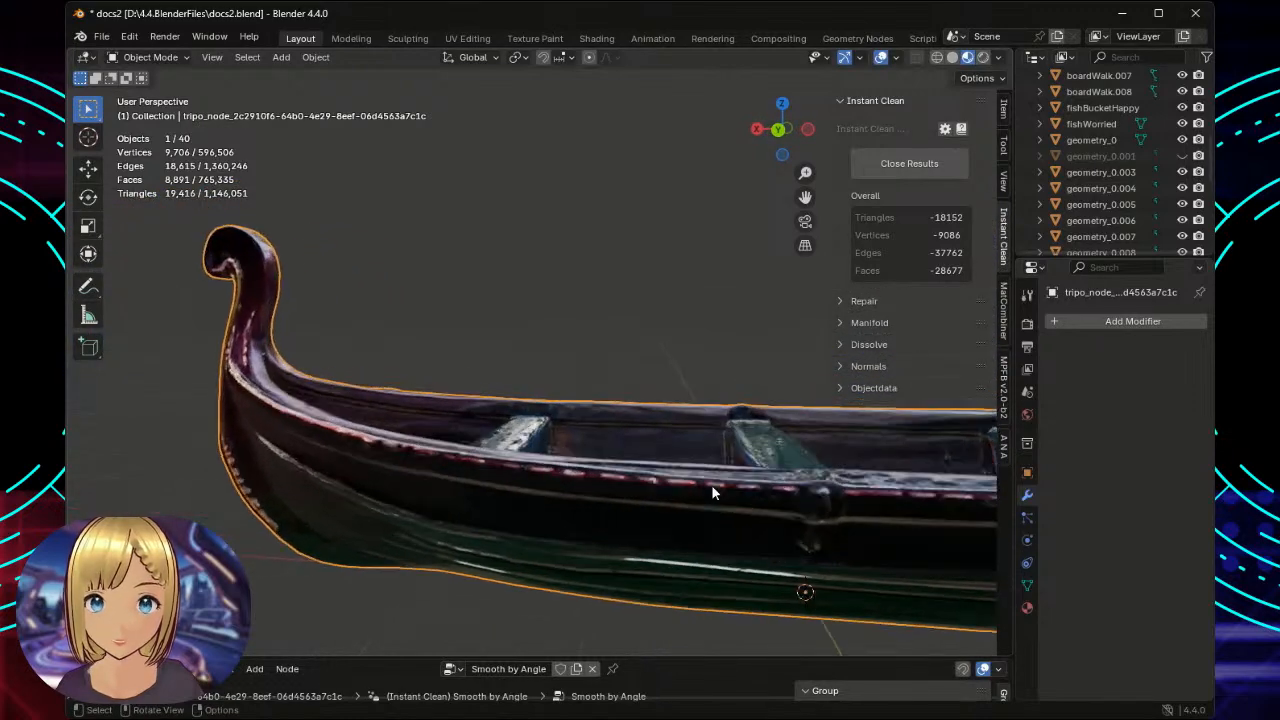
middle_drag(889, 521, 368, 496)
middle_drag(827, 495, 724, 577)
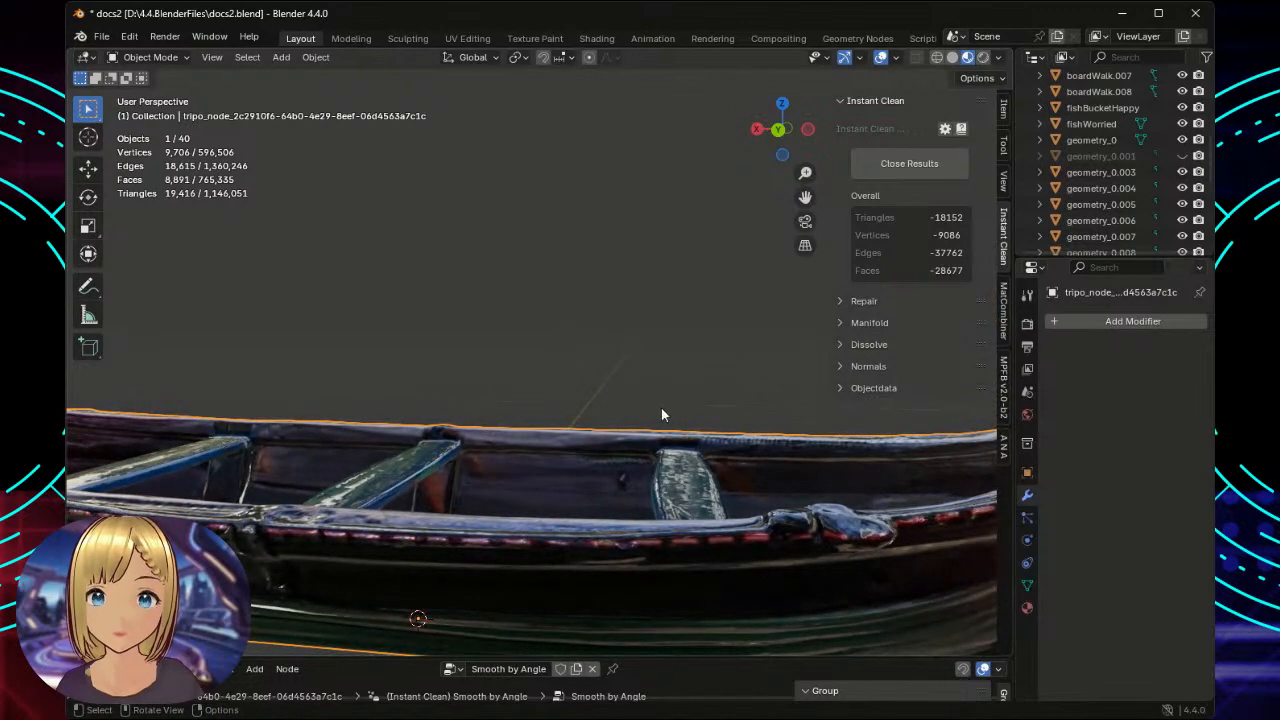
scroll(413, 444, down, 3)
middle_drag(348, 449, 325, 465)
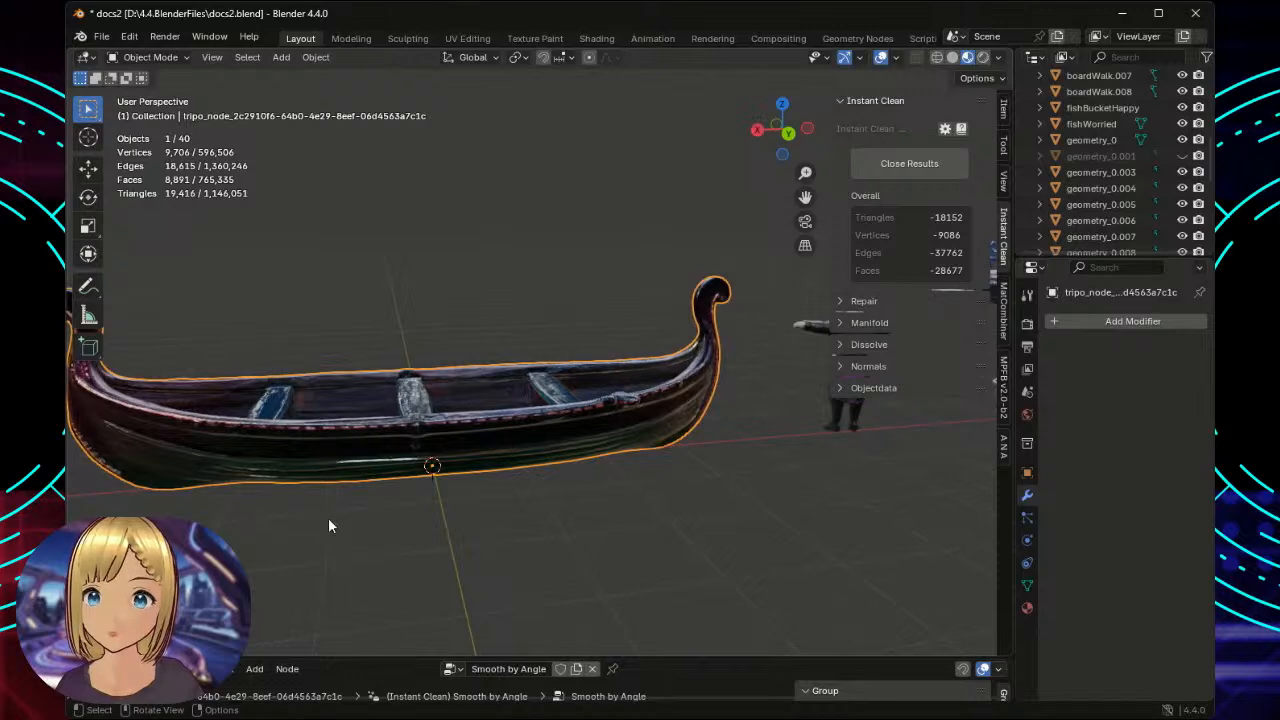
middle_drag(364, 322, 677, 318)
scroll(658, 336, down, 4)
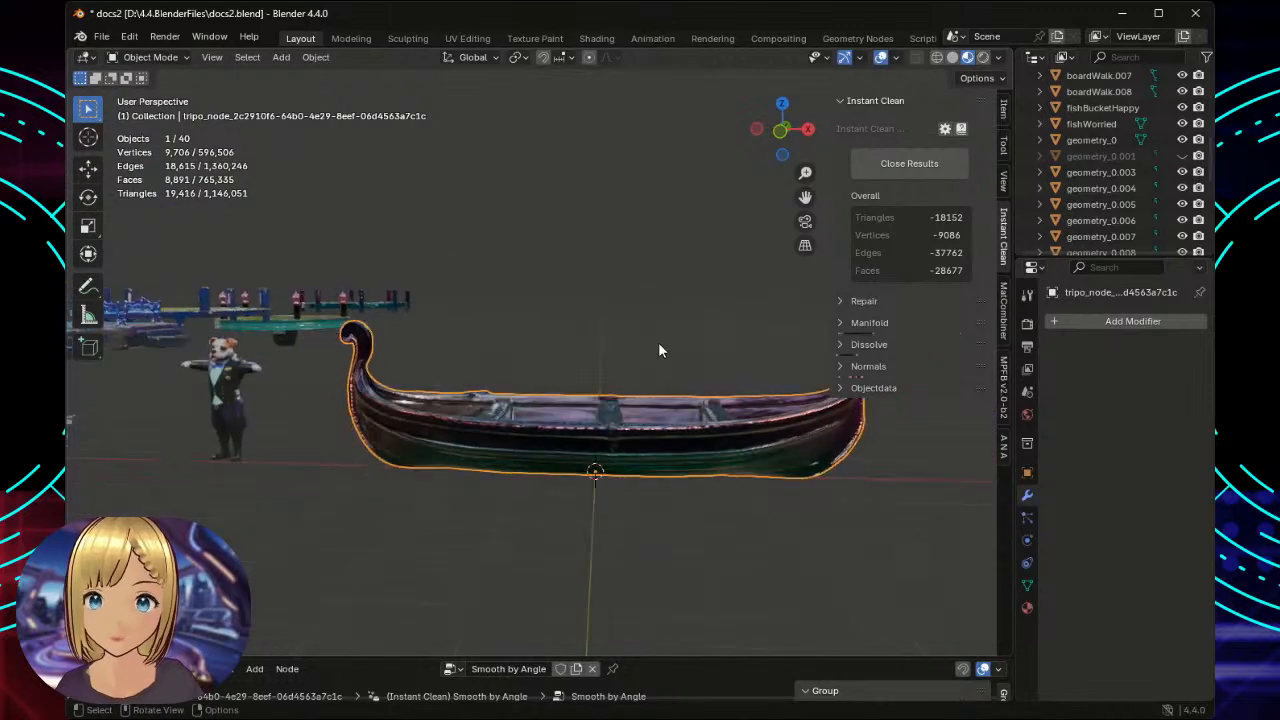
scroll(658, 342, up, 1)
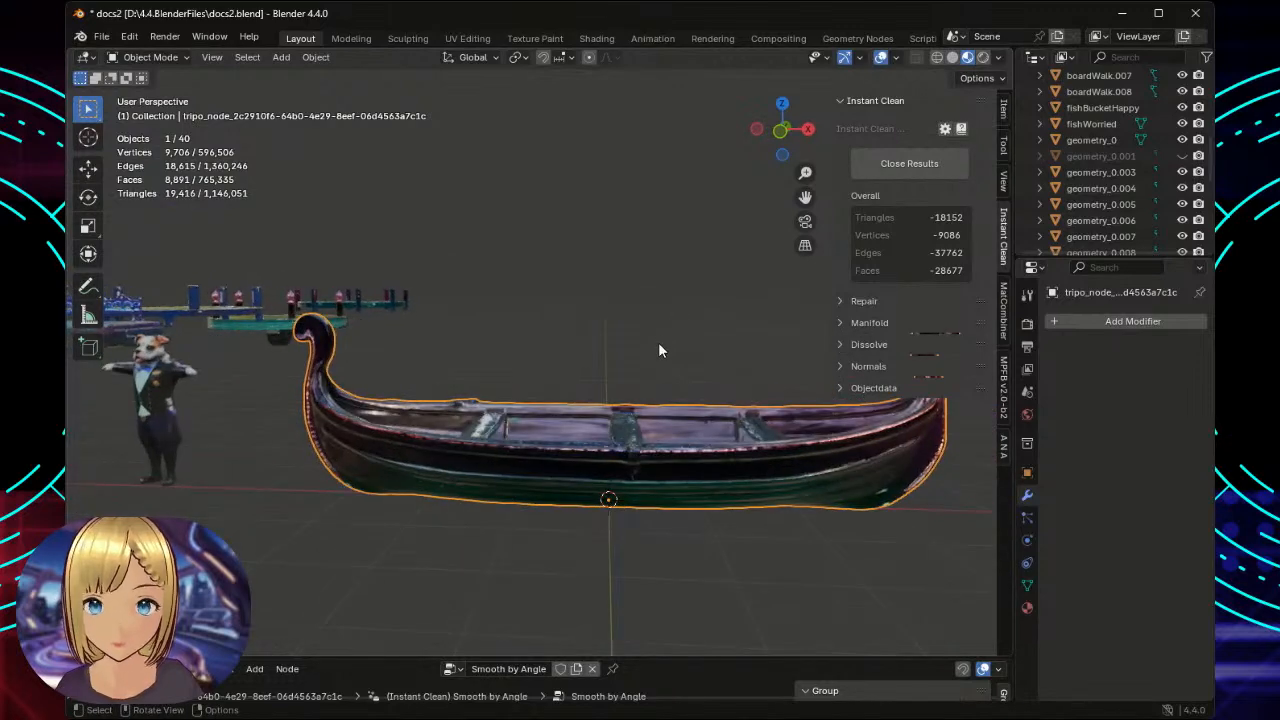
Close the Instant Clean results, hide the sidebar and view the whole boat beside the avatar.
click(885, 165)
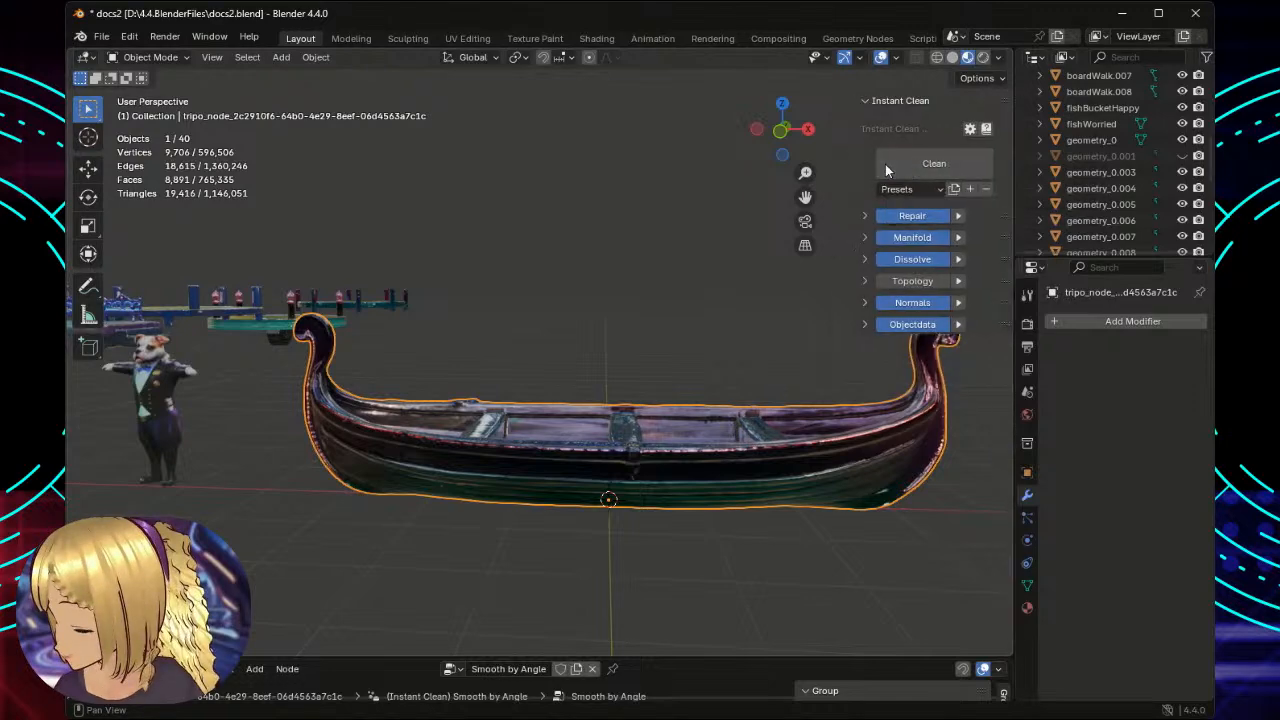
key(n)
scroll(640, 282, down, 5)
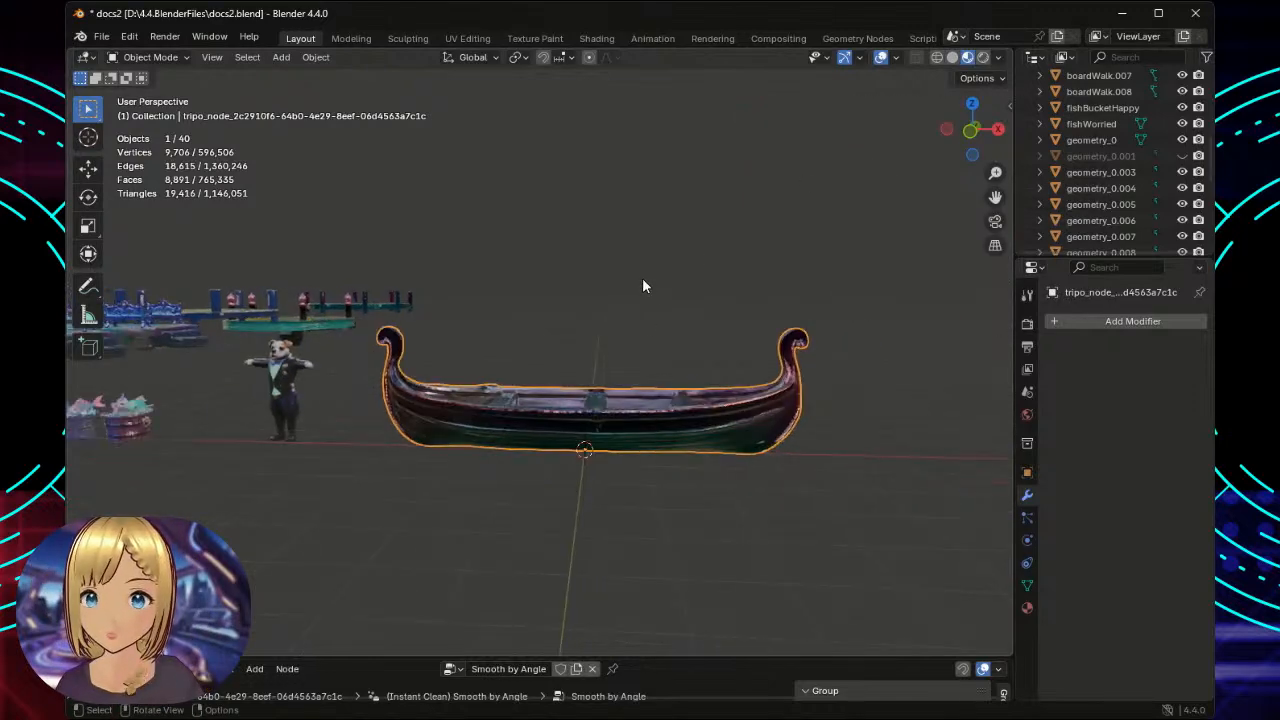
Run Instant Clean on the boat again with Repair, Manifold, Dissolve, Normals and Objectdata enabled.
click(636, 279)
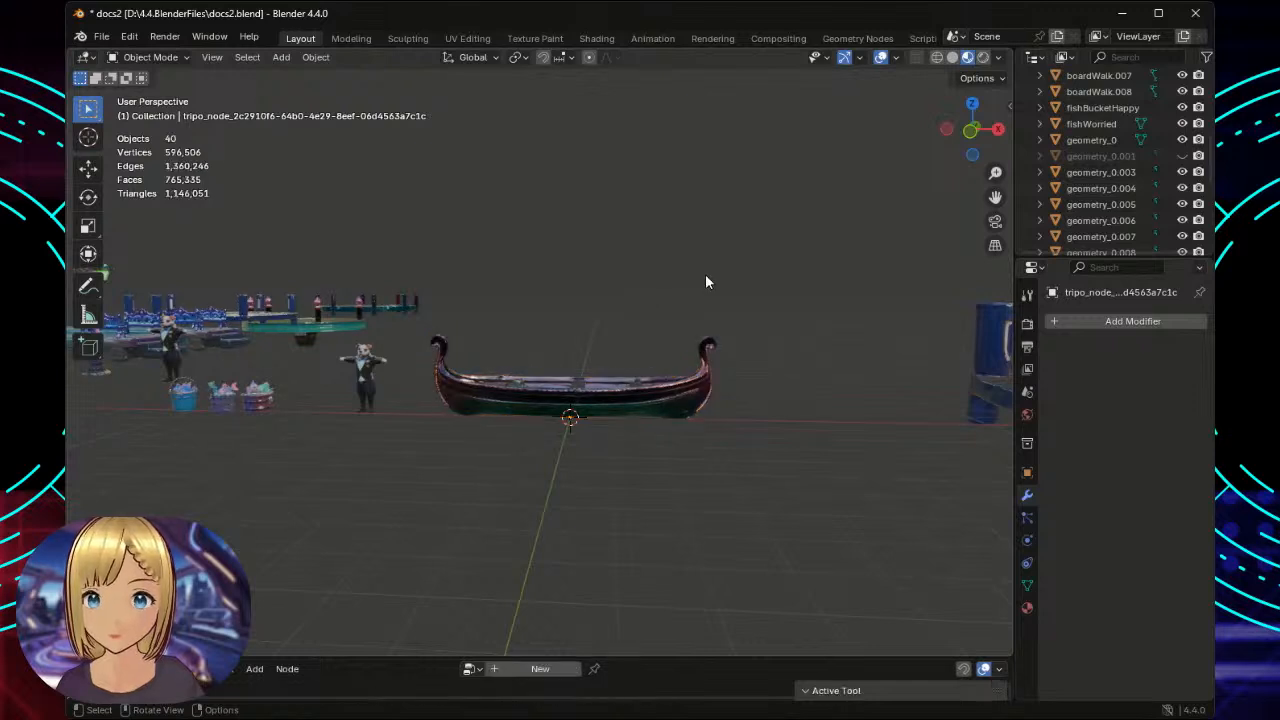
scroll(705, 274, down, 5)
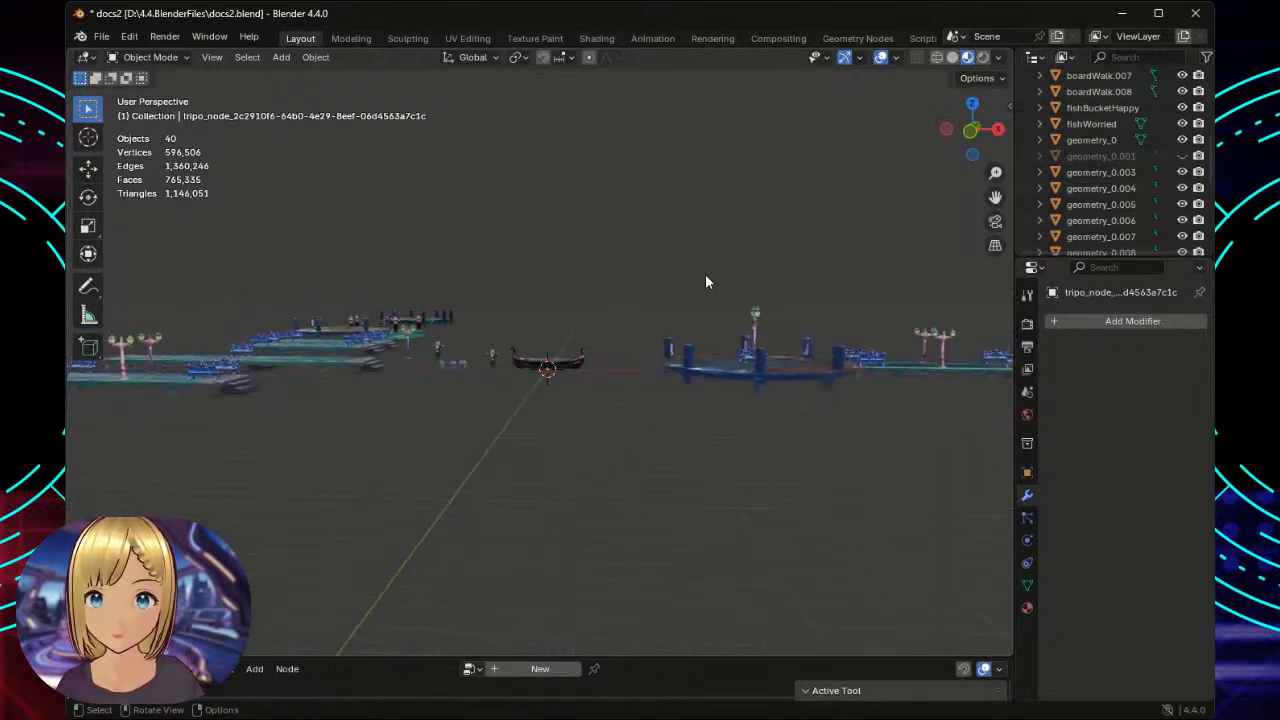
scroll(700, 272, up, 8)
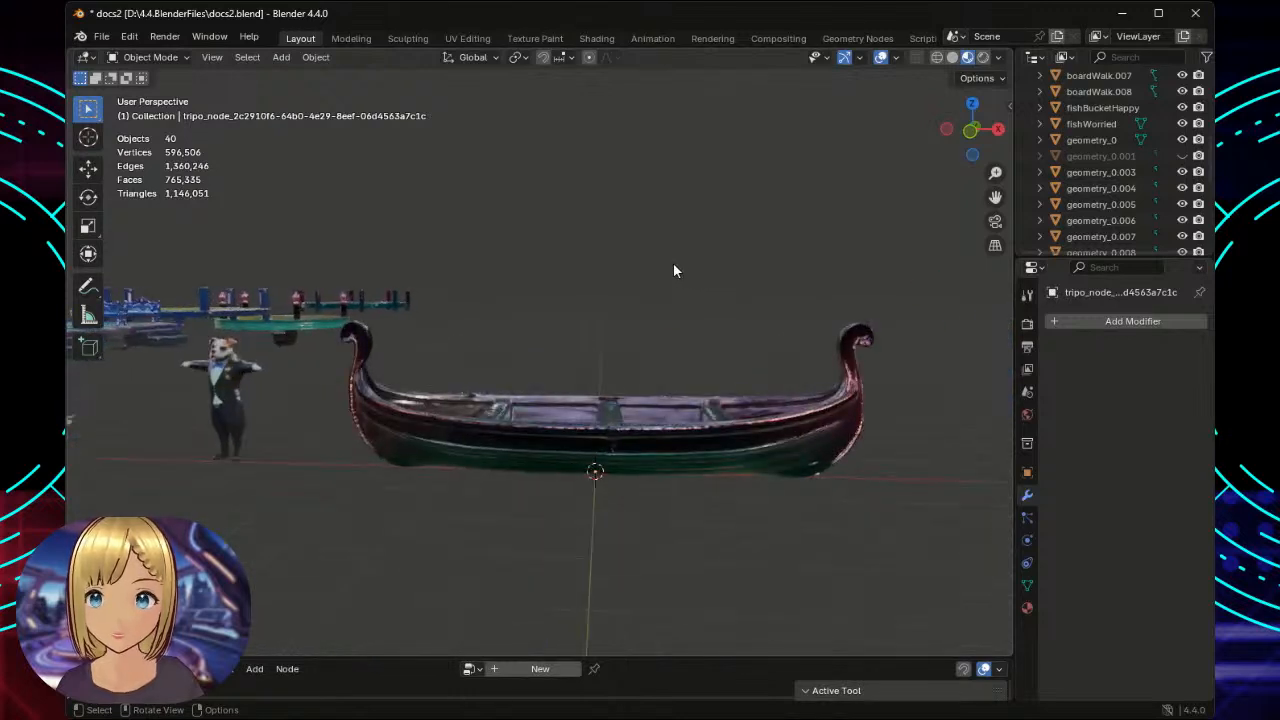
click(670, 450)
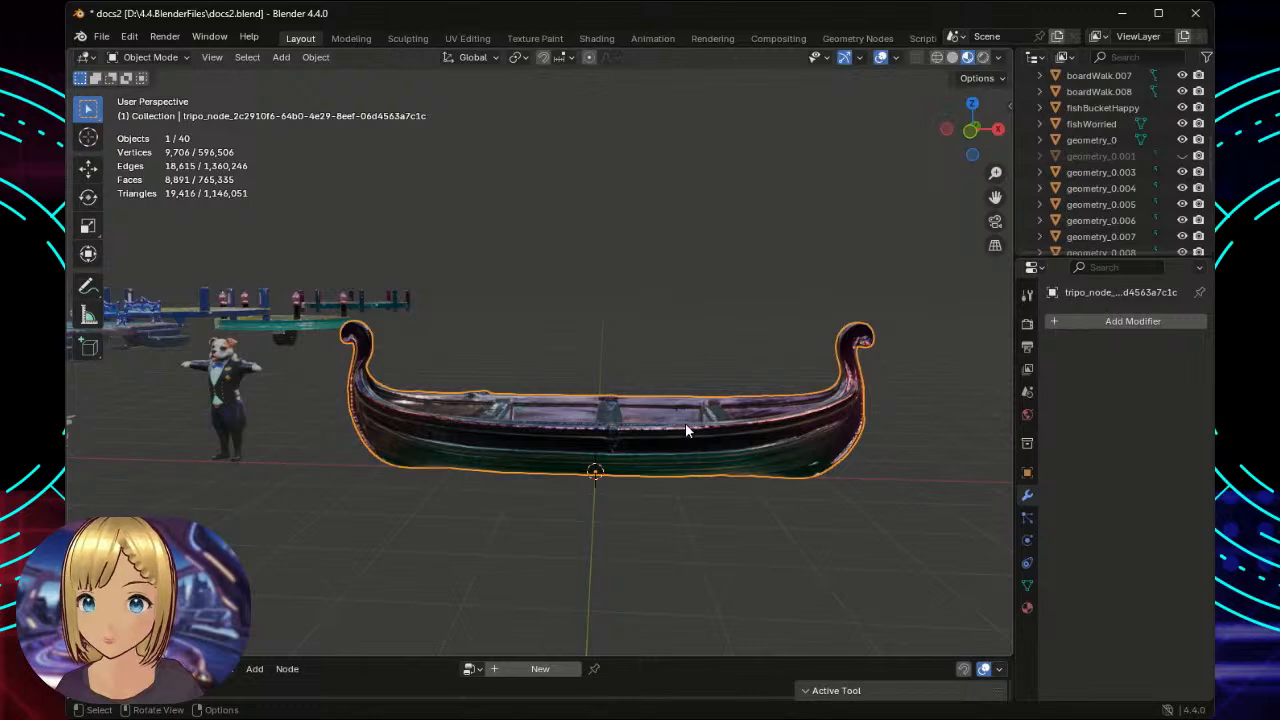
scroll(686, 424, up, 2)
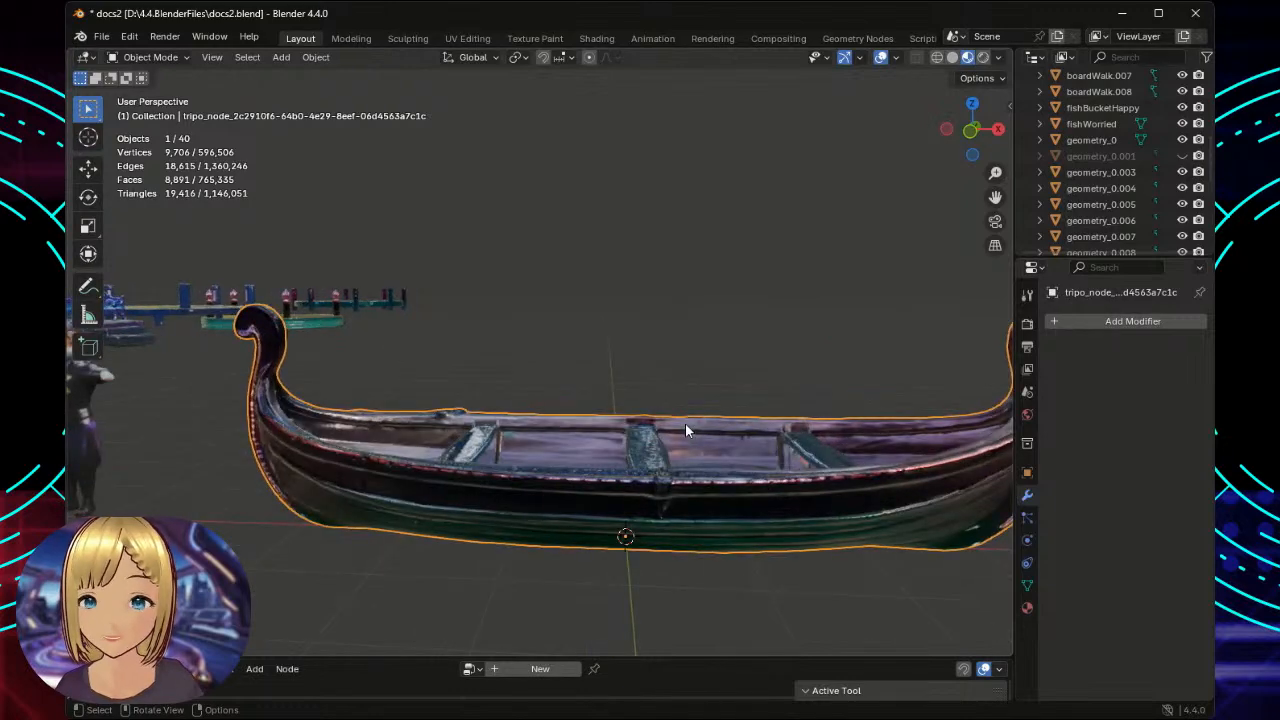
scroll(686, 424, down, 2)
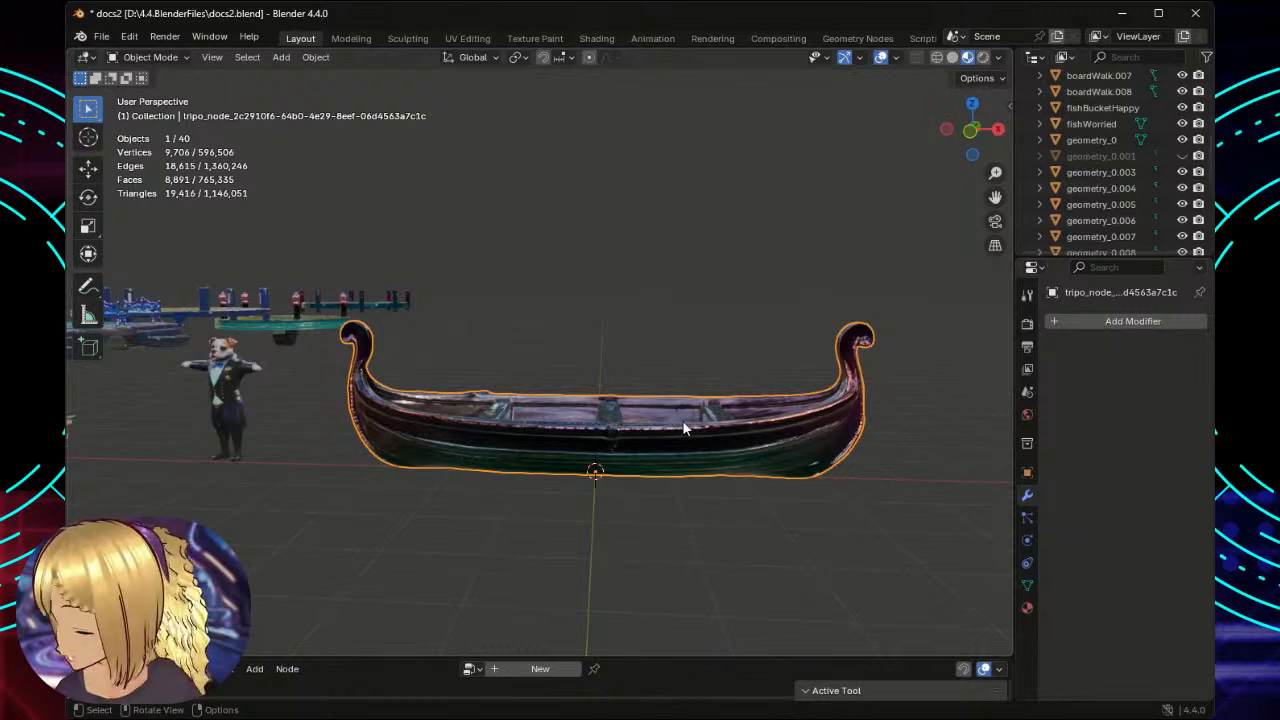
key(n)
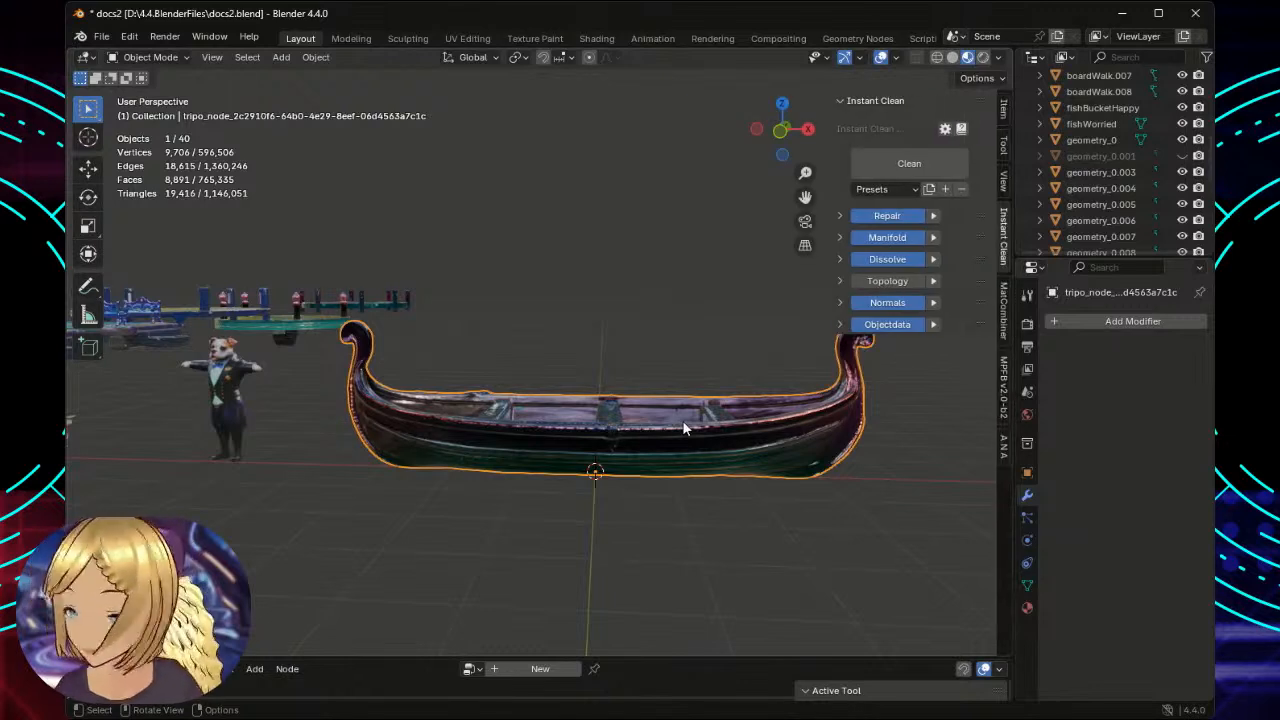
click(880, 162)
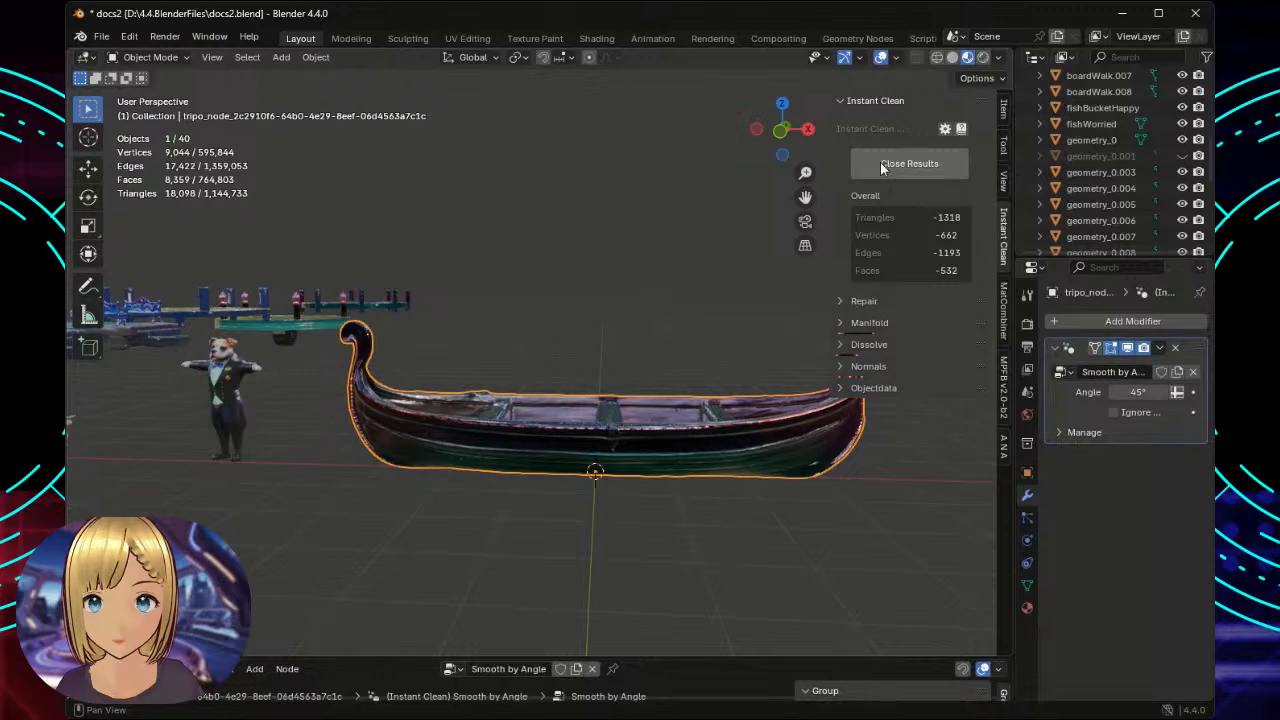
Apply the boat's Smooth by Angle modifier after checking its seats, rim and hull side.
scroll(661, 389, up, 6)
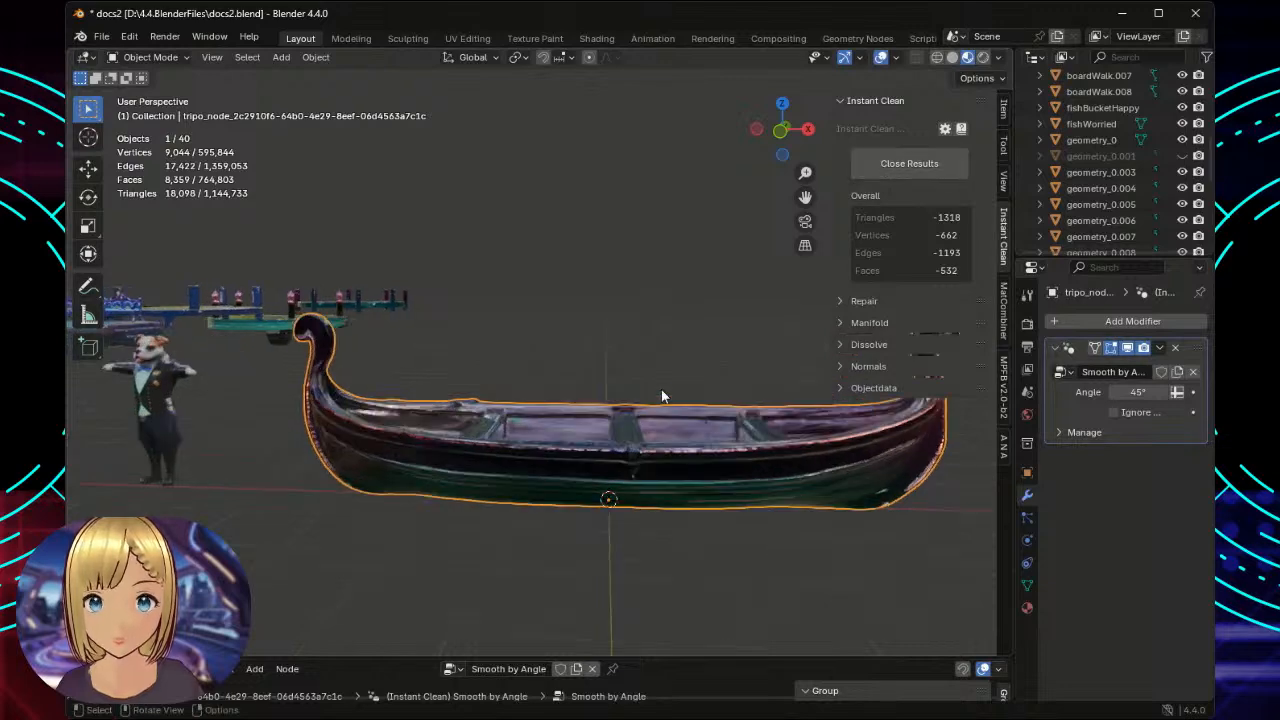
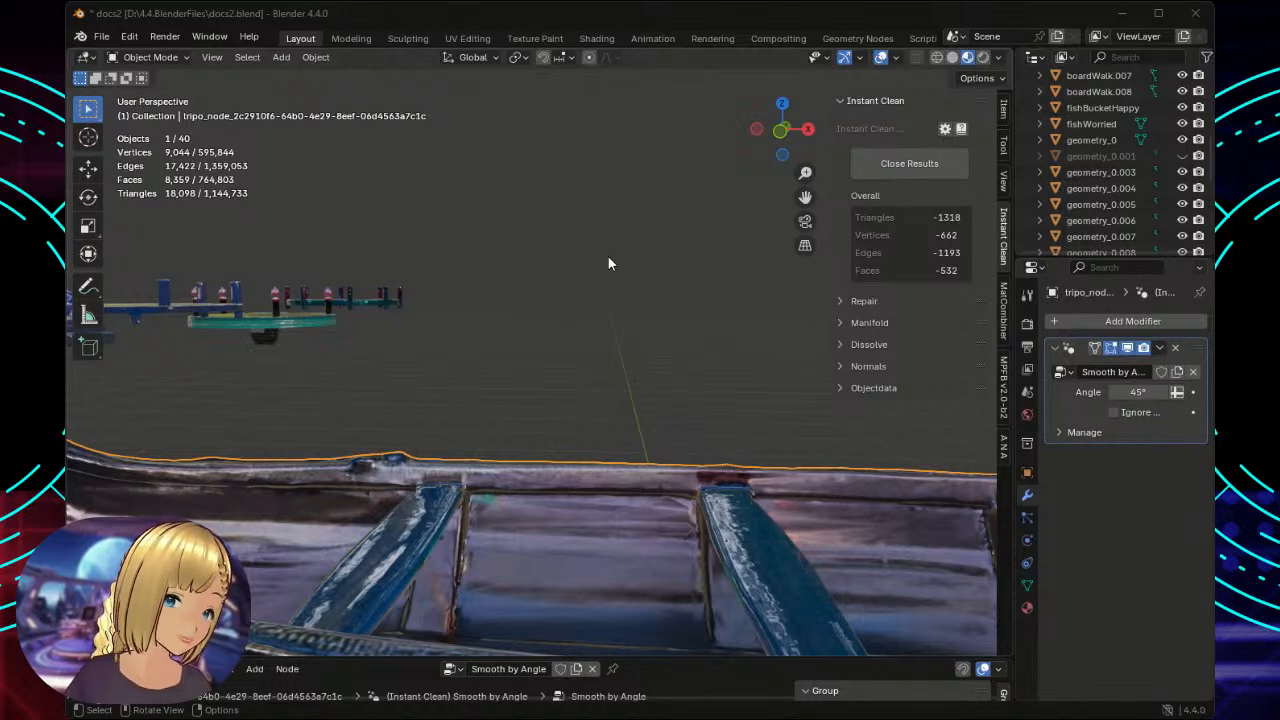
scroll(616, 251, down, 5)
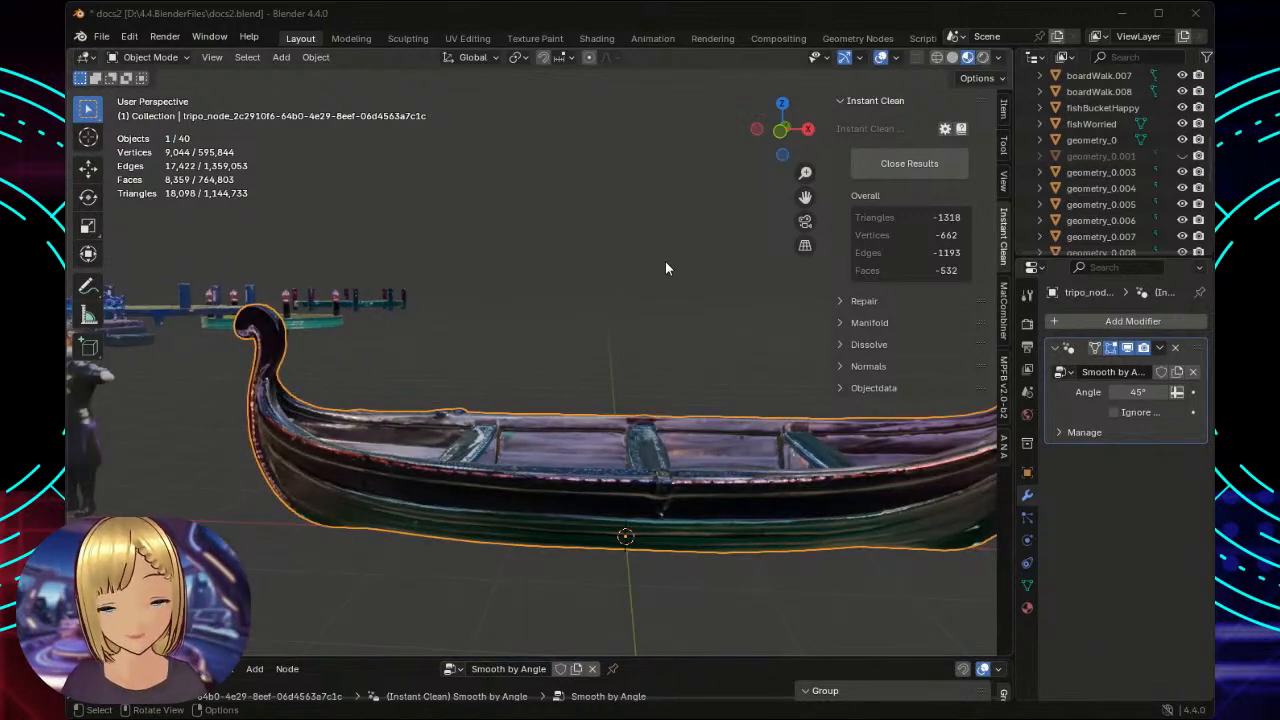
scroll(665, 268, up, 2)
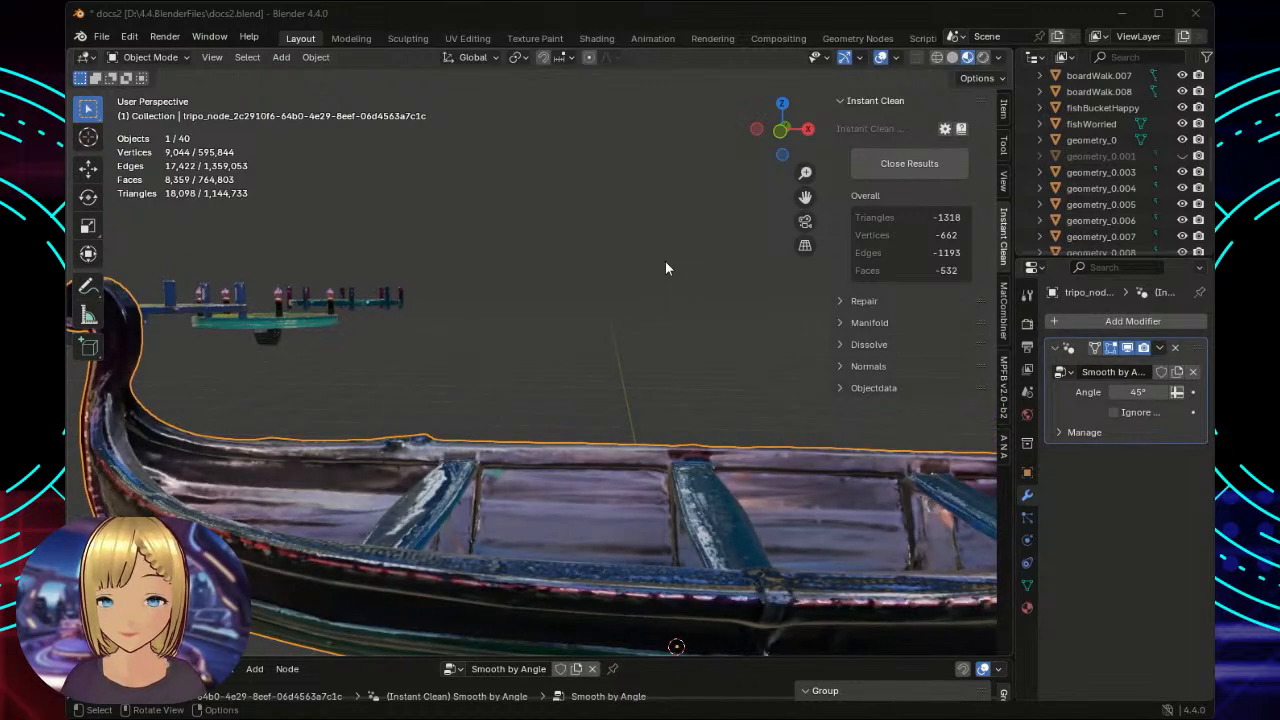
scroll(665, 268, down, 2)
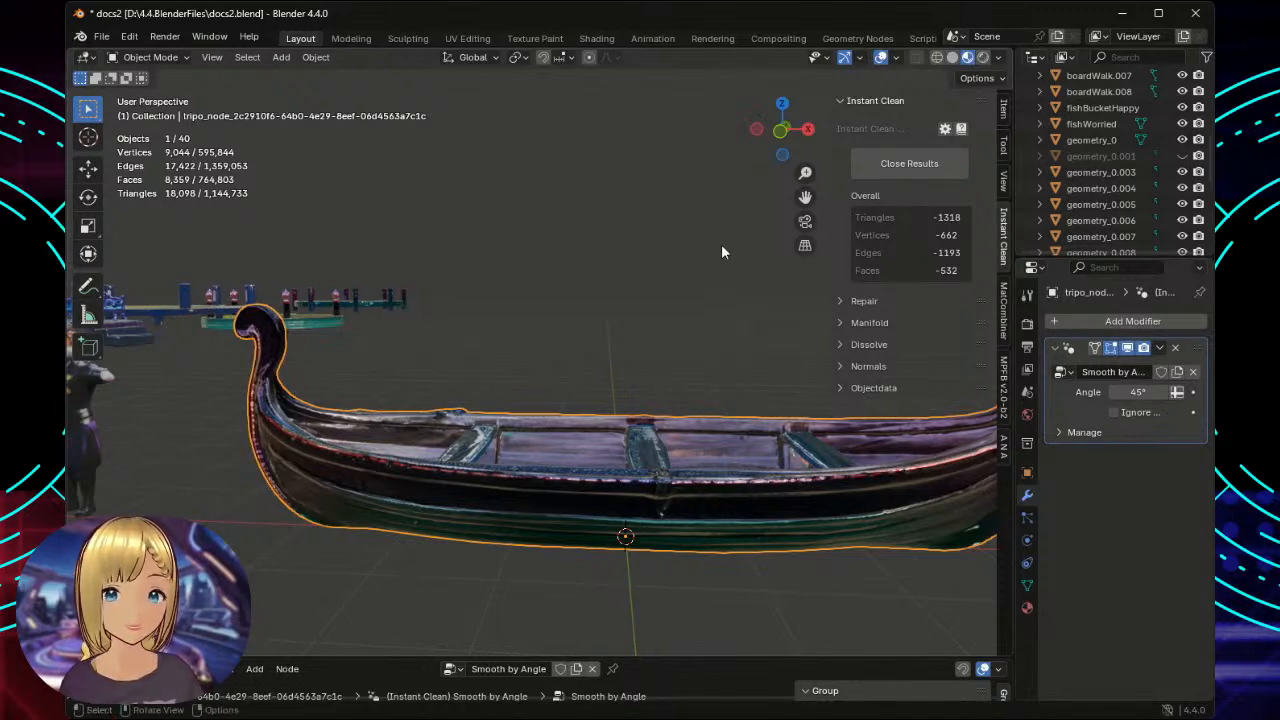
scroll(688, 450, up, 3)
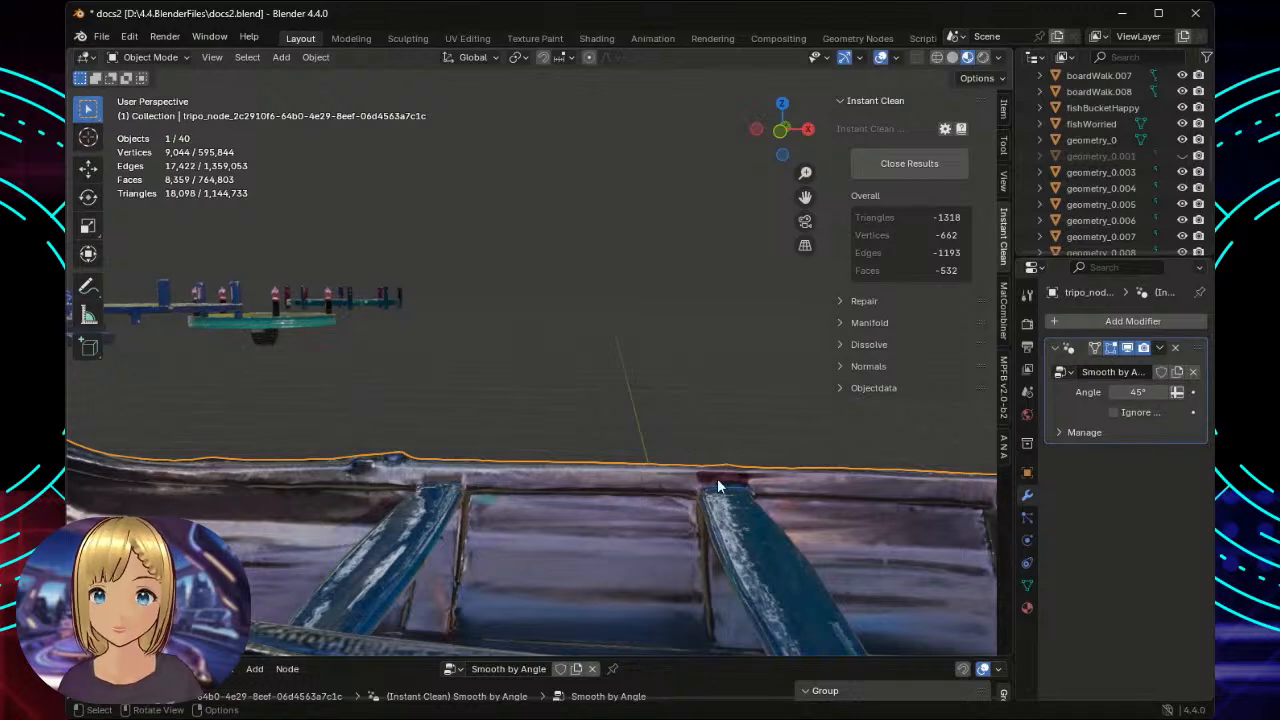
mouse_move(779, 493)
middle_down()
mouse_move(488, 515)
mouse_move(459, 465)
mouse_move(709, 517)
mouse_move(778, 478)
middle_up()
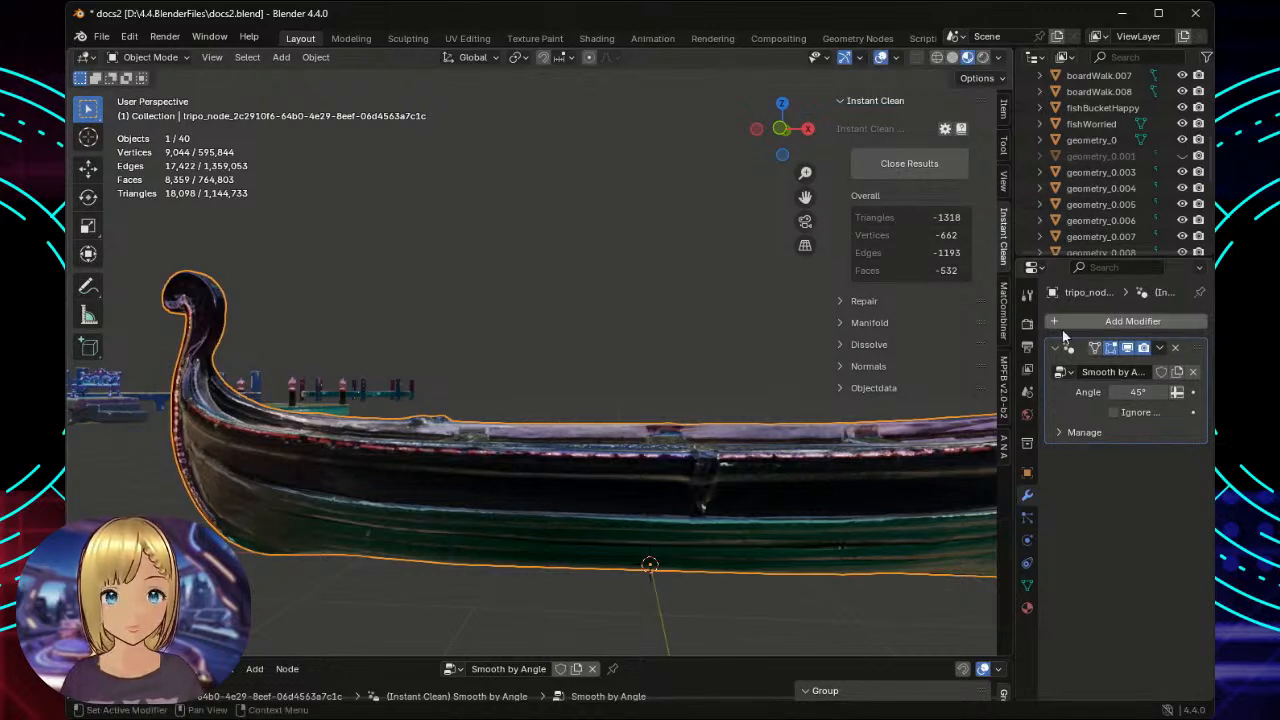
click(1160, 348)
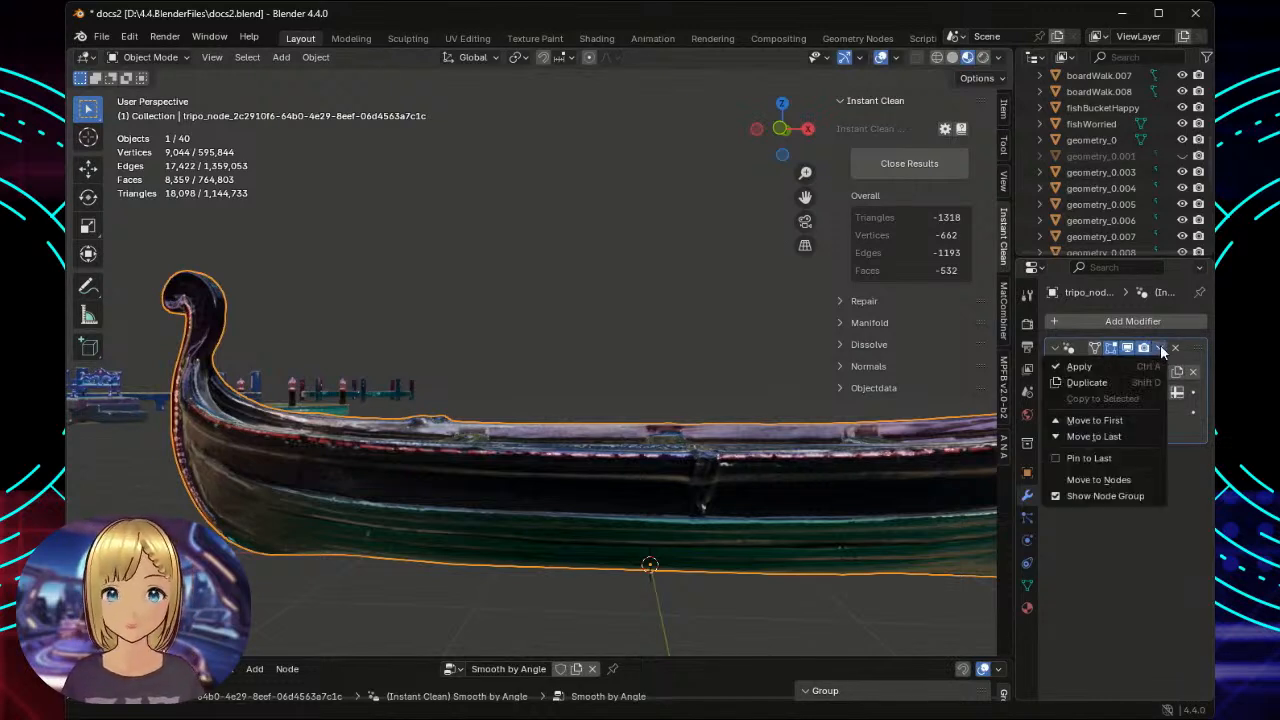
click(1076, 366)
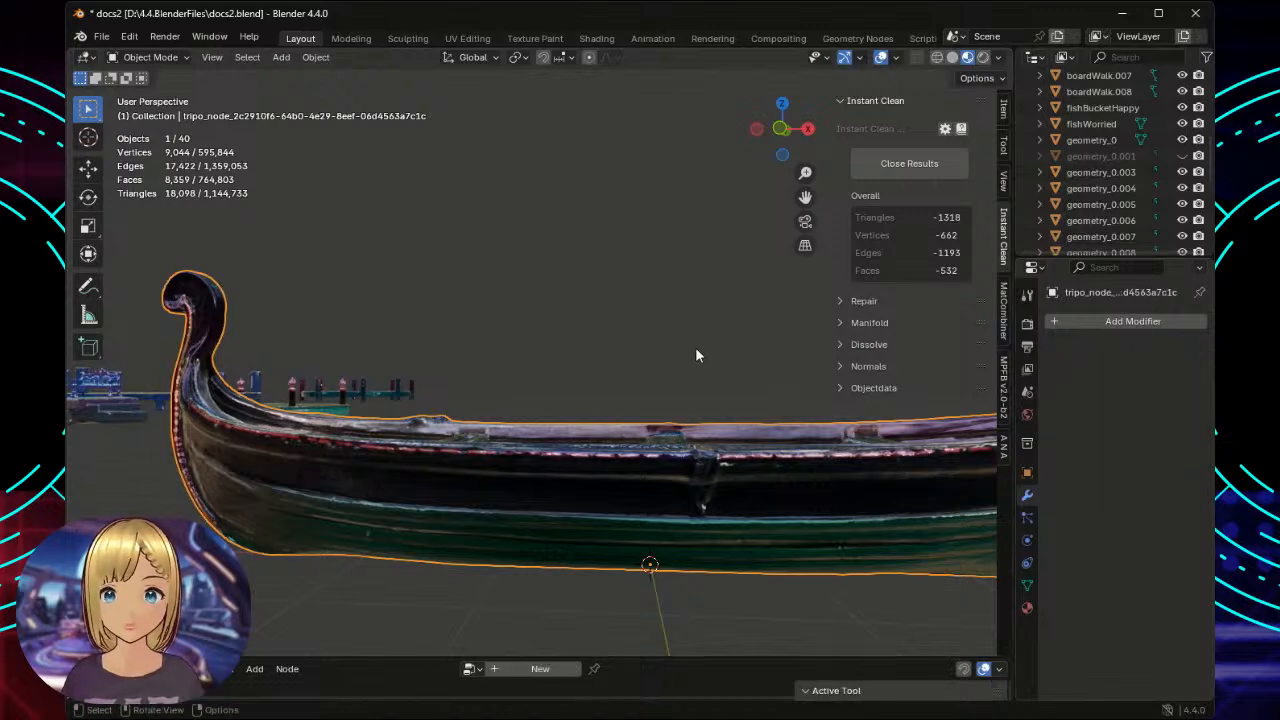
Examine the boat's rim, seats and hull side for surface damage with the smoothing modifier applied.
scroll(695, 347, up, 3)
scroll(695, 347, up, 2)
scroll(697, 355, down, 3)
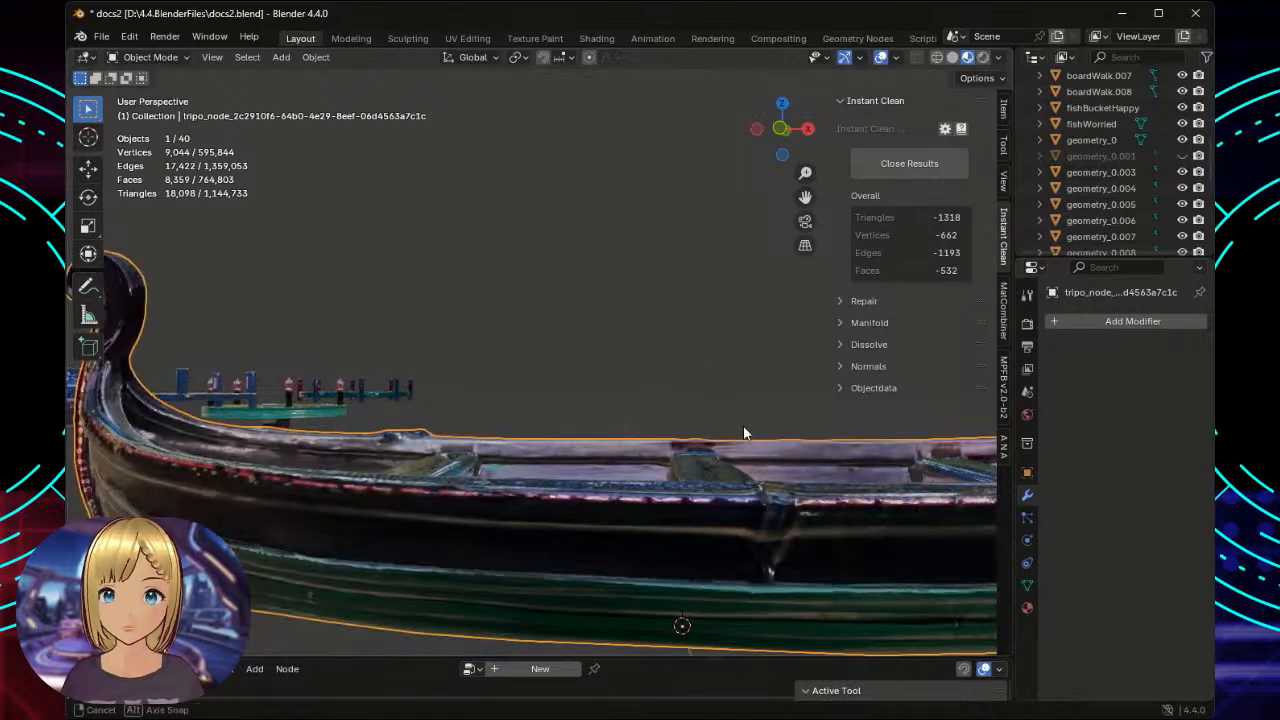
mouse_move(743, 425)
middle_down()
mouse_move(450, 481)
mouse_move(409, 450)
mouse_move(414, 420)
mouse_move(566, 478)
mouse_move(792, 471)
mouse_move(748, 441)
middle_up()
scroll(748, 441, down, 4)
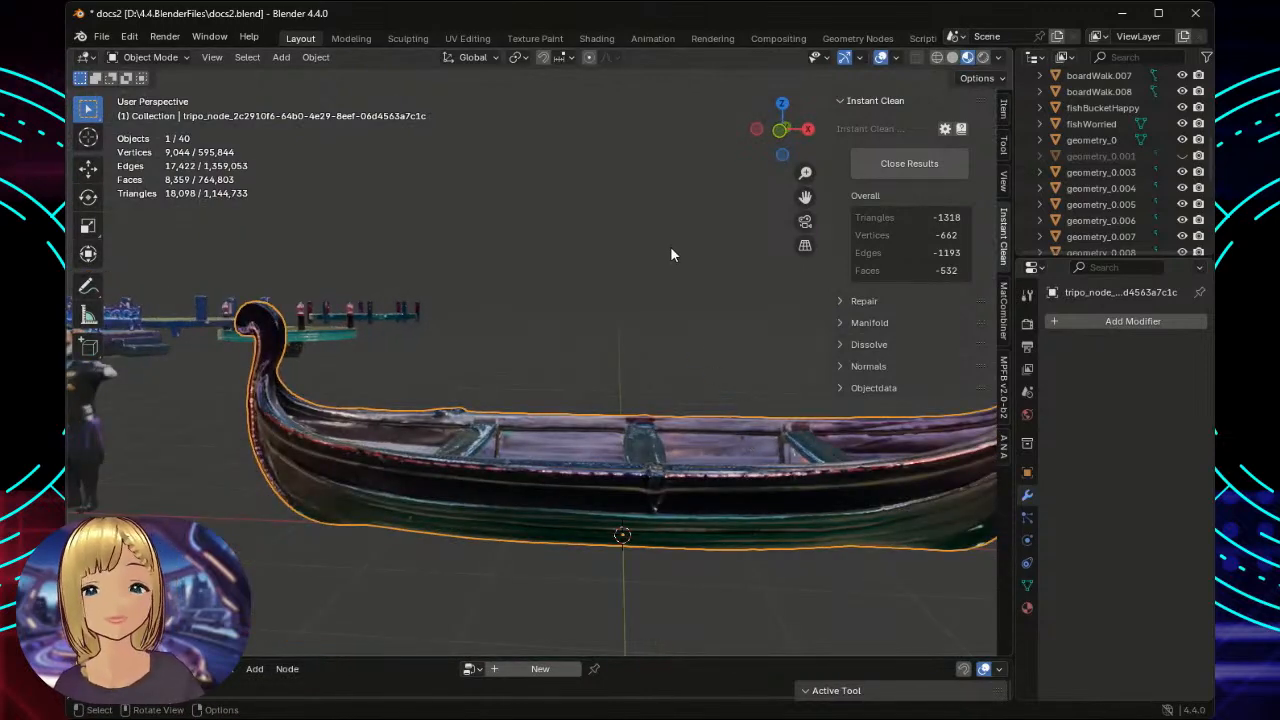
scroll(659, 246, down, 3)
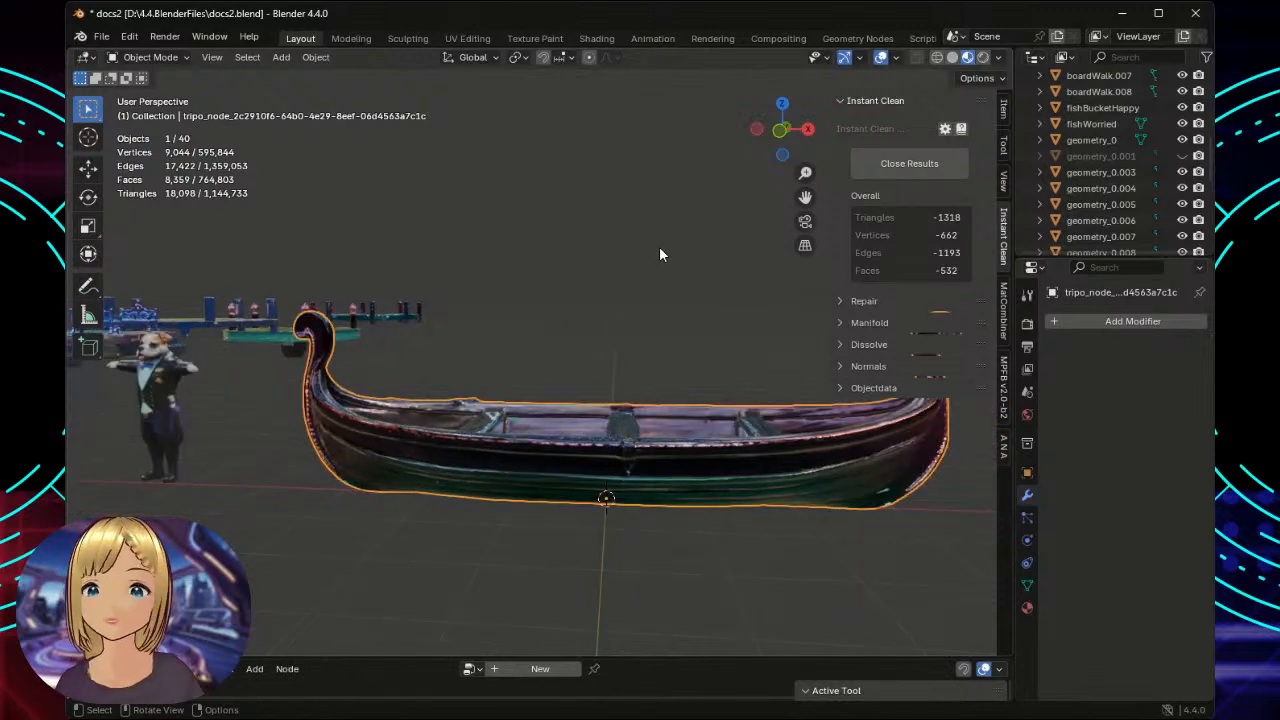
scroll(659, 246, up, 3)
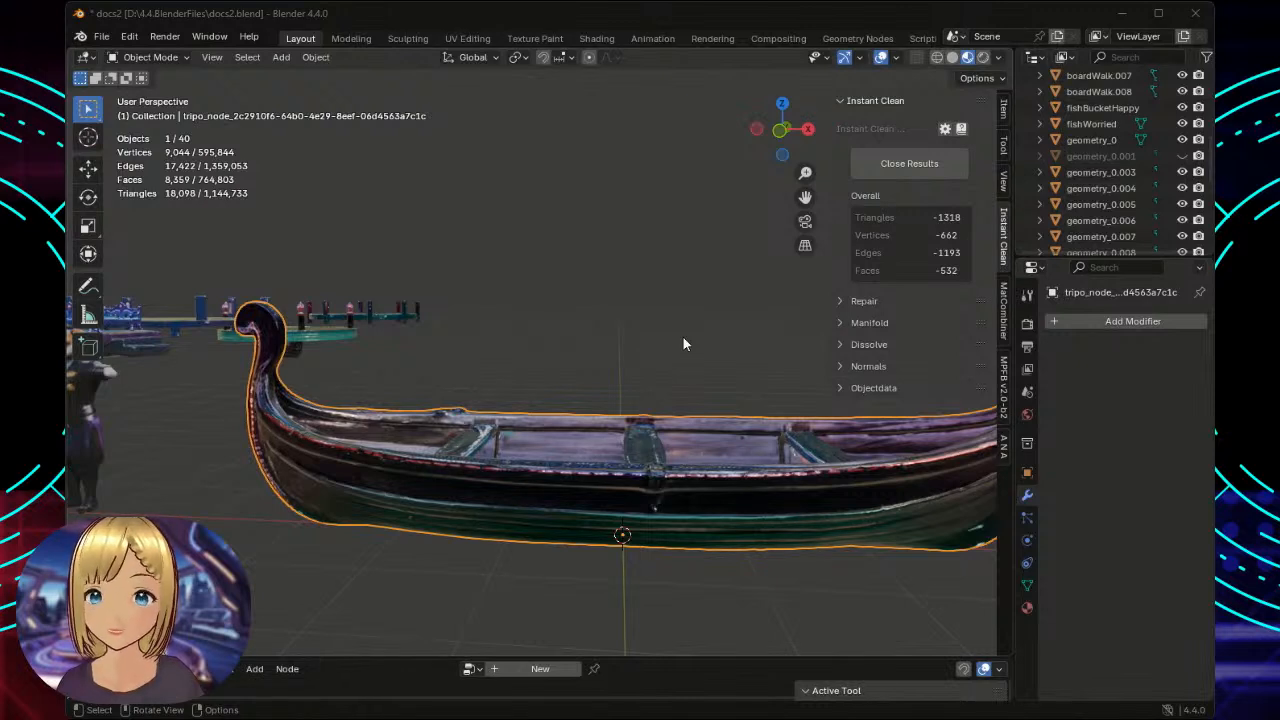
Dismiss the second cleanup's results and hide the sidebar to view the whole boat.
click(890, 164)
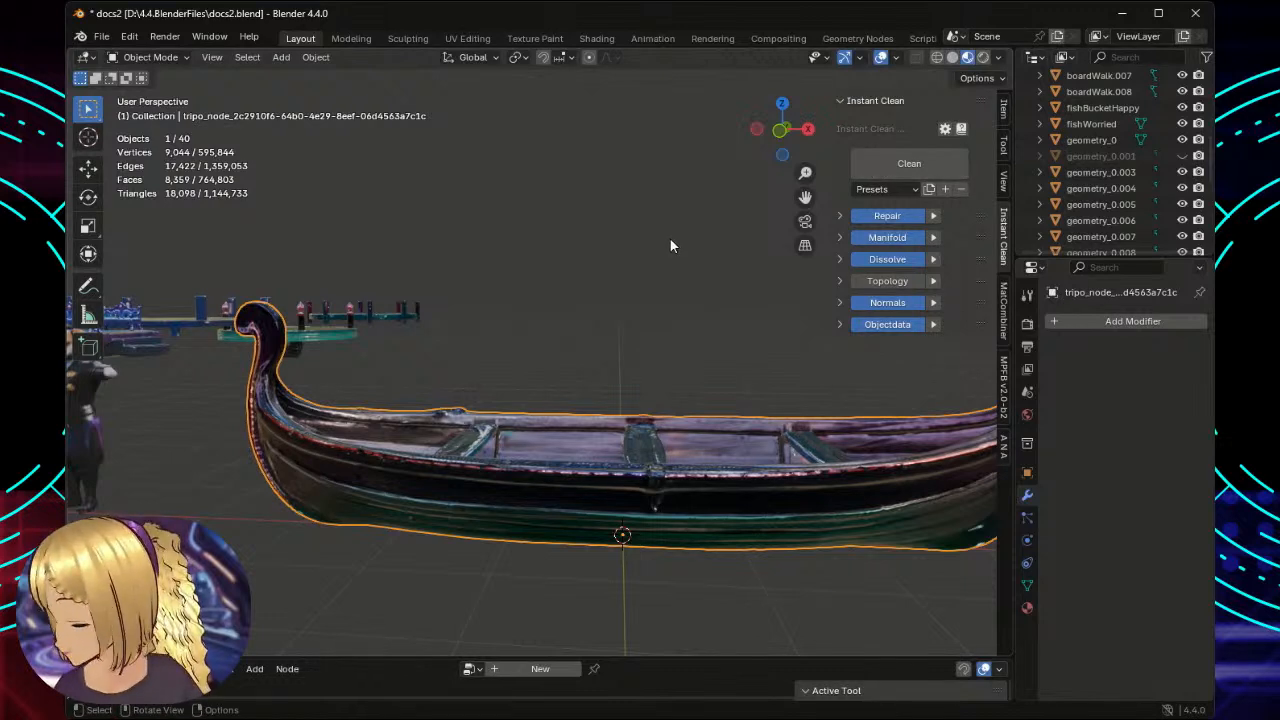
key(n)
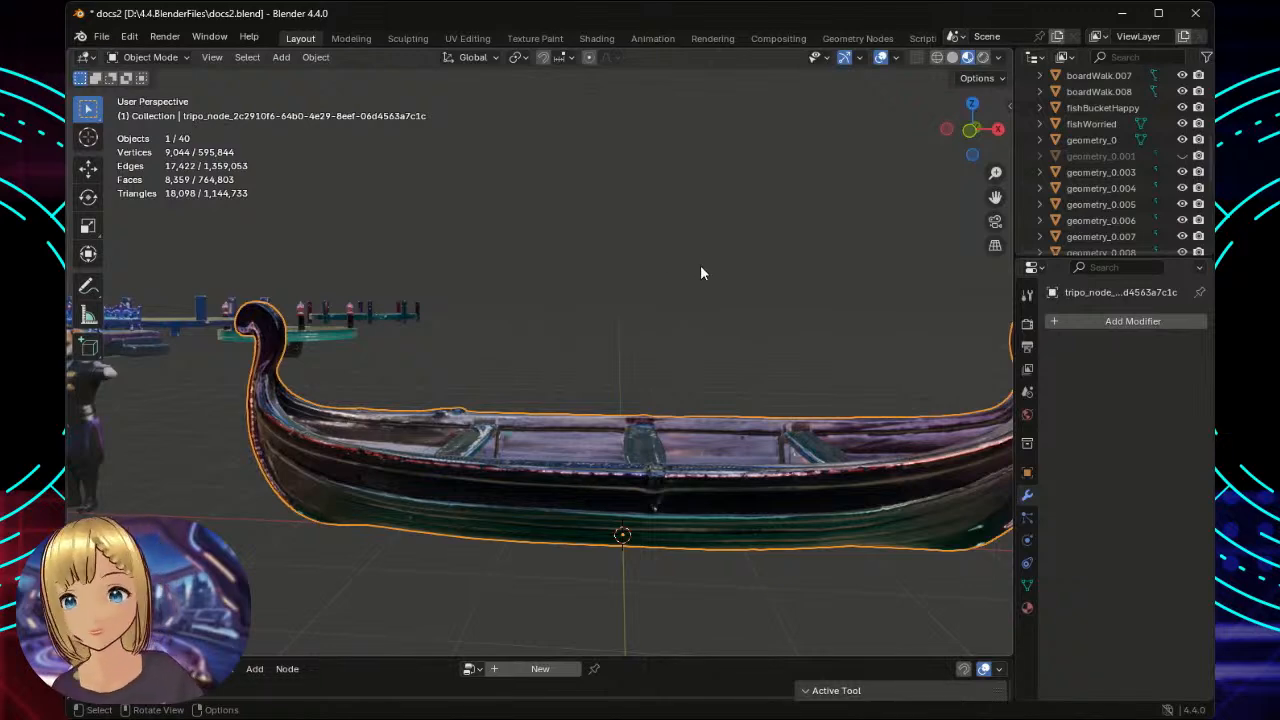
scroll(695, 265, down, 3)
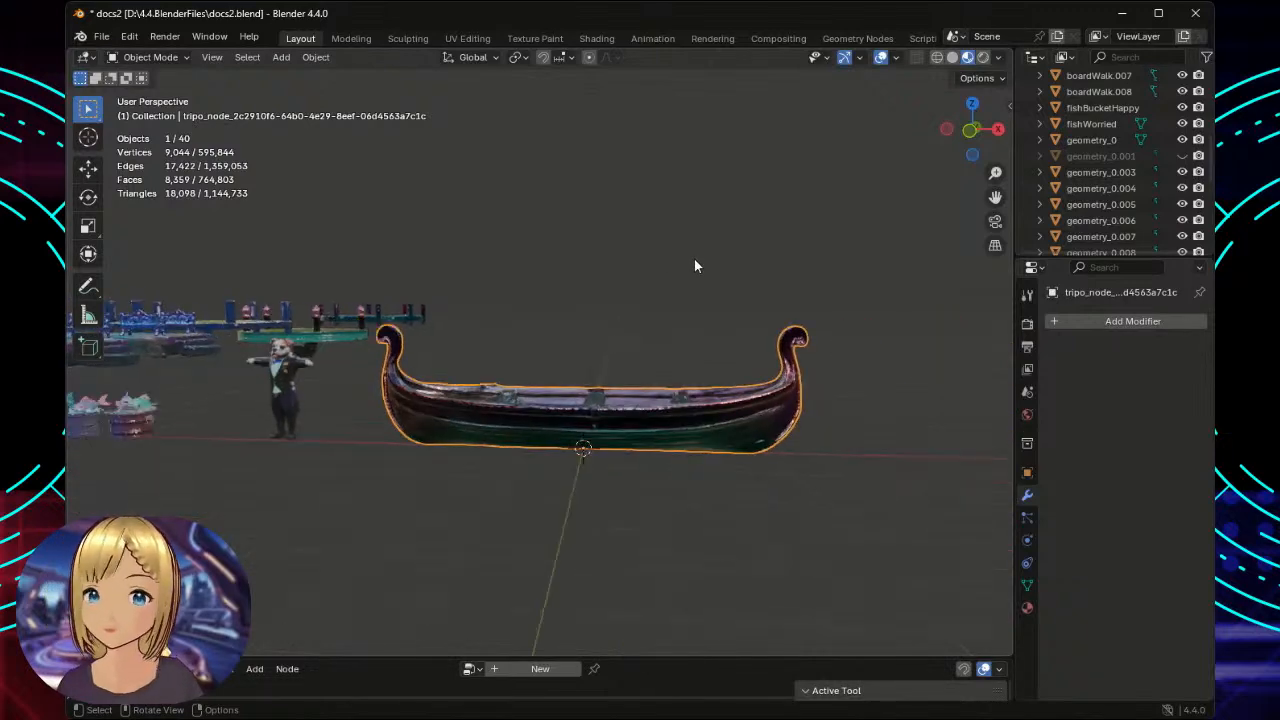
scroll(695, 265, up, 1)
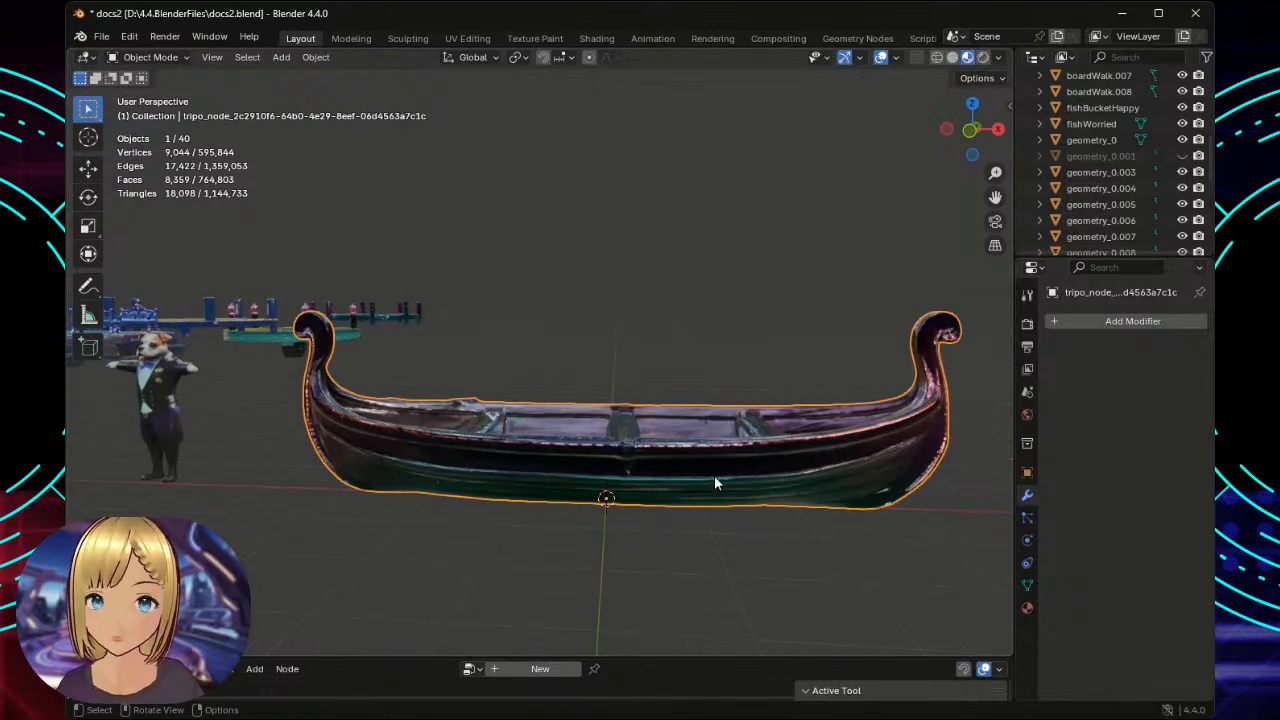
Turn on the Wireframe viewport overlay with the boat selected.
click(733, 329)
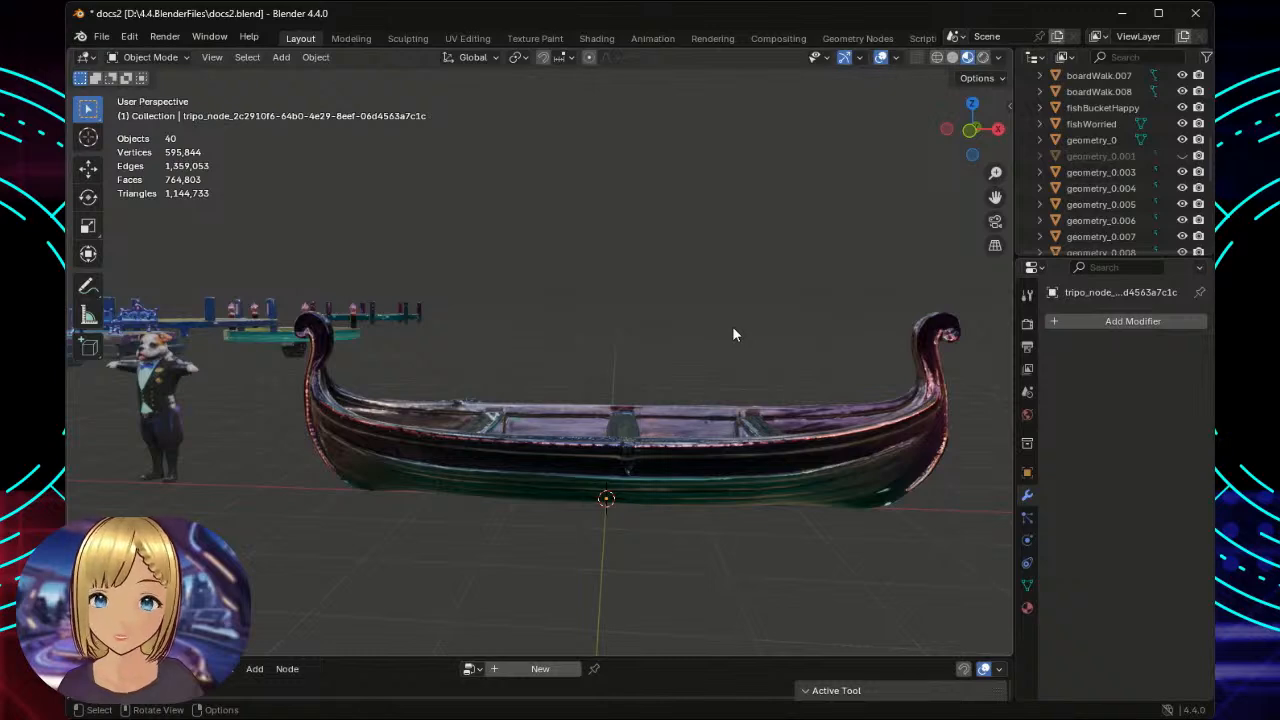
scroll(733, 327, up, 3)
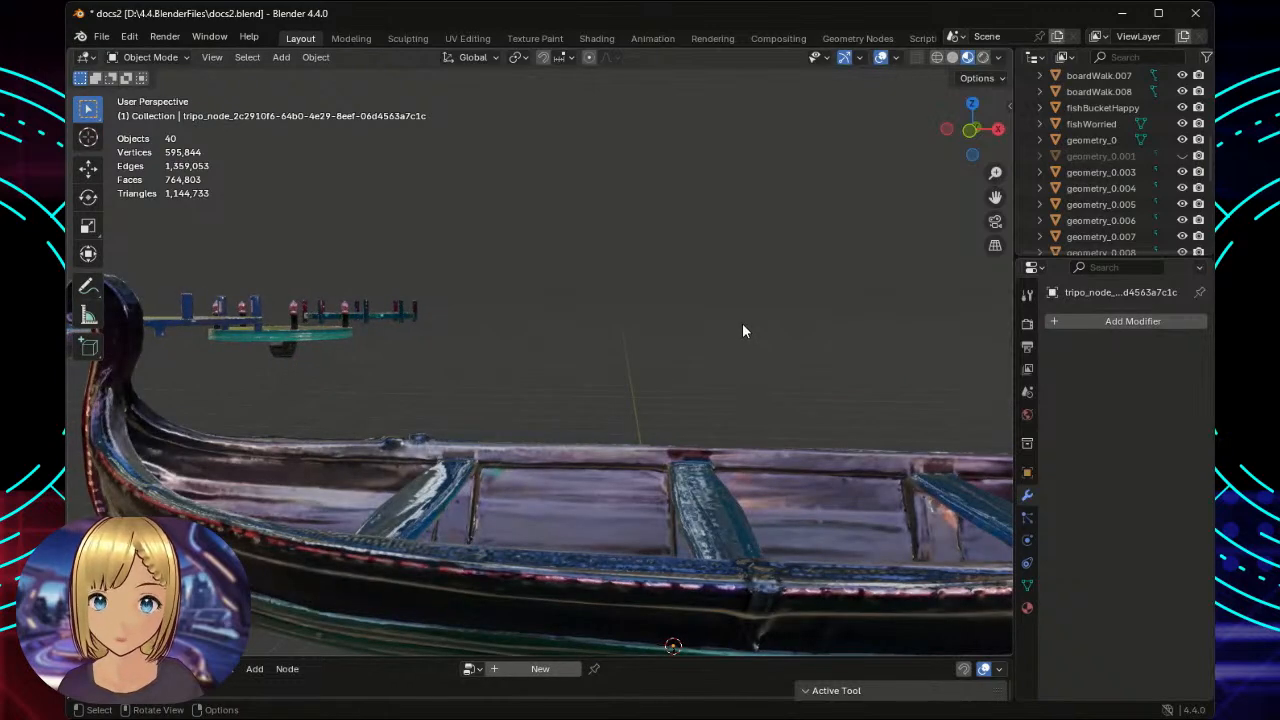
scroll(742, 324, down, 1)
scroll(742, 325, down, 2)
click(737, 462)
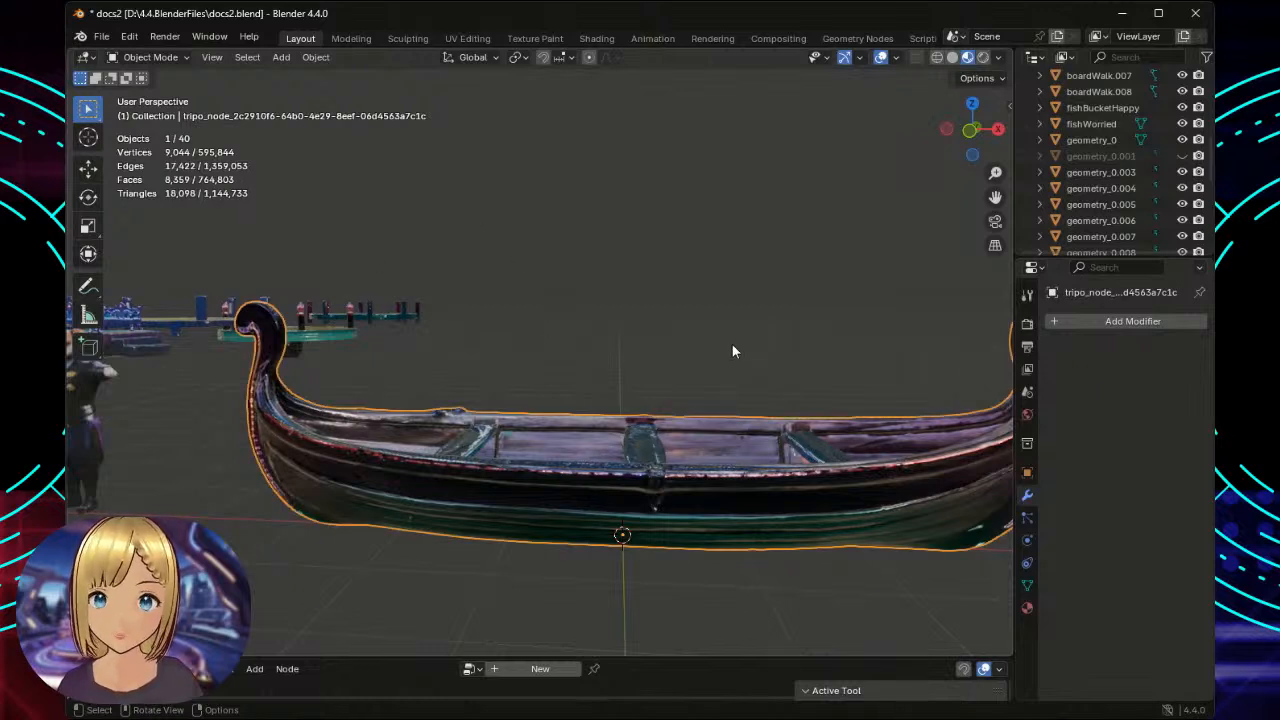
scroll(732, 344, up, 1)
scroll(732, 344, down, 1)
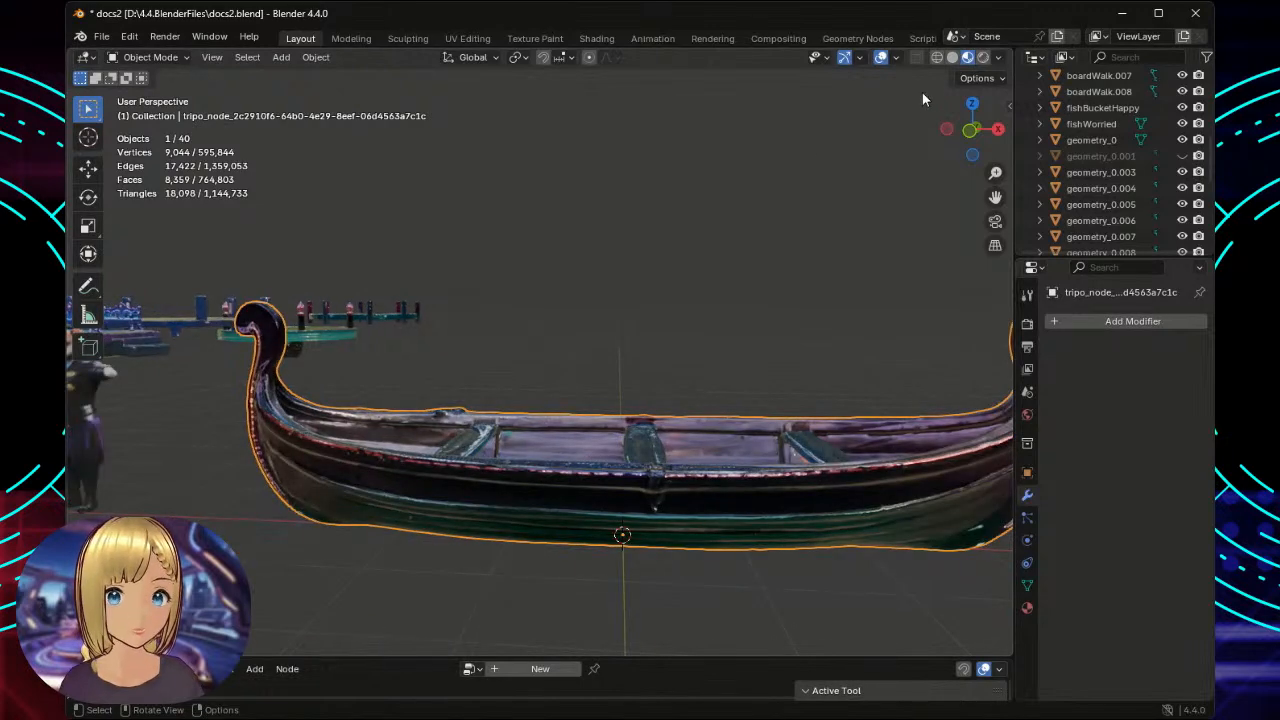
click(895, 58)
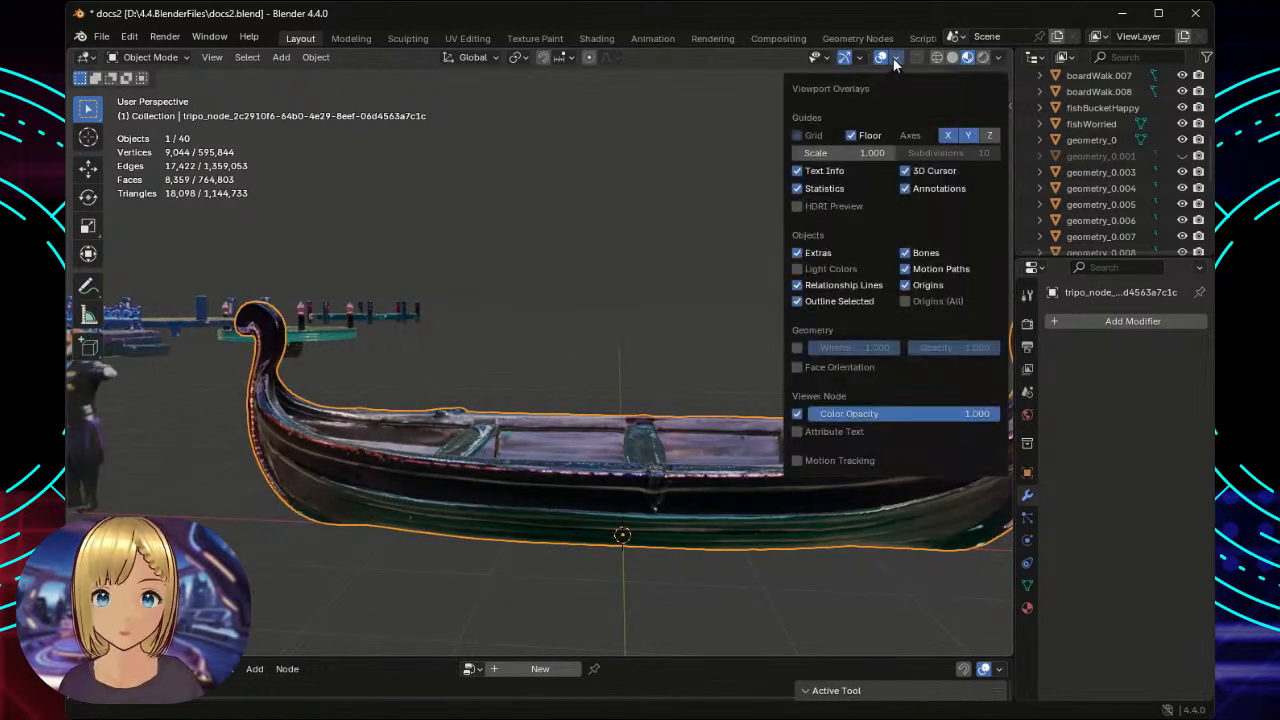
click(797, 347)
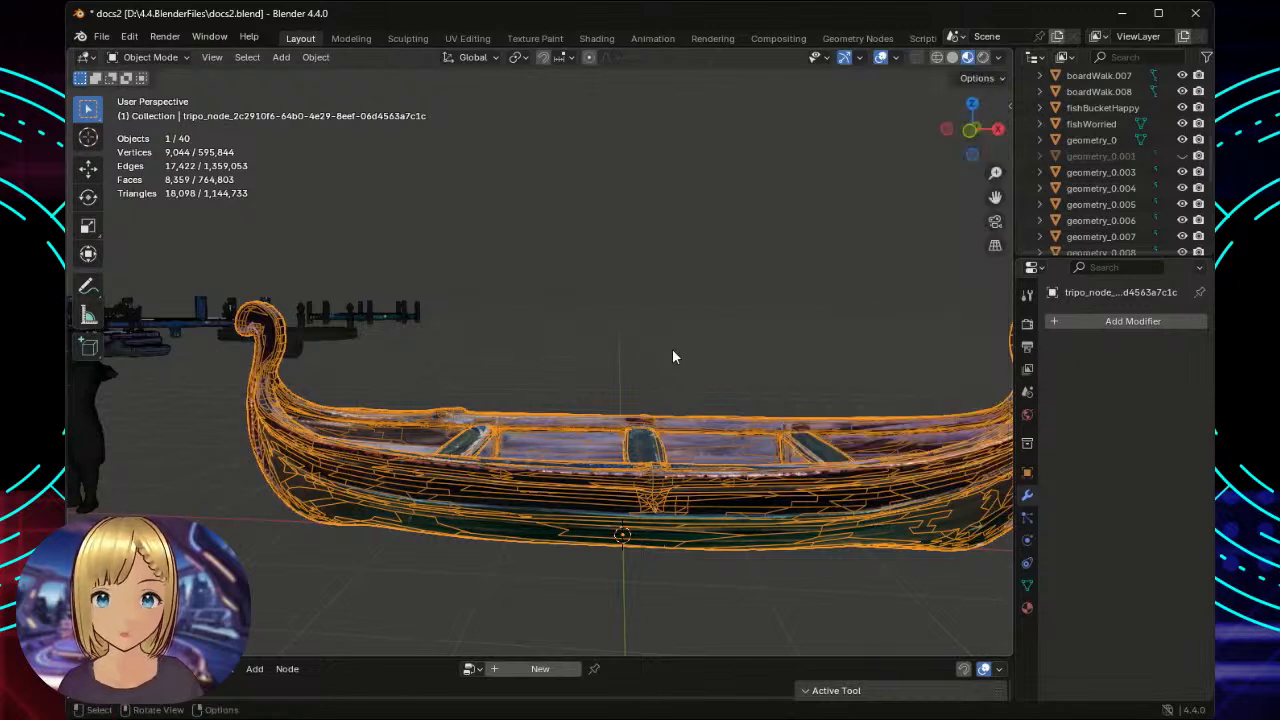
Examine the boat's wireframe topology along the seats, both hull sides and the curled end.
scroll(705, 379, up, 3)
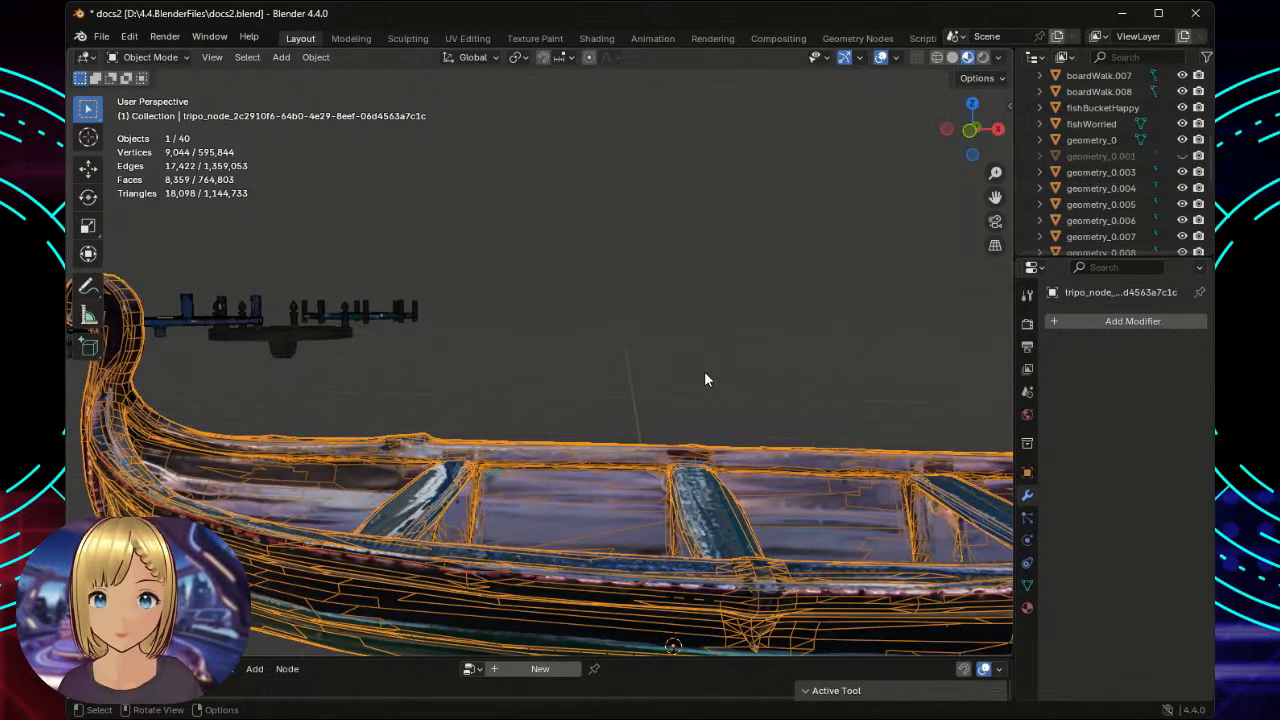
scroll(705, 379, down, 2)
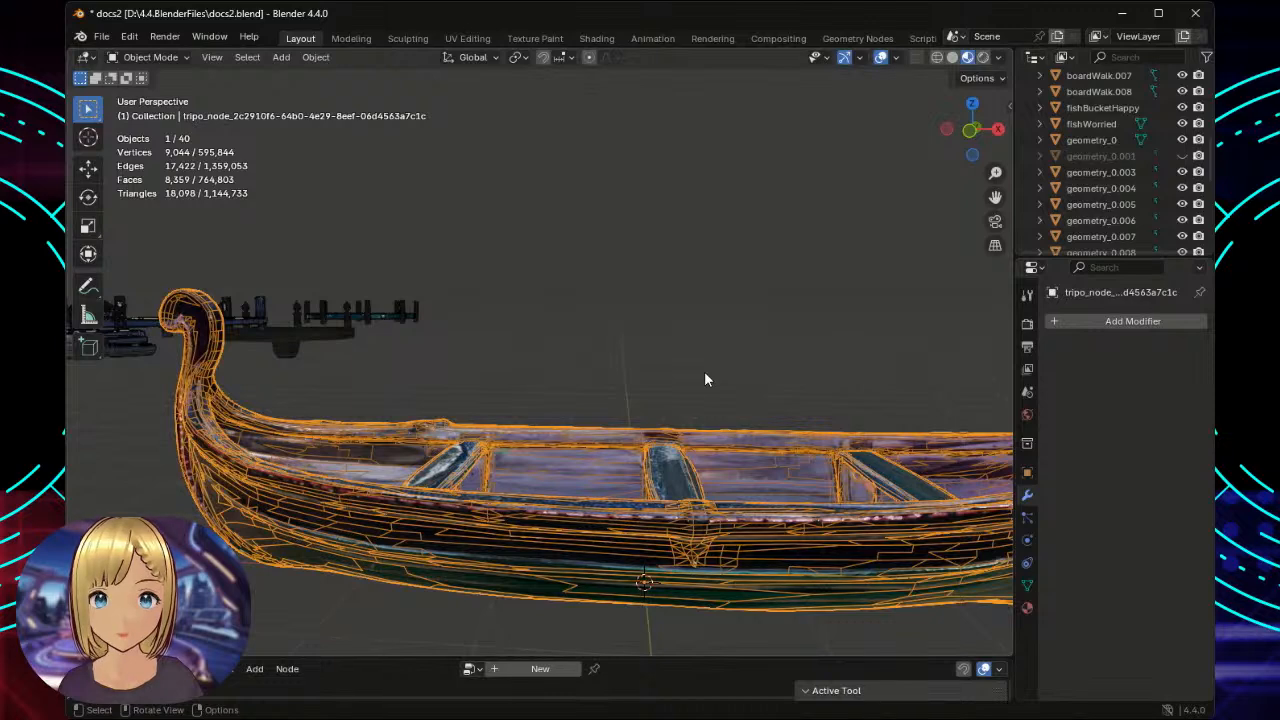
middle_drag(783, 372, 480, 366)
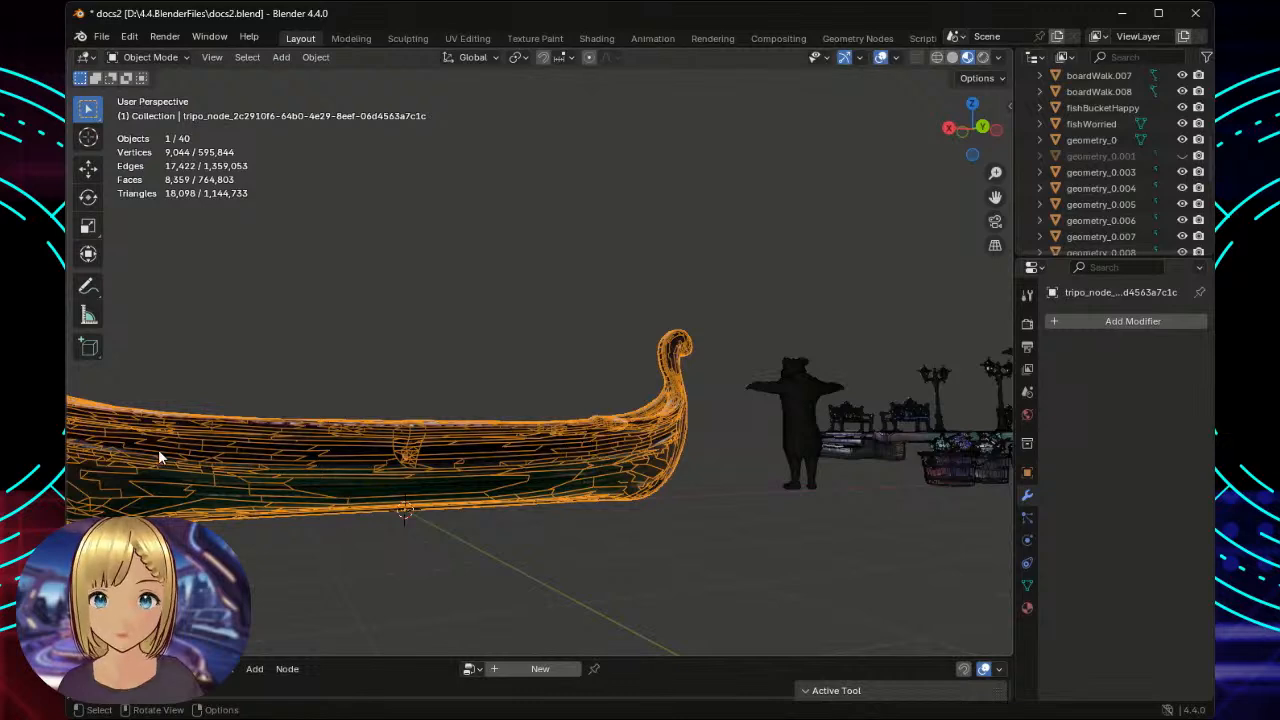
scroll(268, 445, up, 3)
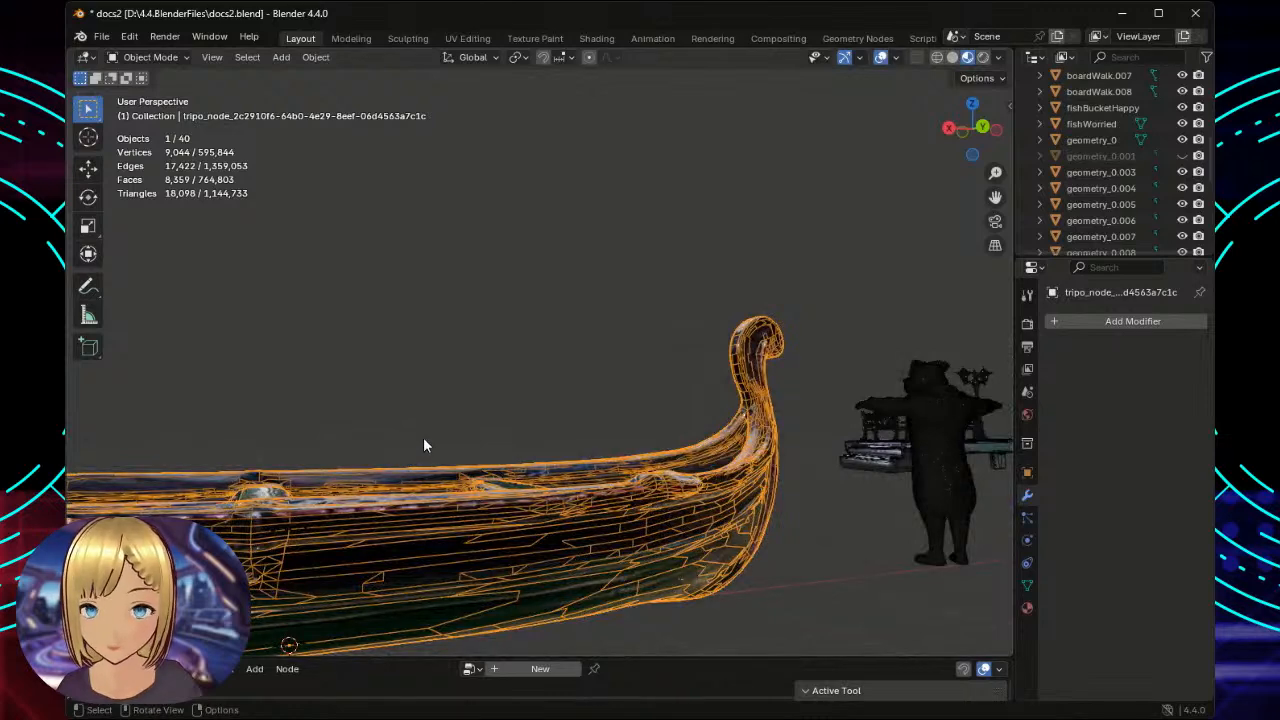
Turn off the Wireframe viewport overlay after checking the boat's hull from the opposite side.
scroll(424, 439, down, 1)
scroll(424, 439, down, 1)
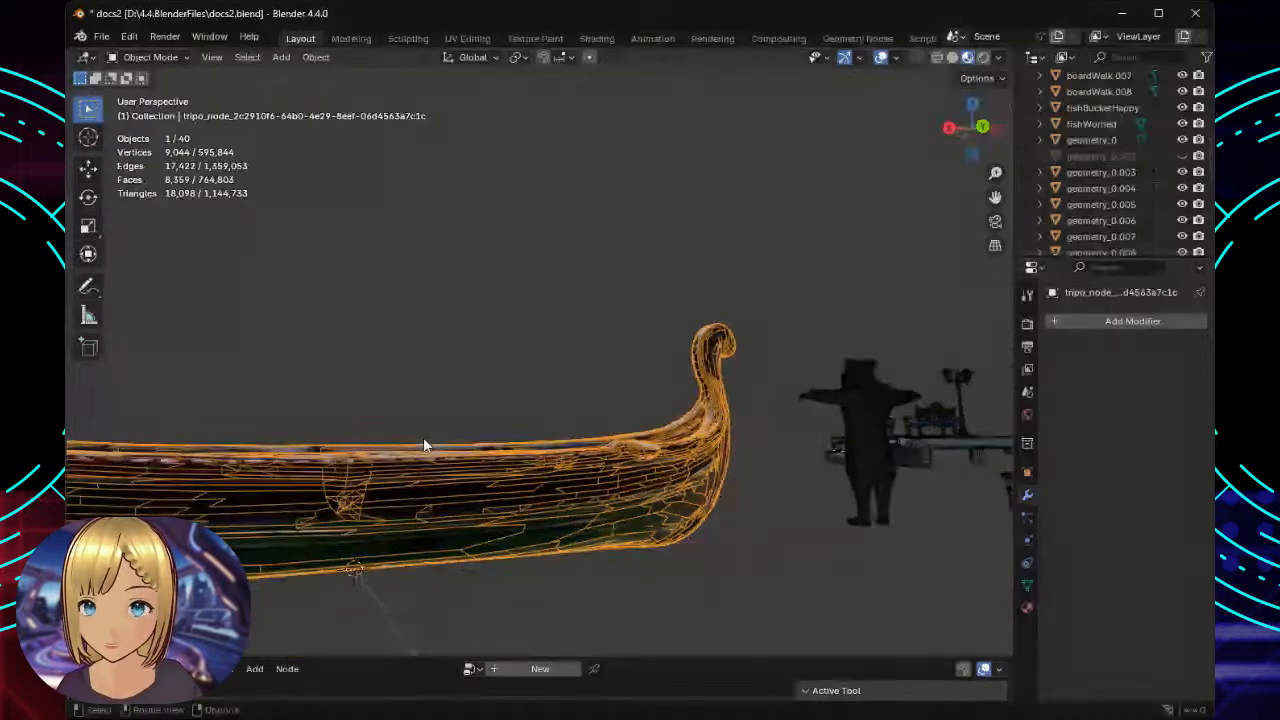
scroll(377, 390, down, 1)
middle_drag(373, 386, 658, 397)
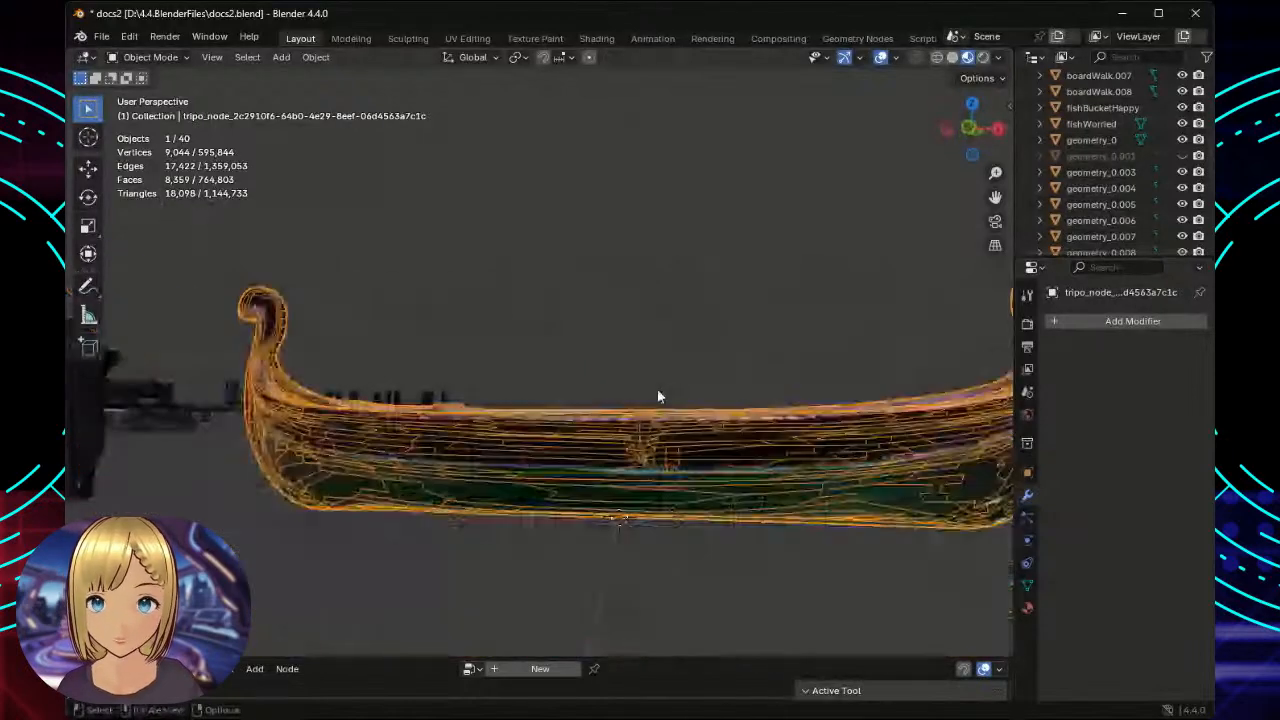
scroll(749, 360, down, 1)
middle_drag(673, 240, 686, 297)
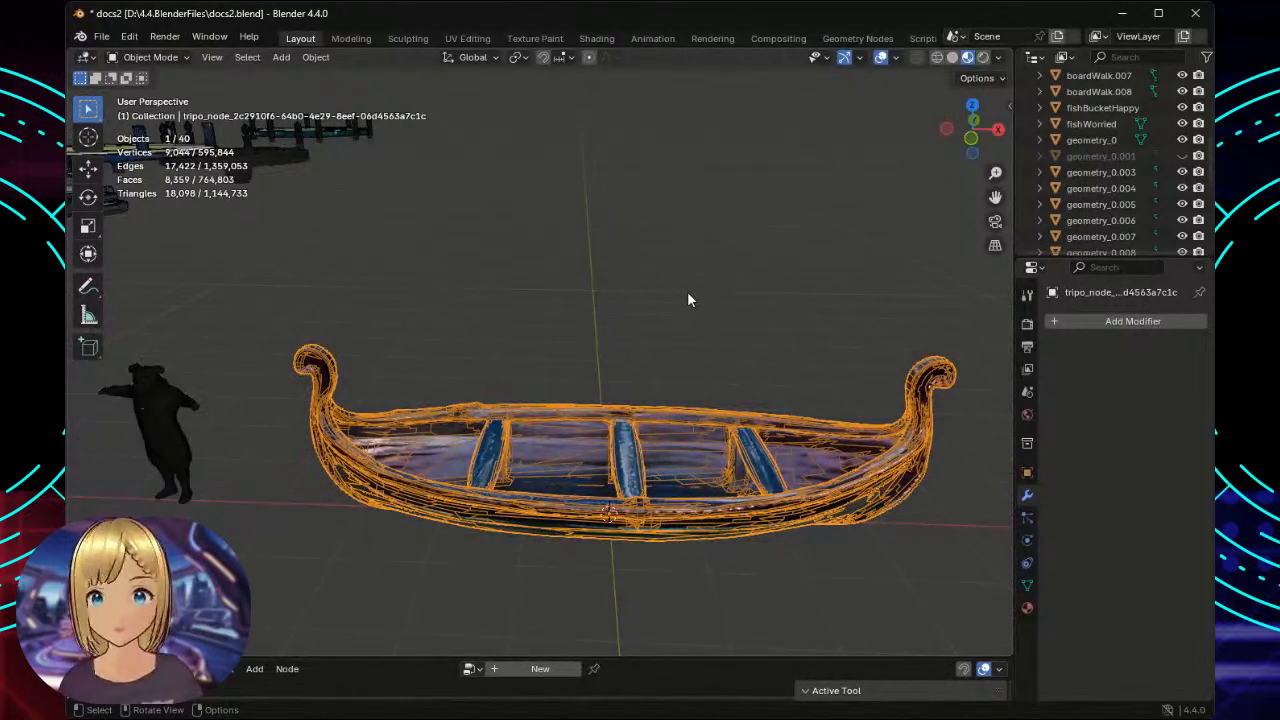
click(895, 58)
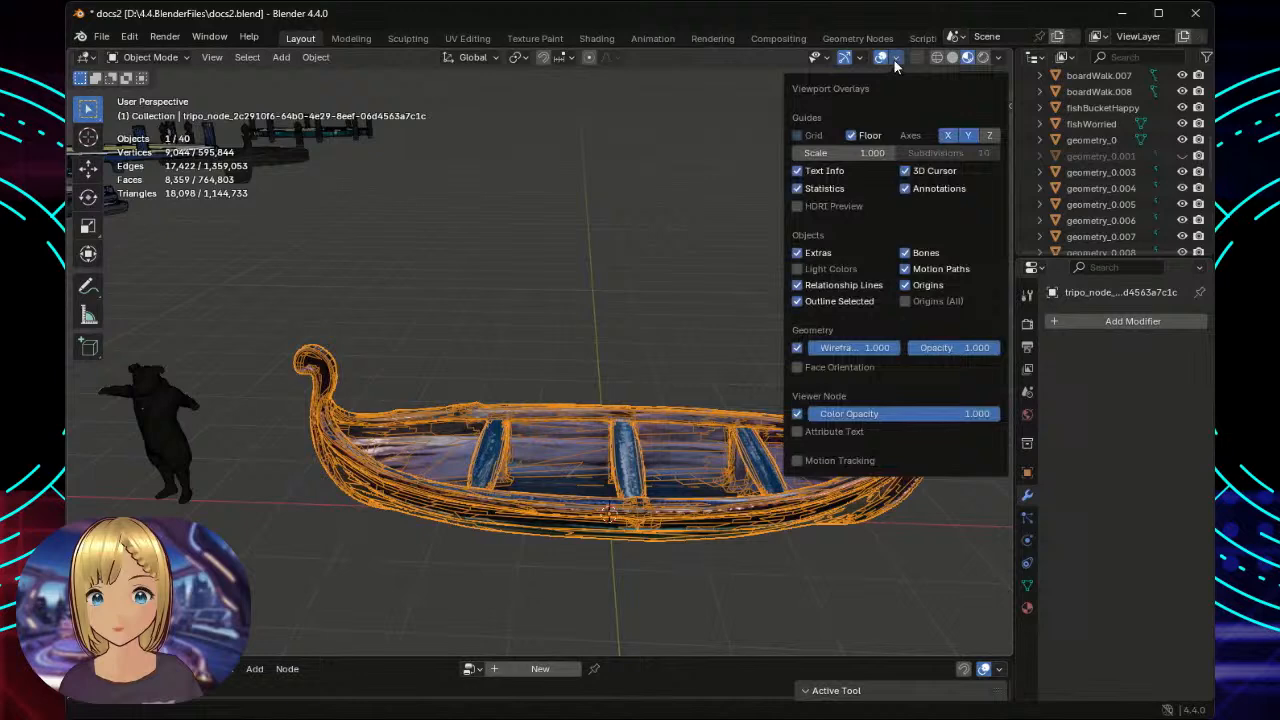
click(797, 349)
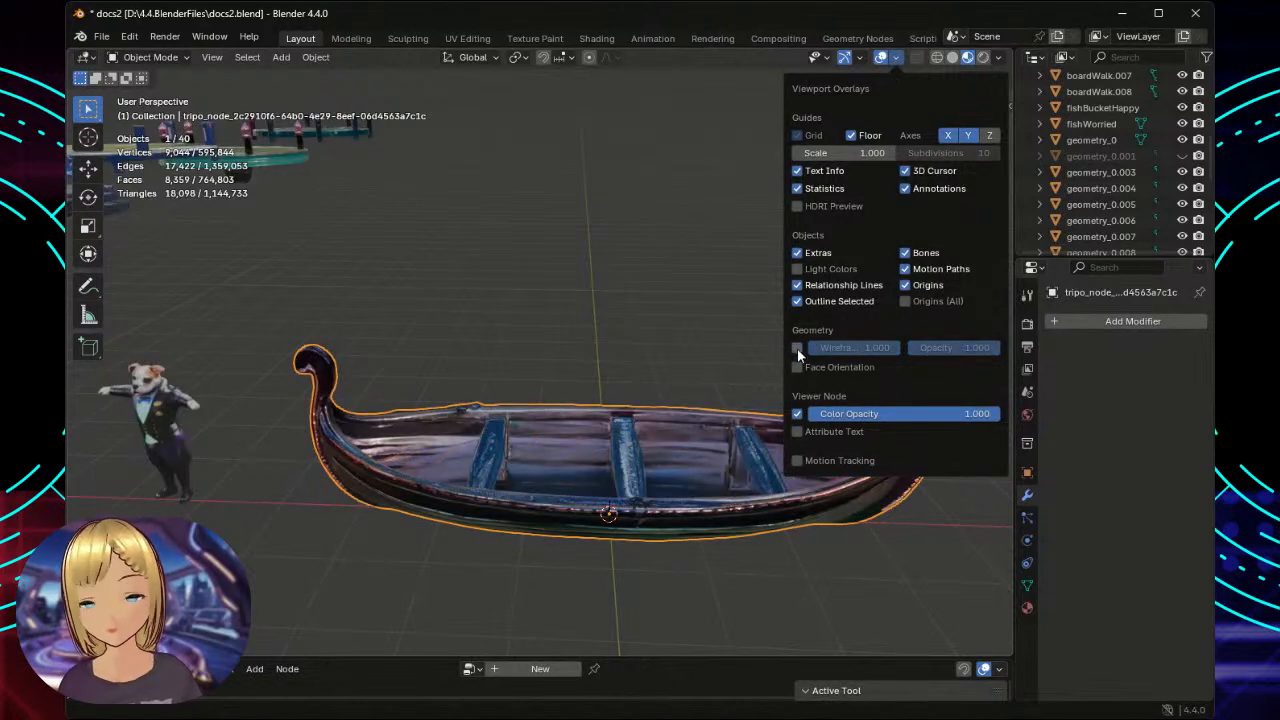
Deselect the boat and examine its textured surface and silhouette from close up and from a distance.
scroll(740, 318, up, 1)
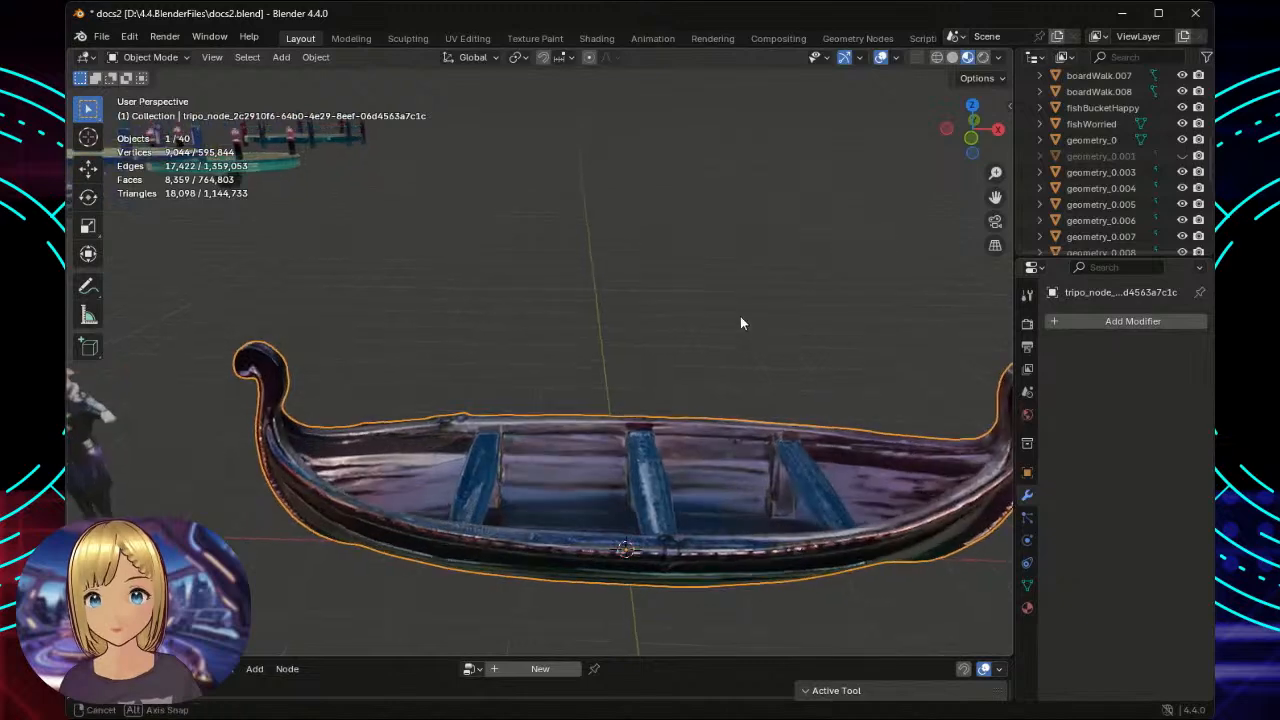
middle_drag(740, 316, 734, 296)
scroll(737, 296, down, 3)
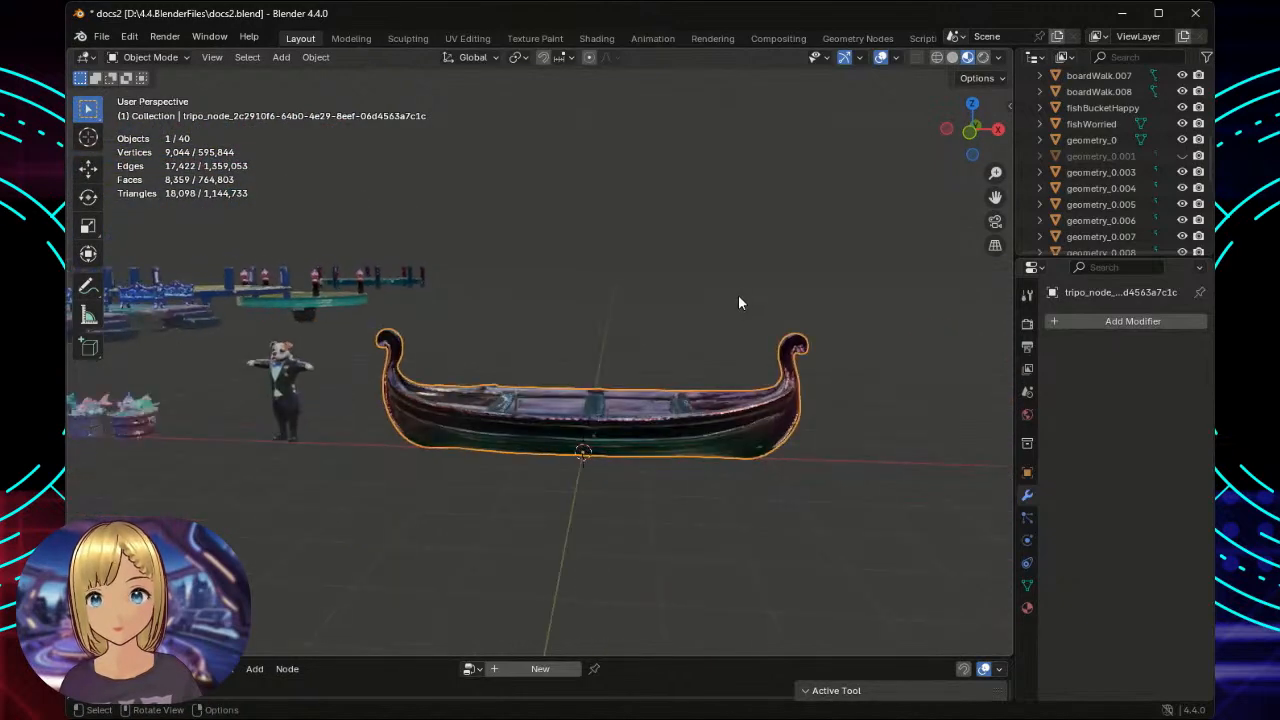
click(669, 286)
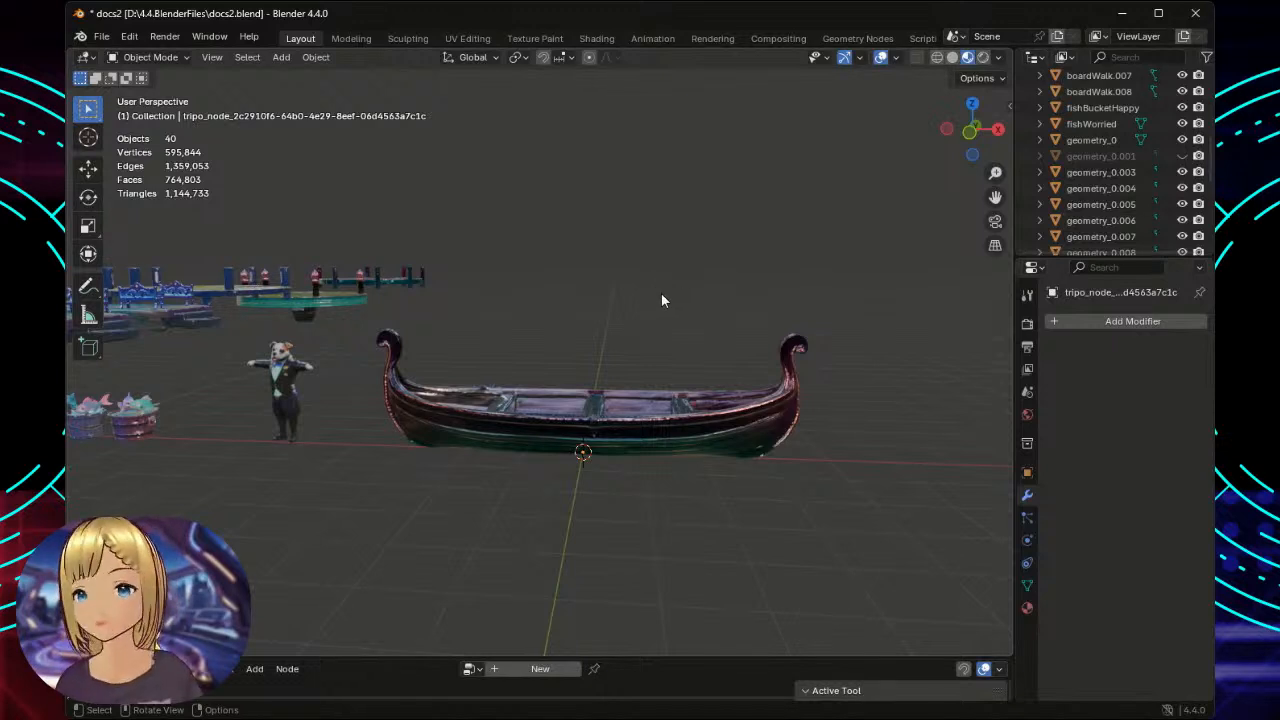
mouse_move(654, 331)
middle_down()
mouse_move(668, 334)
mouse_move(666, 323)
middle_up()
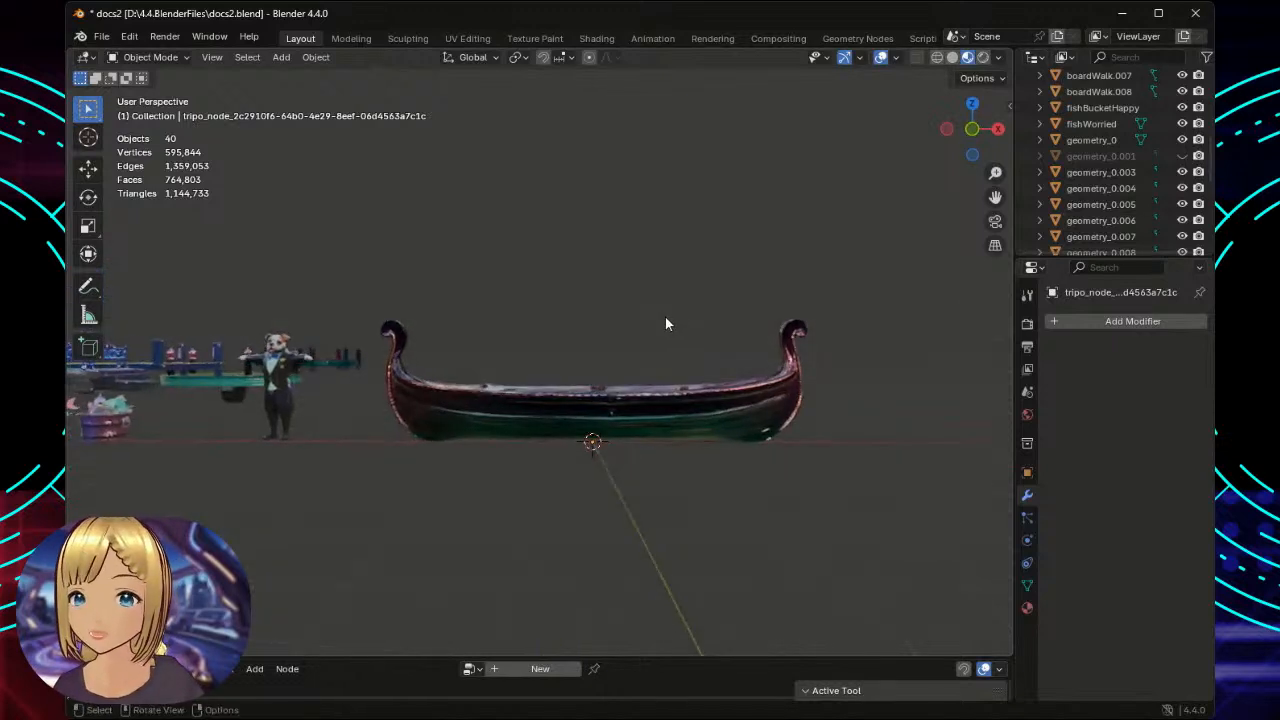
scroll(665, 317, down, 4)
scroll(620, 343, up, 2)
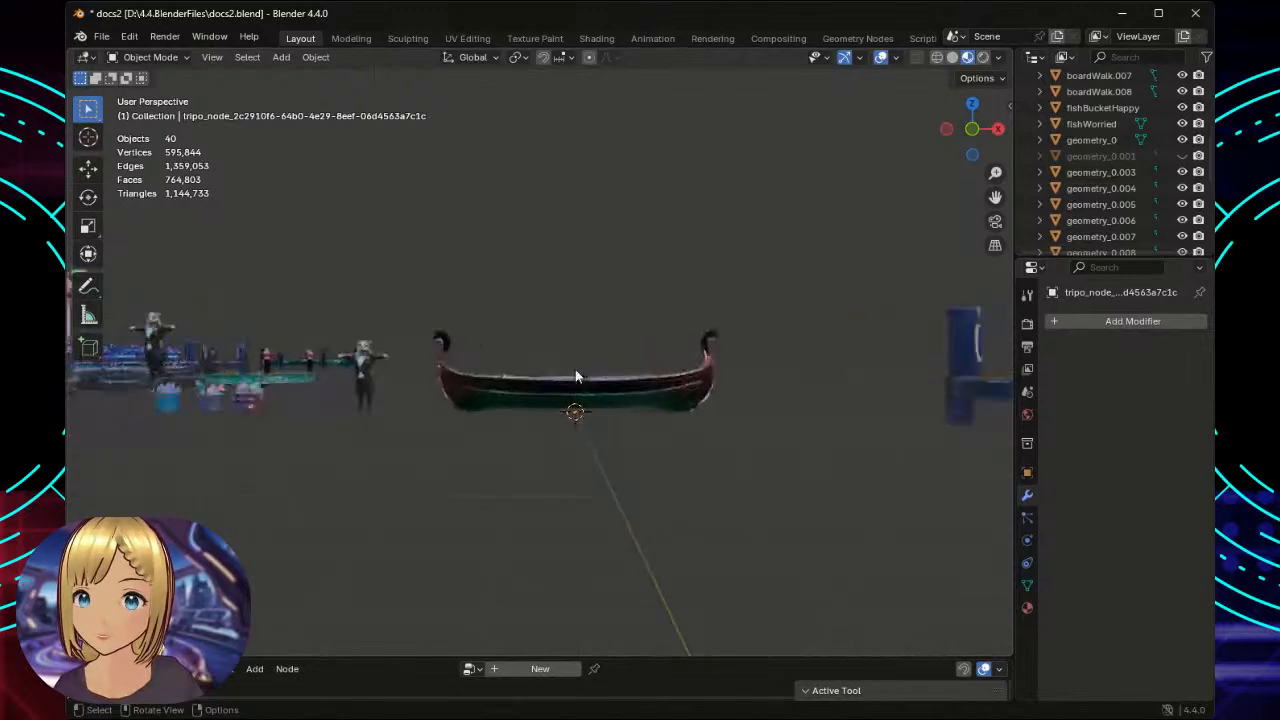
scroll(591, 358, up, 4)
scroll(591, 358, down, 5)
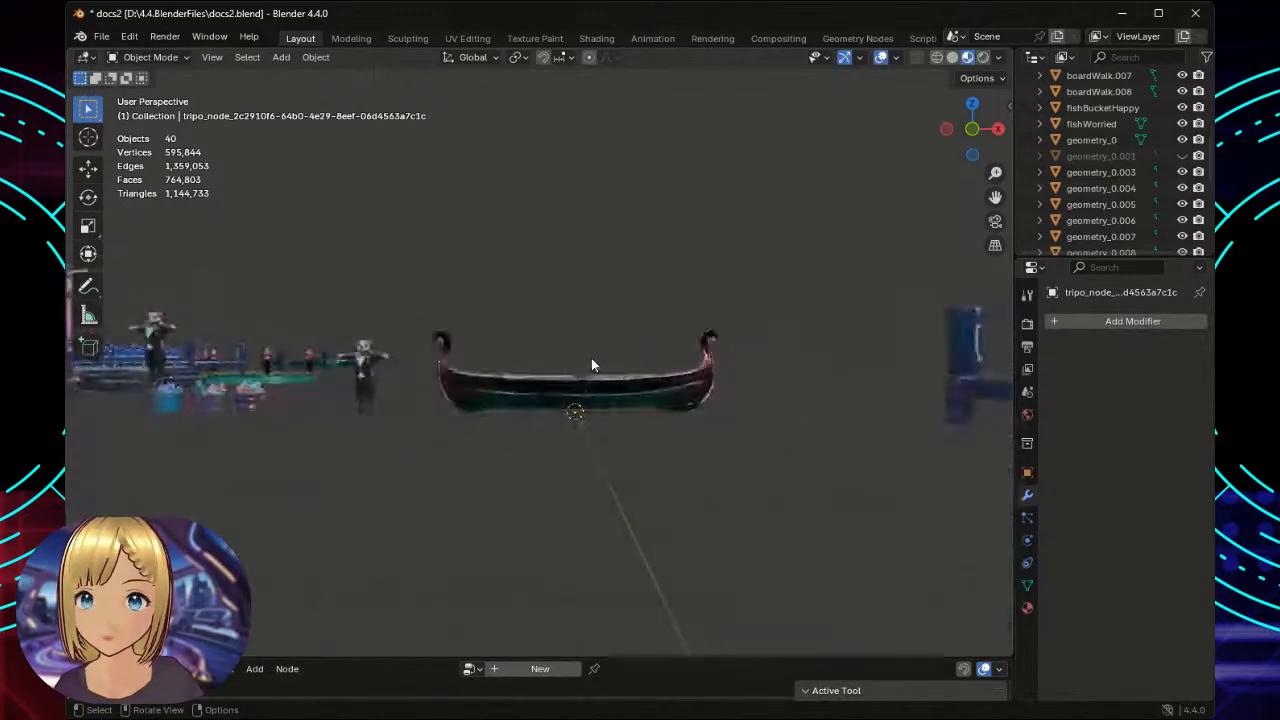
scroll(591, 362, up, 2)
scroll(591, 362, down, 2)
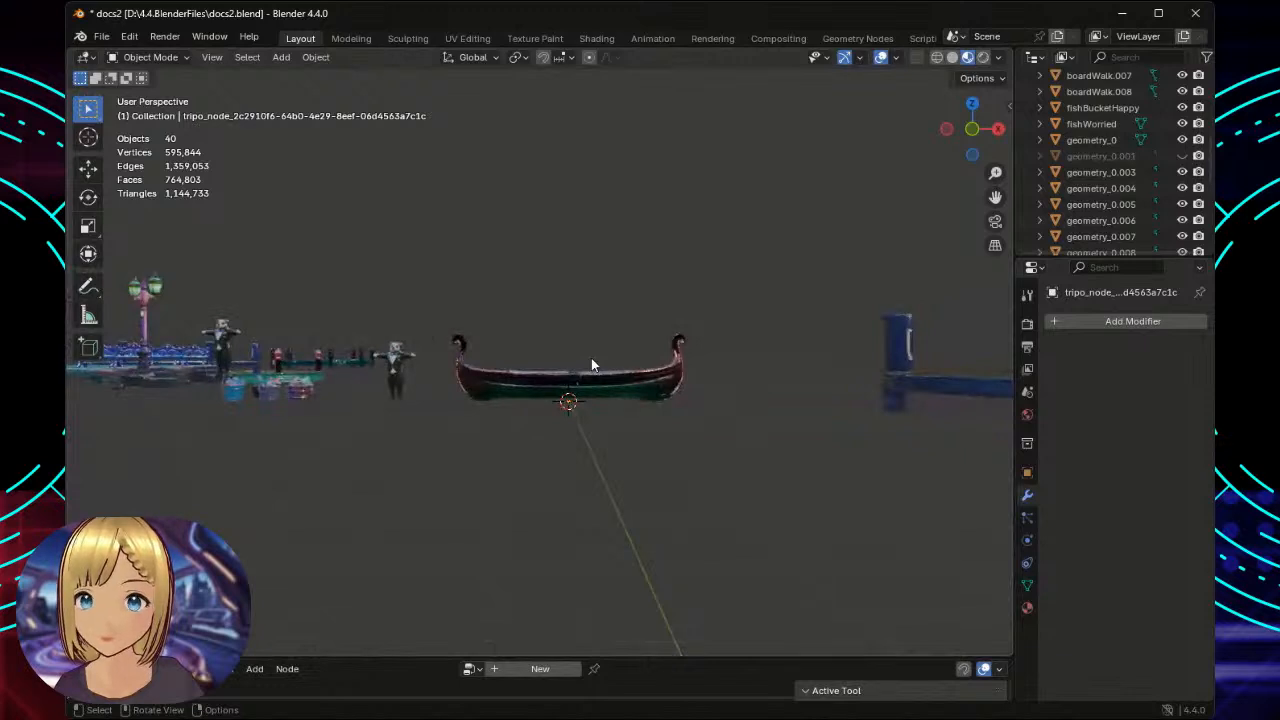
scroll(591, 362, down, 1)
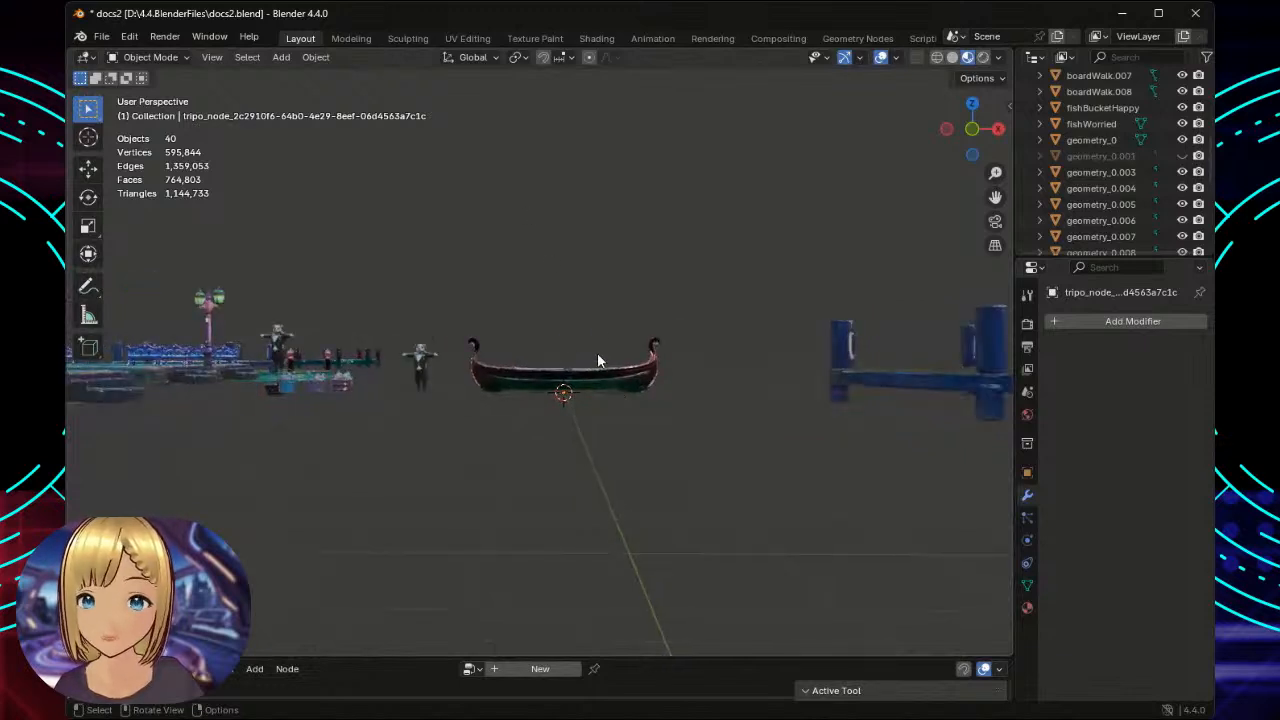
scroll(604, 305, up, 6)
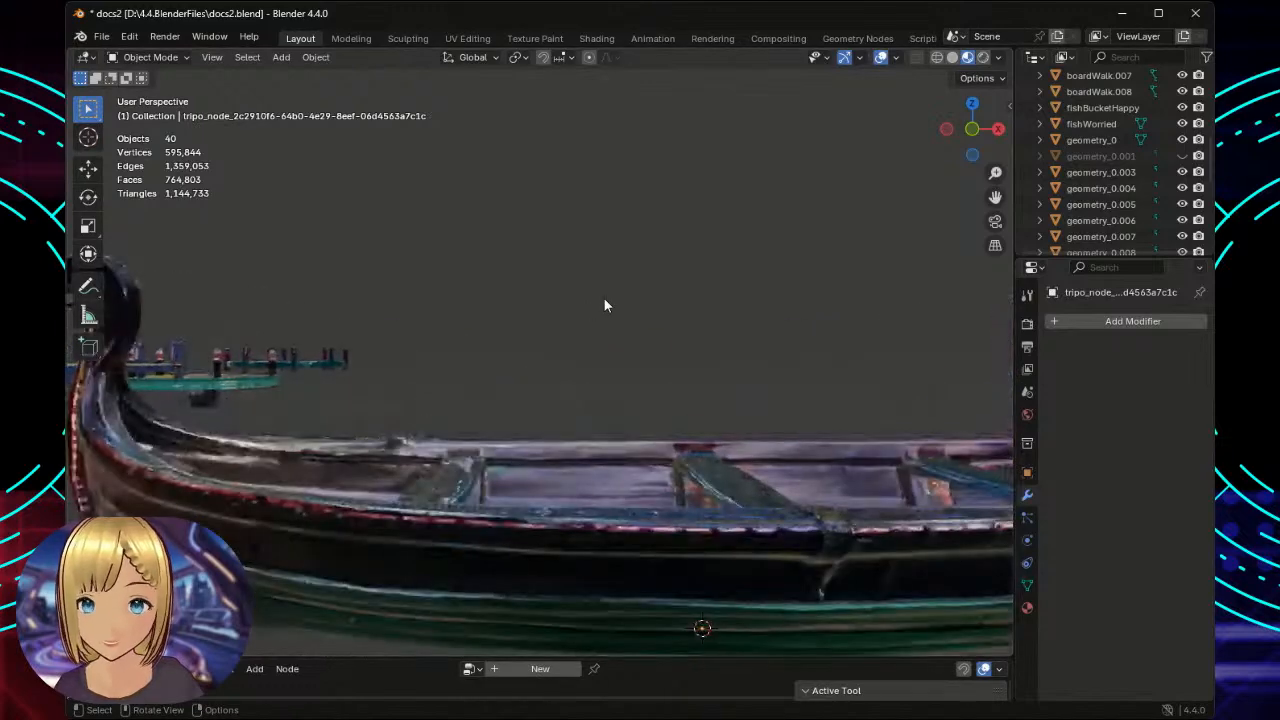
scroll(609, 305, down, 6)
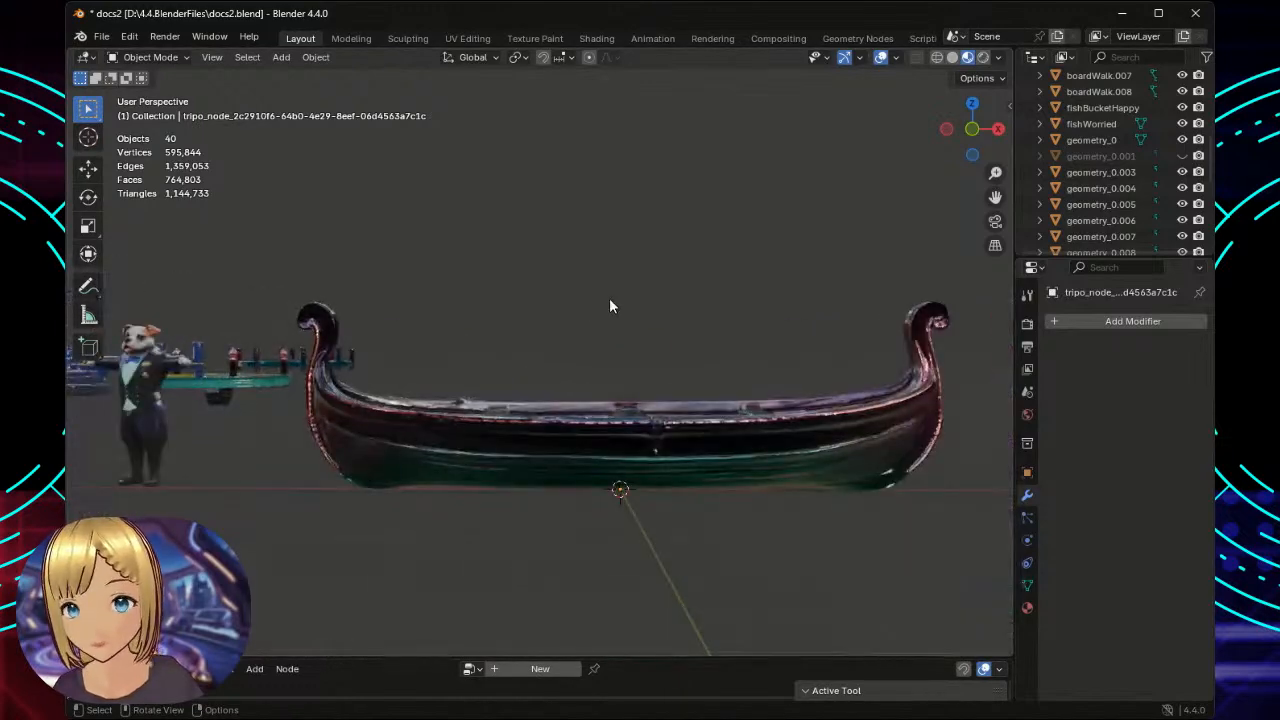
scroll(610, 305, up, 3)
scroll(605, 318, down, 1)
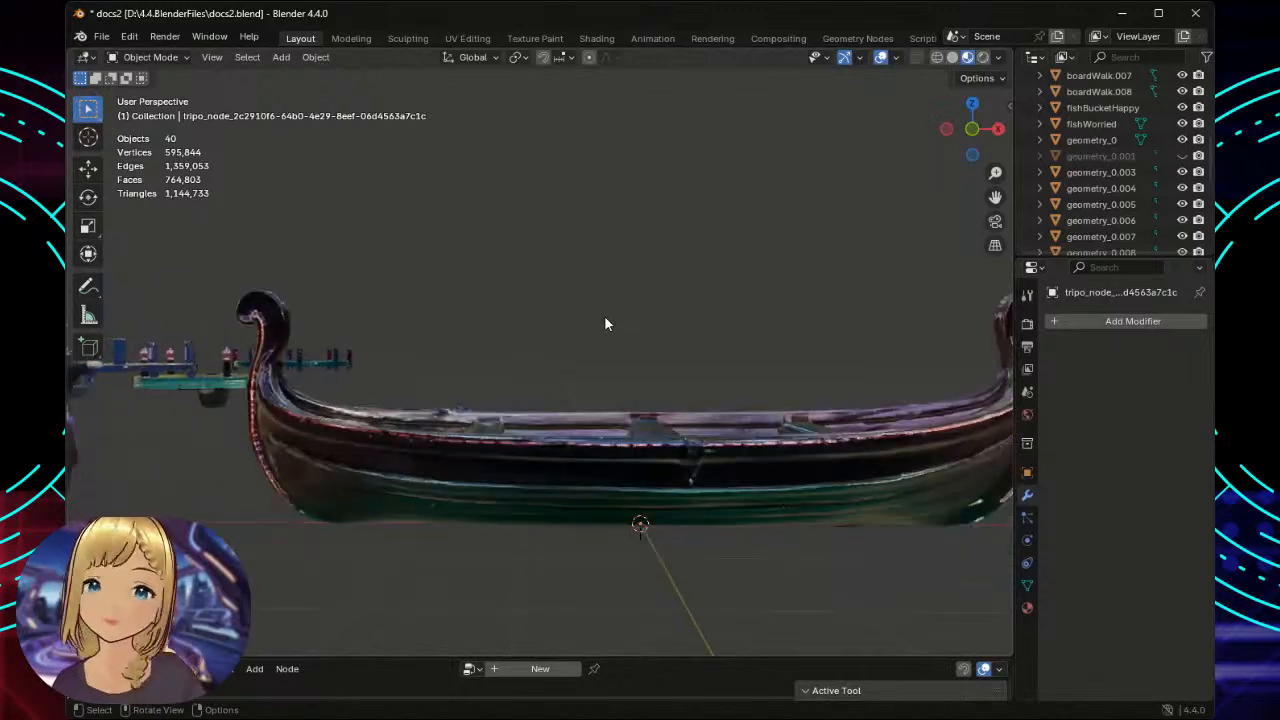
scroll(621, 310, down, 5)
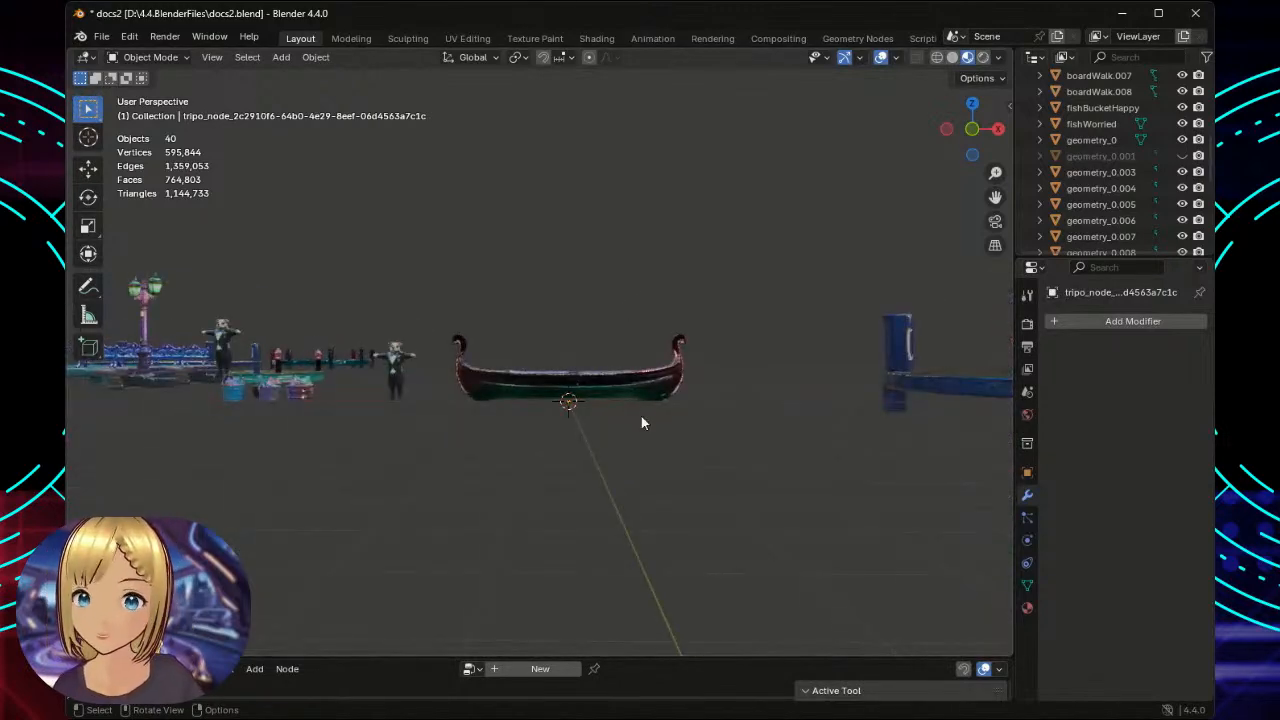
Duplicate the boat and move the copy along the global X axis past the avatar, leaving nothing selected.
click(631, 377)
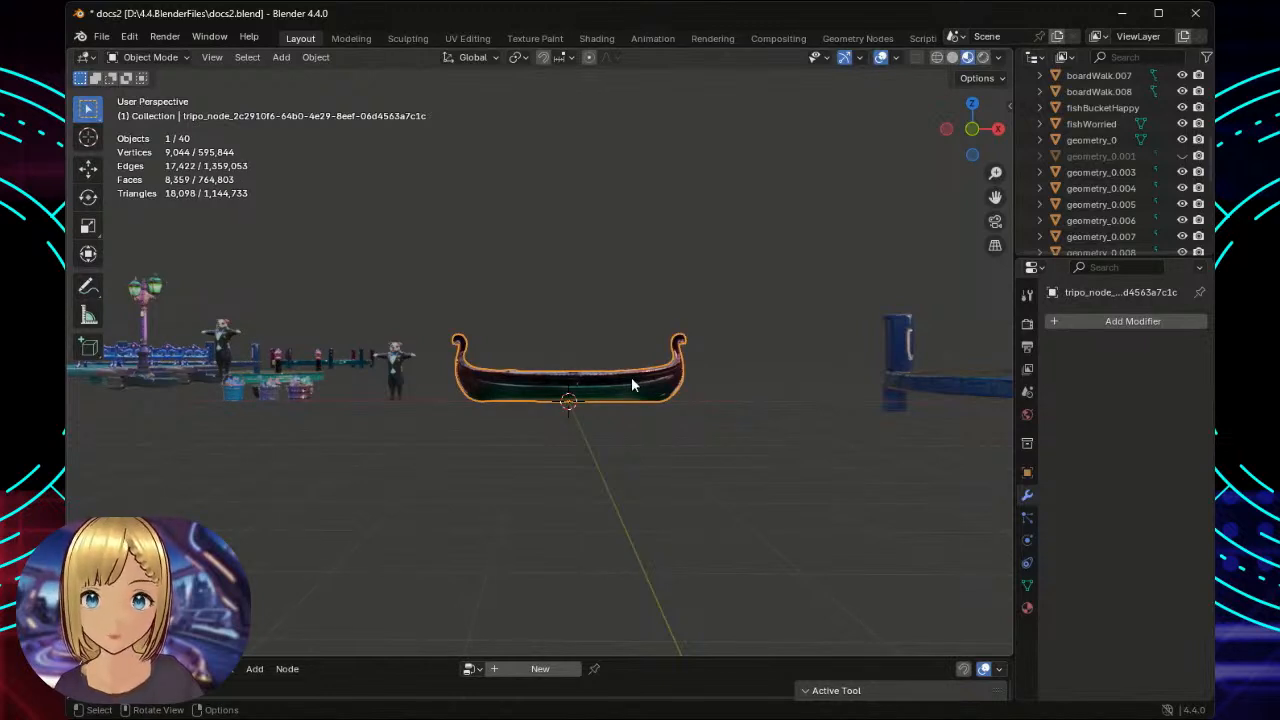
key(shift+d)
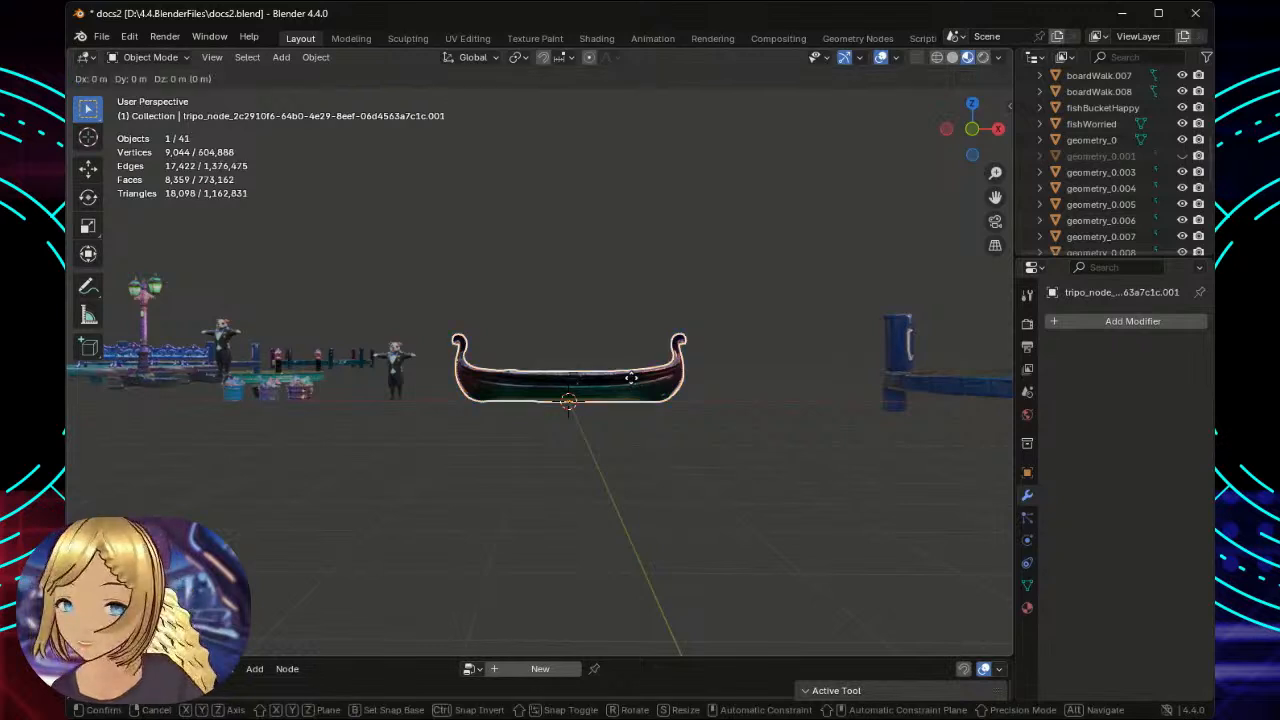
right_click(631, 377)
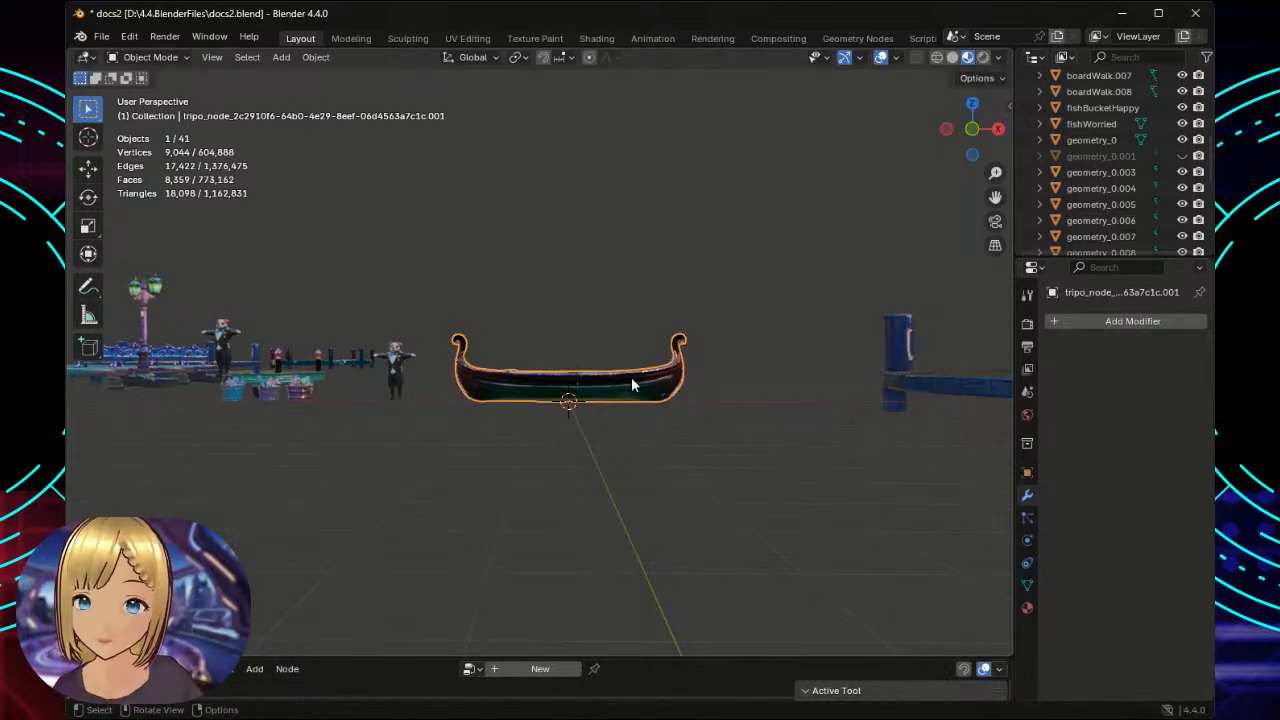
click(88, 168)
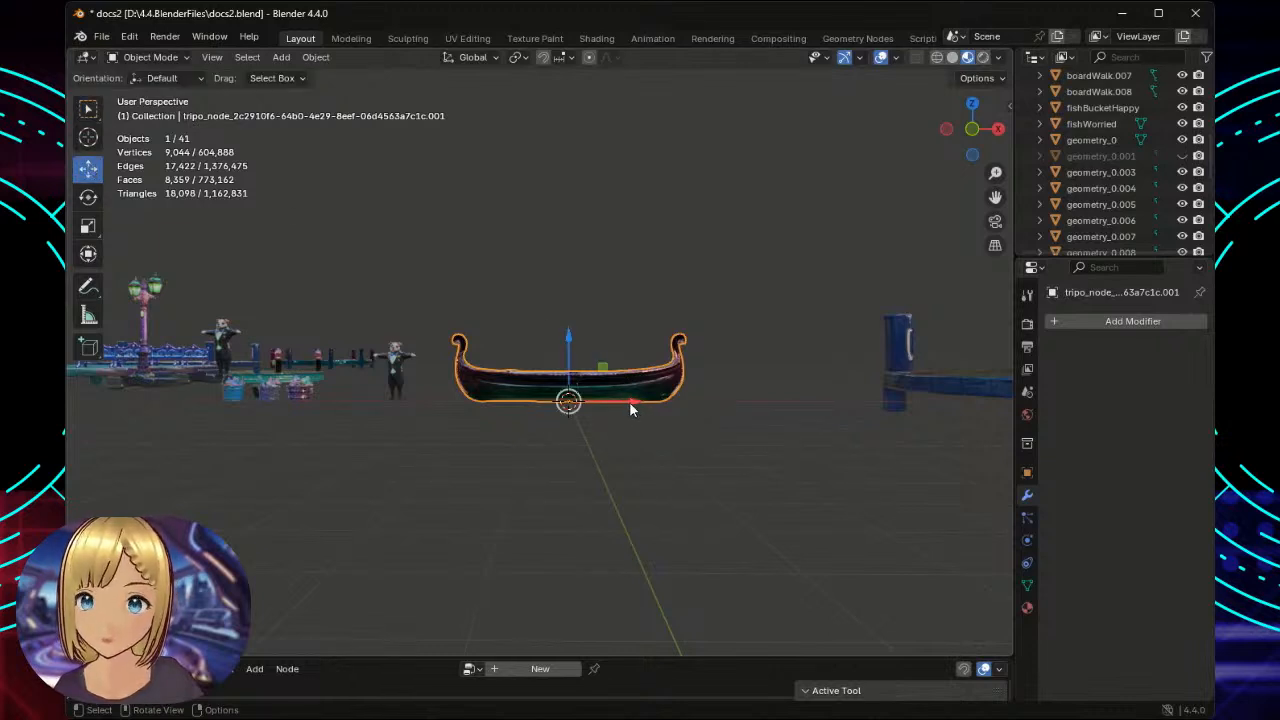
key(shift+d)
key(x)
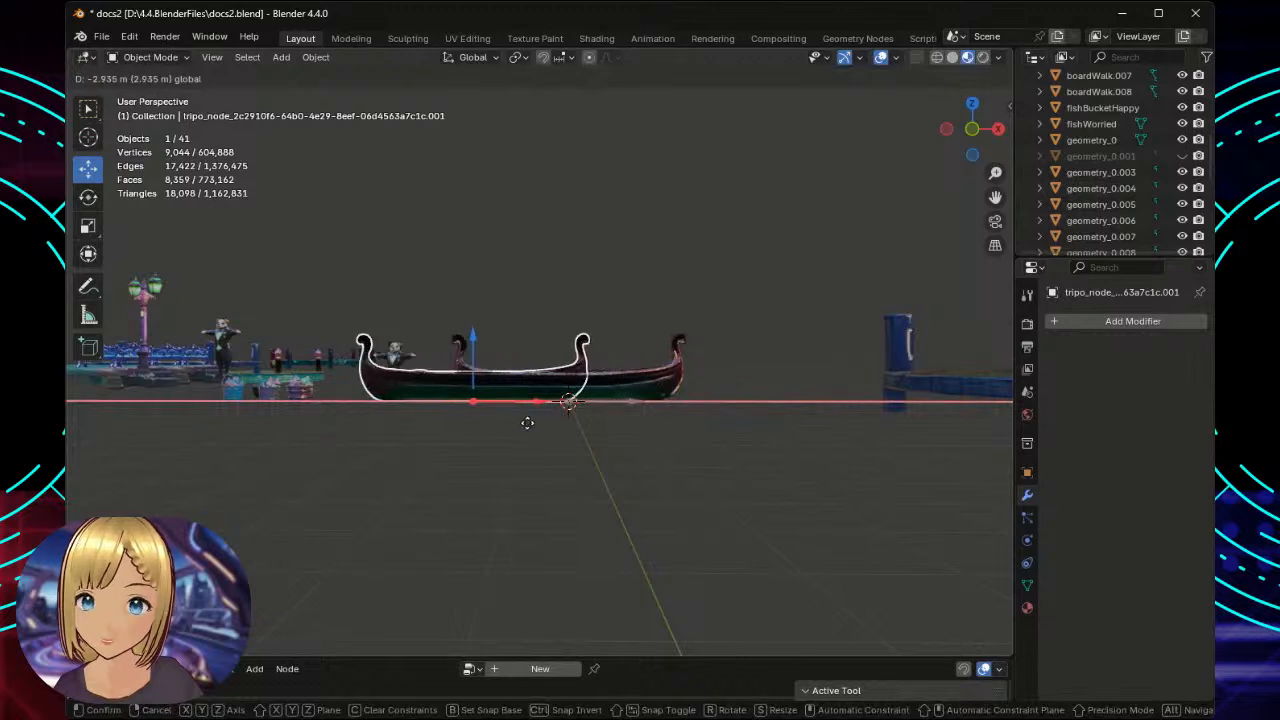
click(113, 449)
click(602, 248)
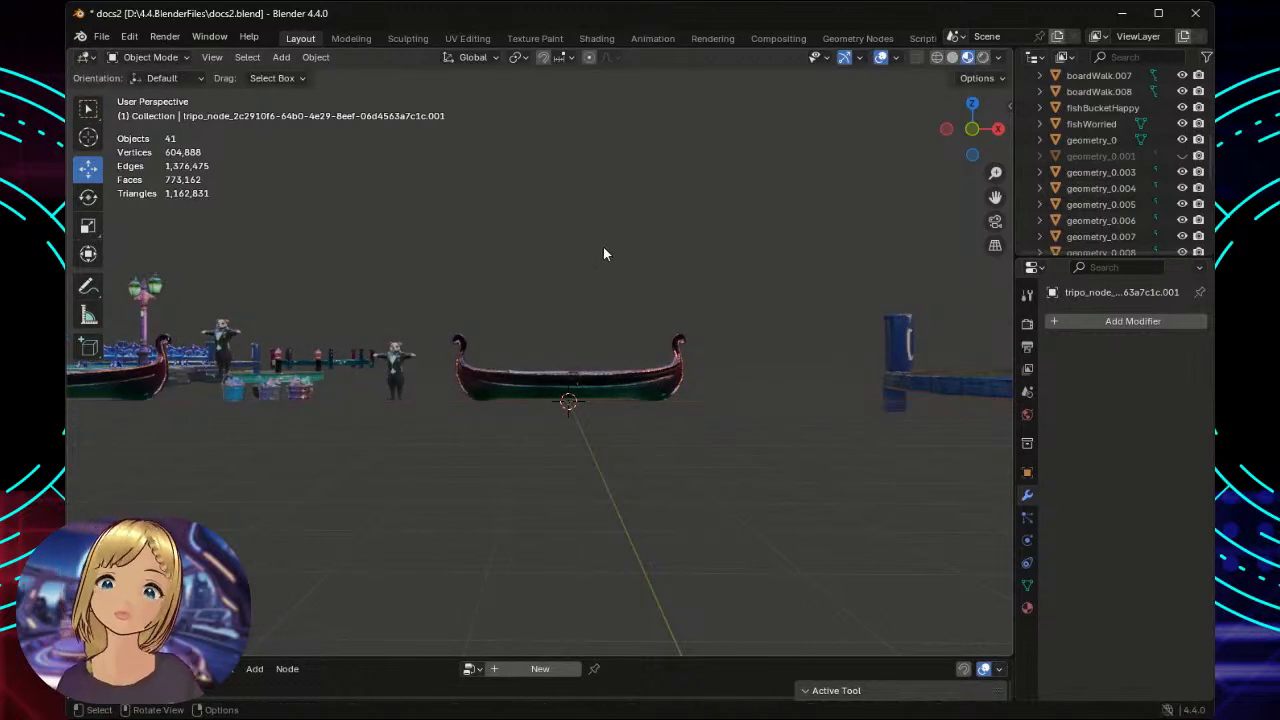
Save the docs2.blend file.
scroll(620, 293, up, 4)
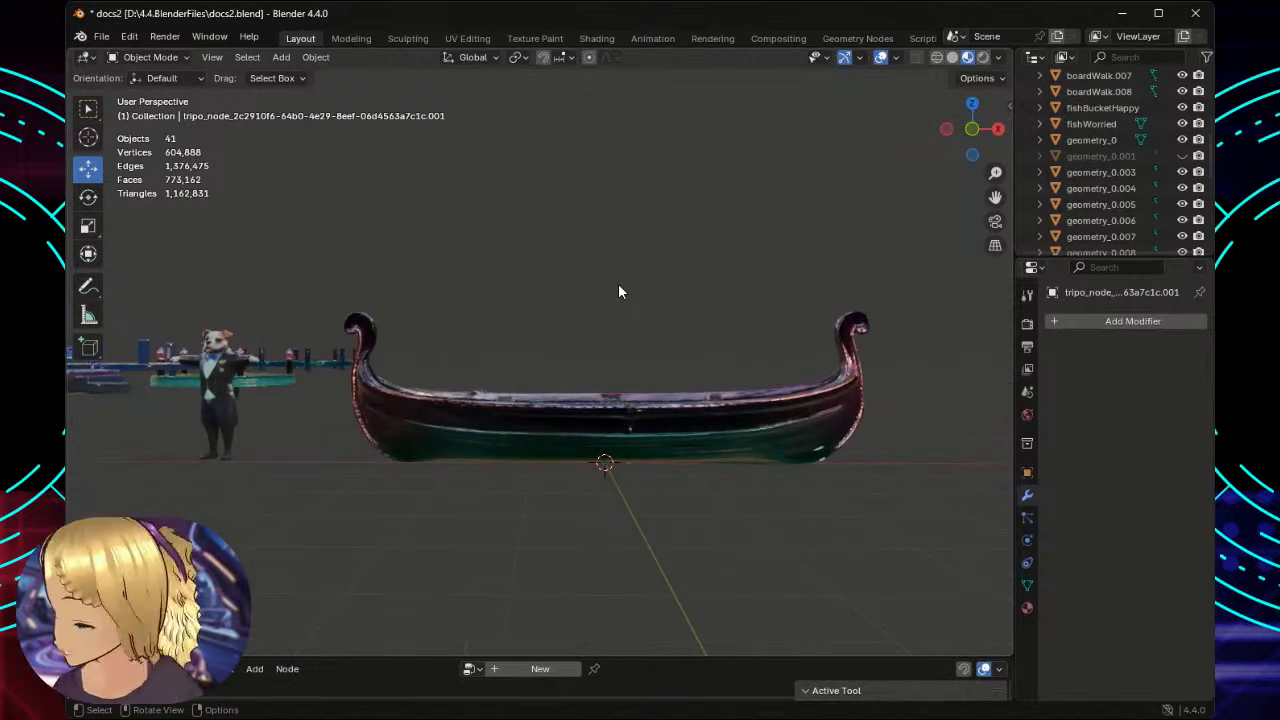
key(ctrl+s)
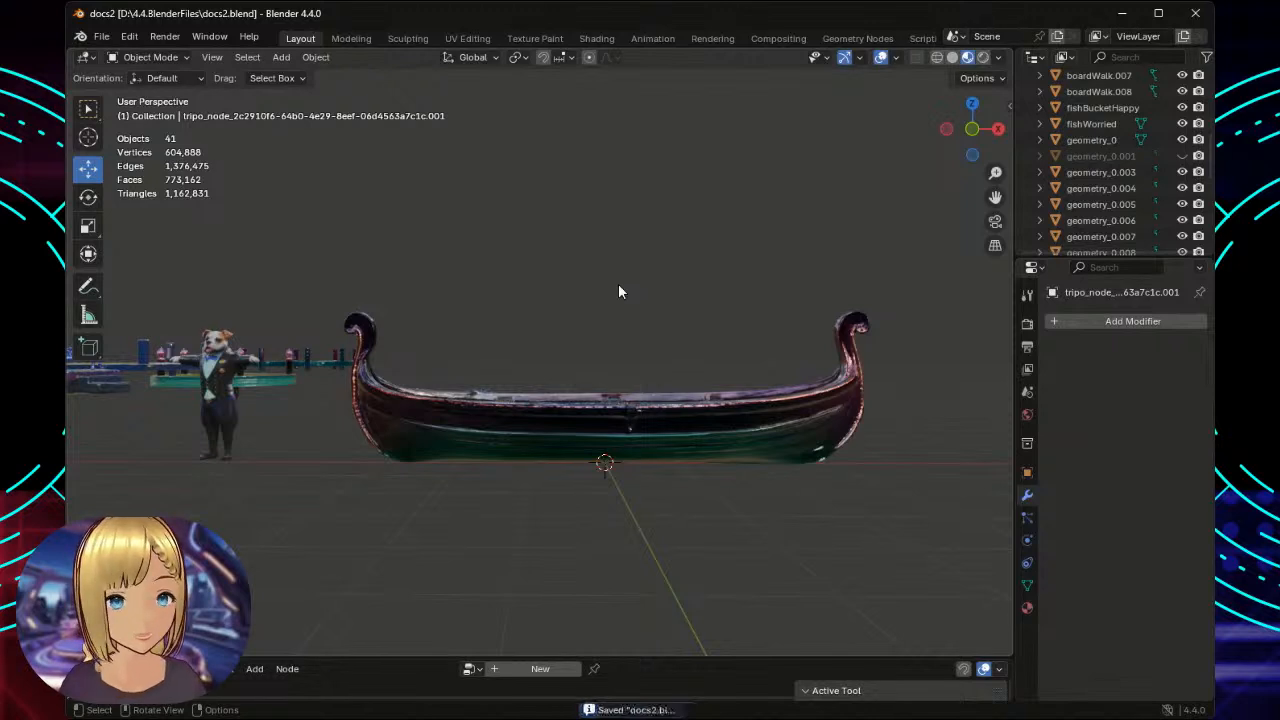
scroll(619, 287, down, 3)
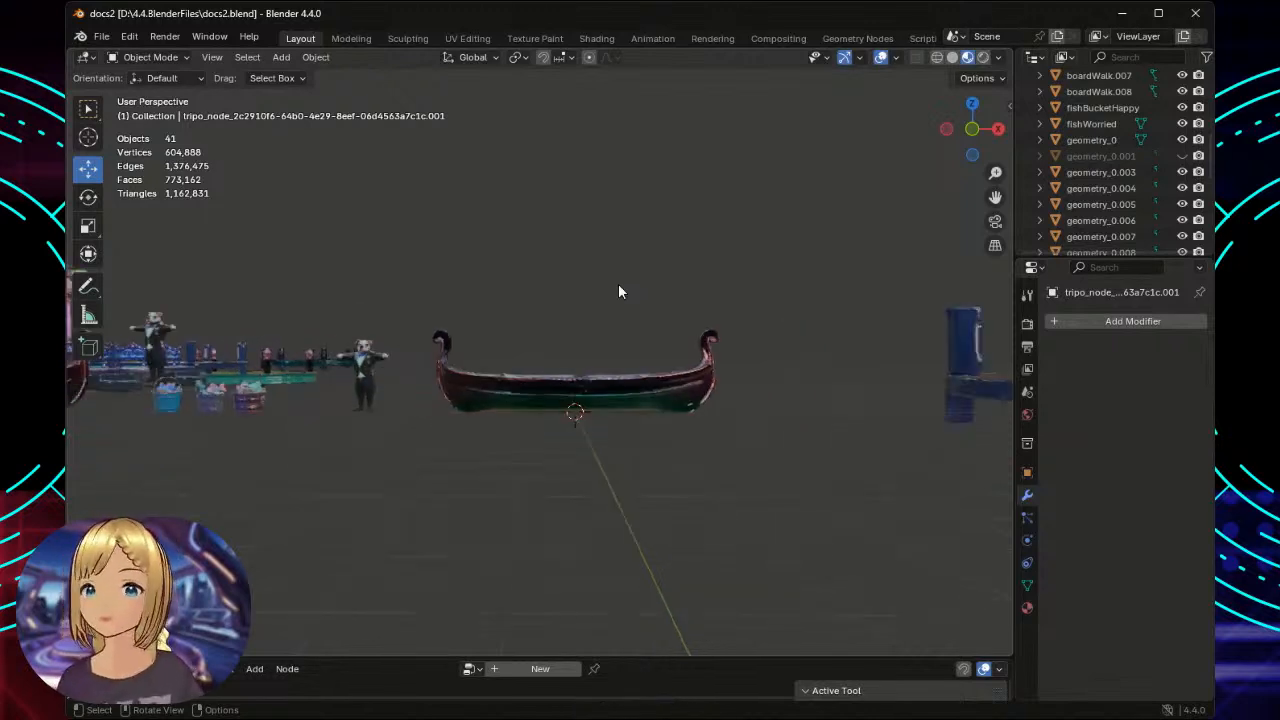
middle_drag(618, 291, 761, 293)
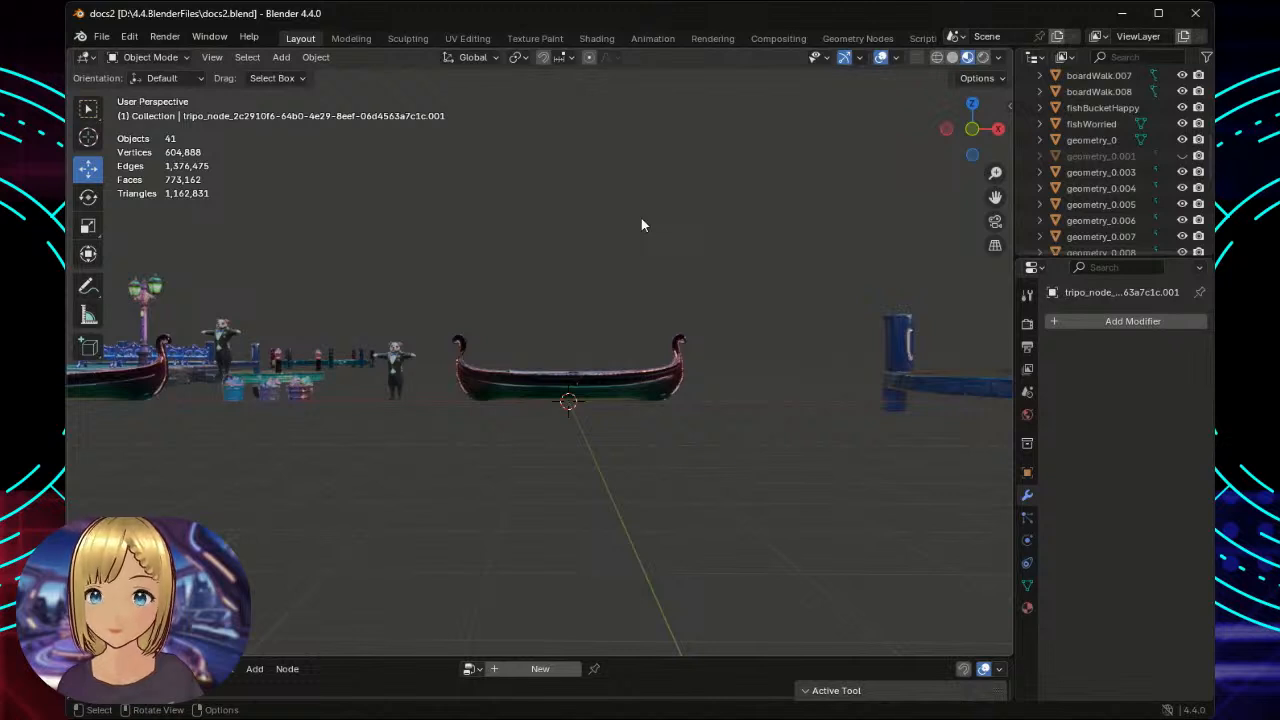
scroll(637, 289, up, 4)
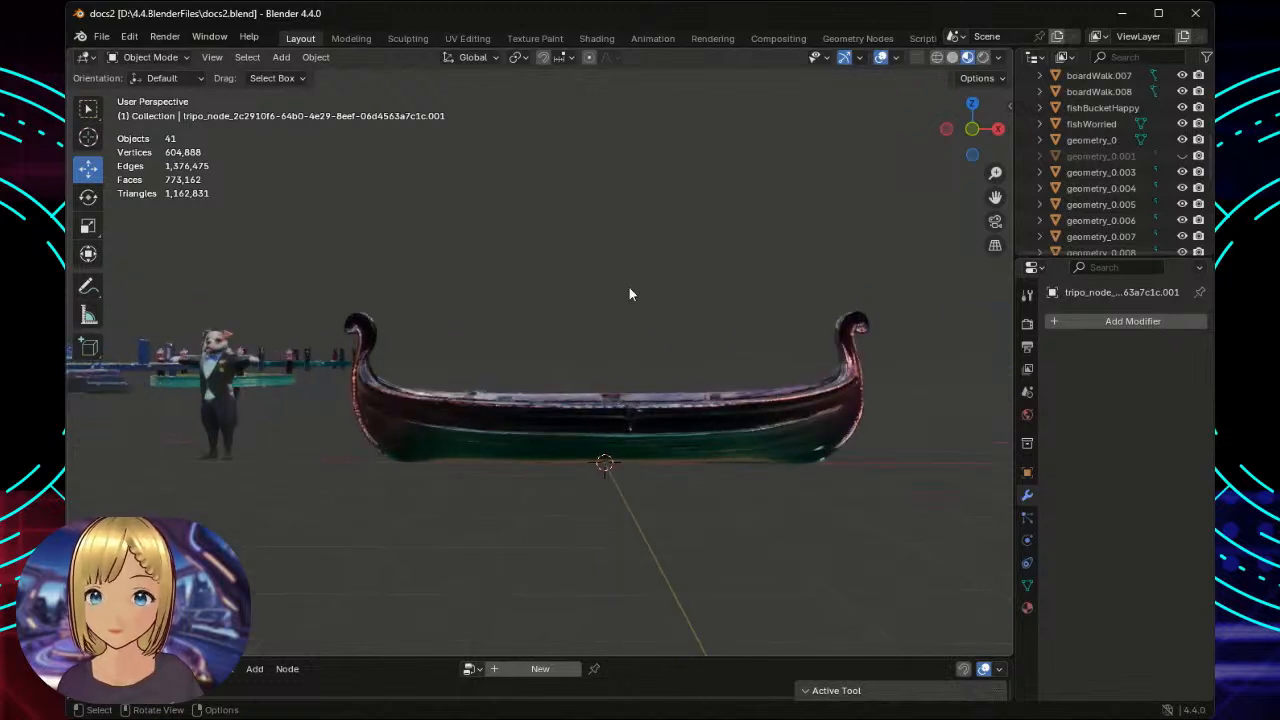
scroll(629, 288, down, 1)
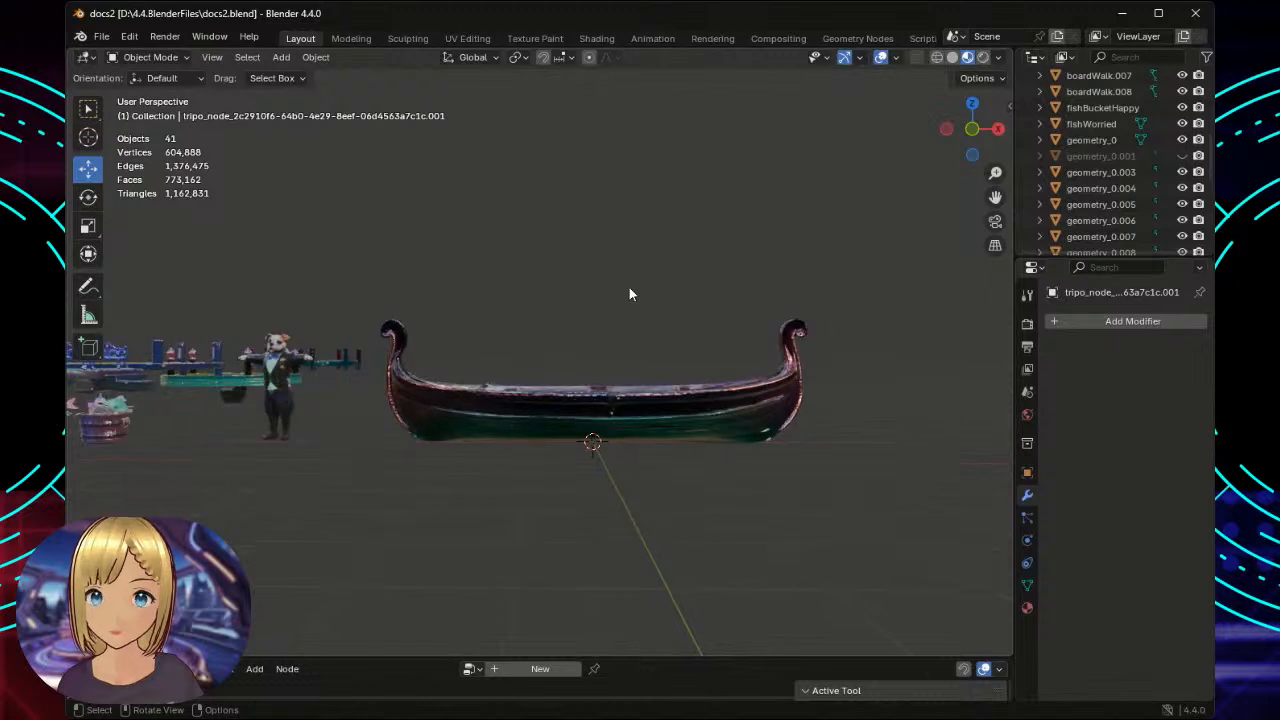
scroll(629, 293, up, 1)
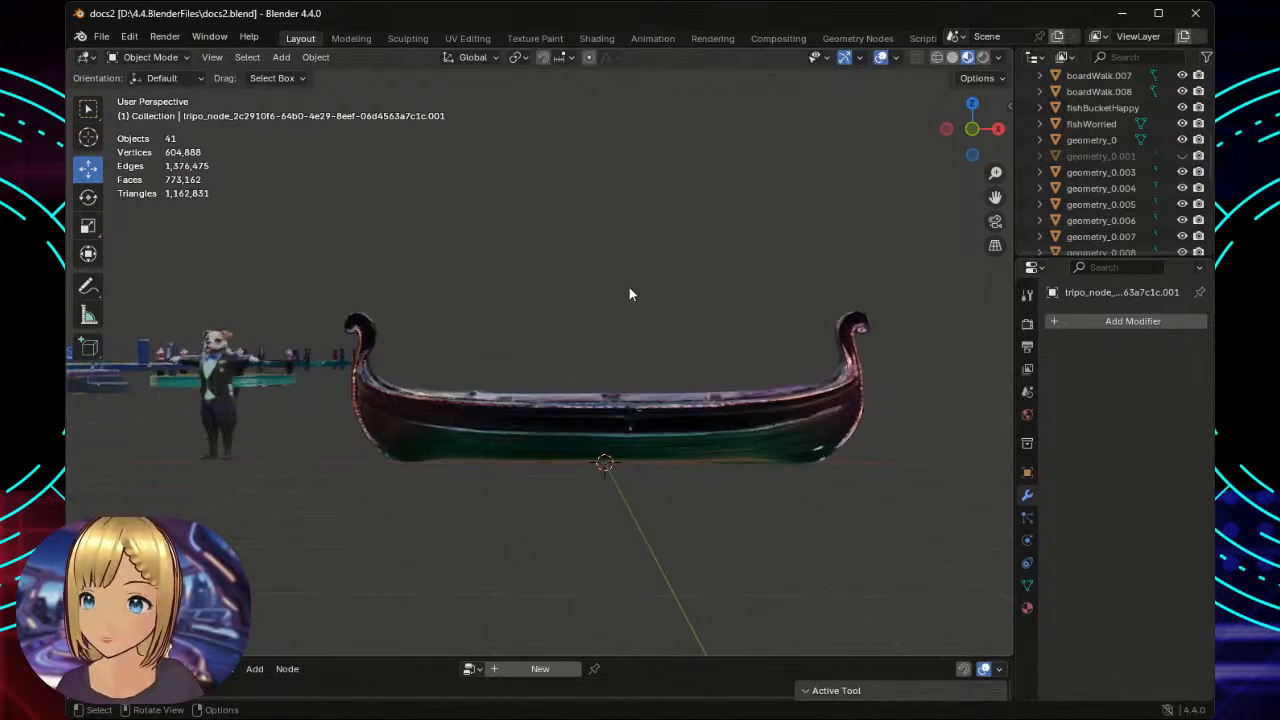
Import another model, small and slender, in glTF 2.0 (.glb/.gltf) format into the boat scene.
click(101, 37)
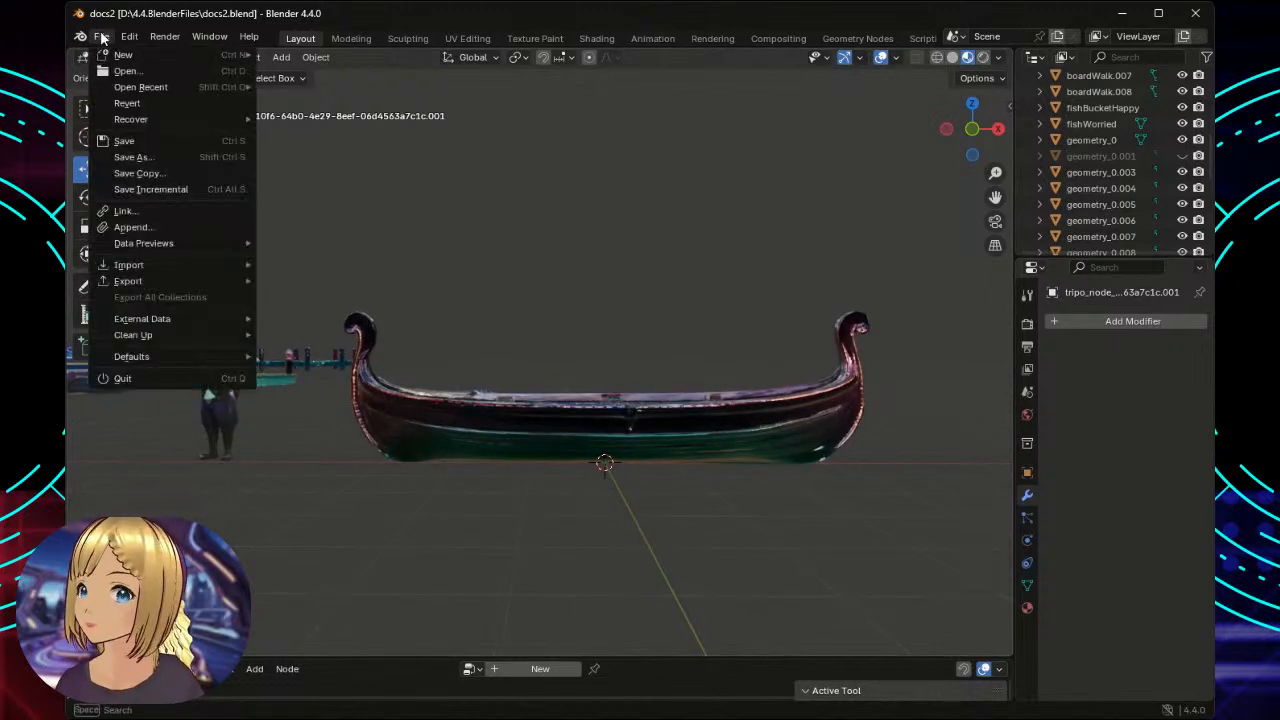
mouse_move(142, 270)
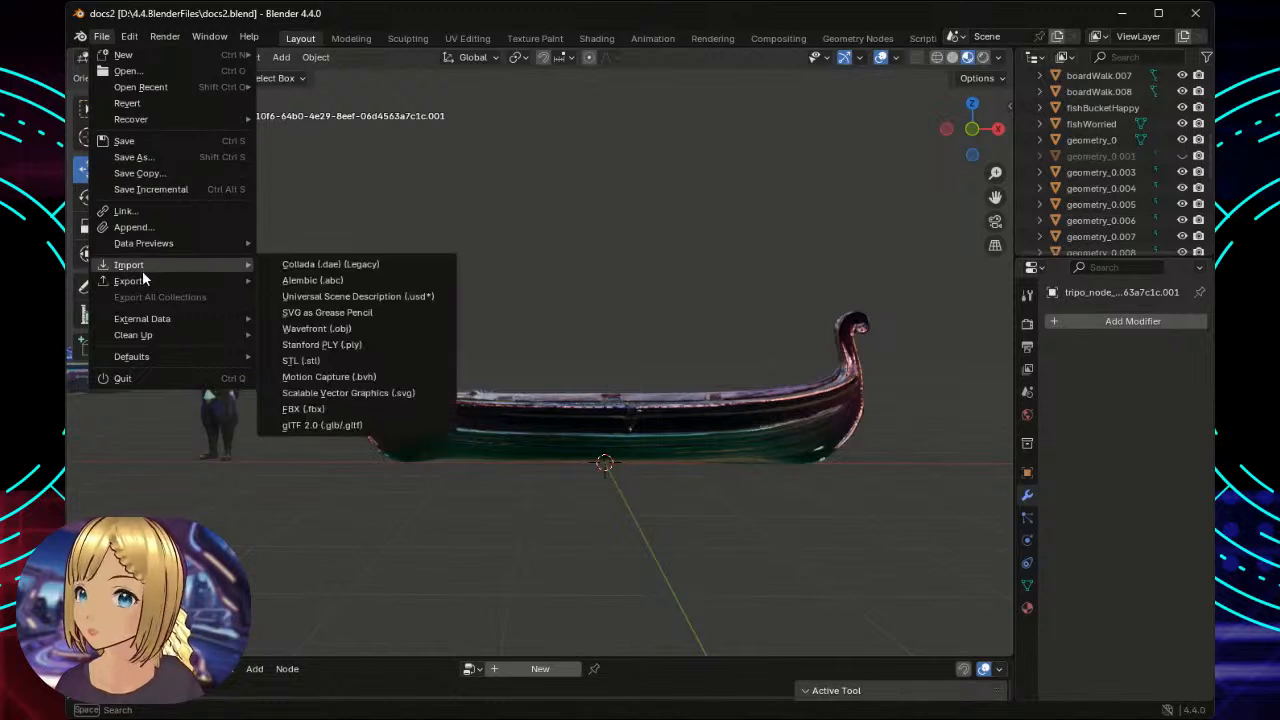
click(338, 424)
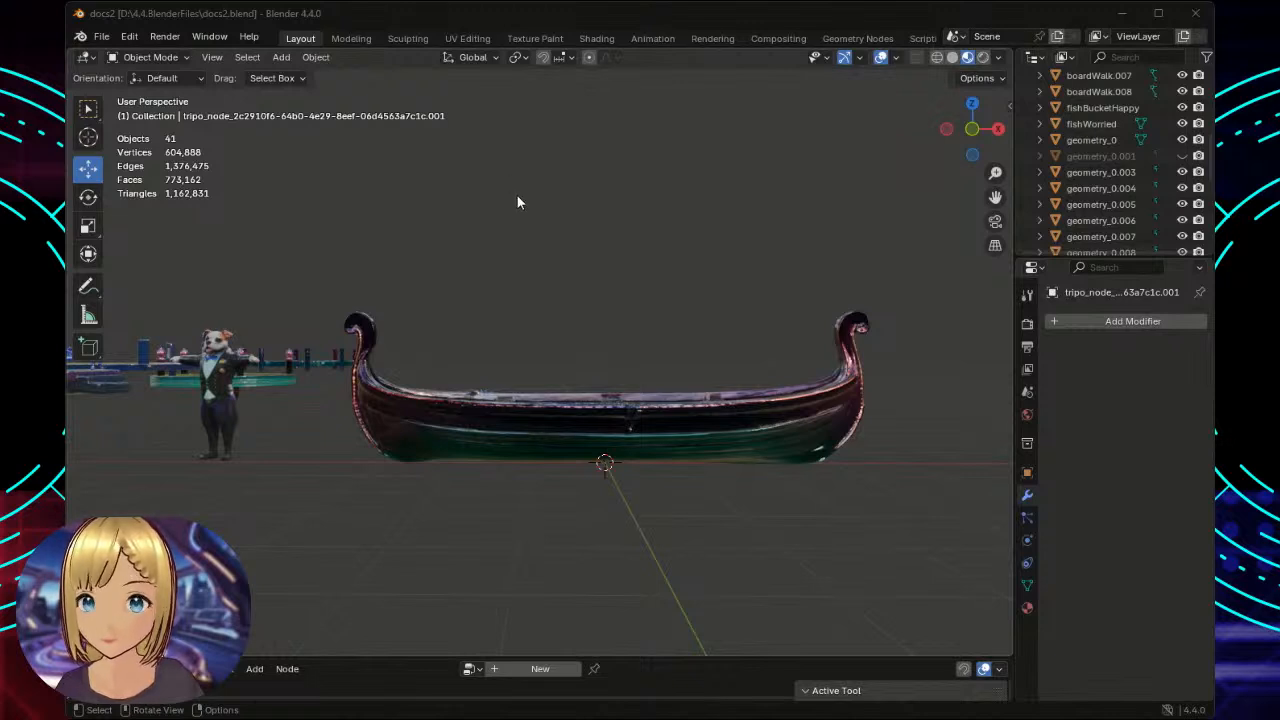
click(916, 592)
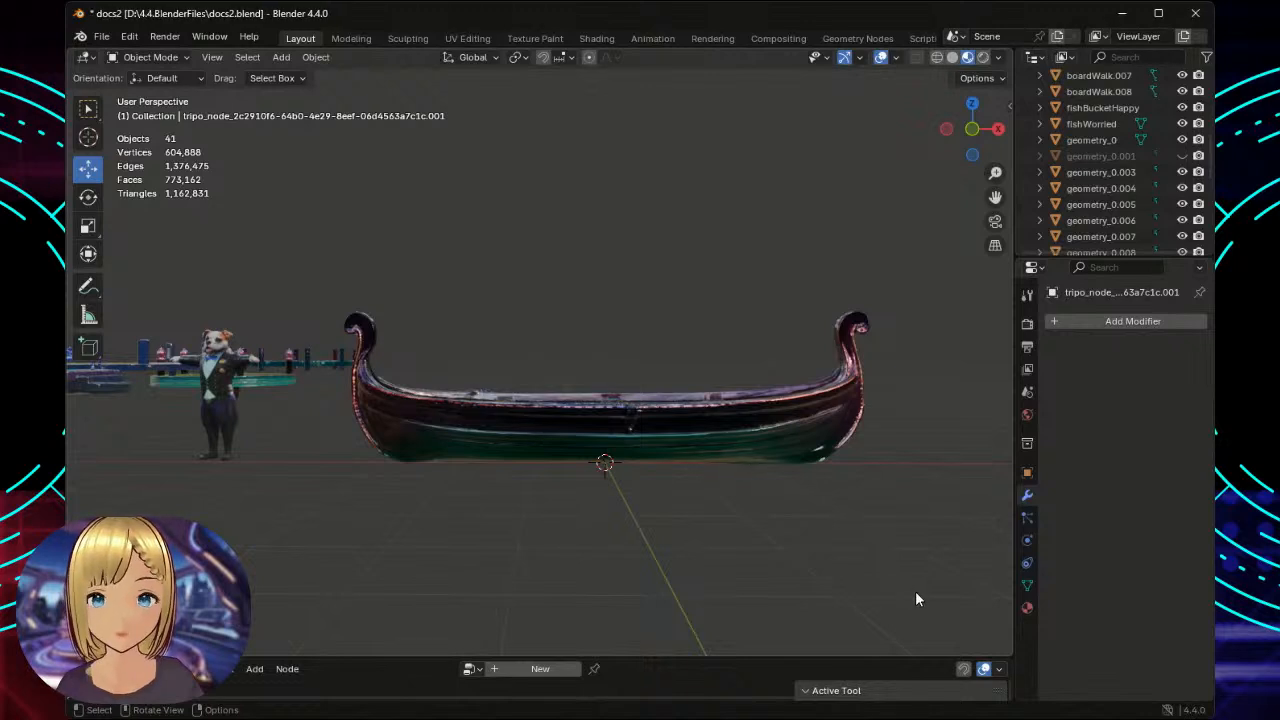
key(ctrl+v)
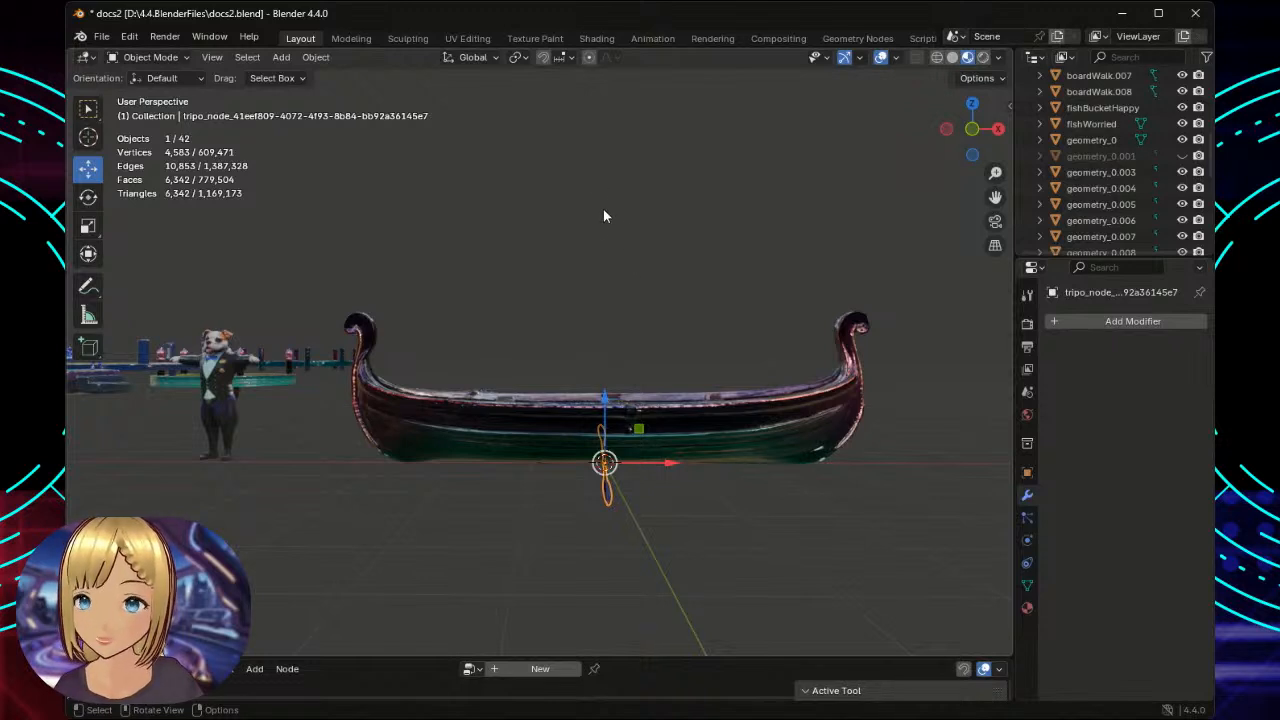
Raise the imported paddle above the boat, scale it up to several times its size, and check its proportions against the boat.
drag(605, 397, 626, 242)
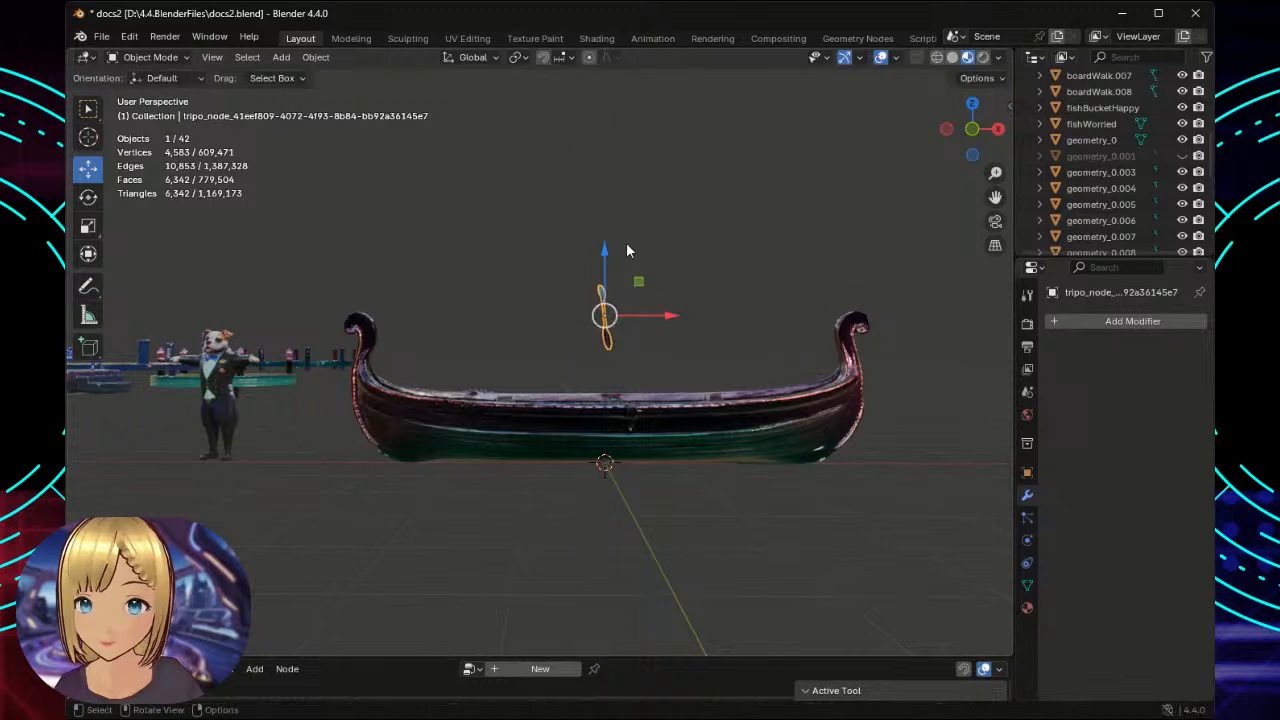
click(89, 229)
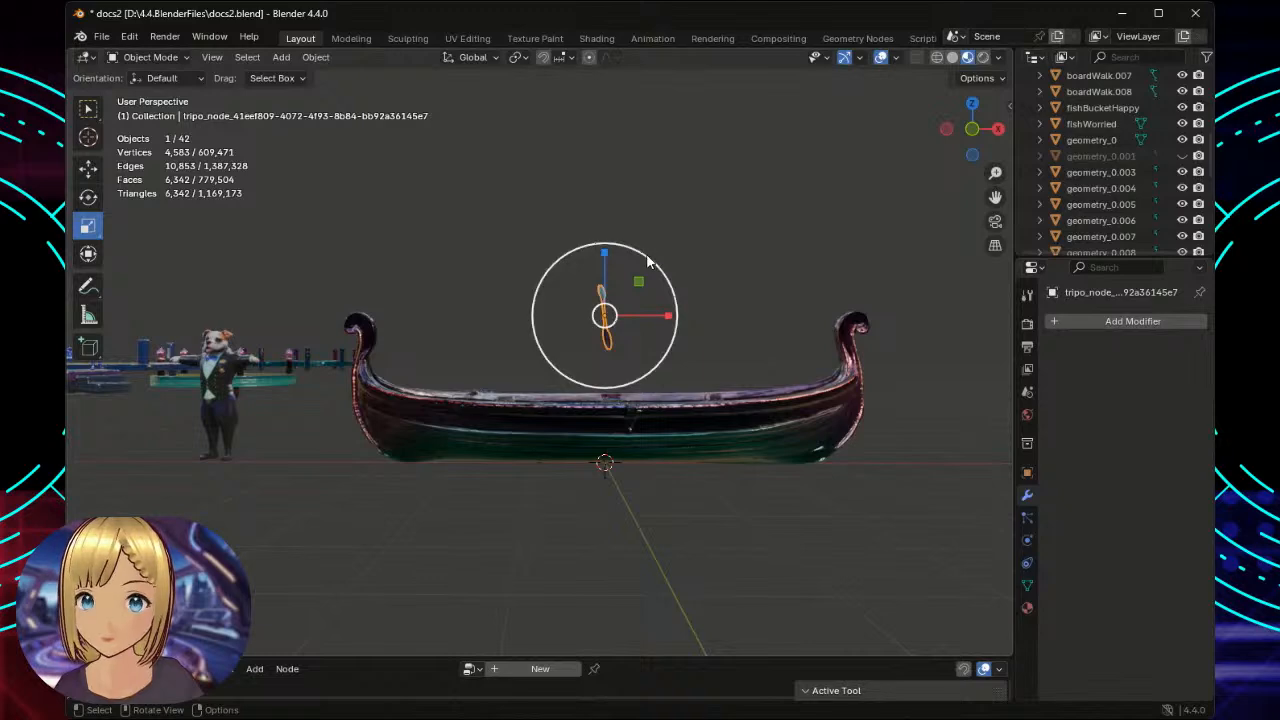
drag(645, 259, 755, 212)
scroll(748, 332, up, 5)
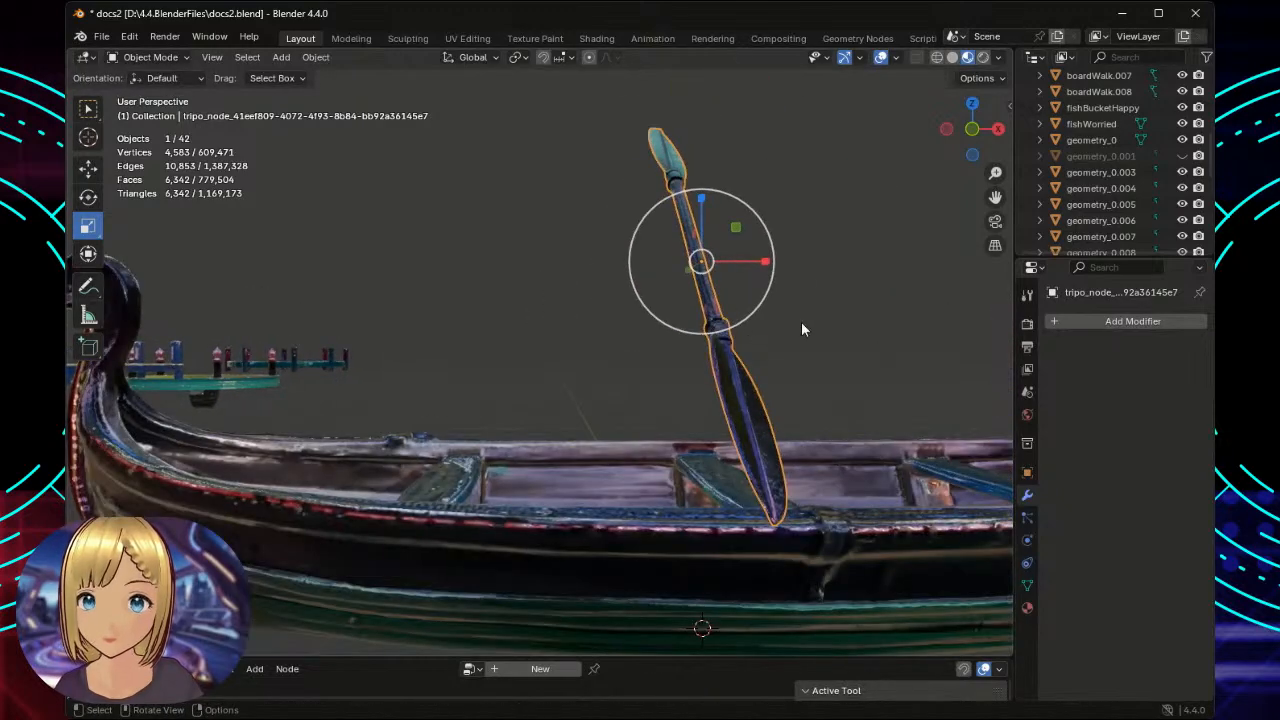
middle_drag(866, 312, 758, 352)
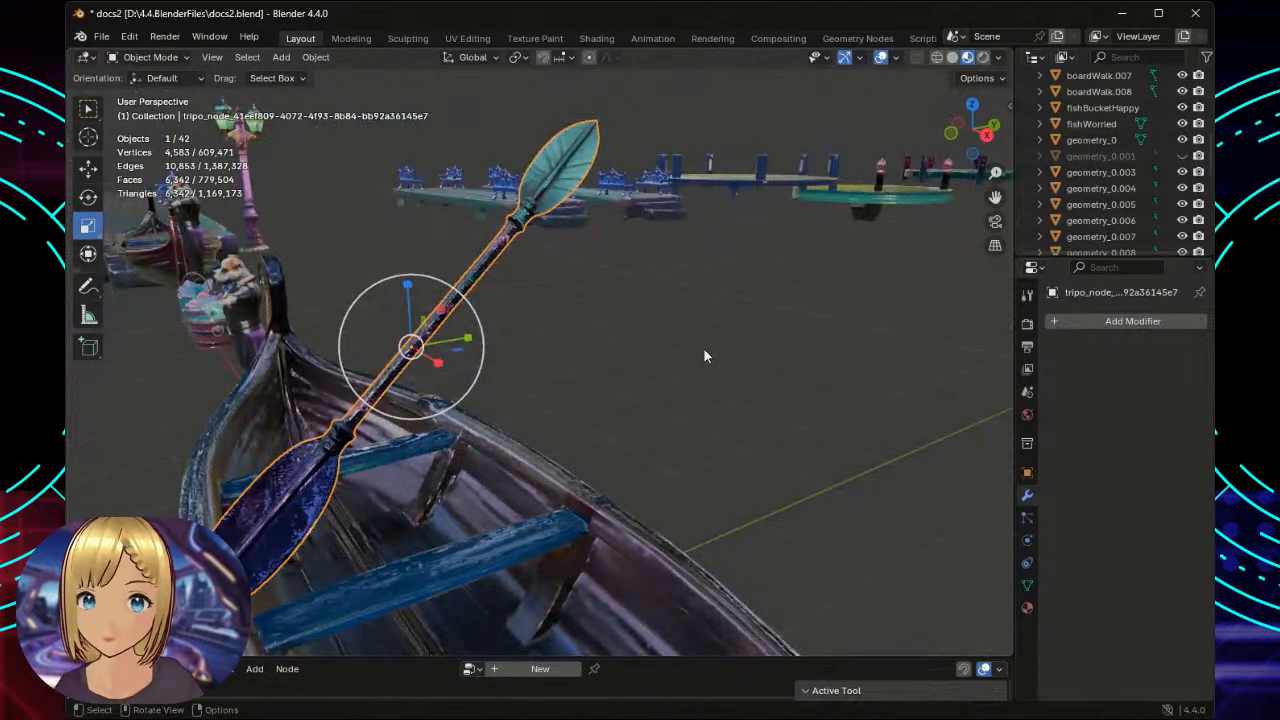
middle_drag(607, 337, 903, 313)
scroll(903, 313, up, 2)
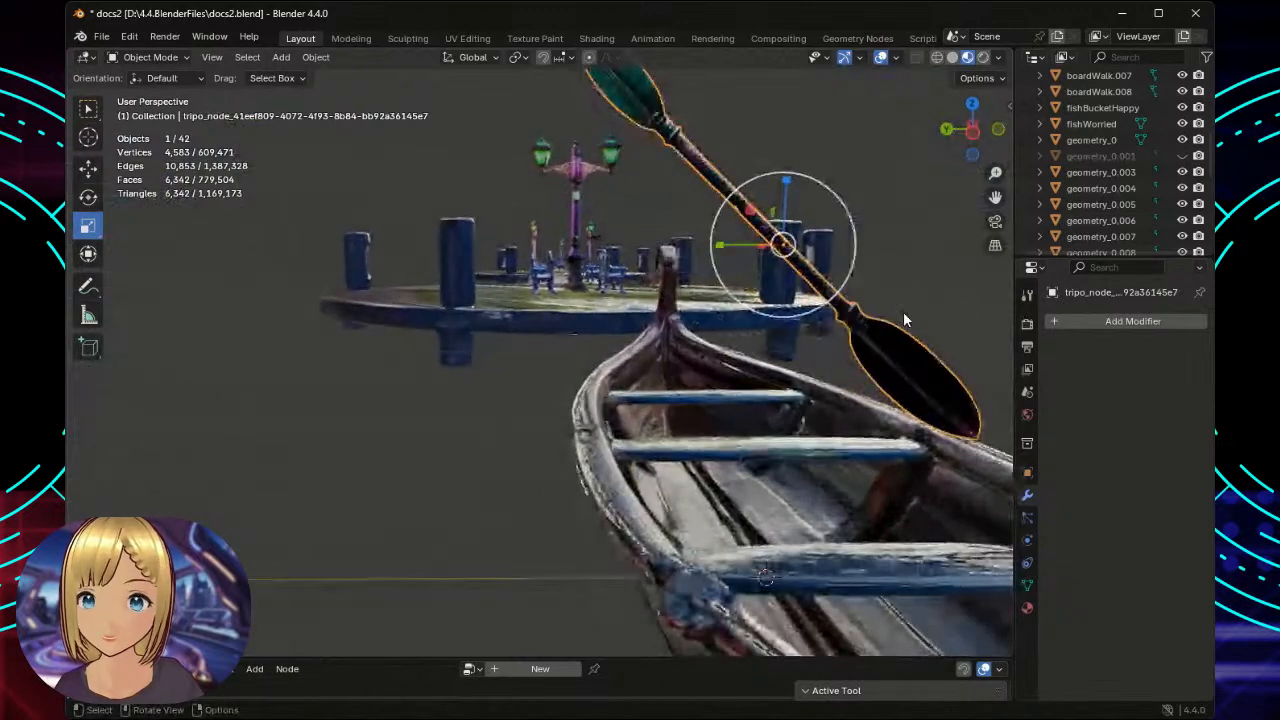
scroll(903, 318, down, 2)
middle_drag(903, 318, 687, 308)
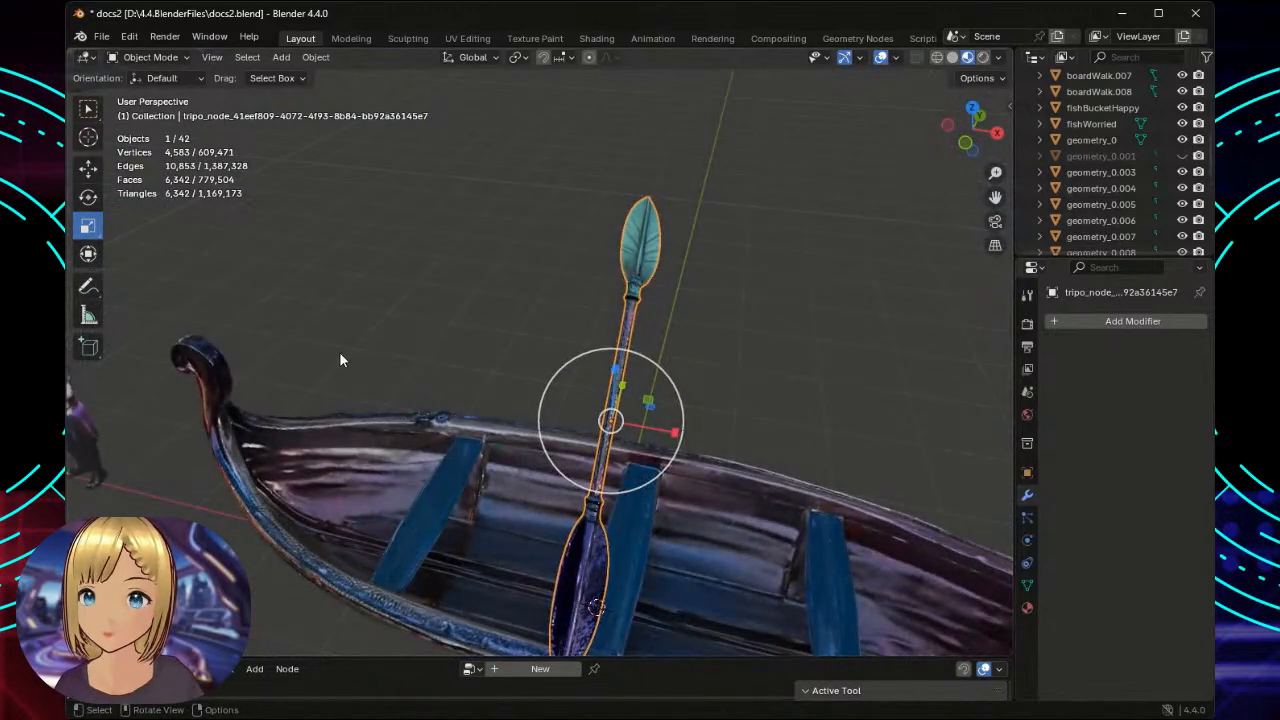
Move the paddle along the global X axis to the boat end nearest the avatar, leaving nothing selected.
click(92, 170)
scroll(692, 283, down, 3)
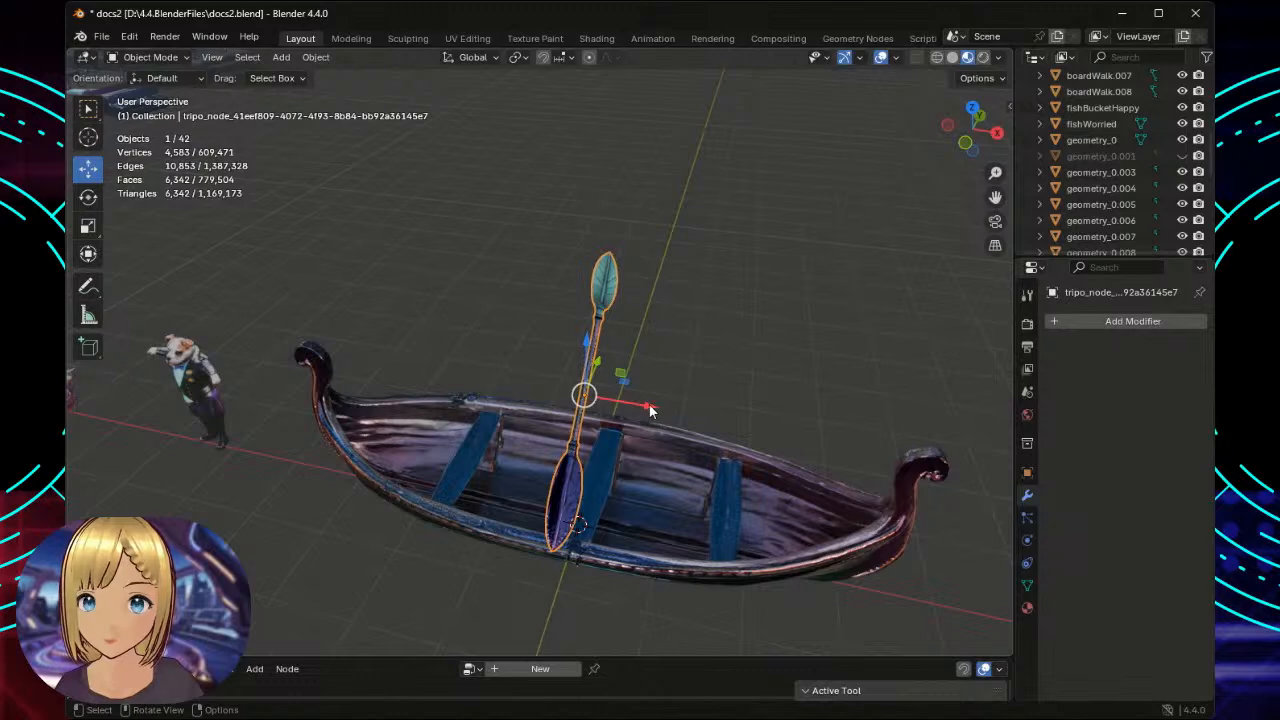
drag(650, 412, 430, 399)
scroll(758, 300, down, 3)
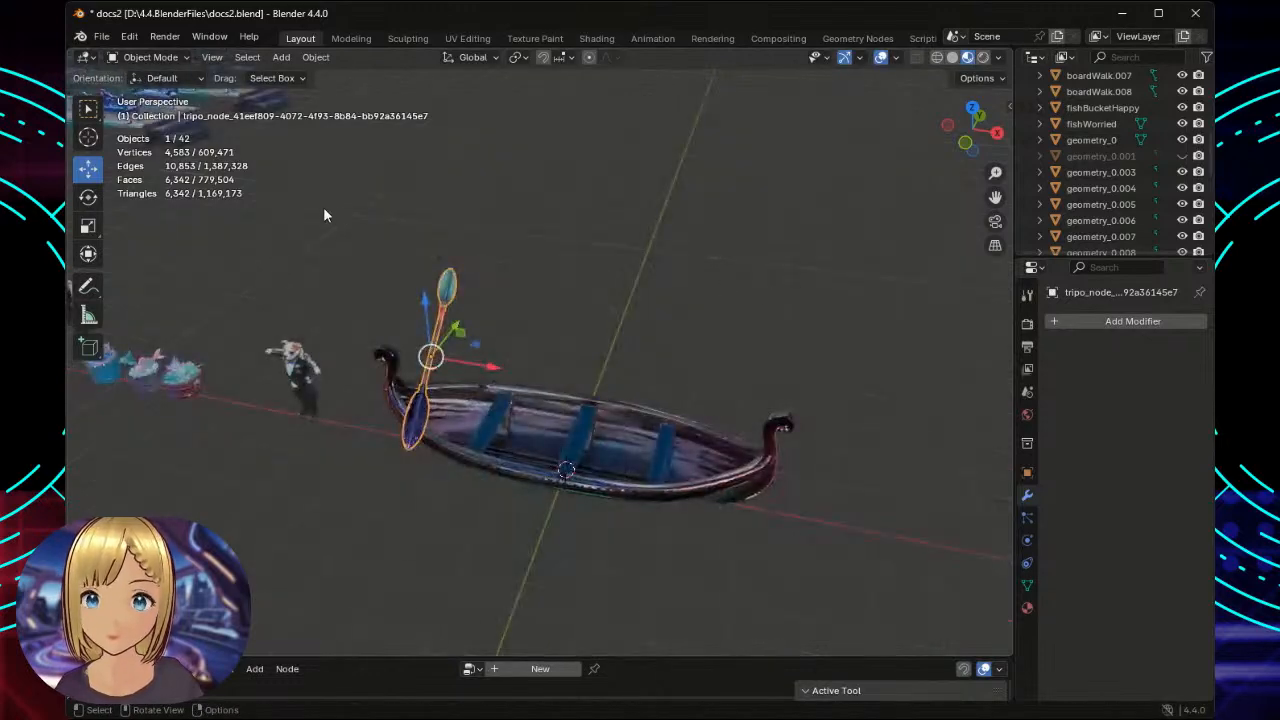
click(88, 108)
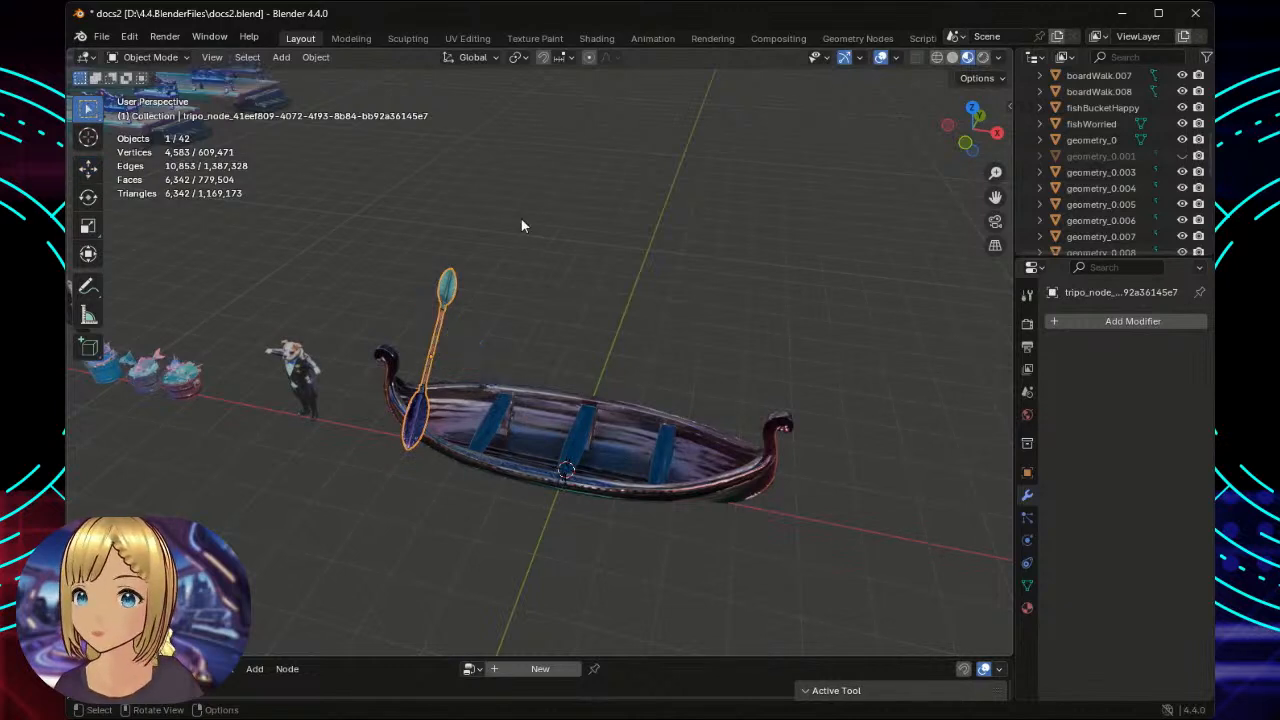
click(615, 240)
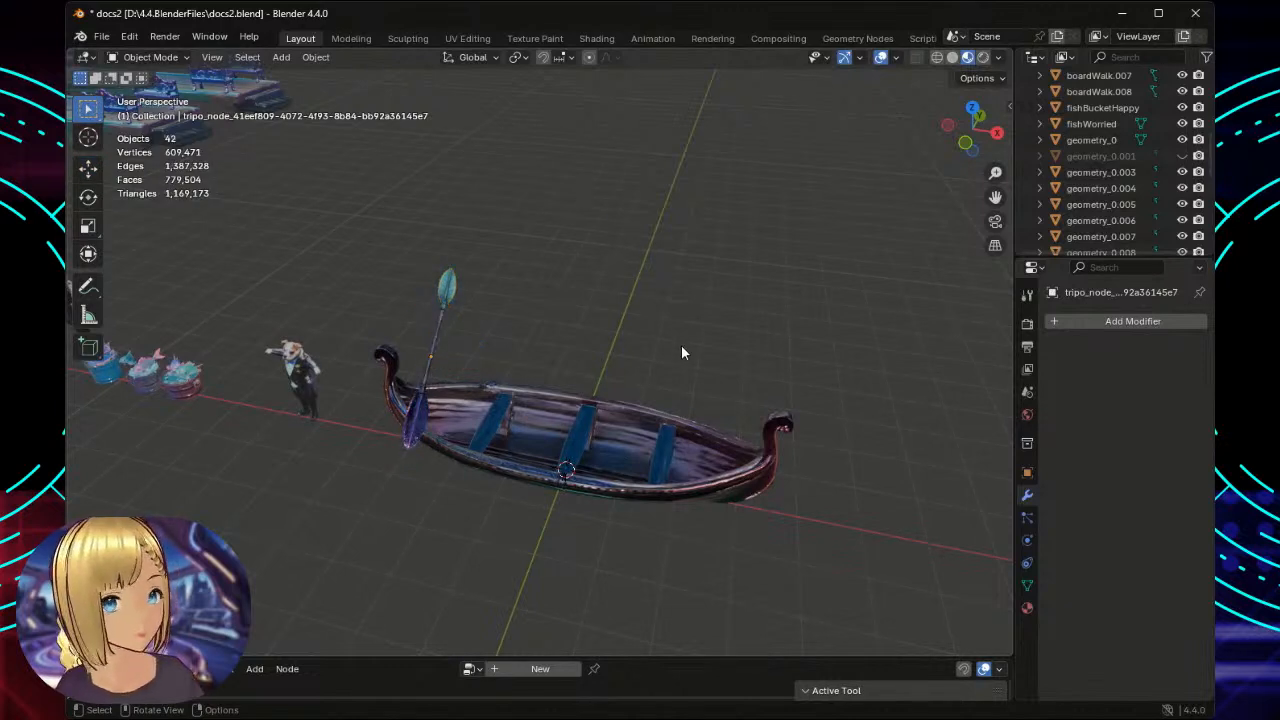
middle_drag(738, 358, 762, 330)
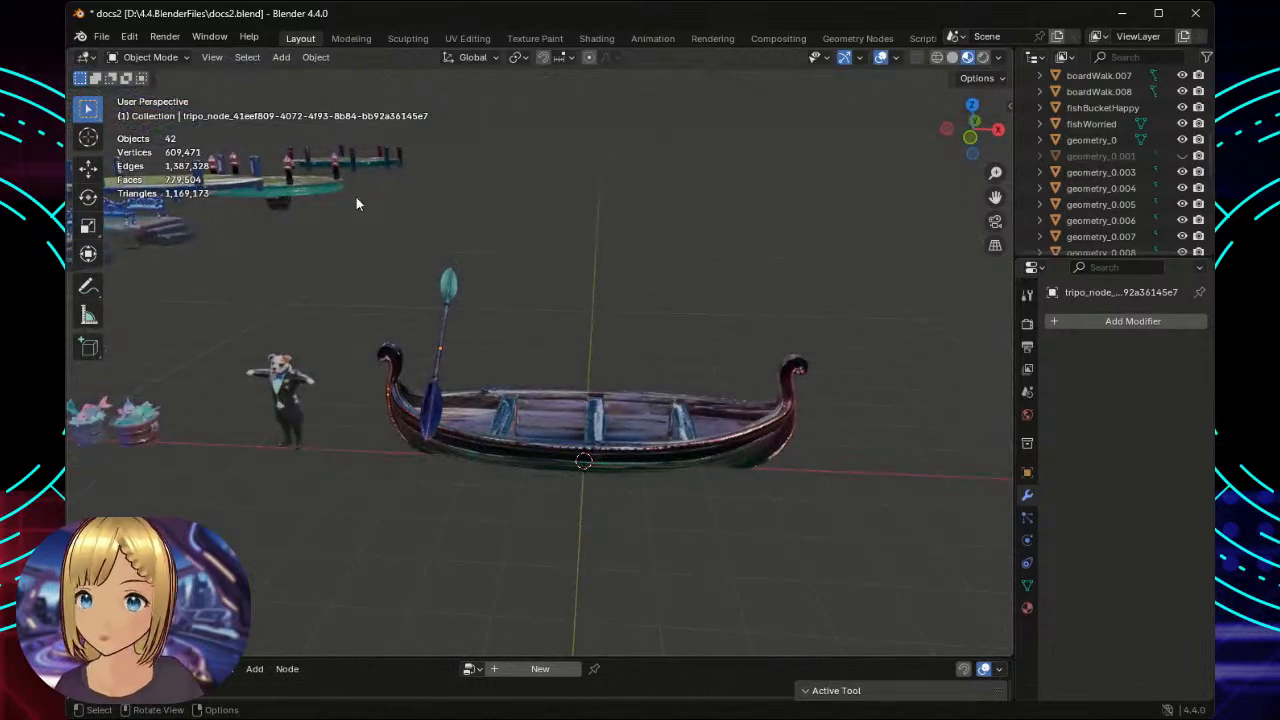
Import a second paddle model in glTF 2.0 (.glb/.gltf) format and scale it up to match the first paddle.
click(100, 37)
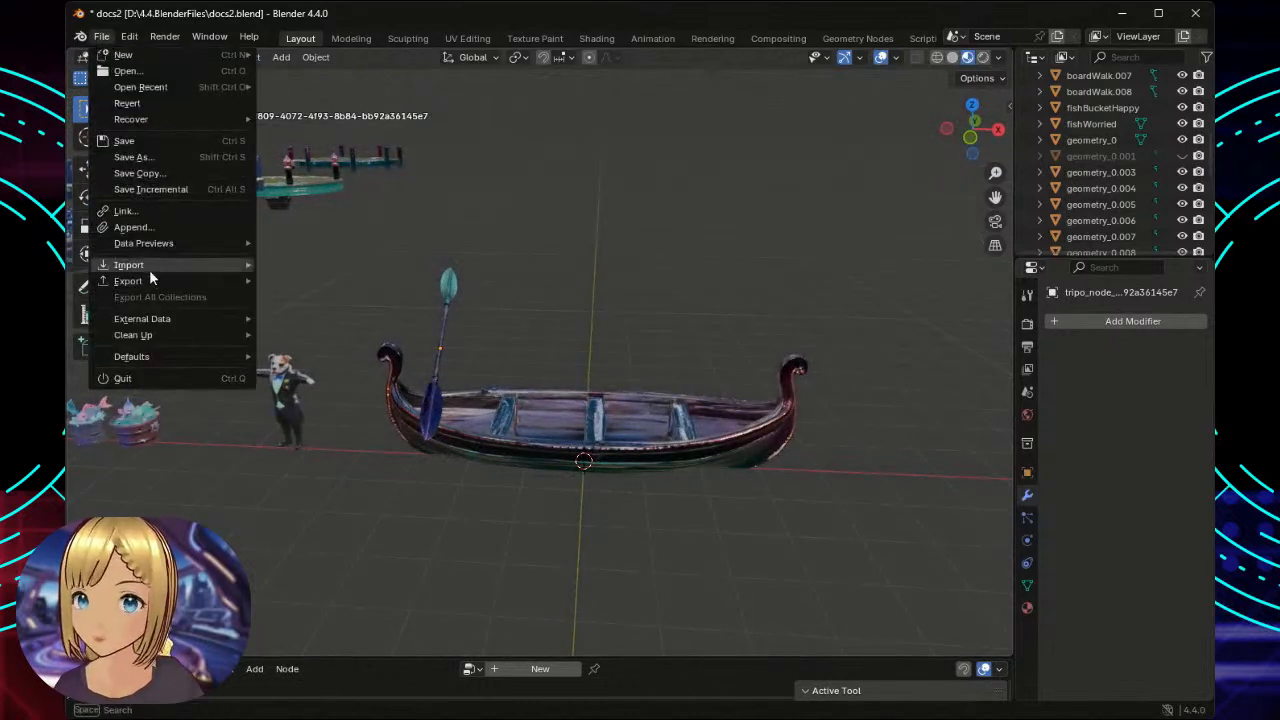
mouse_move(150, 265)
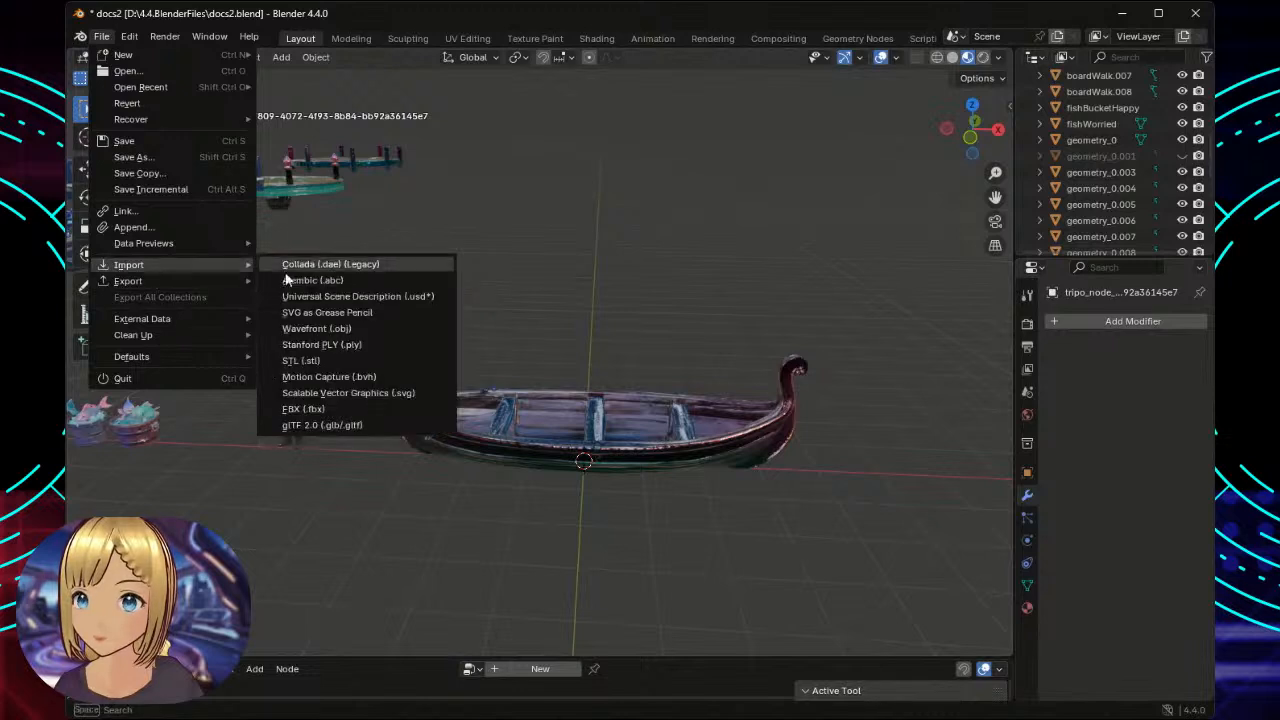
click(318, 422)
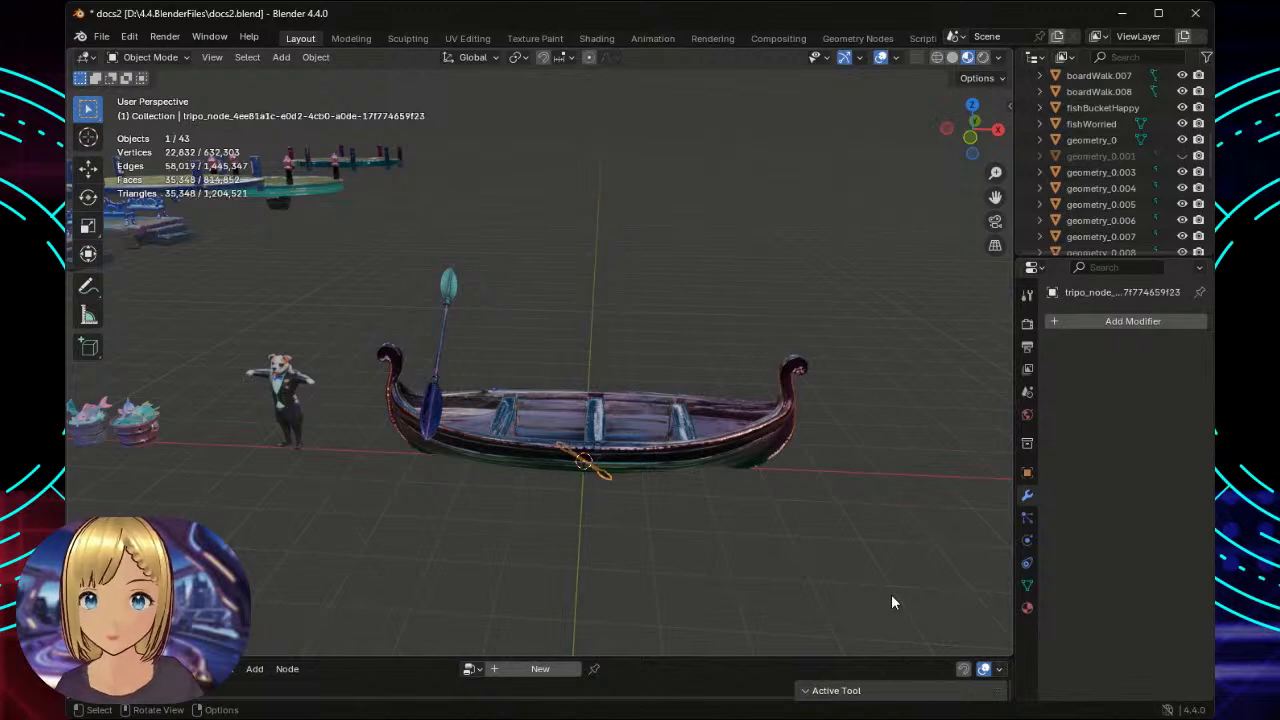
click(88, 226)
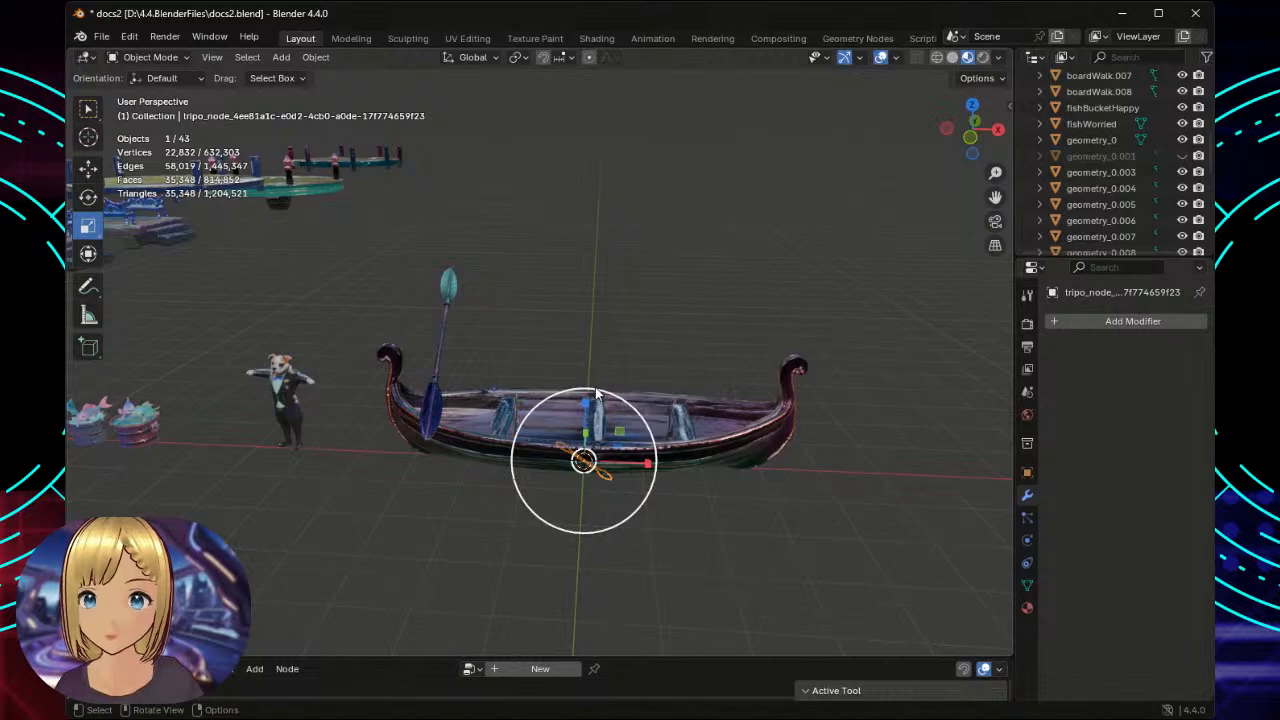
drag(590, 392, 777, 262)
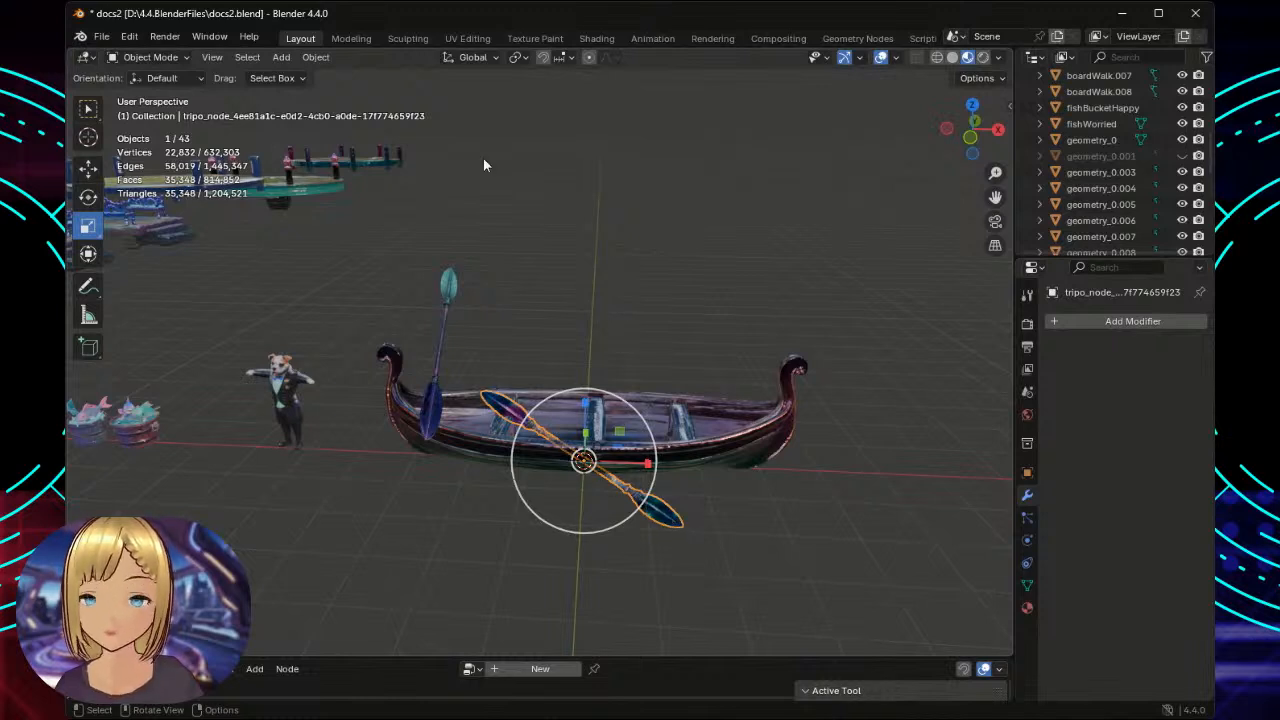
Raise the second paddle along the Z axis until it floats above the middle of the boat, and deselect it.
click(88, 168)
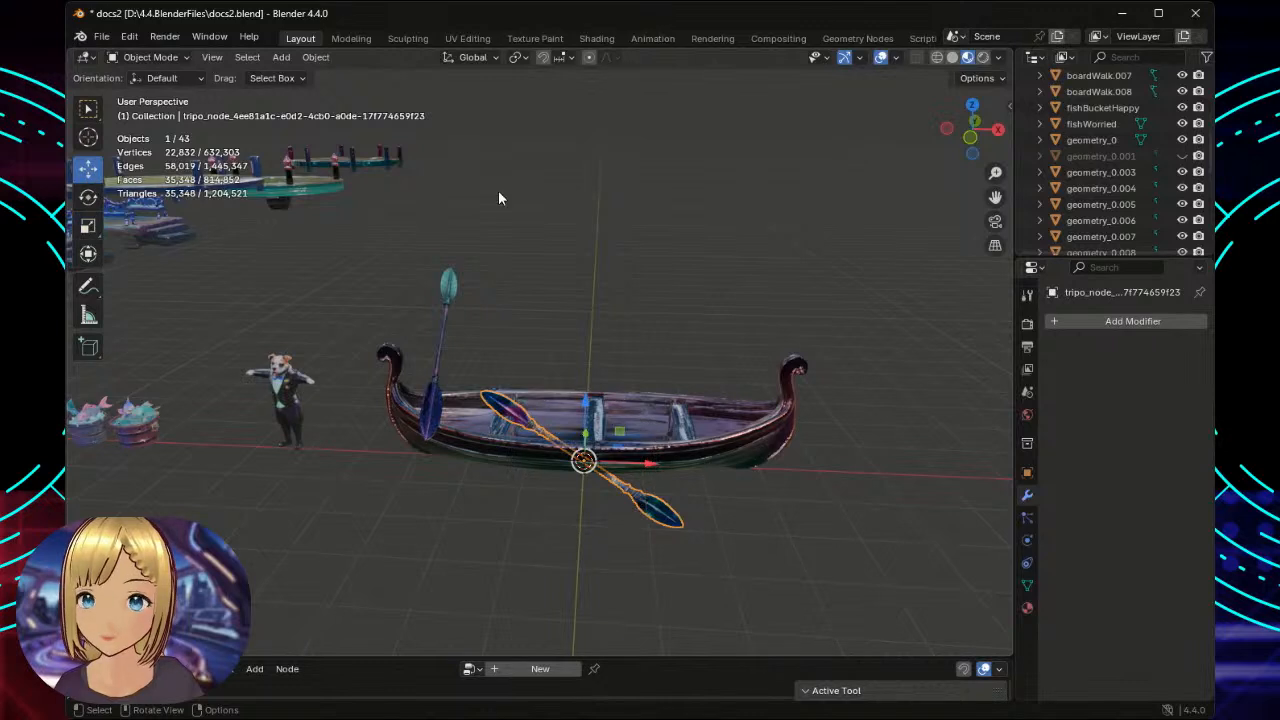
middle_drag(716, 344, 714, 300)
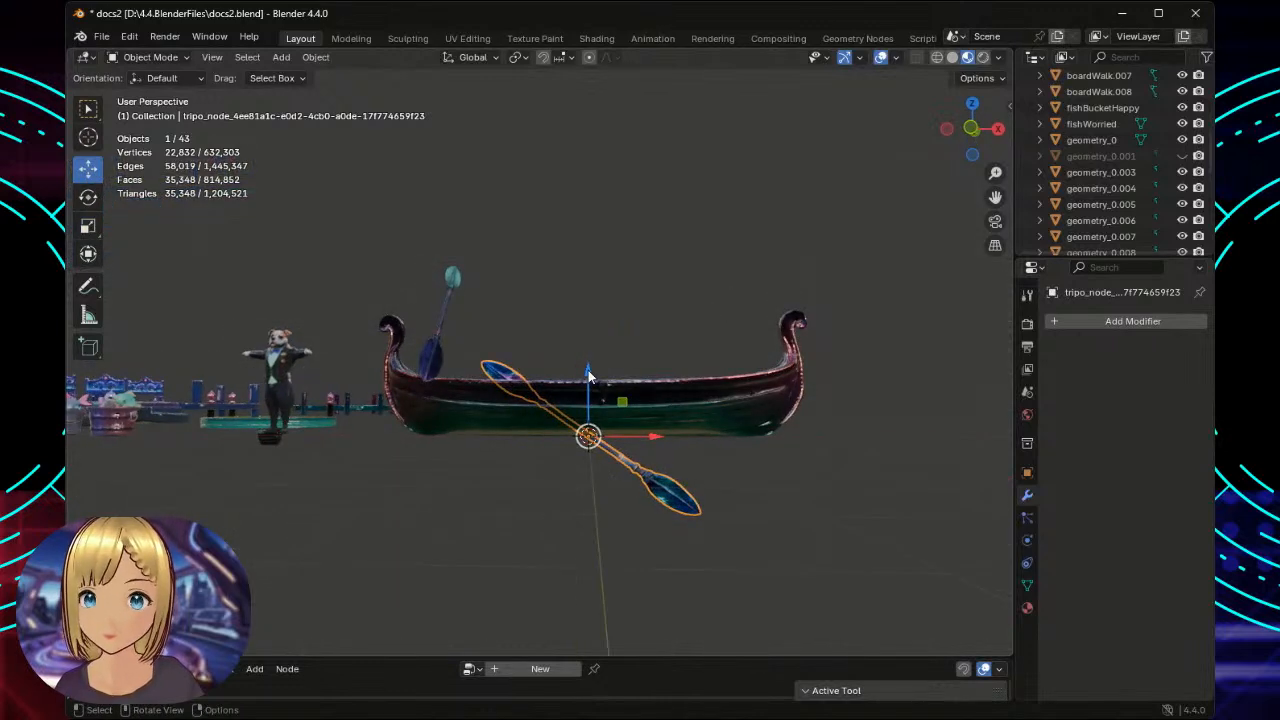
drag(588, 375, 600, 186)
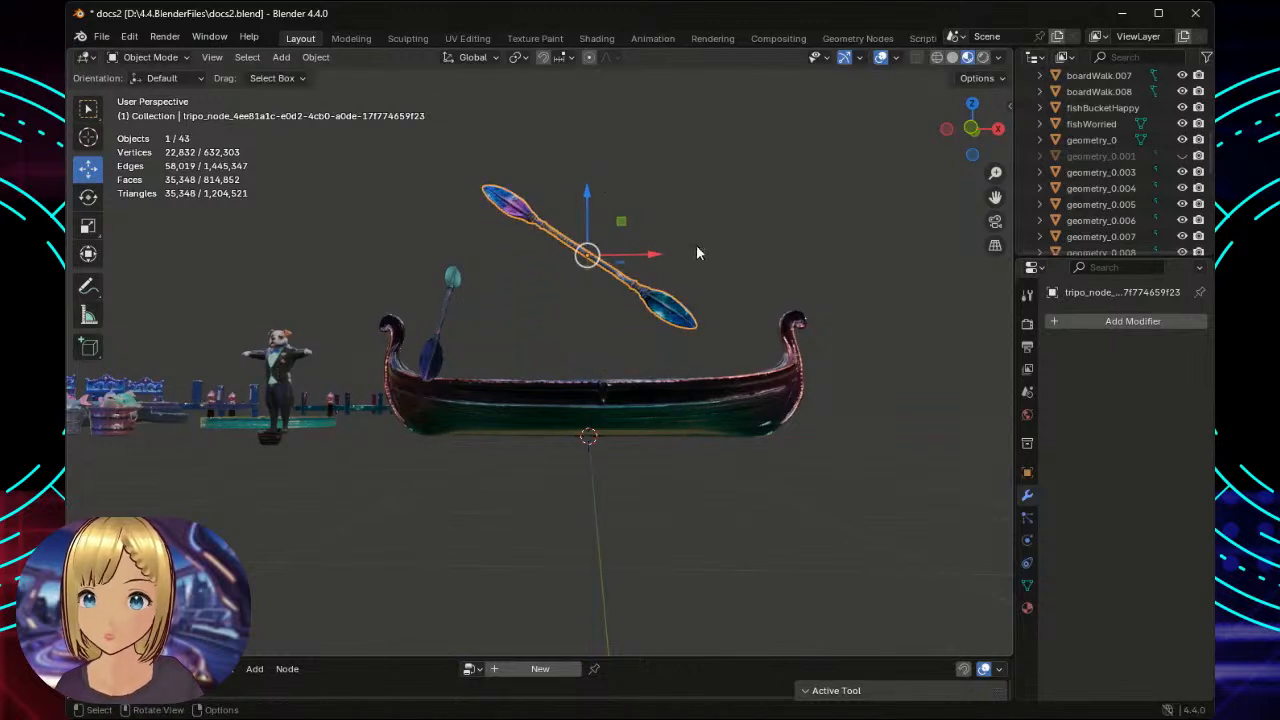
middle_drag(741, 193, 746, 271)
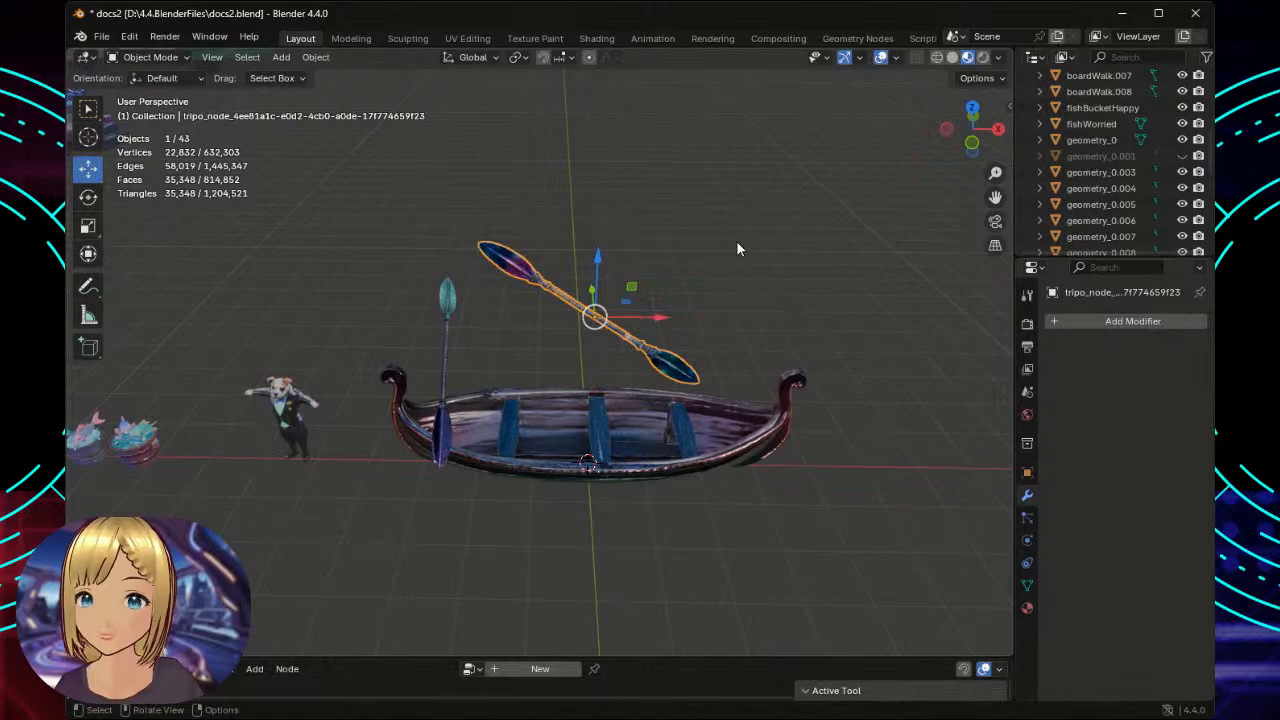
scroll(706, 242, up, 2)
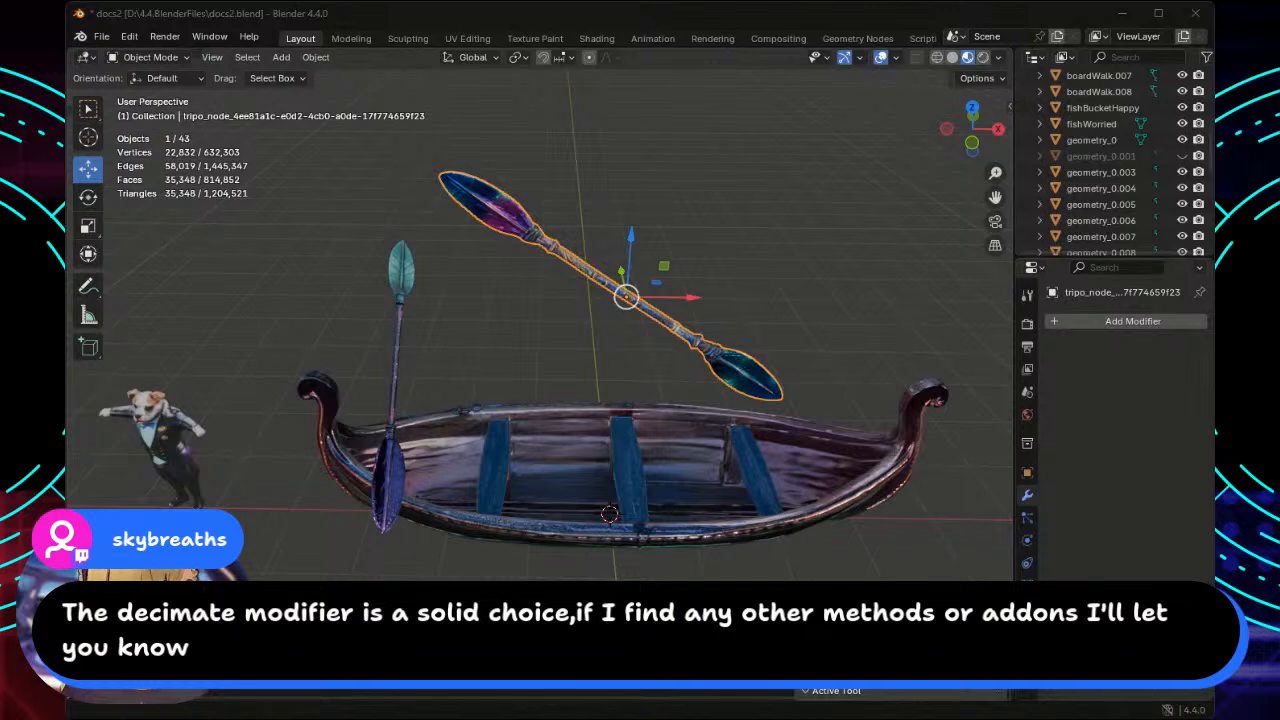
click(822, 241)
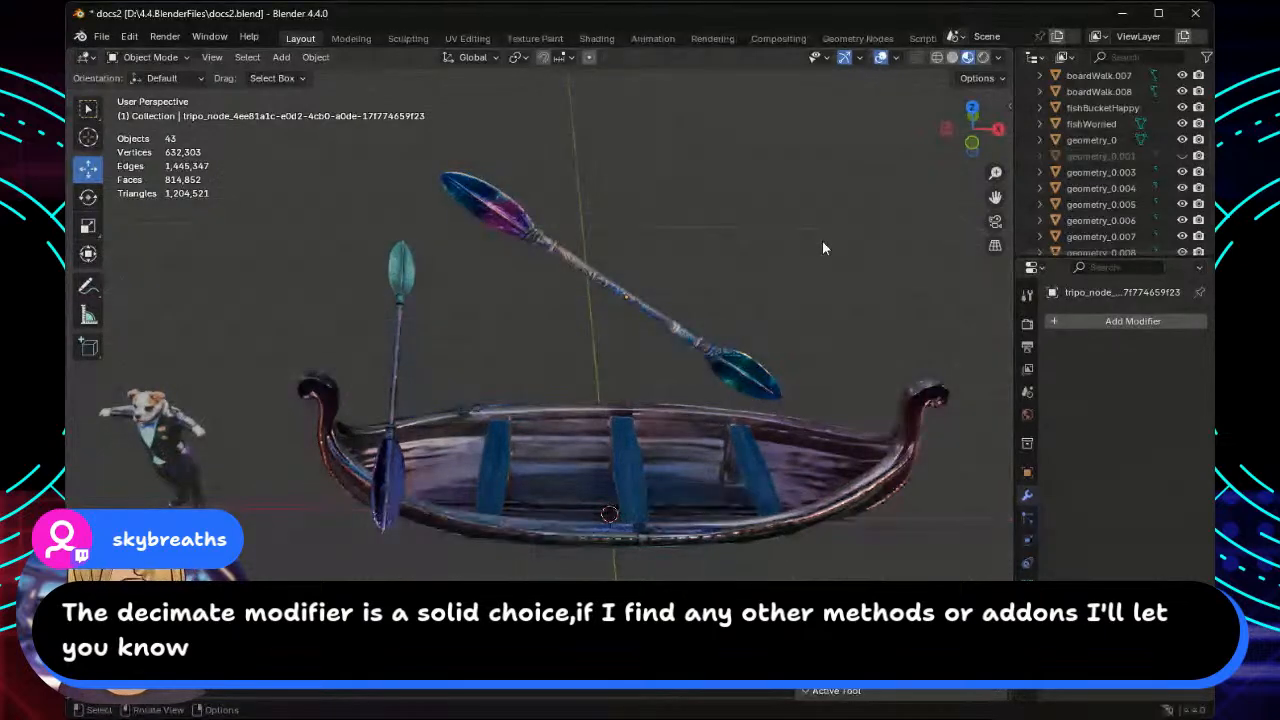
Try a Decimate modifier on the second paddle and remove it again.
key(n)
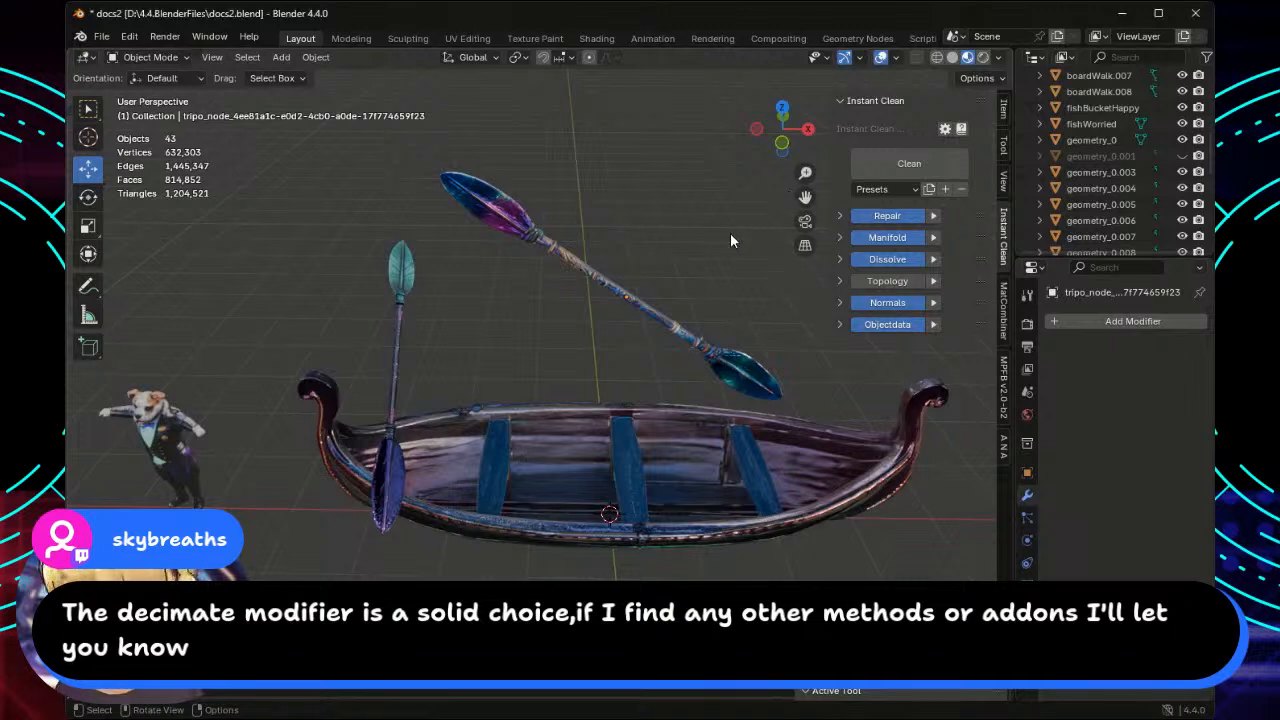
key(n)
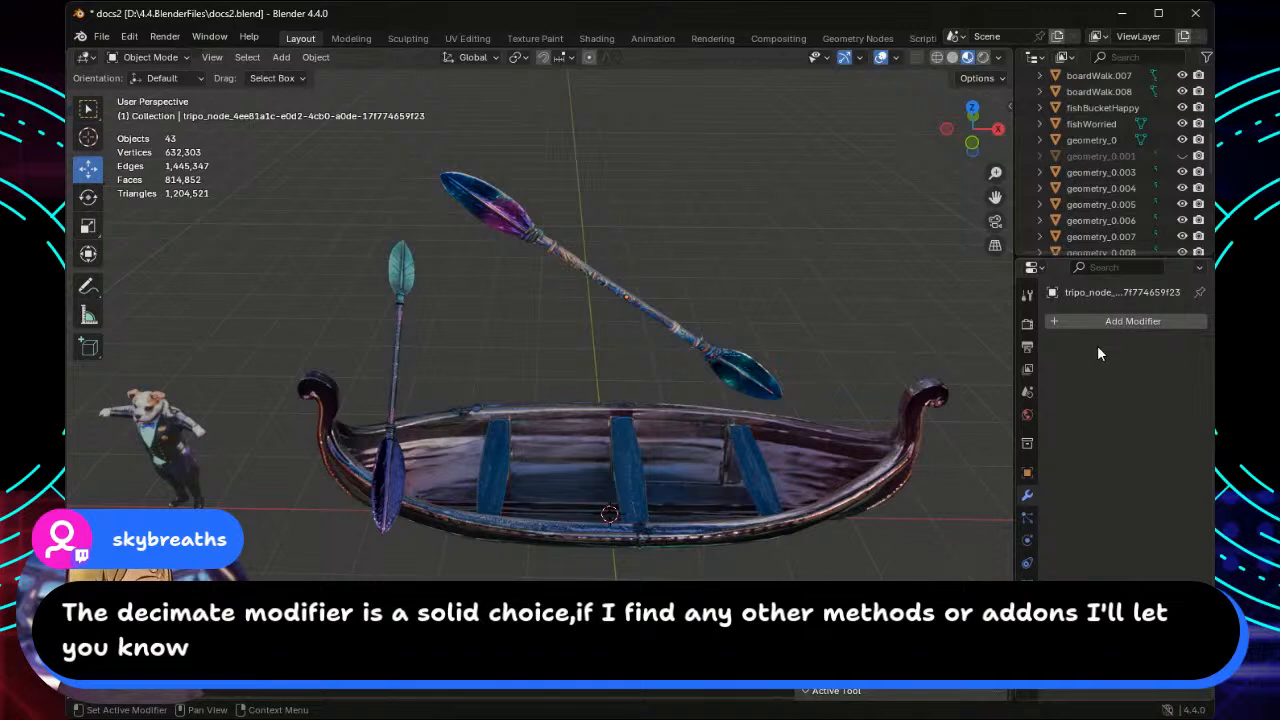
click(1062, 321)
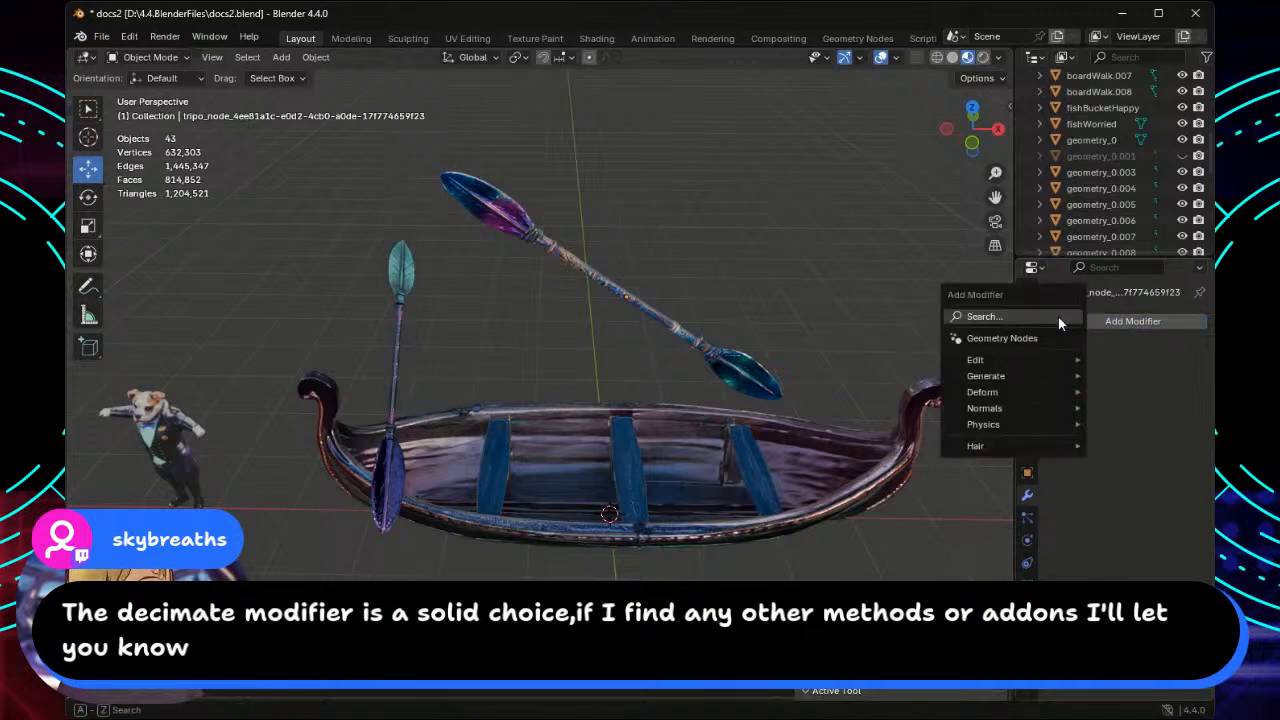
click(990, 316)
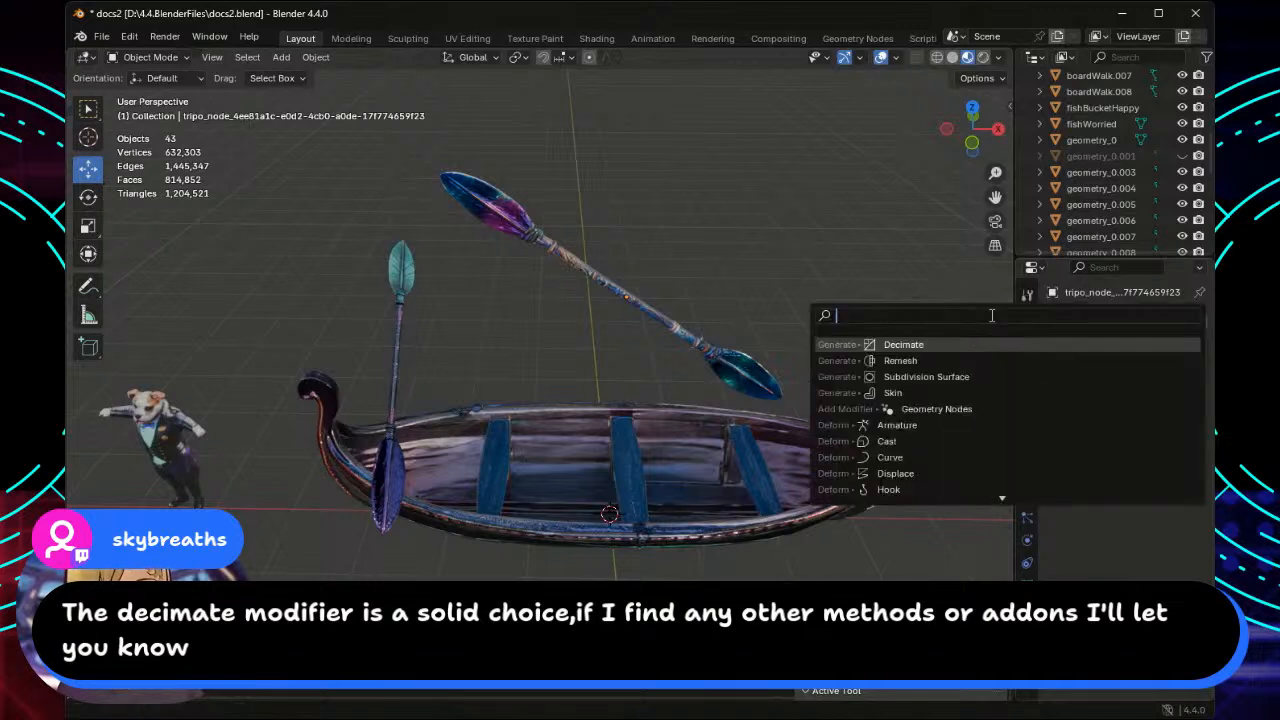
click(949, 344)
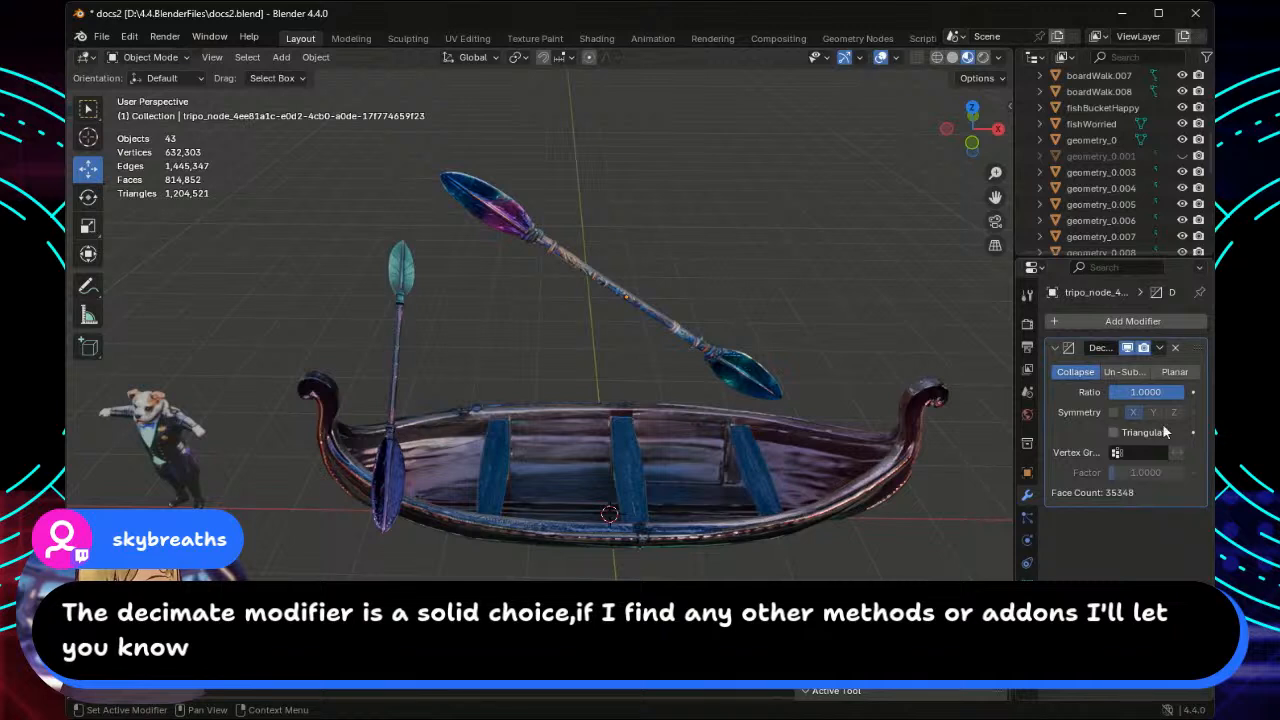
click(1175, 347)
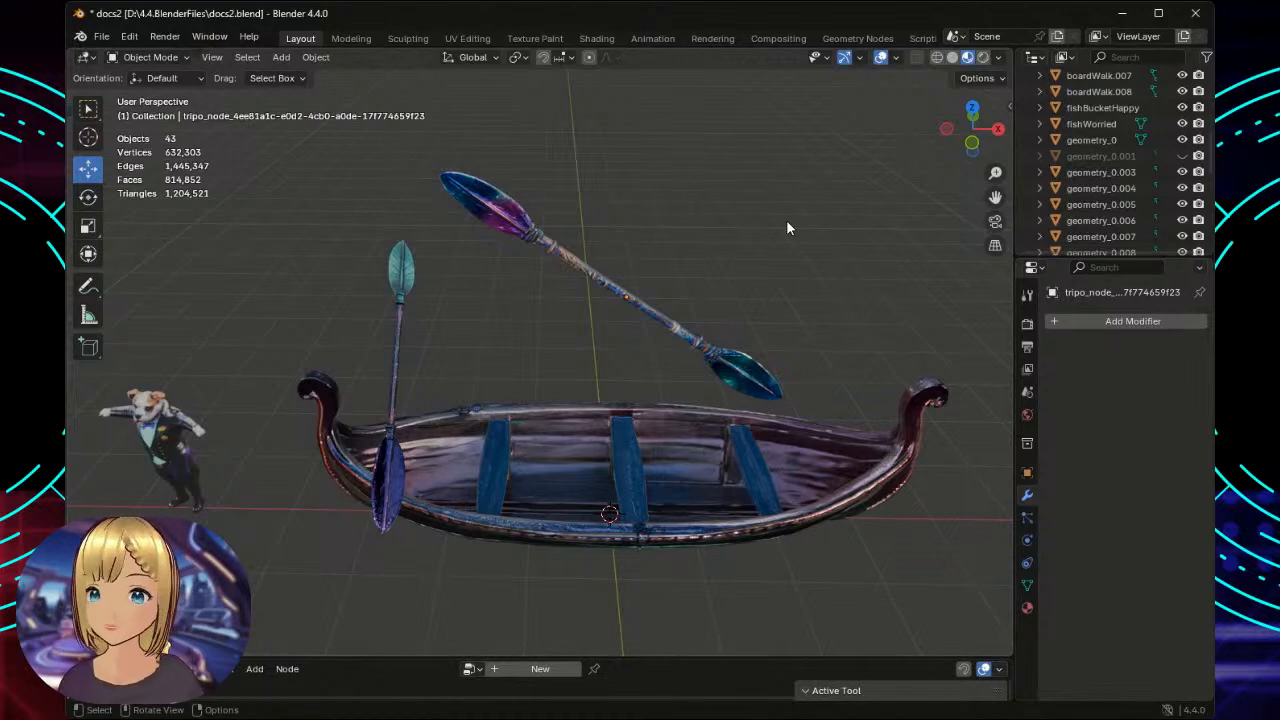
Enable Fill Holes in the Manifold options of Instant Clean and review its Repair, Dissolve and Topology settings.
key(n)
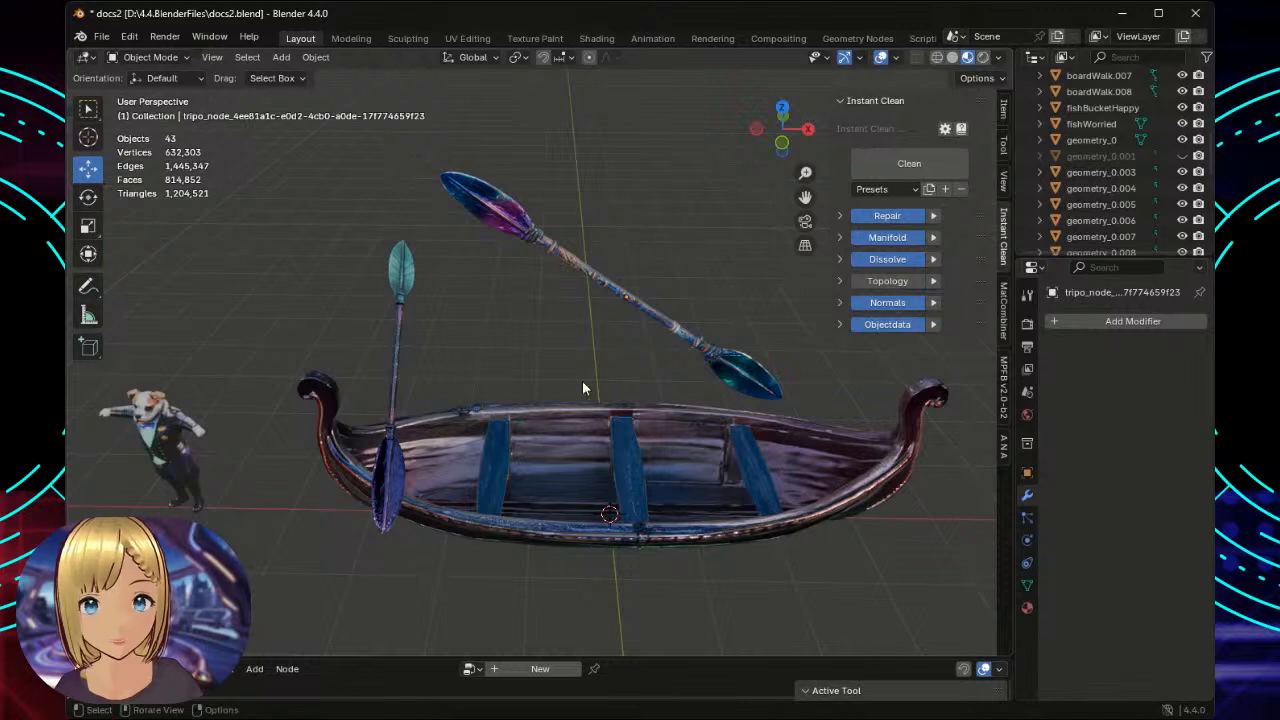
click(839, 280)
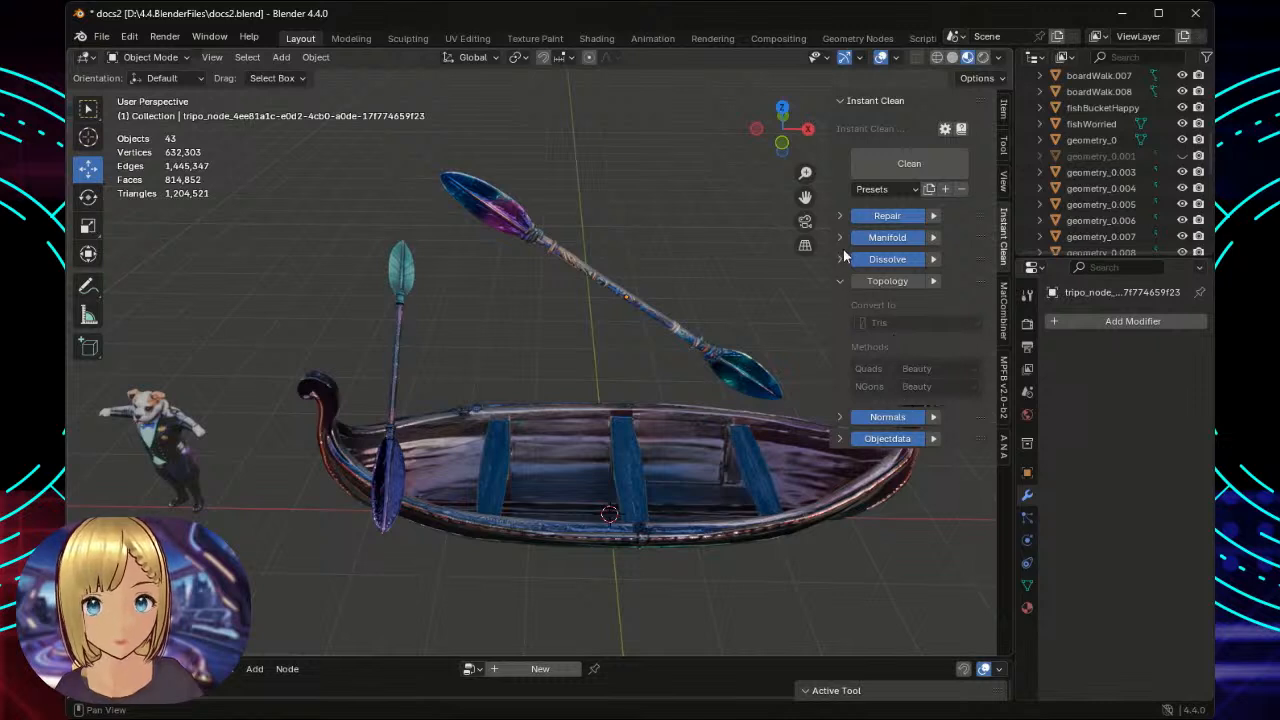
click(840, 258)
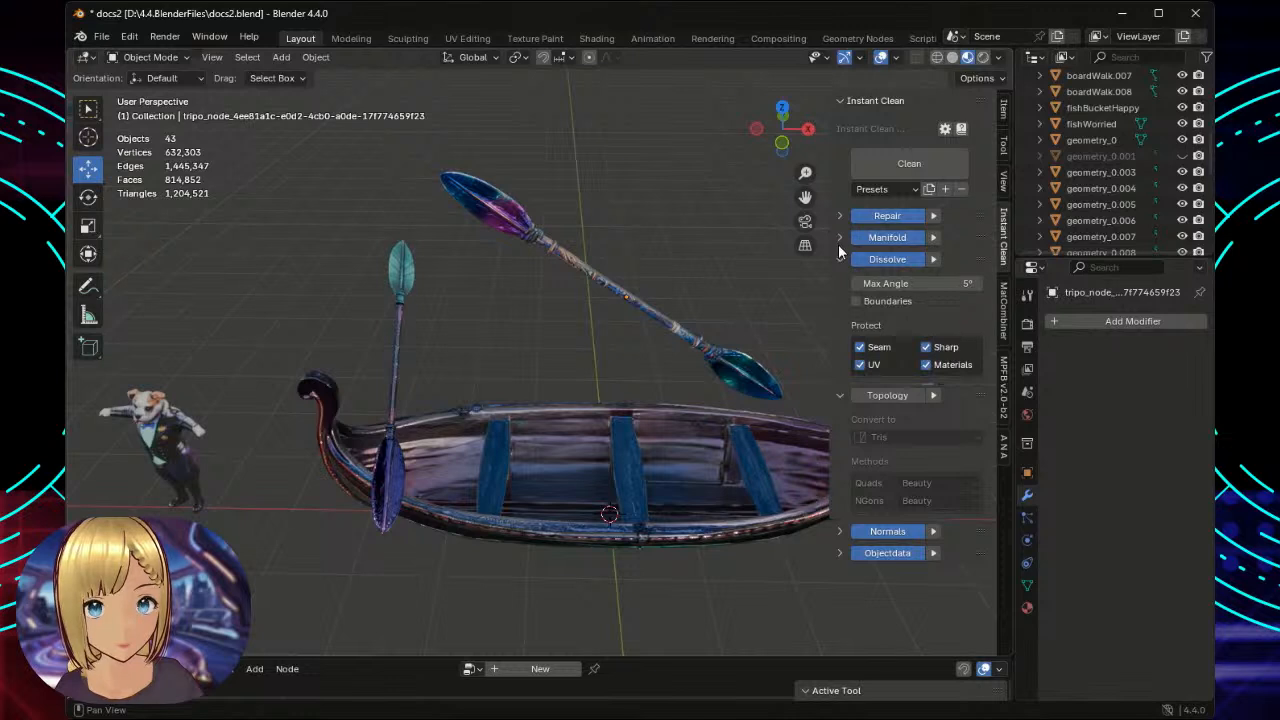
click(840, 237)
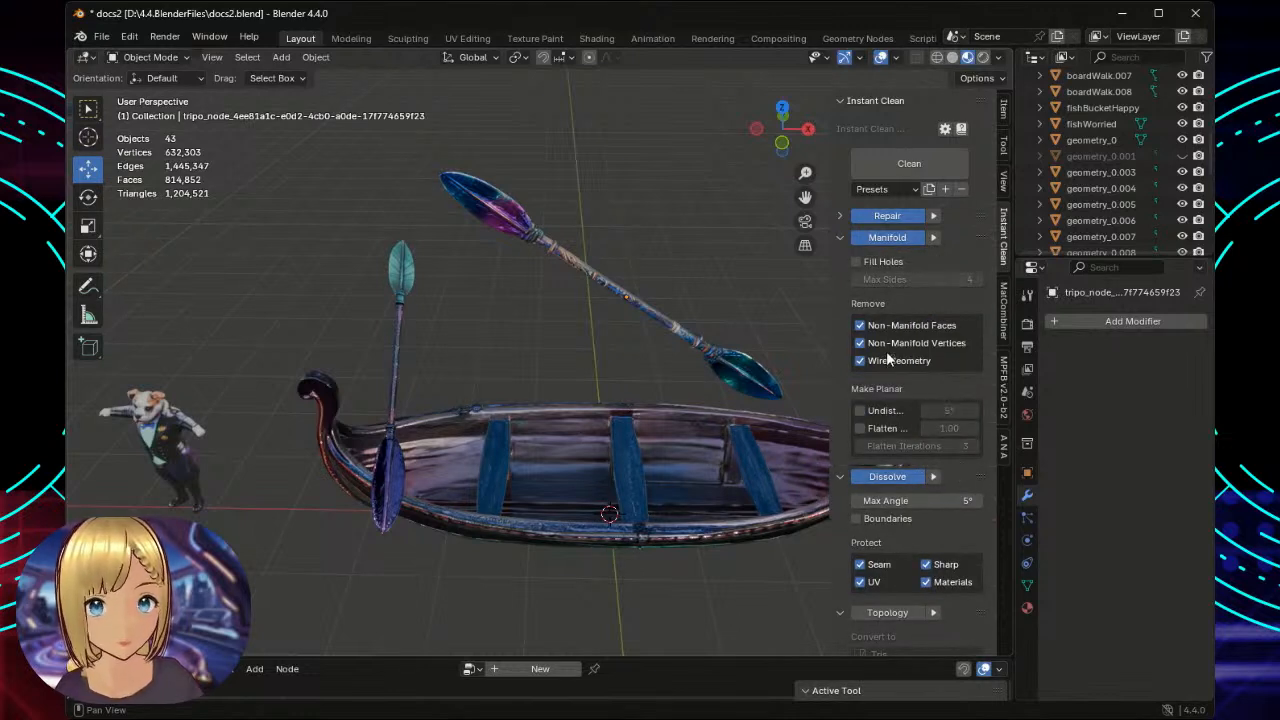
click(857, 261)
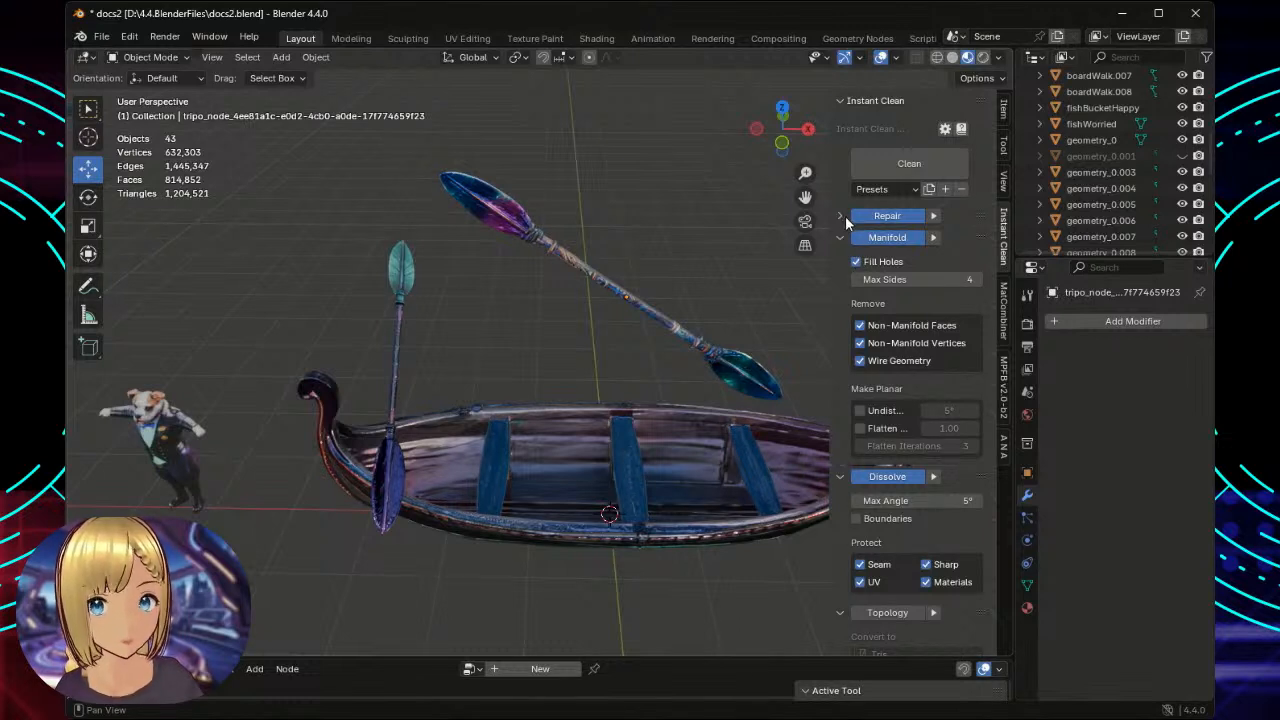
click(841, 216)
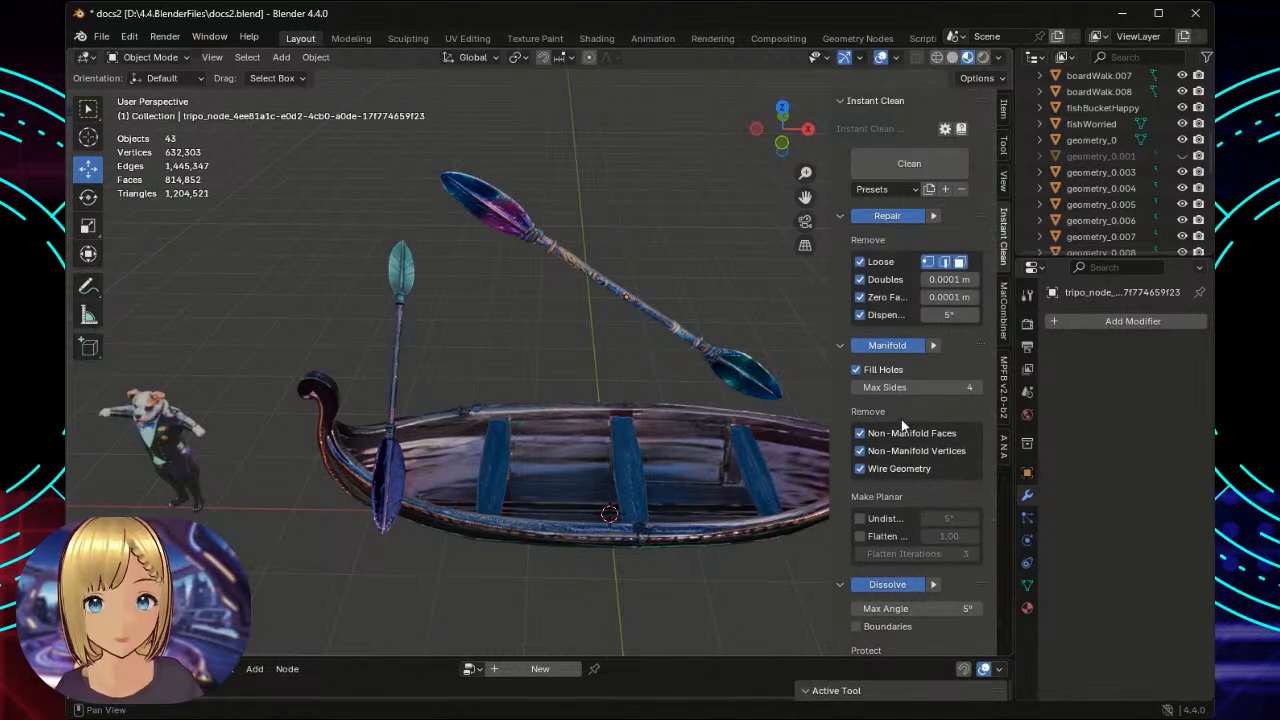
click(840, 215)
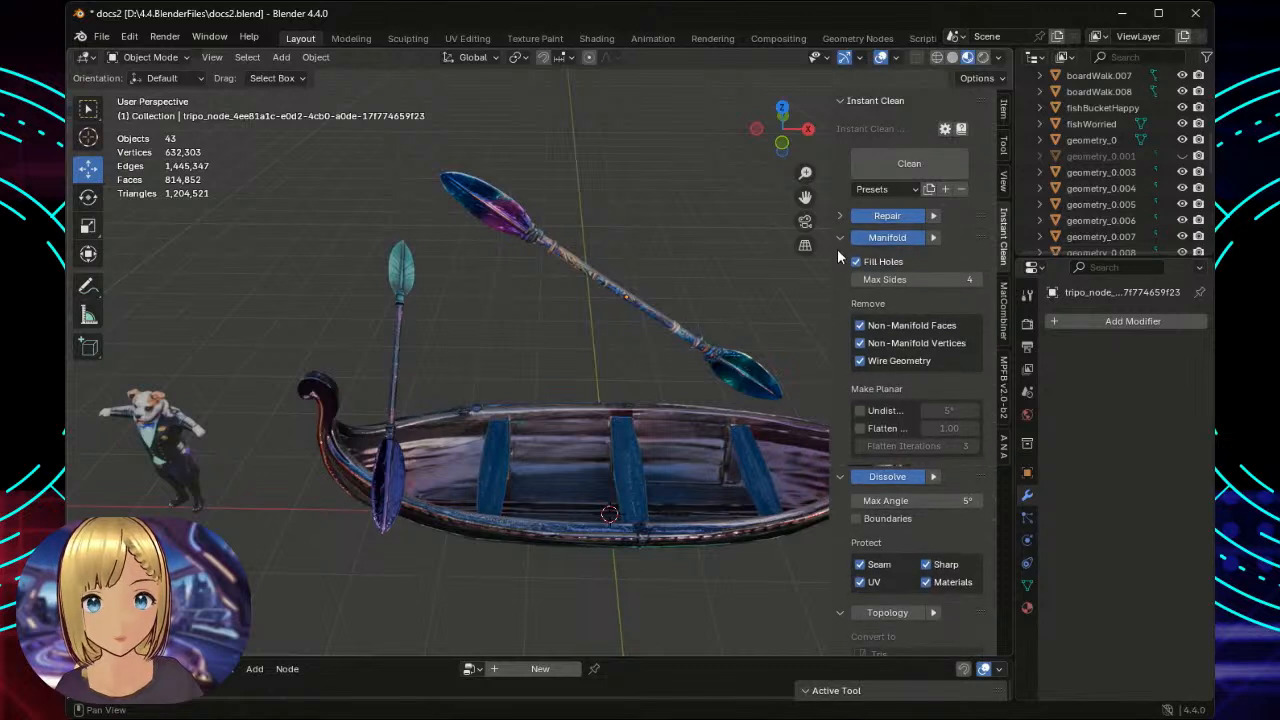
click(841, 237)
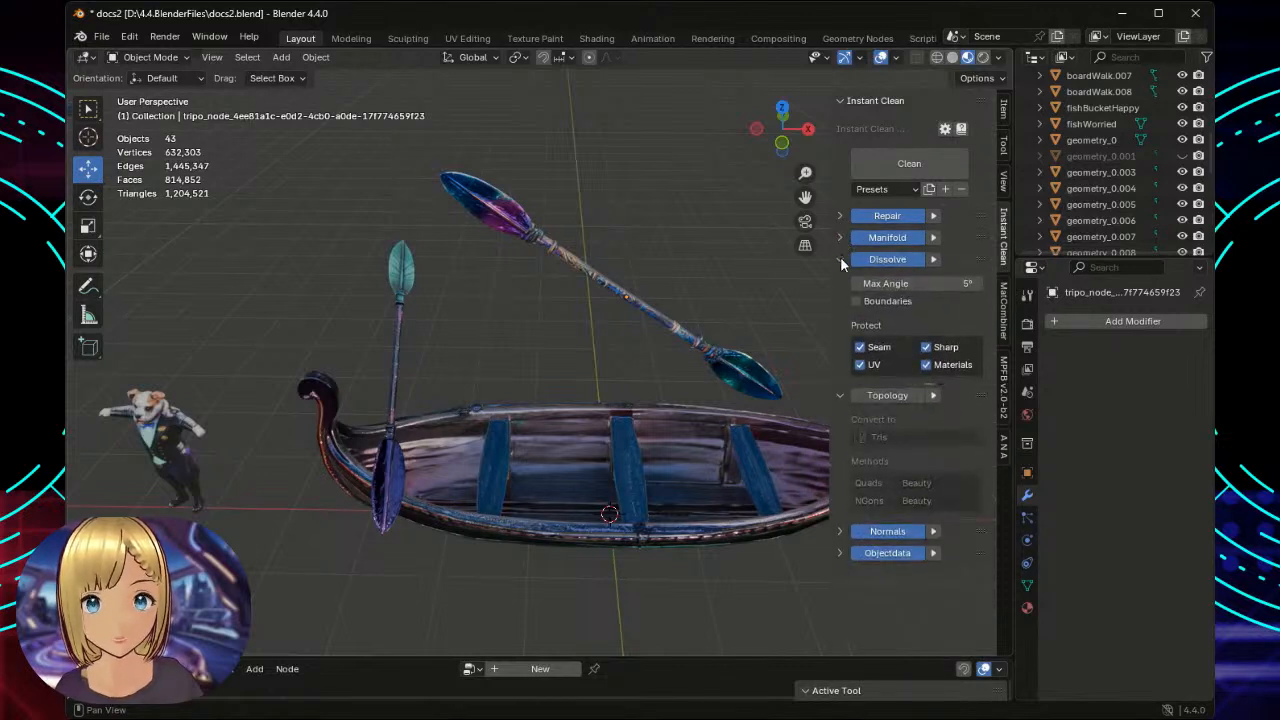
click(840, 259)
click(840, 281)
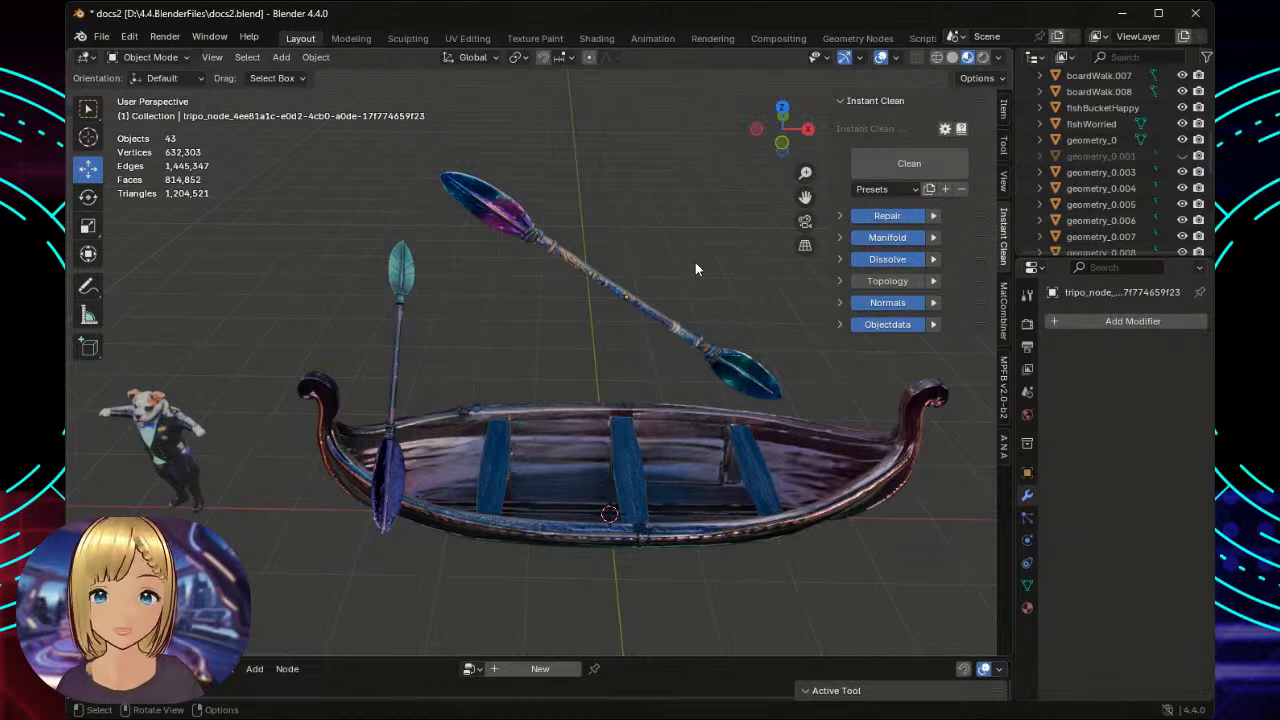
scroll(695, 264, up, 2)
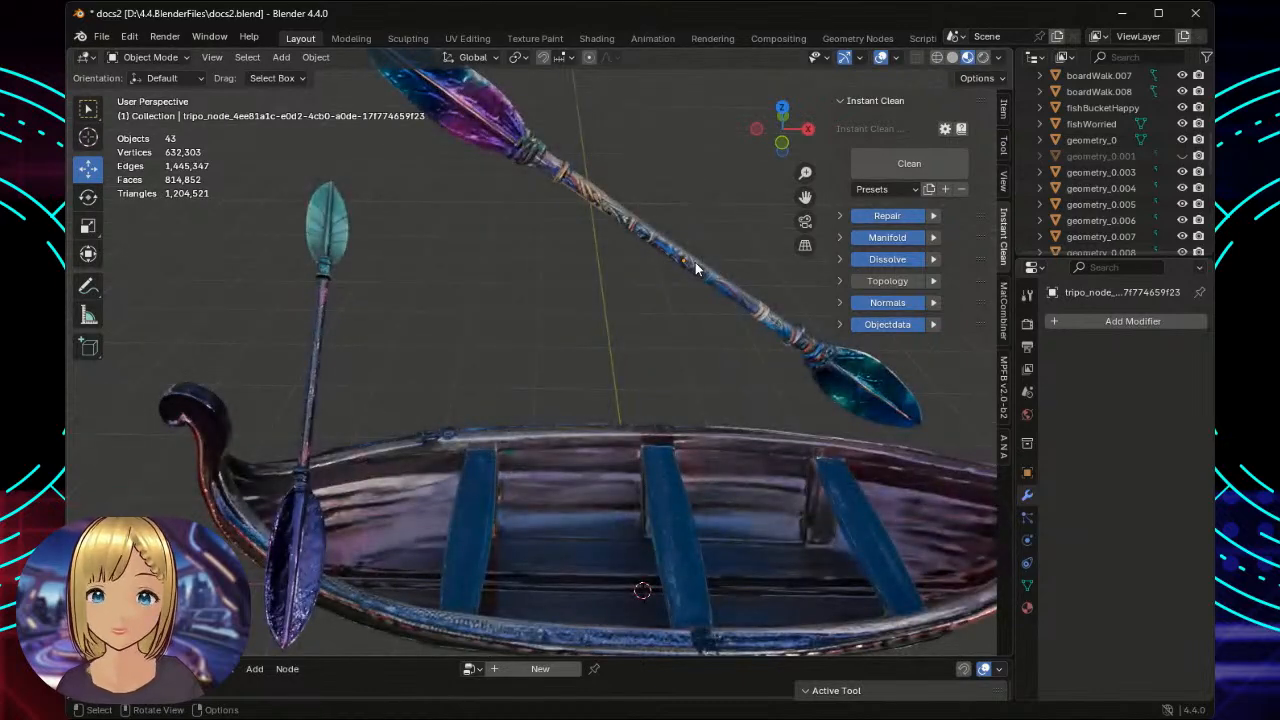
Frame the boat with its two oars and hide the viewport sidebar.
scroll(695, 264, down, 2)
scroll(695, 264, down, 1)
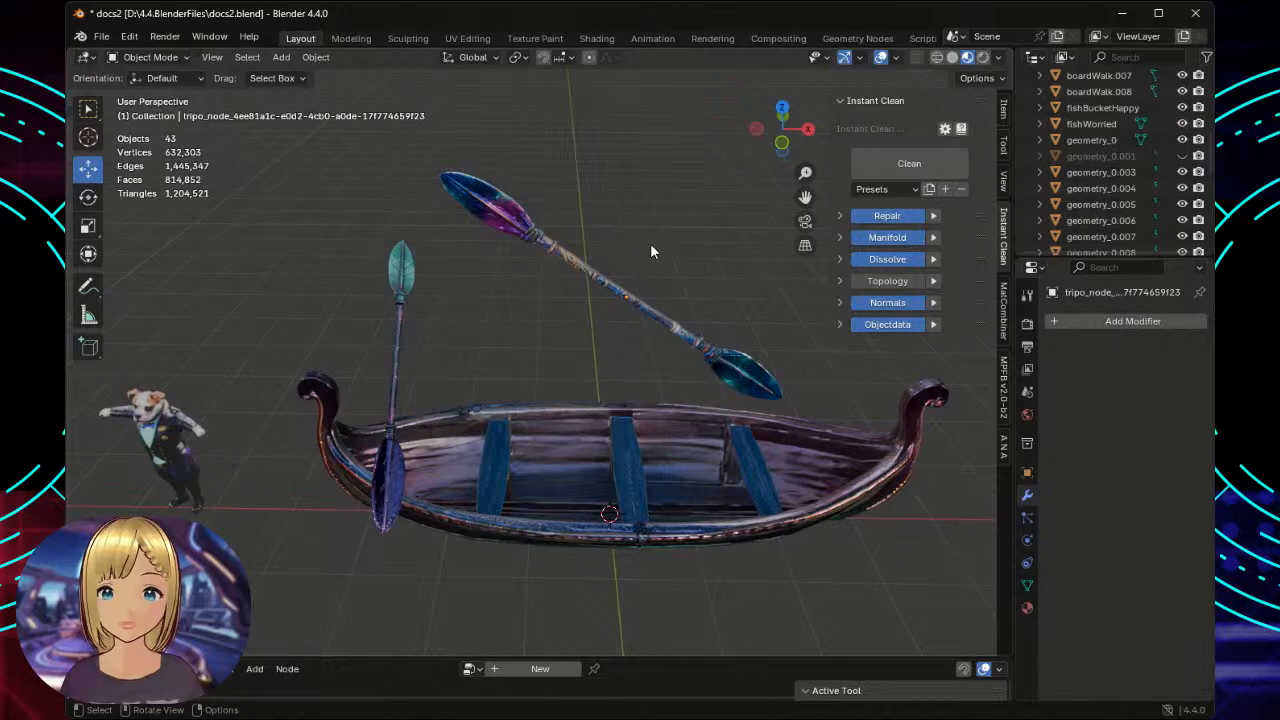
scroll(665, 240, up, 1)
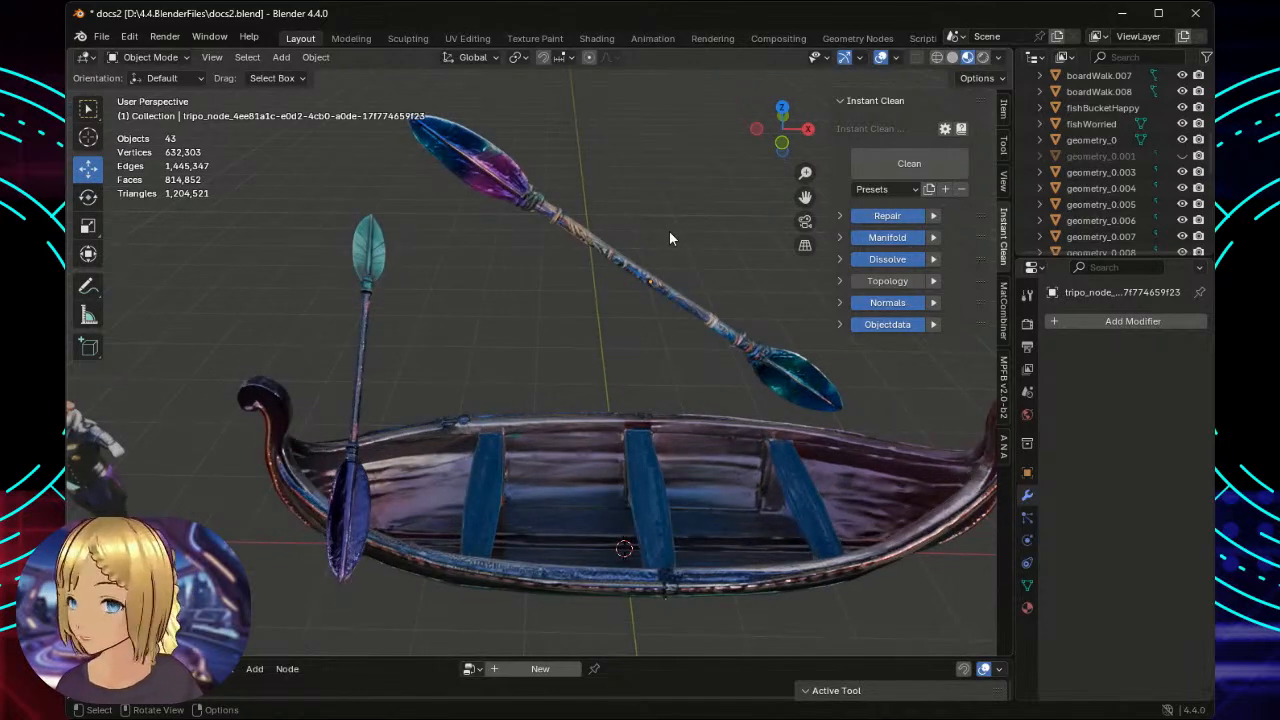
key(n)
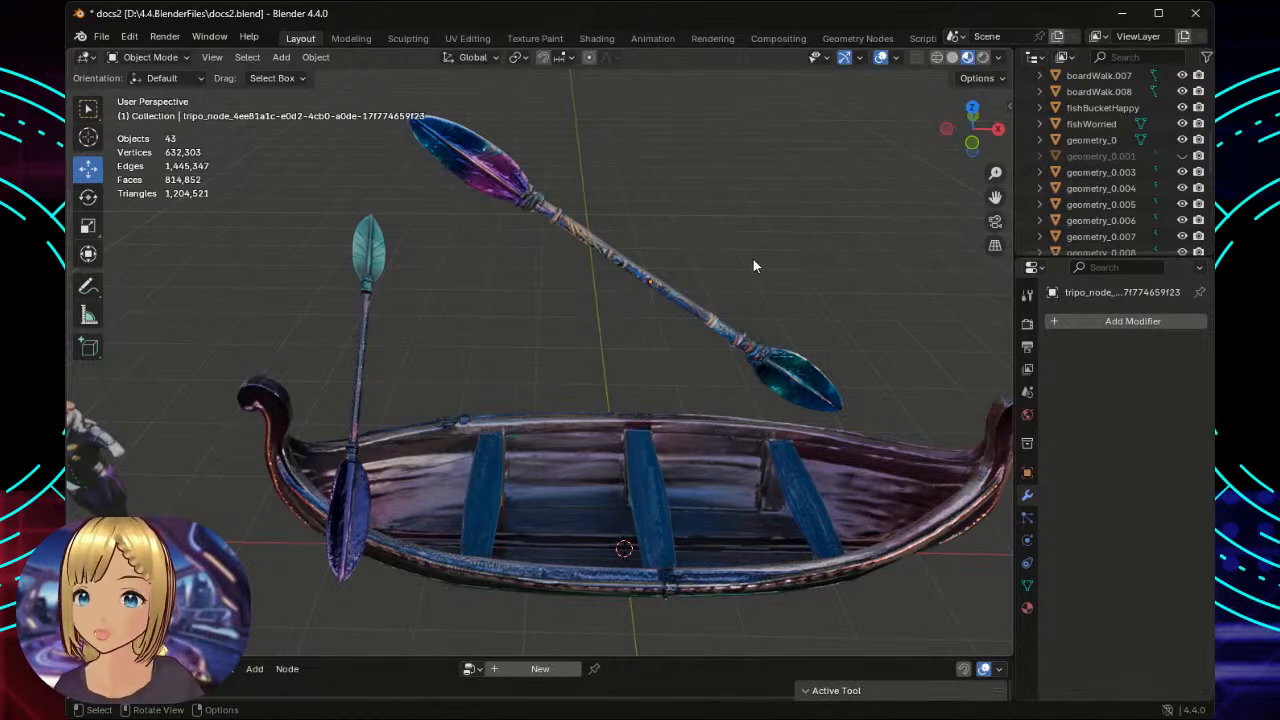
Examine the boat and the two double-bladed oars from both sides and at close range.
scroll(753, 259, up, 1)
middle_drag(774, 243, 490, 187)
scroll(490, 187, up, 1)
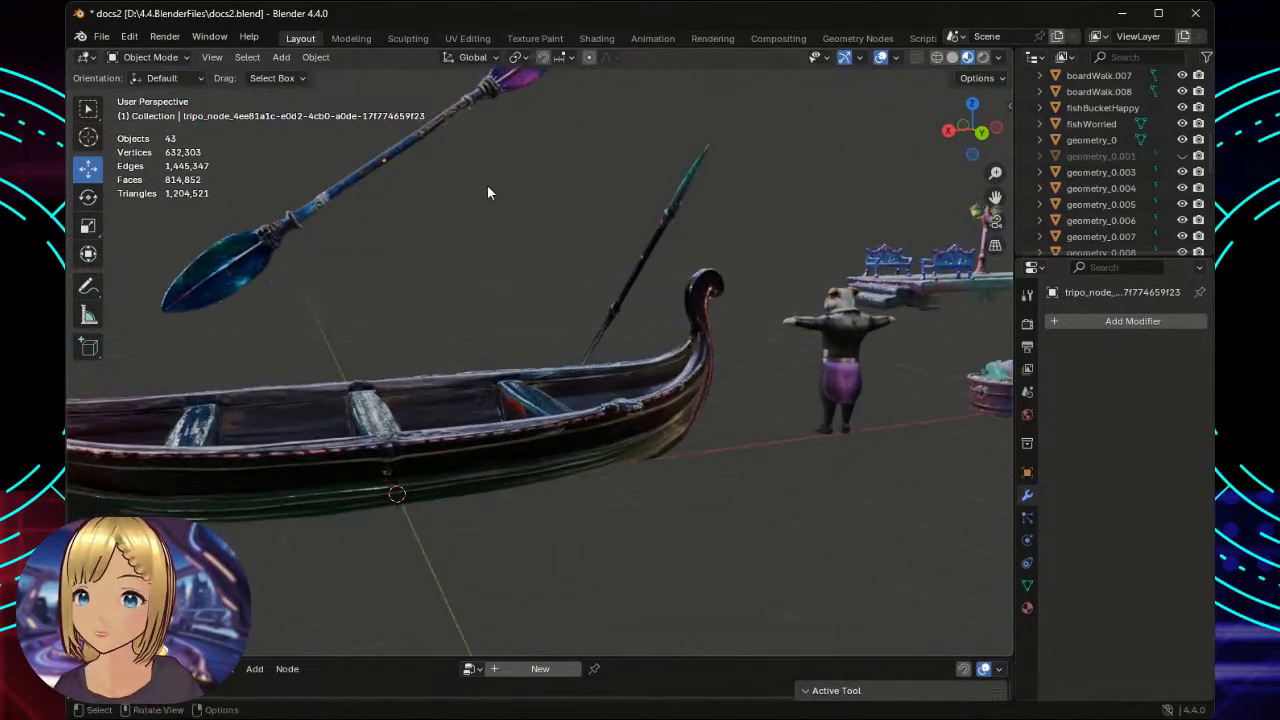
scroll(488, 192, down, 1)
middle_drag(473, 273, 771, 287)
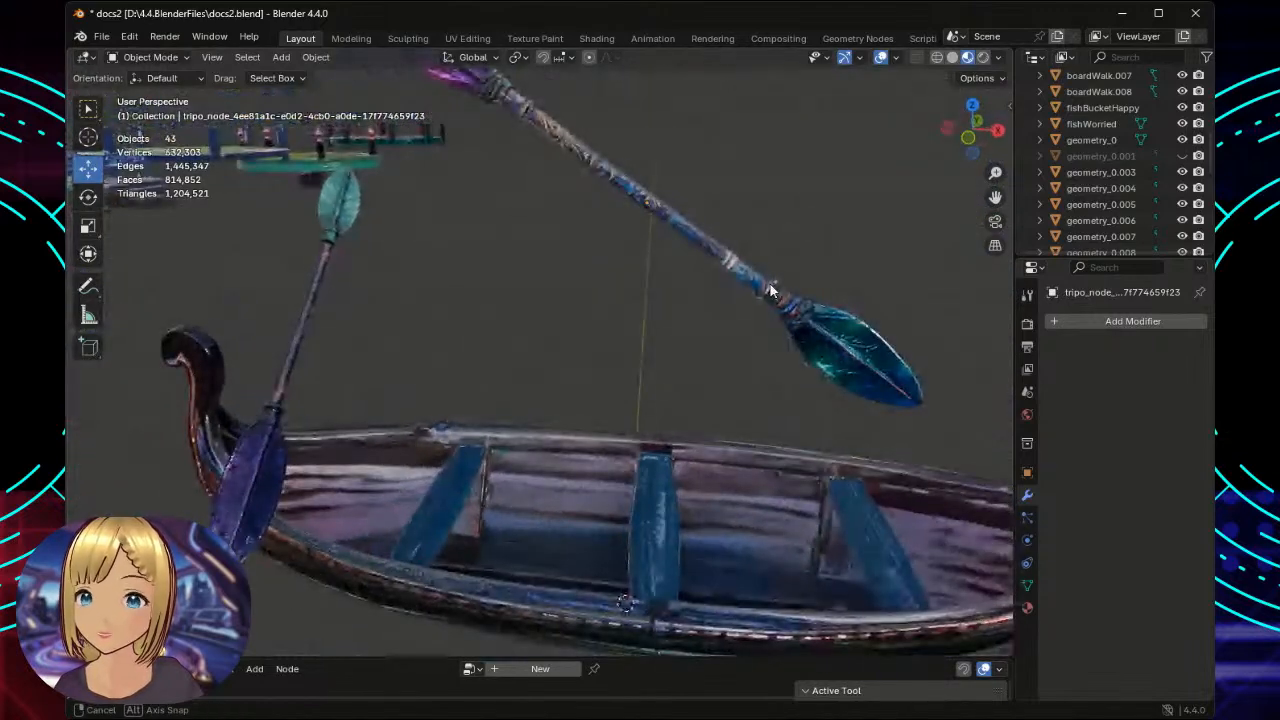
scroll(771, 285, down, 1)
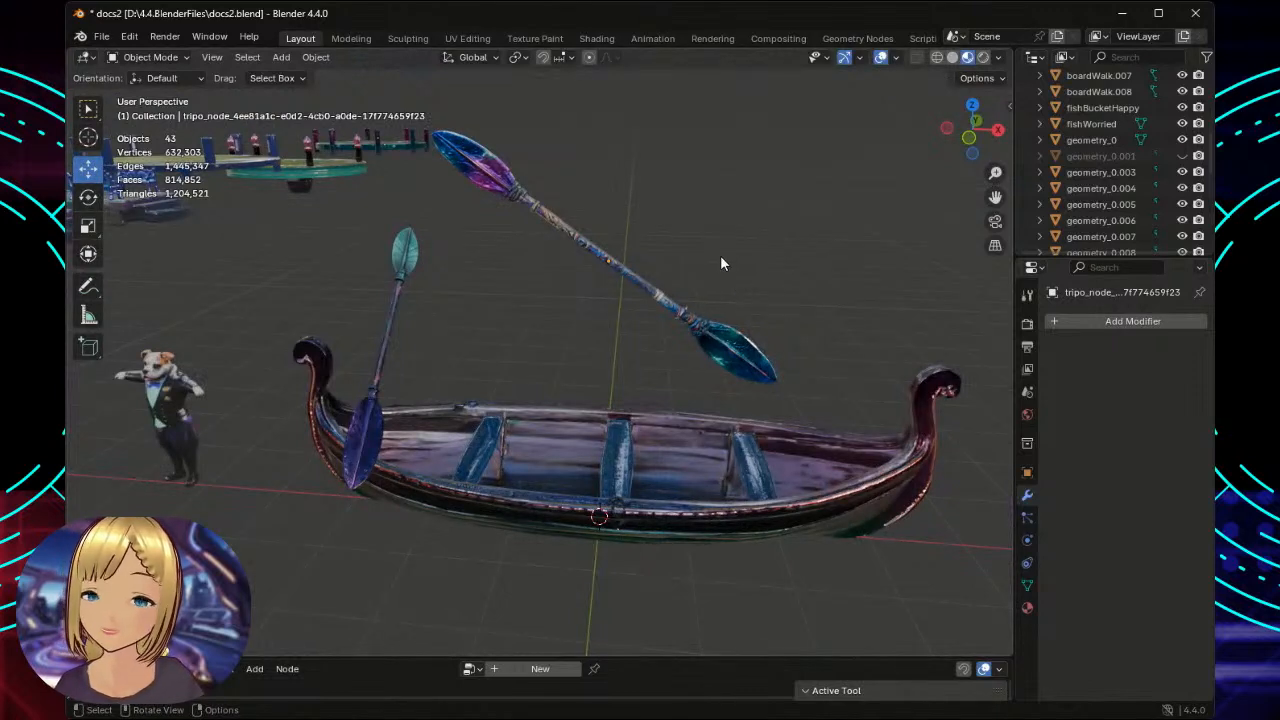
mouse_move(742, 249)
middle_down()
mouse_move(780, 203)
mouse_move(766, 200)
mouse_move(760, 249)
middle_up()
scroll(760, 247, up, 1)
scroll(740, 214, down, 1)
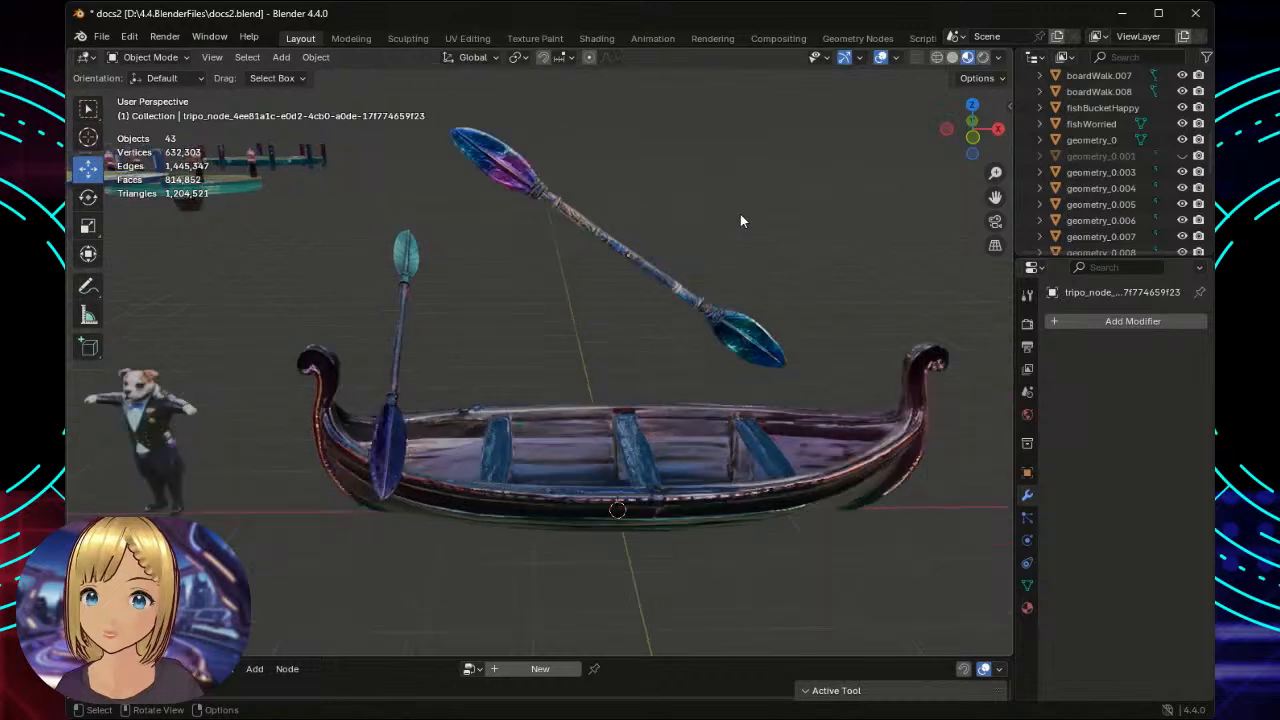
Move the slanted pink-and-blue oar along the X axis until it is beyond the boat's far end, and deselect it.
scroll(740, 221, down, 2)
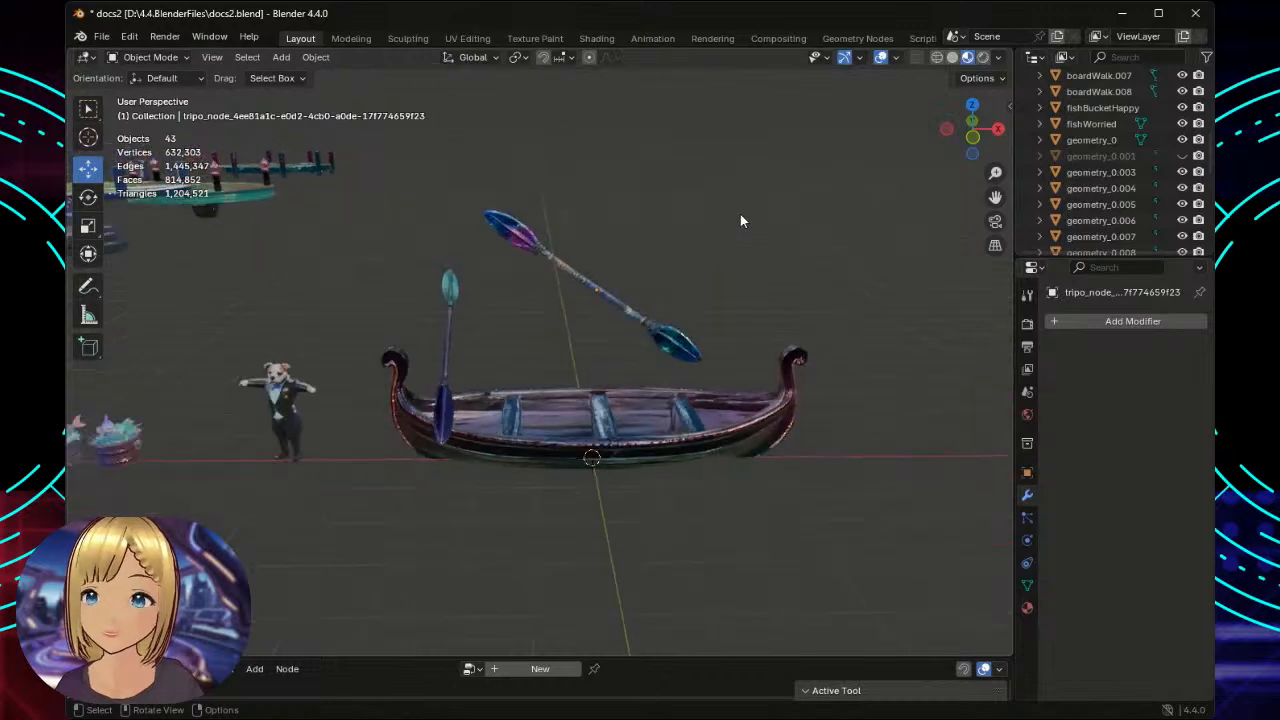
click(535, 249)
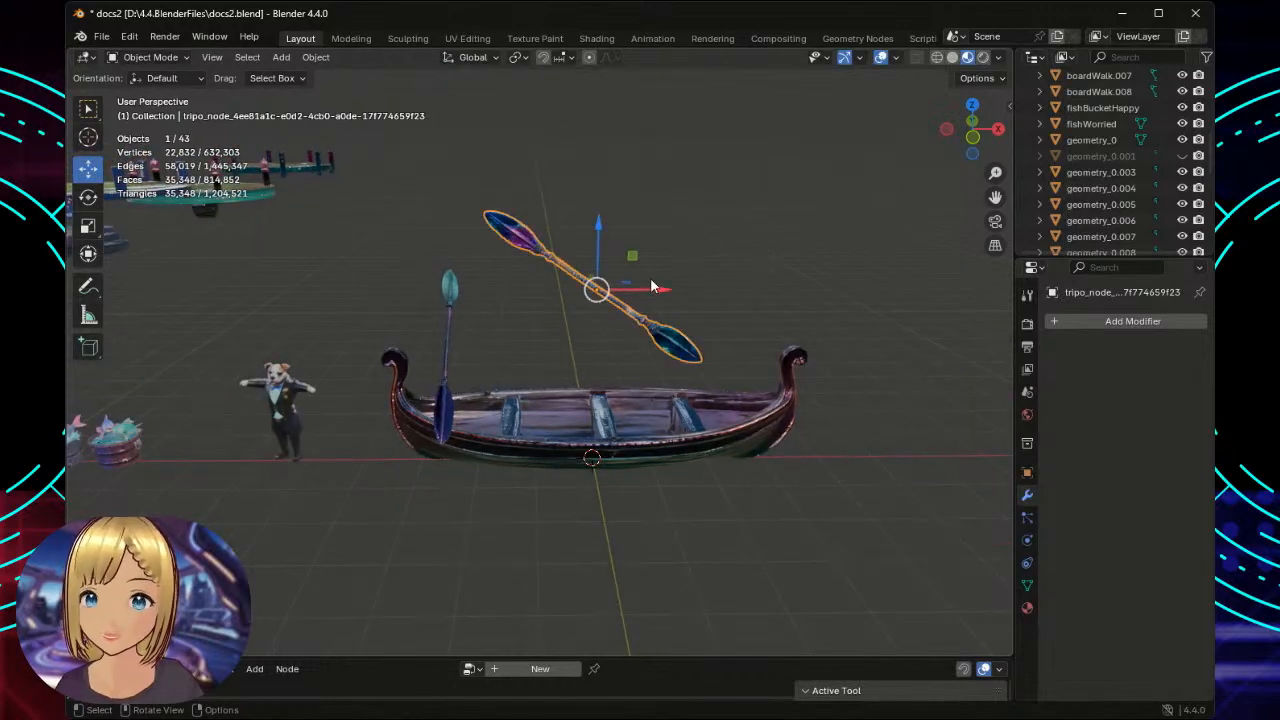
drag(663, 290, 978, 289)
click(598, 186)
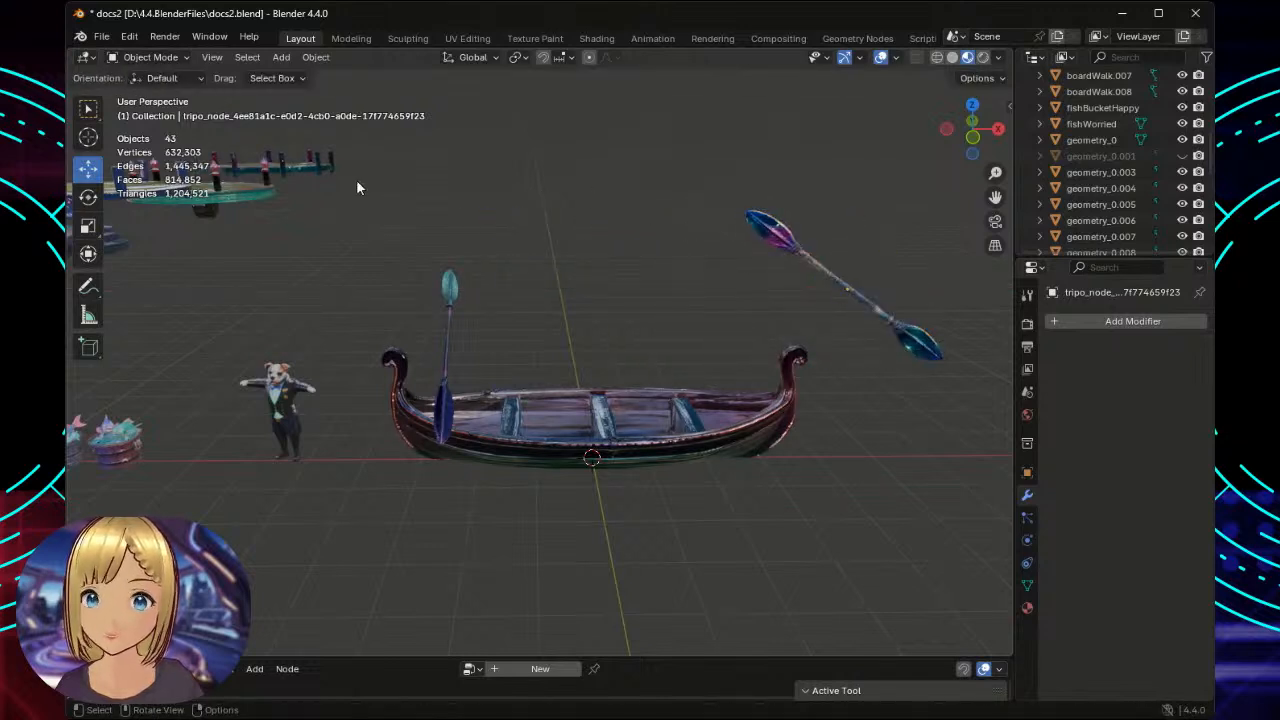
Import another copy of the upright teal-and-purple oar as a glTF model and scale it up uniformly.
click(99, 37)
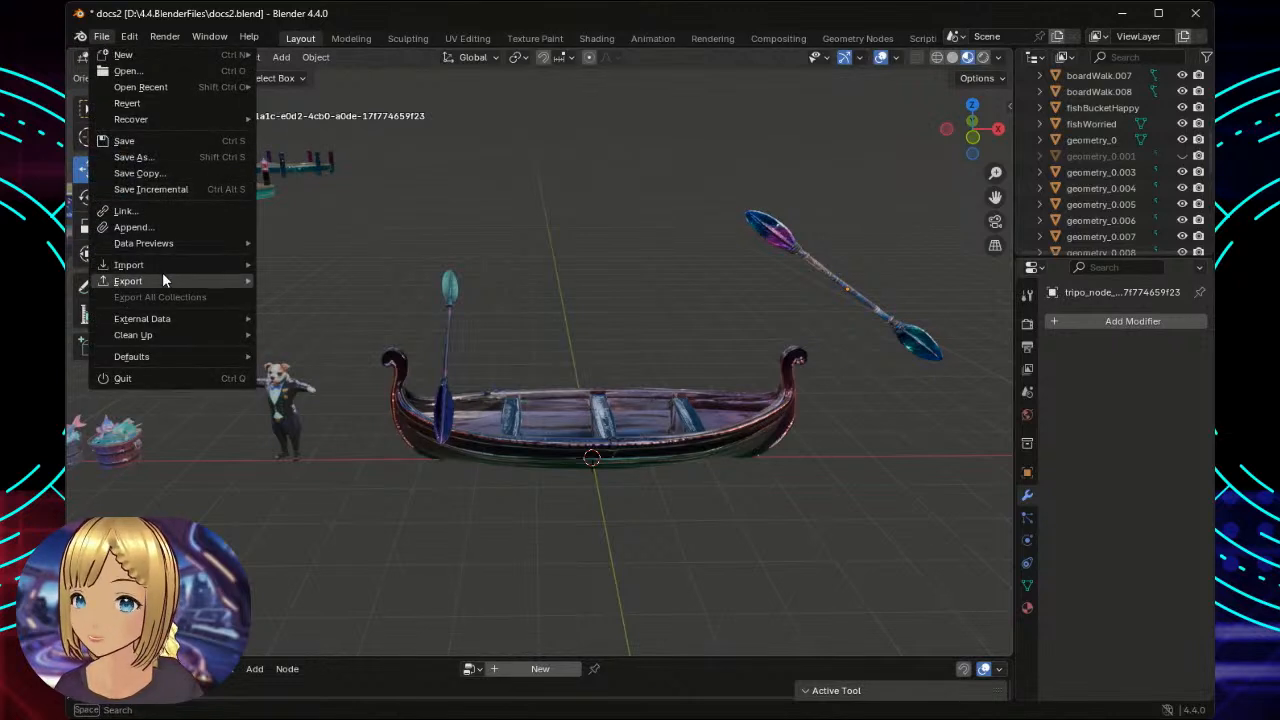
mouse_move(162, 268)
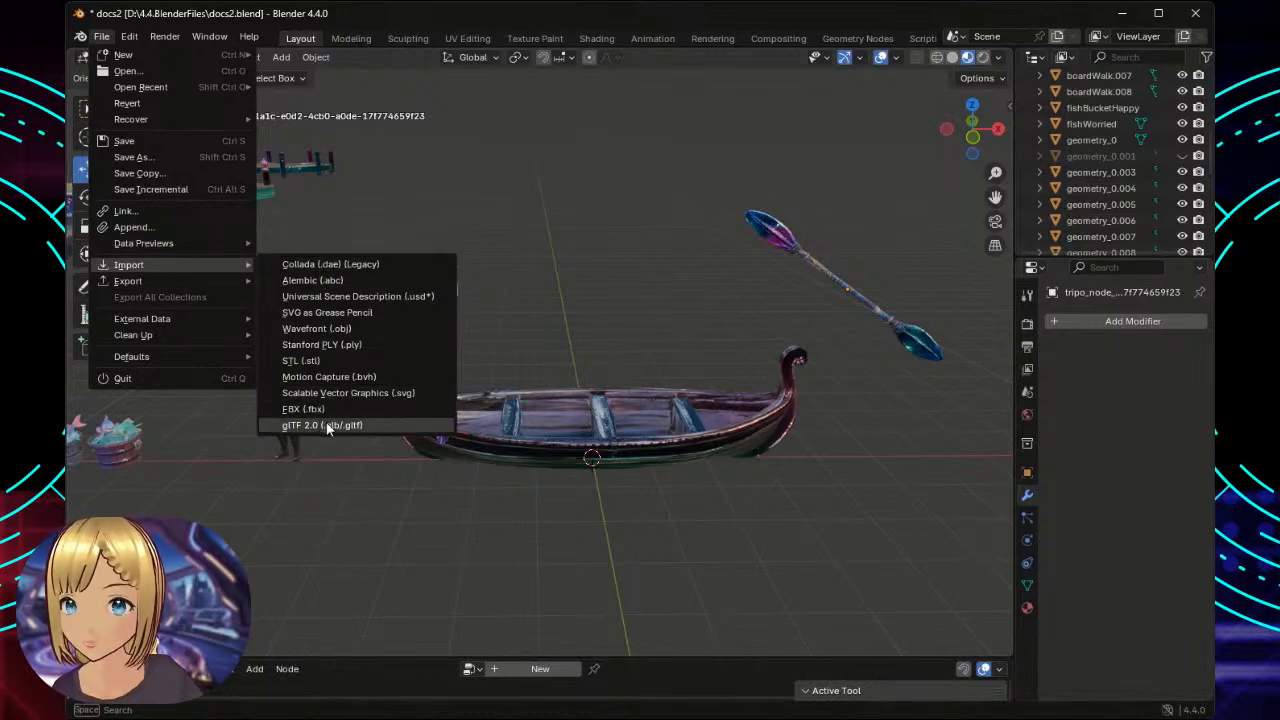
key(Escape)
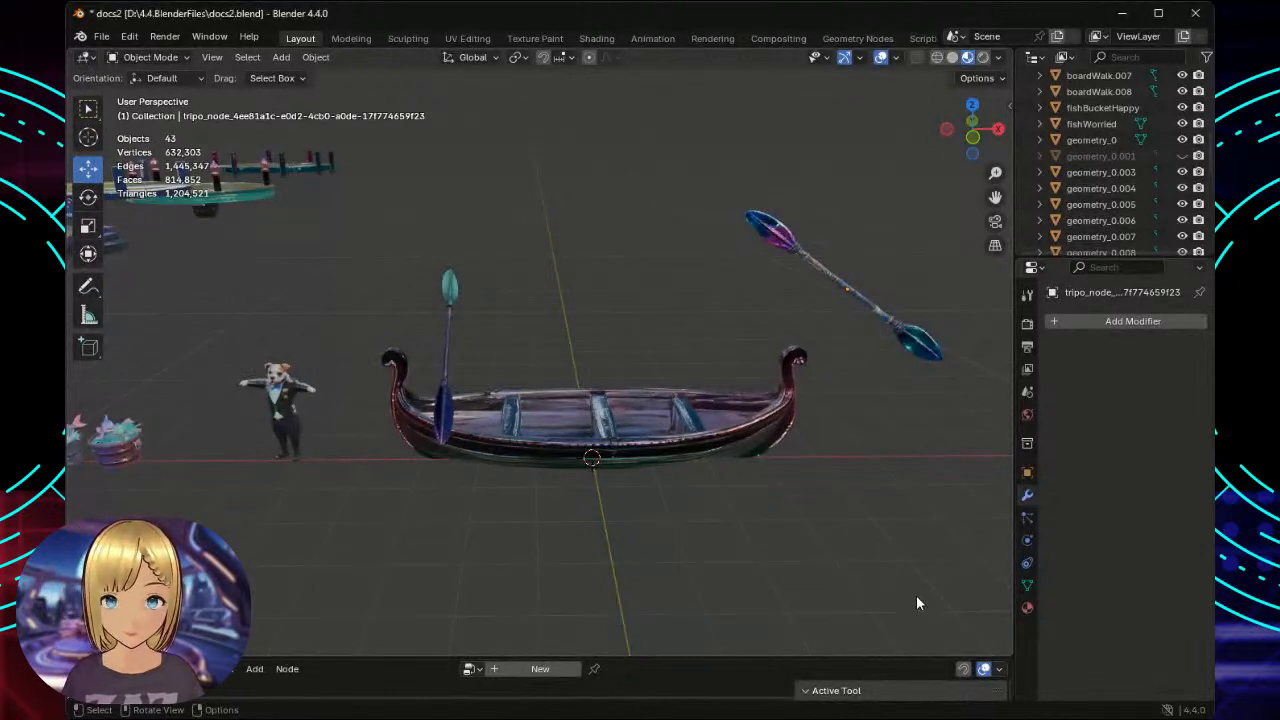
click(87, 226)
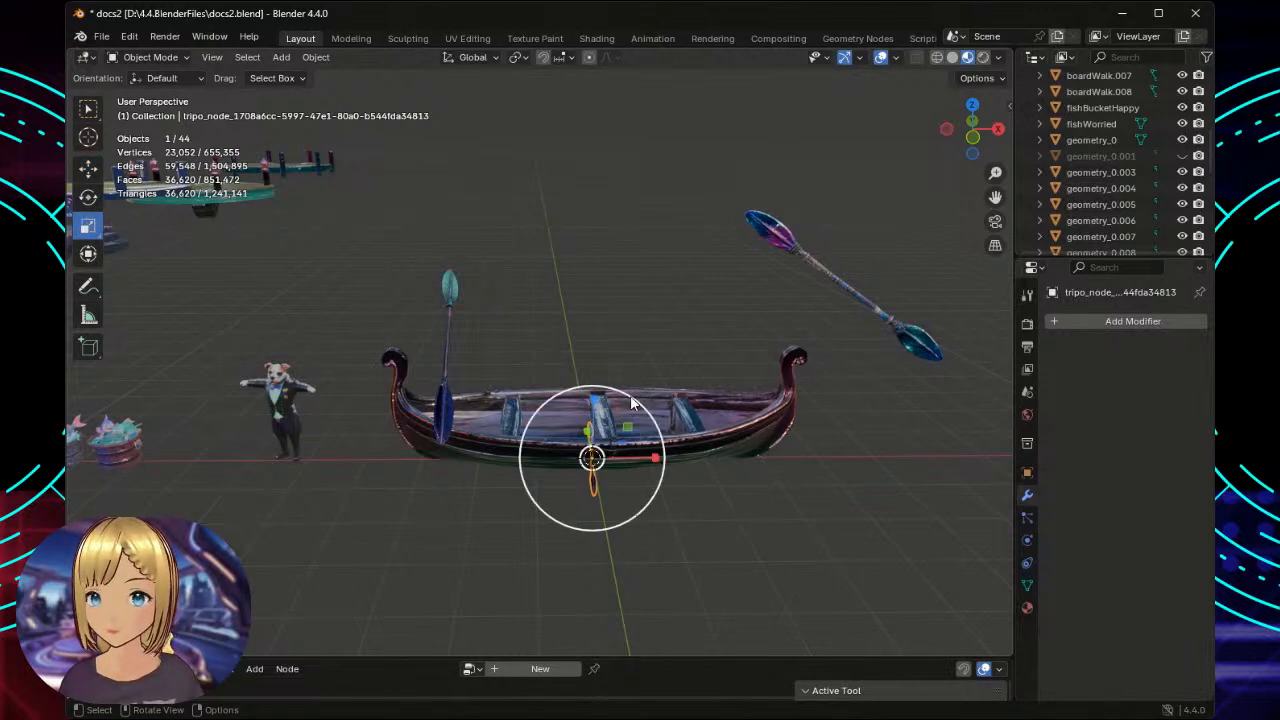
drag(633, 404, 735, 315)
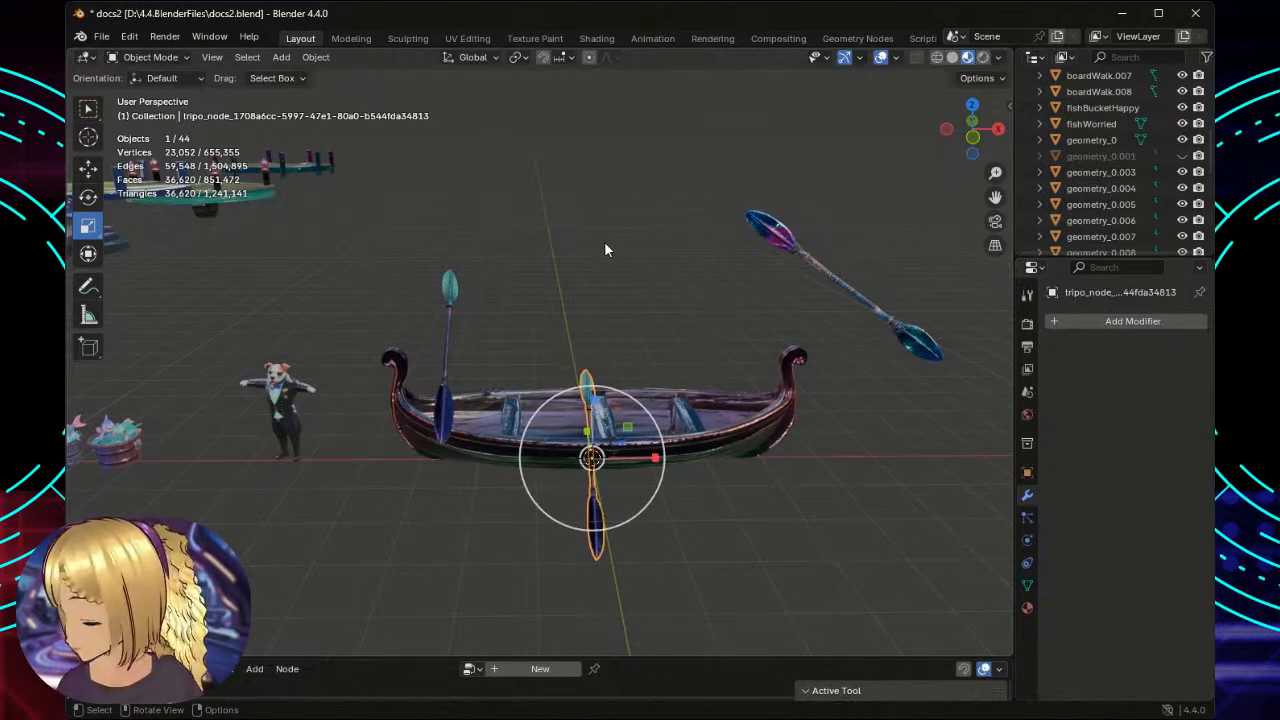
Delete the newly imported teal-and-purple oar at the boat's centre.
key(x)
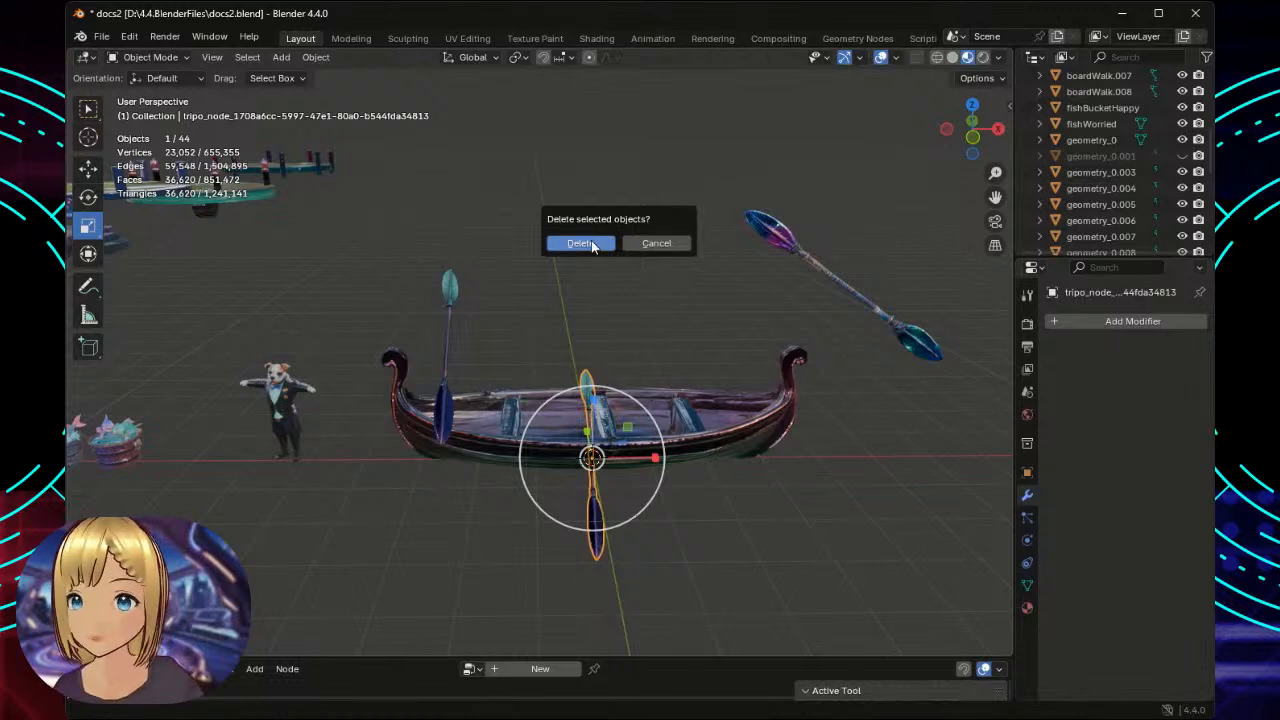
click(582, 243)
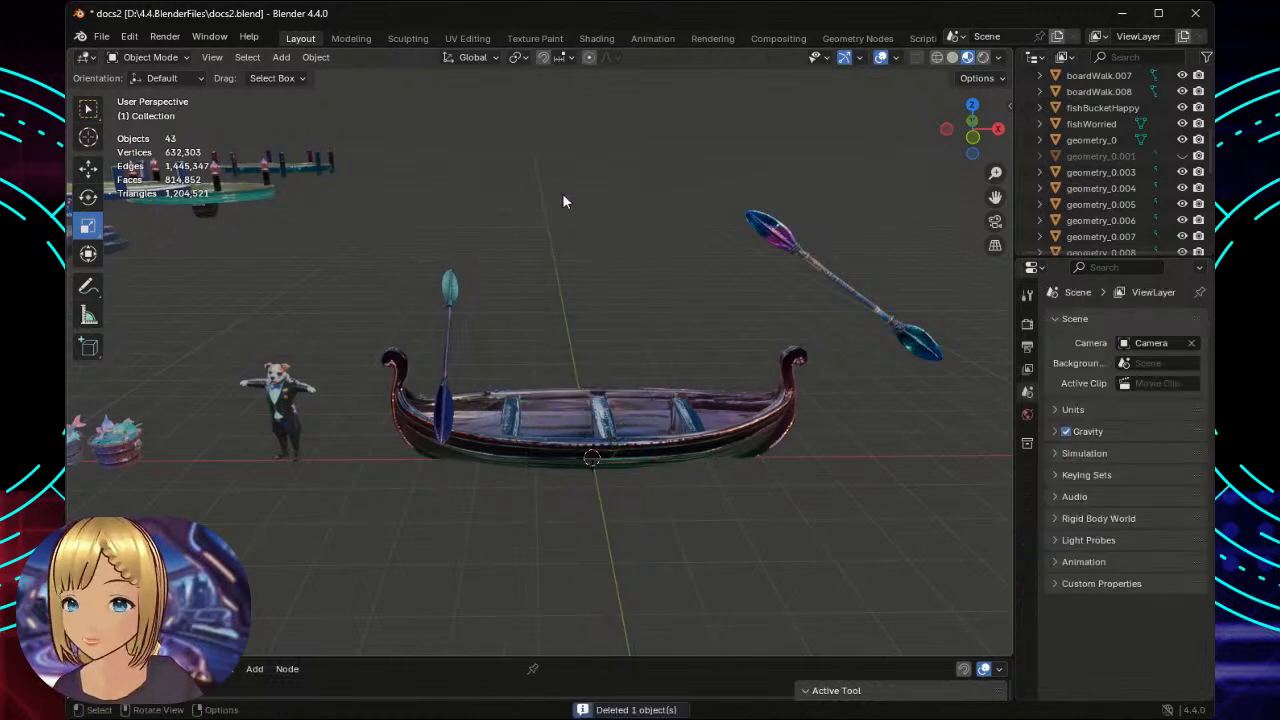
Import another copy of the slanted pink-and-blue oar as glTF 2.0 and enlarge it uniformly.
click(99, 37)
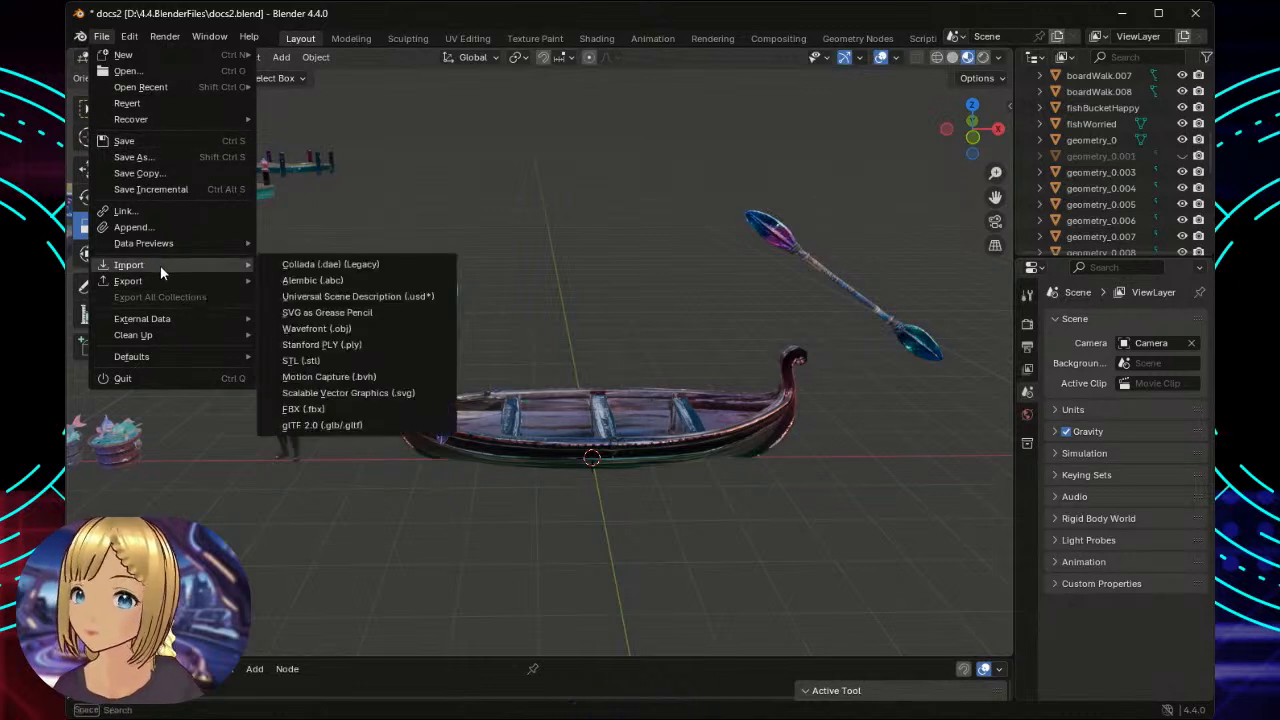
click(344, 420)
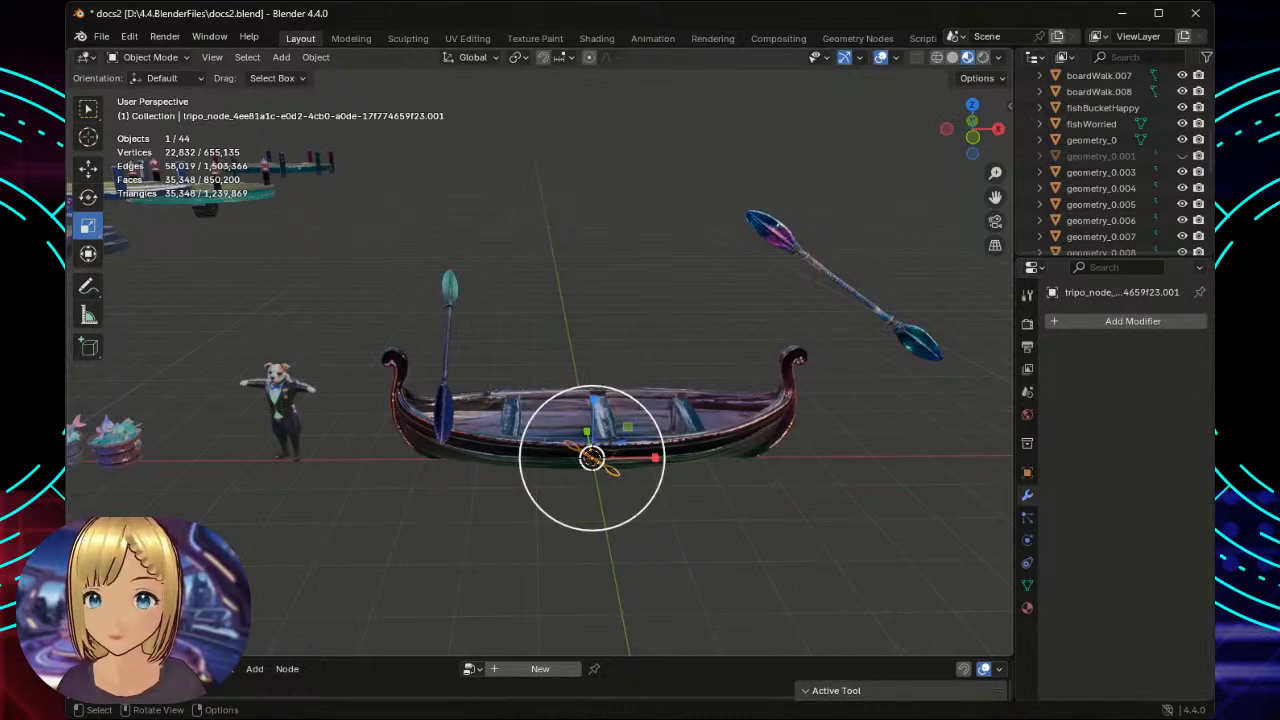
key(s)
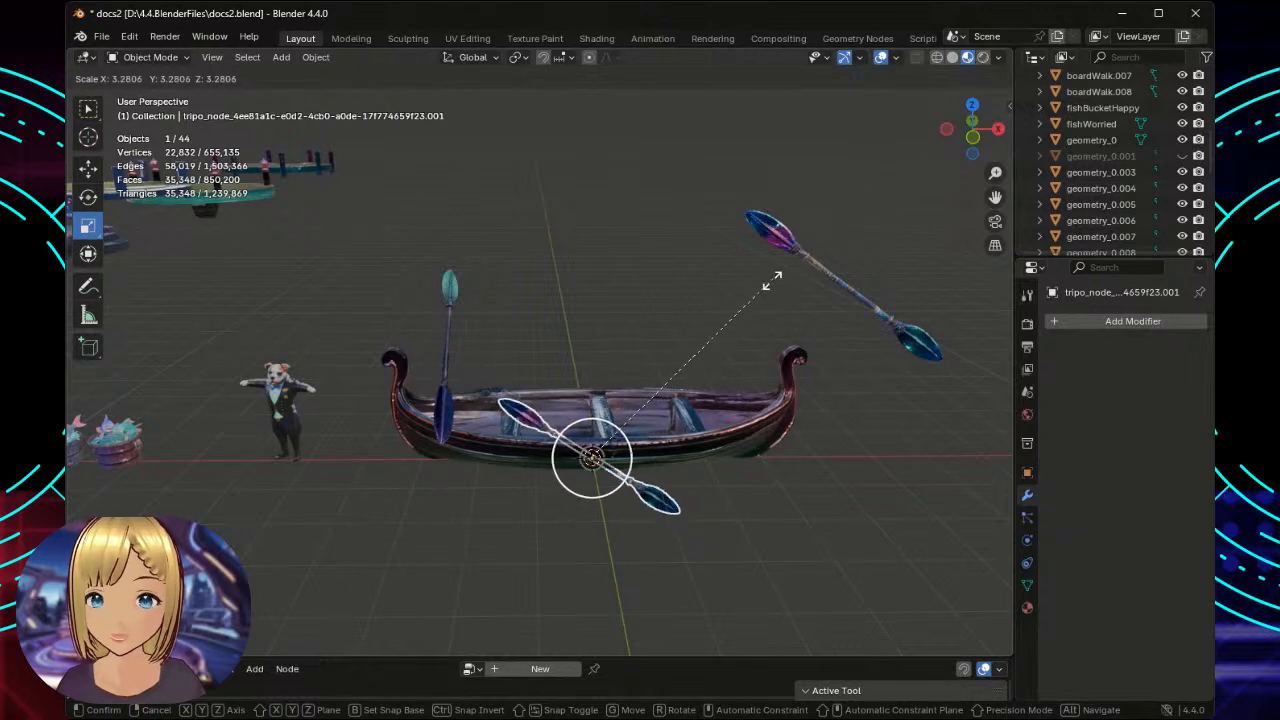
drag(697, 324, 680, 340)
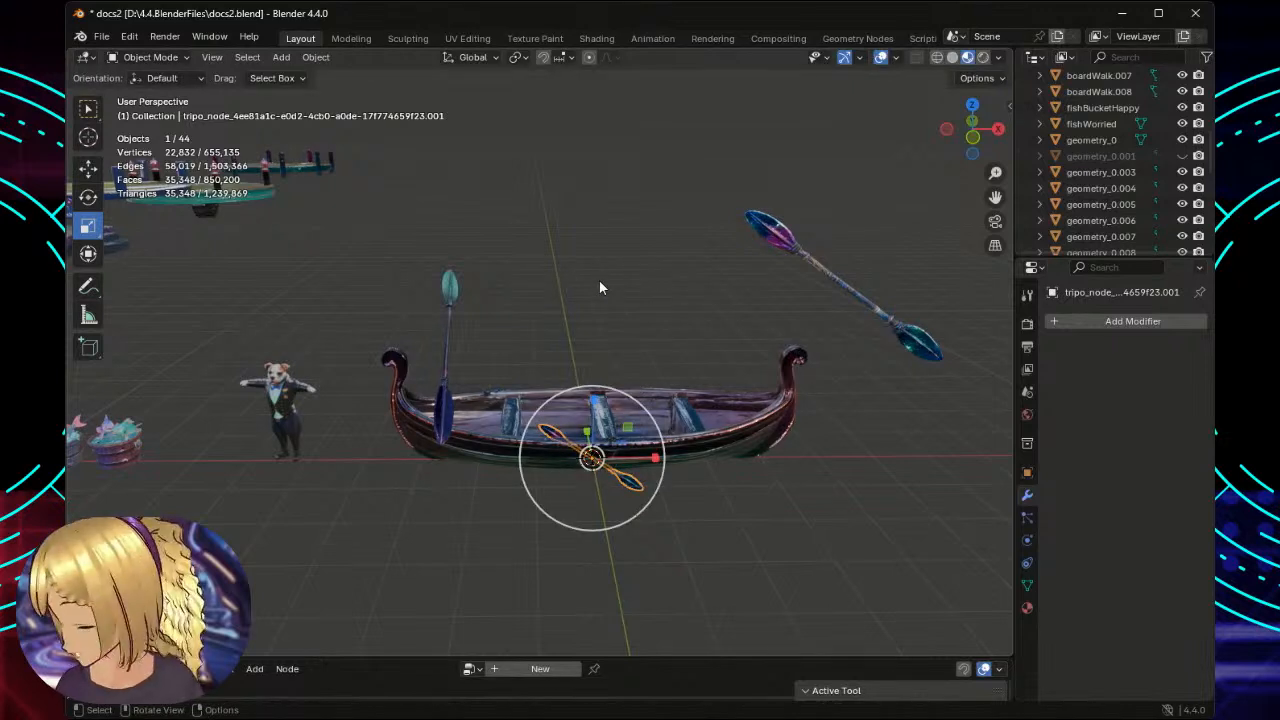
Delete the duplicate pink-and-blue oar at the boat's centre.
key(x)
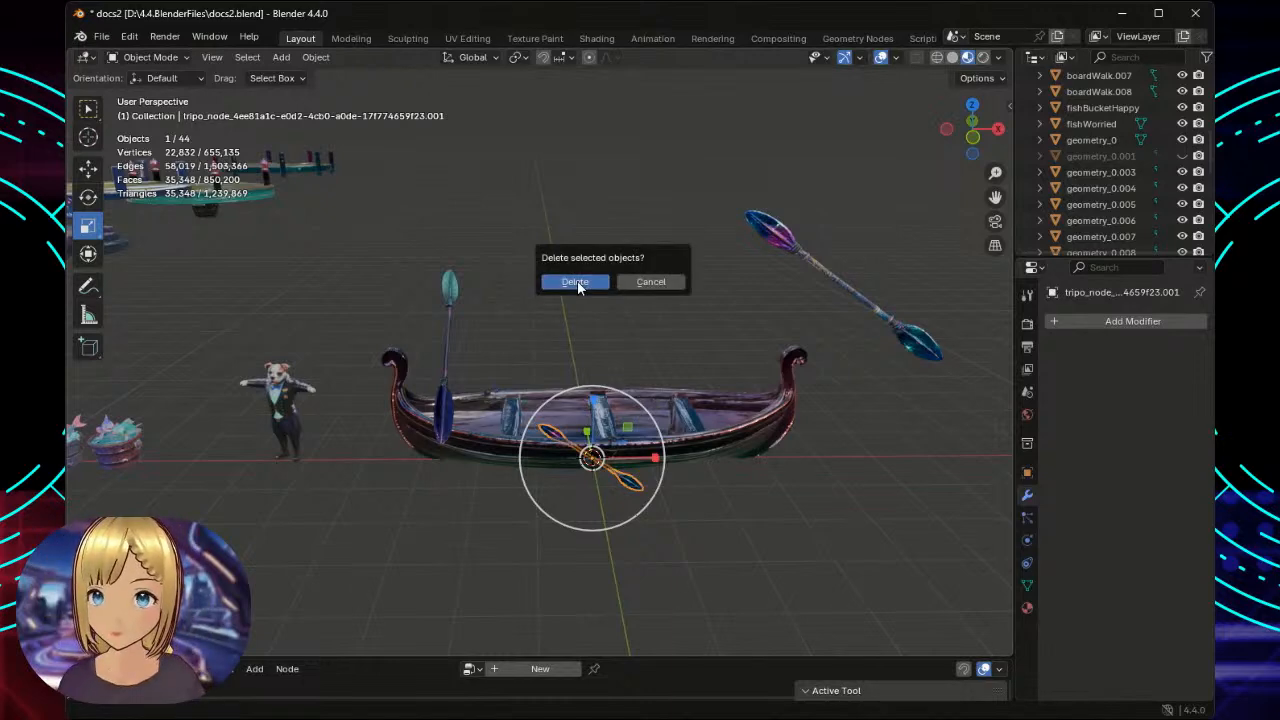
click(577, 281)
Rotate the remaining pink-and-blue oar about the Z axis so it points across the boat's length.
scroll(654, 284, up, 2)
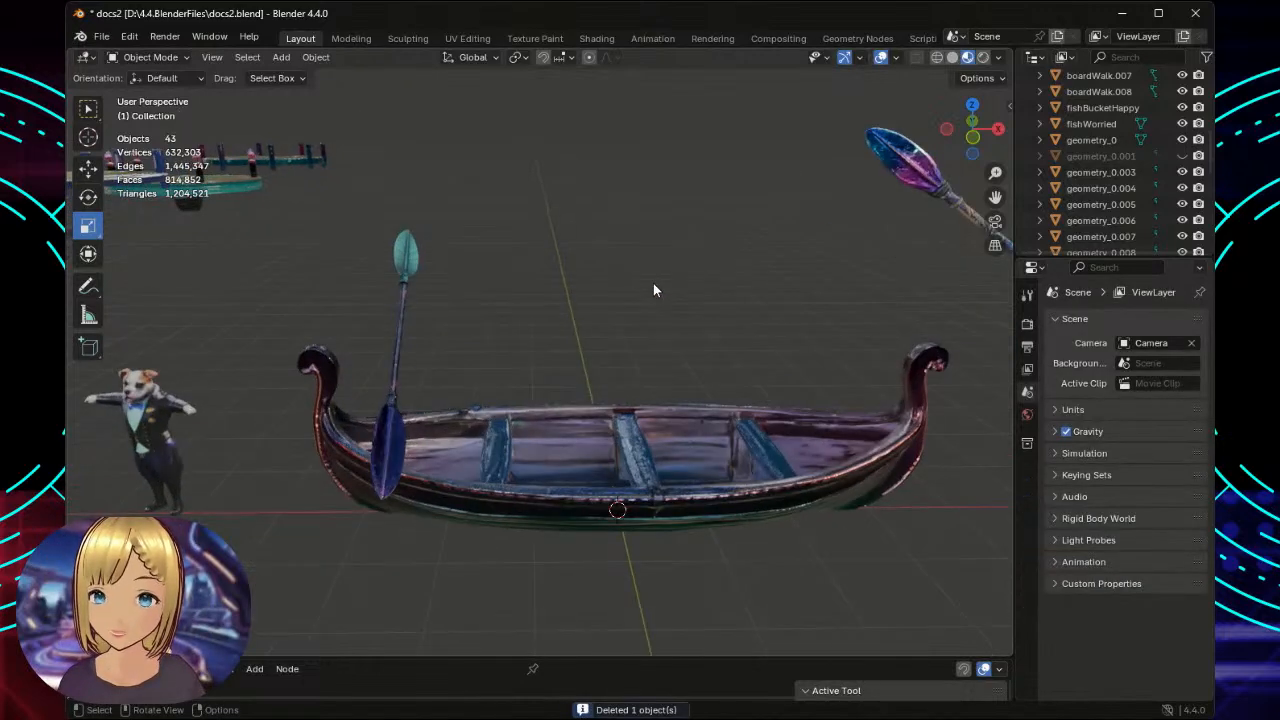
scroll(639, 295, down, 1)
scroll(657, 298, down, 1)
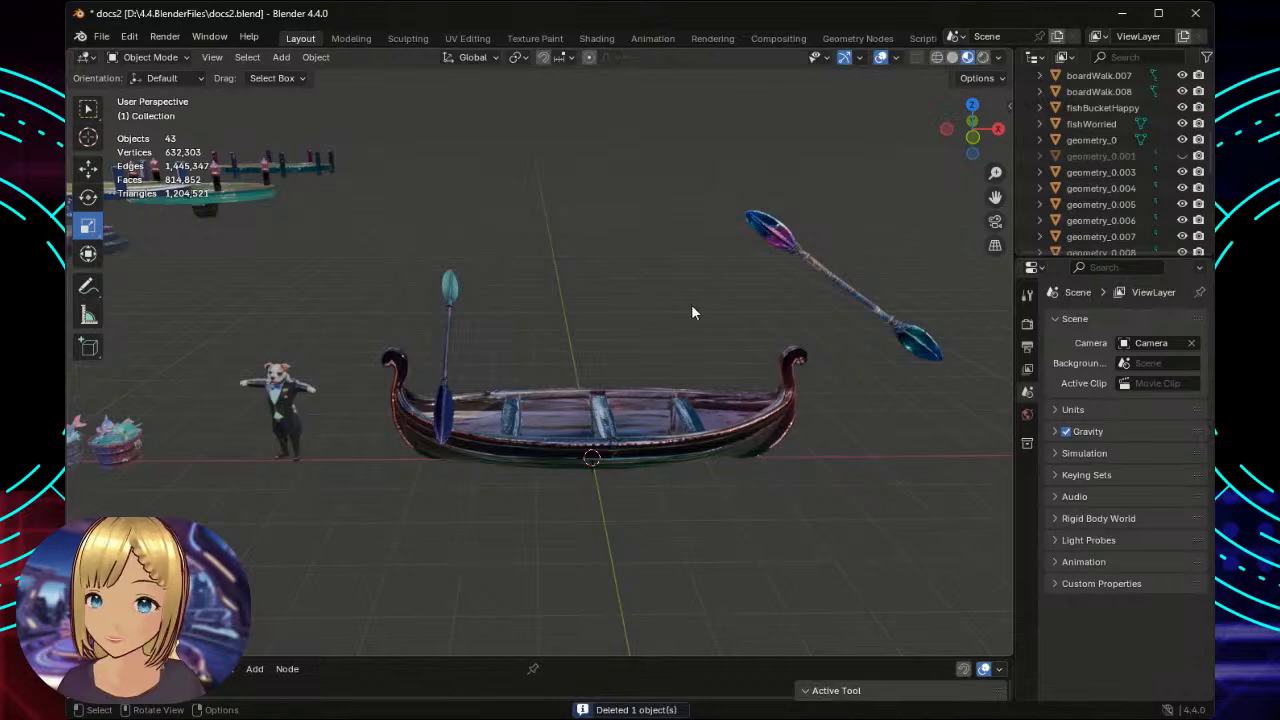
mouse_move(675, 311)
middle_down()
mouse_move(614, 340)
mouse_move(408, 328)
mouse_move(371, 302)
mouse_move(364, 262)
mouse_move(477, 353)
mouse_move(697, 309)
middle_up()
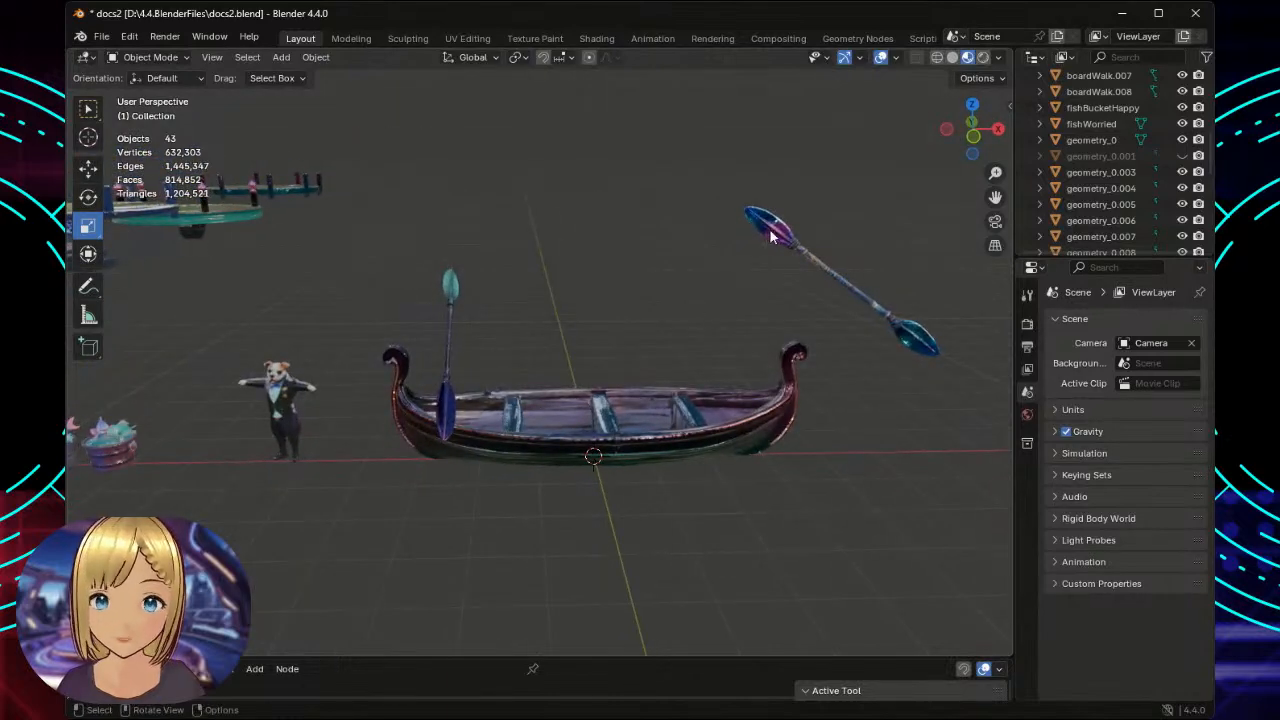
click(770, 236)
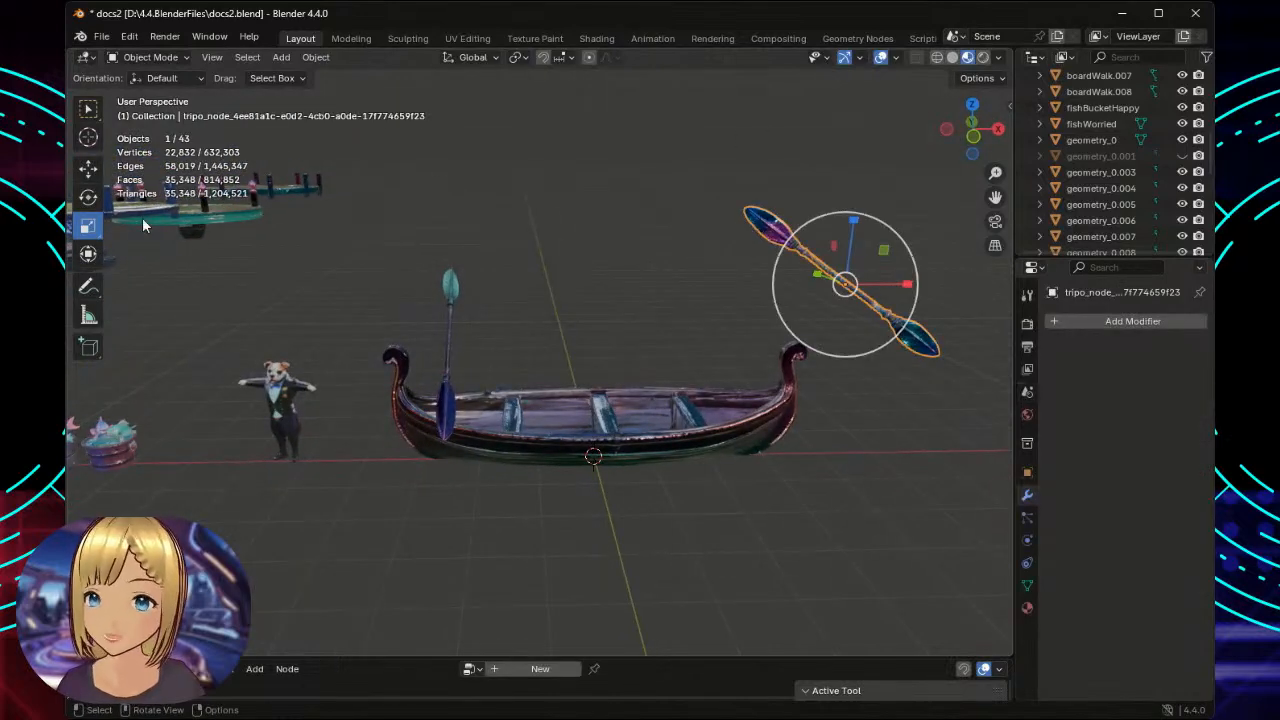
click(88, 197)
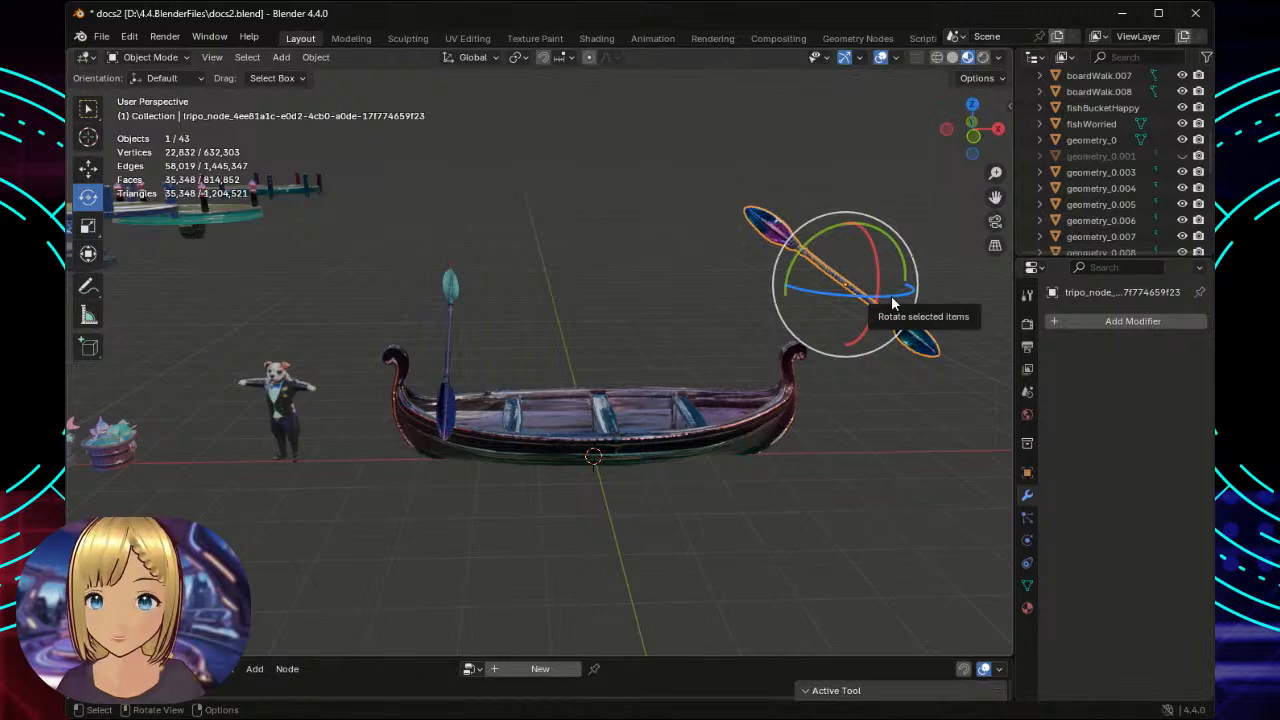
drag(893, 300, 823, 320)
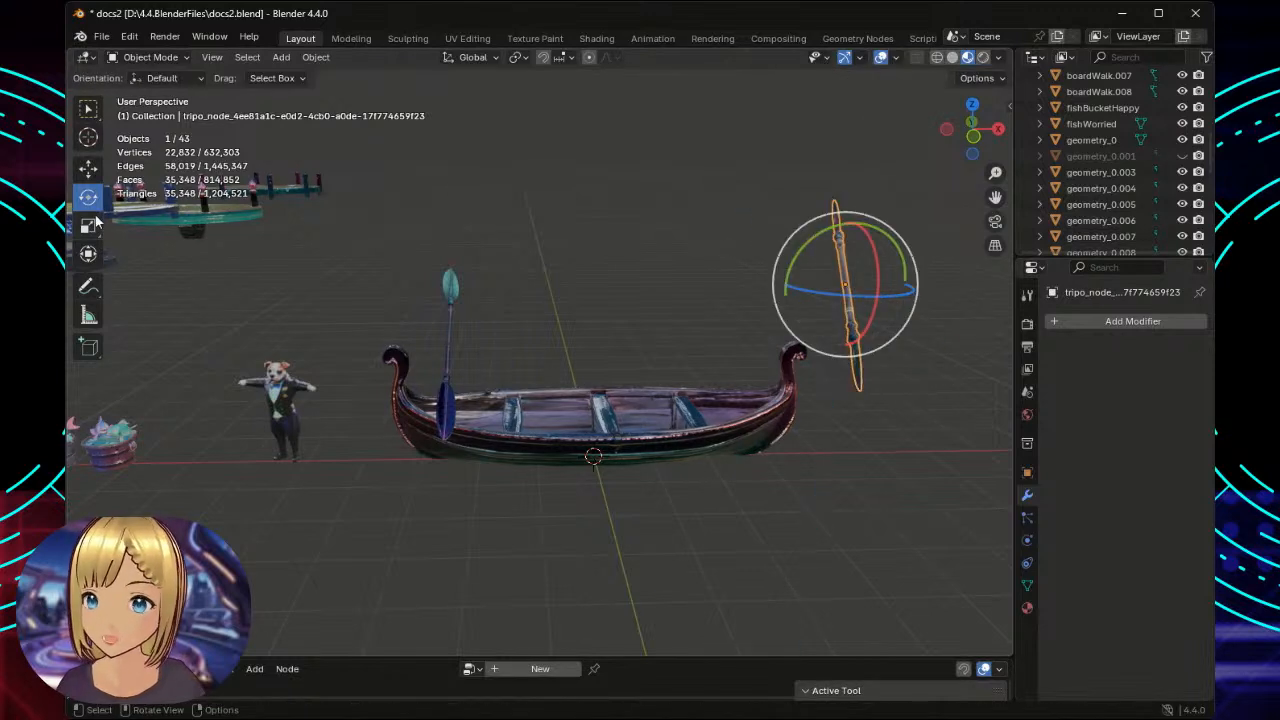
Move the rotated oar along X until it is over the boat, lower it along Z towards the rim, and check its placement.
click(87, 172)
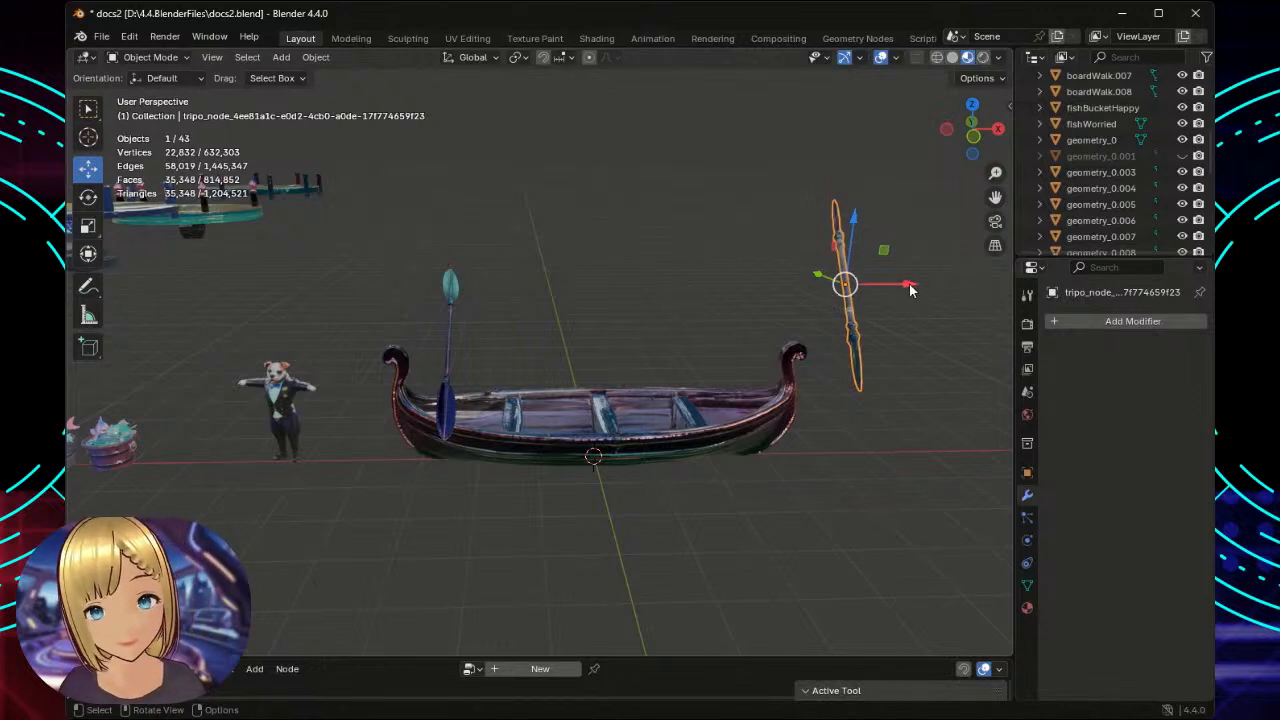
drag(904, 284, 722, 285)
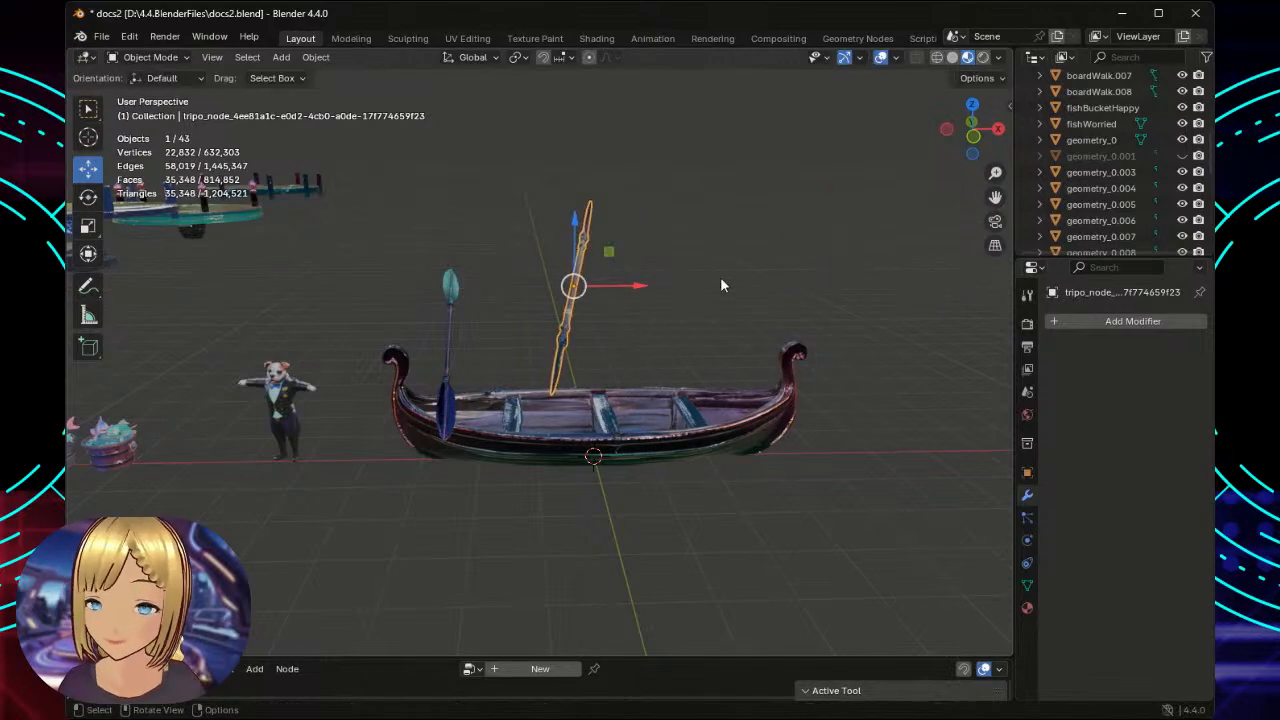
middle_drag(820, 259, 626, 303)
scroll(658, 305, up, 2)
scroll(620, 308, down, 5)
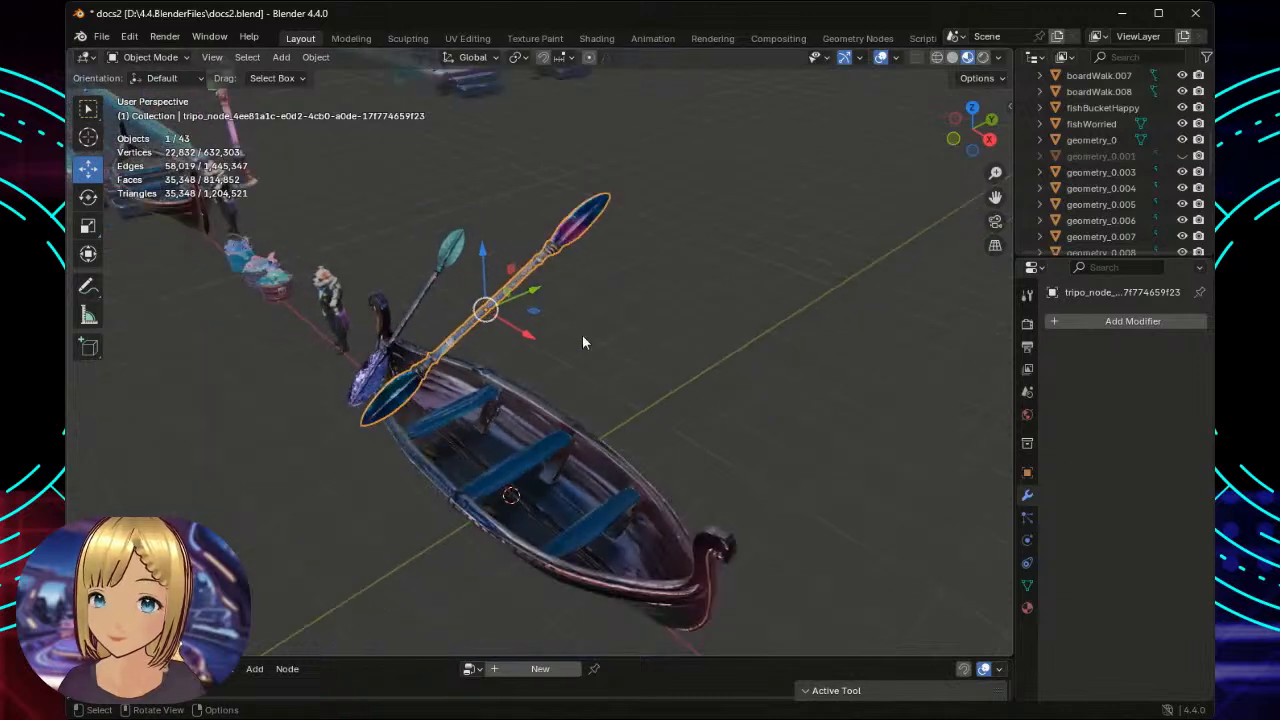
drag(481, 247, 489, 317)
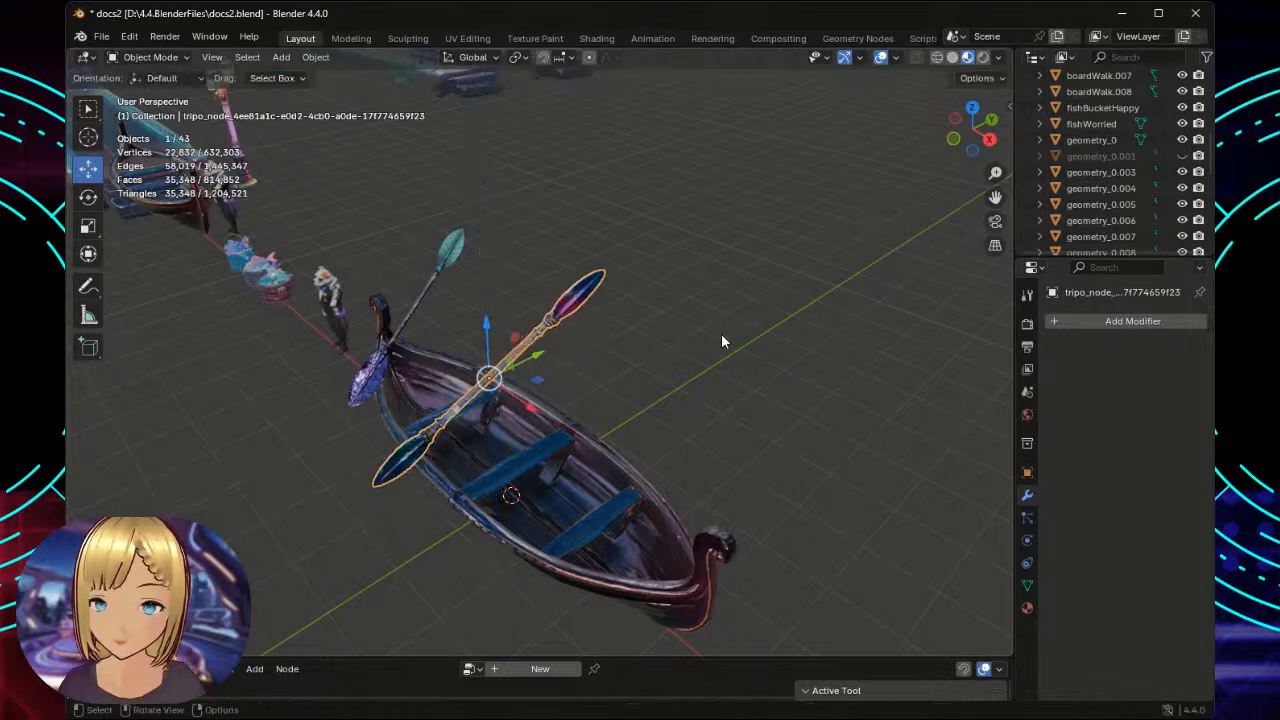
middle_drag(722, 341, 474, 417)
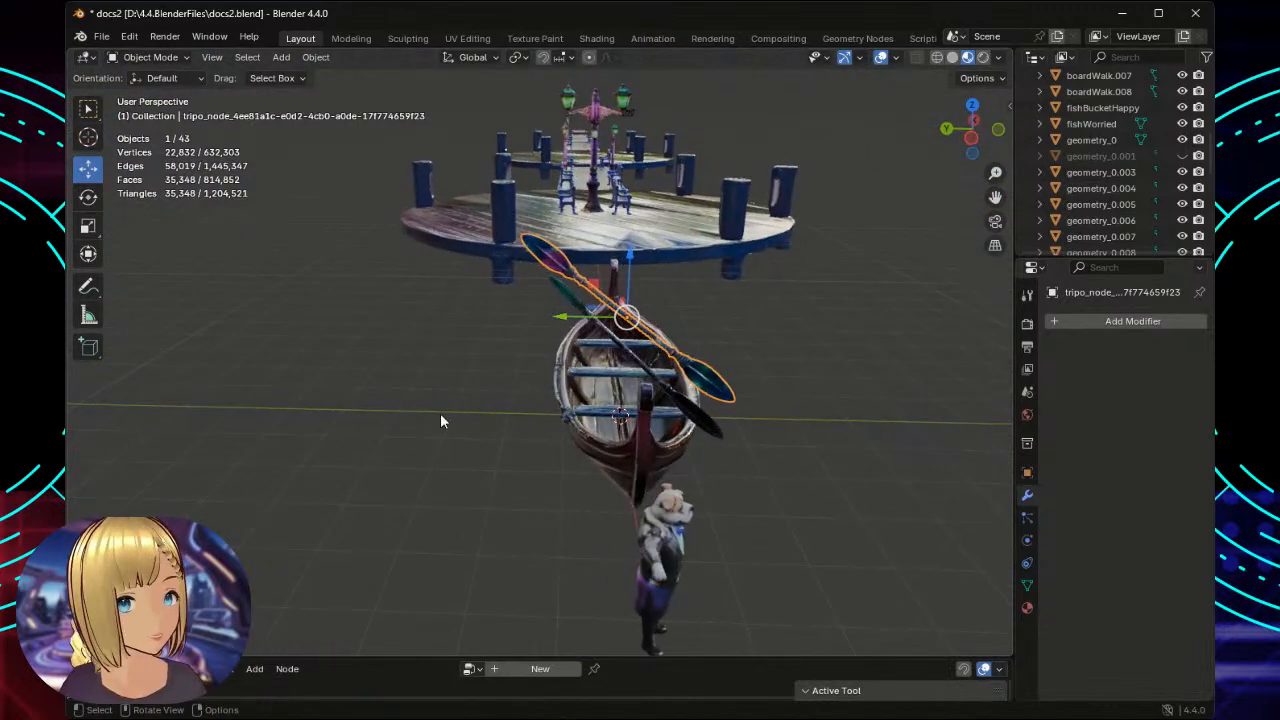
scroll(441, 420, up, 4)
scroll(441, 420, up, 1)
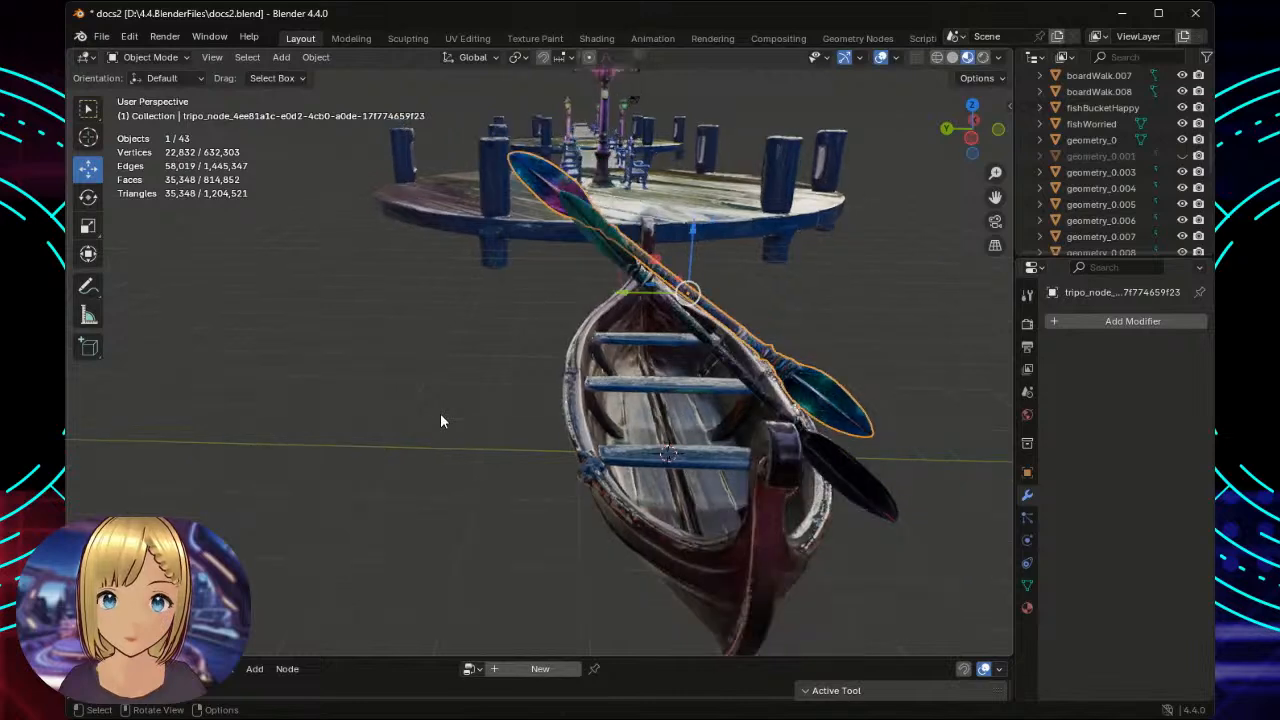
middle_drag(456, 365, 641, 376)
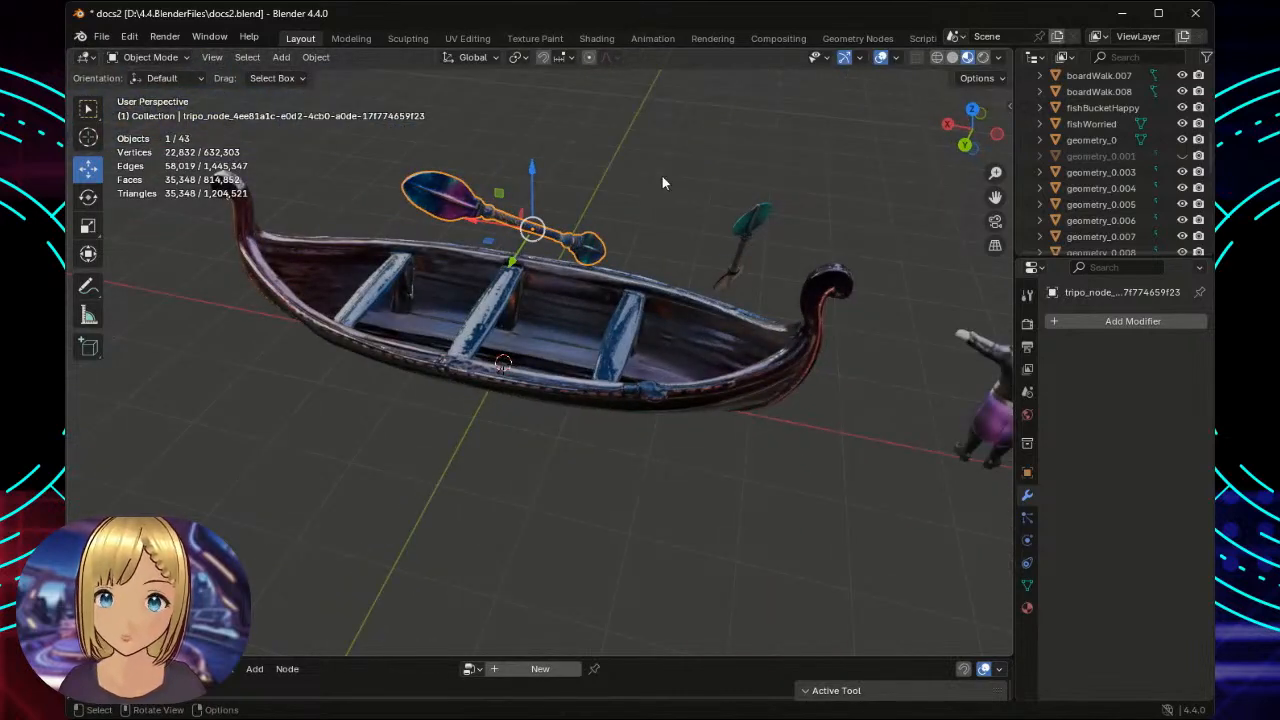
Rotate the slanted pink-and-blue oar until it lies nearly level across the boat's width.
middle_drag(699, 253, 252, 244)
click(262, 367)
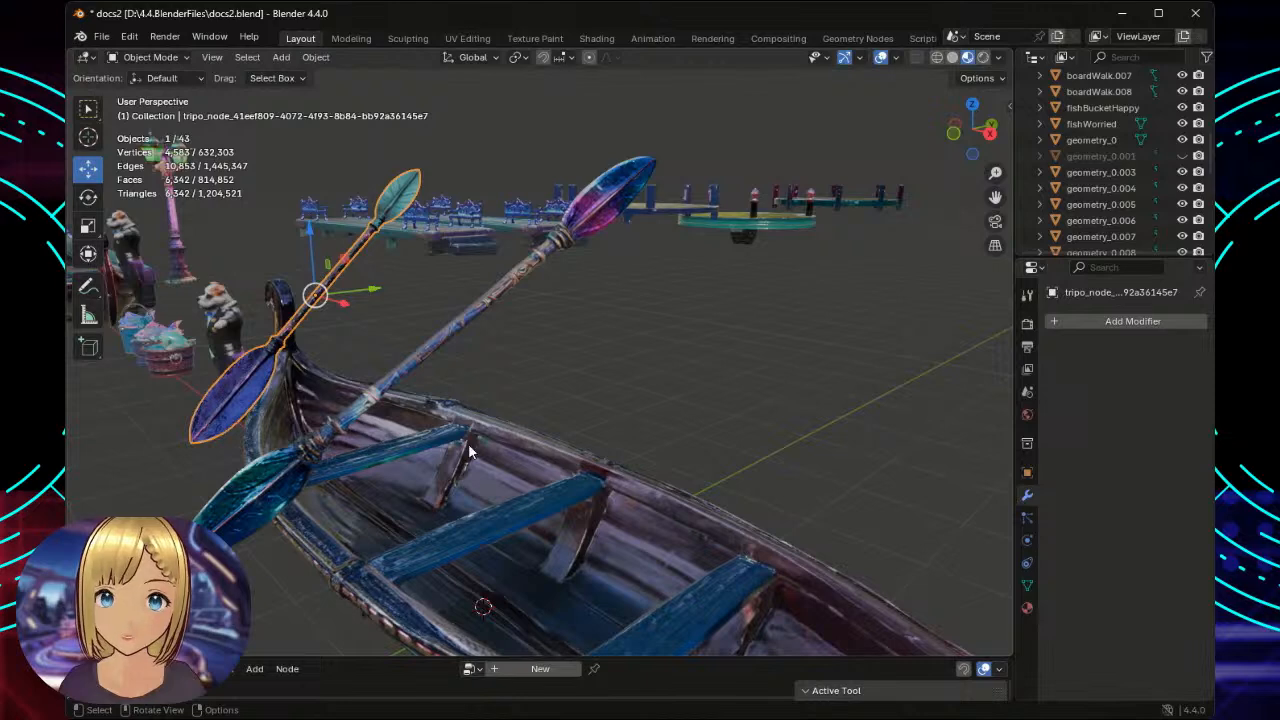
scroll(460, 448, down, 3)
middle_drag(421, 538, 515, 505)
click(507, 508)
middle_drag(703, 495, 569, 520)
scroll(650, 461, up, 5)
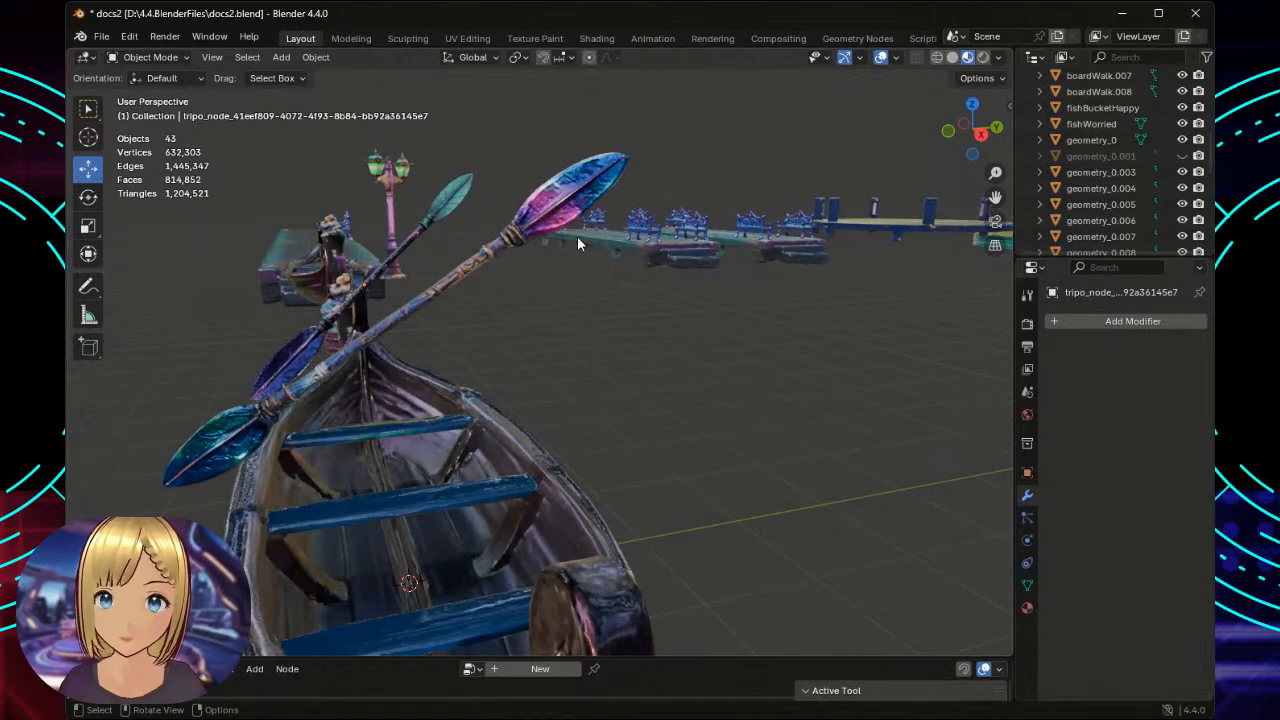
click(550, 203)
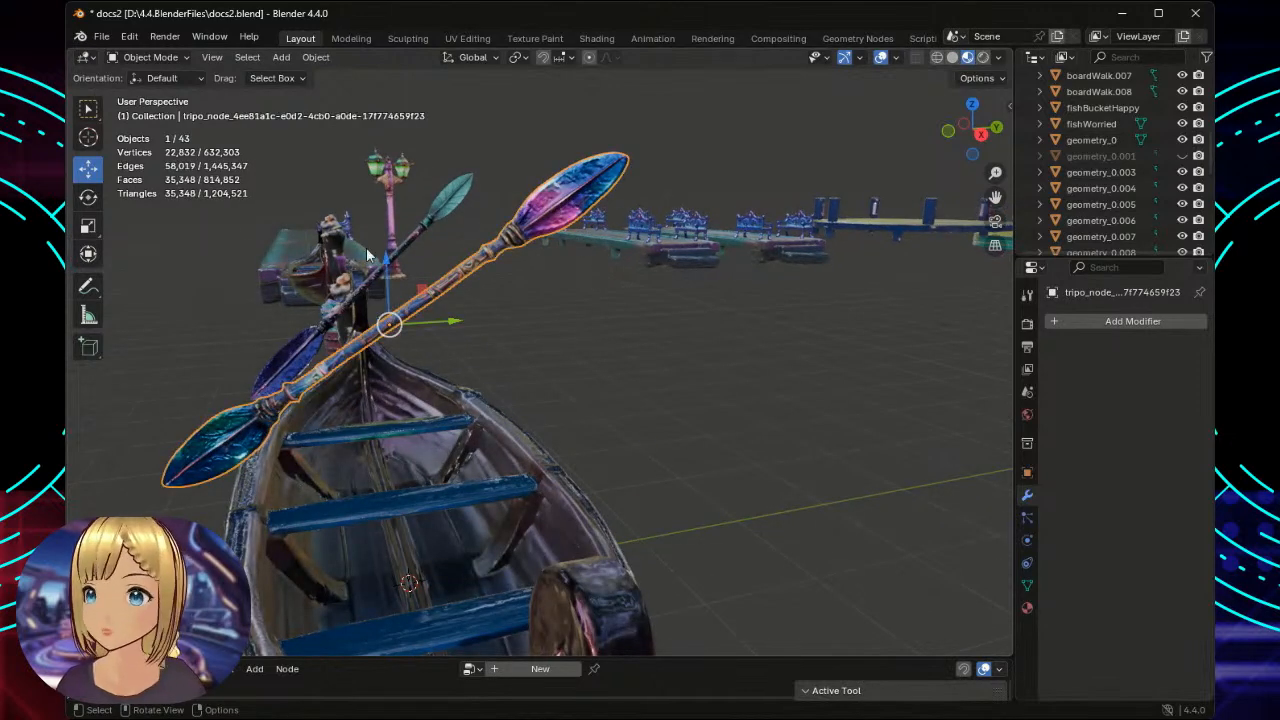
click(88, 197)
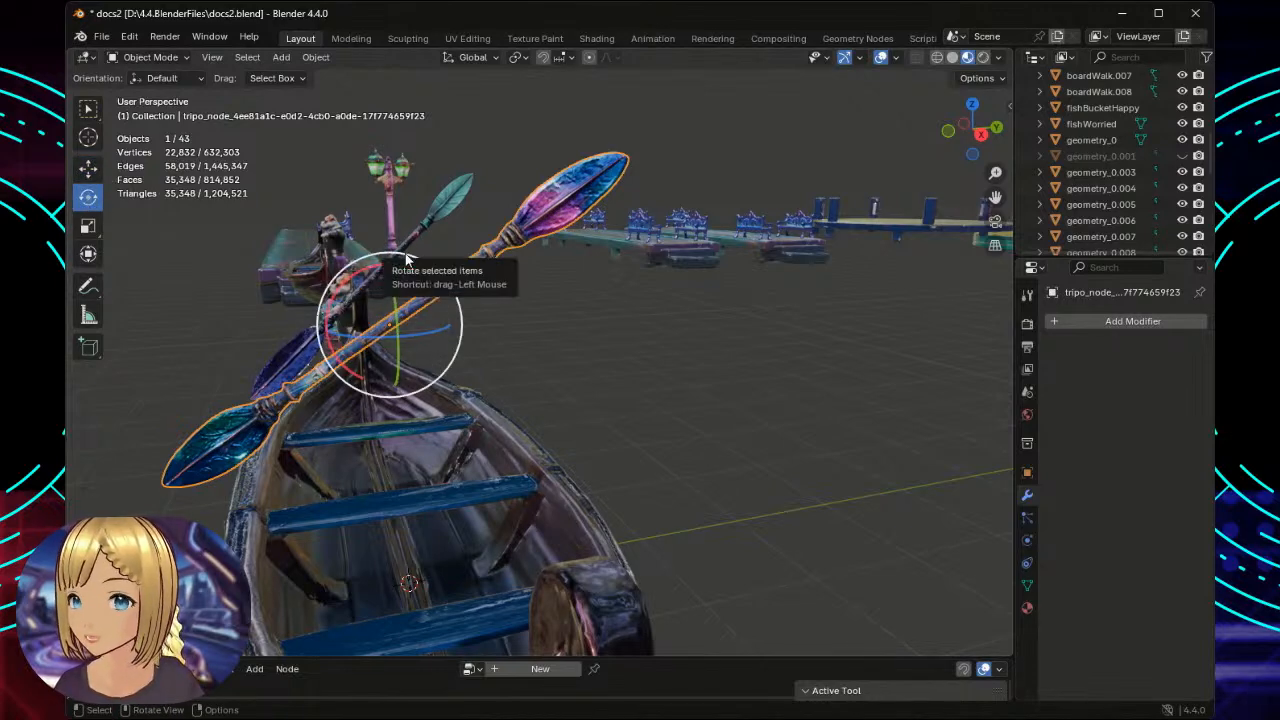
drag(408, 262, 428, 290)
Lower the pink-and-blue oar along Z onto the boat's rim and enlarge it uniformly.
click(88, 169)
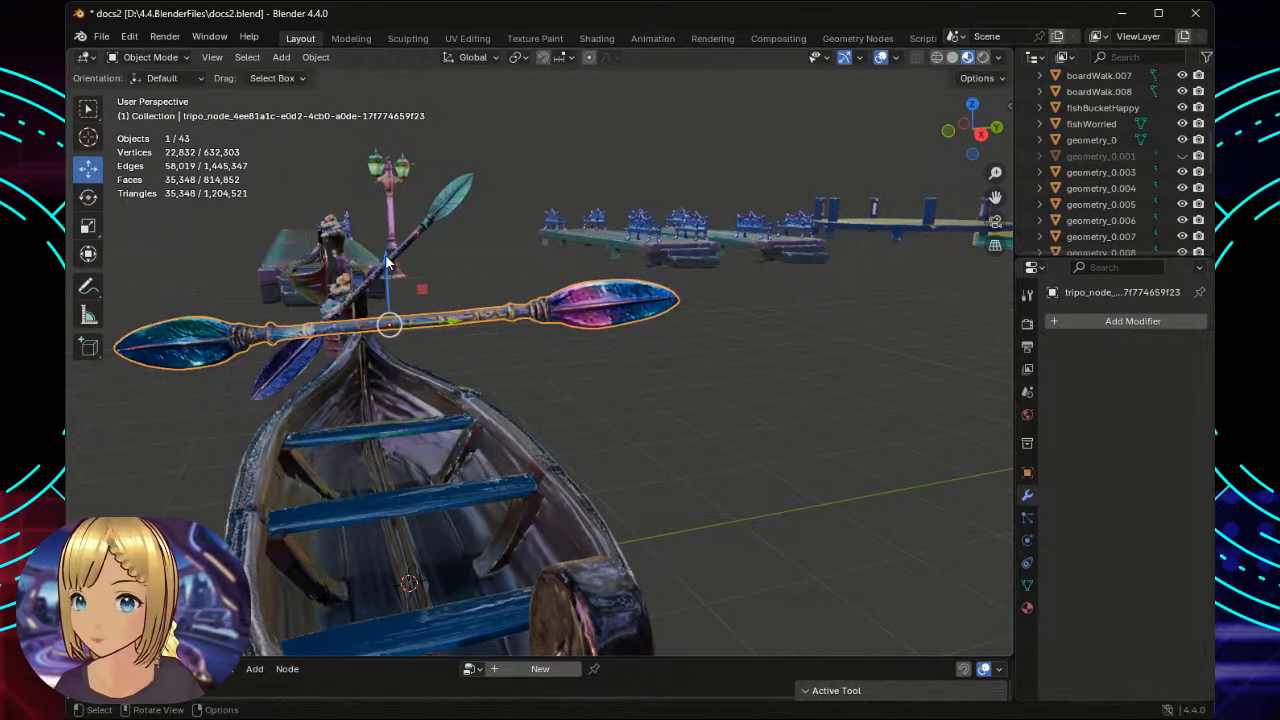
drag(385, 254, 432, 388)
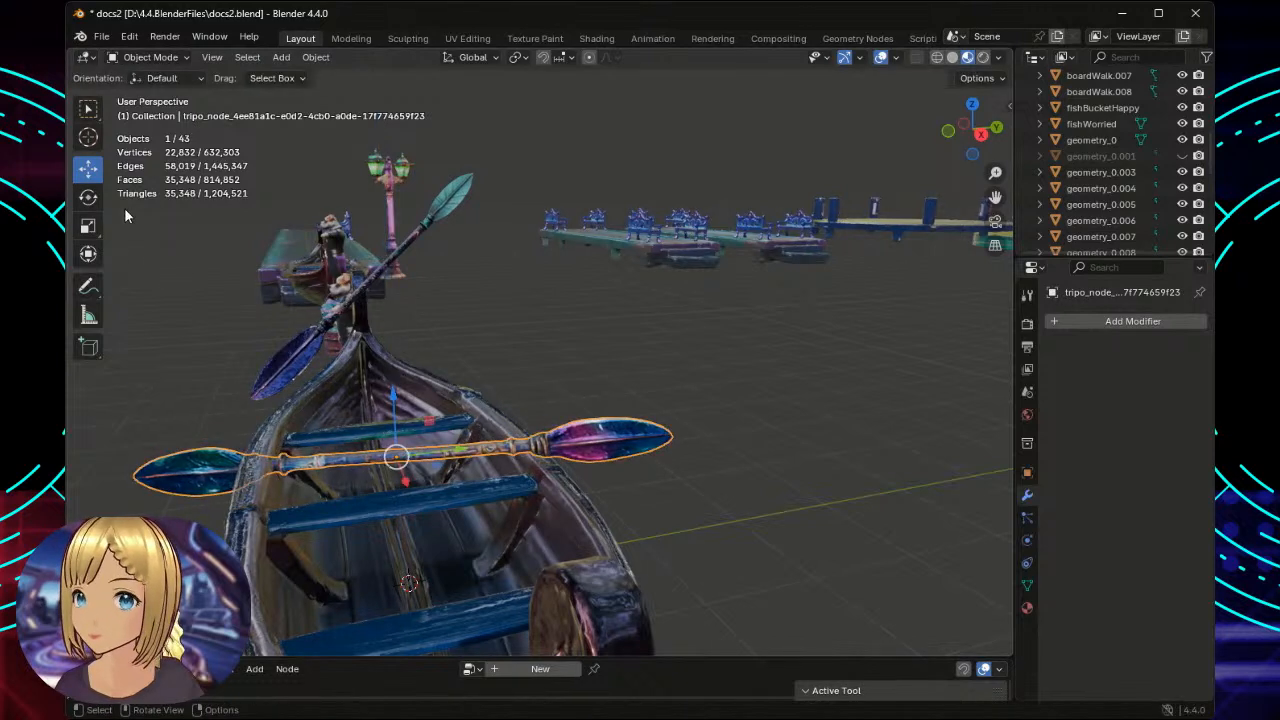
click(94, 228)
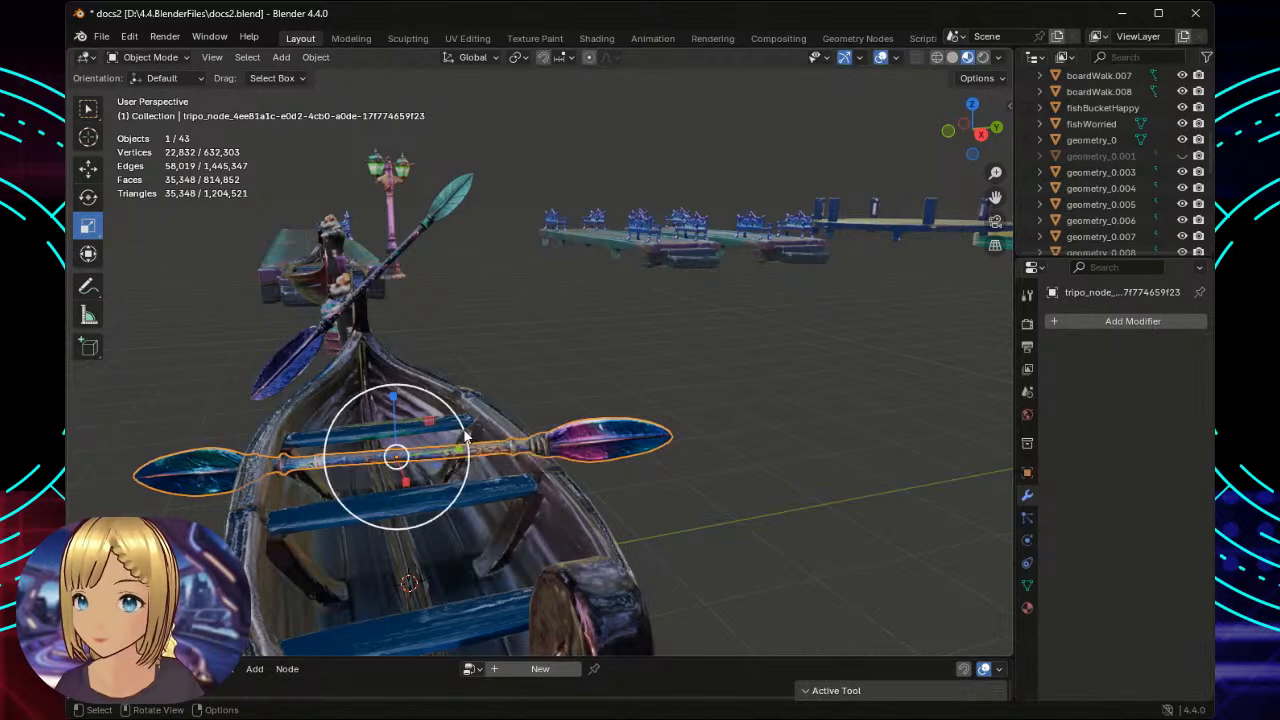
drag(470, 435, 514, 427)
scroll(642, 337, down, 3)
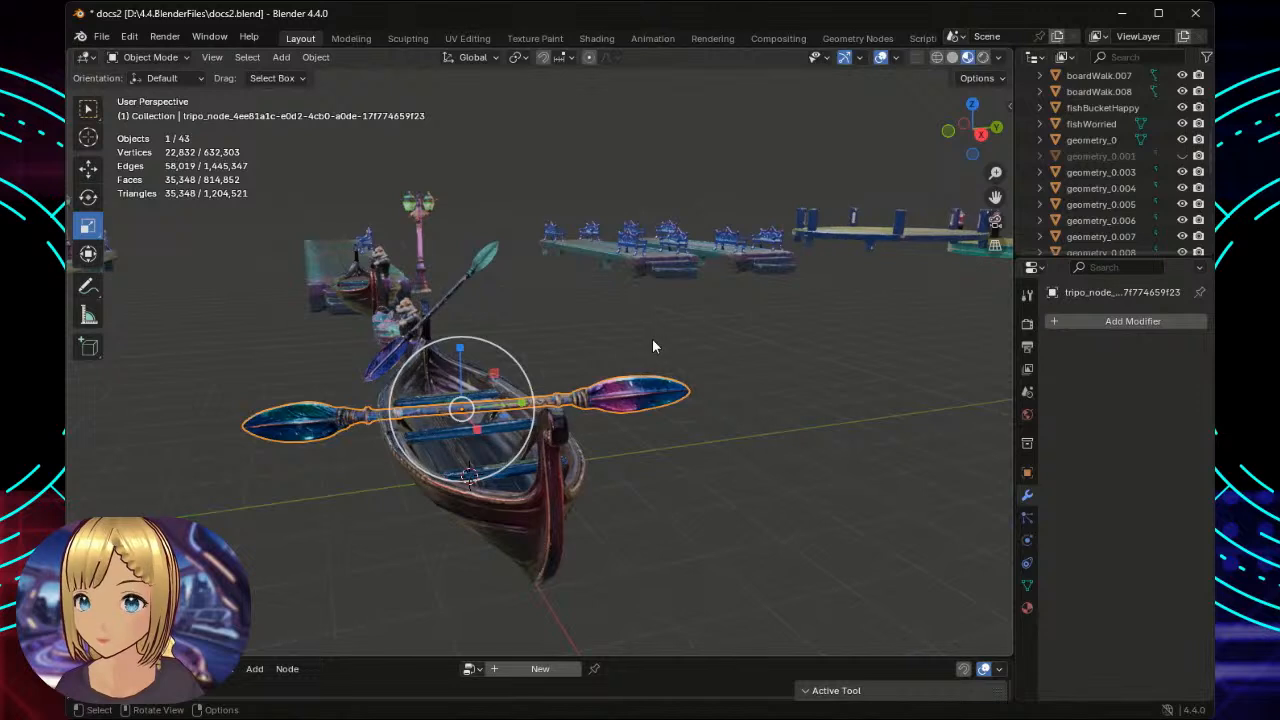
Enlarge the slanted teal-and-purple oar uniformly to bring it closer to the other oar's length.
click(584, 298)
click(487, 258)
scroll(563, 311, up, 2)
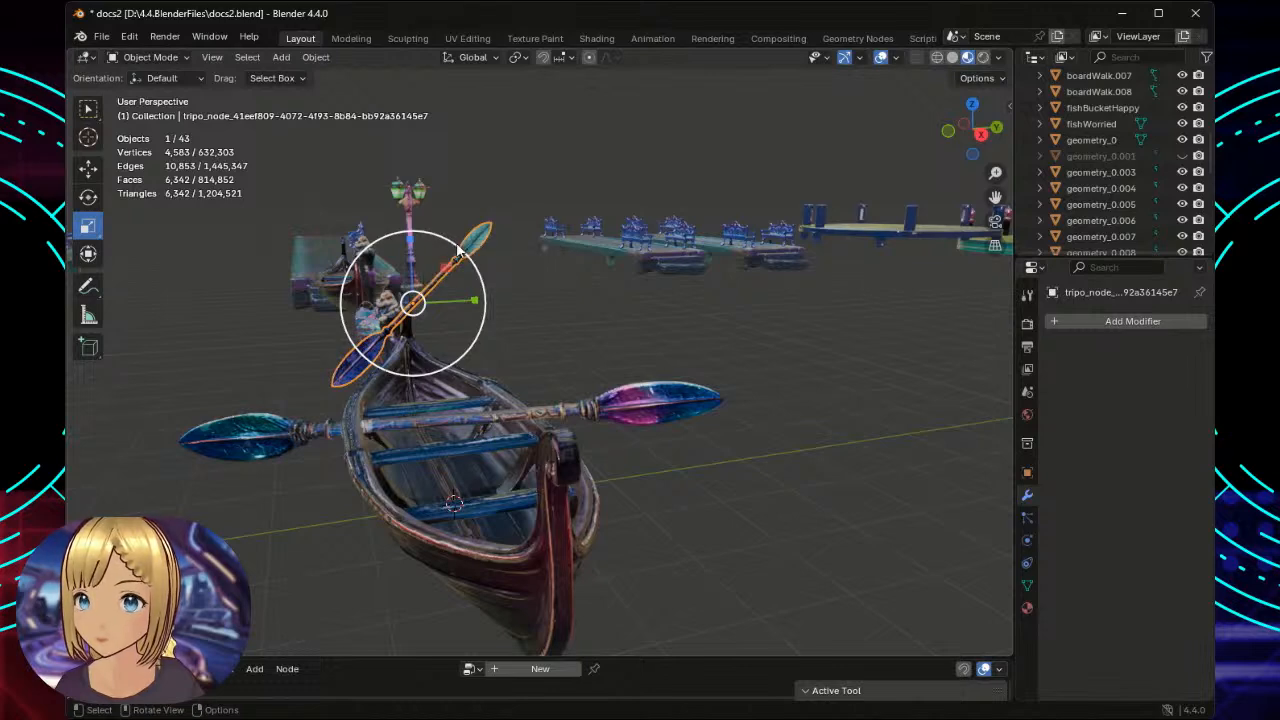
drag(455, 250, 519, 242)
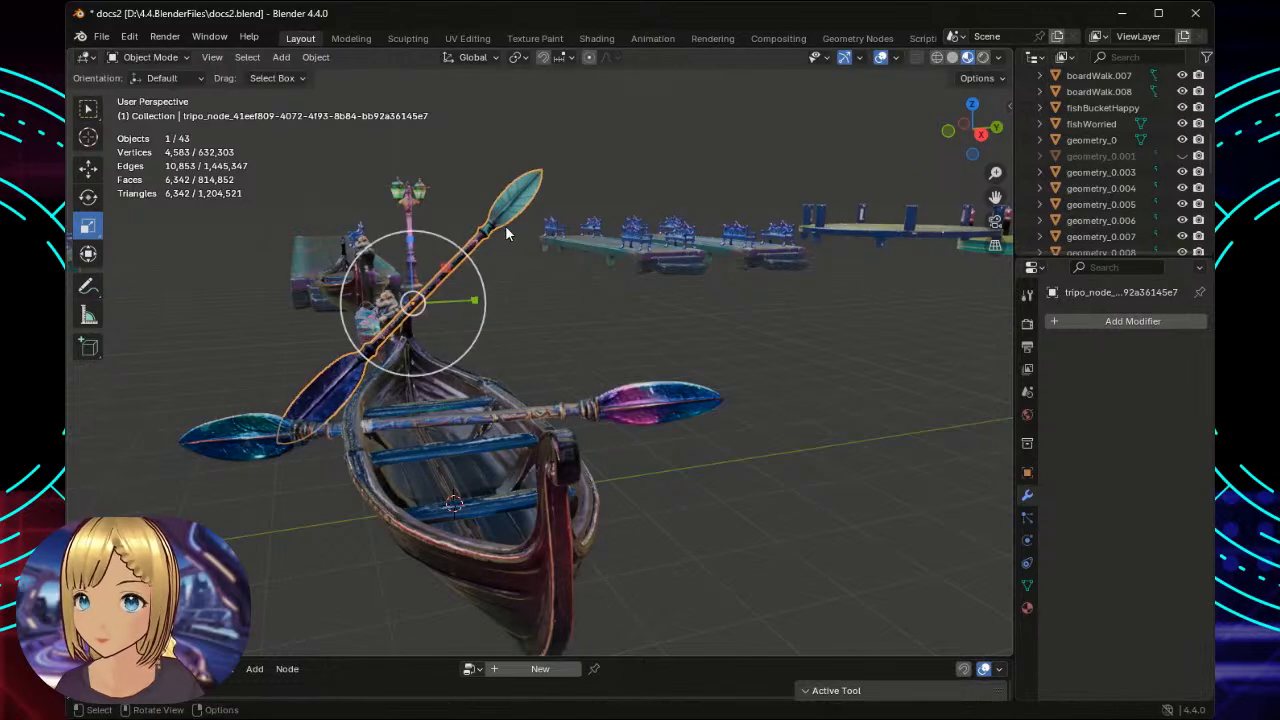
scroll(592, 300, up, 2)
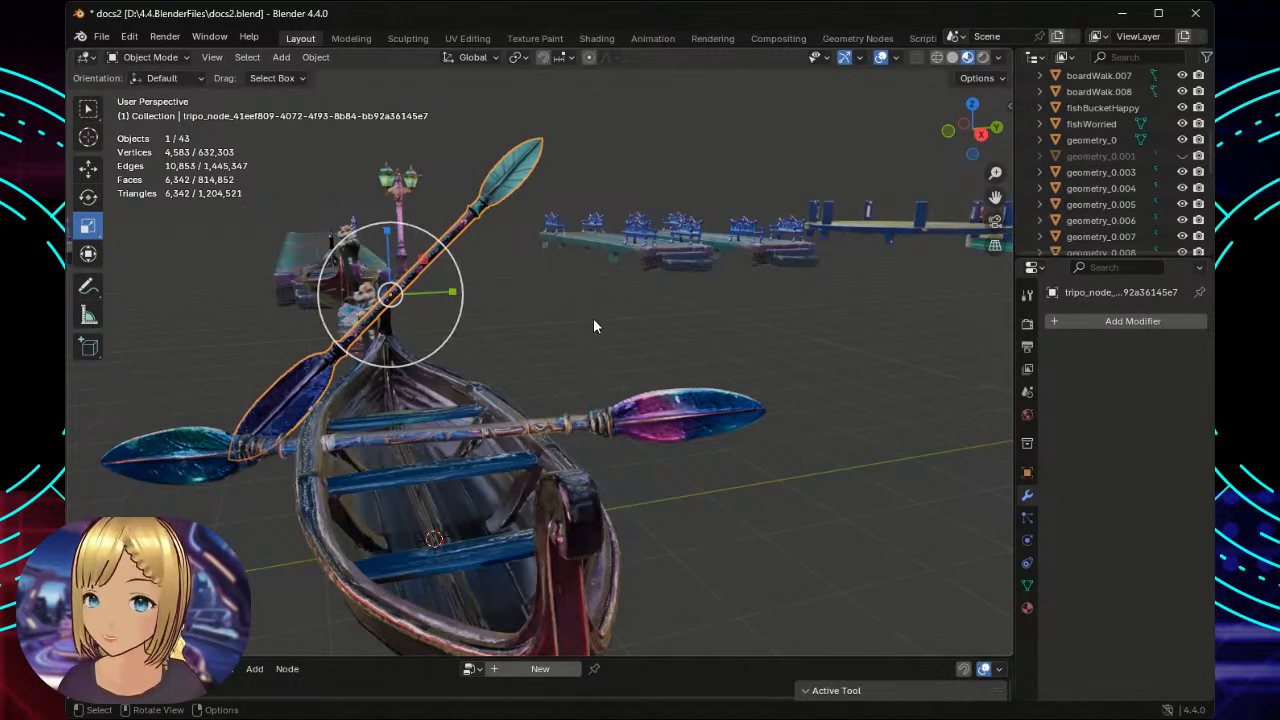
Rotate the teal-and-purple oar level across the boat and lower it along Z to the rim near the far end.
click(88, 197)
drag(400, 245, 463, 278)
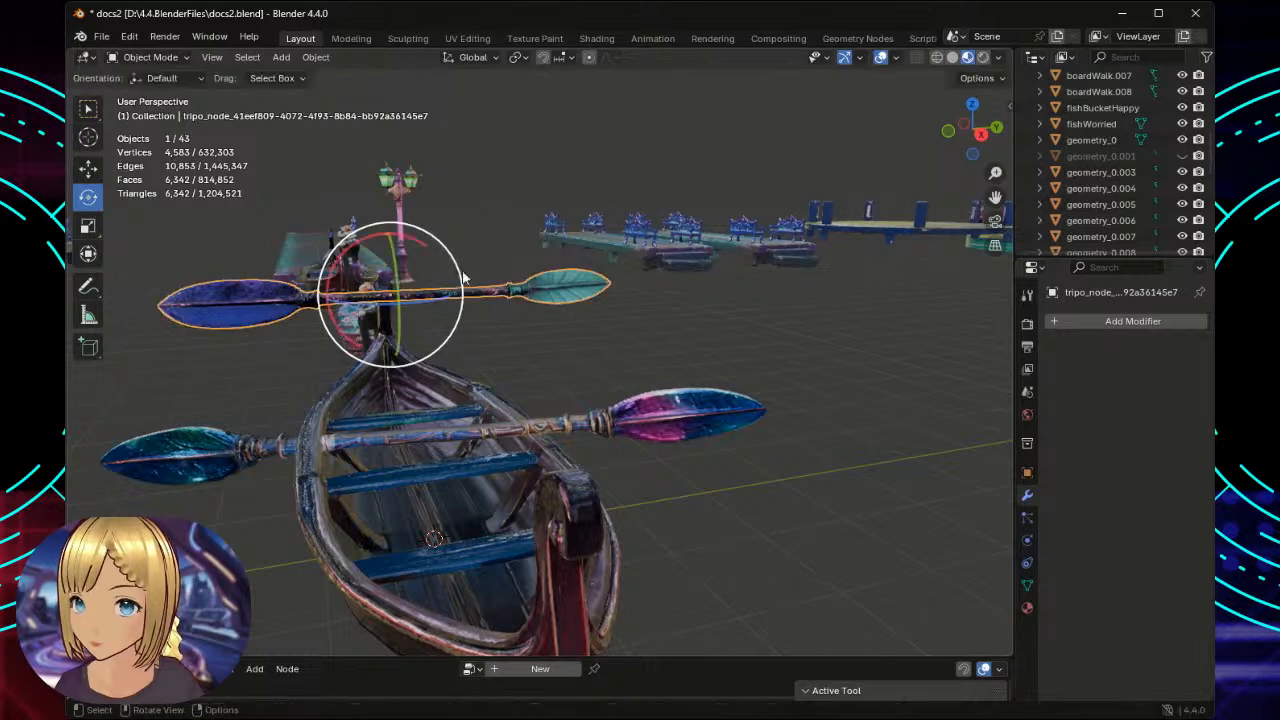
click(88, 169)
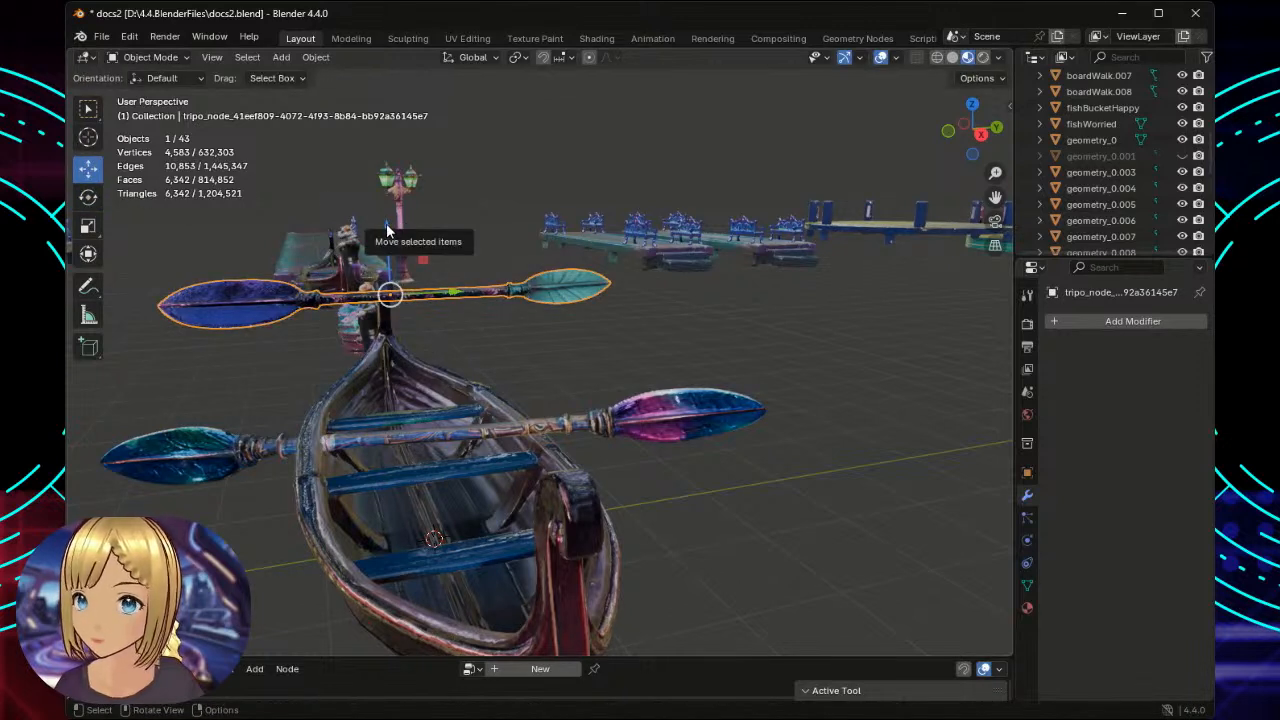
drag(388, 230, 410, 309)
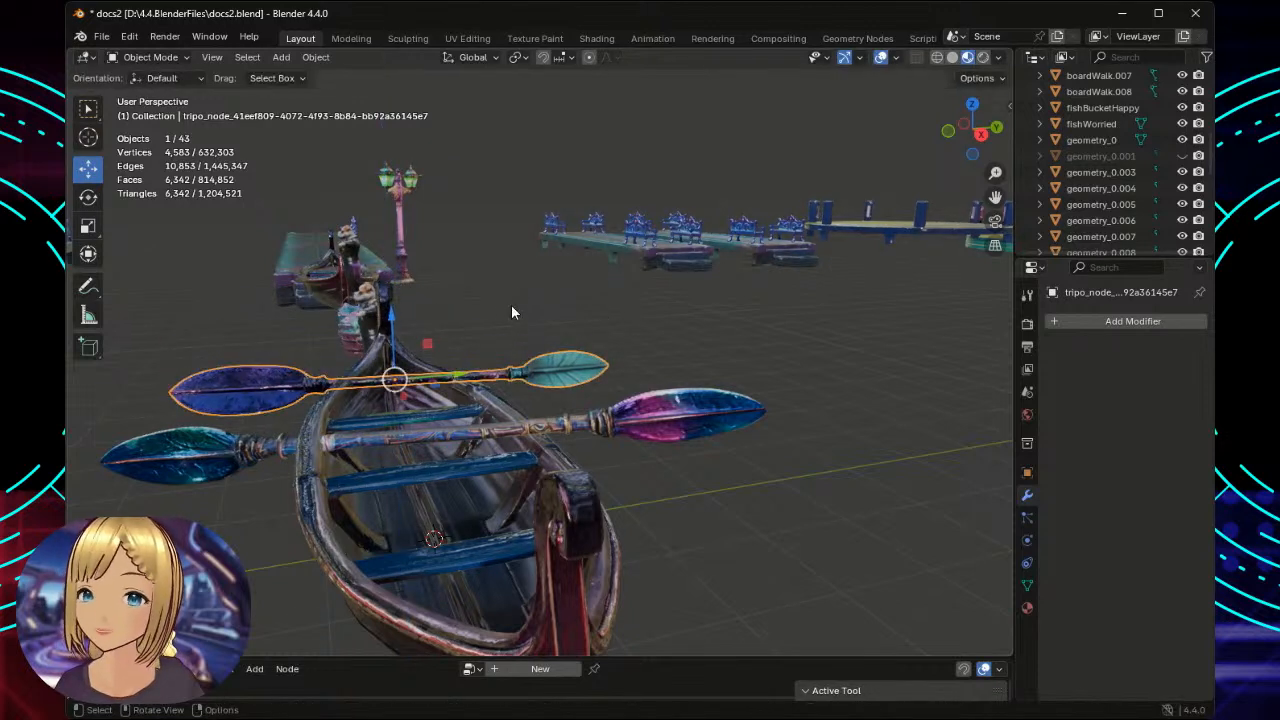
click(517, 298)
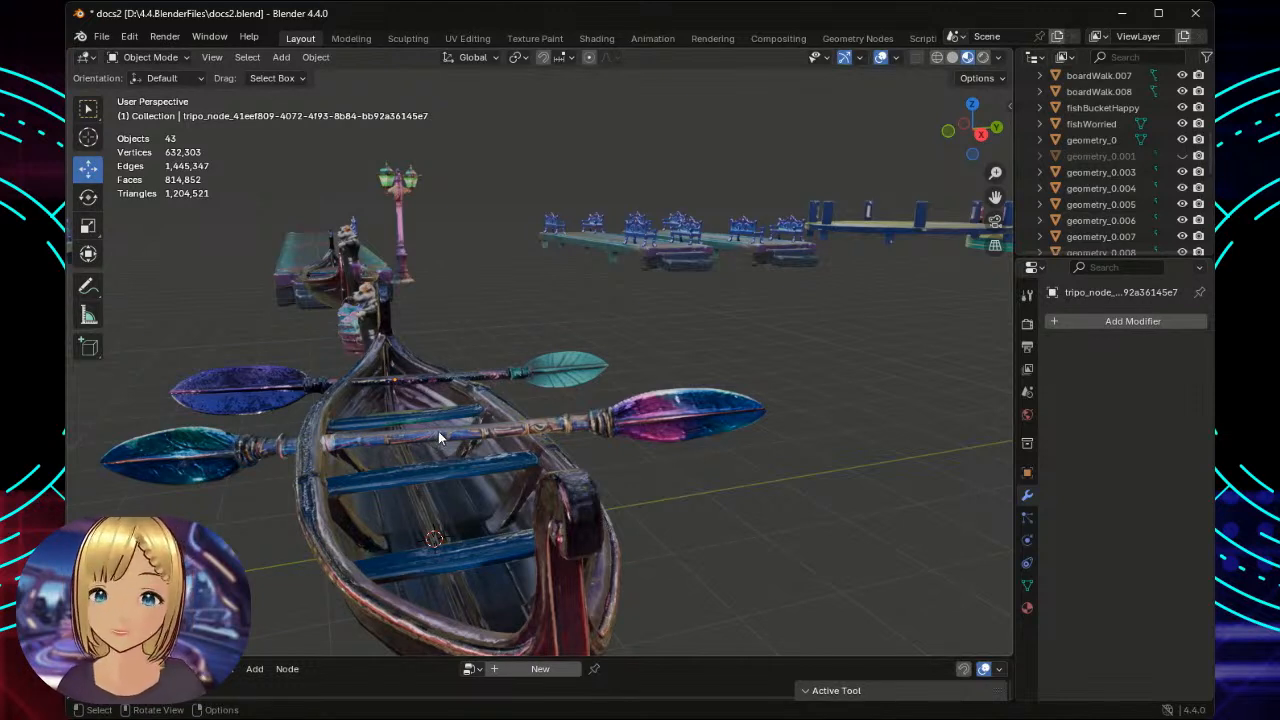
Raise the pink-and-blue oar slightly along Z so it rests on the boat's rim.
middle_drag(715, 482, 818, 478)
middle_drag(819, 470, 820, 470)
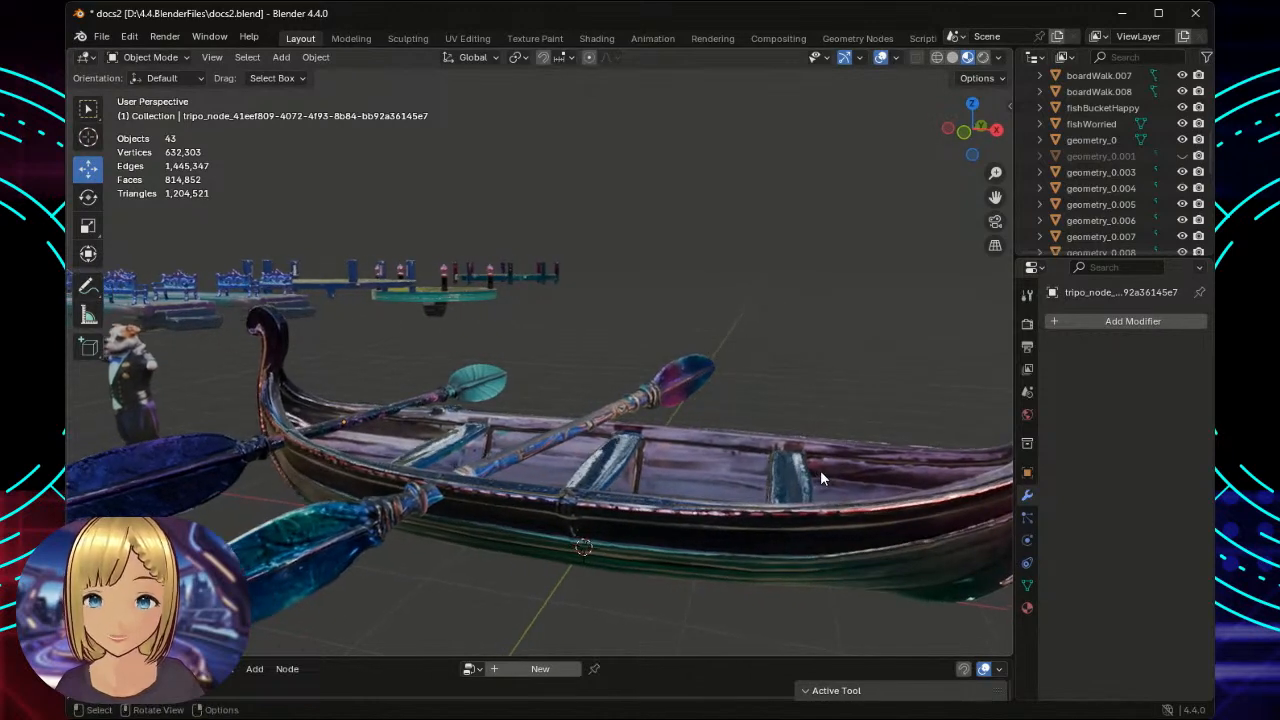
click(630, 400)
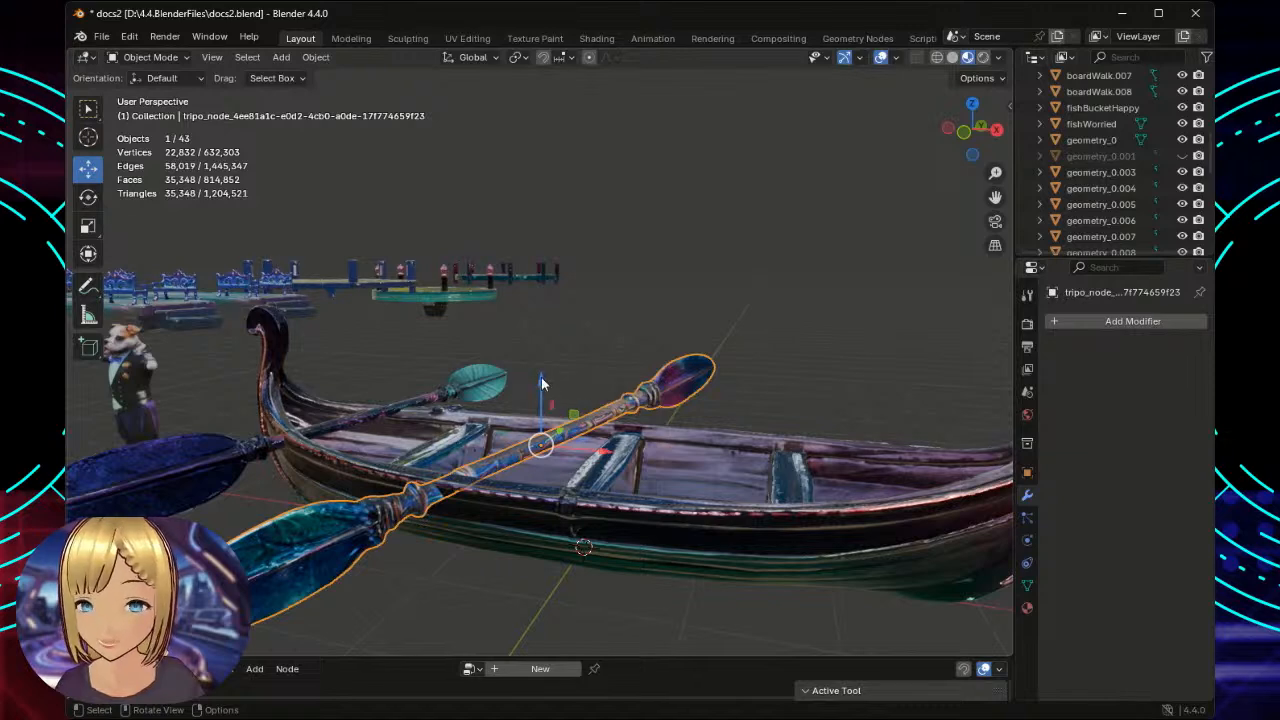
drag(541, 377, 543, 356)
middle_drag(864, 381, 723, 432)
scroll(756, 362, down, 2)
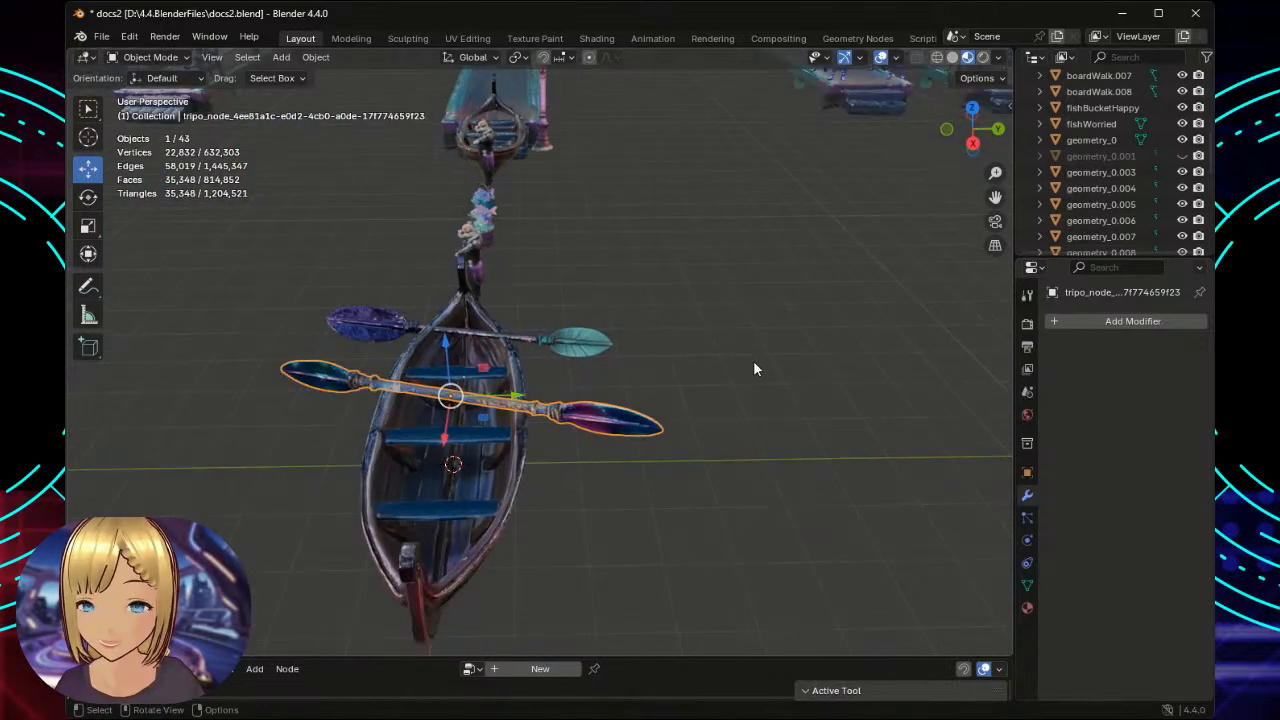
scroll(753, 360, up, 4)
click(768, 362)
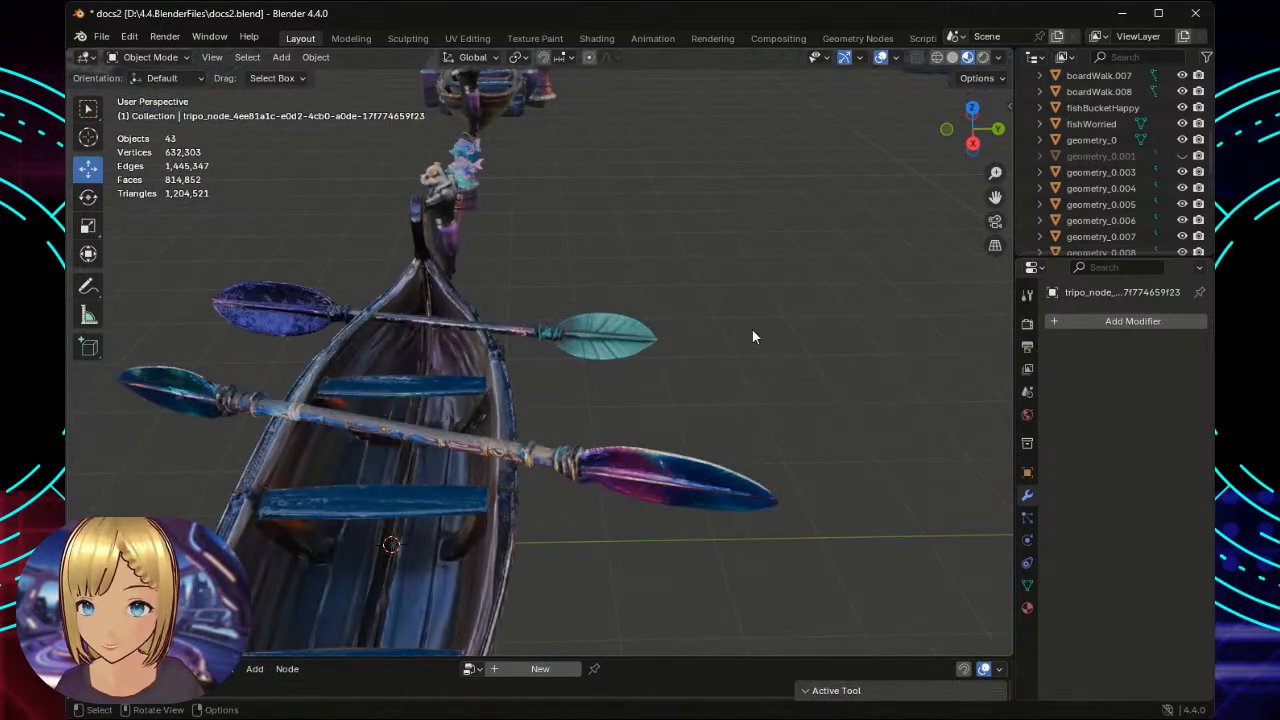
Enlarge the teal-and-purple oar uniformly a second time to approach the pink-and-blue oar's size, then clear the selection.
middle_drag(675, 380, 762, 357)
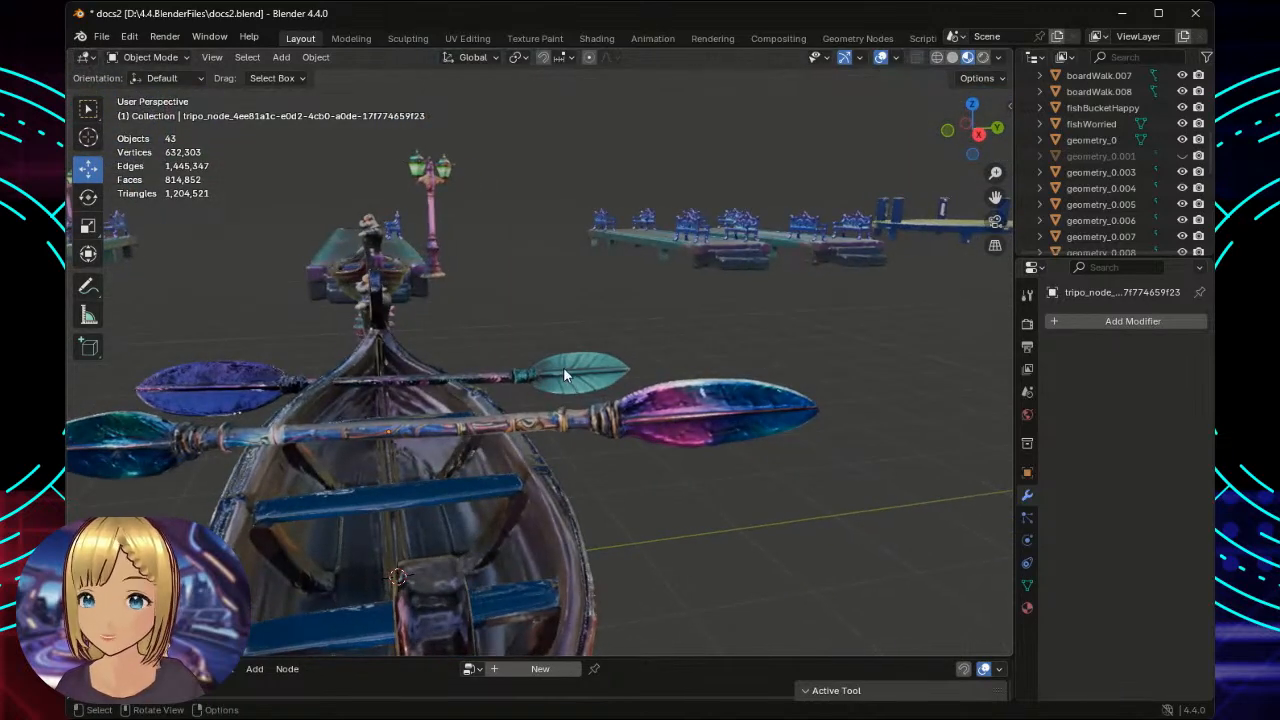
click(563, 367)
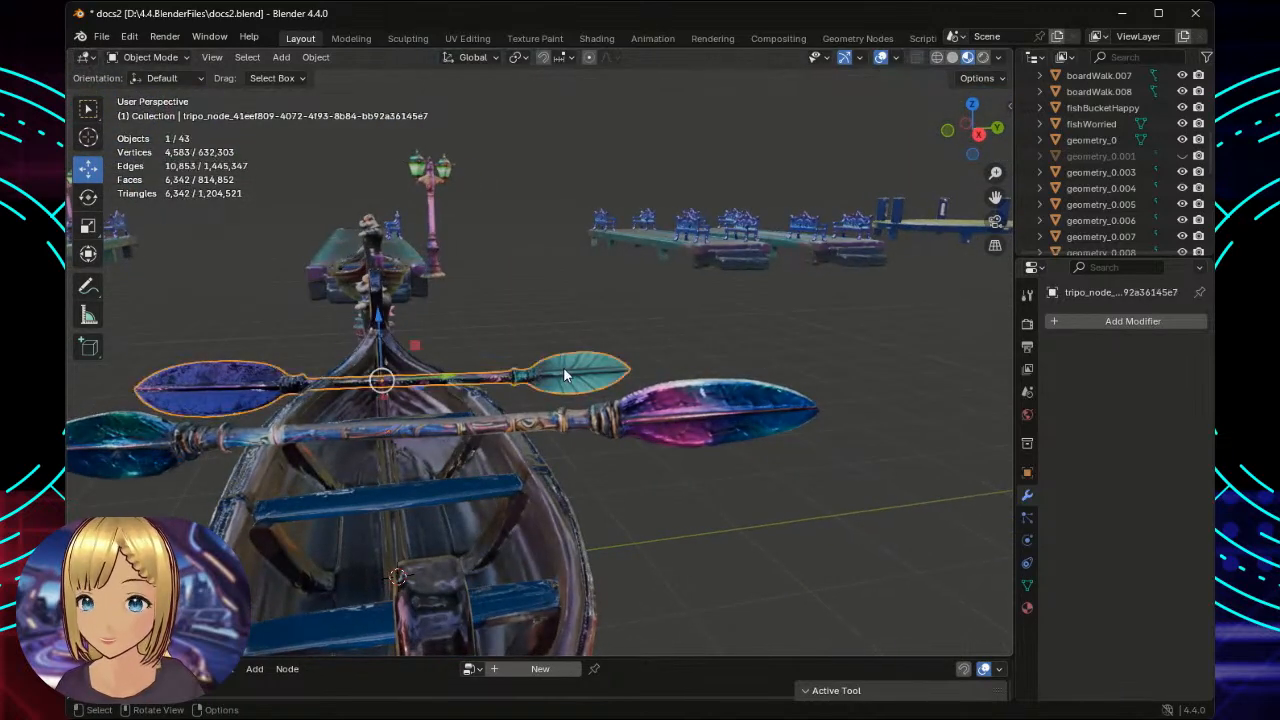
click(87, 226)
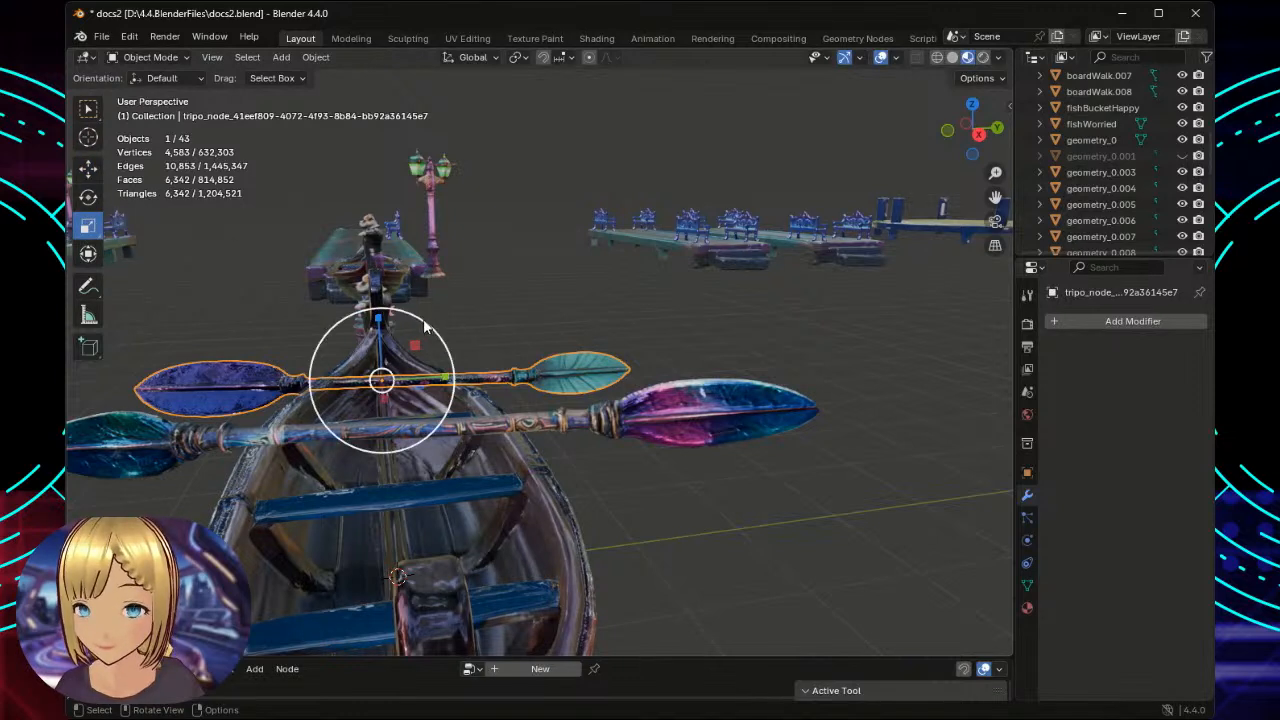
drag(423, 318, 460, 313)
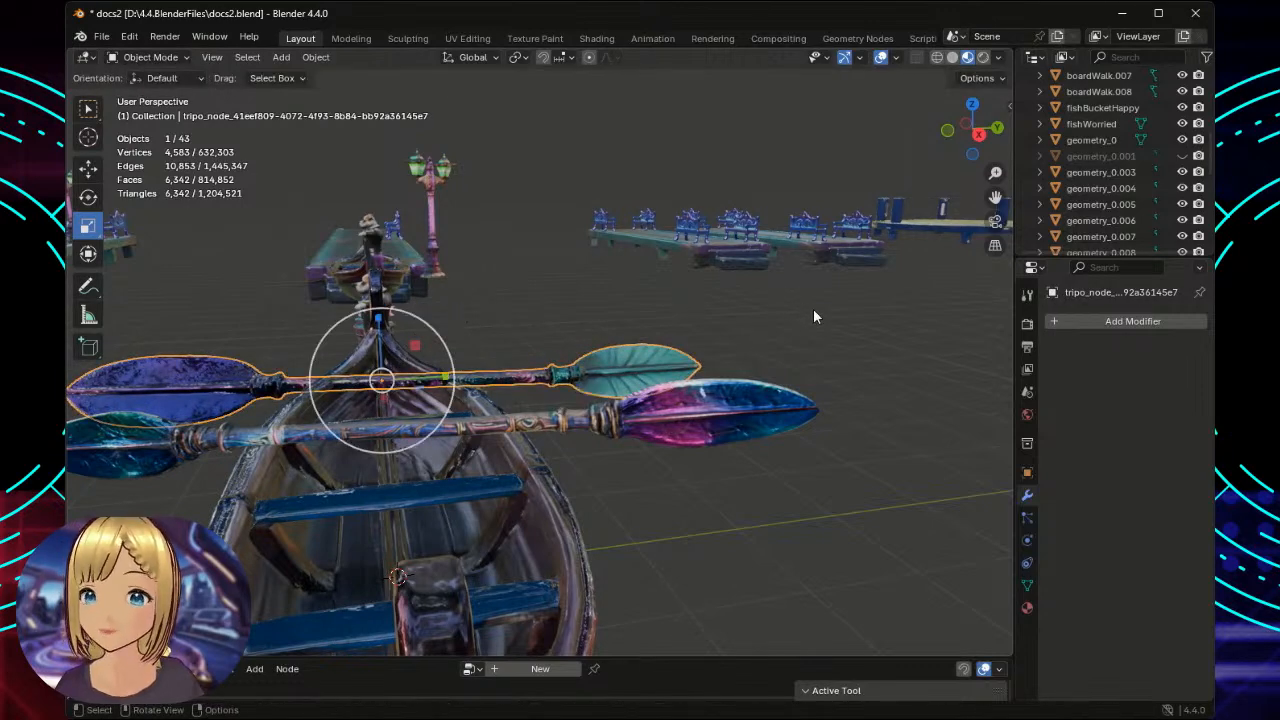
click(88, 108)
click(527, 293)
Compare the size, shape and placement of the two oars on the boat from several angles.
mouse_move(581, 256)
middle_down()
mouse_move(566, 292)
mouse_move(574, 317)
mouse_move(581, 237)
mouse_move(592, 250)
middle_up()
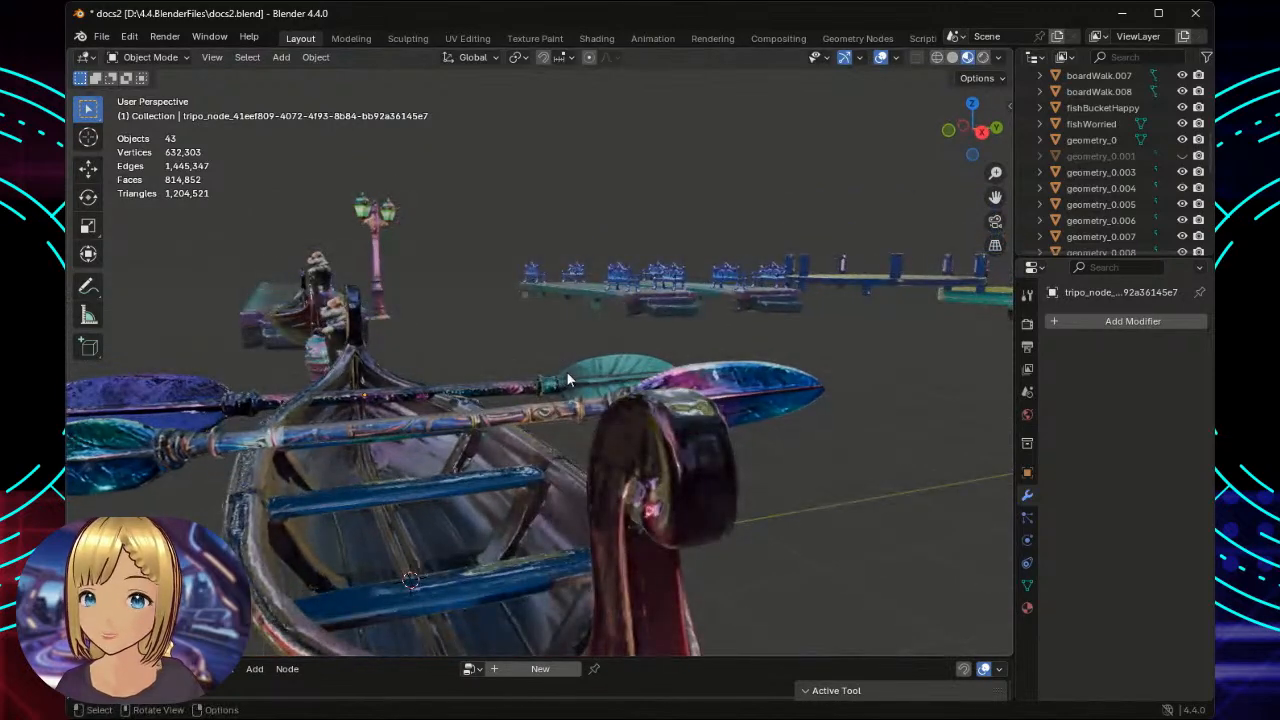
scroll(556, 319, down, 4)
middle_drag(740, 390, 580, 357)
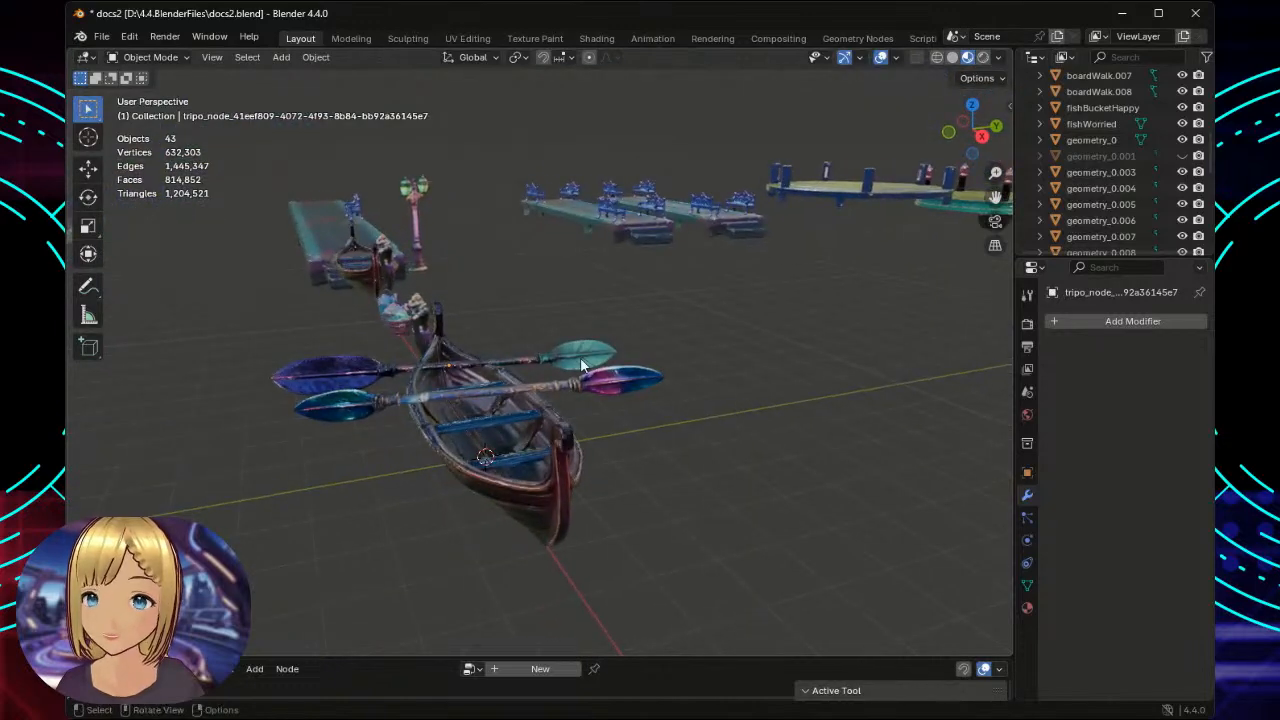
click(581, 357)
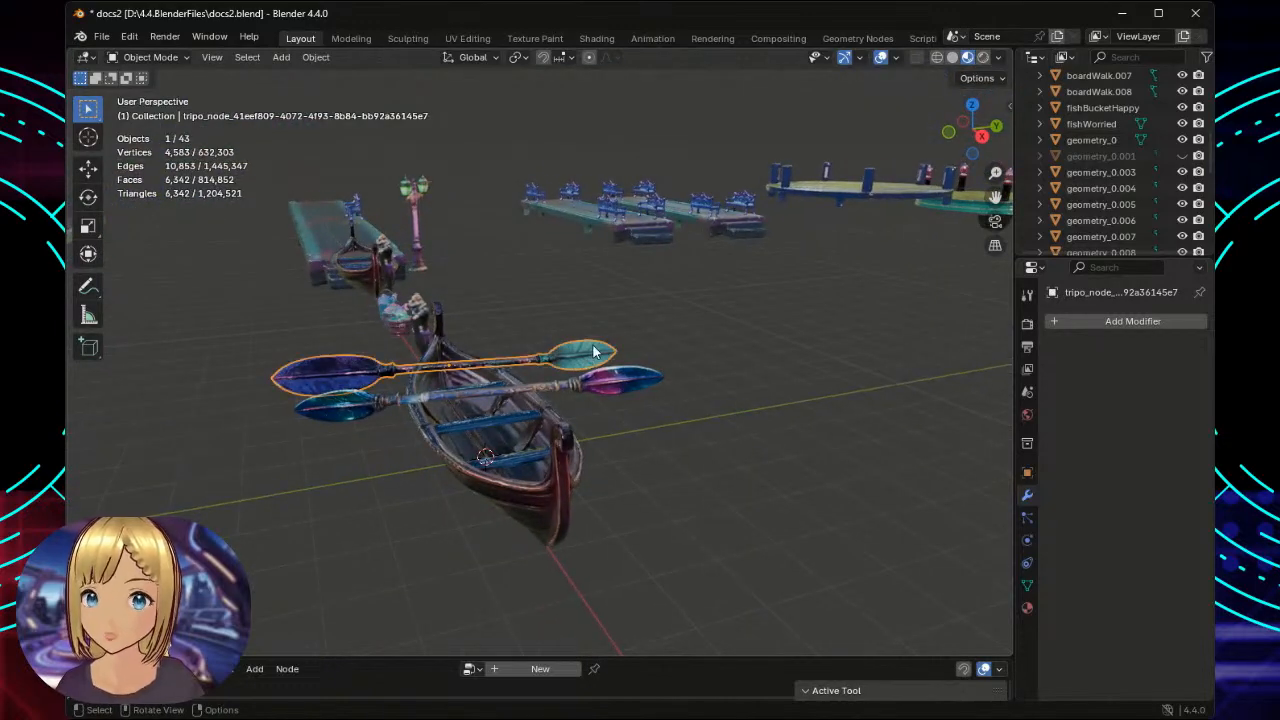
scroll(698, 348, up, 2)
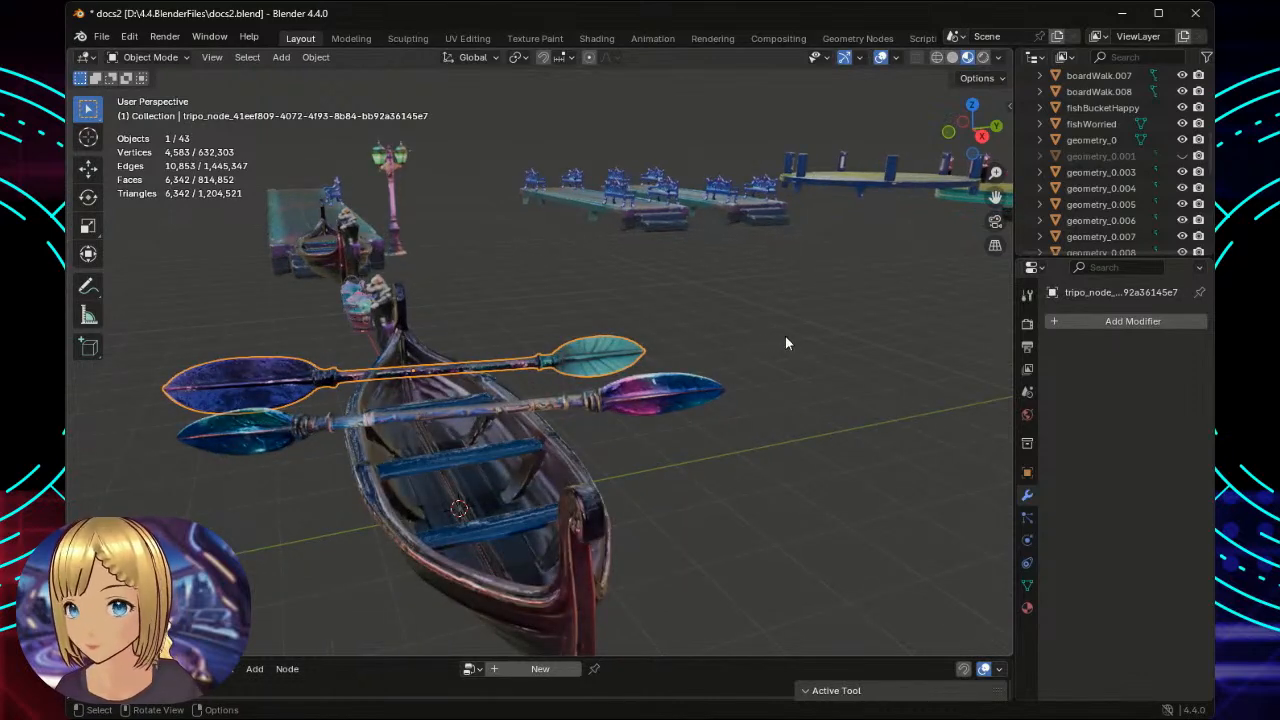
click(672, 391)
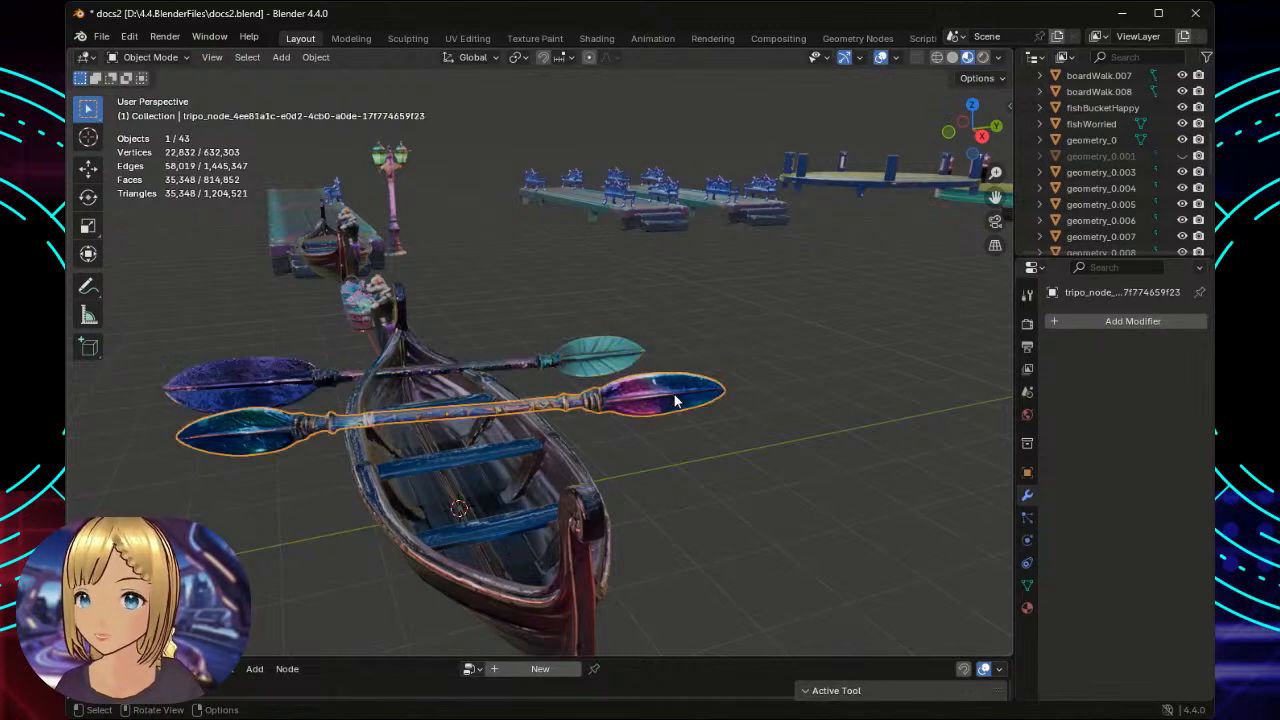
click(794, 333)
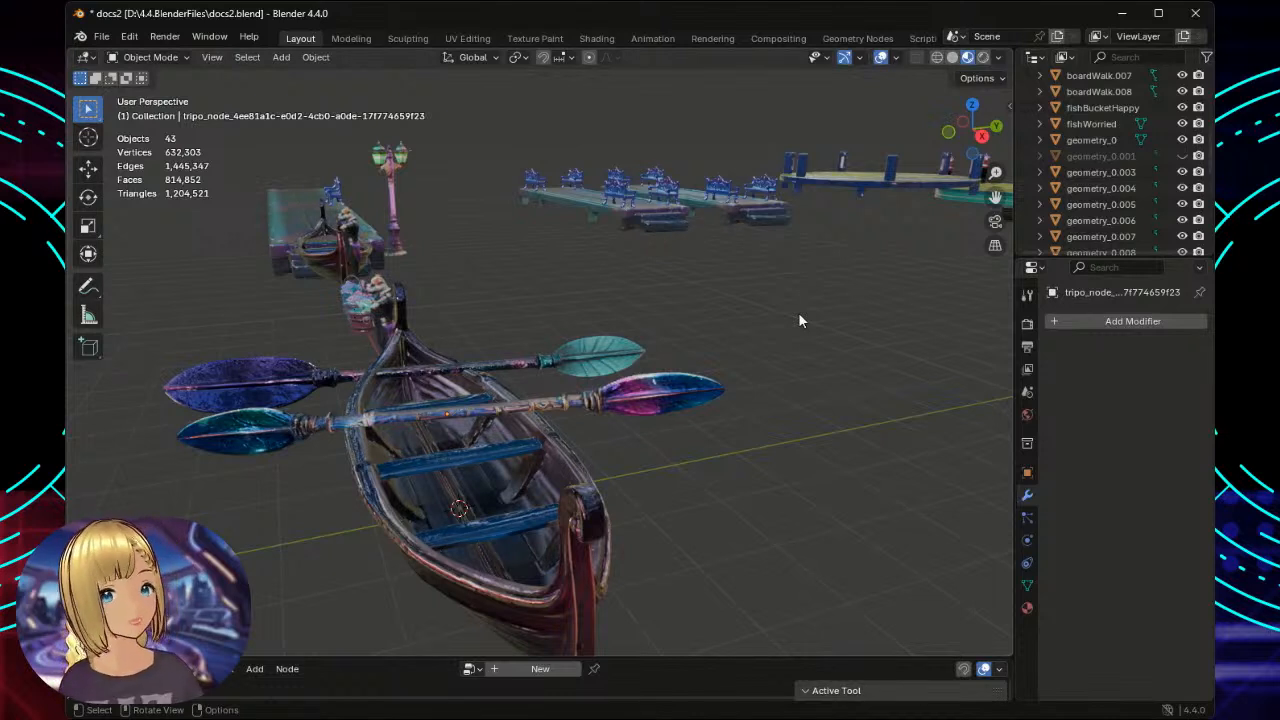
middle_drag(775, 341, 865, 350)
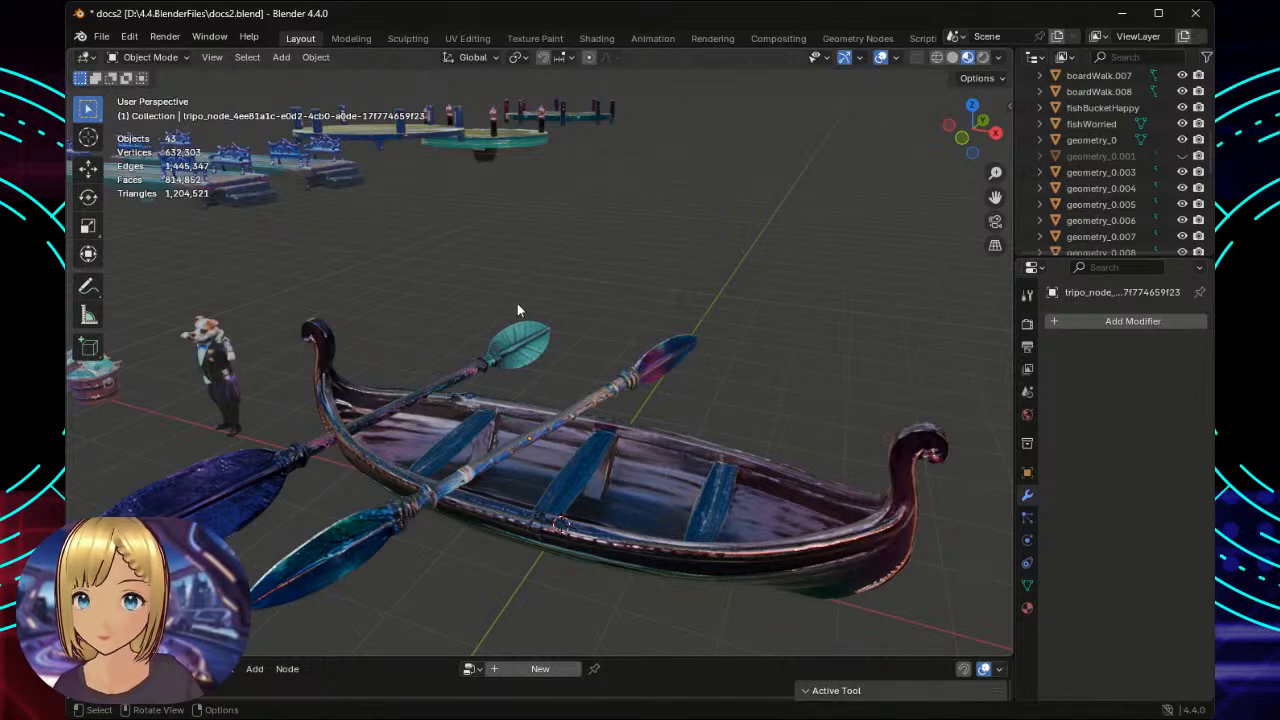
middle_drag(729, 266, 537, 352)
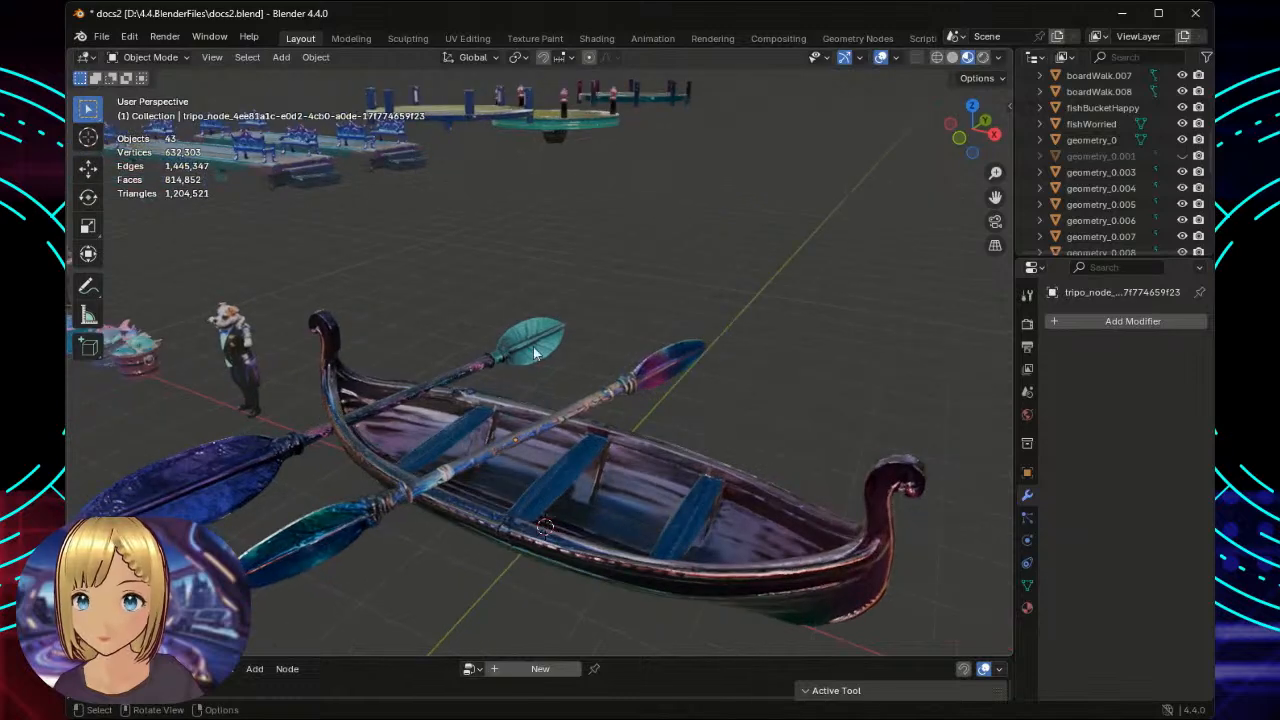
Raise the teal-and-purple oar slightly along Z above the boat's rim and check its placement.
click(520, 352)
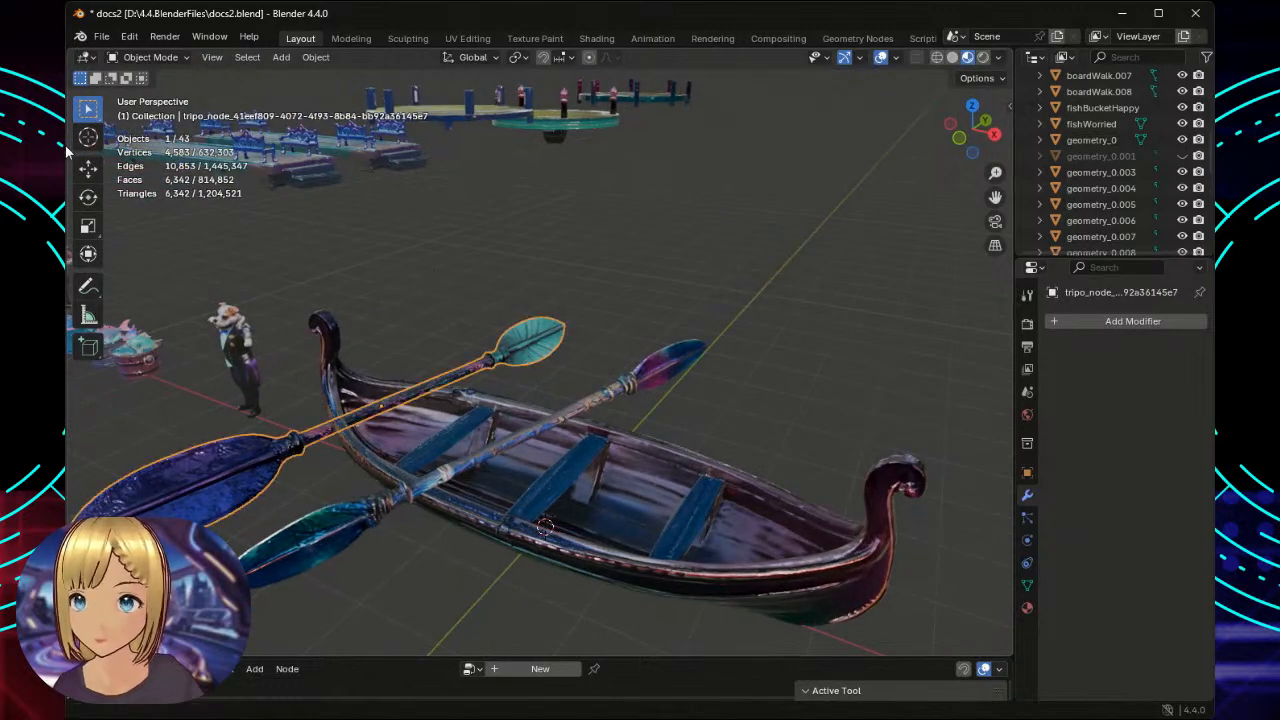
click(88, 168)
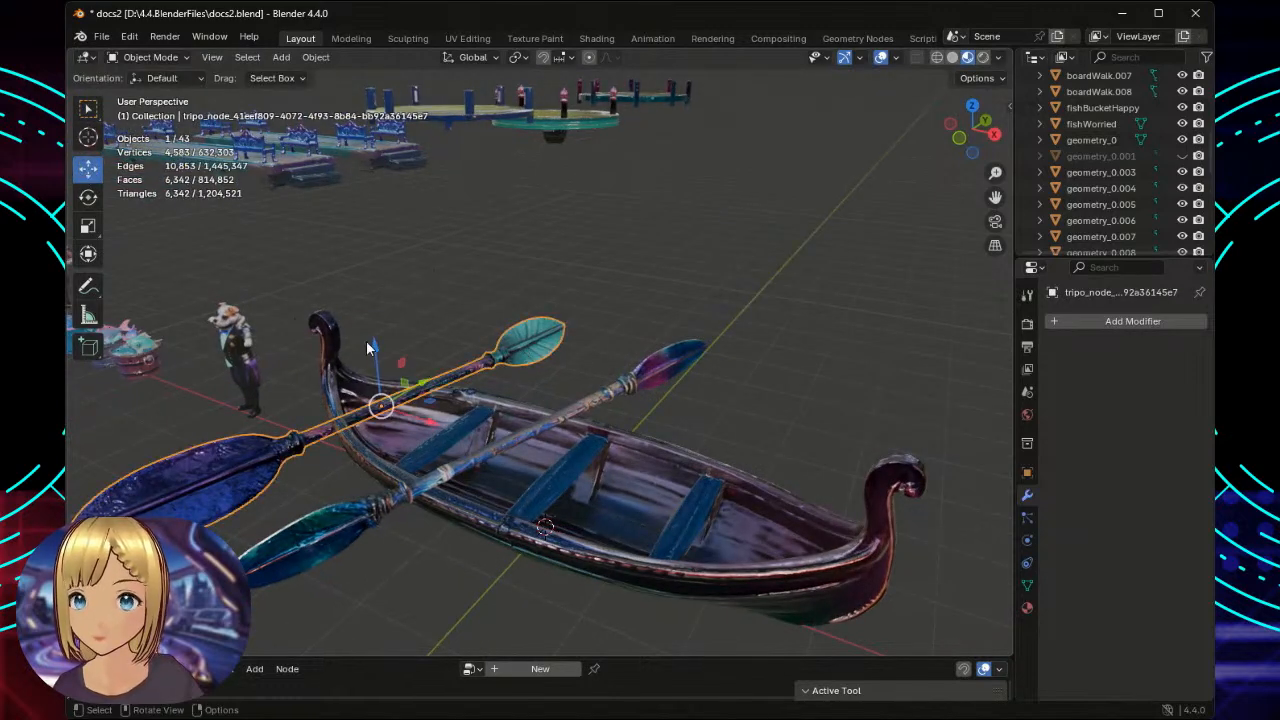
drag(374, 346, 369, 331)
click(760, 297)
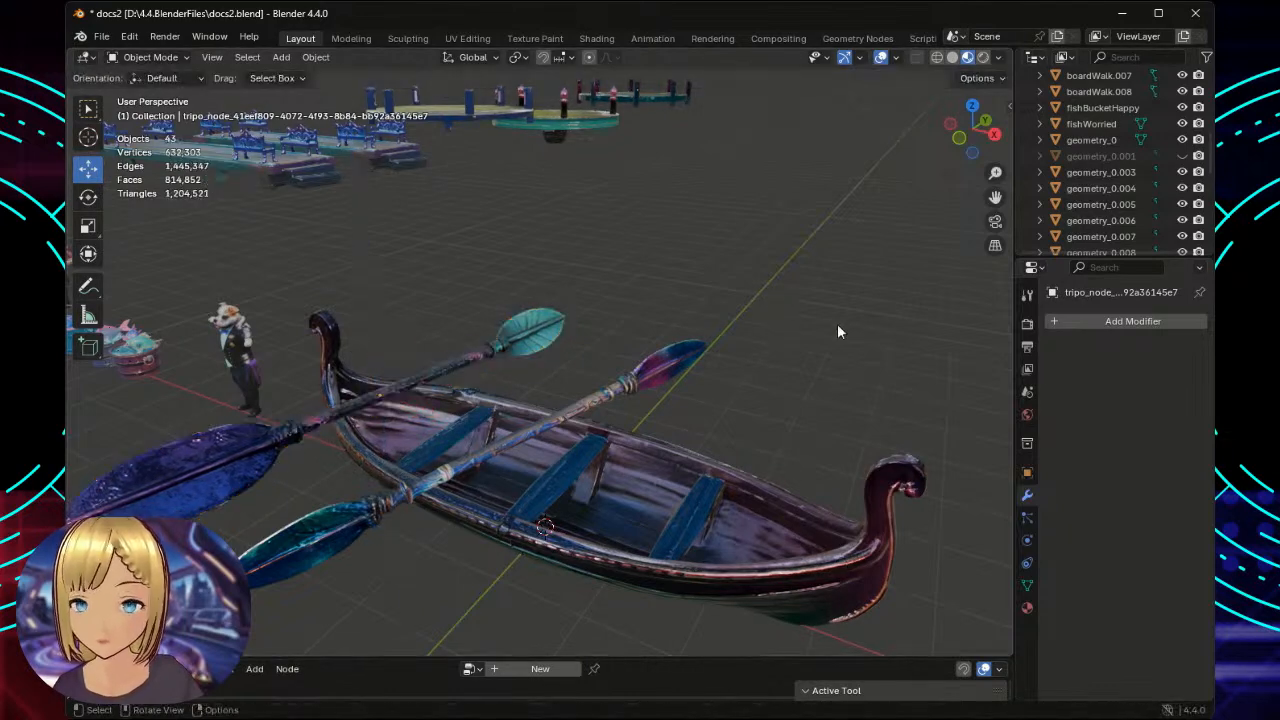
middle_drag(838, 327, 749, 337)
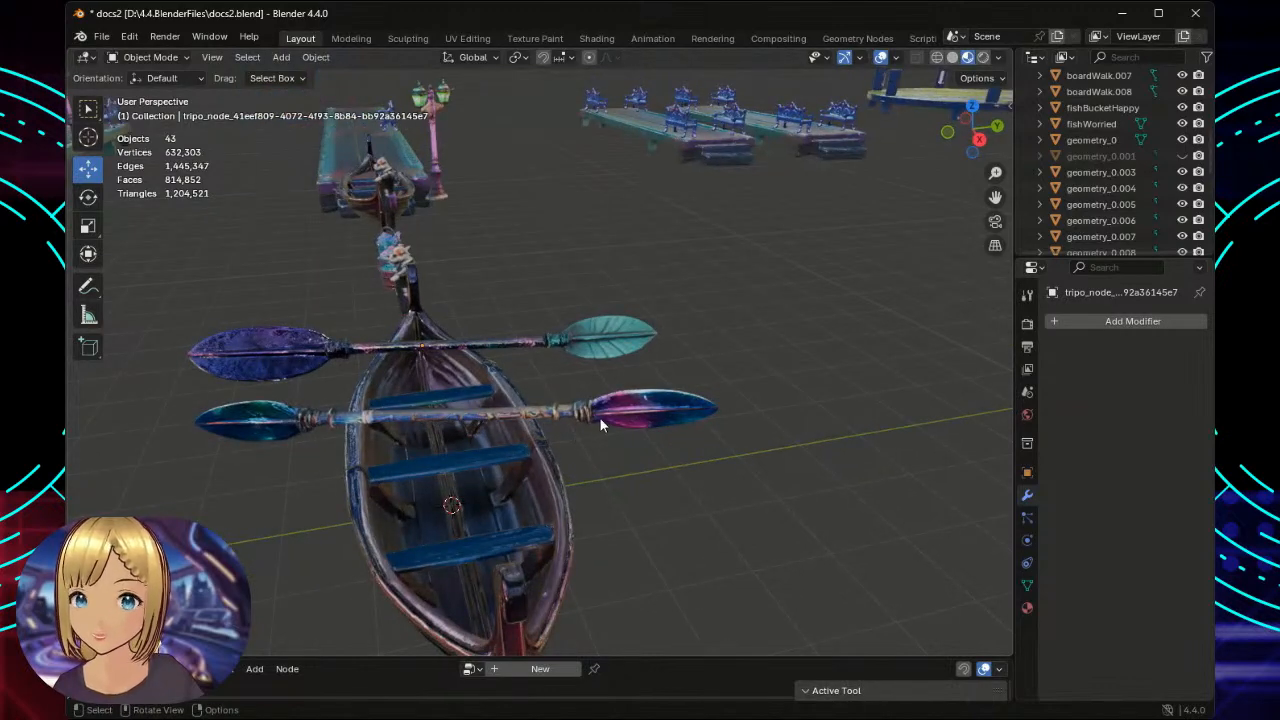
Move the teal-and-purple oar along X off the boat, past the dog figures and buckets, and clear the selection.
click(636, 419)
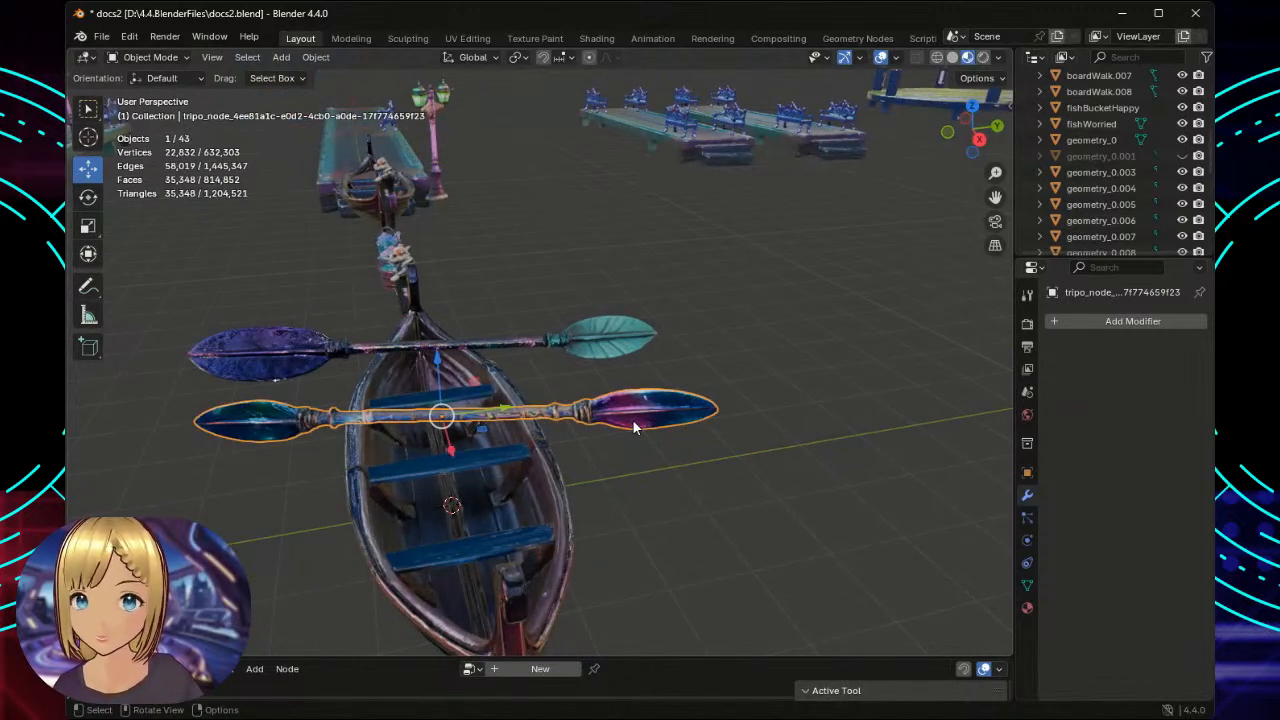
click(298, 348)
middle_drag(761, 496, 943, 454)
scroll(643, 388, down, 5)
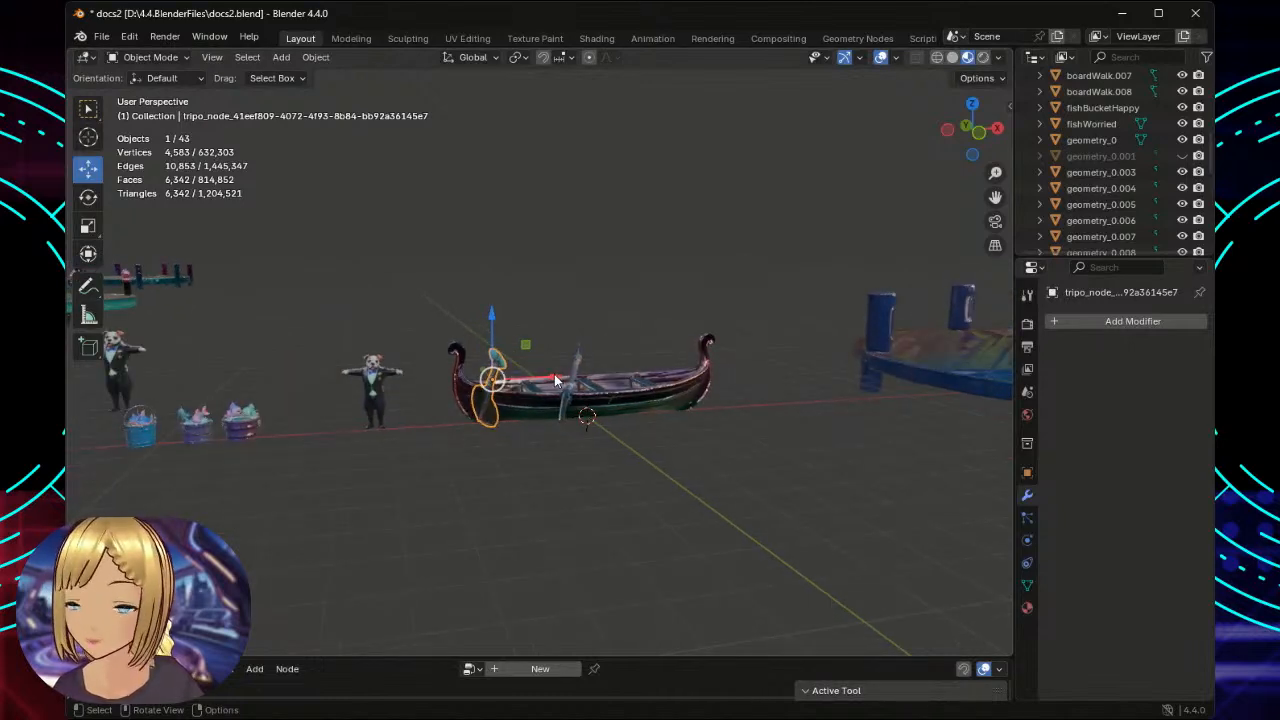
drag(557, 380, 178, 500)
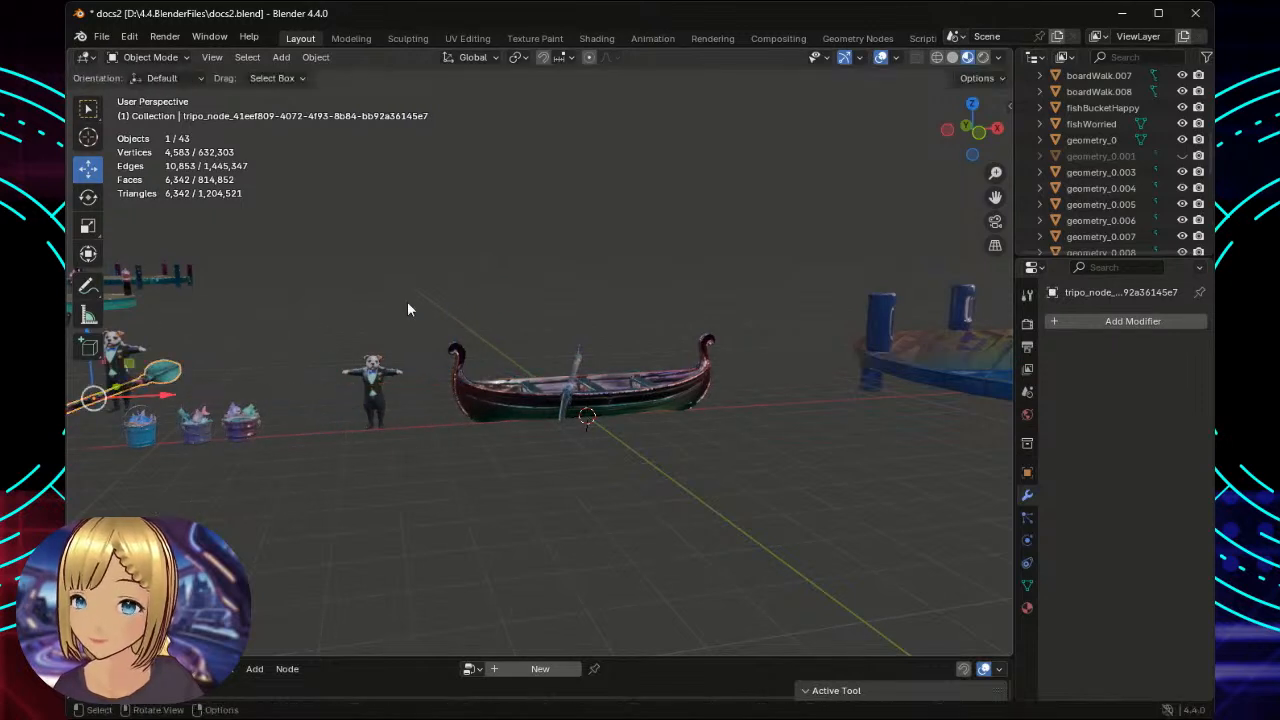
click(445, 250)
Examine how the pink-and-blue oar sits across the boat's rim from the side, the front and close up.
middle_drag(751, 280, 624, 357)
scroll(705, 287, up, 3)
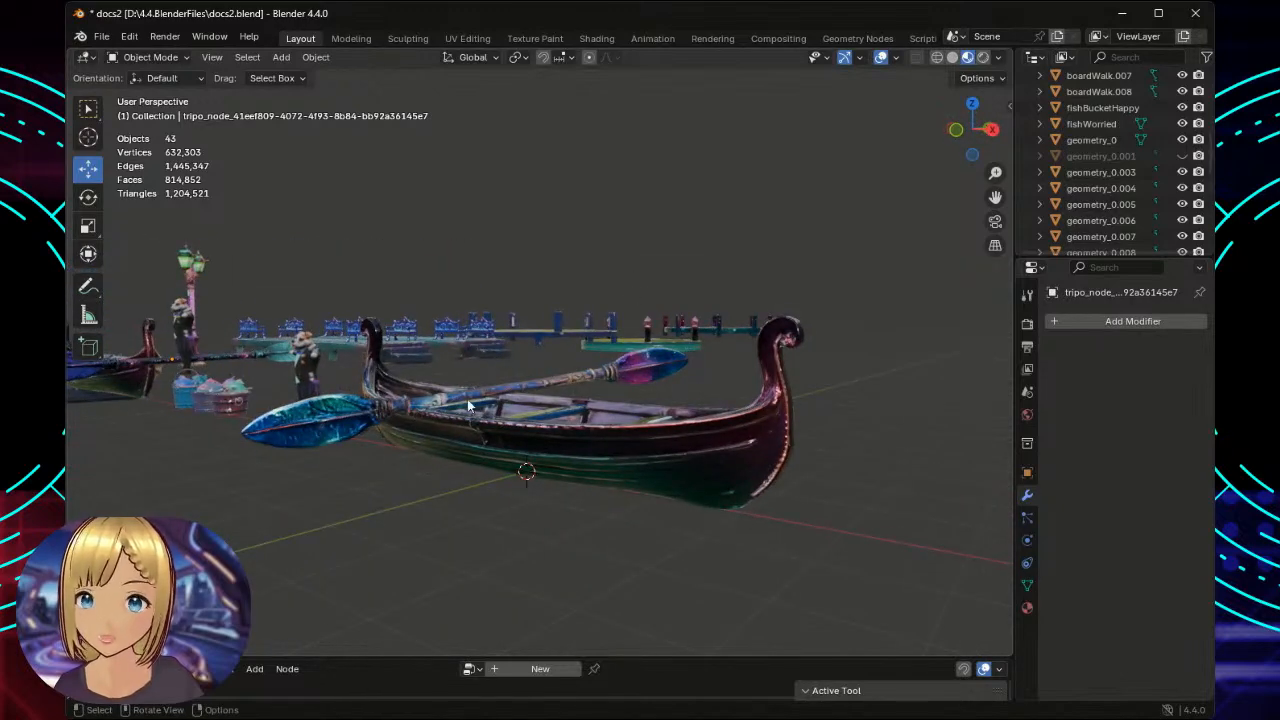
mouse_move(556, 212)
middle_down()
mouse_move(597, 220)
mouse_move(569, 220)
middle_up()
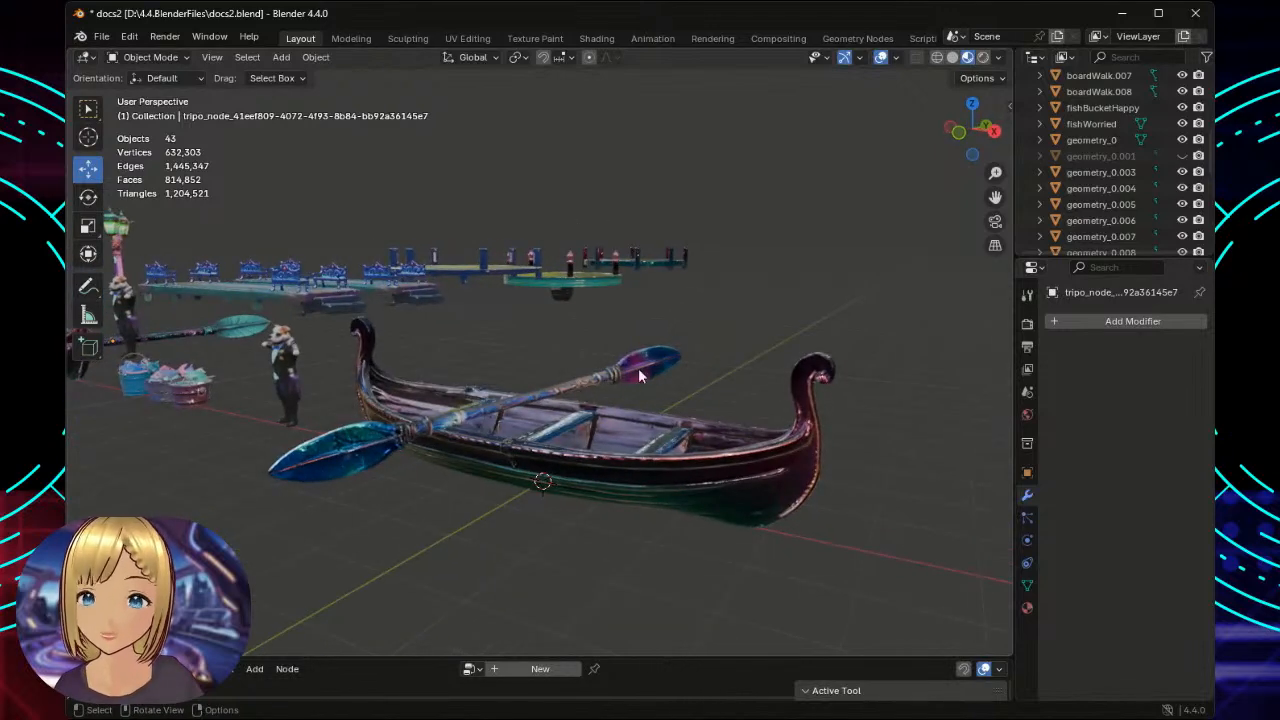
middle_drag(683, 299, 746, 295)
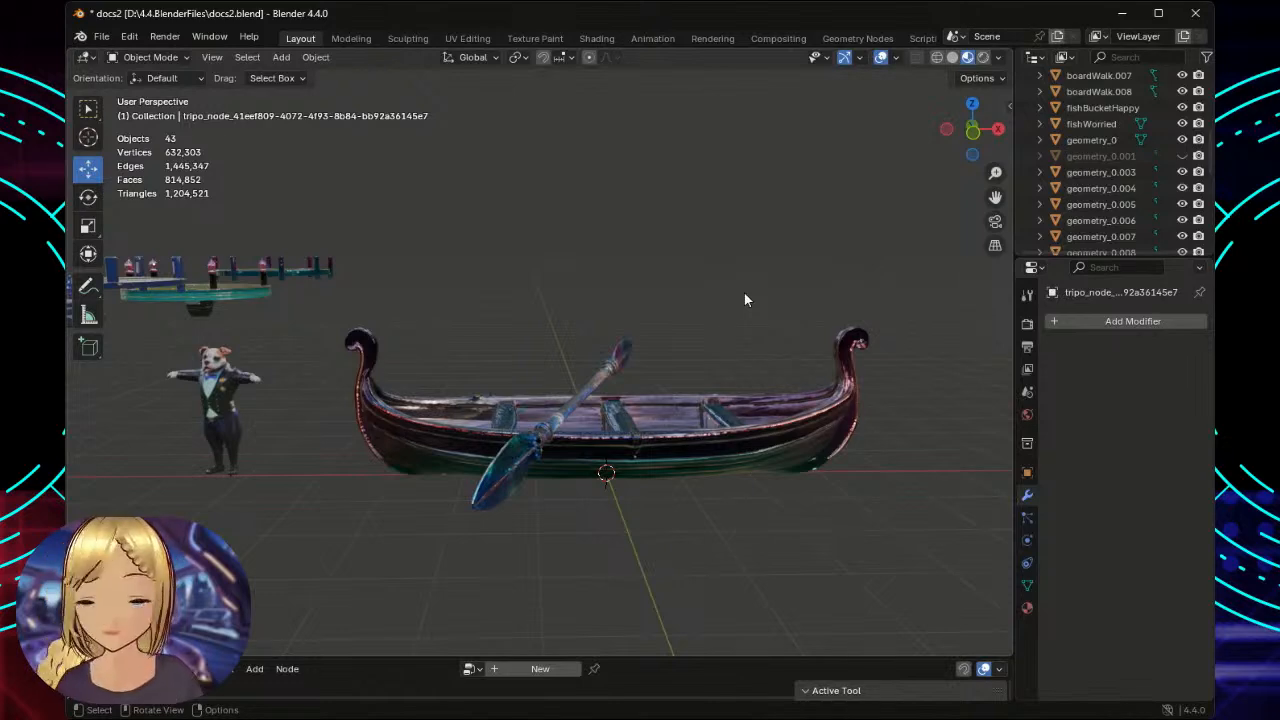
scroll(710, 330, up, 4)
scroll(711, 312, down, 2)
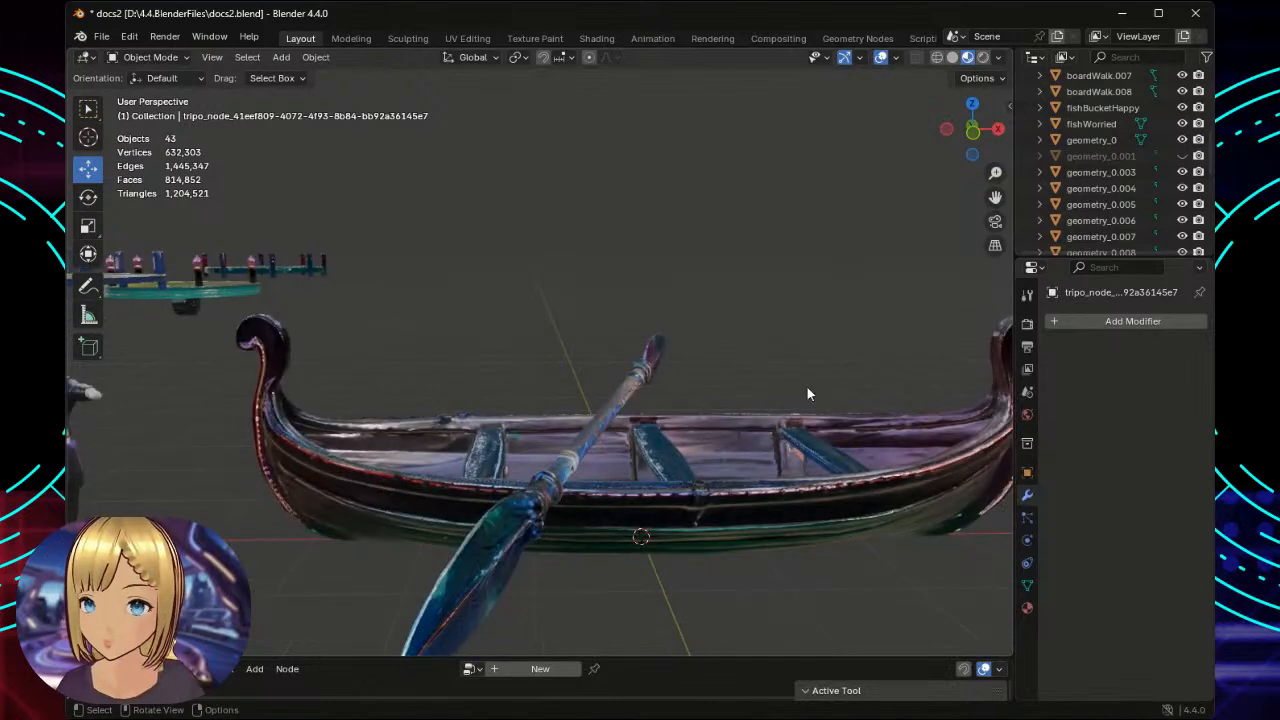
middle_drag(805, 357, 677, 392)
middle_drag(729, 476, 707, 456)
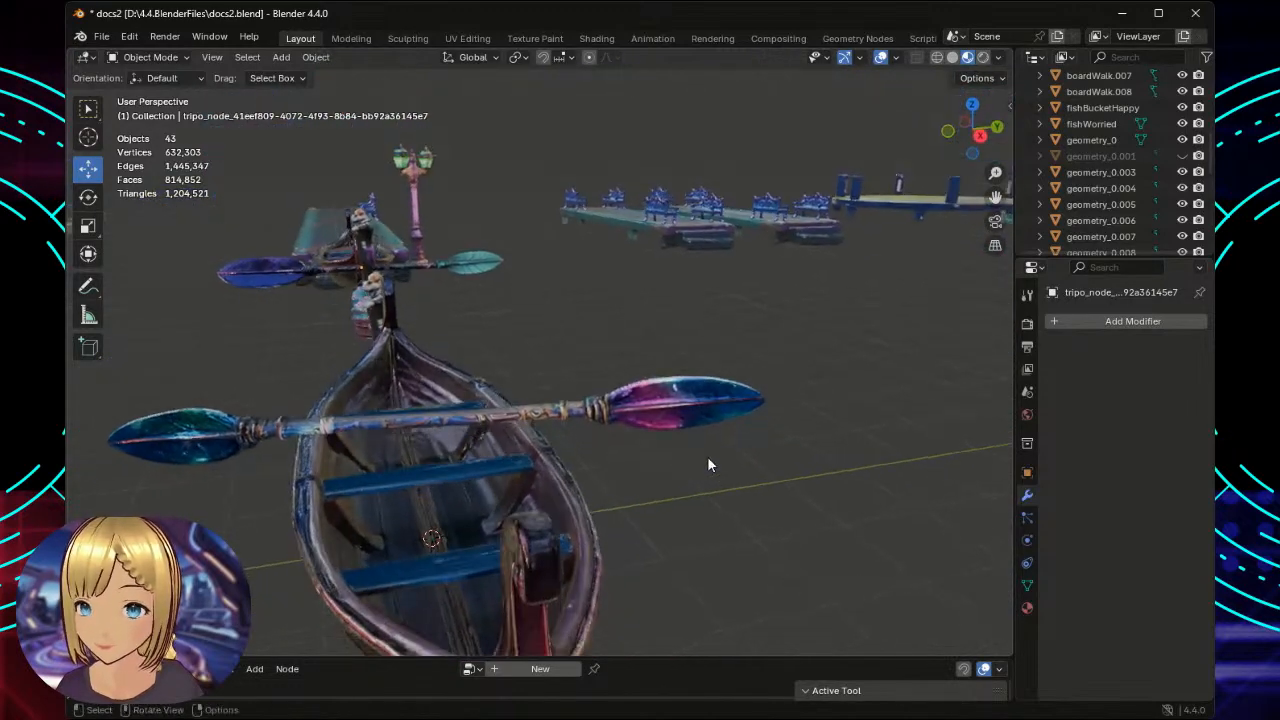
Rotate the pink-and-blue oar slightly in the view plane to level it across the boat.
click(671, 410)
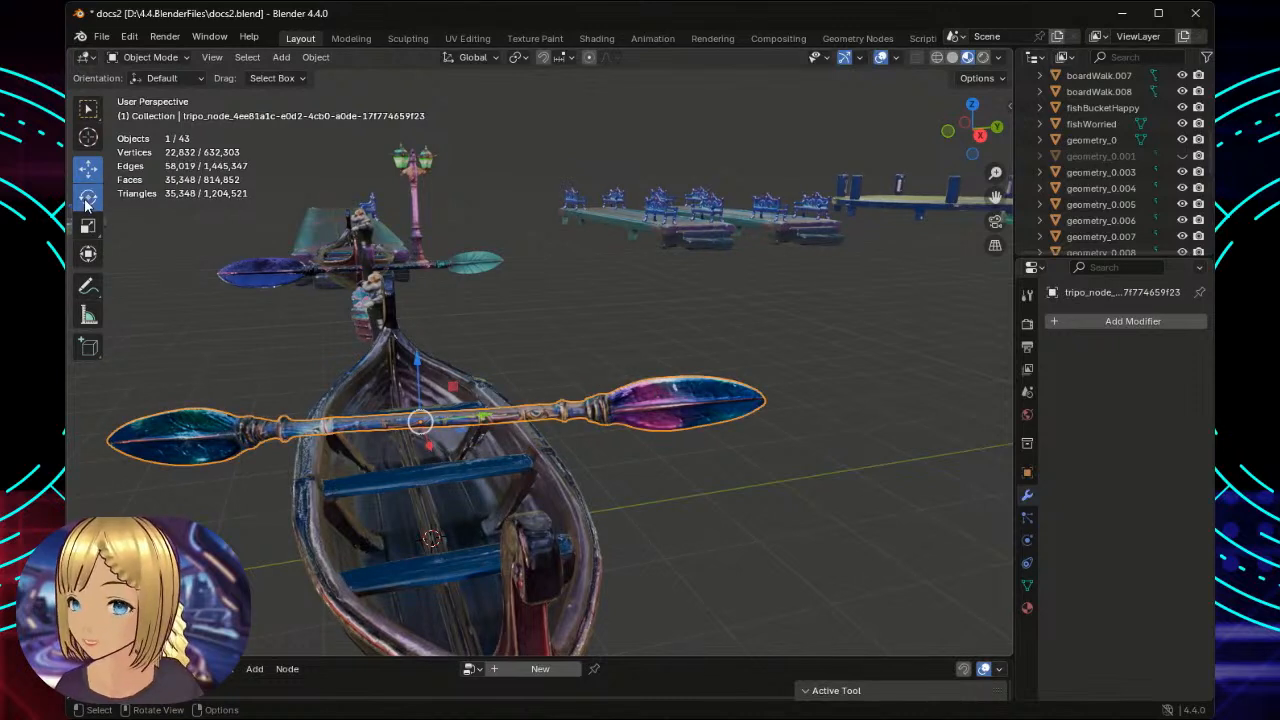
click(87, 199)
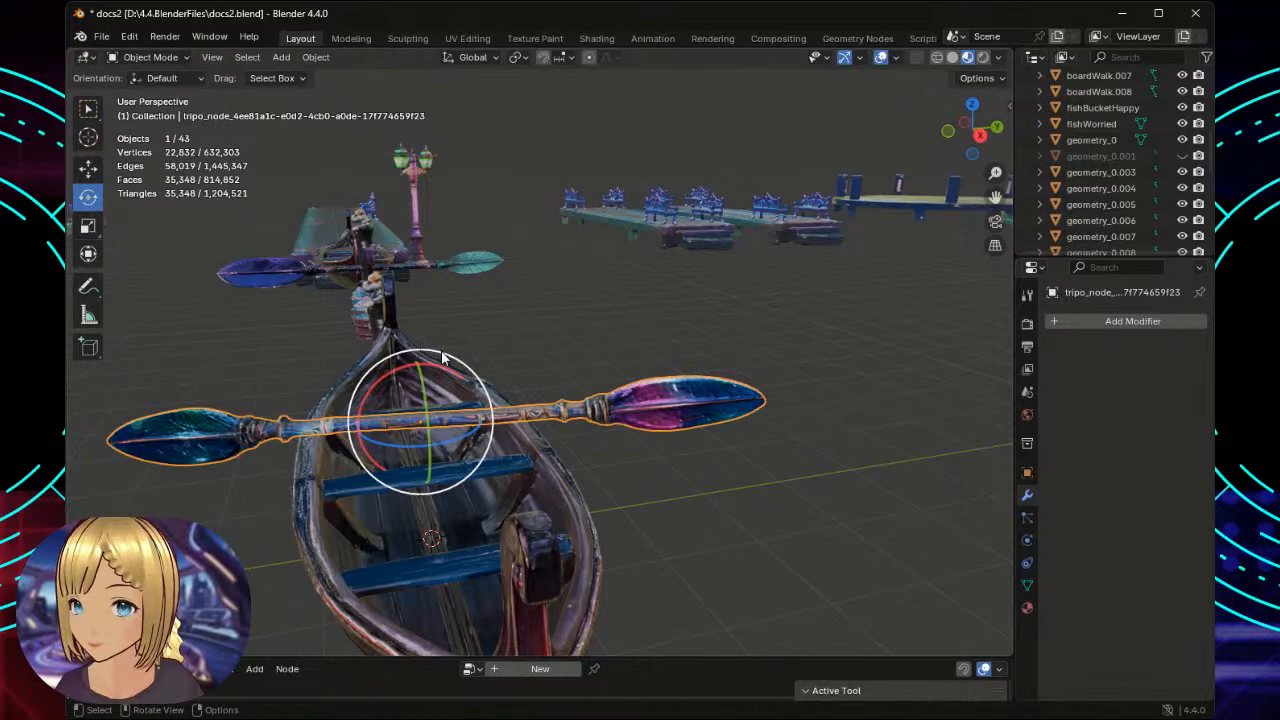
mouse_move(442, 354)
mouse_down()
mouse_move(462, 366)
mouse_move(446, 360)
mouse_up()
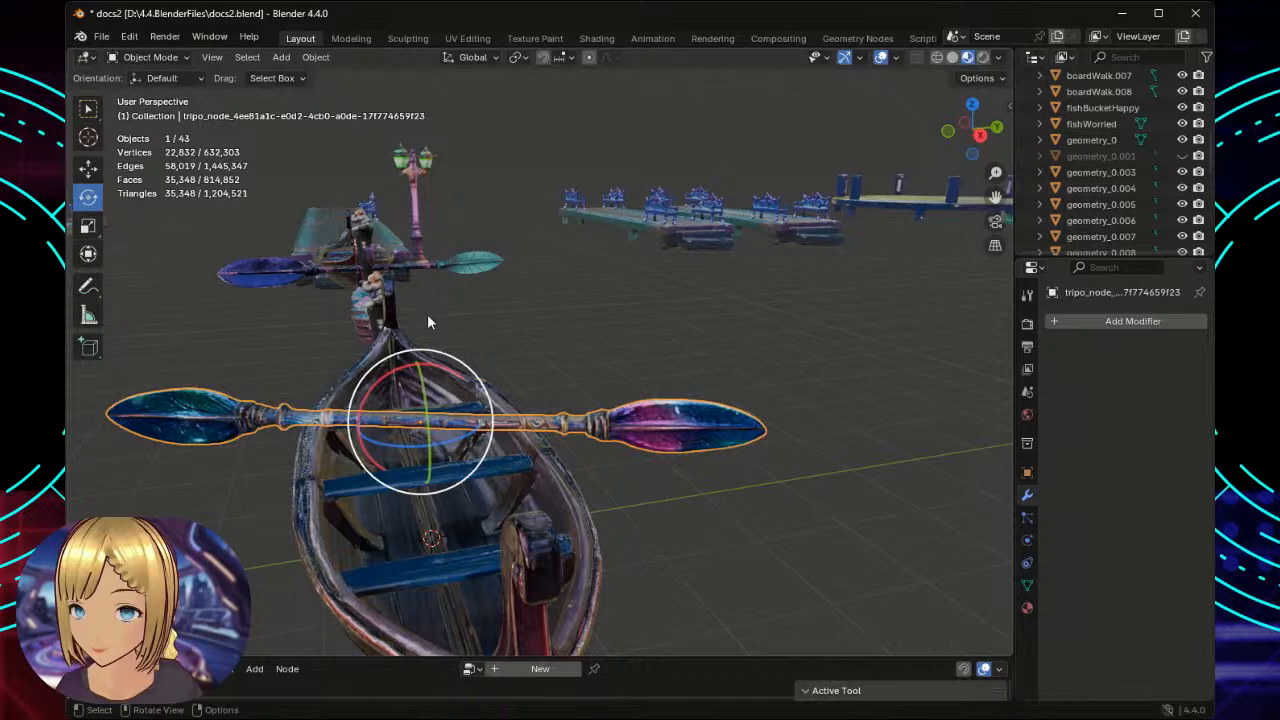
Lower the pink-and-blue oar slightly along Z onto the boat's rim and check its placement.
click(88, 172)
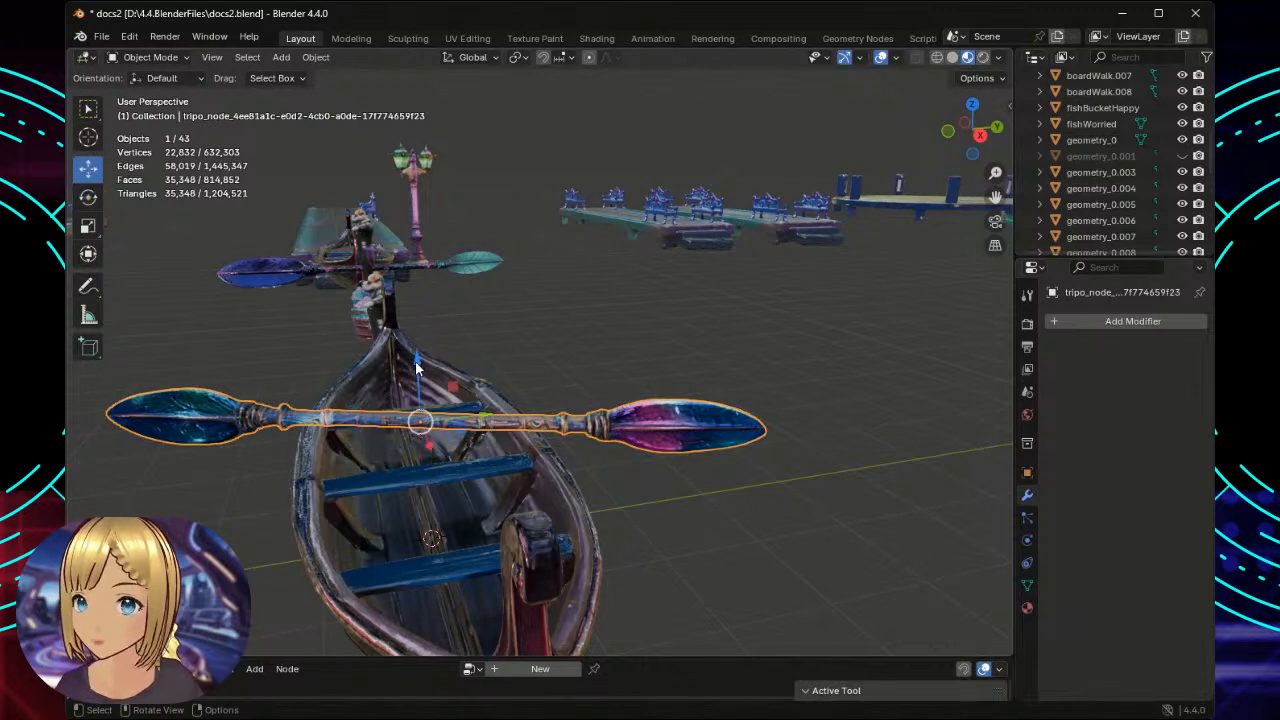
drag(417, 365, 421, 382)
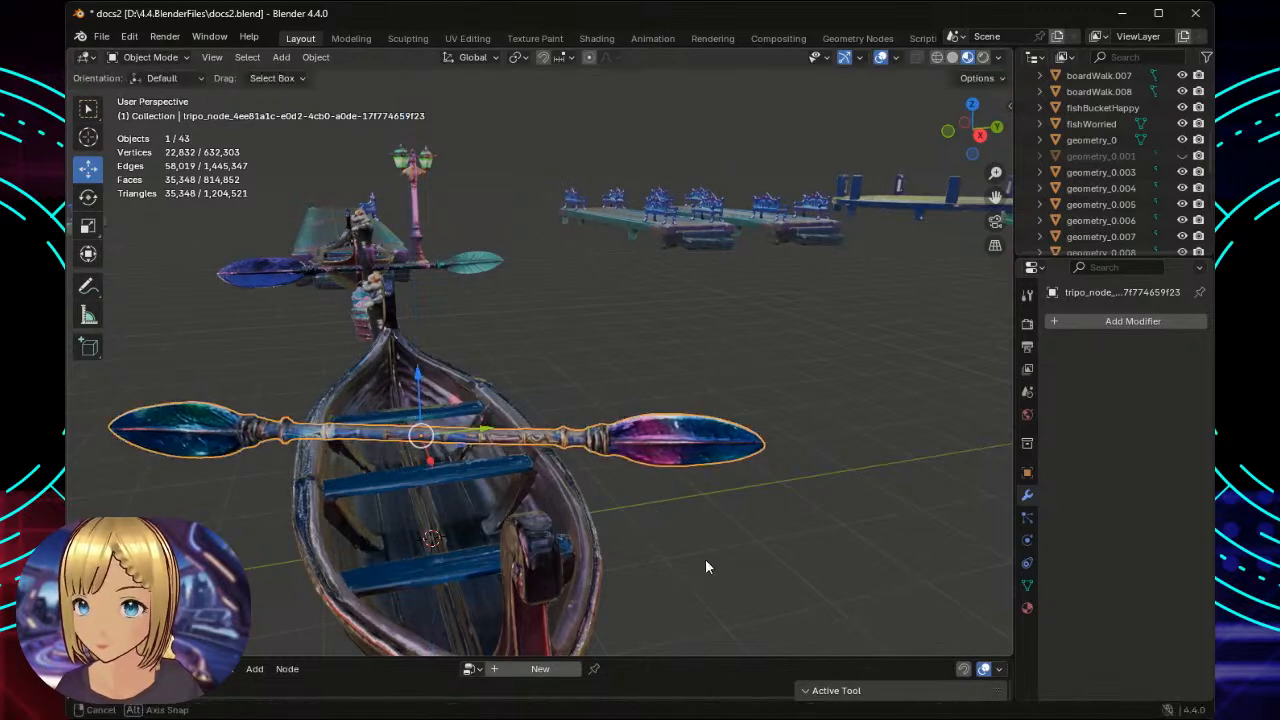
mouse_move(705, 558)
middle_down()
mouse_move(709, 529)
mouse_move(727, 539)
mouse_move(711, 540)
middle_up()
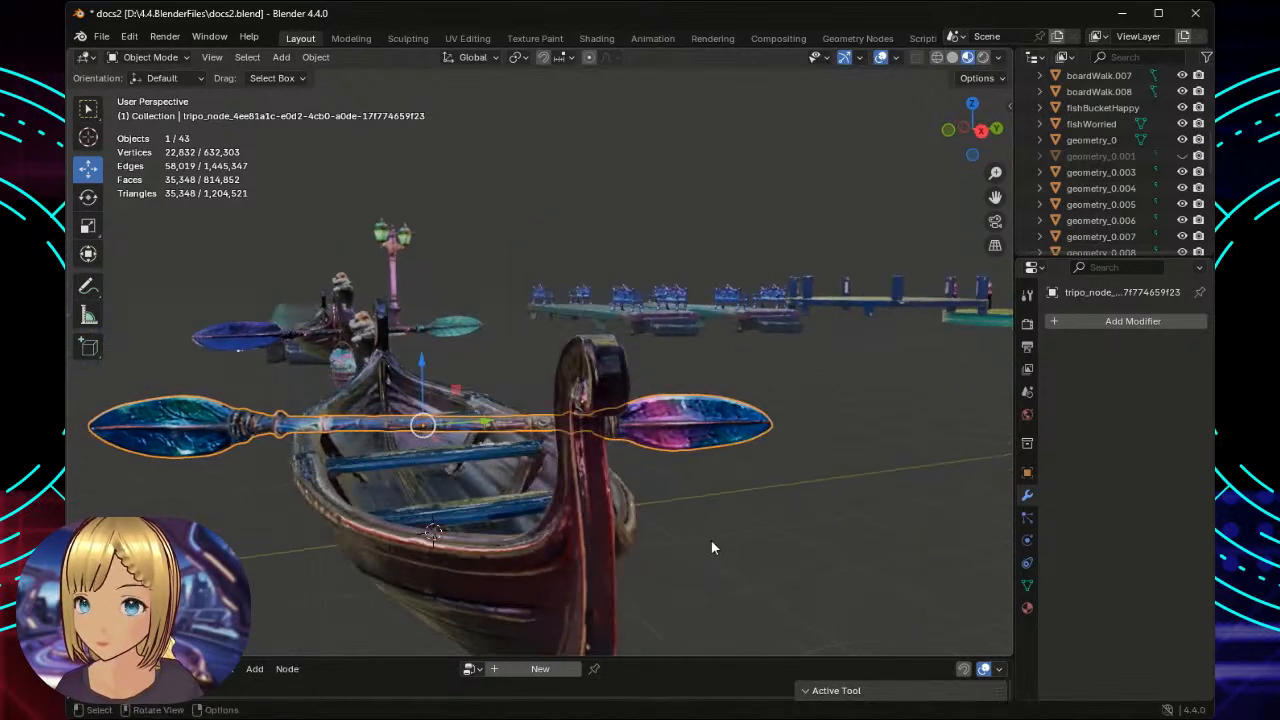
scroll(711, 540, down, 5)
mouse_move(528, 489)
middle_down()
mouse_move(597, 491)
mouse_move(680, 517)
mouse_move(620, 489)
mouse_move(626, 511)
mouse_move(526, 503)
middle_up()
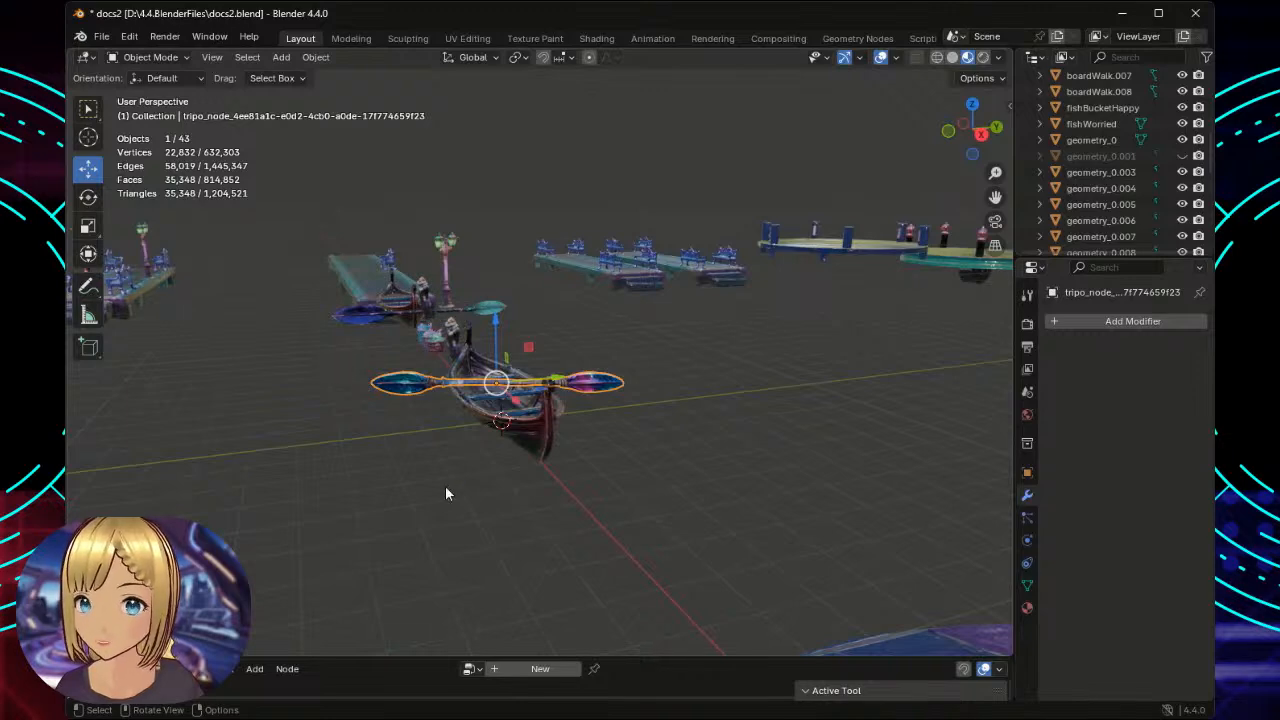
scroll(455, 484, up, 6)
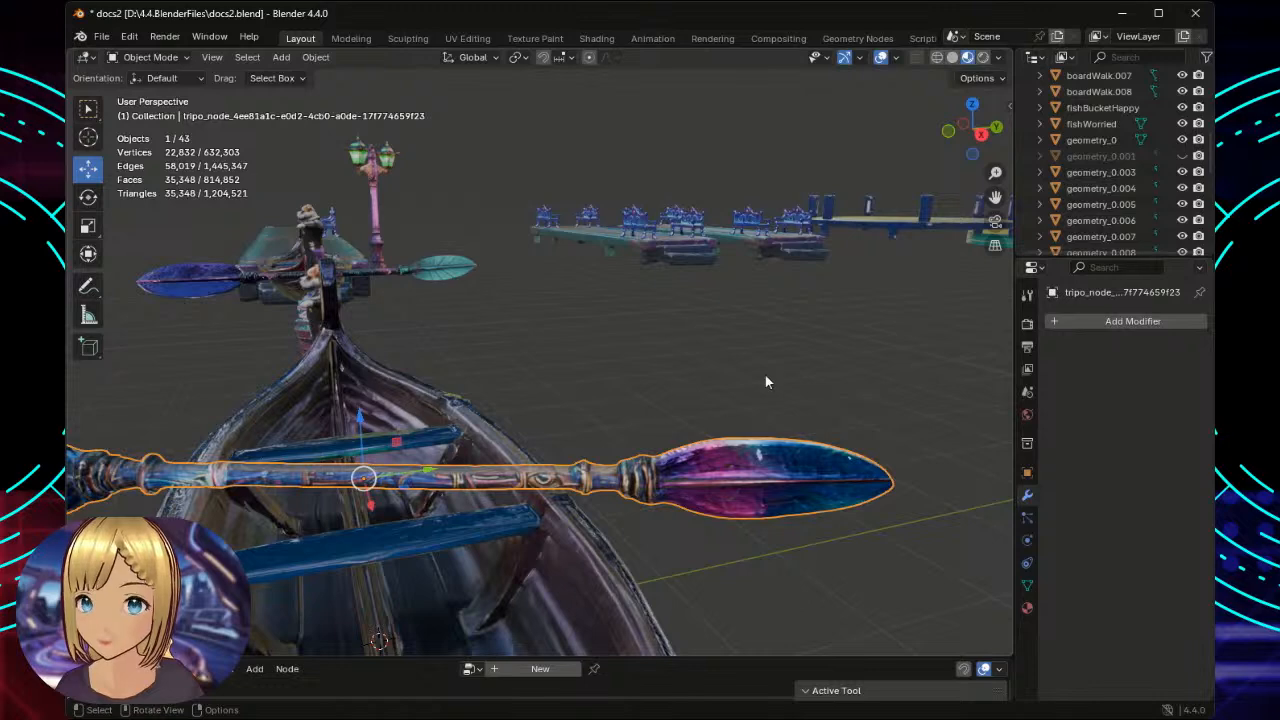
Rotate the pink-and-blue oar about Z to lie more squarely across the hull, and clear the selection.
middle_drag(868, 324, 617, 391)
click(88, 198)
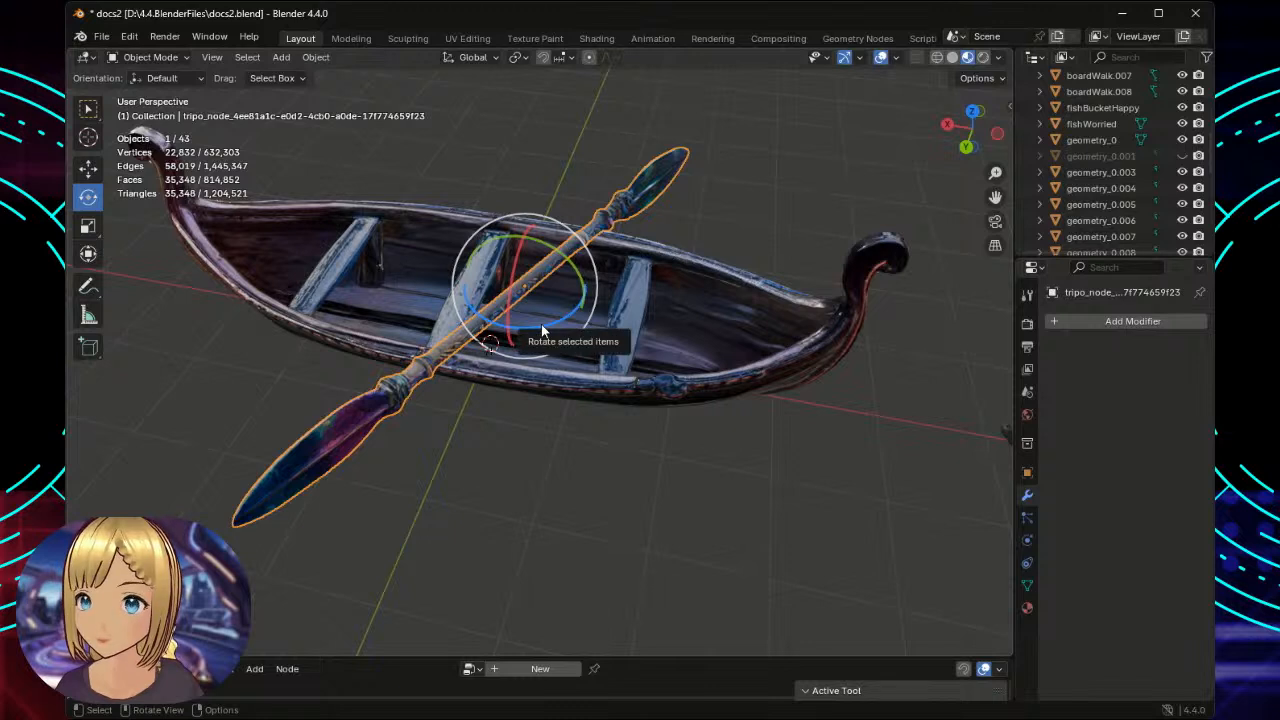
drag(544, 323, 575, 326)
drag(761, 473, 841, 464)
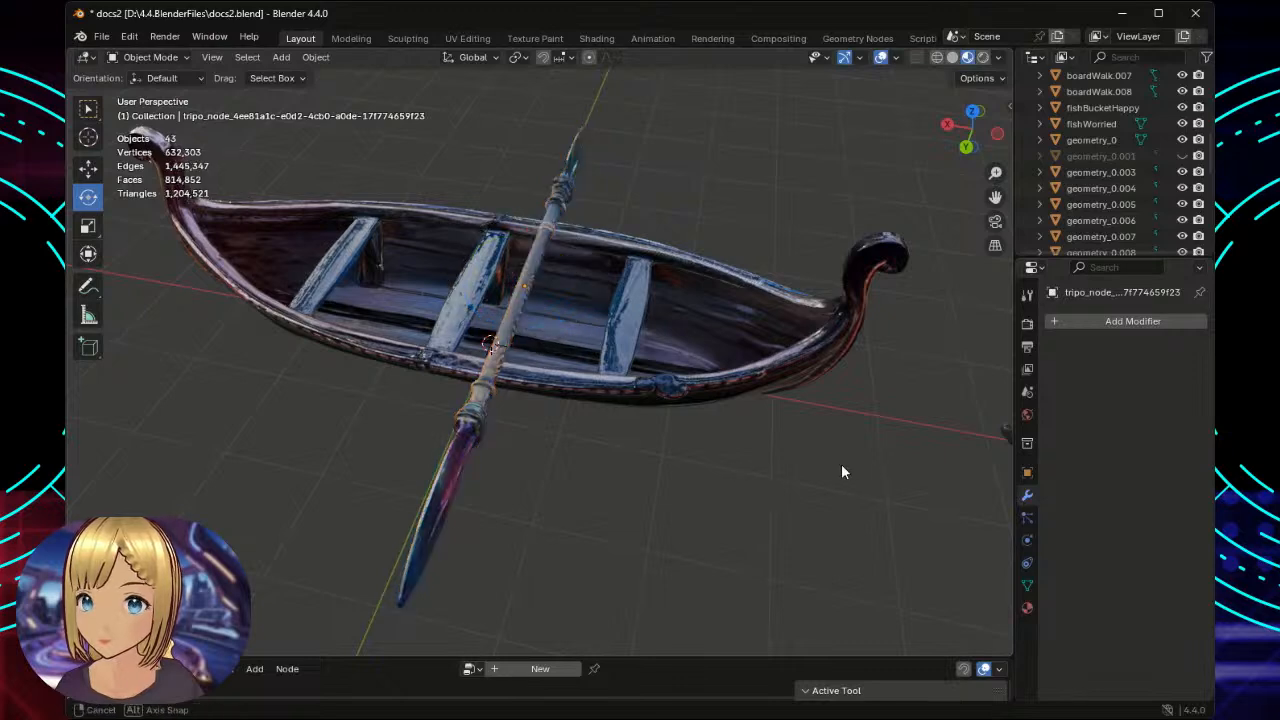
middle_drag(841, 464, 732, 421)
scroll(735, 400, up, 4)
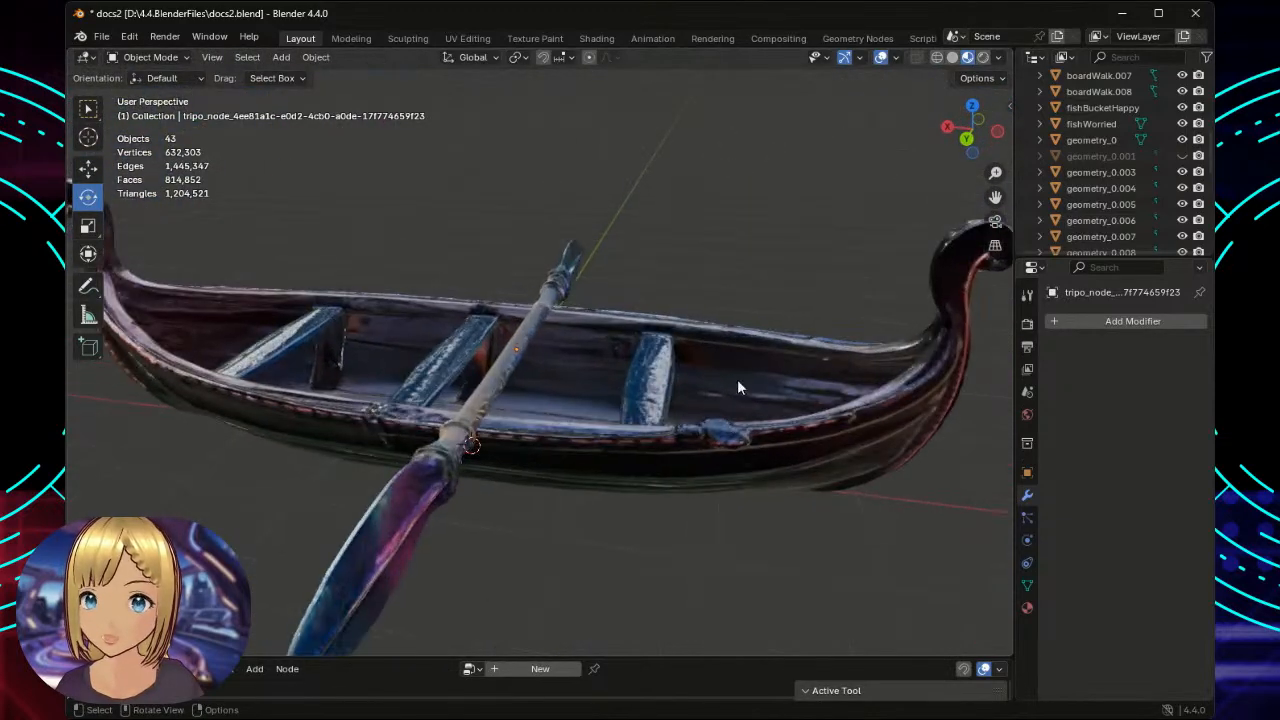
middle_drag(691, 257, 723, 266)
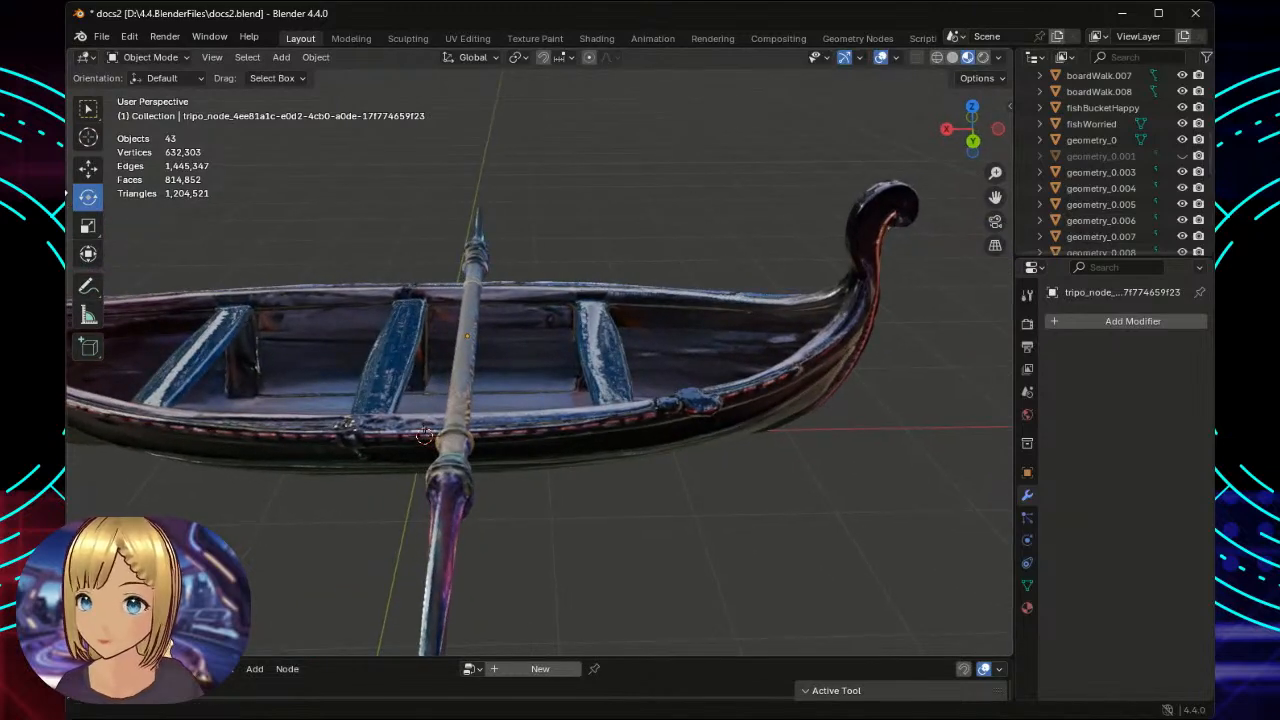
Shift the pink-and-blue oar along X toward the gap between the middle and end benches, then deselect it.
click(477, 253)
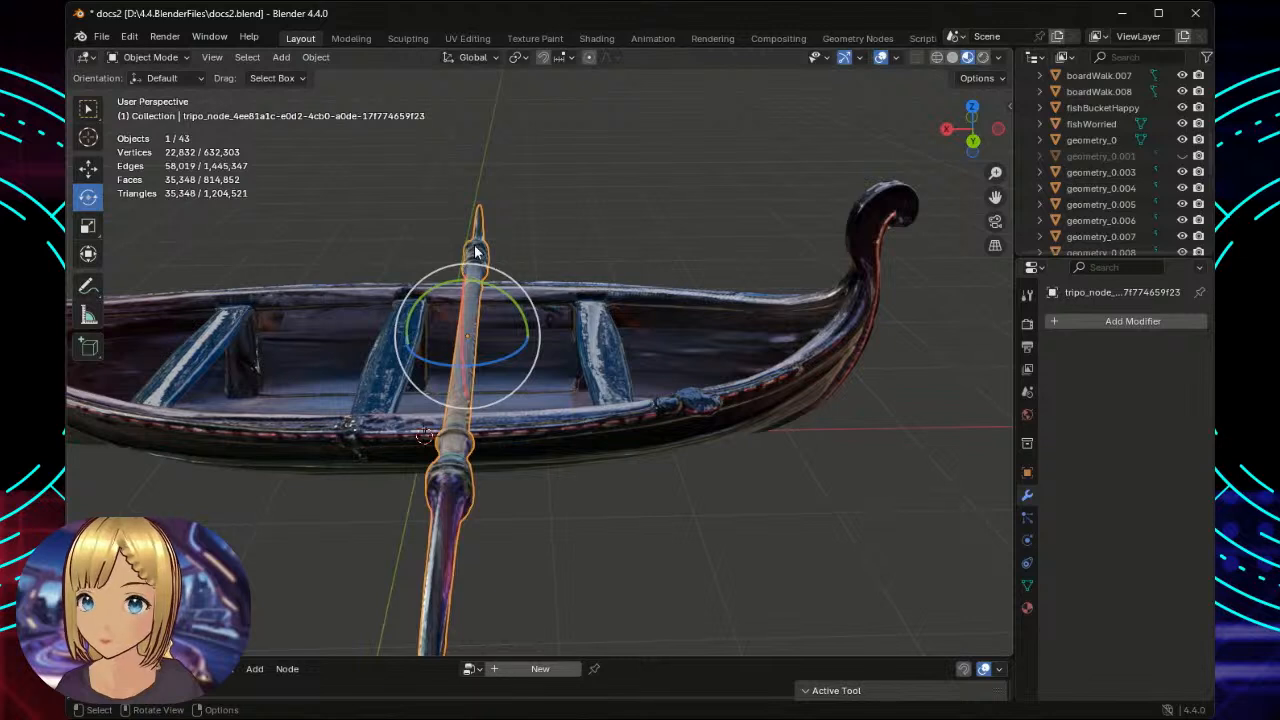
click(88, 170)
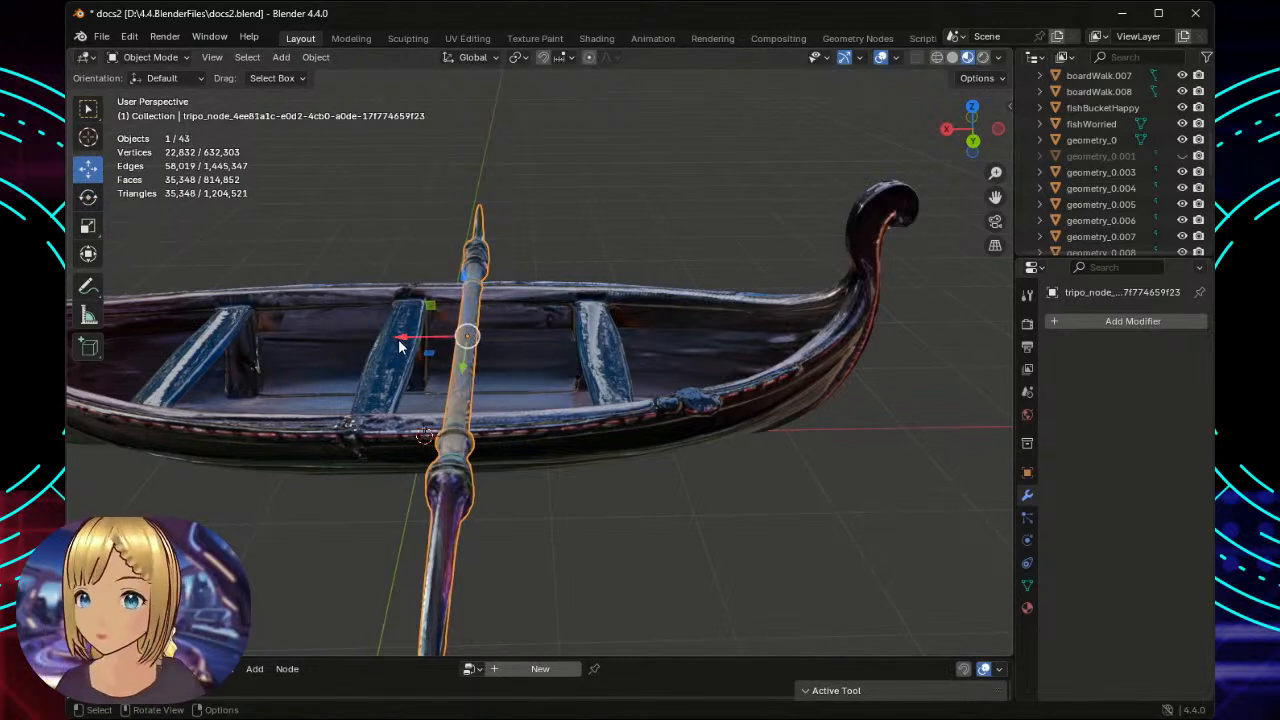
drag(401, 341, 429, 349)
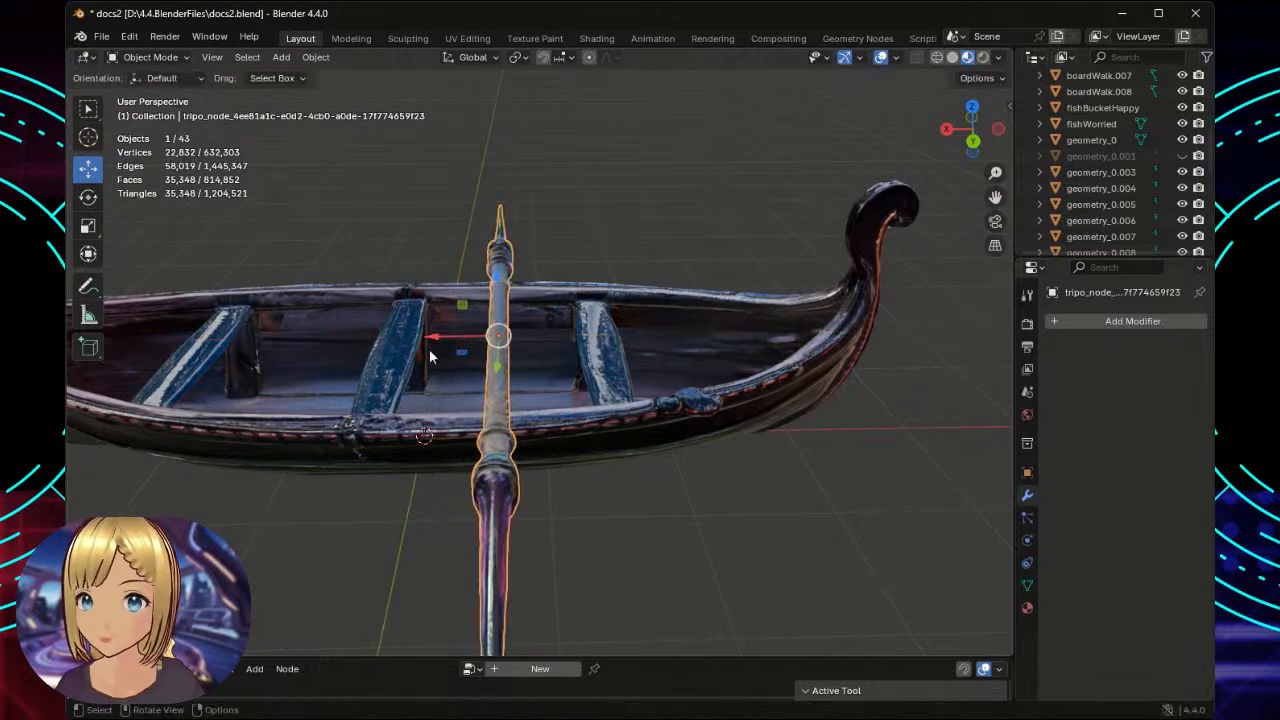
click(586, 198)
scroll(392, 213, down, 3)
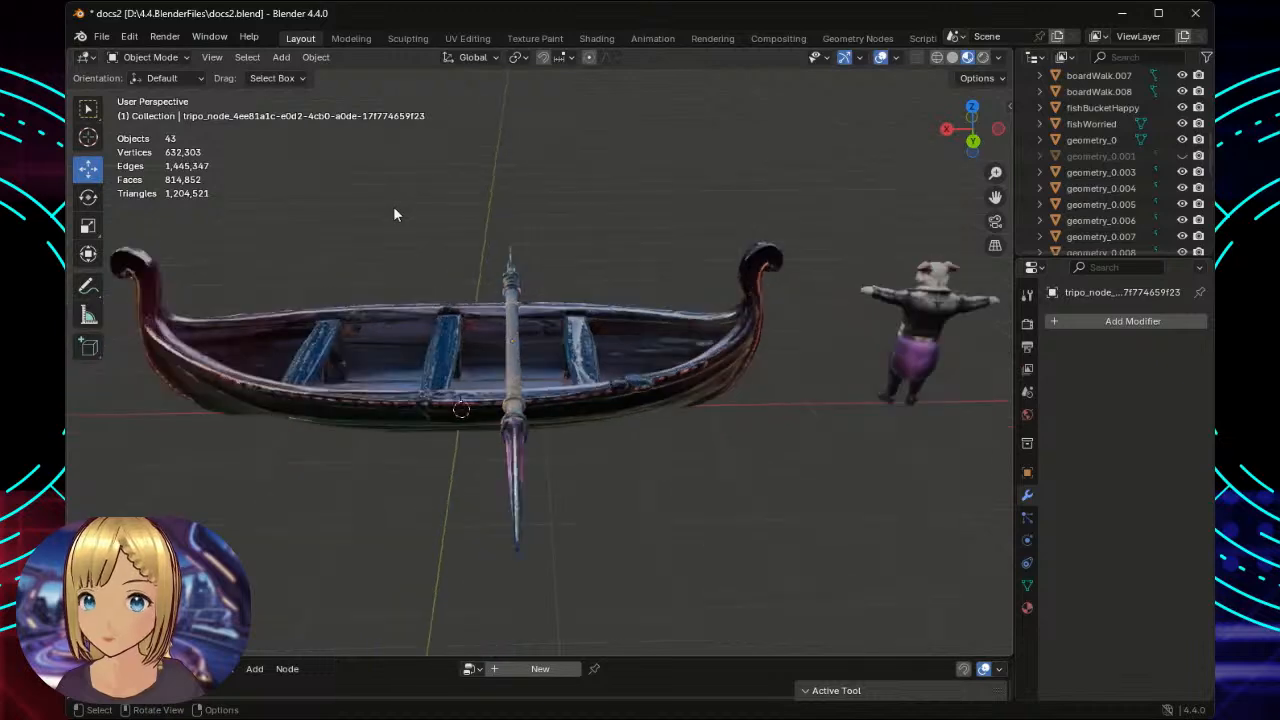
middle_drag(395, 217, 550, 205)
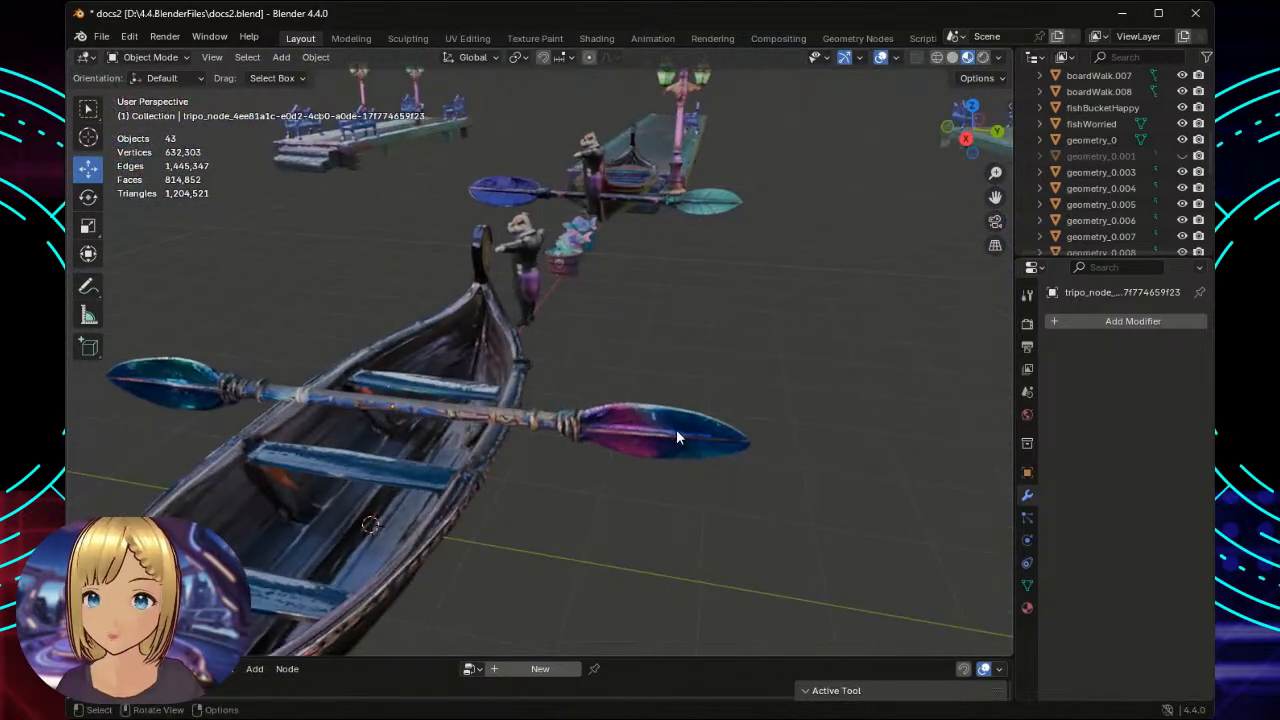
Roll the pink-and-blue oar slightly about the Y axis to turn its blades, then deselect it.
click(669, 427)
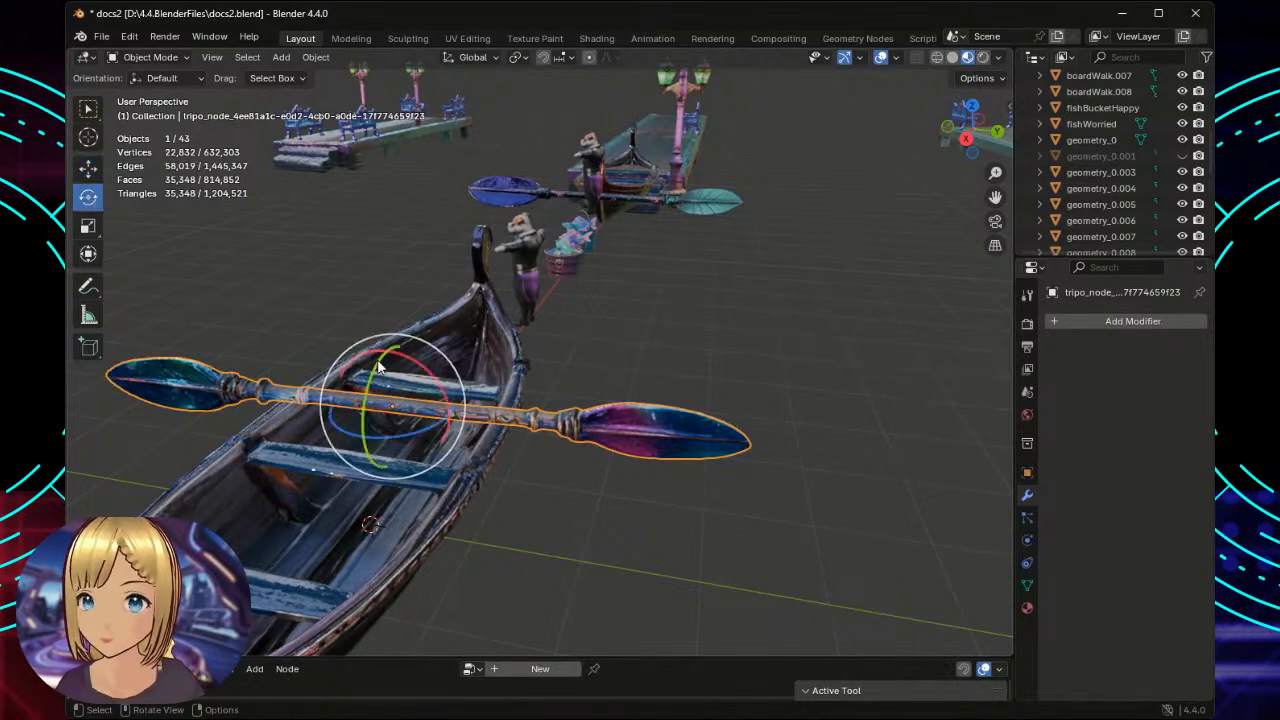
drag(380, 366, 400, 340)
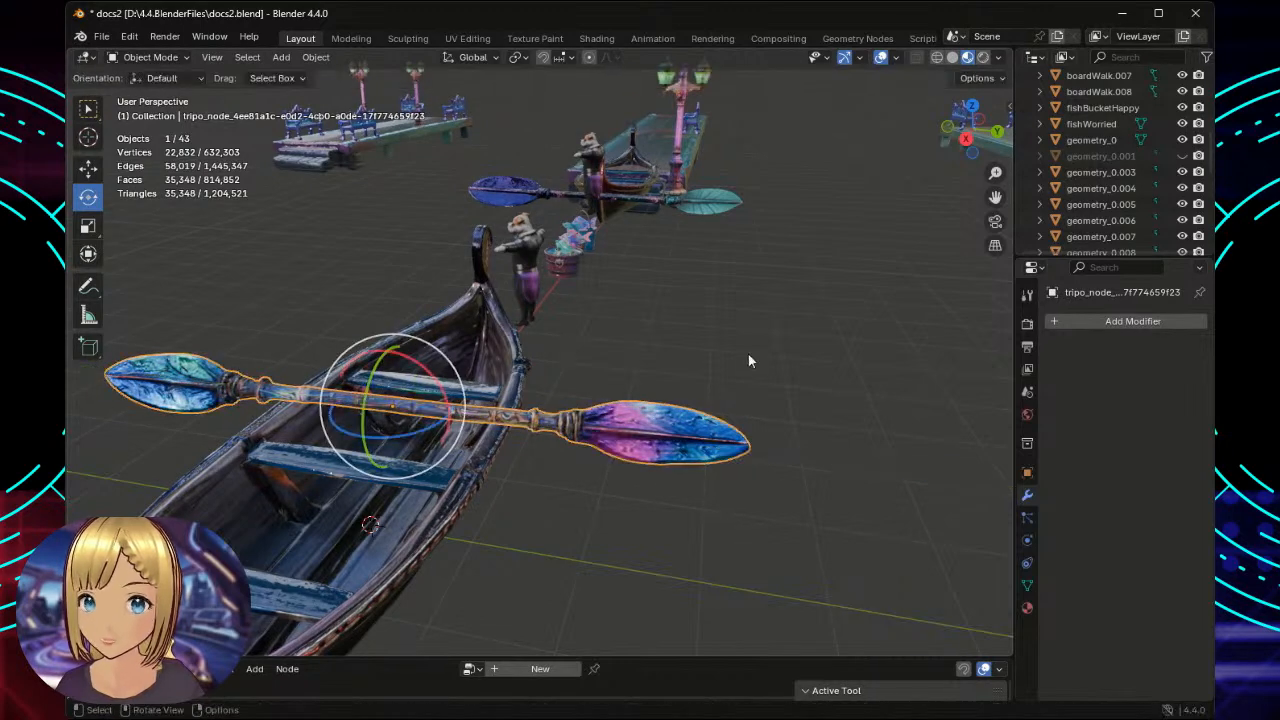
click(658, 337)
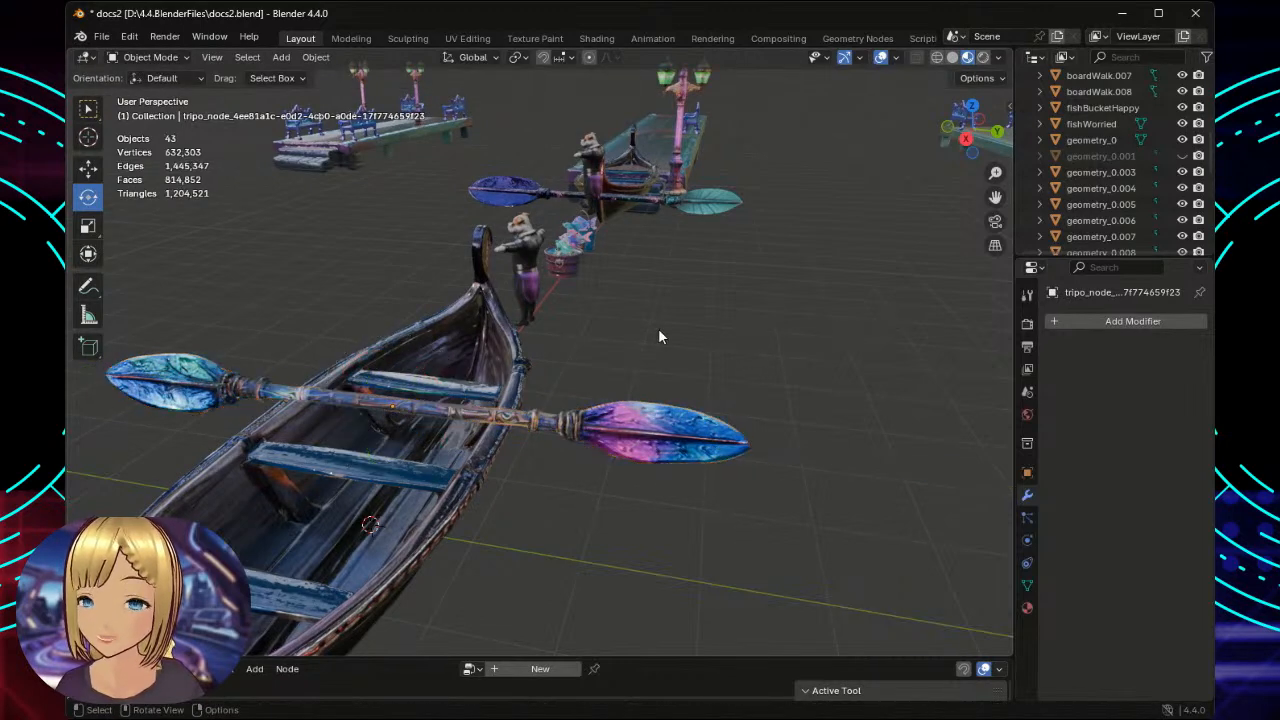
Roll the pink-and-blue oar about 141° around the global Y axis, deselect it and check the blades from above.
middle_drag(781, 325, 551, 349)
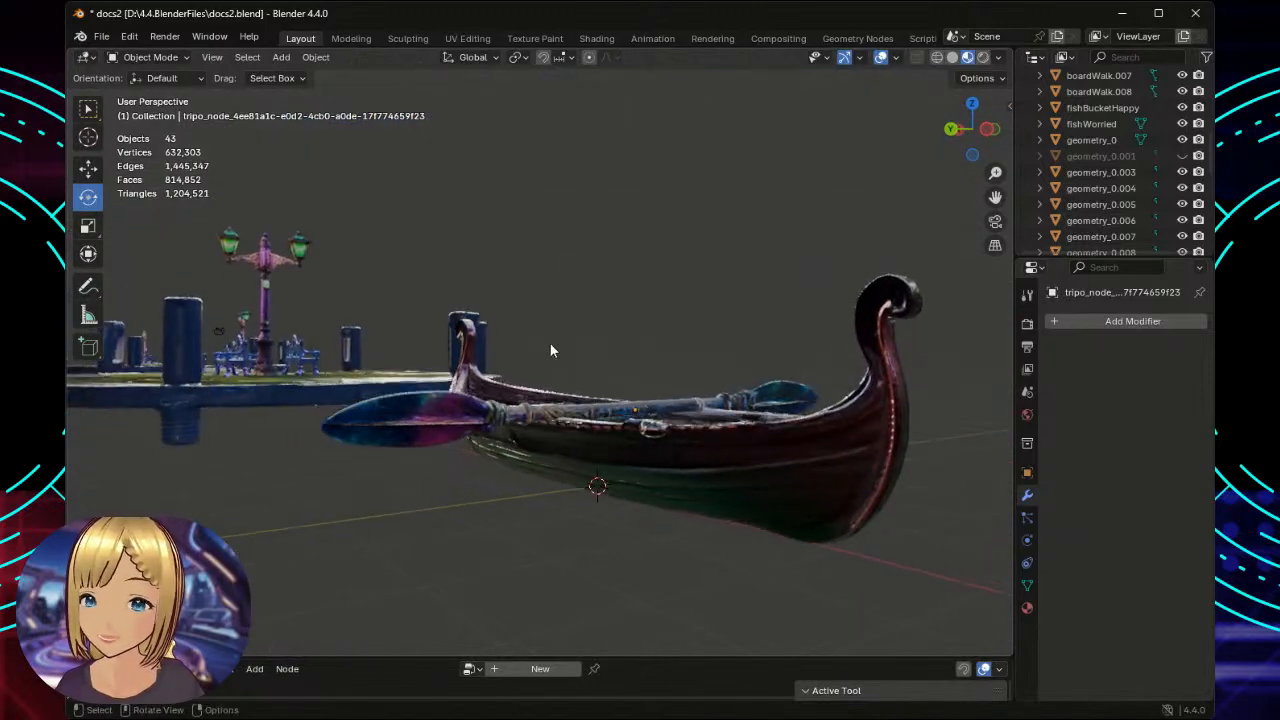
scroll(563, 351, up, 3)
scroll(561, 350, up, 5)
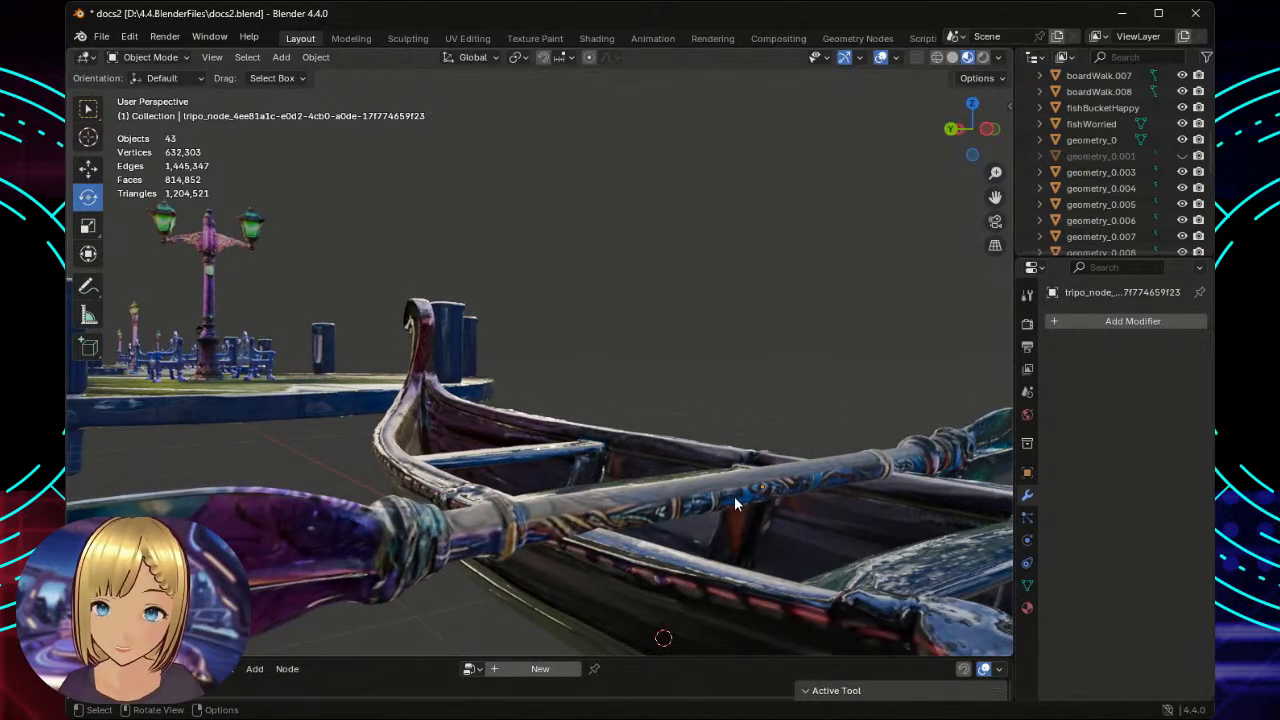
click(729, 497)
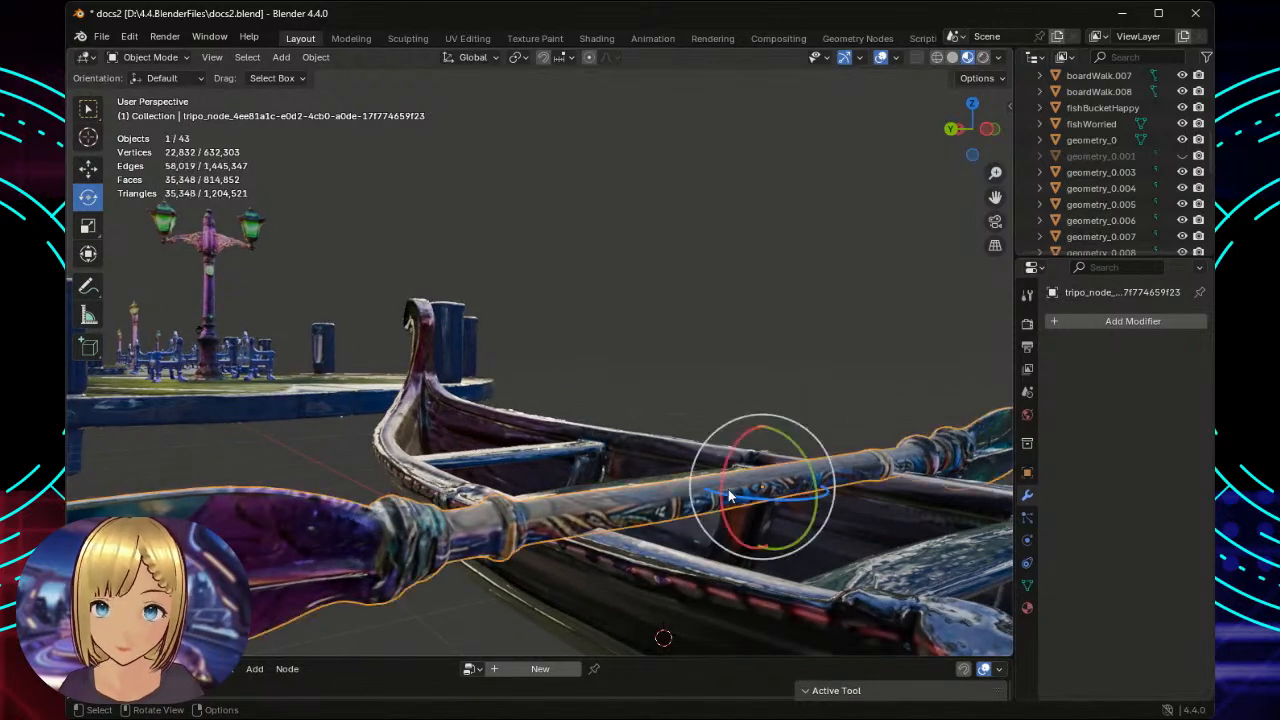
middle_drag(628, 309, 590, 327)
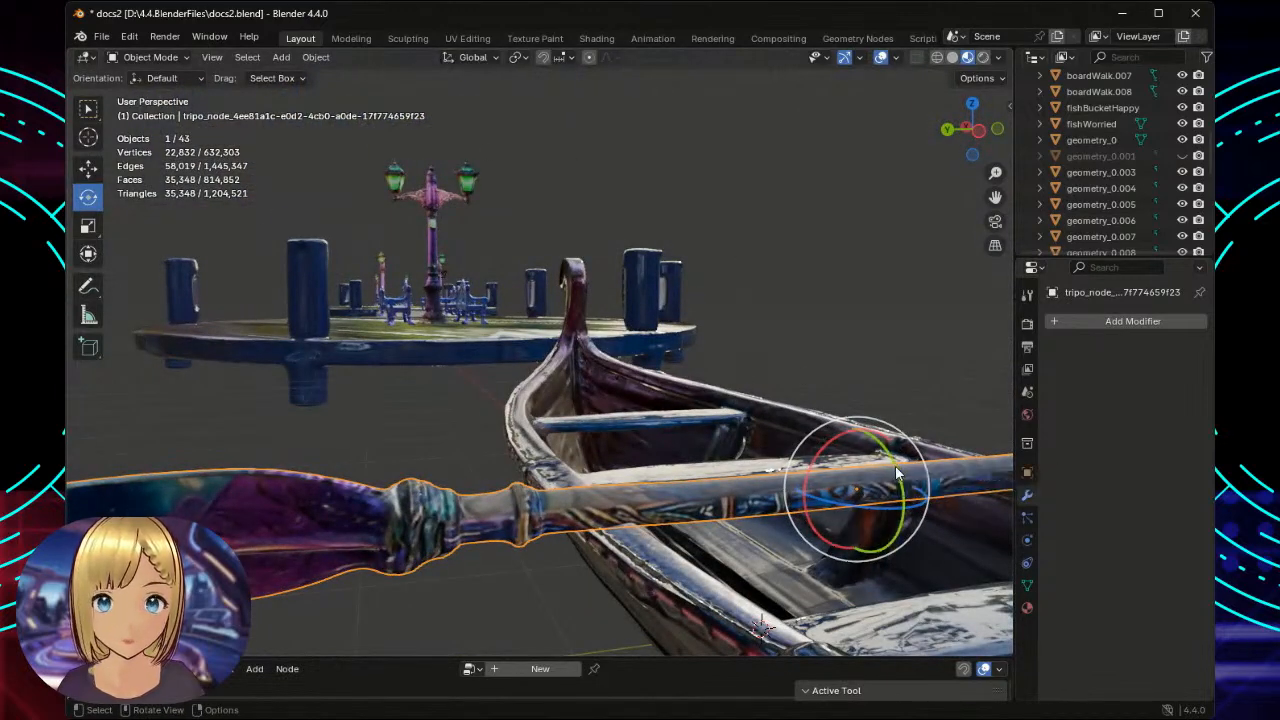
drag(897, 474, 703, 445)
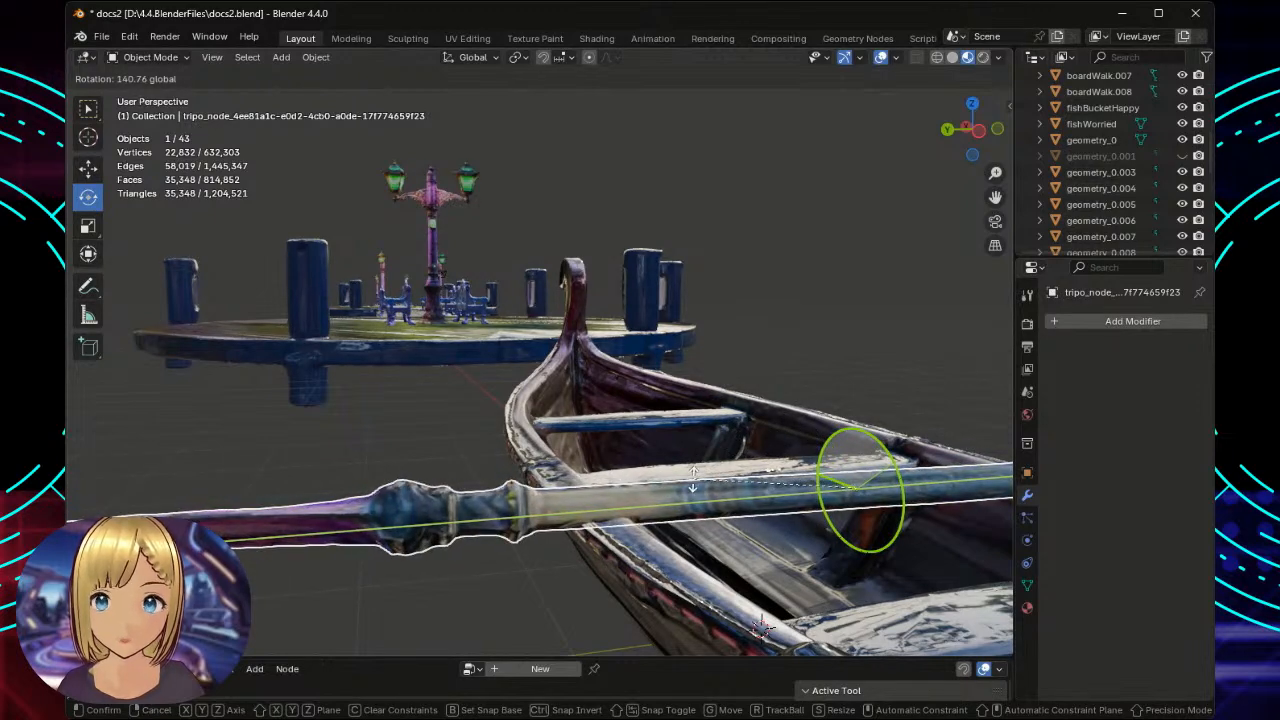
drag(692, 480, 697, 485)
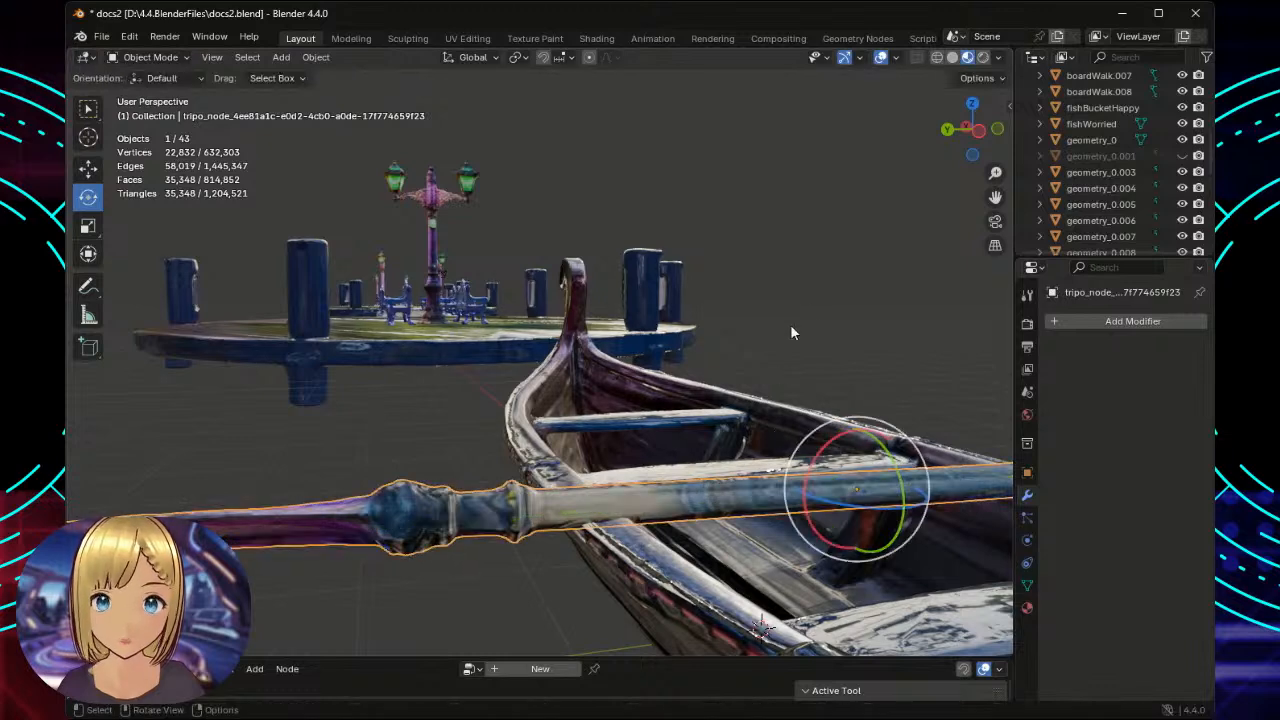
click(746, 291)
middle_drag(746, 291, 745, 409)
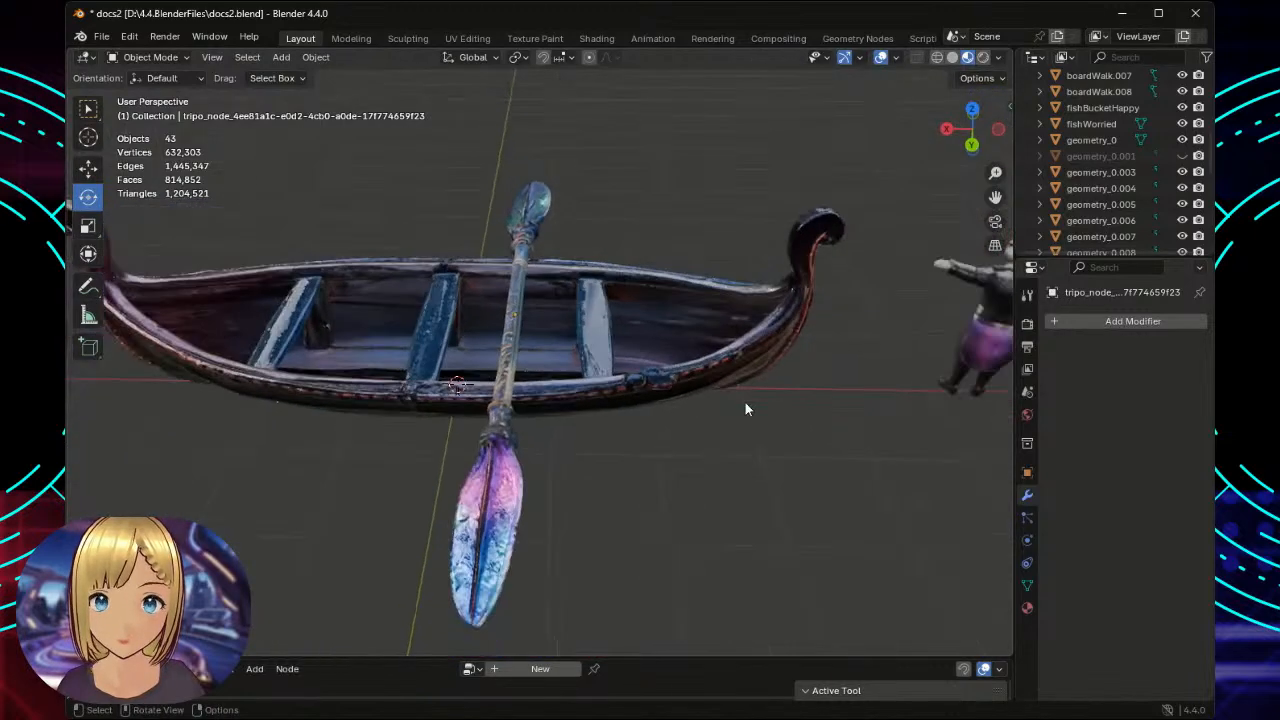
Roll the pink-and-blue oar about the global Y axis to change the angle of its blades, then deselect it.
middle_drag(655, 467, 622, 468)
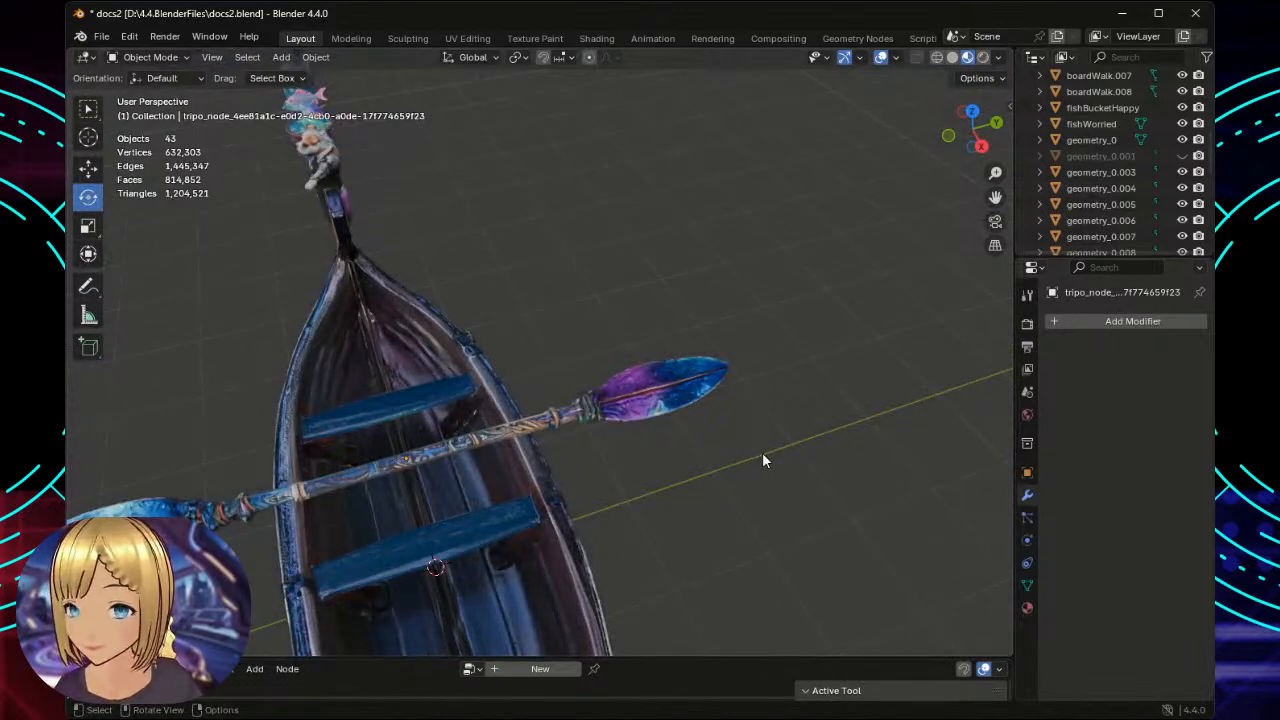
middle_drag(766, 451, 535, 474)
click(503, 497)
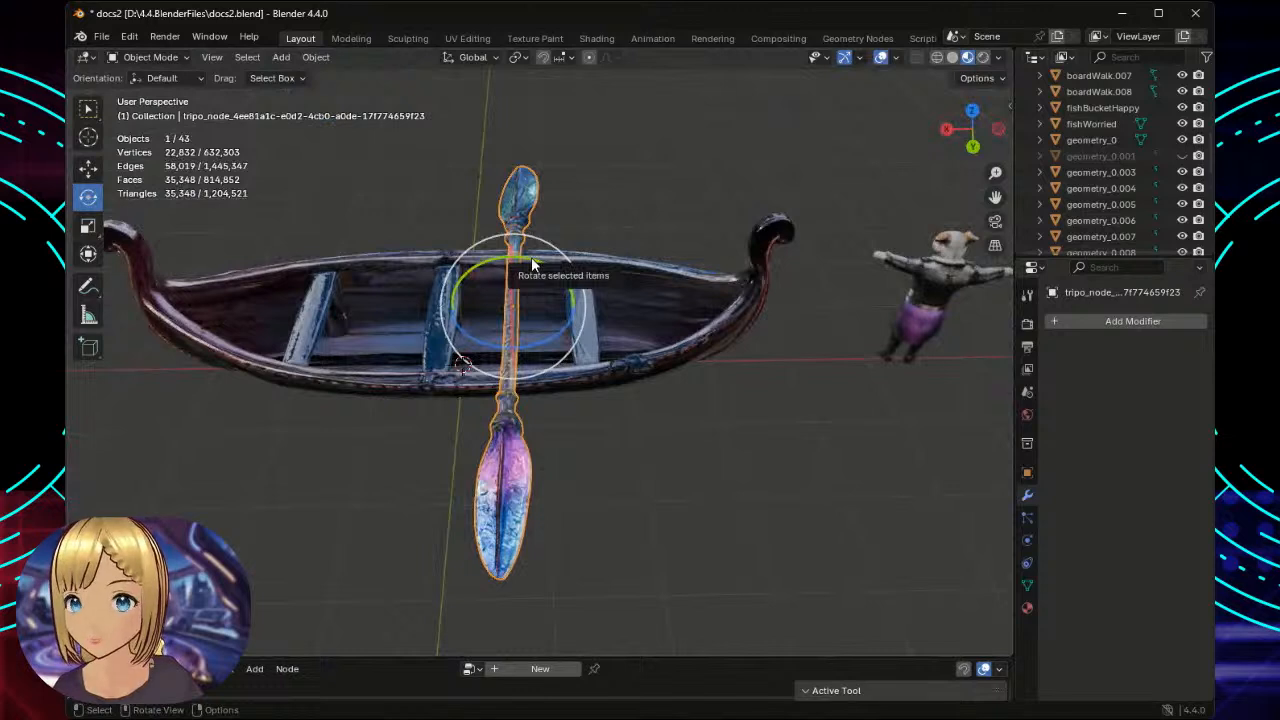
drag(531, 264, 404, 378)
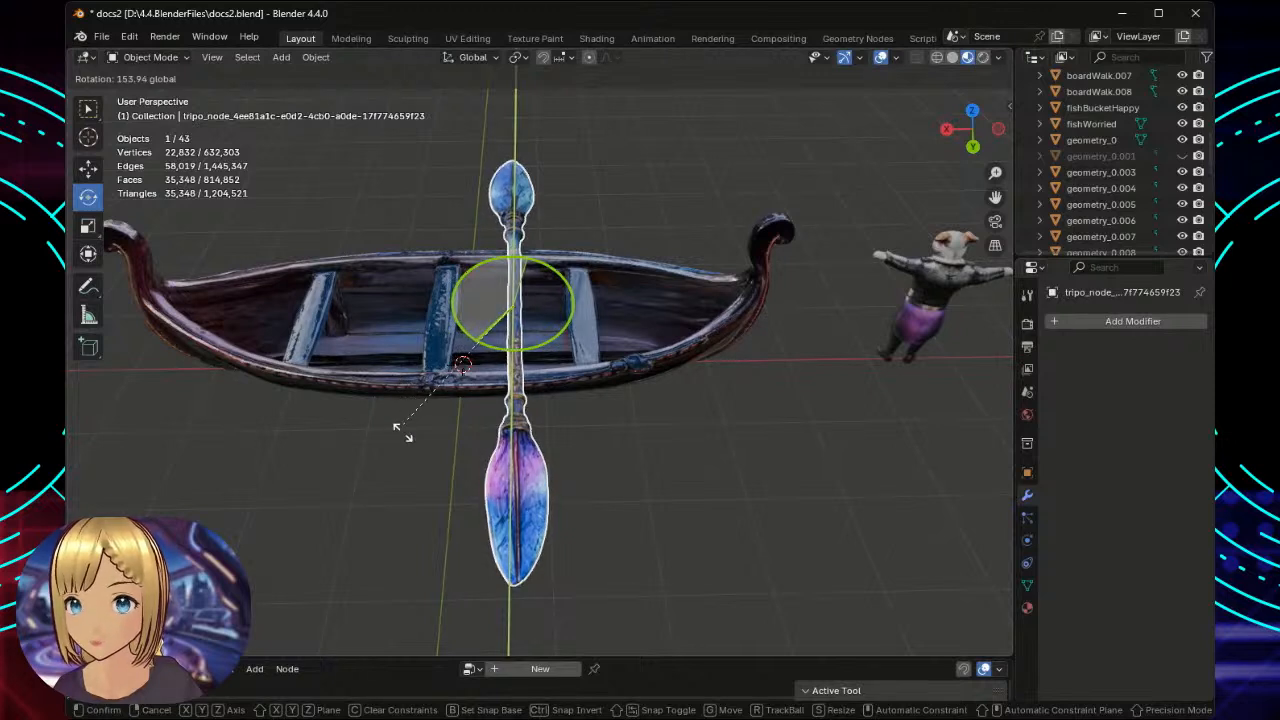
drag(400, 430, 463, 515)
click(646, 505)
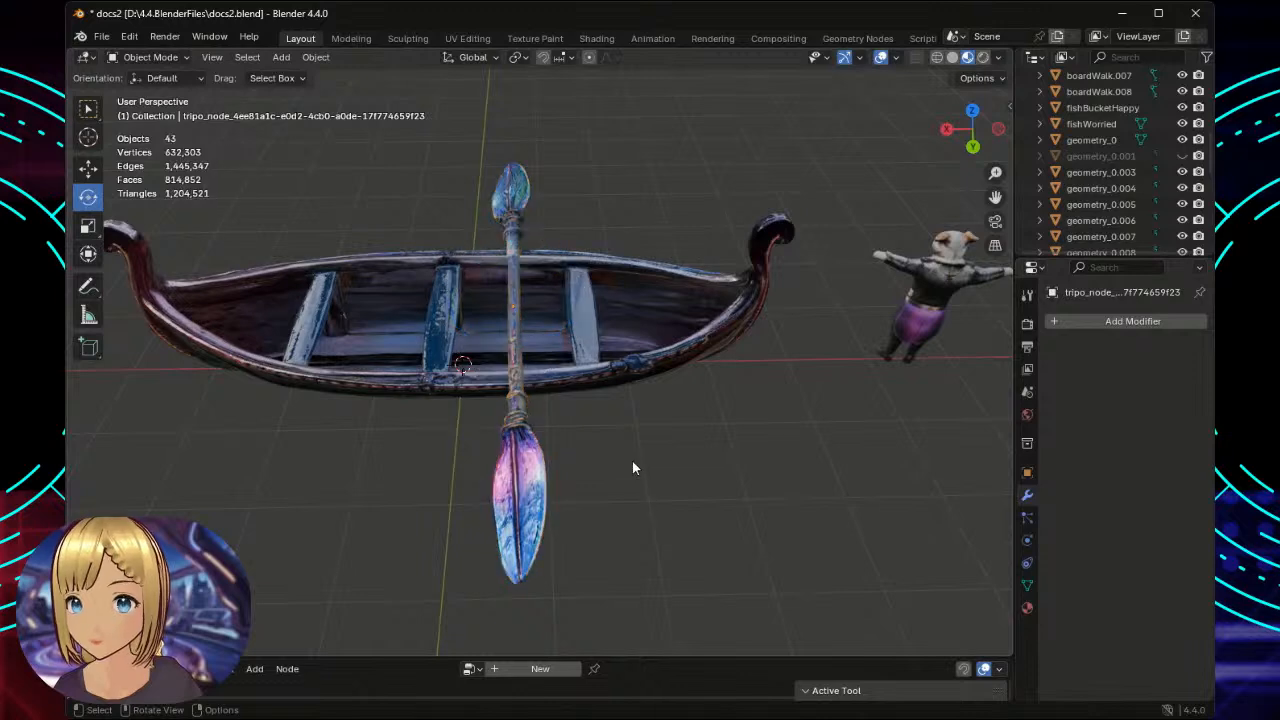
Roll the pink-and-blue oar further about the Y axis so its blades stand more upright, and clear the selection.
middle_drag(632, 465, 562, 344)
click(483, 518)
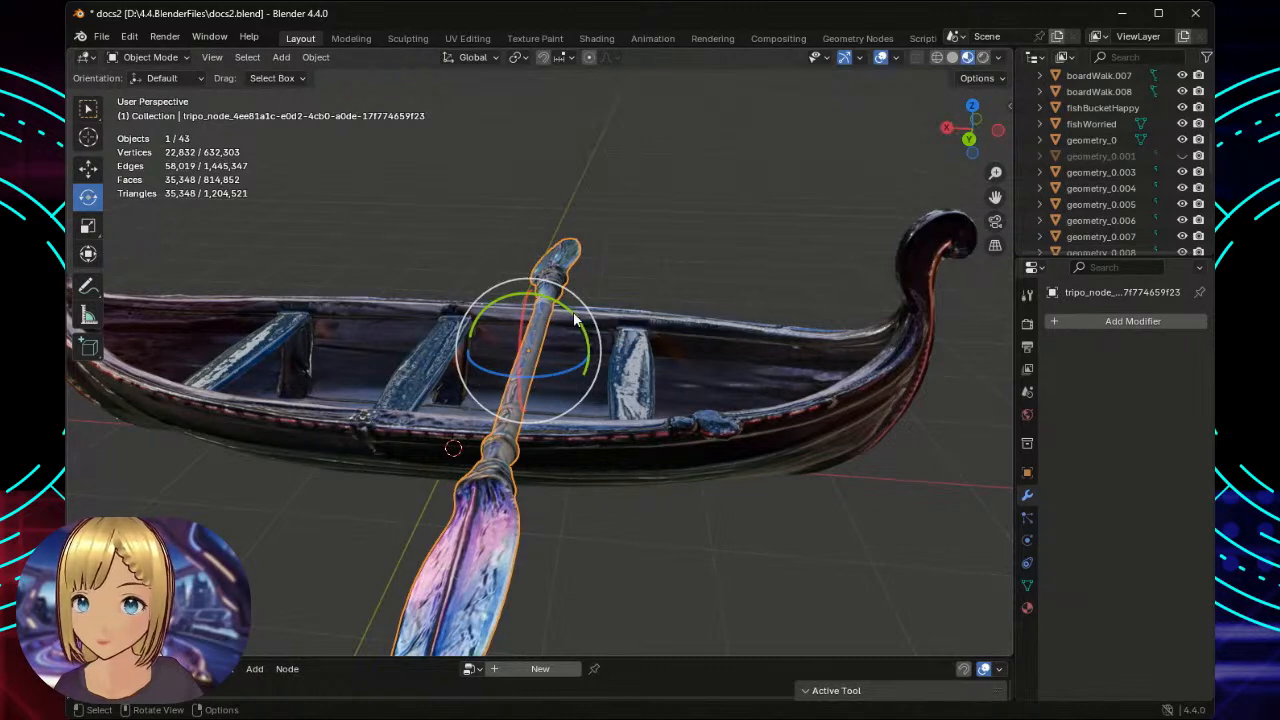
drag(575, 320, 436, 495)
click(640, 547)
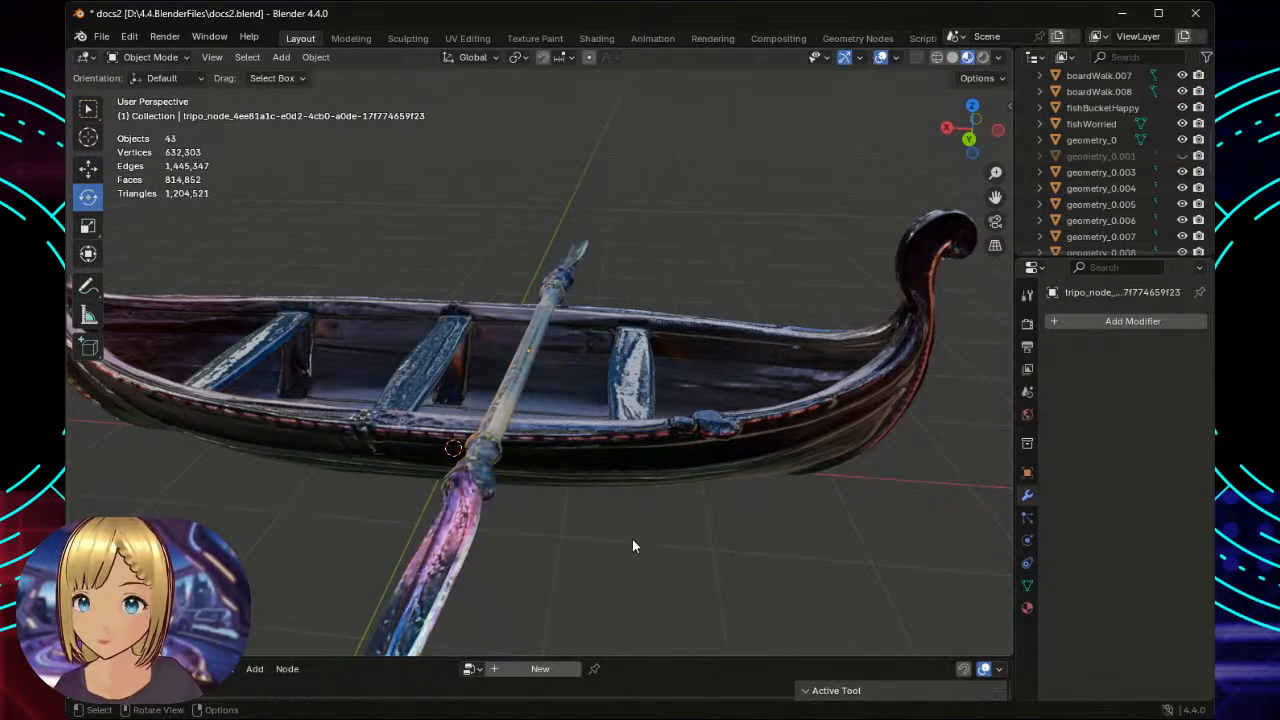
Raise the pink-and-blue oar slightly along Z so its shaft sits higher above the hull's rim, then deselect it.
scroll(632, 538, down, 3)
middle_drag(628, 501, 792, 535)
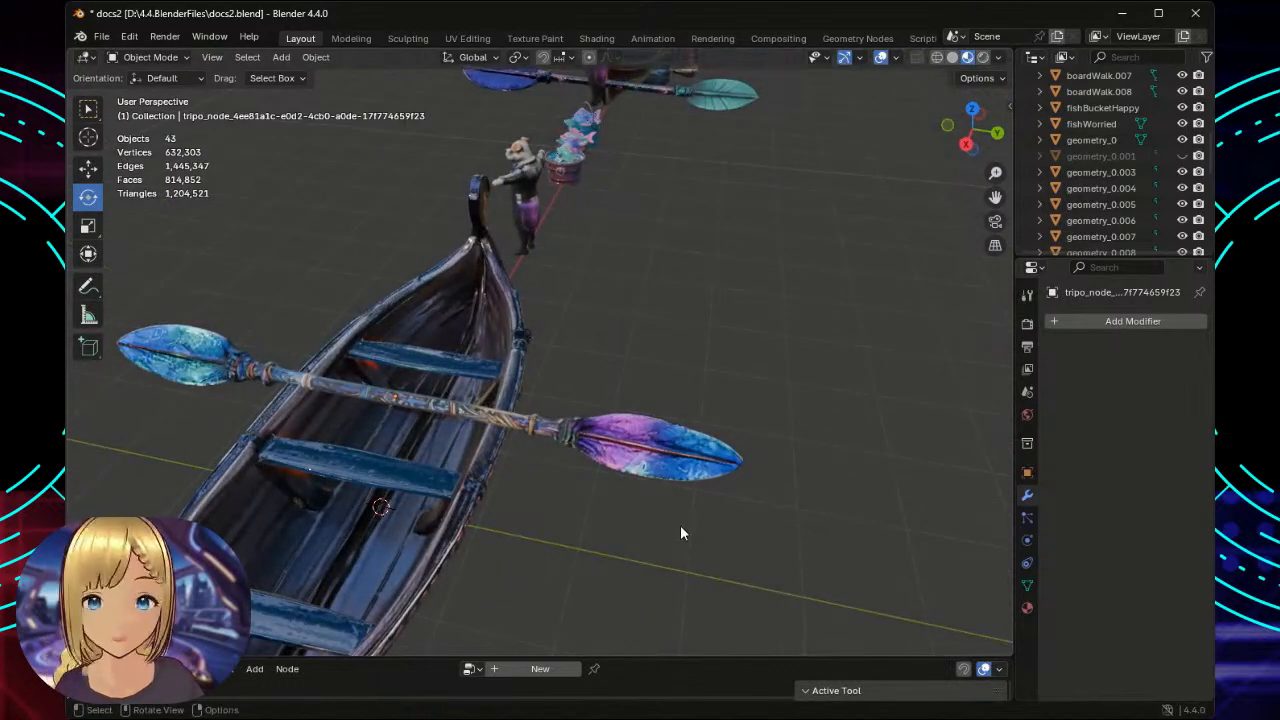
middle_drag(678, 530, 740, 510)
middle_drag(728, 505, 628, 494)
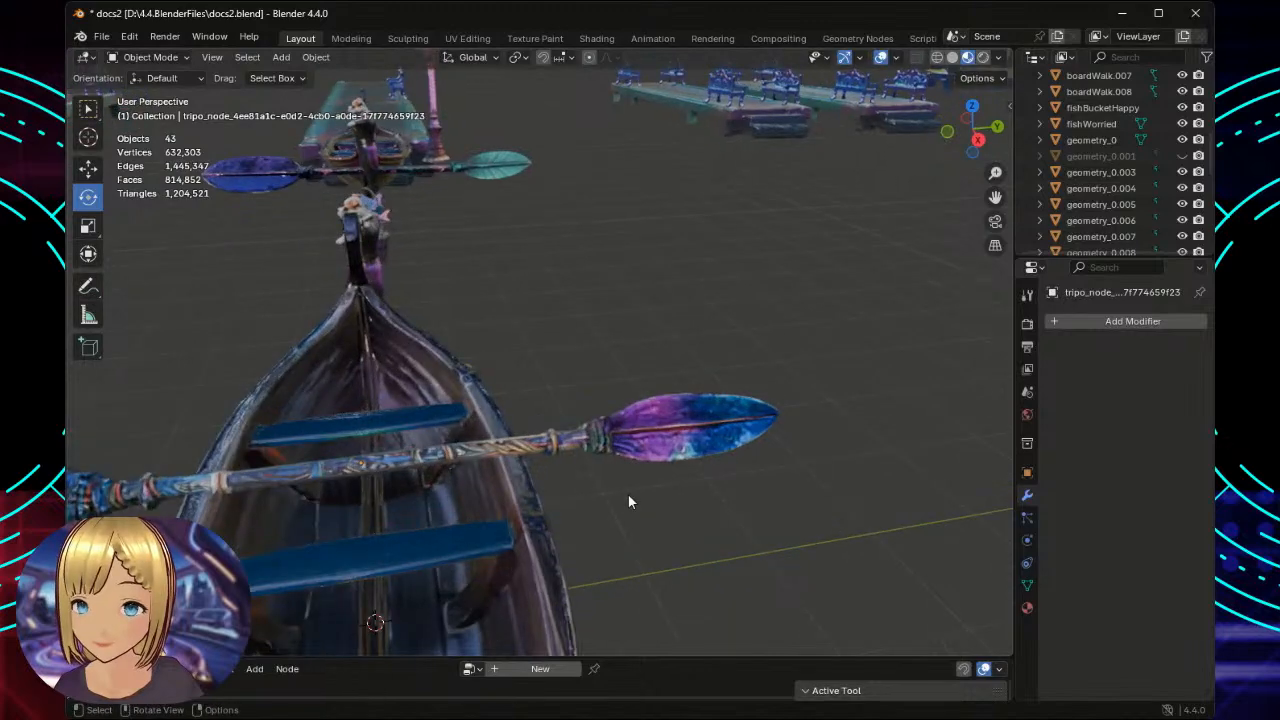
scroll(628, 494, up, 3)
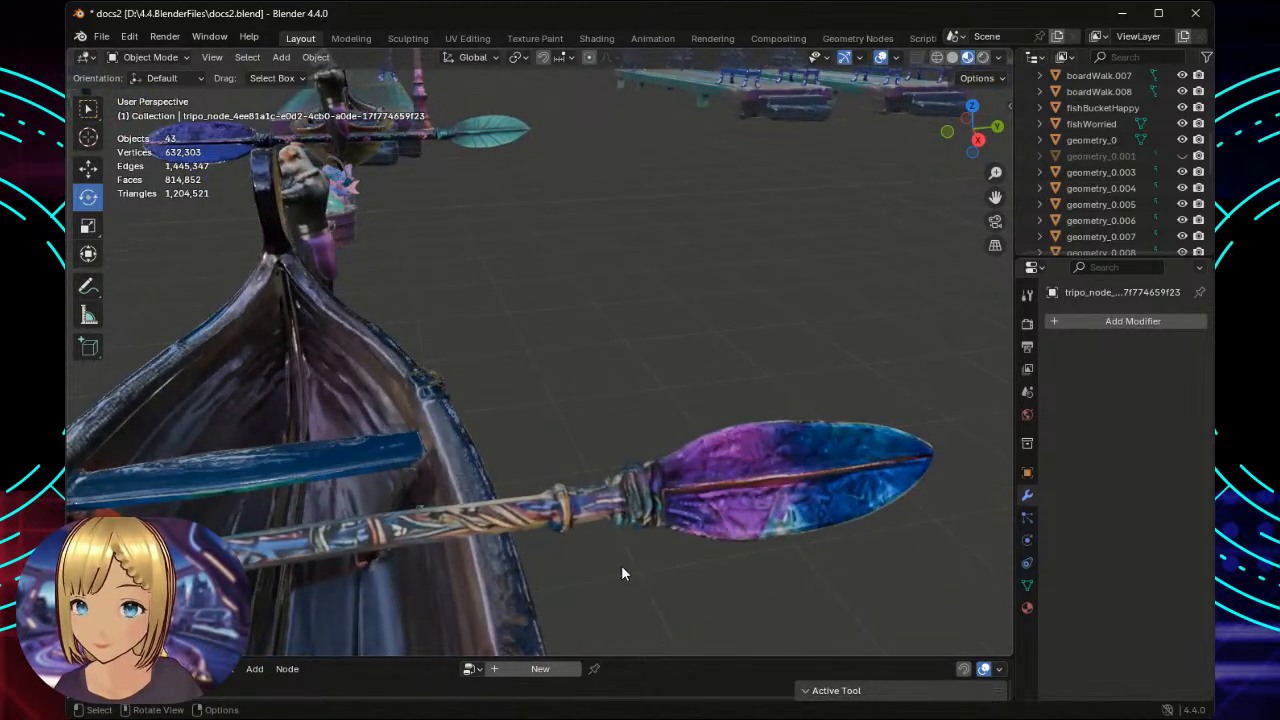
middle_drag(621, 565, 610, 512)
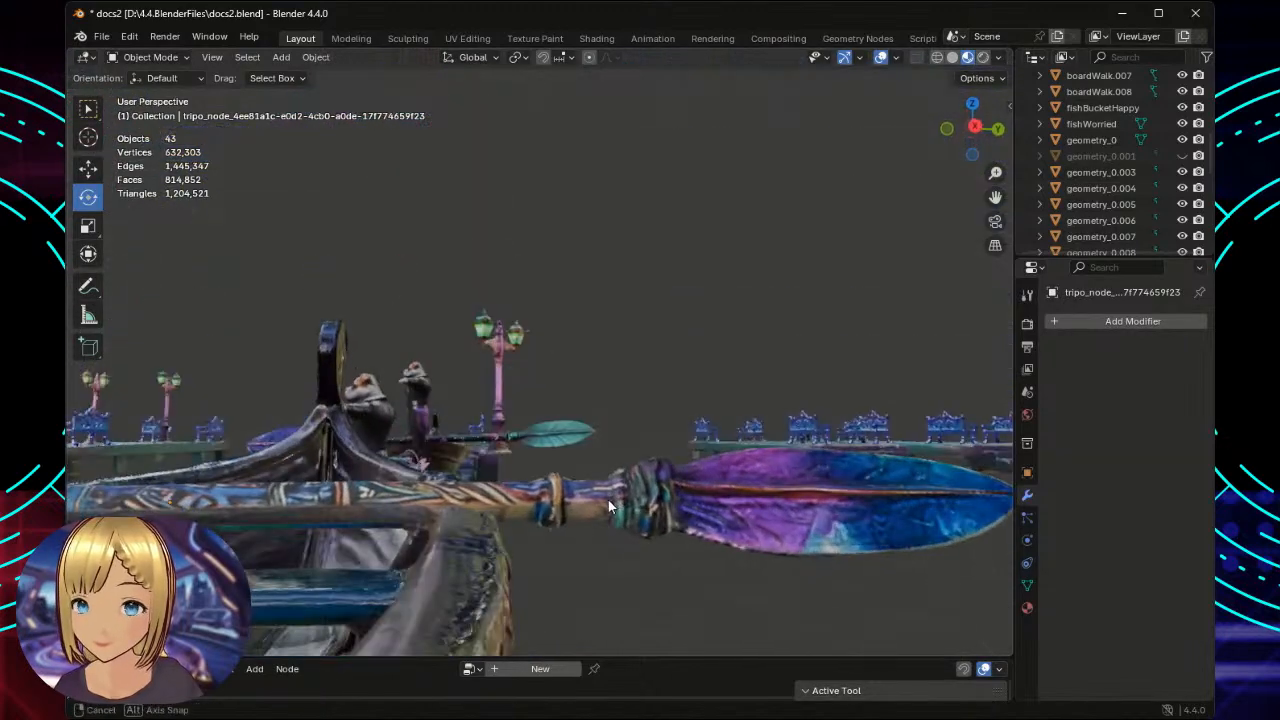
click(351, 500)
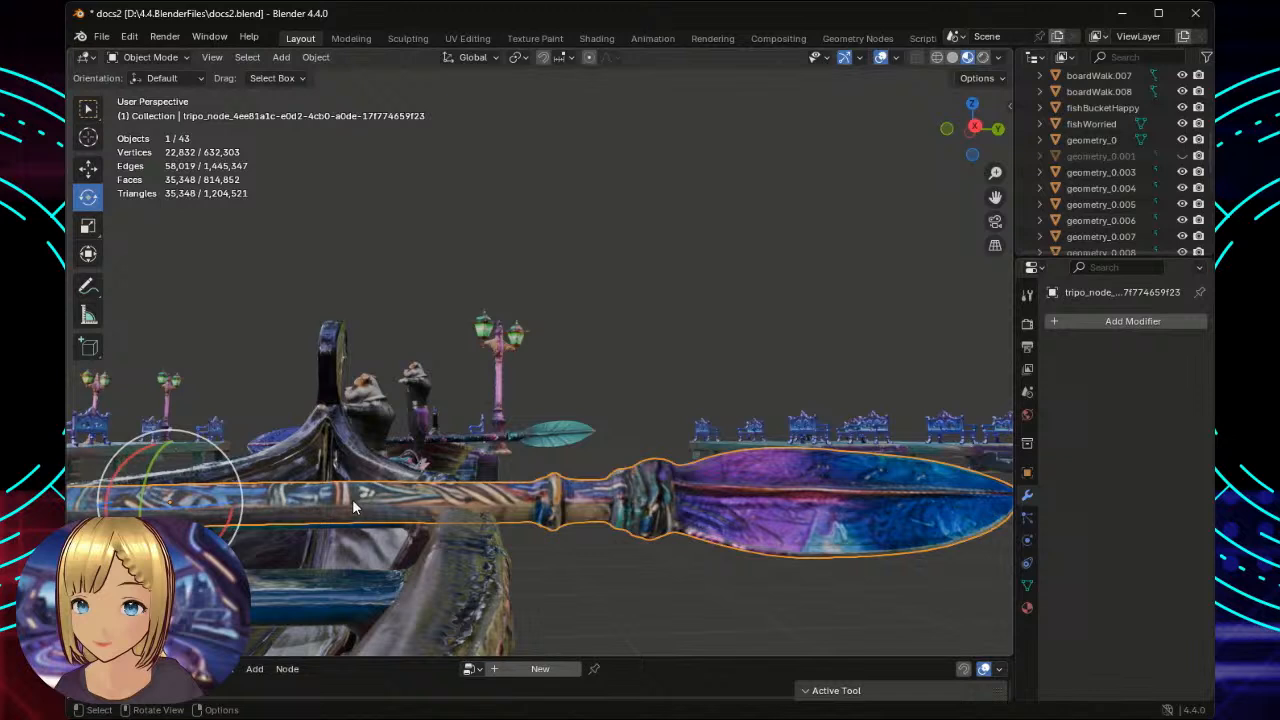
click(90, 171)
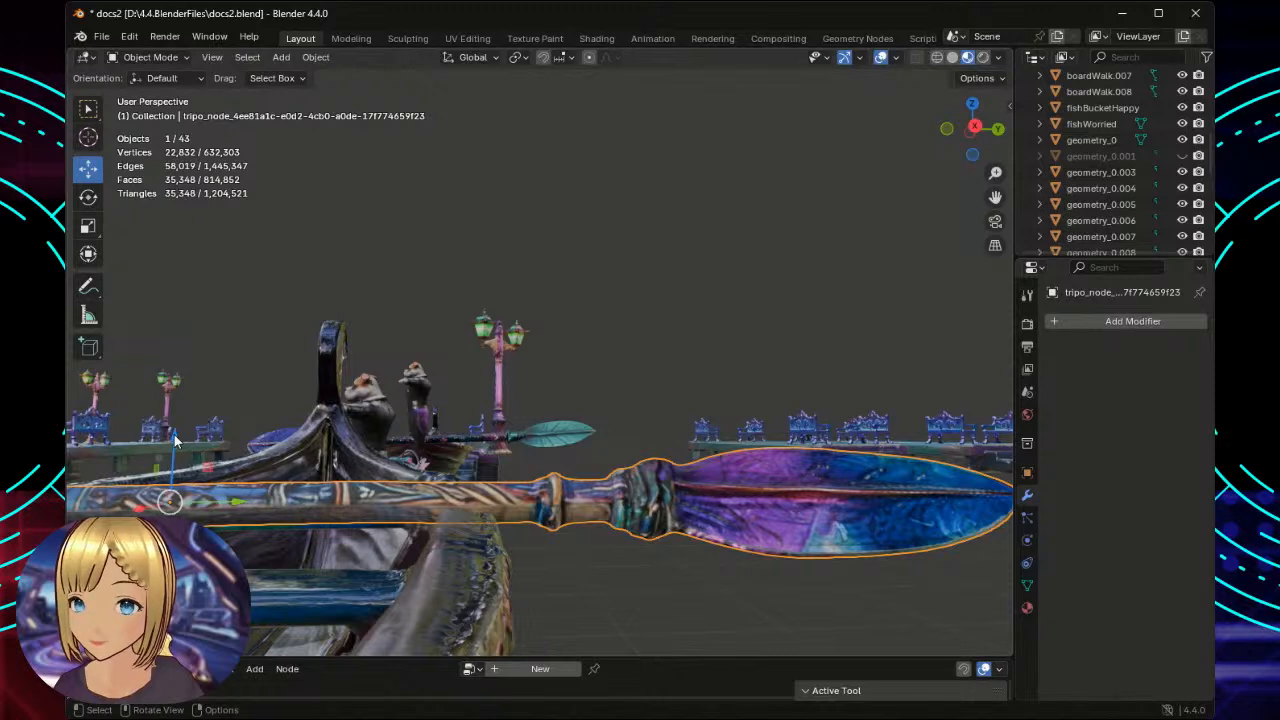
drag(174, 430, 176, 415)
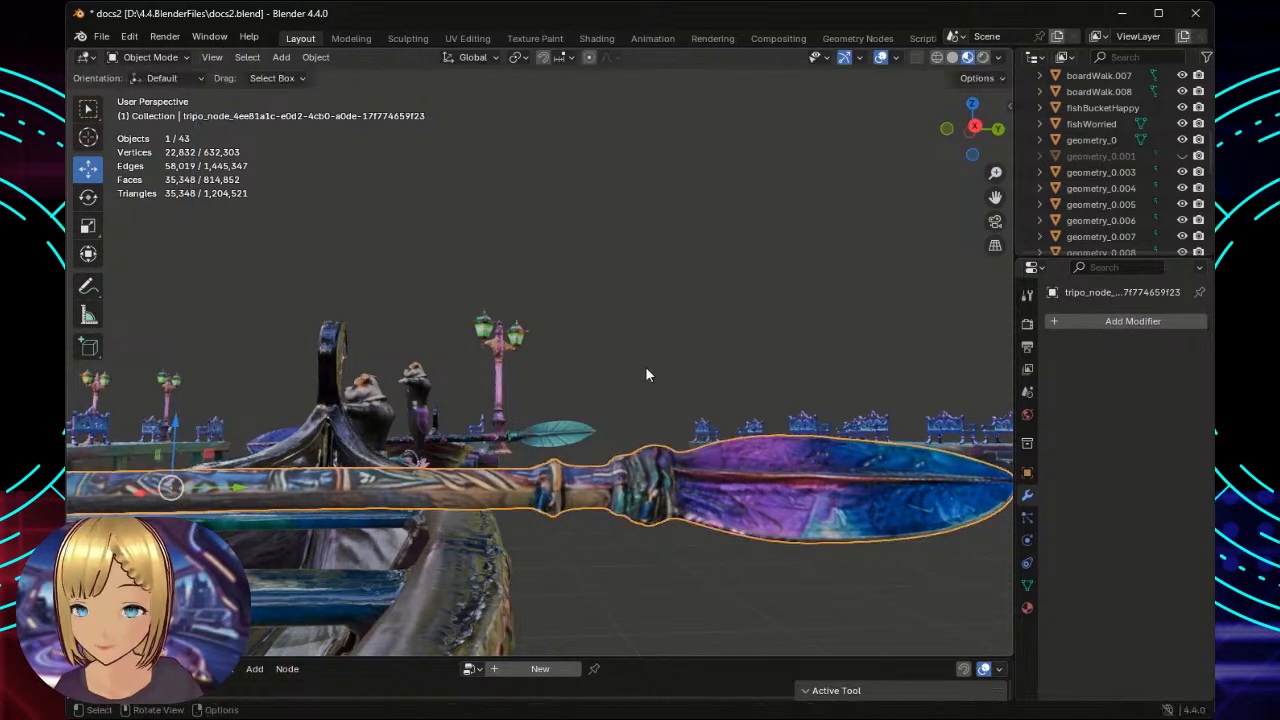
click(629, 343)
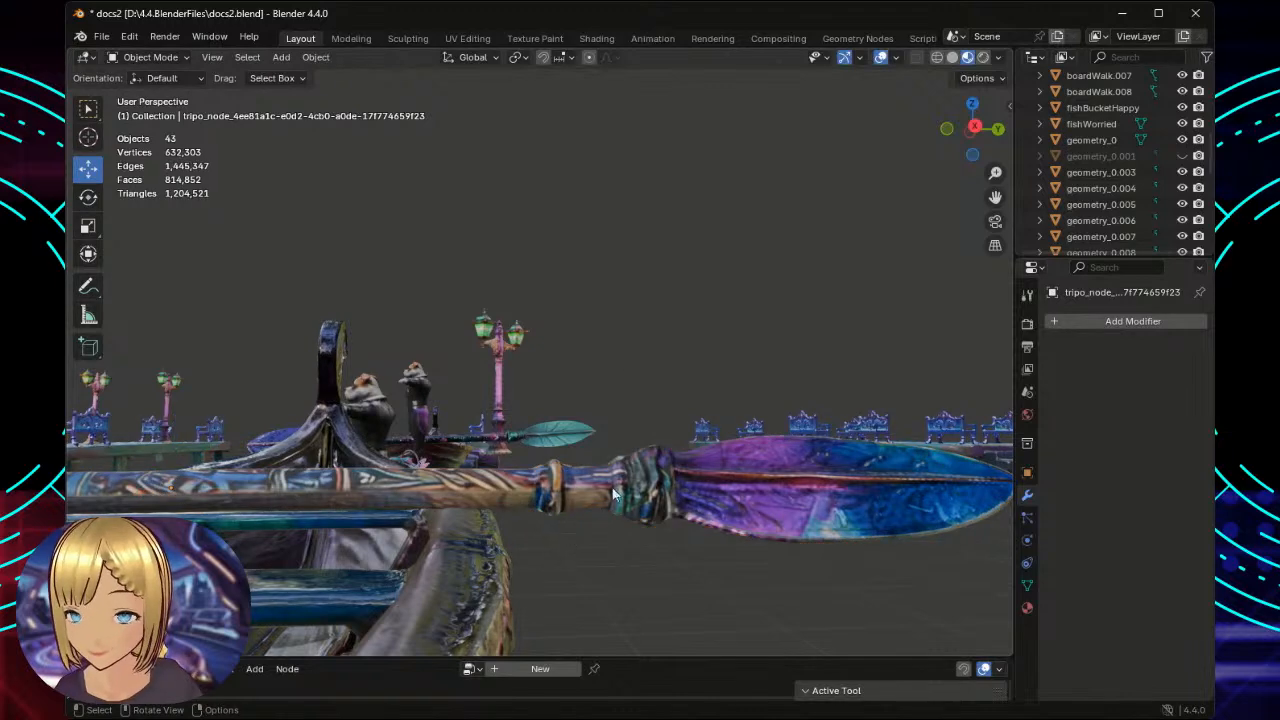
Move the avatar along the X axis to the middle of the boat, beside the oar, for a scale comparison.
middle_drag(603, 531, 500, 517)
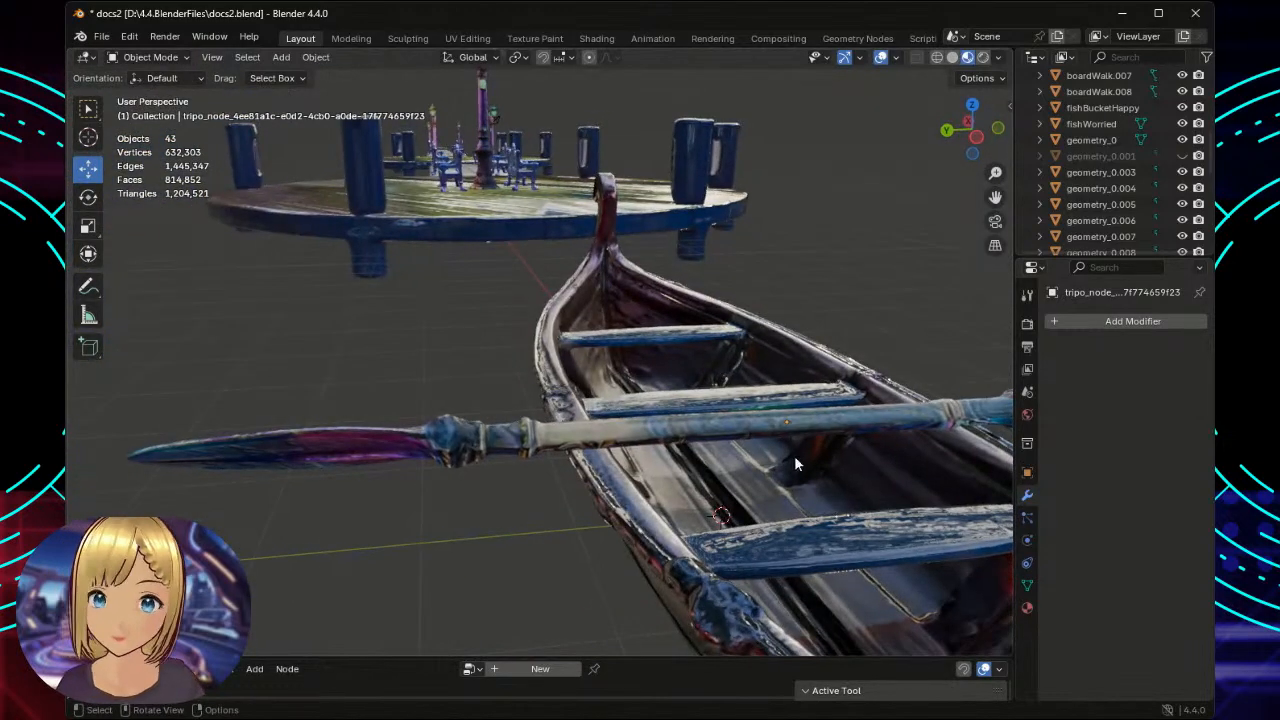
middle_drag(796, 455, 150, 480)
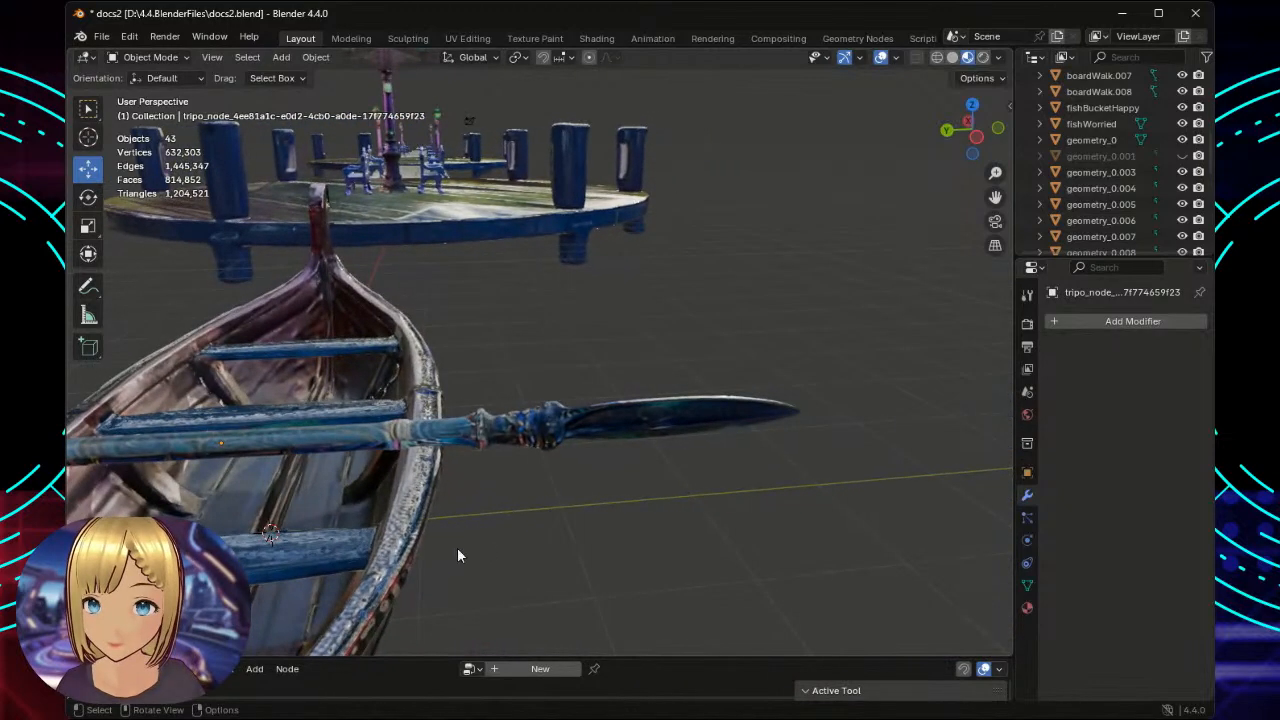
middle_drag(508, 539, 803, 522)
click(196, 365)
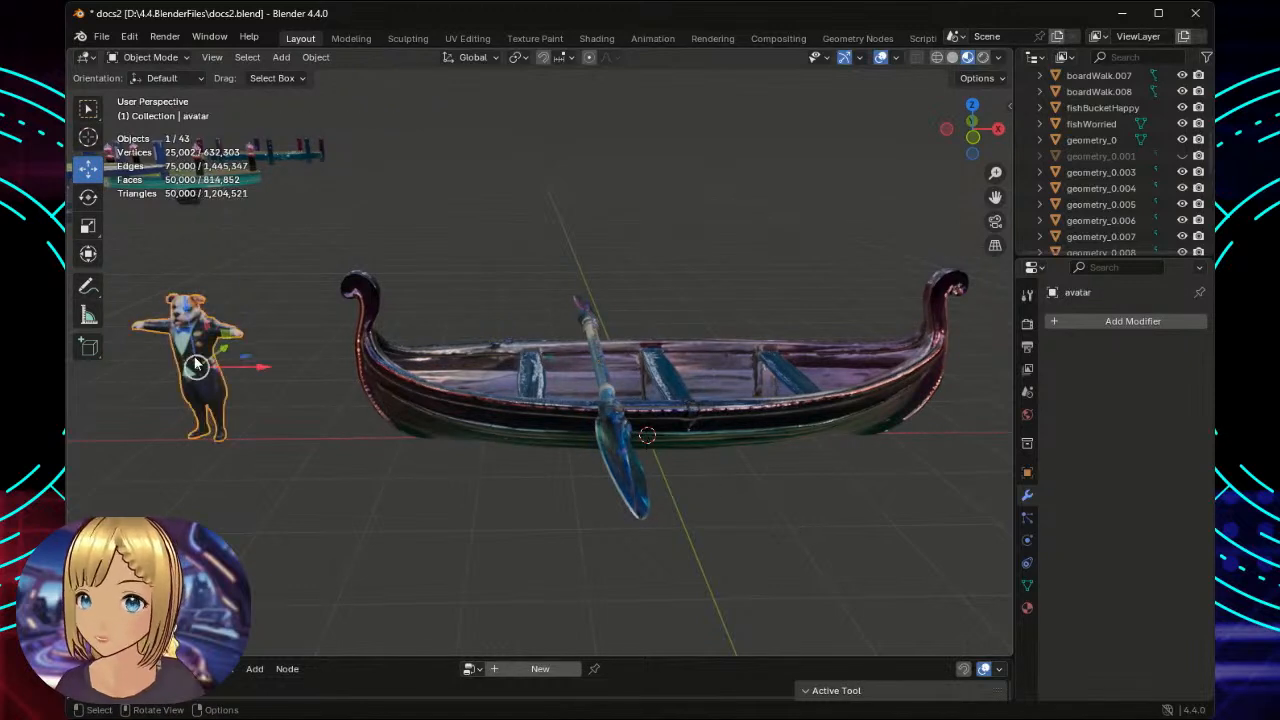
key(g)
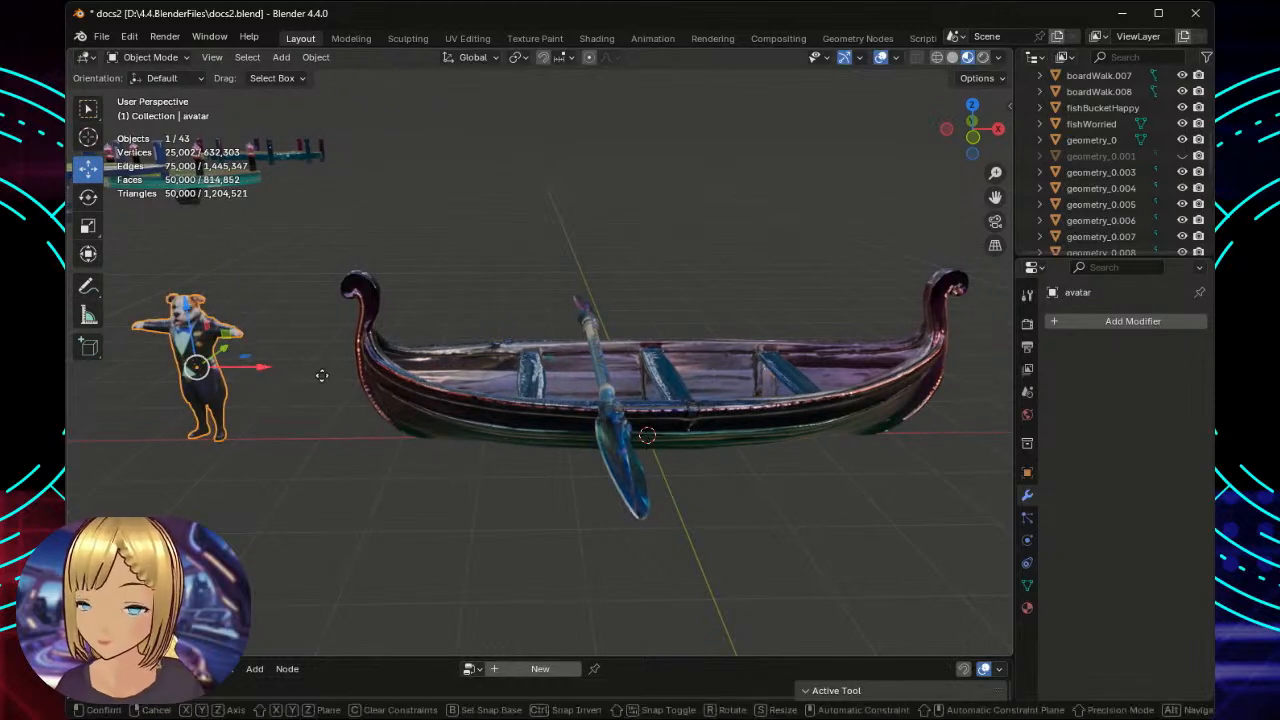
key(x)
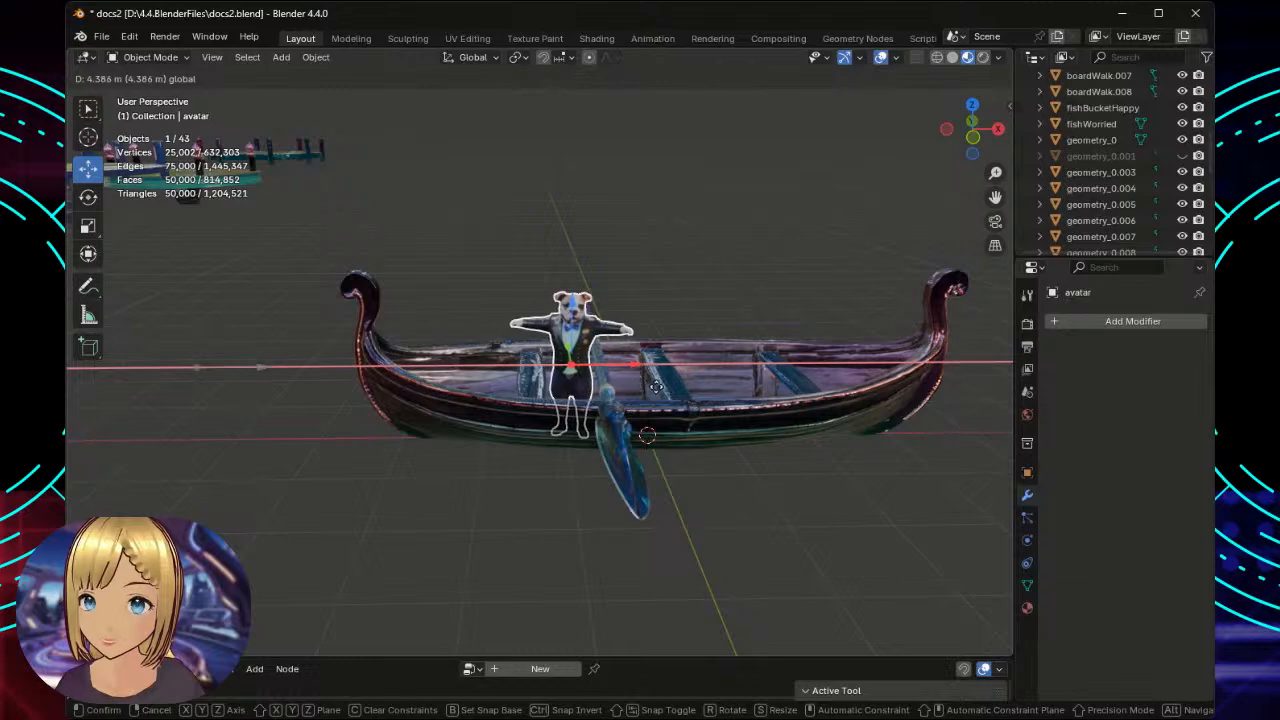
click(785, 450)
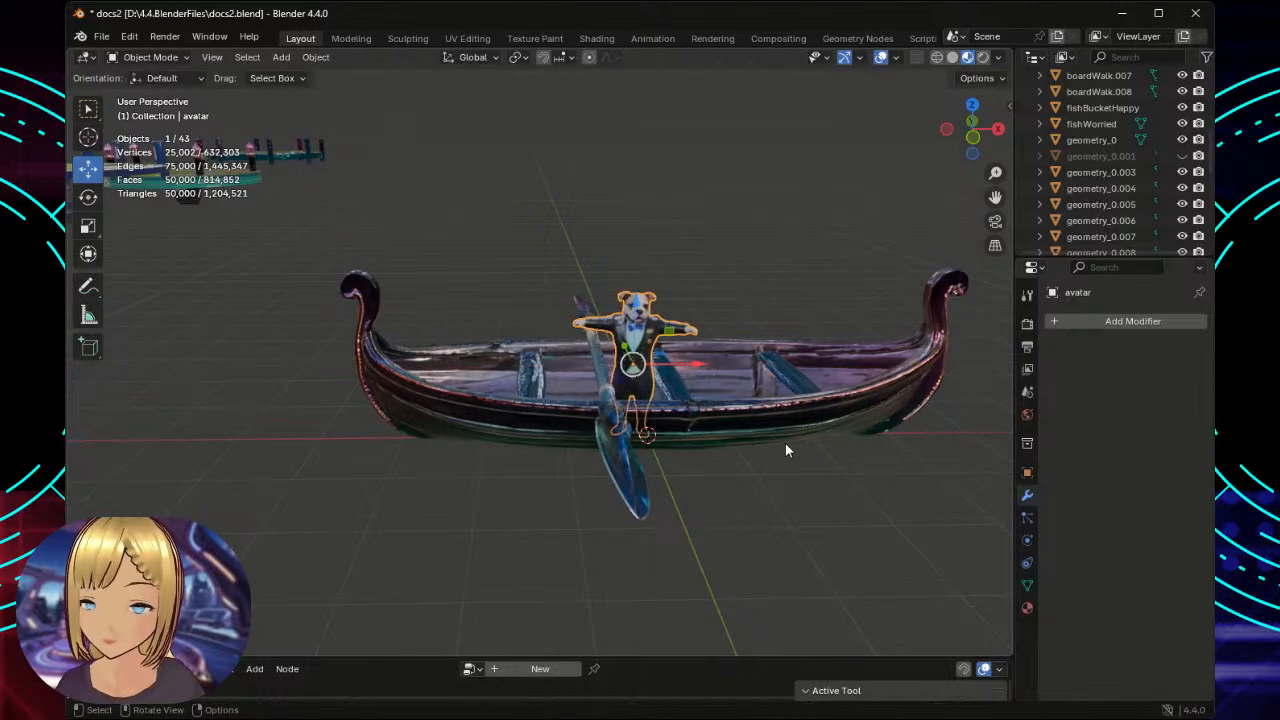
Compare the avatar's size with the oar and boat, then move it back along X beyond the end of the hull.
scroll(785, 448, up, 4)
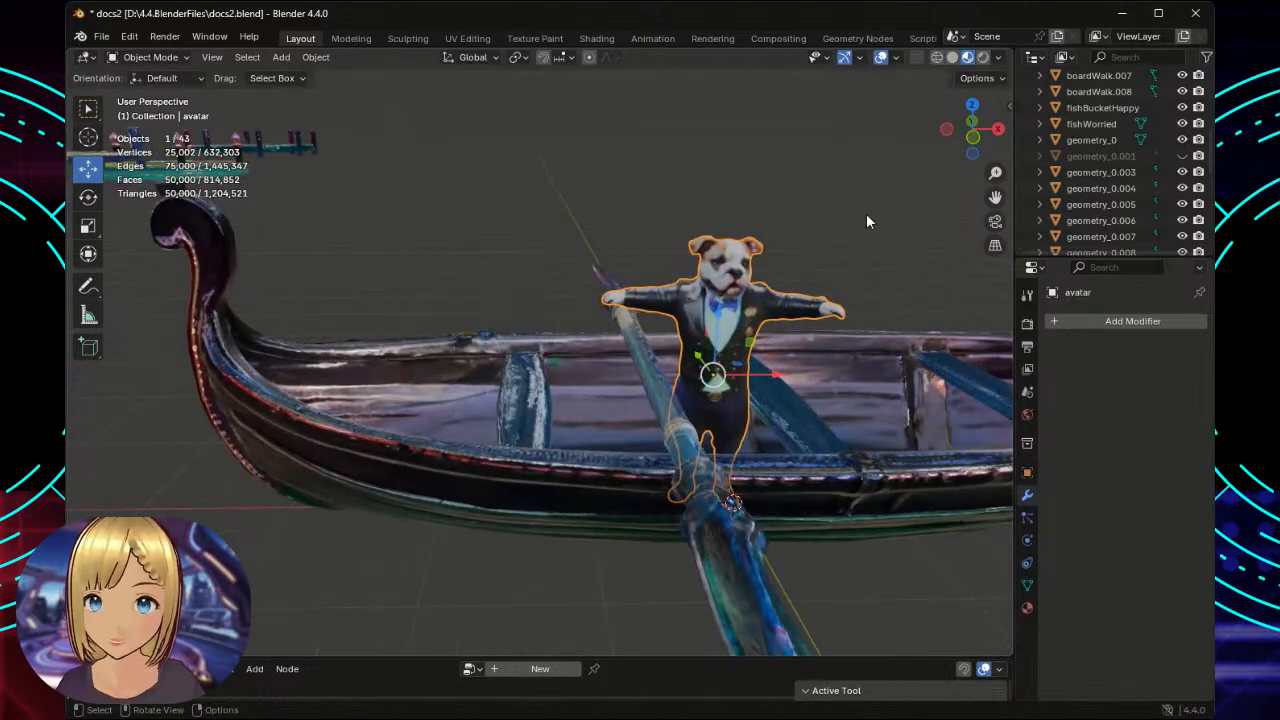
middle_drag(866, 215, 840, 226)
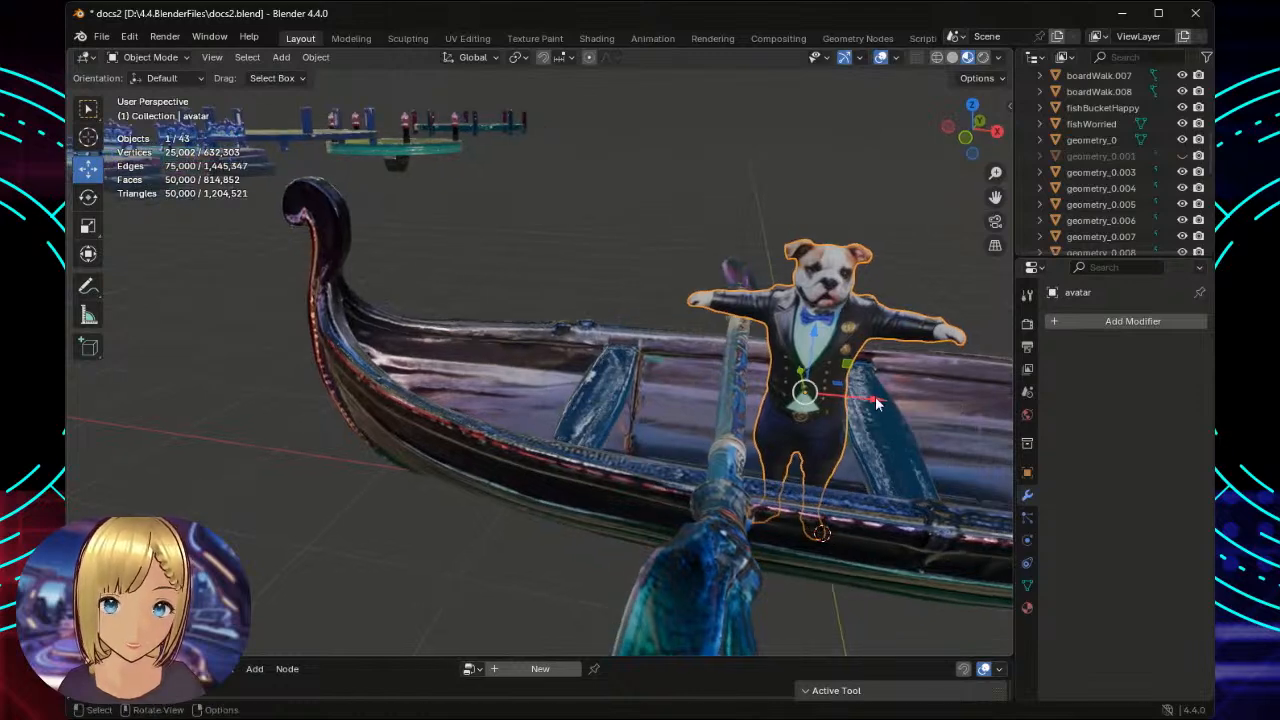
drag(878, 398, 874, 396)
scroll(839, 311, down, 3)
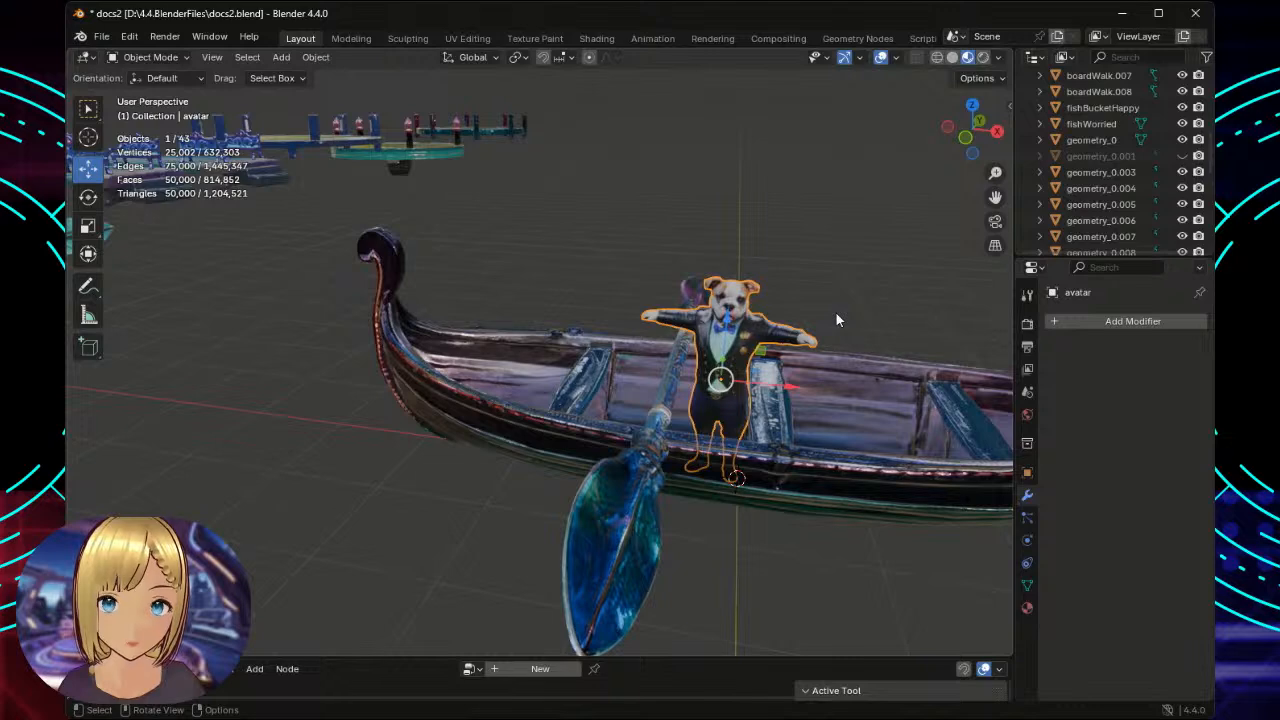
scroll(835, 305, down, 4)
scroll(836, 304, up, 5)
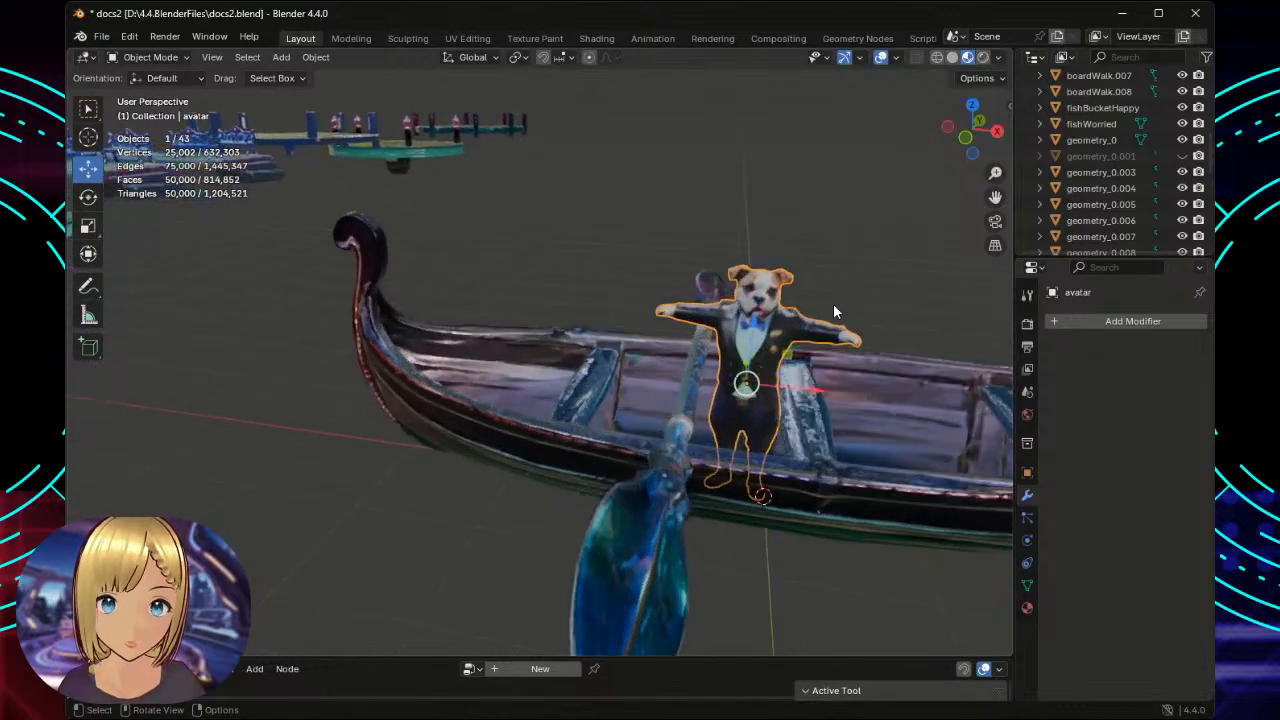
scroll(639, 307, down, 5)
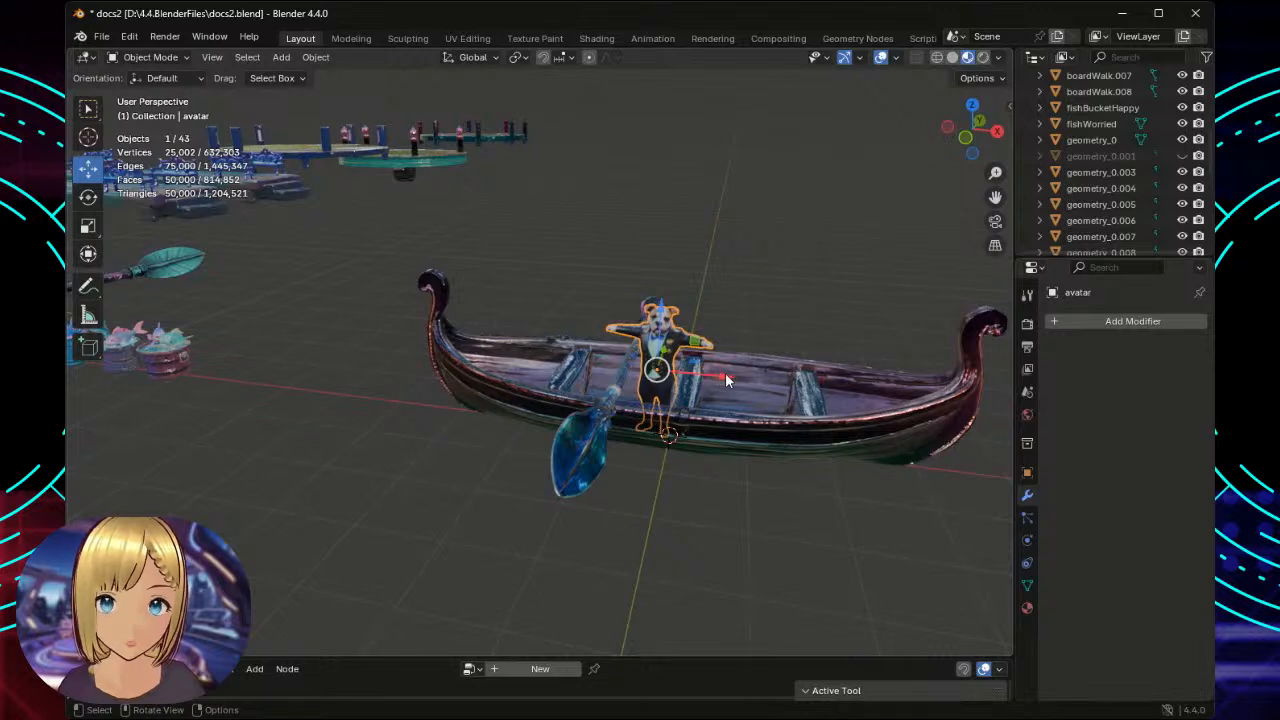
drag(723, 376, 316, 408)
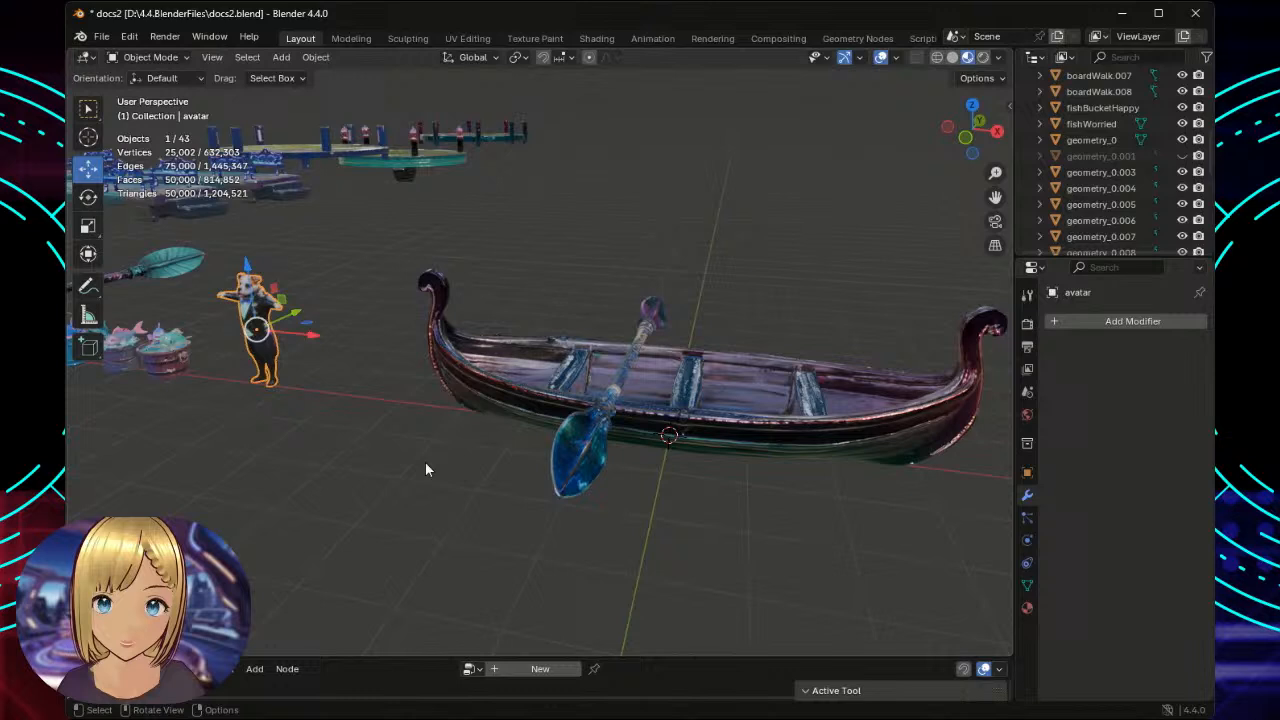
Shift the pink-and-blue oar along X over the end bench nearest the avatar, deselect it and check its placement from several angles.
click(576, 445)
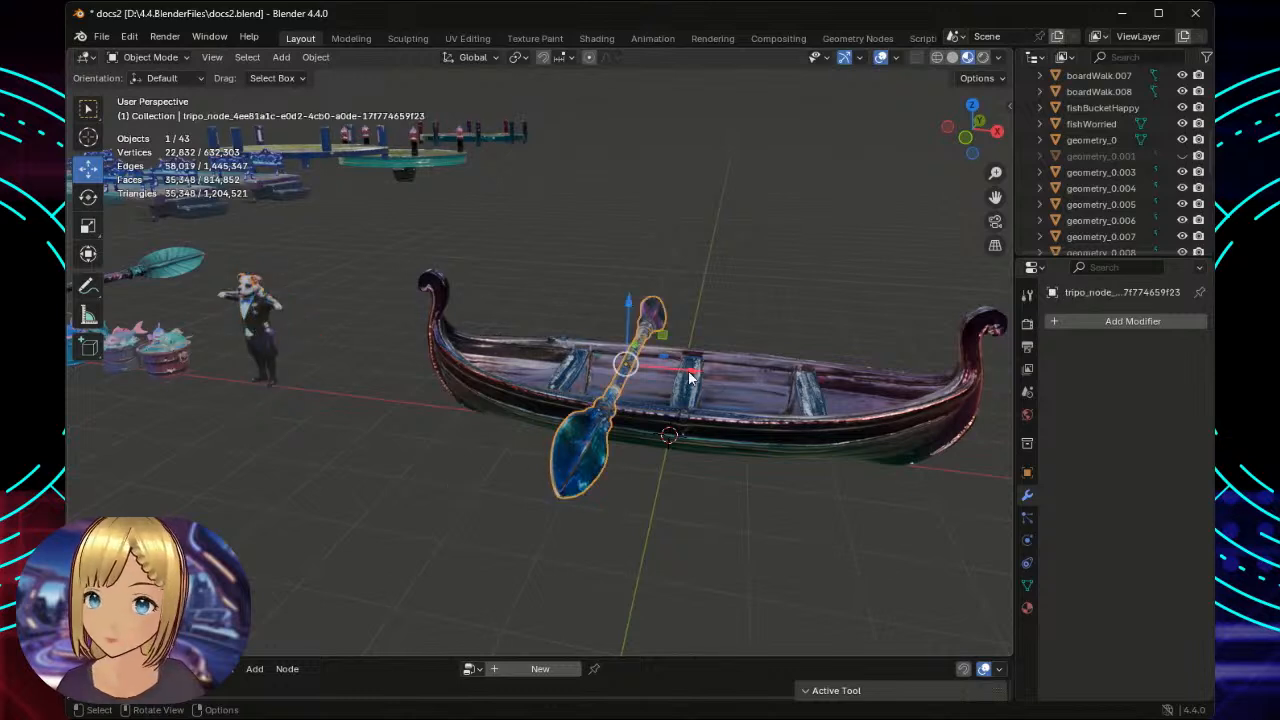
drag(693, 375, 629, 382)
scroll(629, 382, up, 5)
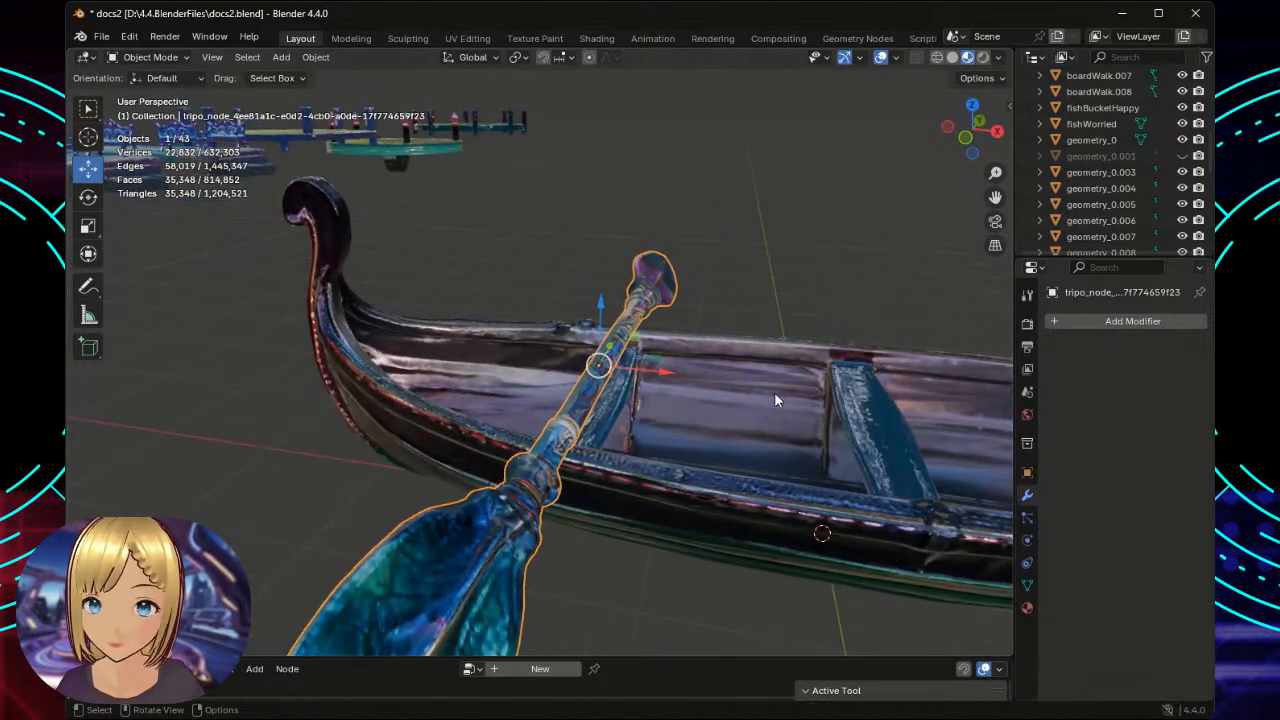
middle_drag(795, 250, 980, 250)
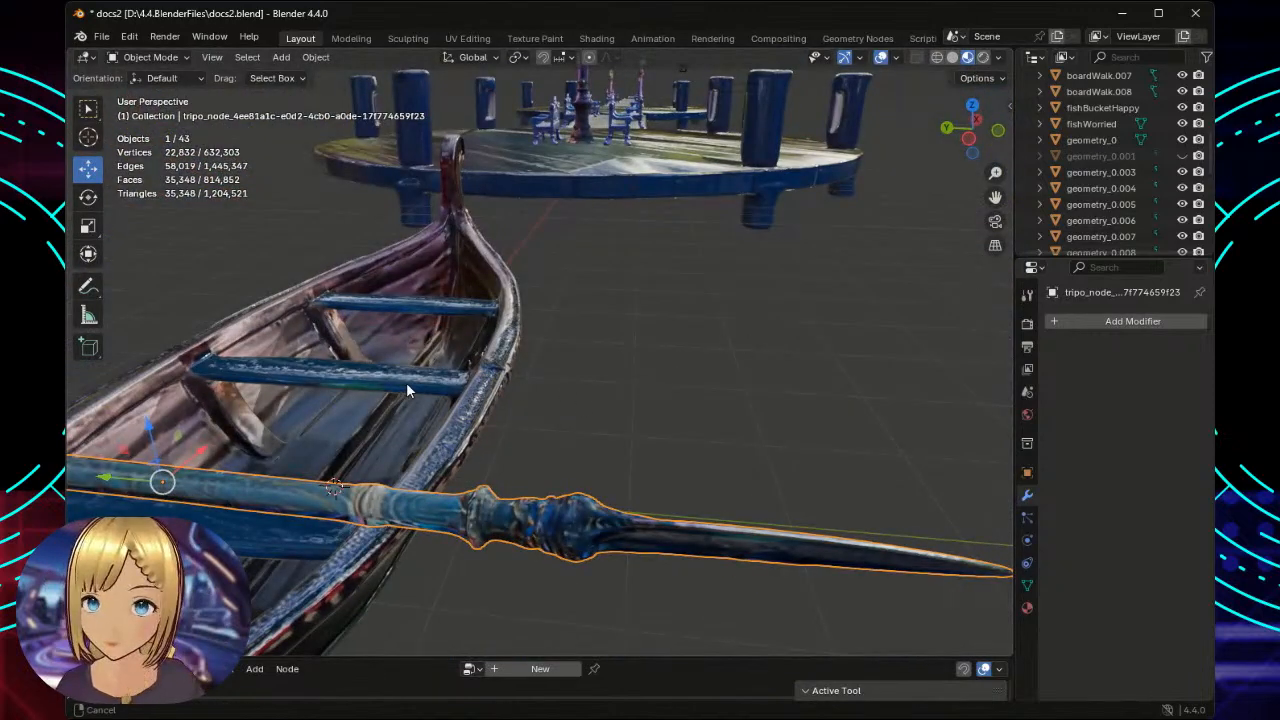
middle_drag(406, 382, 727, 340)
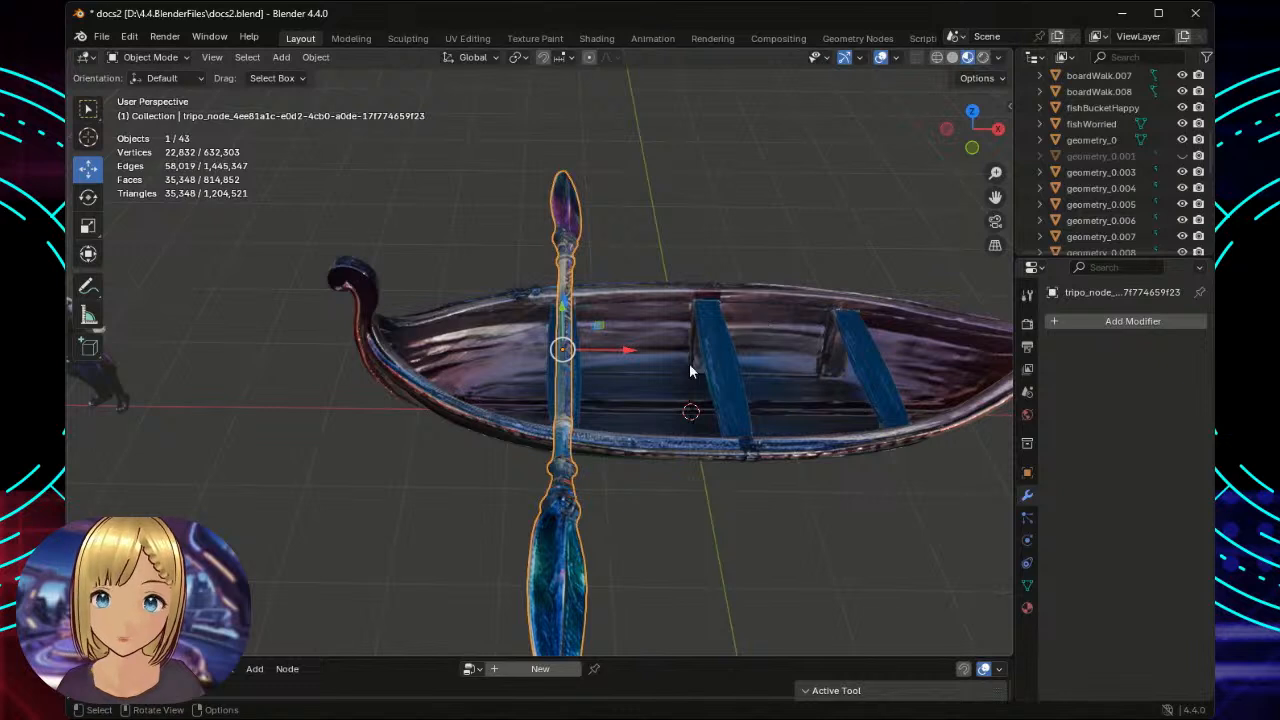
scroll(777, 489, down, 1)
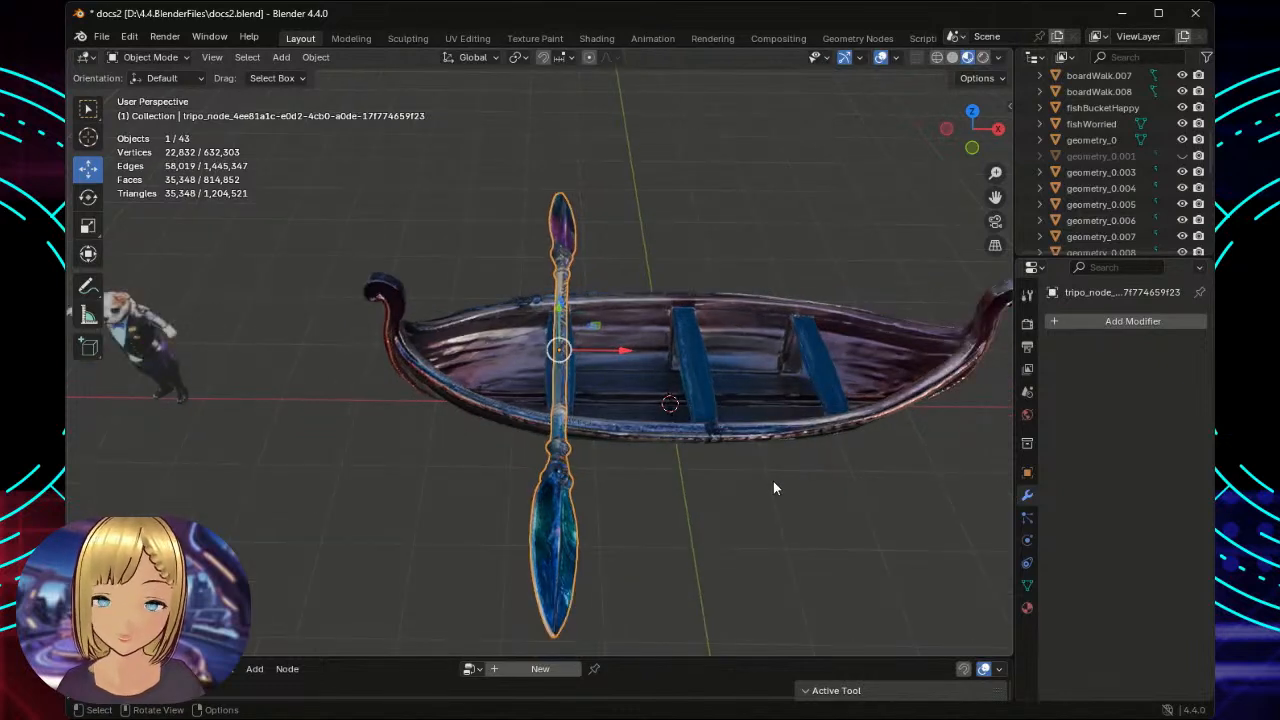
click(762, 483)
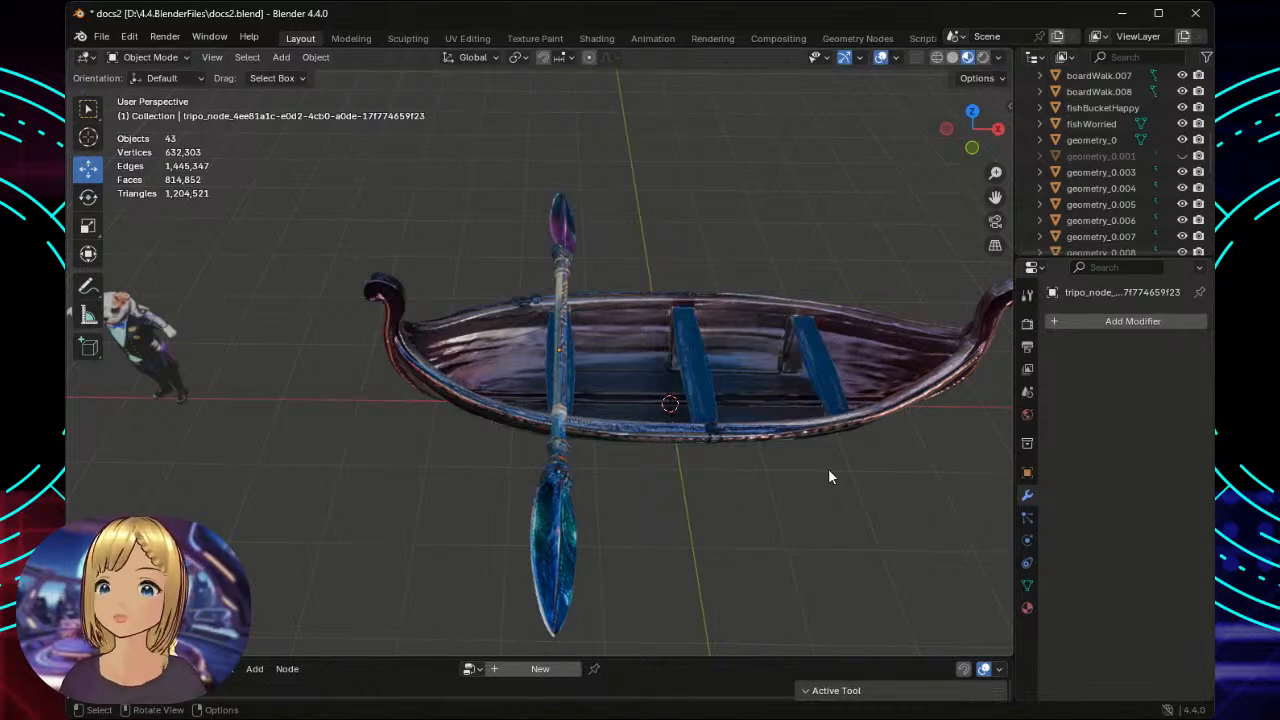
middle_drag(828, 477, 596, 411)
scroll(566, 384, up, 5)
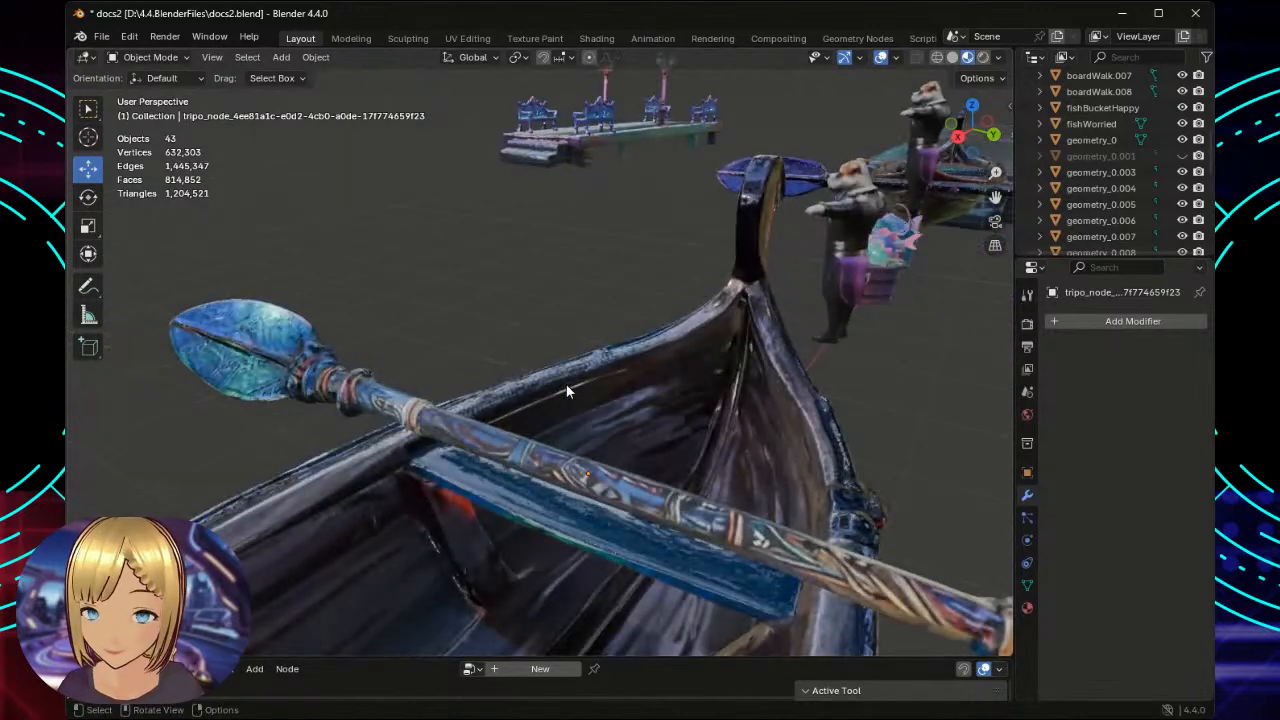
scroll(566, 390, down, 5)
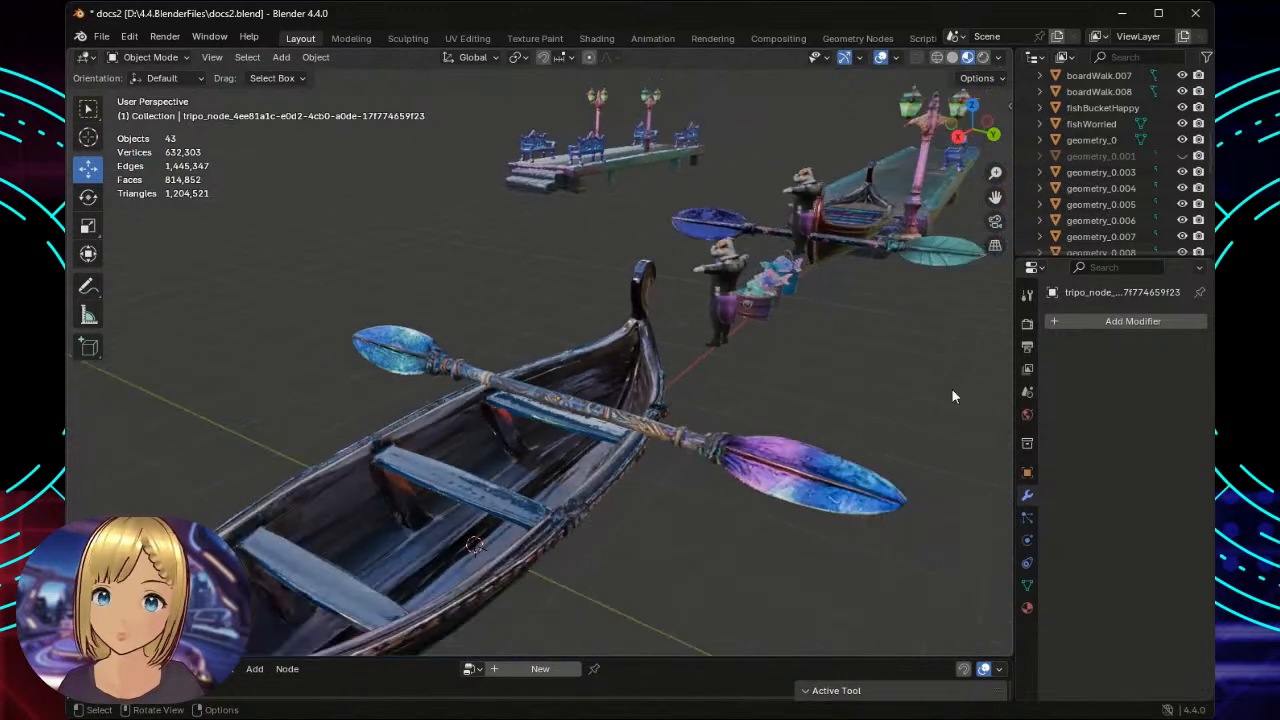
middle_drag(898, 374, 863, 388)
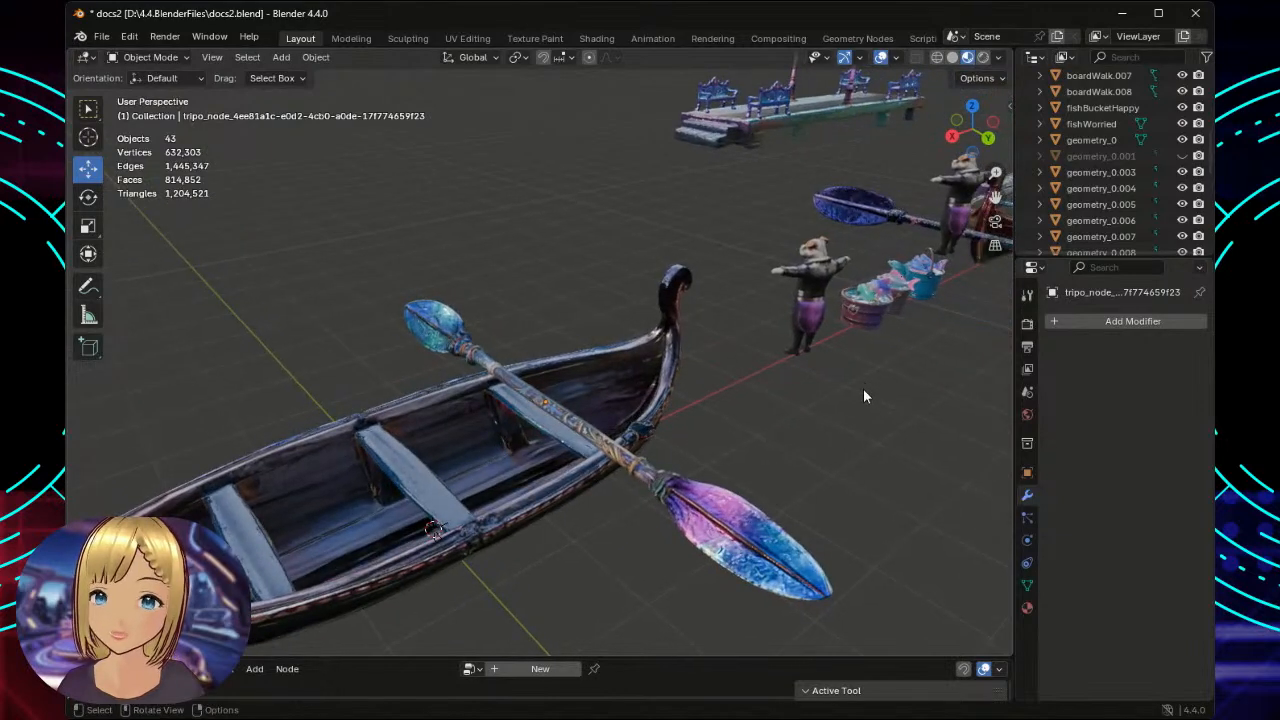
Switch from the Move tool to the Select Box tool, leave the oar deselected and save the file.
click(727, 538)
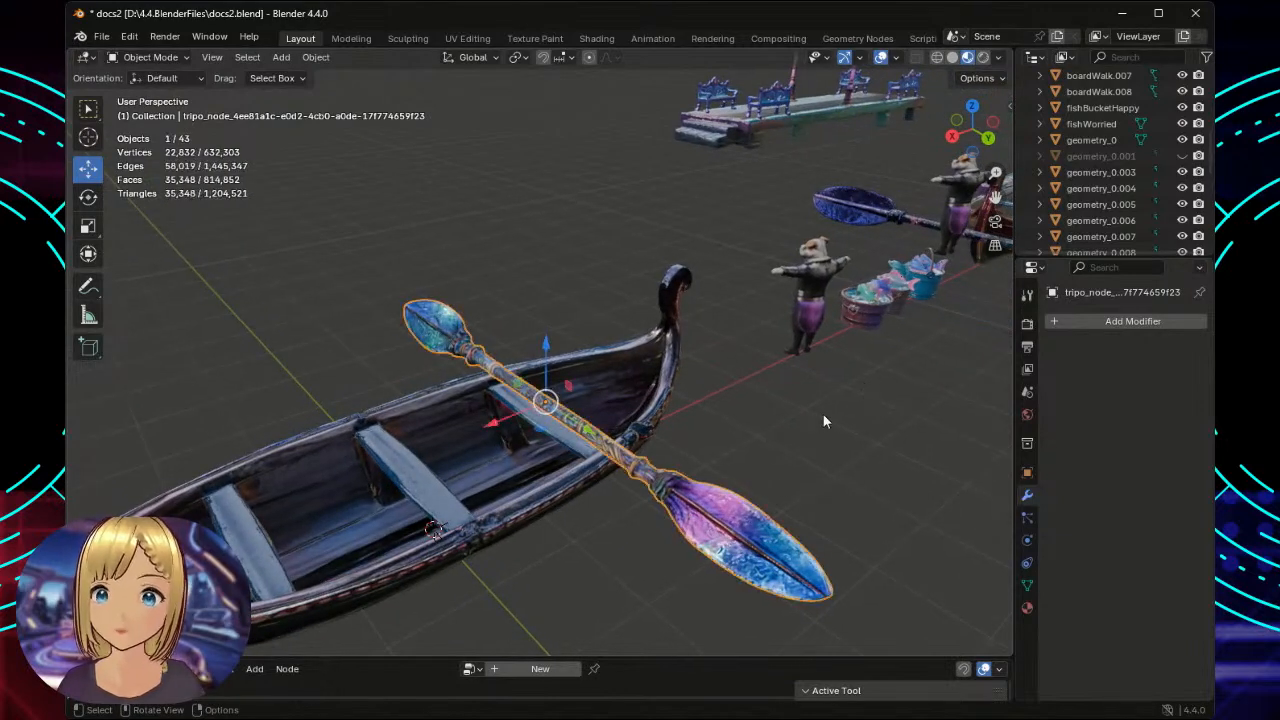
click(86, 111)
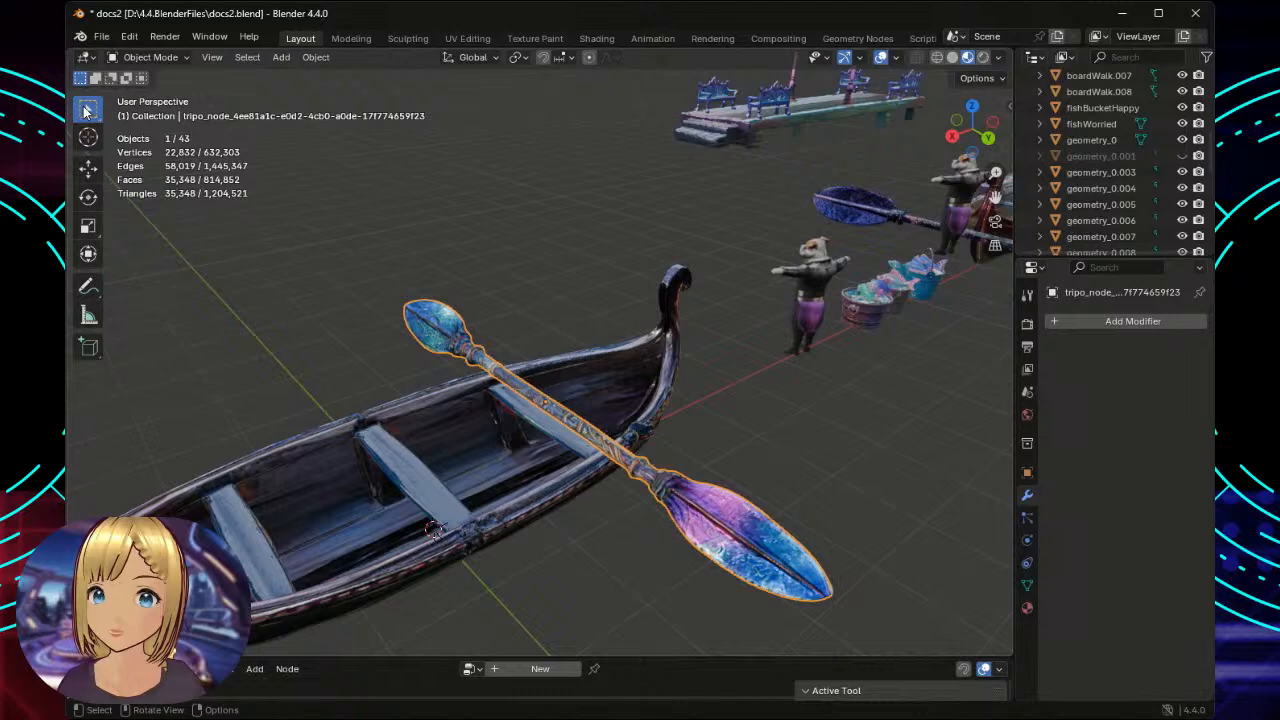
click(555, 257)
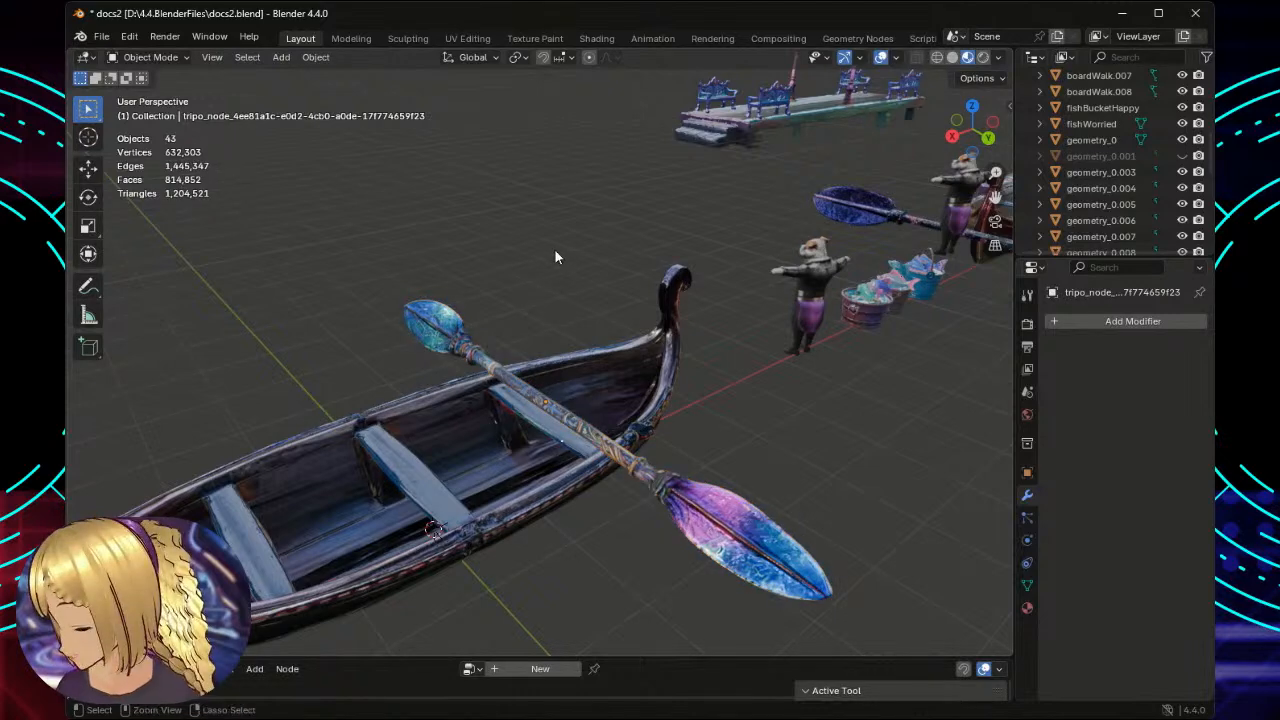
key(ctrl+s)
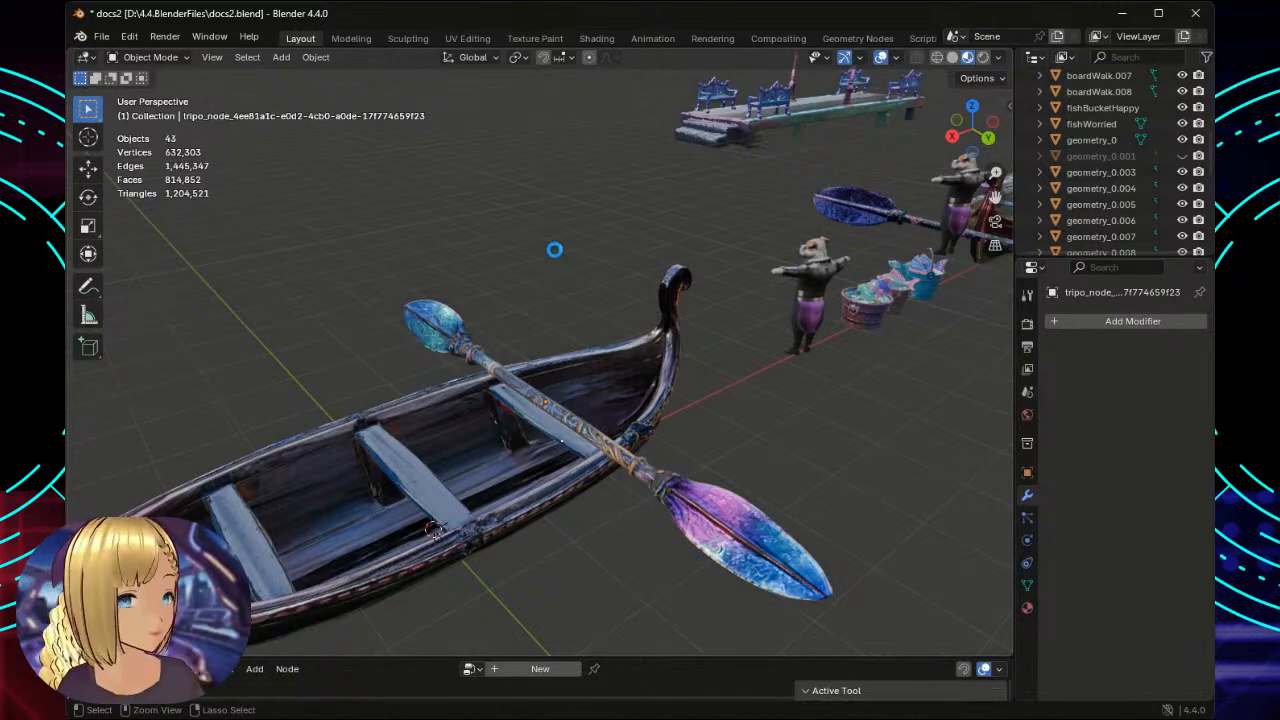
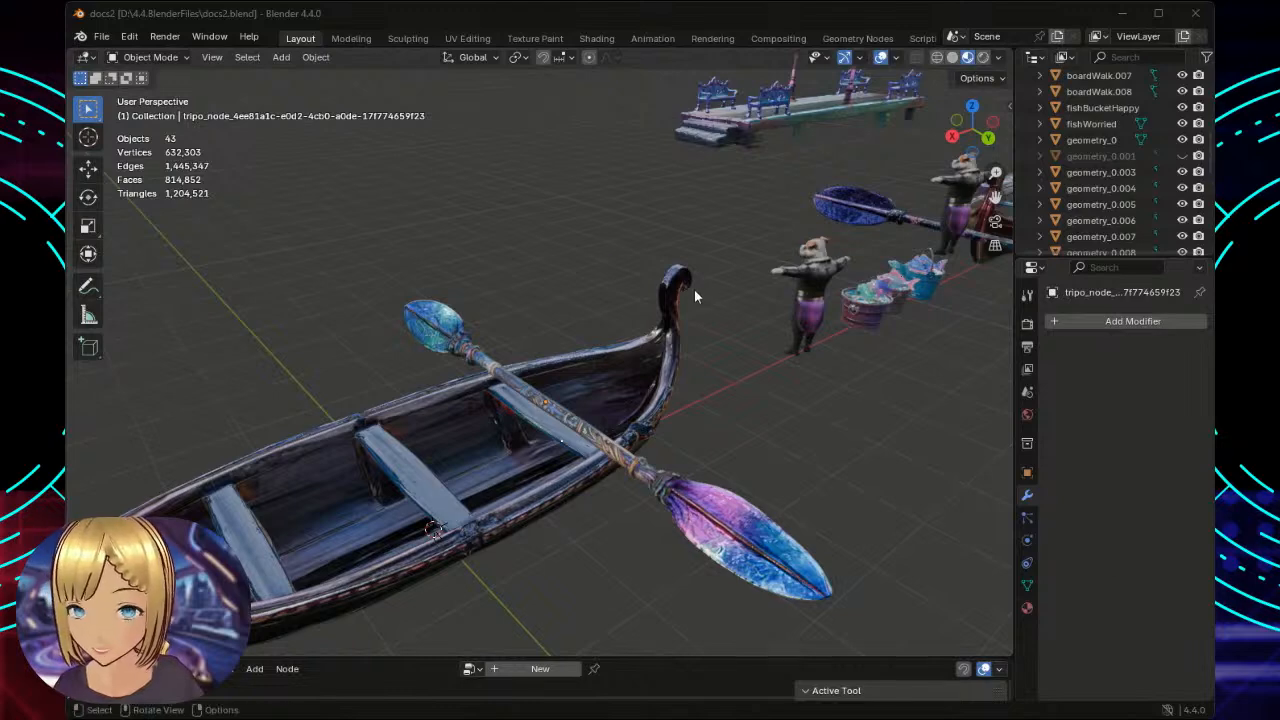
Apply Shade Smooth to the pink-and-blue oar lying across the boat.
scroll(551, 321, down, 2)
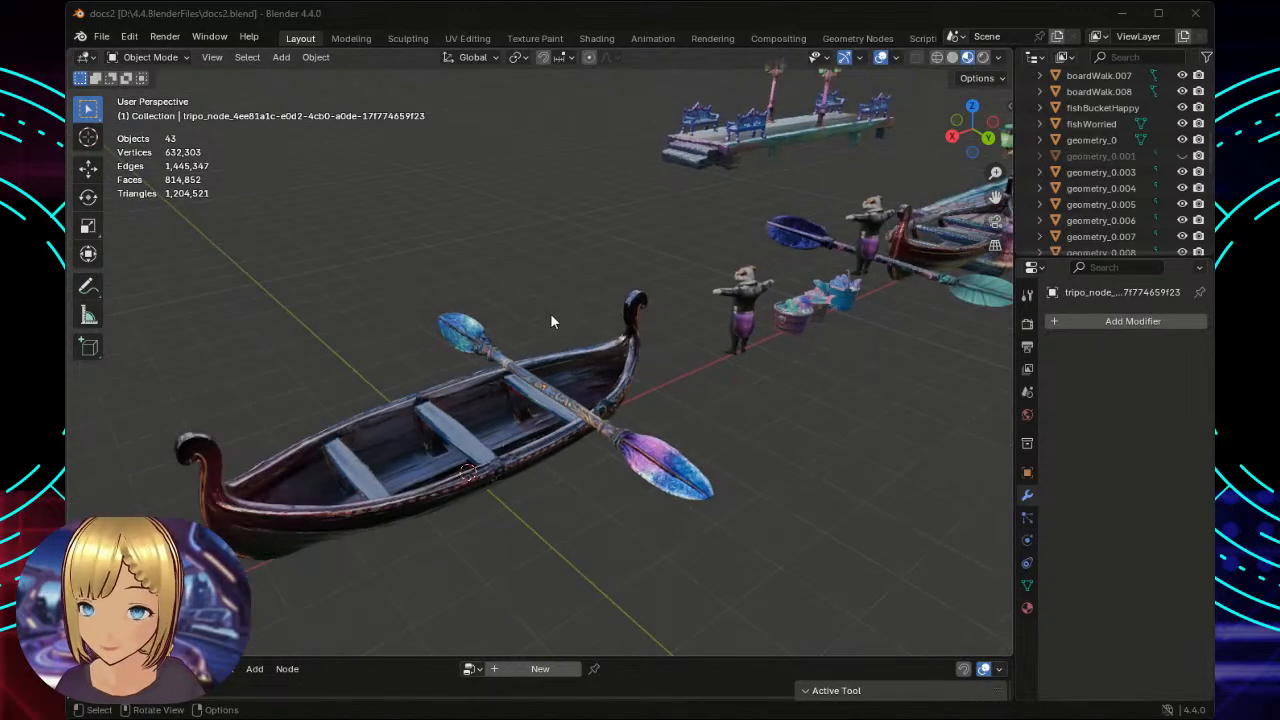
mouse_move(635, 563)
middle_down()
mouse_move(612, 562)
mouse_move(648, 552)
middle_up()
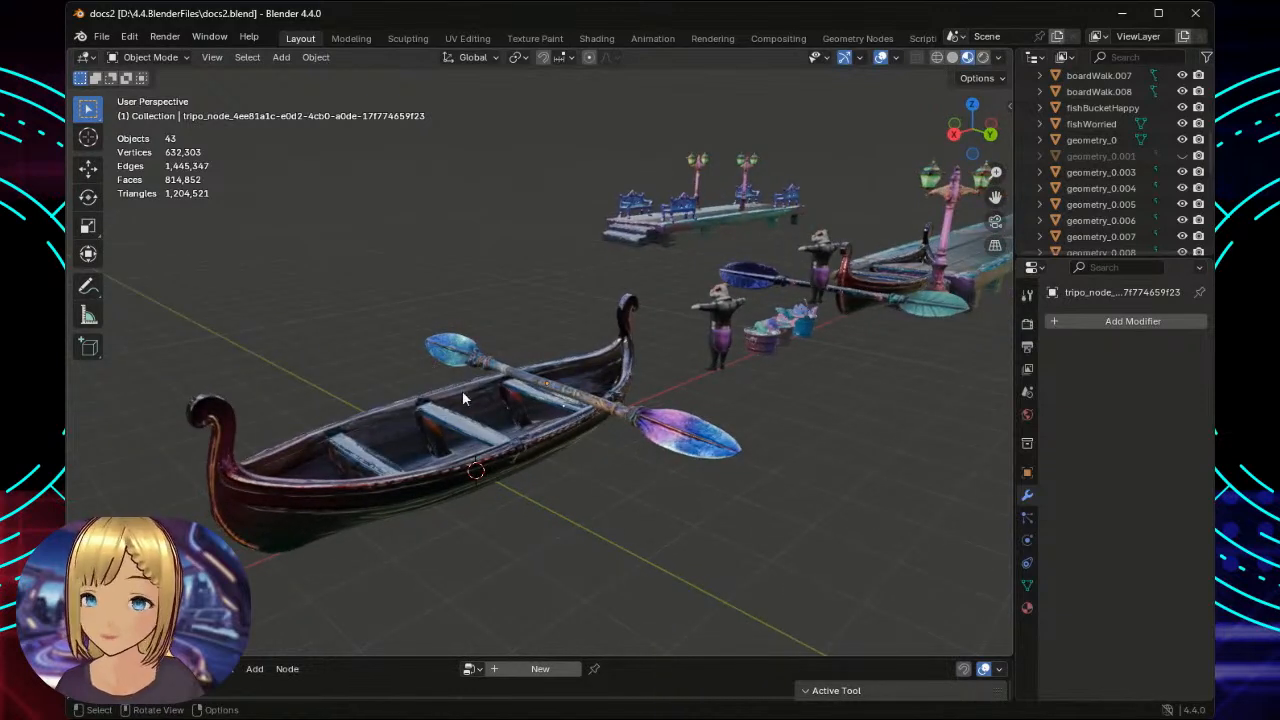
scroll(583, 497, up, 3)
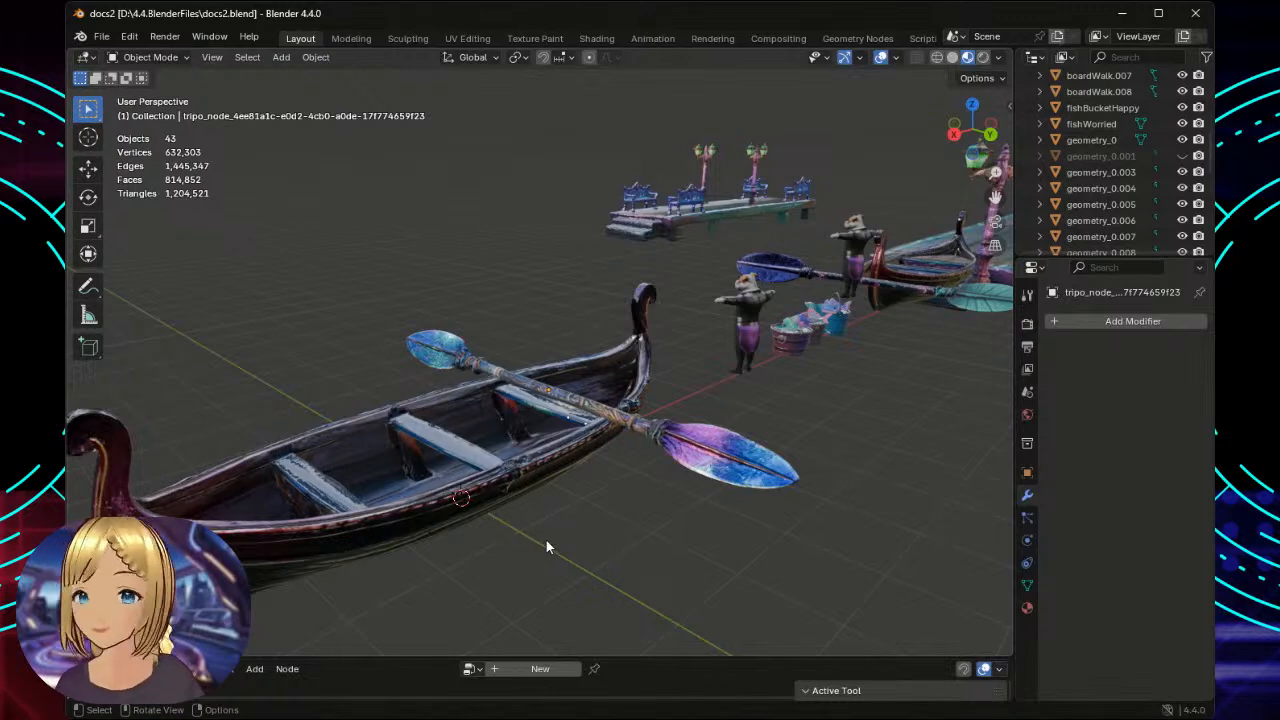
middle_drag(548, 540, 572, 488)
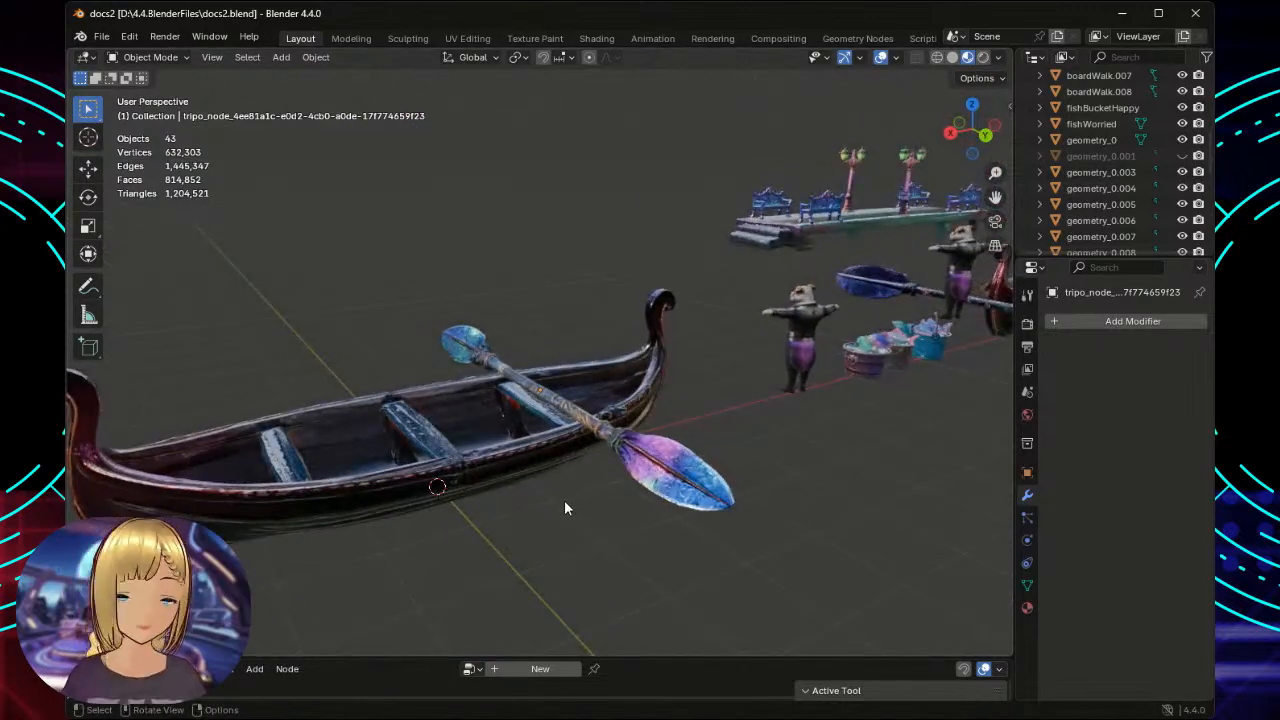
click(675, 468)
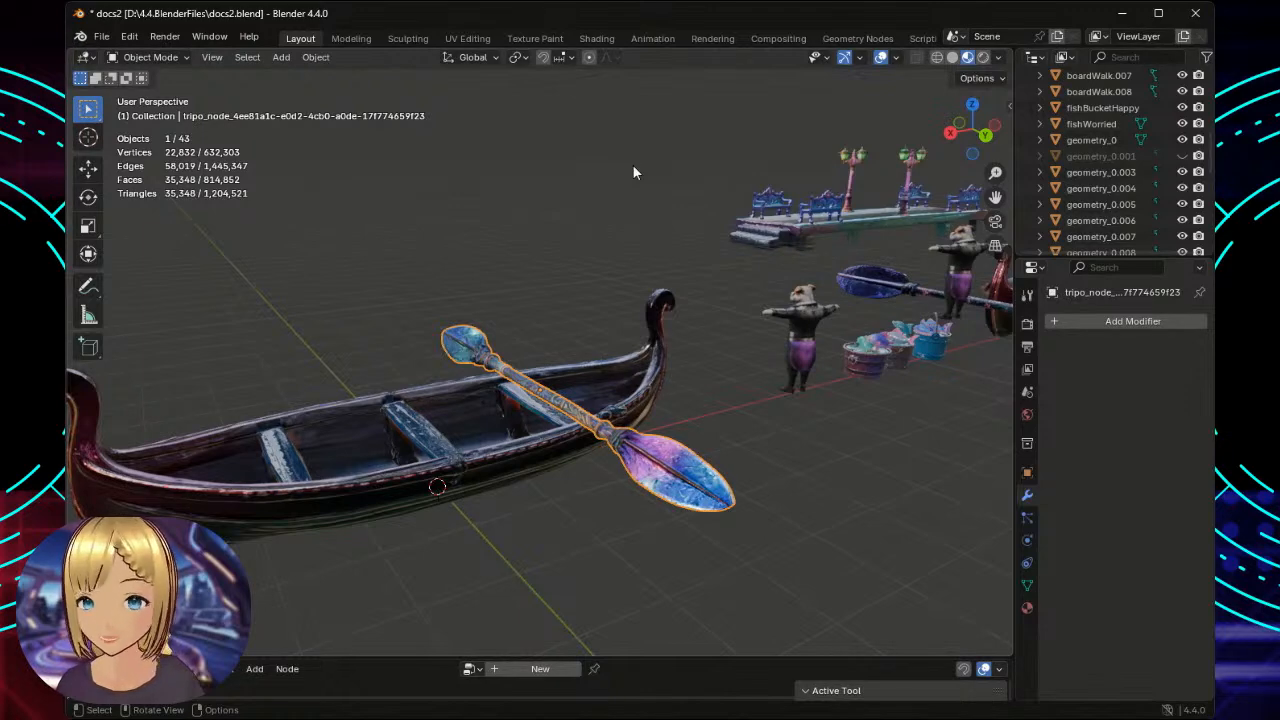
scroll(645, 298, up, 2)
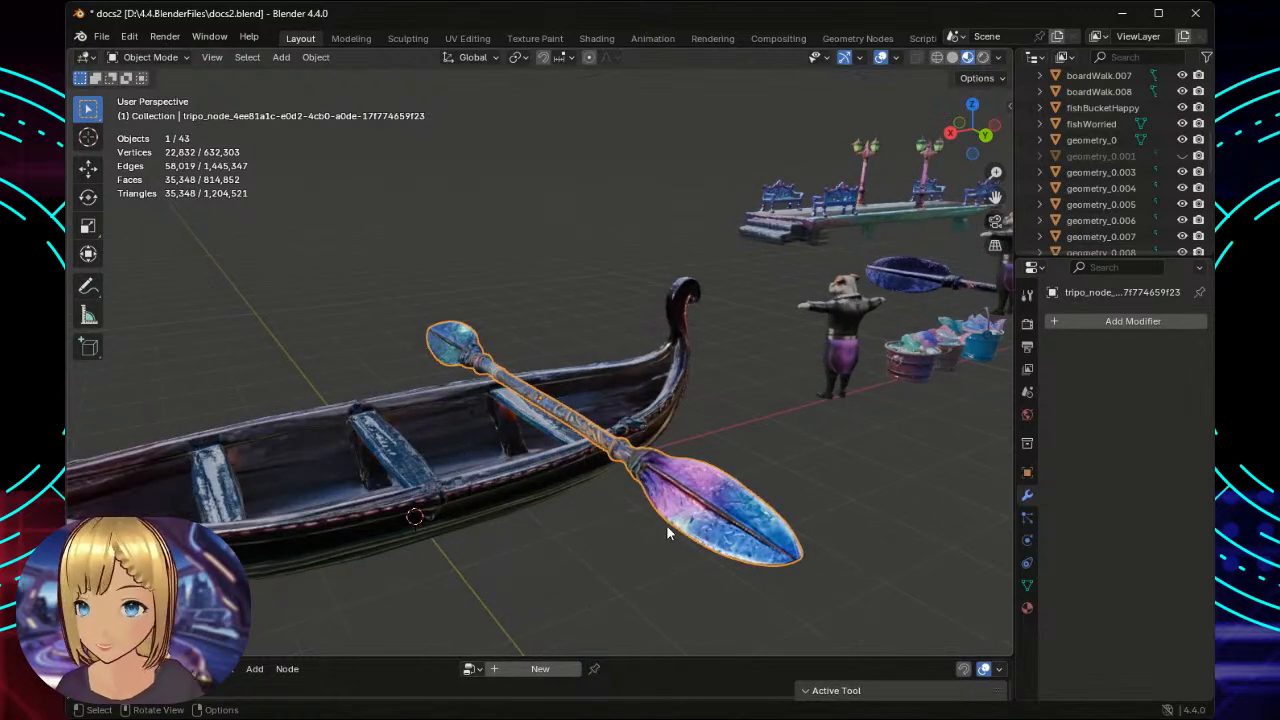
scroll(698, 478, up, 2)
scroll(698, 478, down, 2)
scroll(700, 480, up, 1)
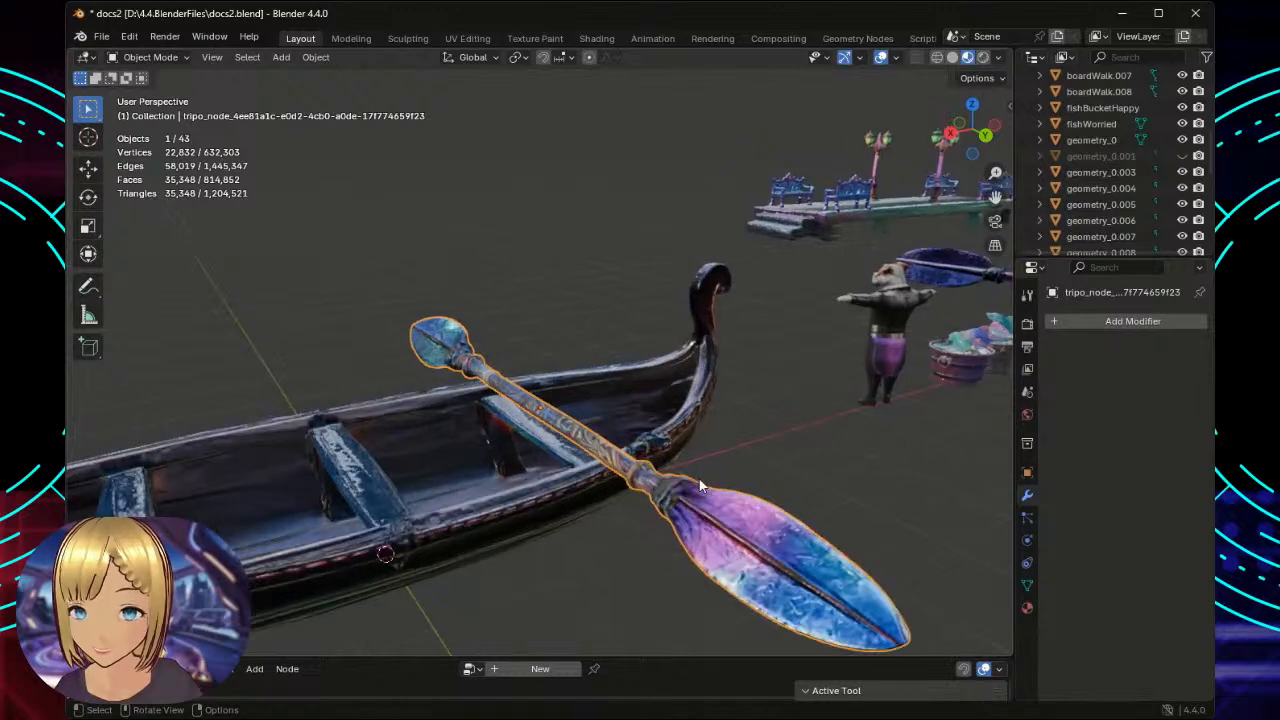
right_click(723, 529)
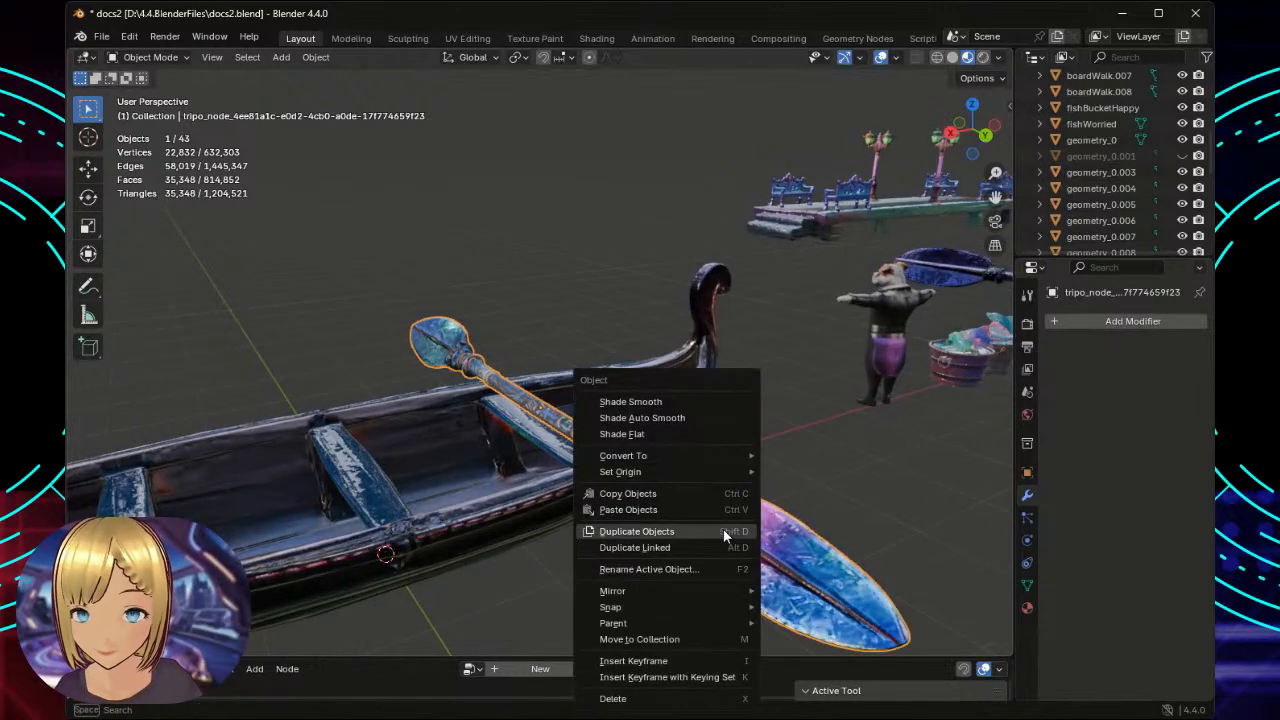
click(685, 402)
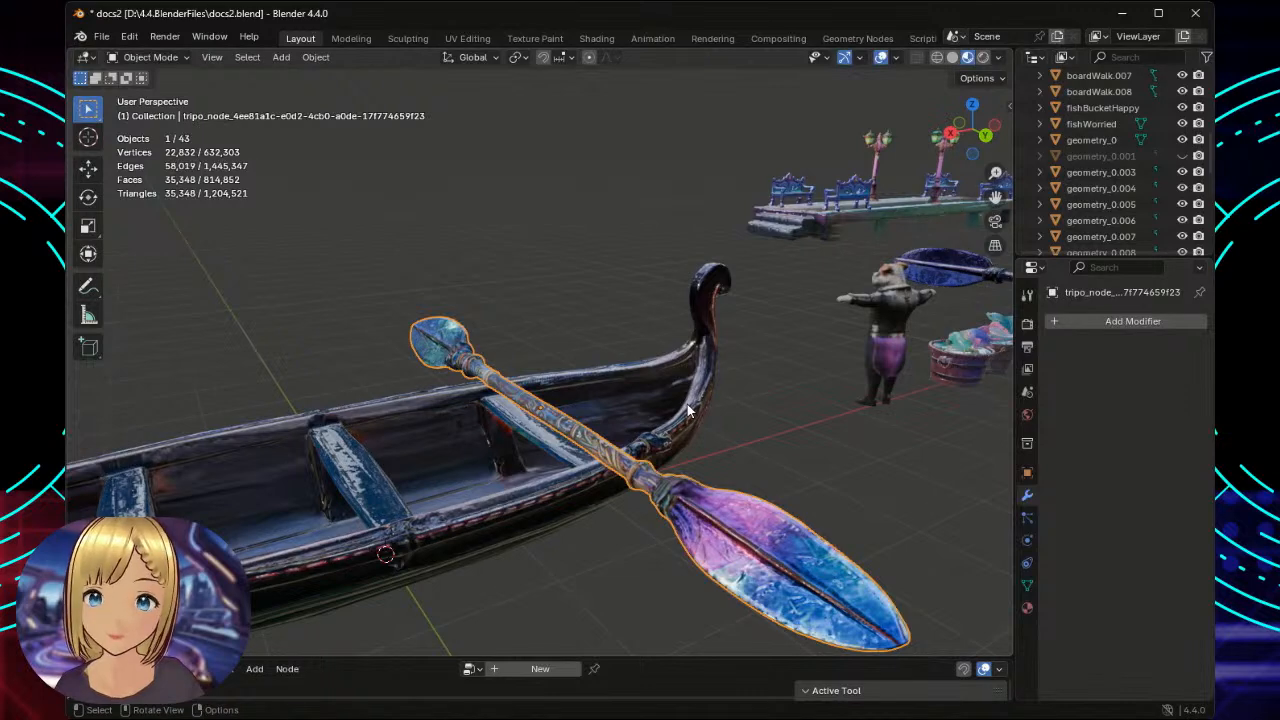
Show the Instant Clean add-on's settings beside the 3D view and deselect the oar.
middle_drag(593, 376, 630, 380)
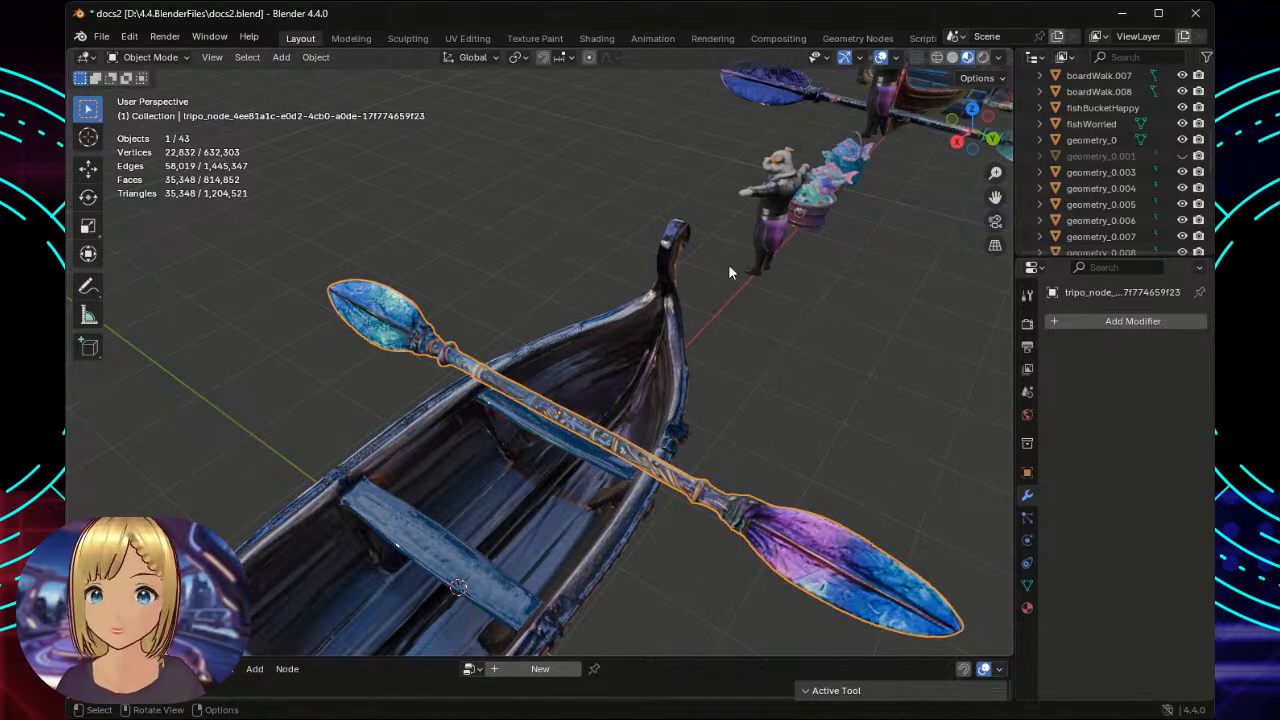
key(n)
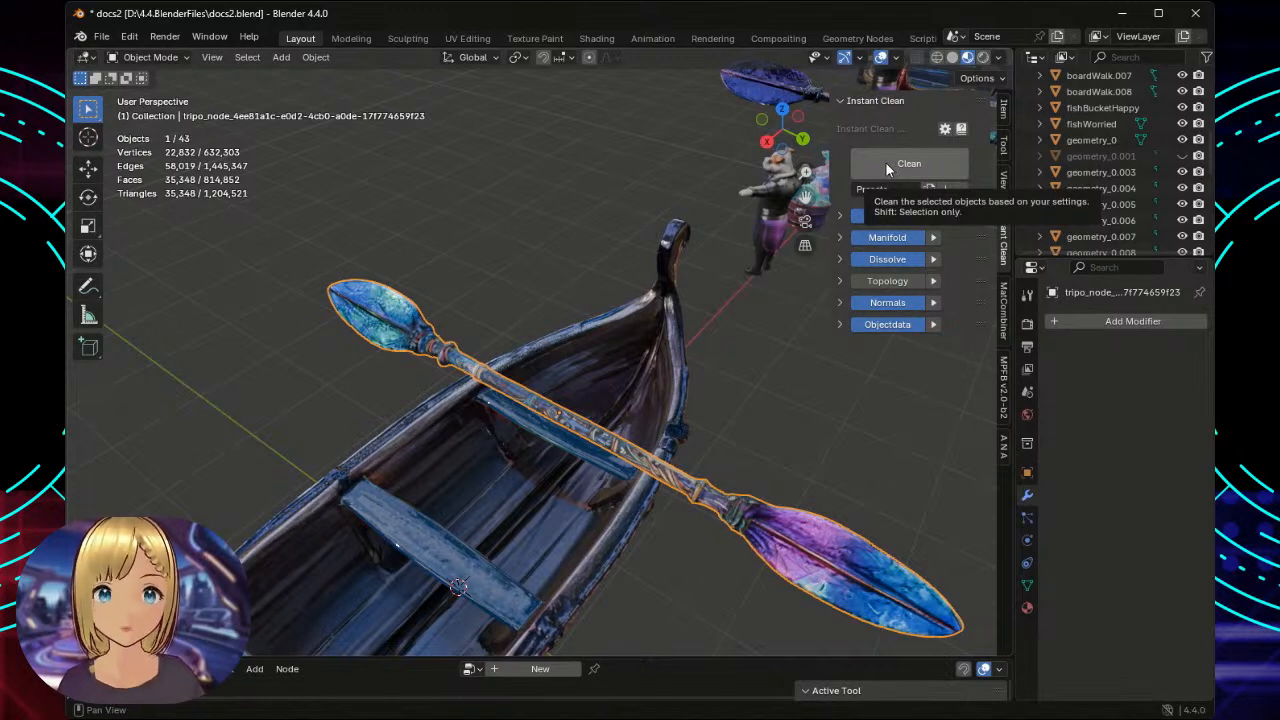
click(595, 200)
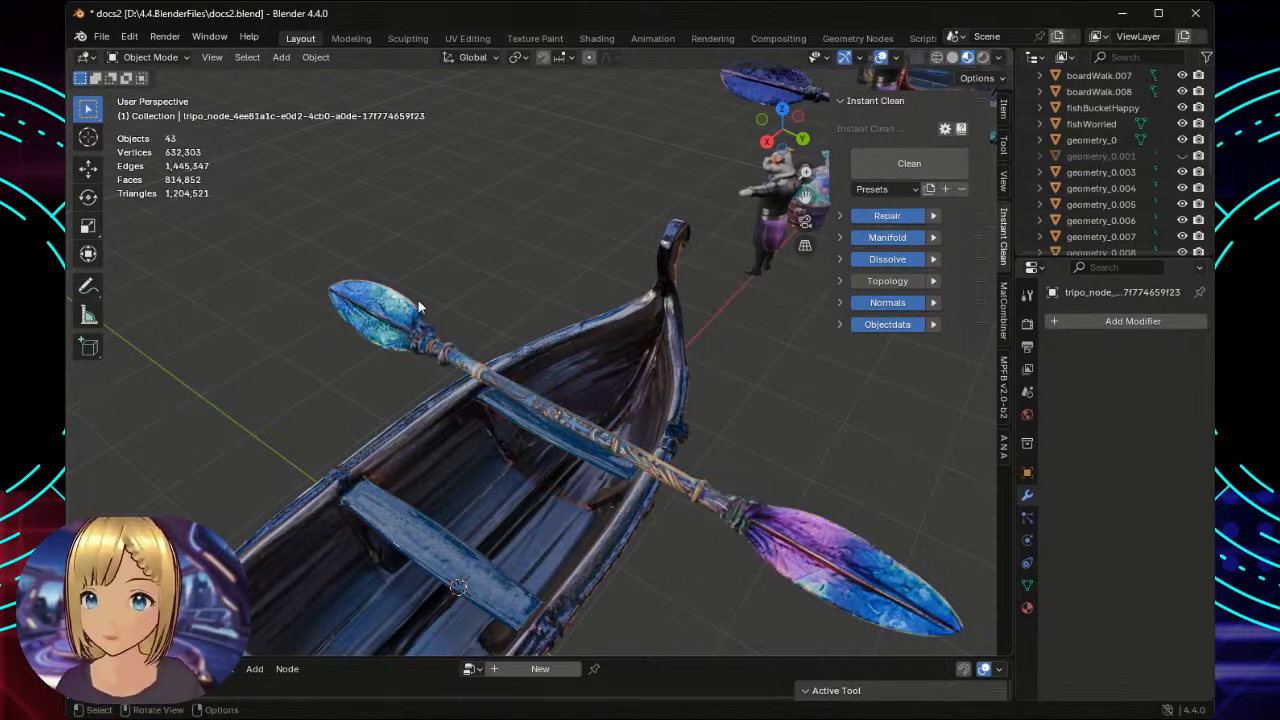
Apply the pink-and-blue oar's scale, rotation and location transforms, deselect it and save the file.
click(395, 335)
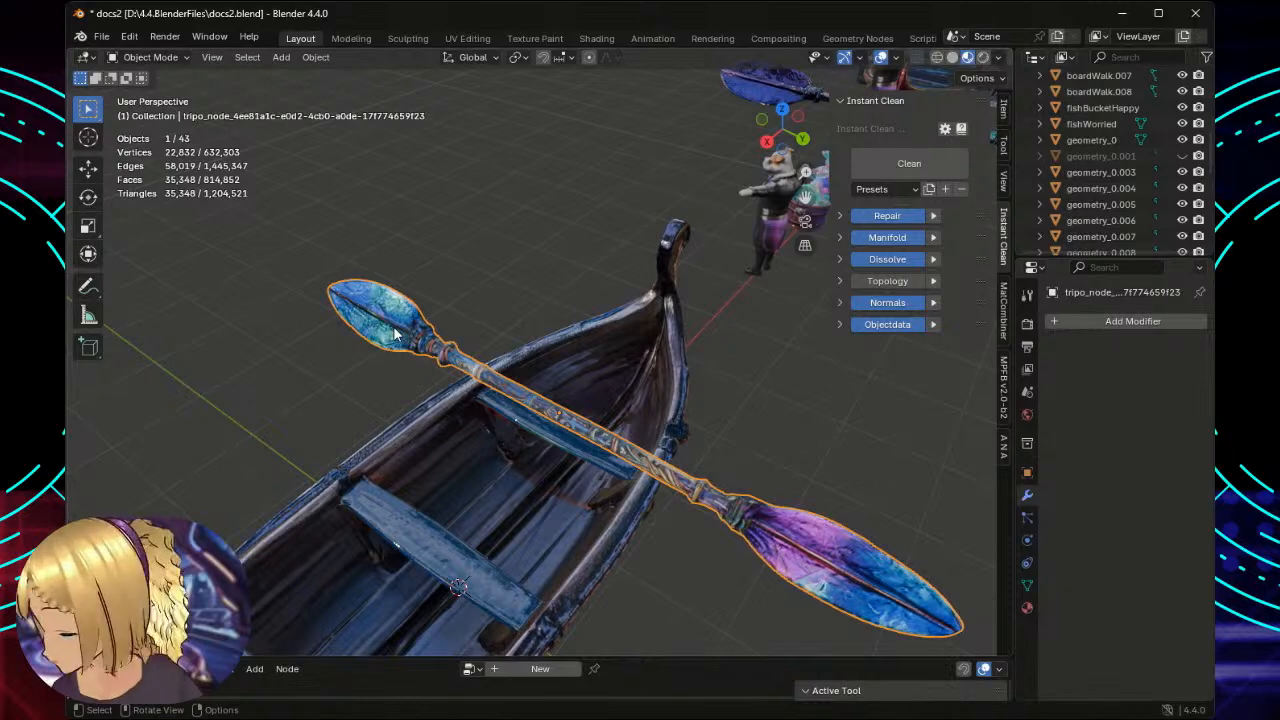
key(ctrl+a)
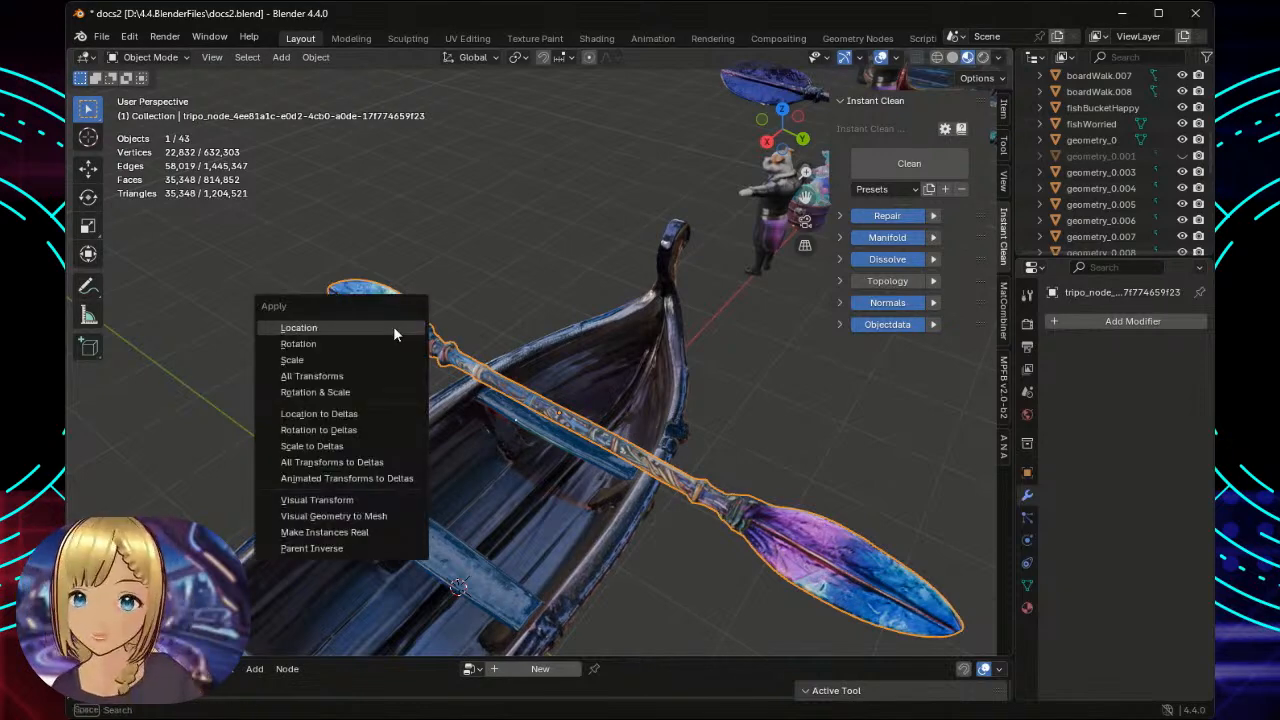
click(300, 360)
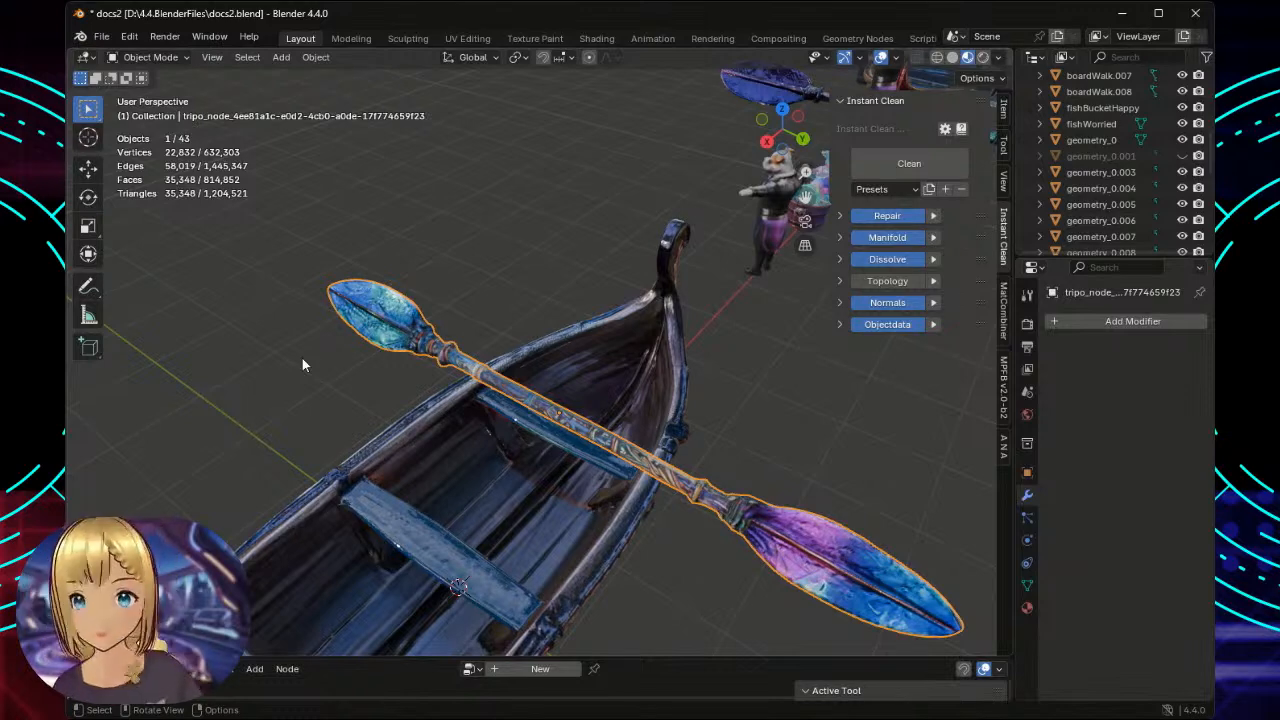
key(ctrl+a)
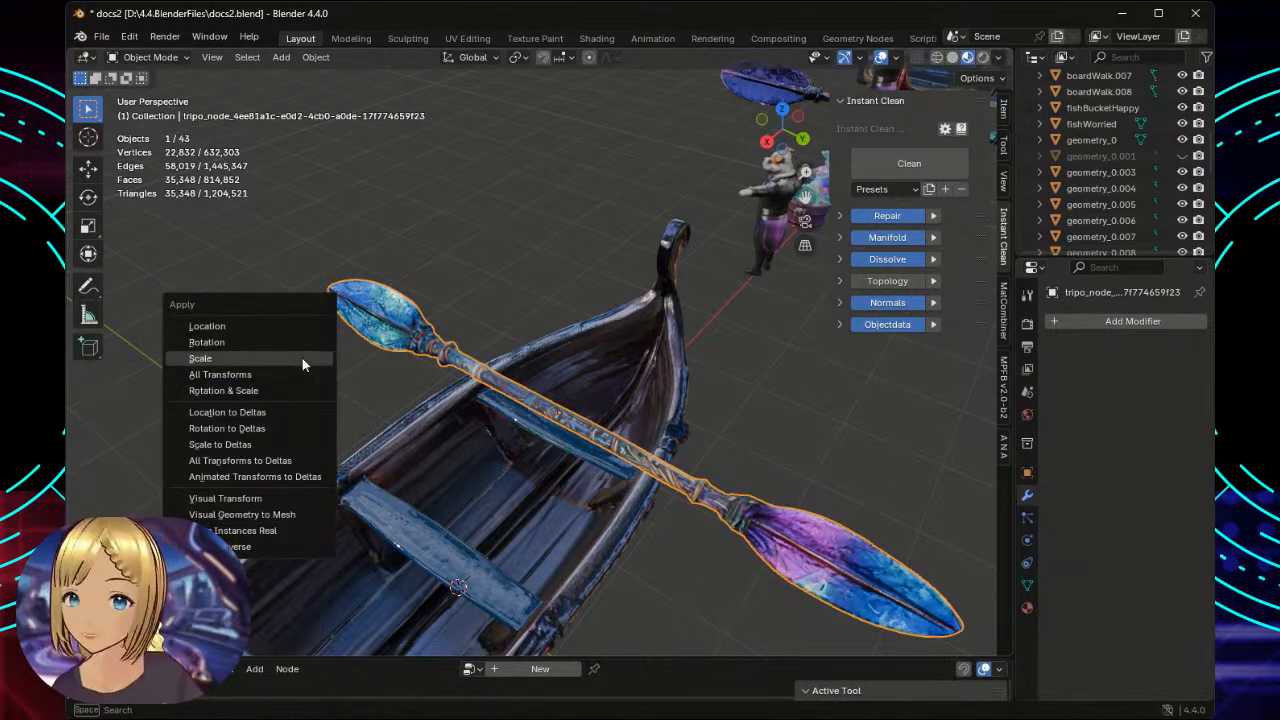
click(268, 341)
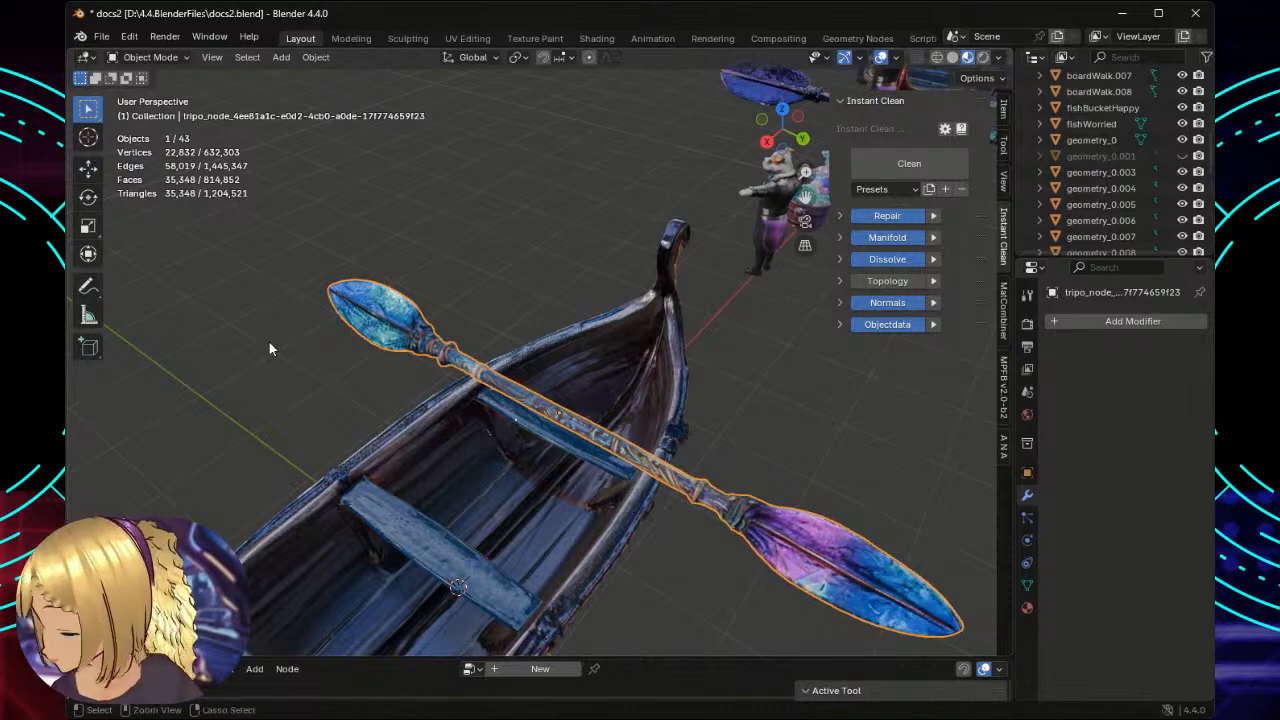
key(ctrl+a)
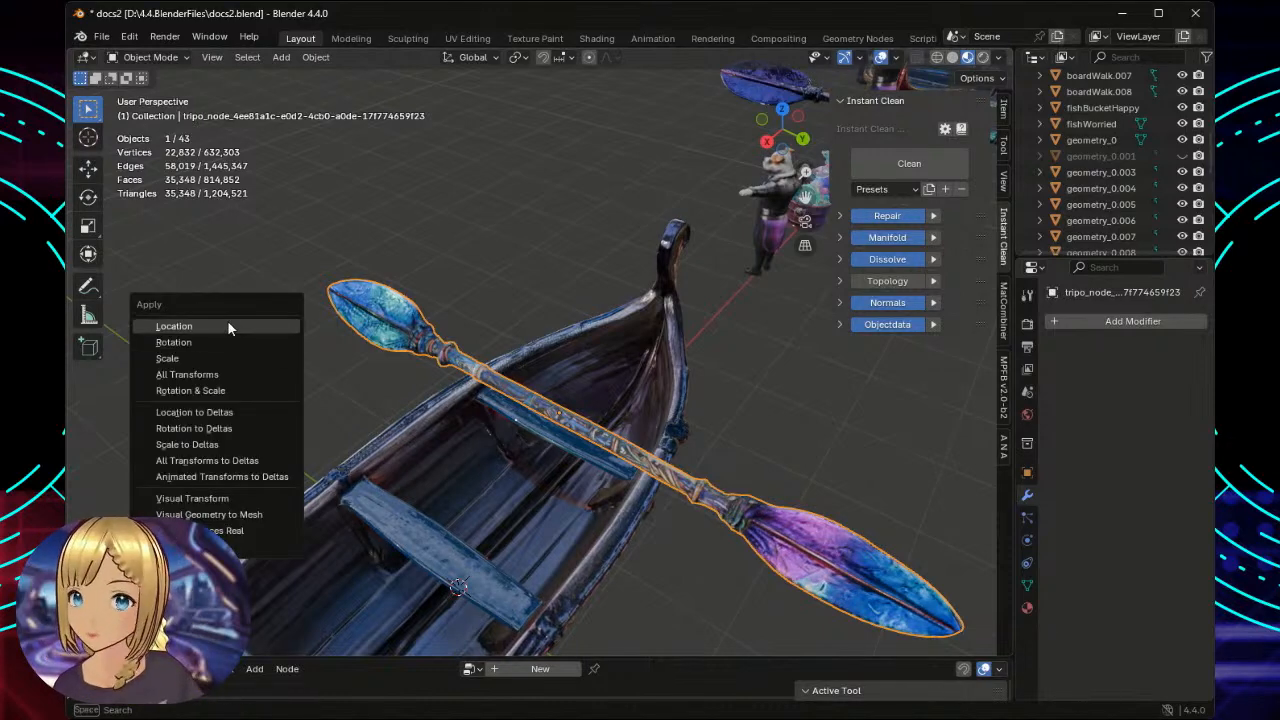
click(227, 322)
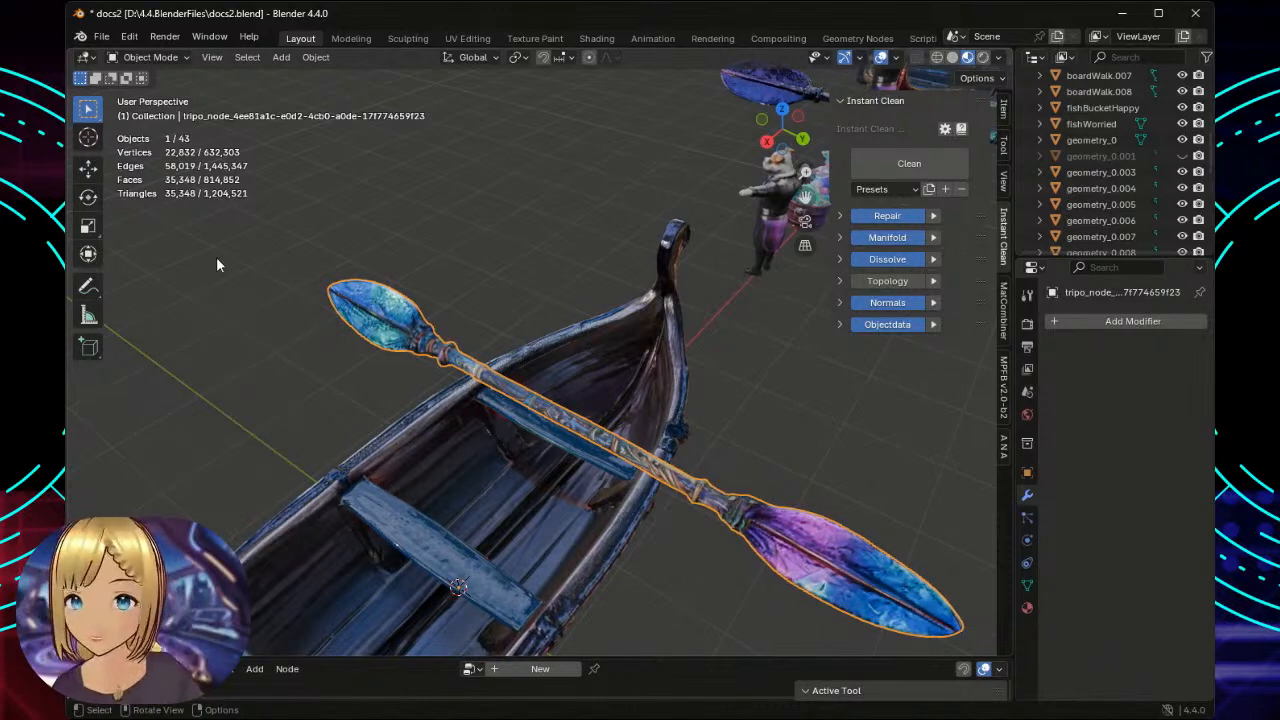
click(551, 265)
key(ctrl+s)
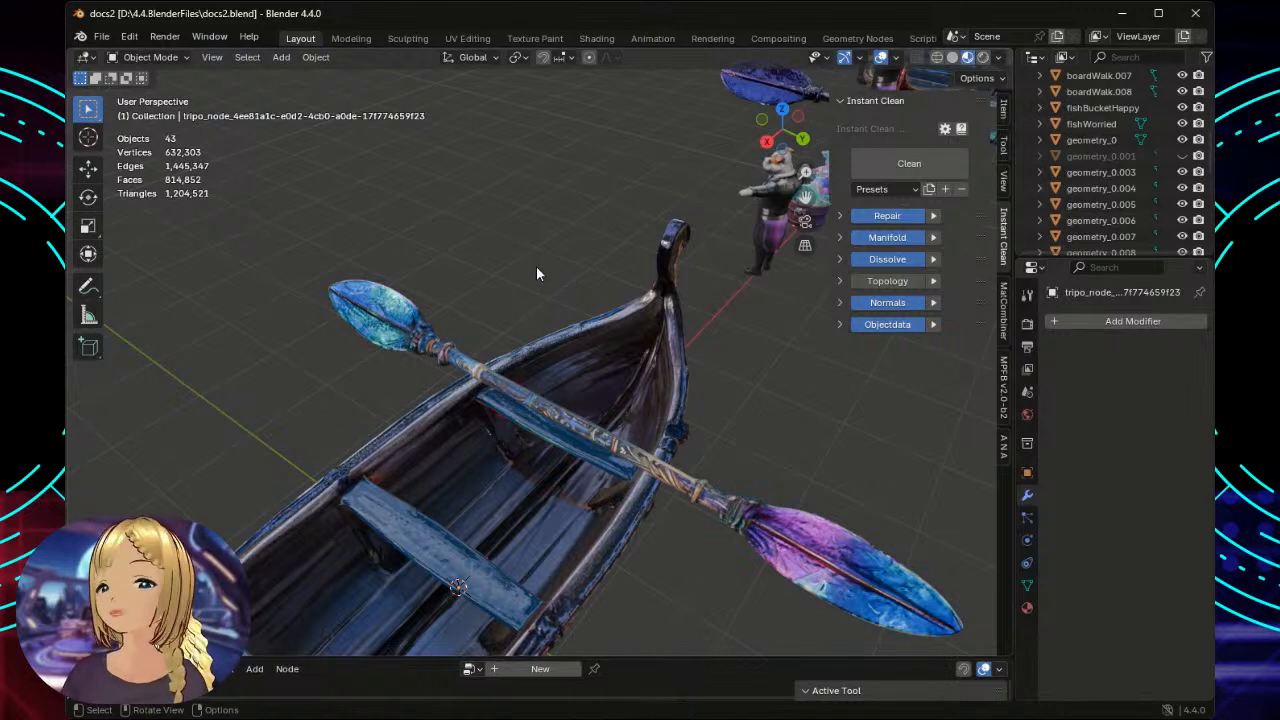
Run Instant Clean on the pink-and-blue oar and inspect its shaft and blades up close from different angles.
click(396, 322)
click(928, 165)
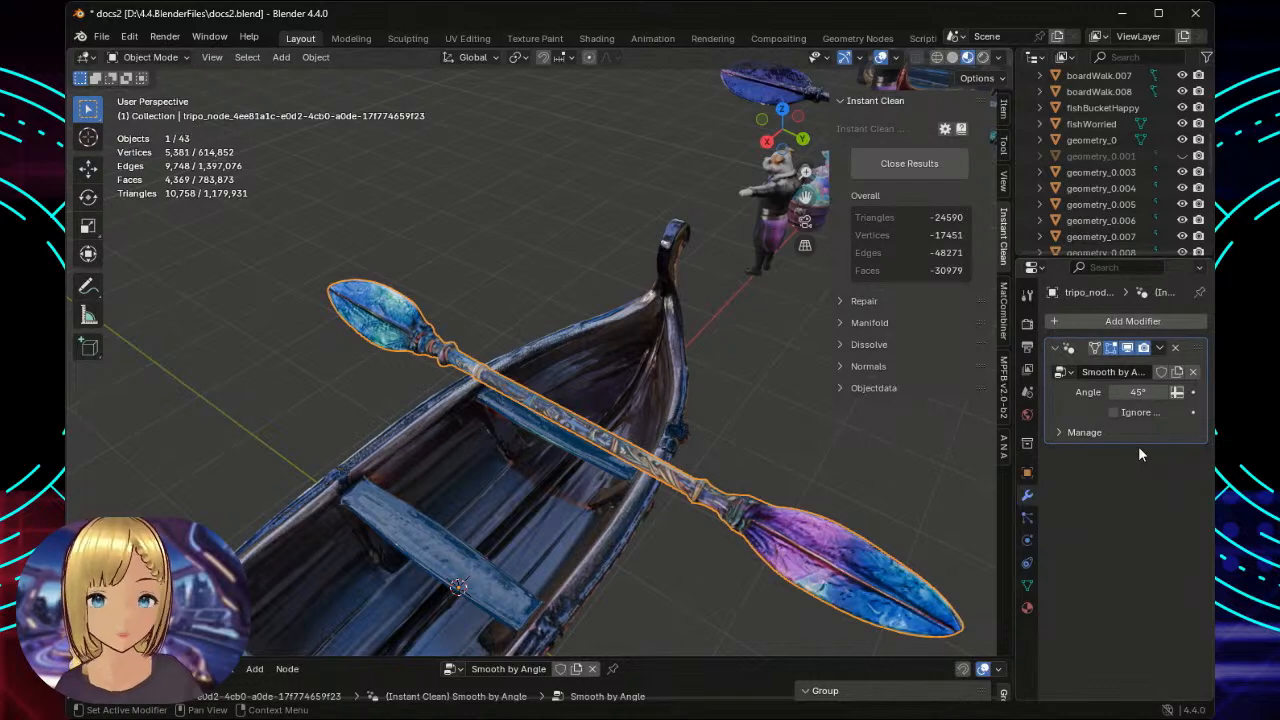
scroll(664, 411, up, 5)
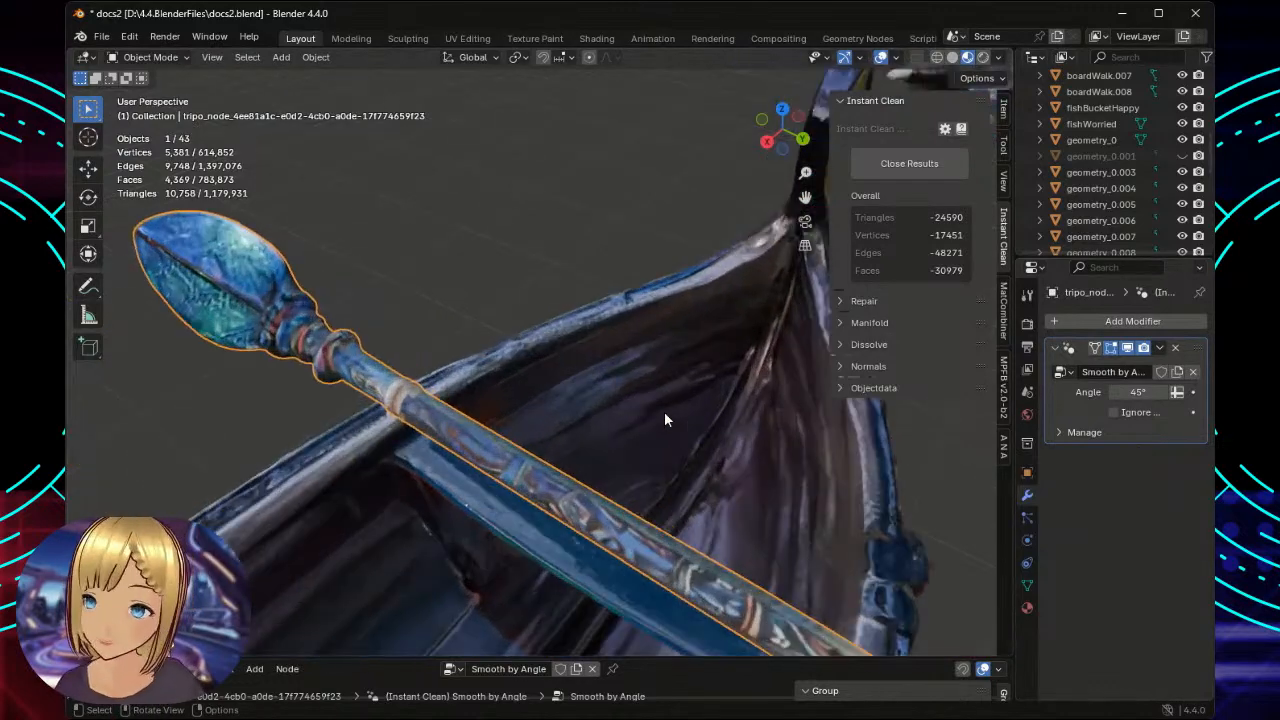
scroll(664, 411, up, 2)
scroll(664, 411, down, 4)
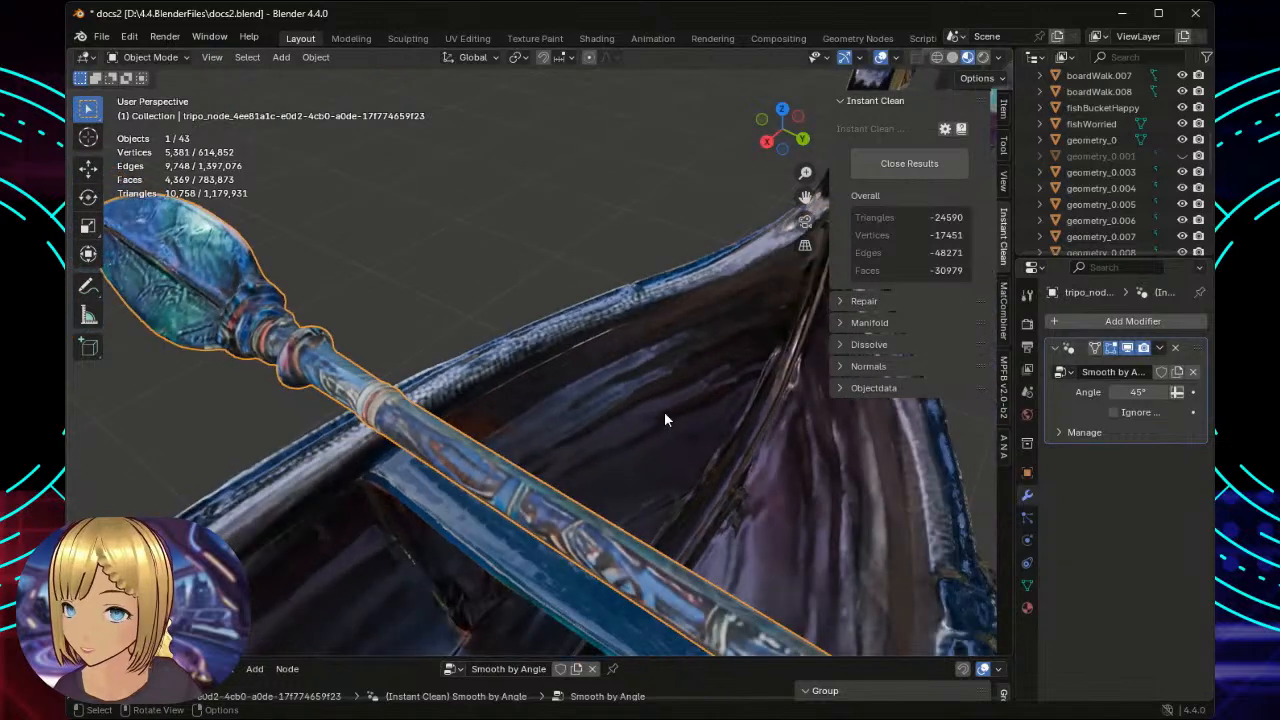
scroll(664, 411, down, 3)
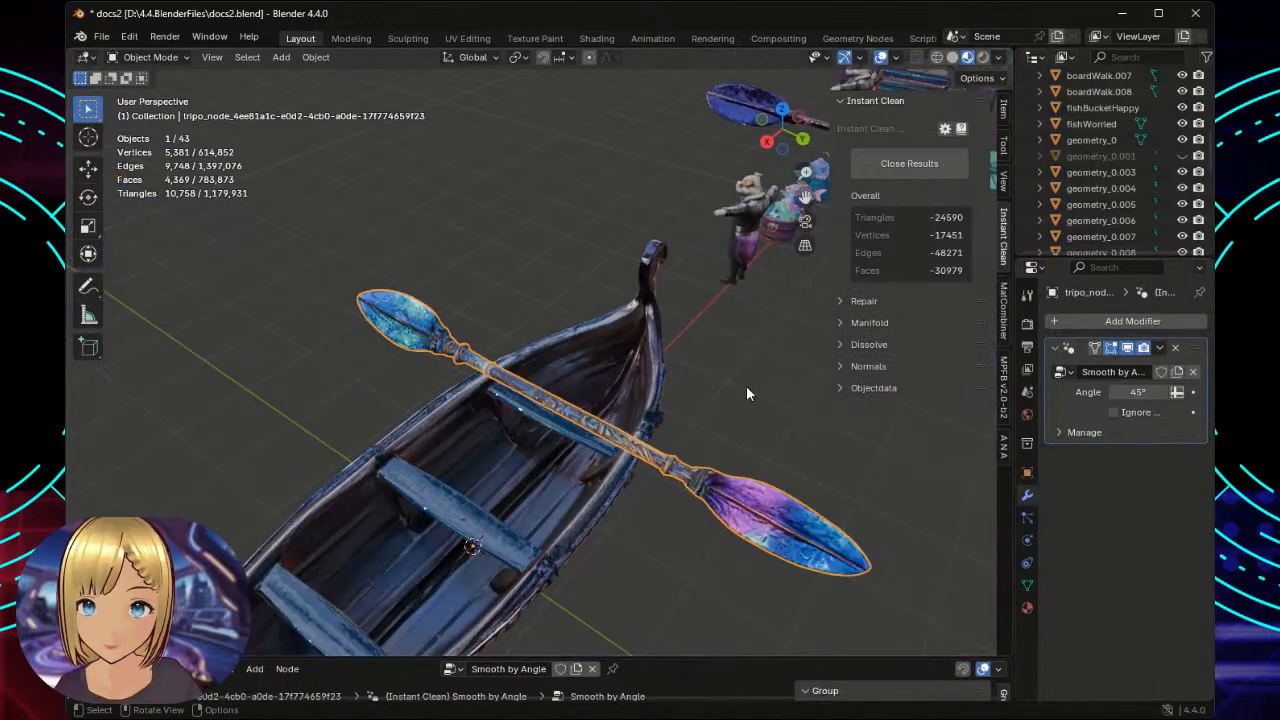
middle_drag(746, 386, 586, 412)
scroll(500, 306, up, 5)
scroll(503, 305, down, 2)
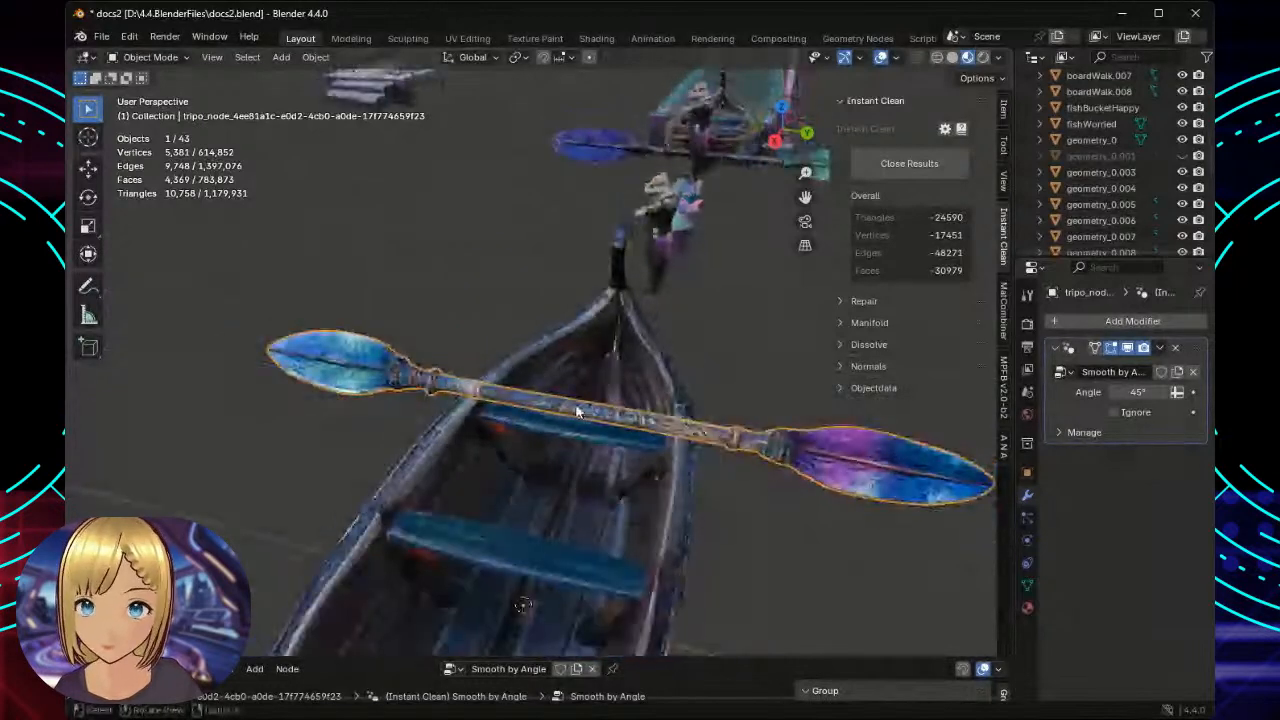
scroll(576, 406, down, 1)
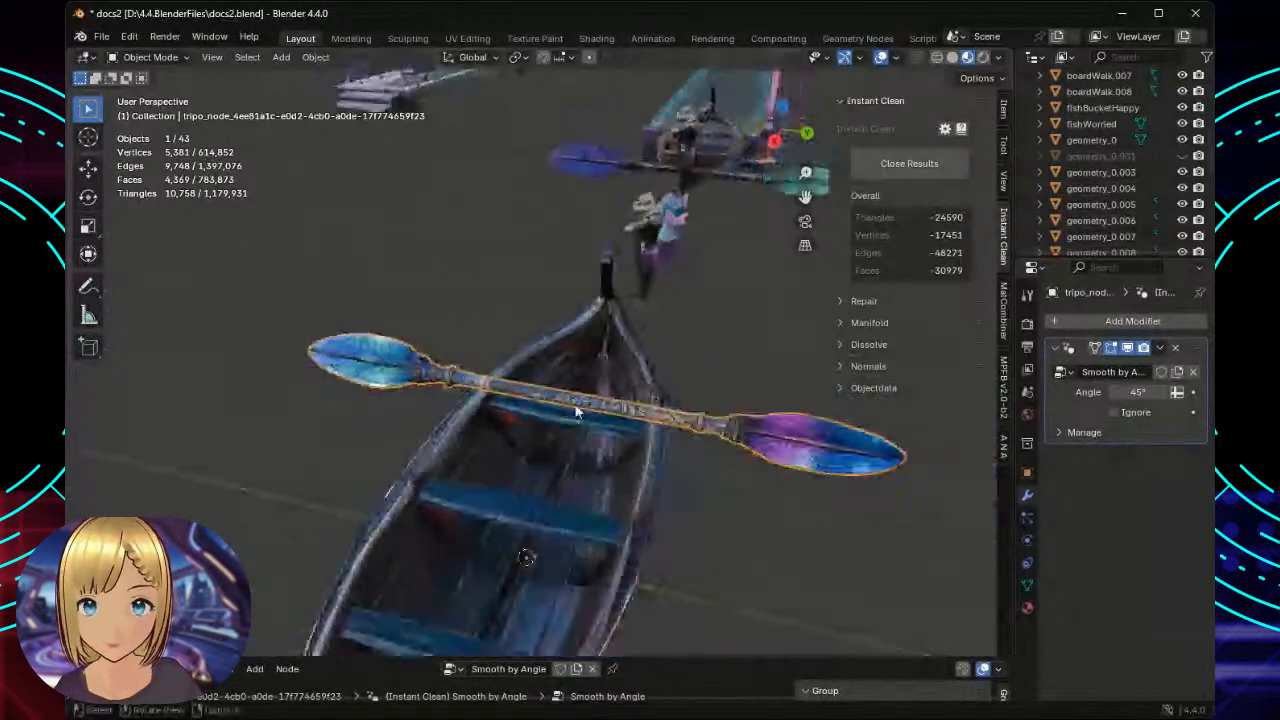
Apply the oar's Smooth by Angle modifier, close the cleaning results and run Instant Clean on it a second time.
click(1161, 350)
click(1089, 368)
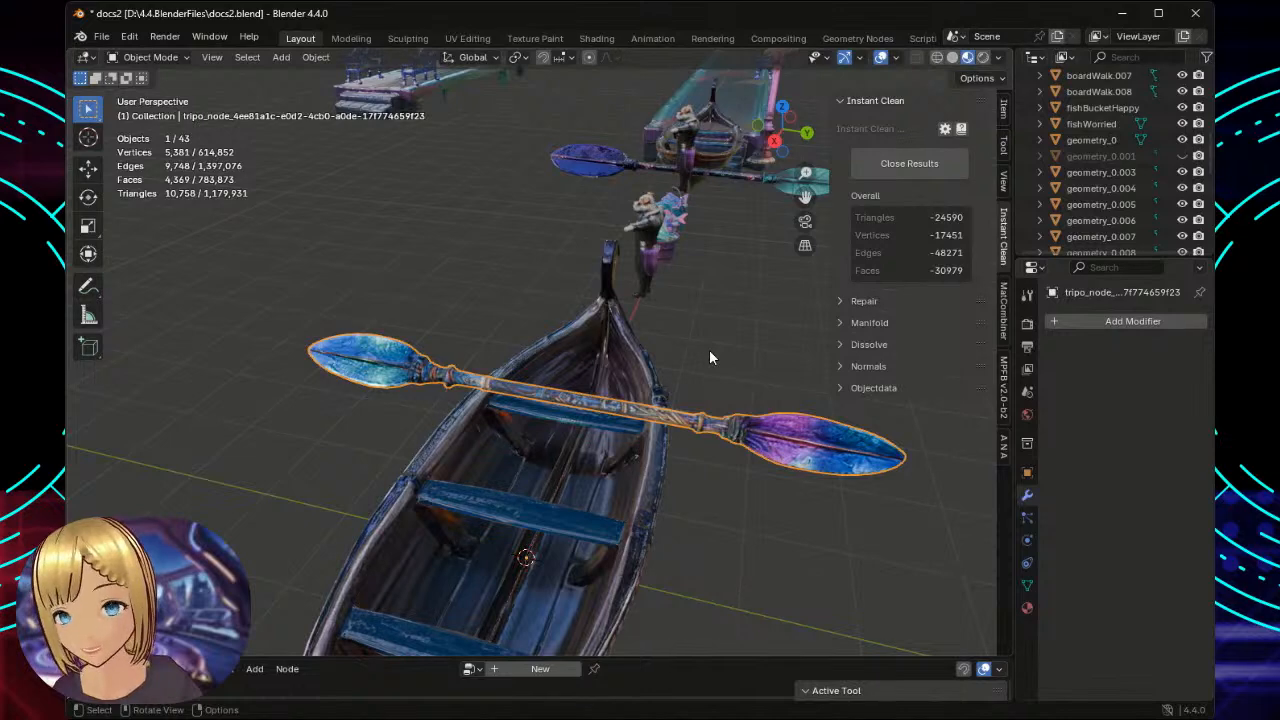
click(891, 162)
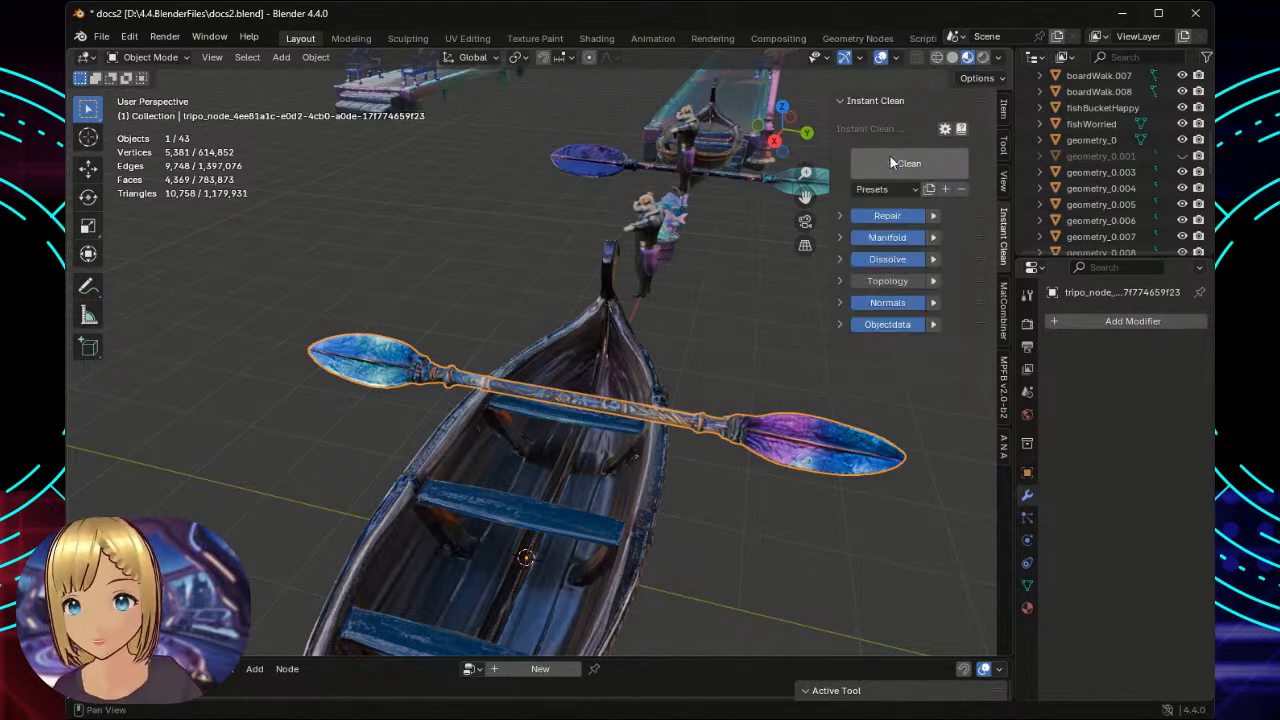
click(900, 163)
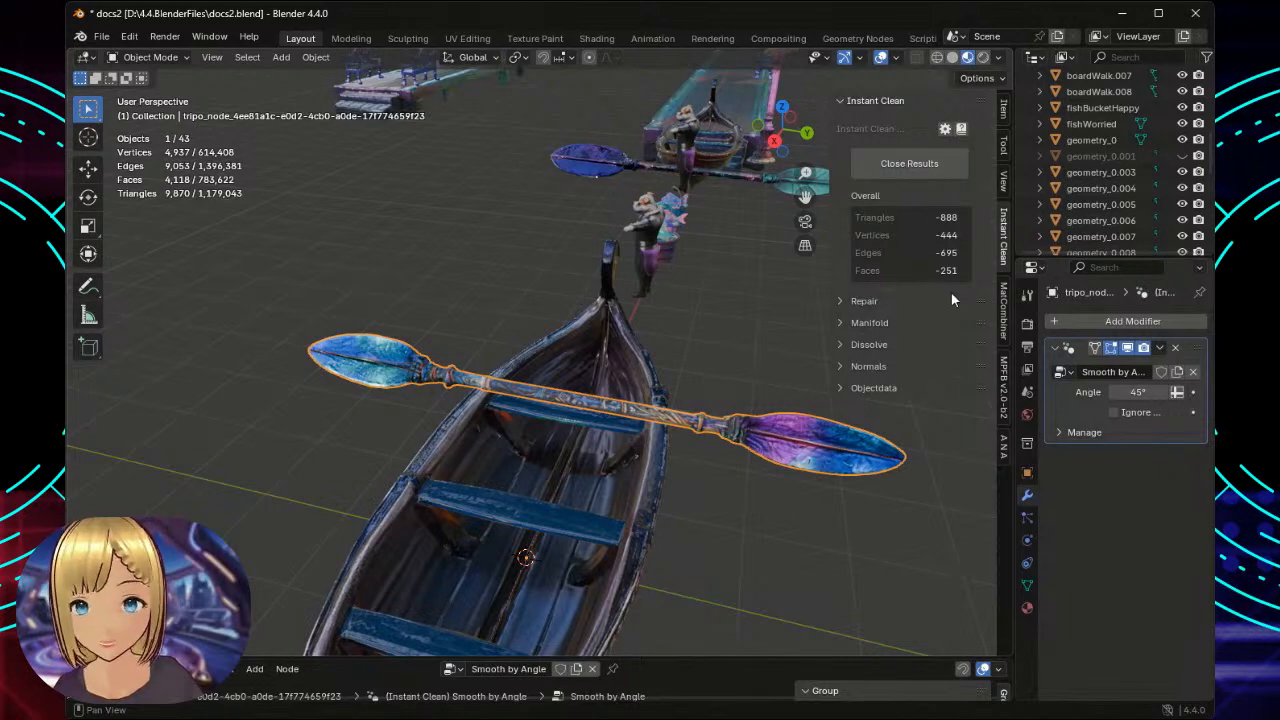
scroll(665, 383, up, 8)
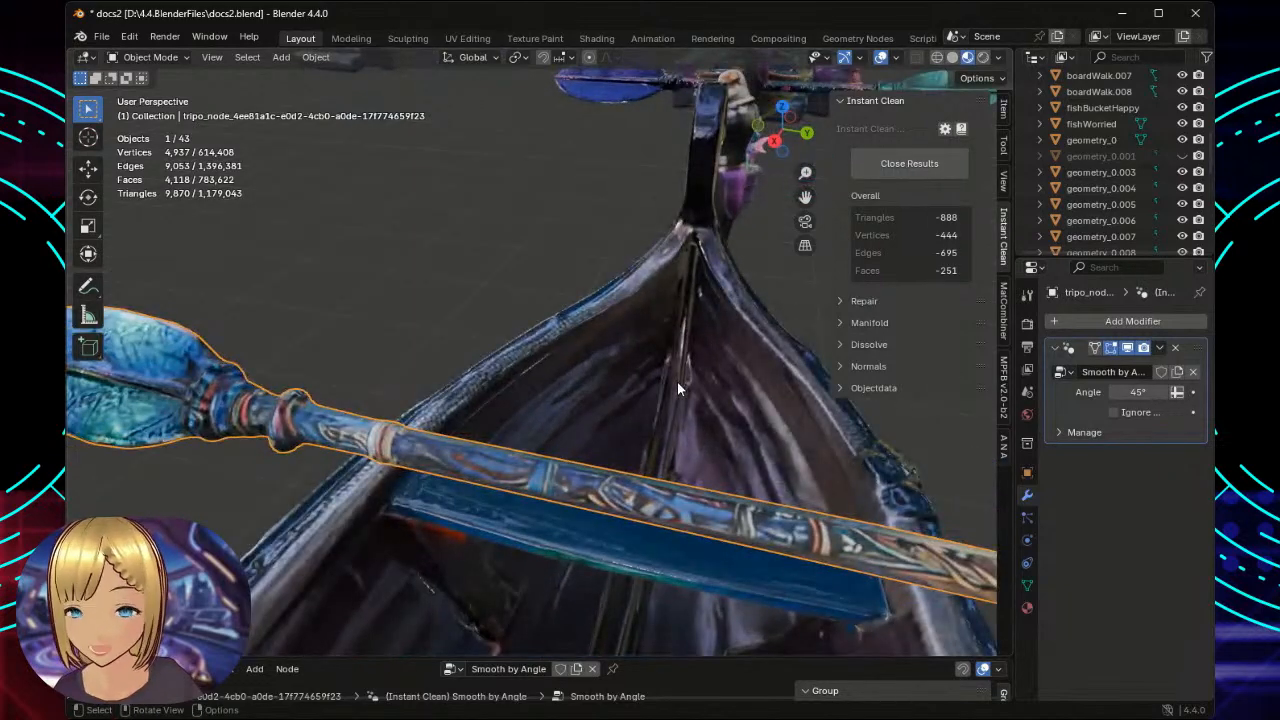
Apply the oar's new Smooth by Angle modifier, then close the Instant Clean results together with the sidebar.
scroll(677, 383, down, 8)
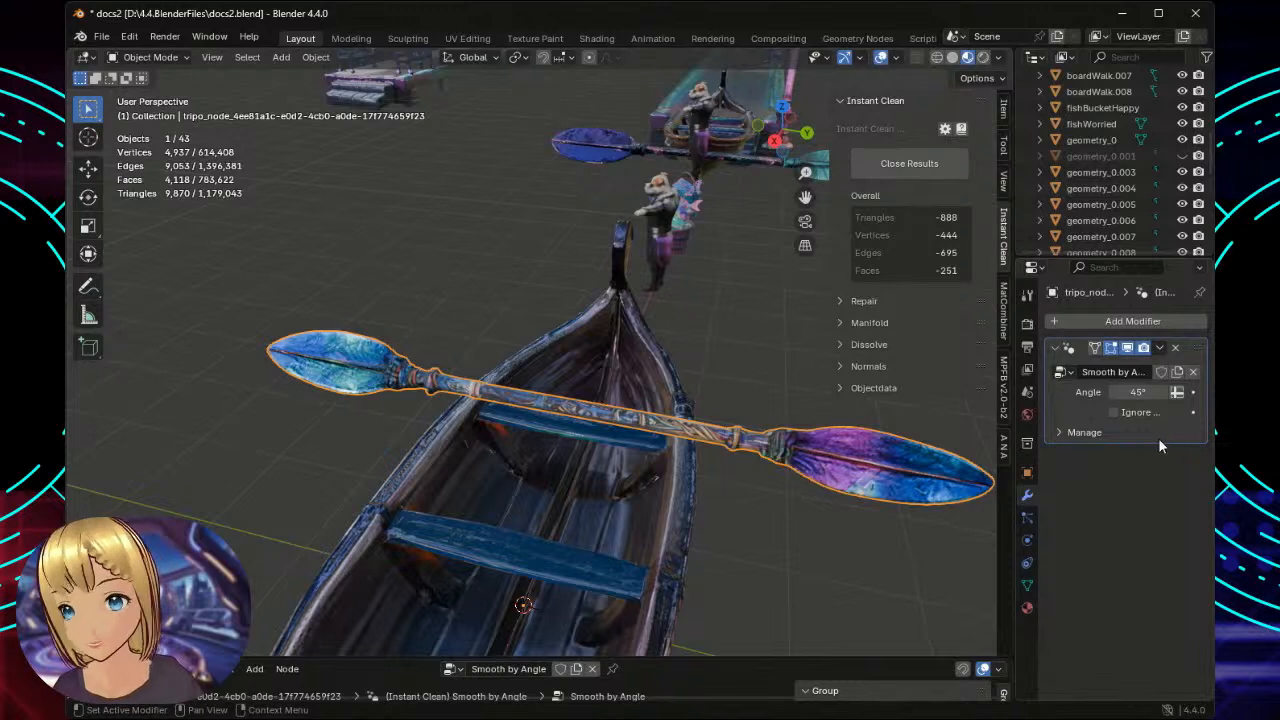
click(1160, 348)
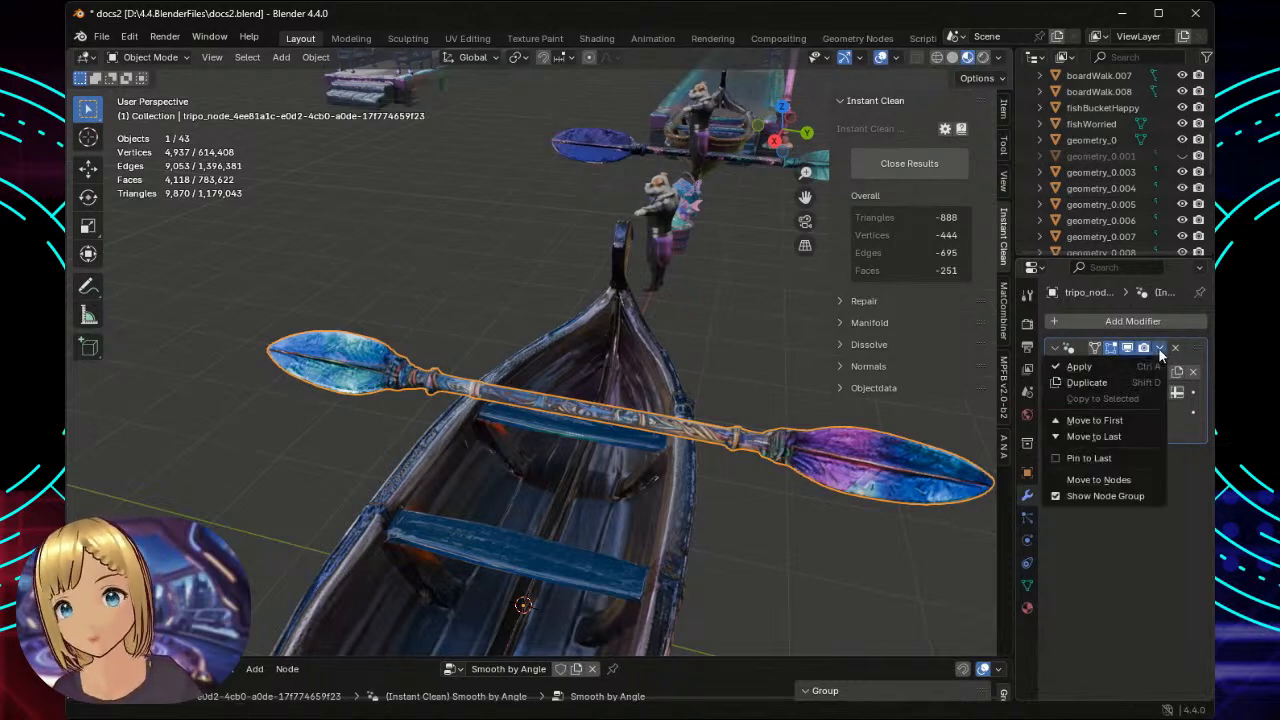
click(1080, 367)
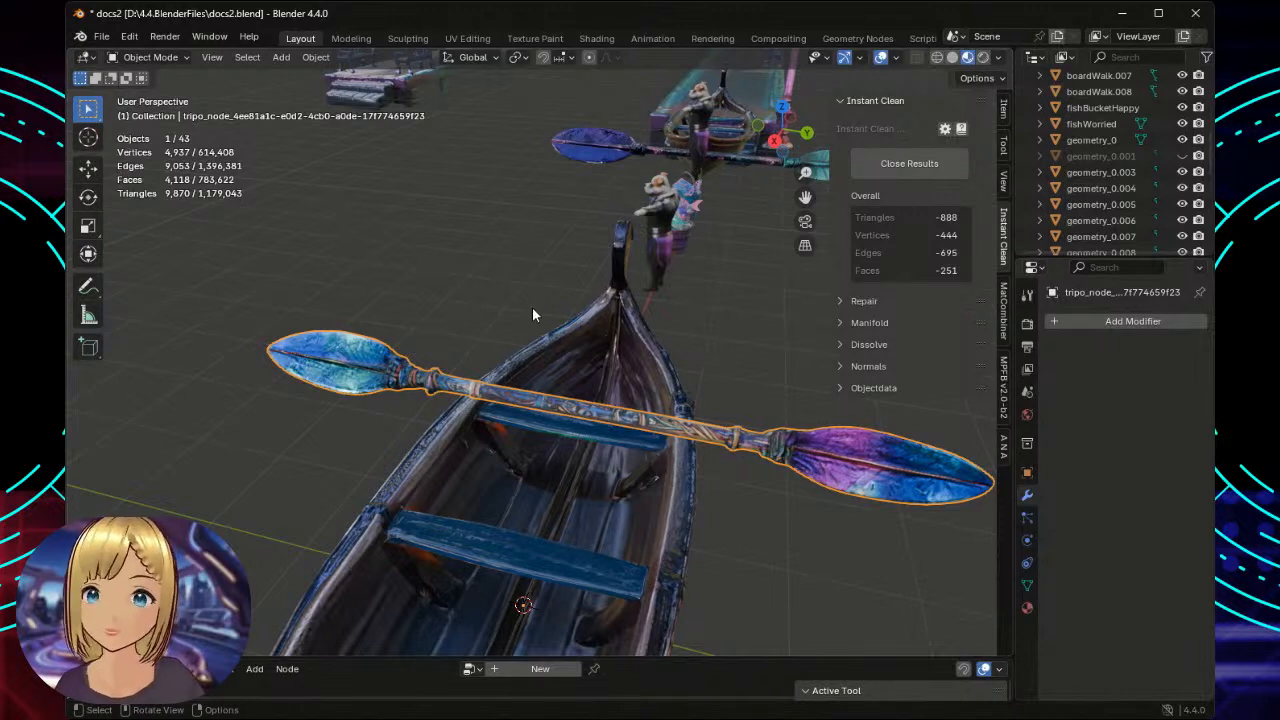
click(894, 164)
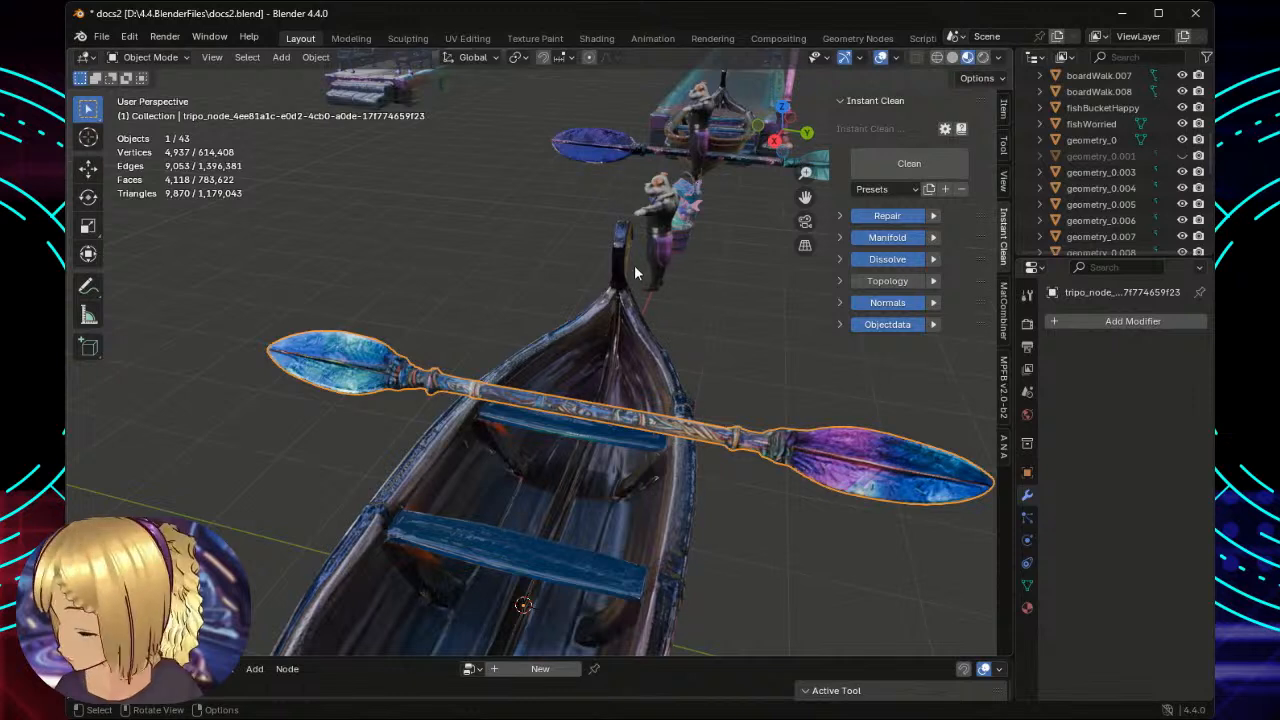
key(n)
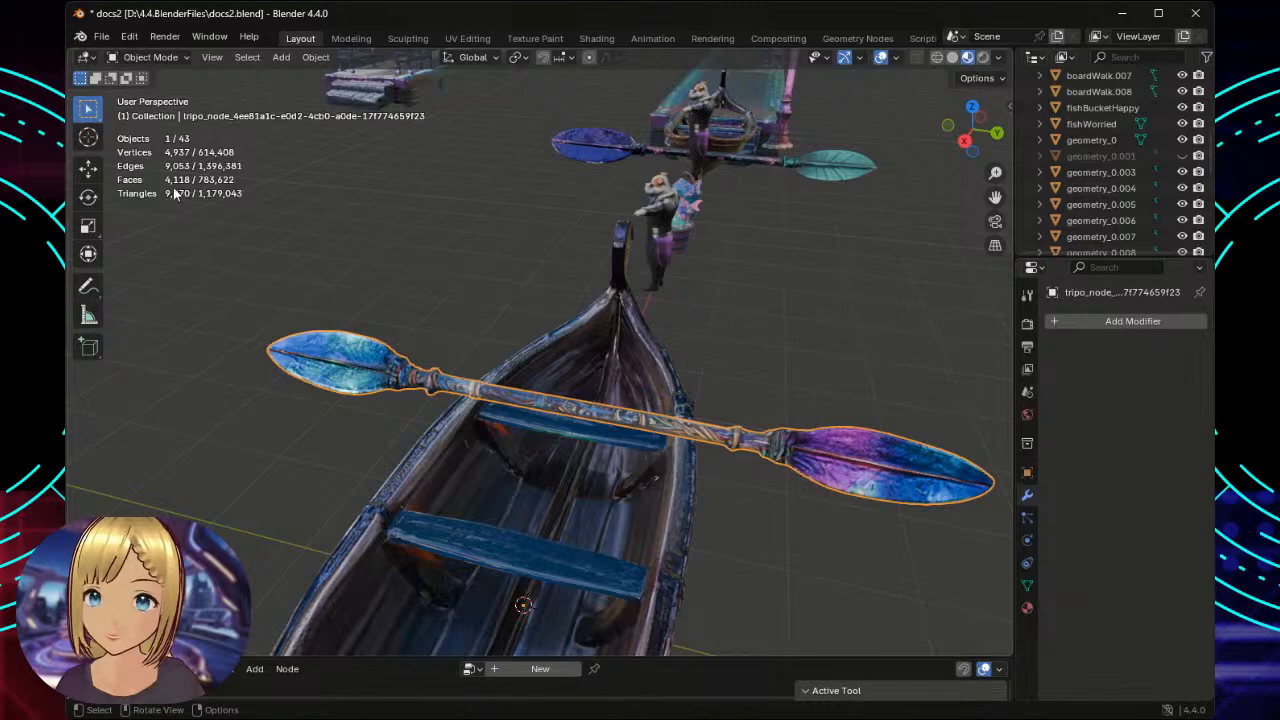
Select the boat to check its mesh statistics against the oar's, then deselect it.
middle_drag(827, 321, 690, 330)
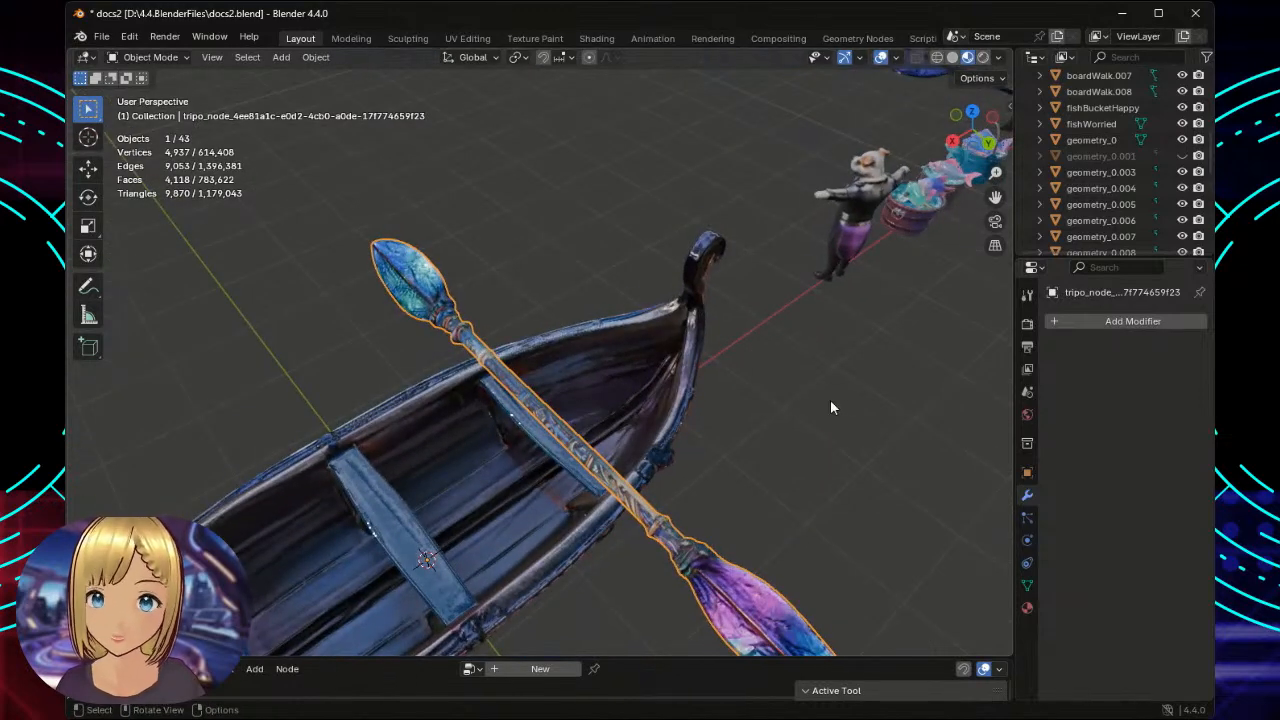
middle_drag(830, 399, 824, 328)
click(423, 520)
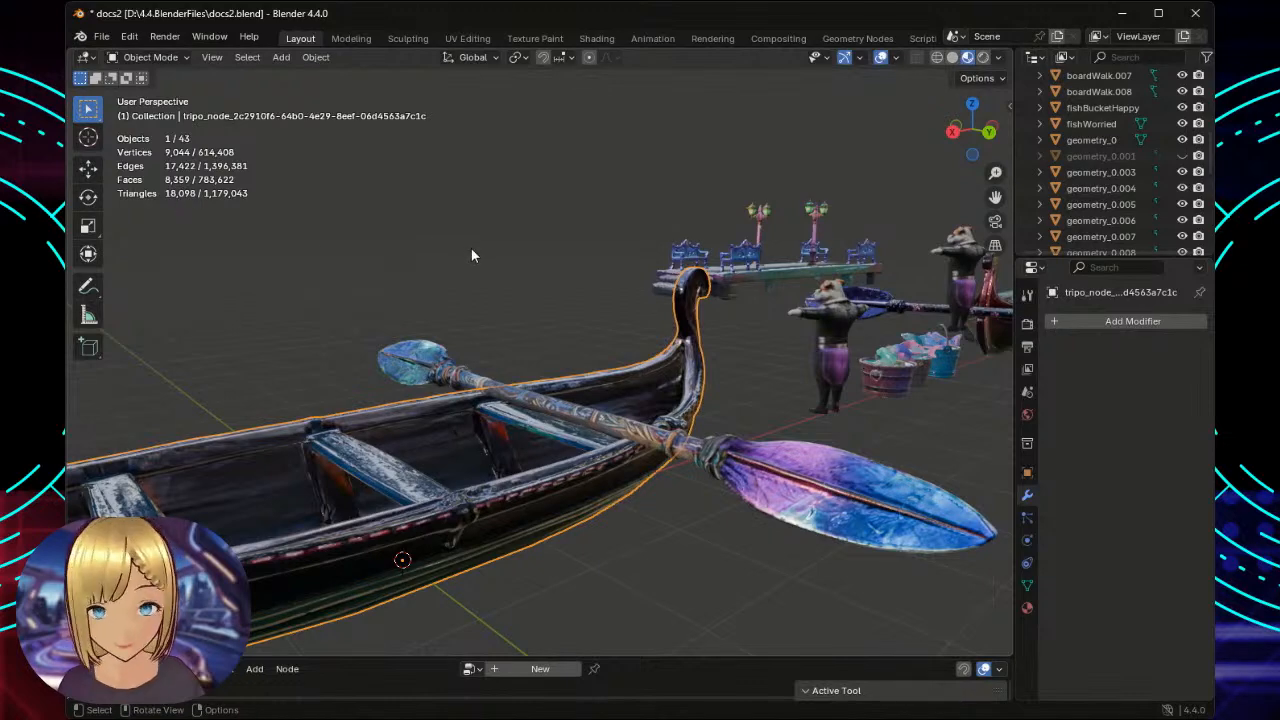
scroll(520, 248, down, 3)
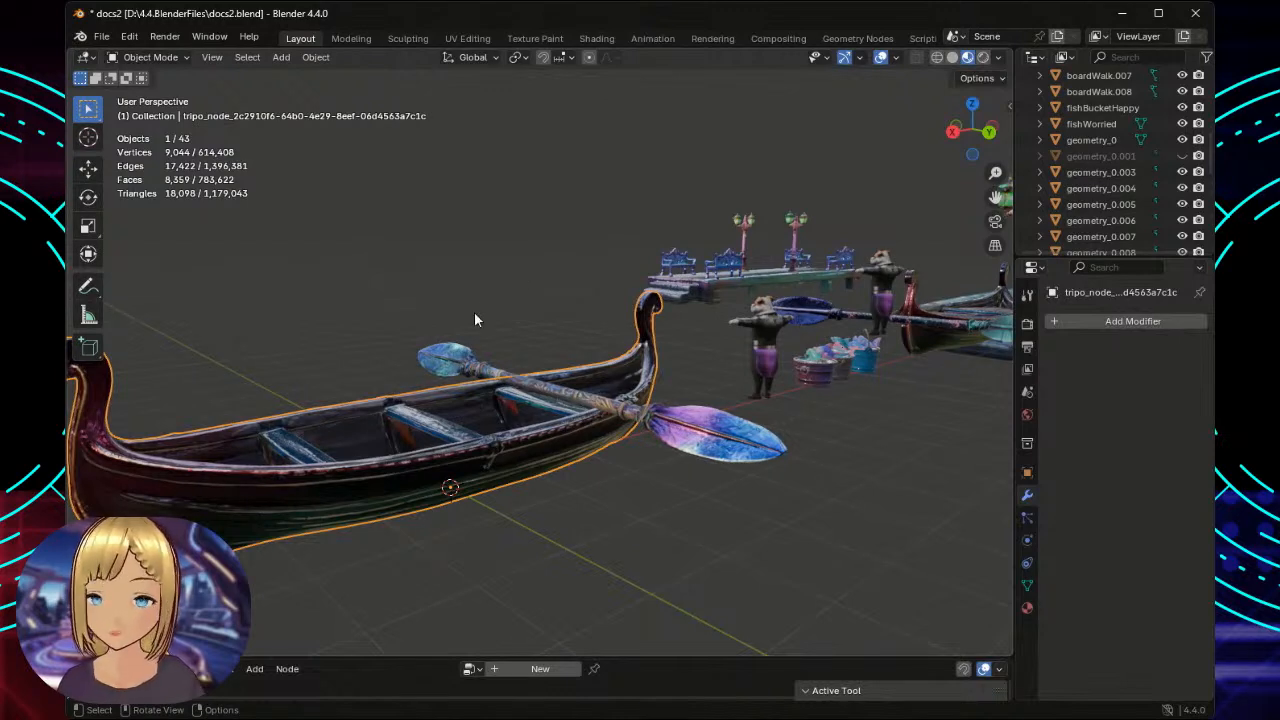
click(420, 260)
Examine the boat with the pink-and-blue oar laid across it from several sides, both close up and within the whole scene.
middle_drag(343, 316, 601, 346)
scroll(711, 342, up, 3)
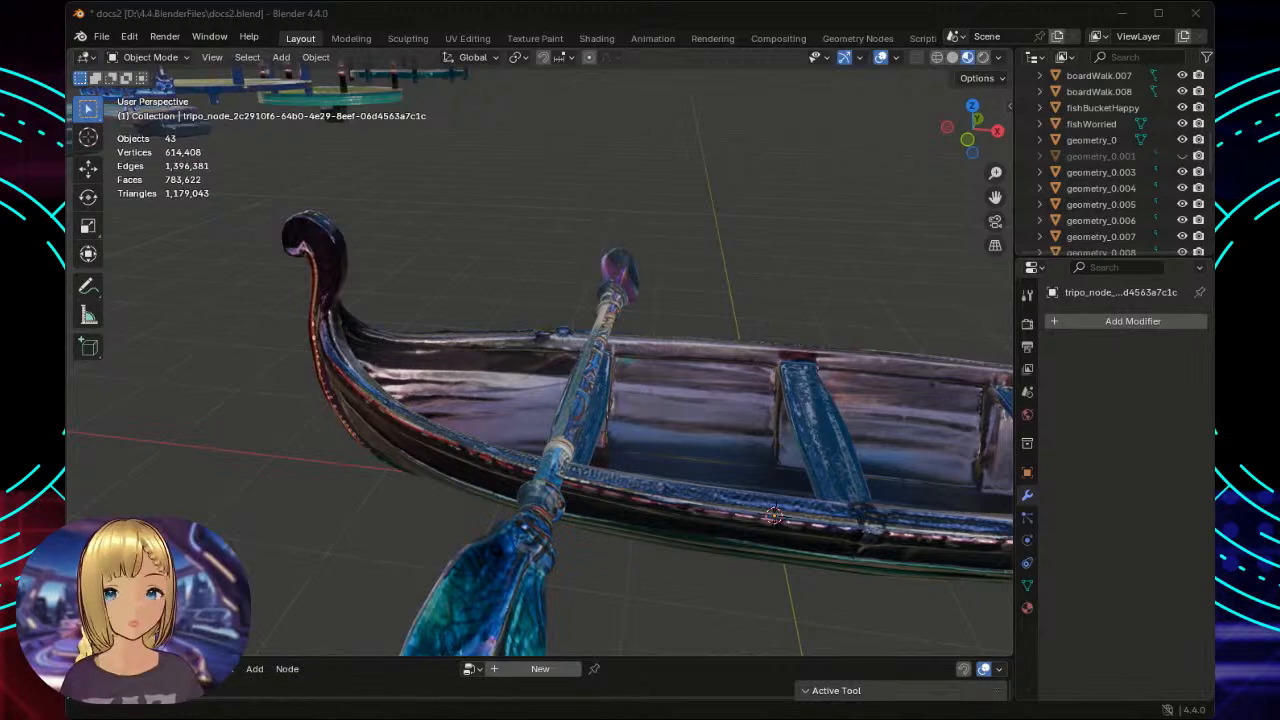
scroll(730, 280, down, 2)
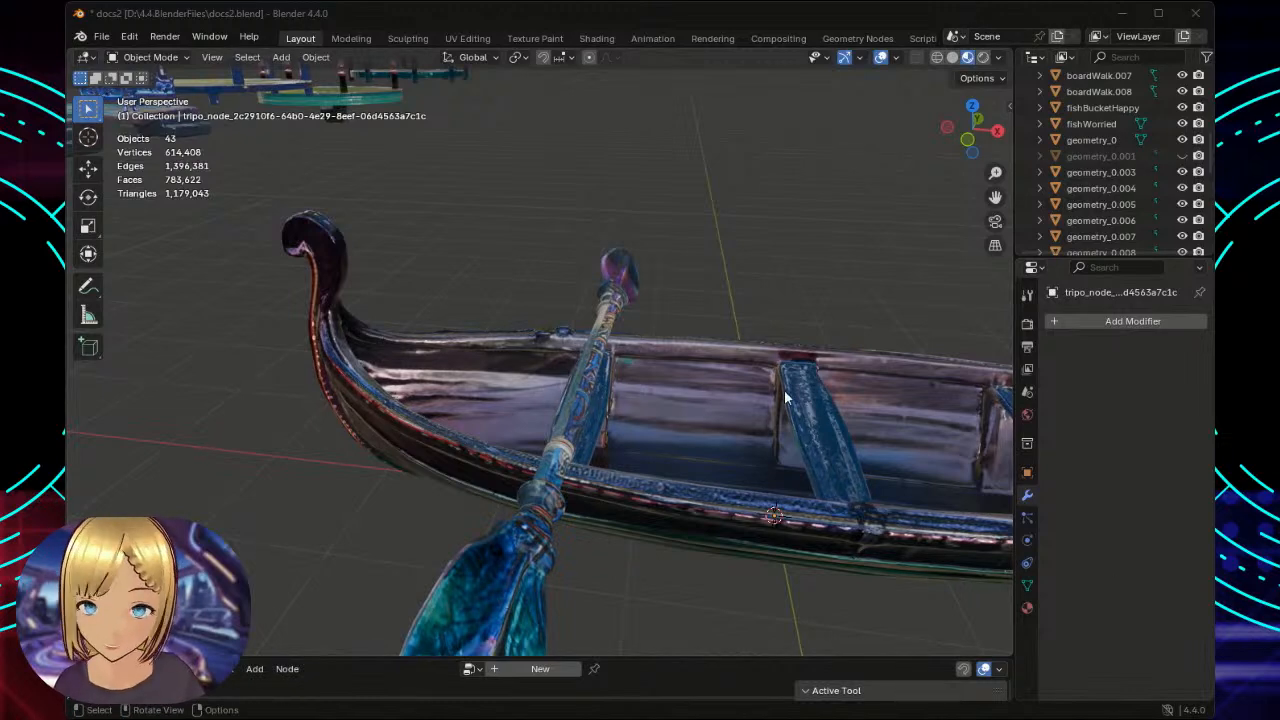
scroll(735, 282, down, 3)
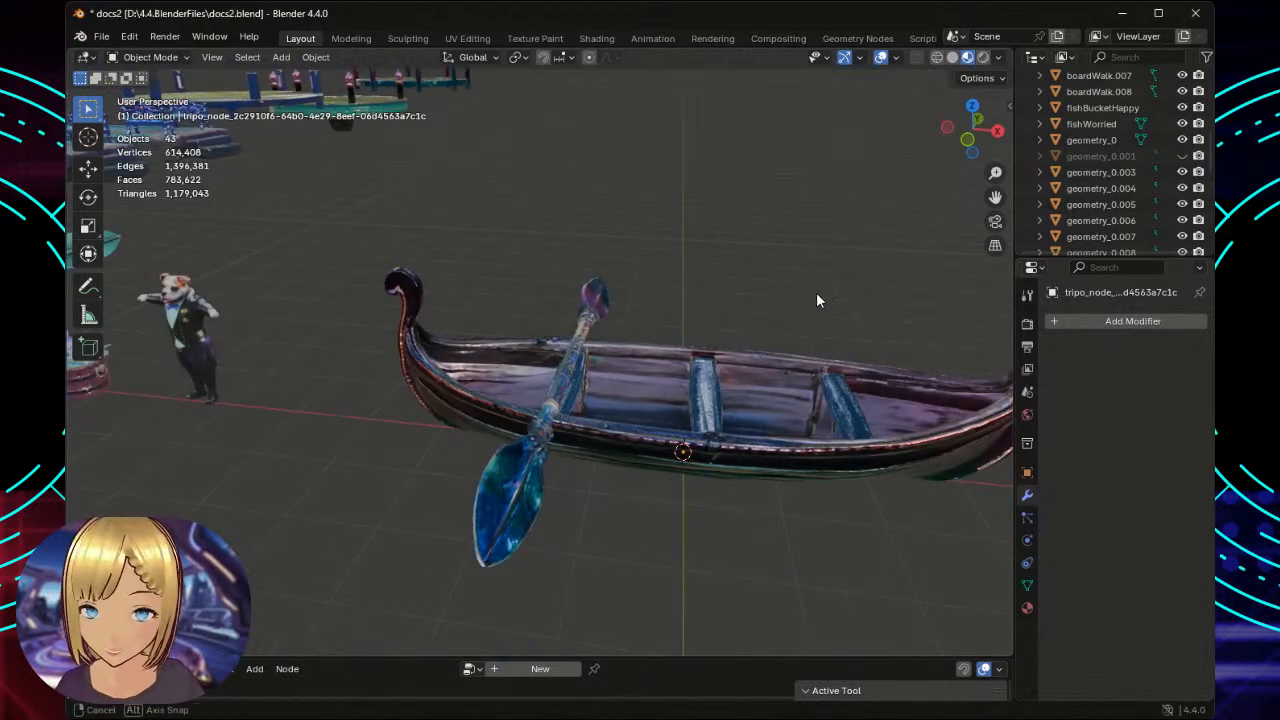
middle_drag(820, 297, 684, 287)
scroll(682, 290, down, 3)
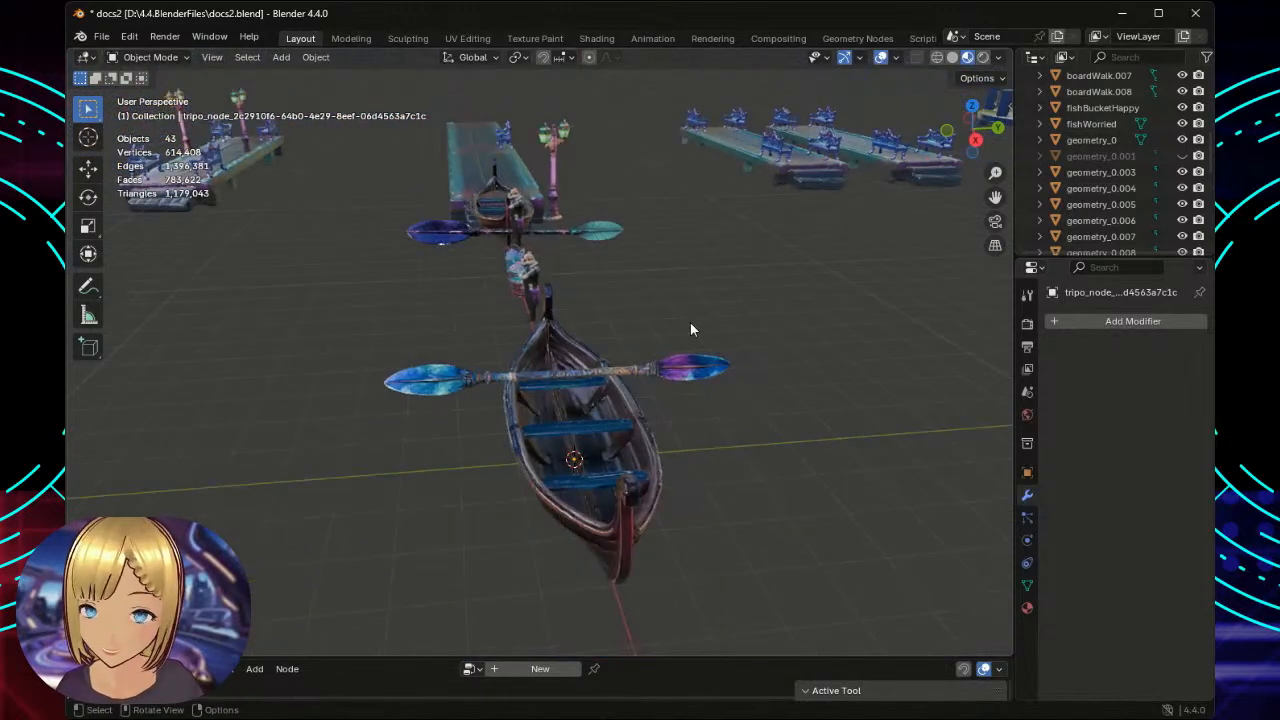
middle_drag(729, 477, 754, 426)
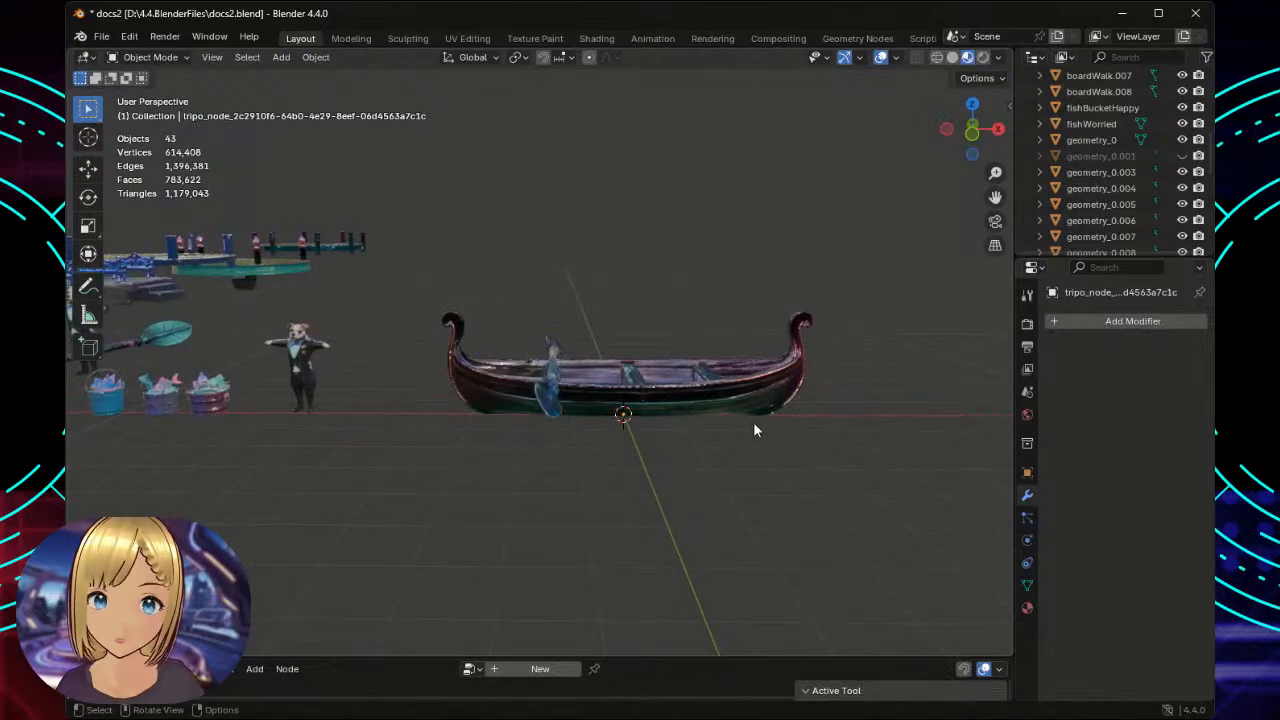
scroll(735, 427, up, 4)
scroll(735, 430, down, 1)
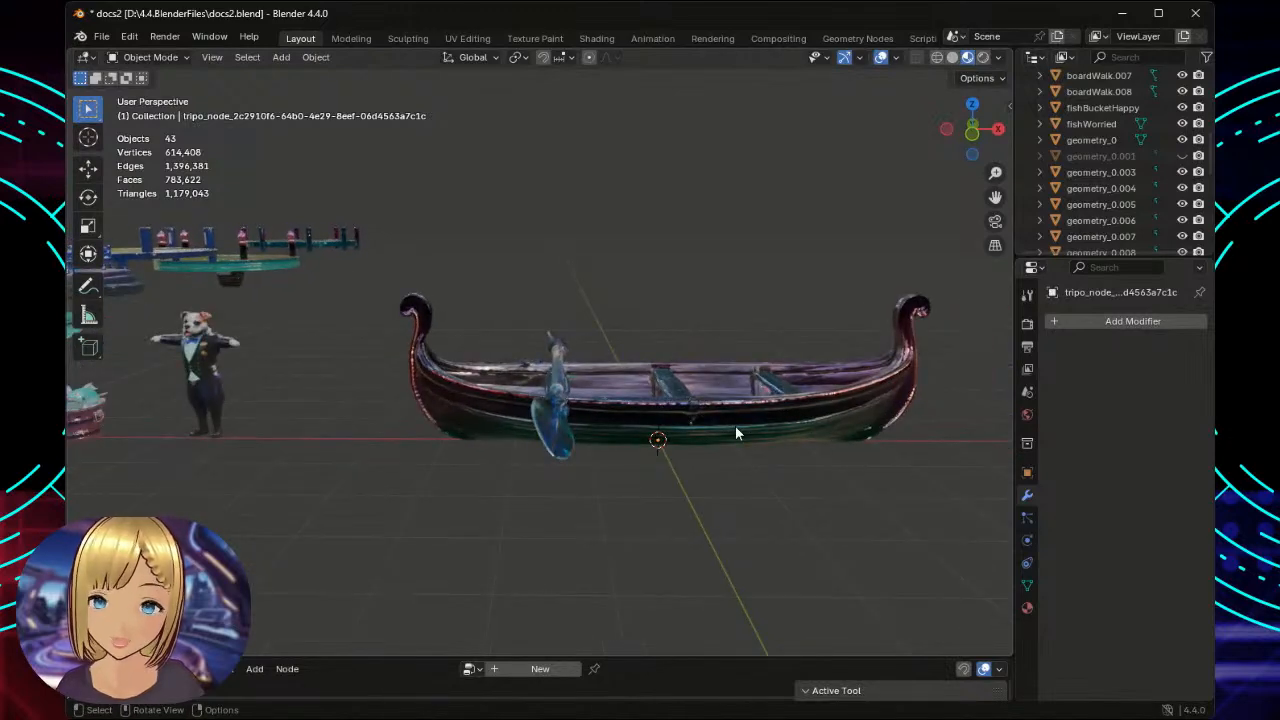
scroll(729, 427, up, 1)
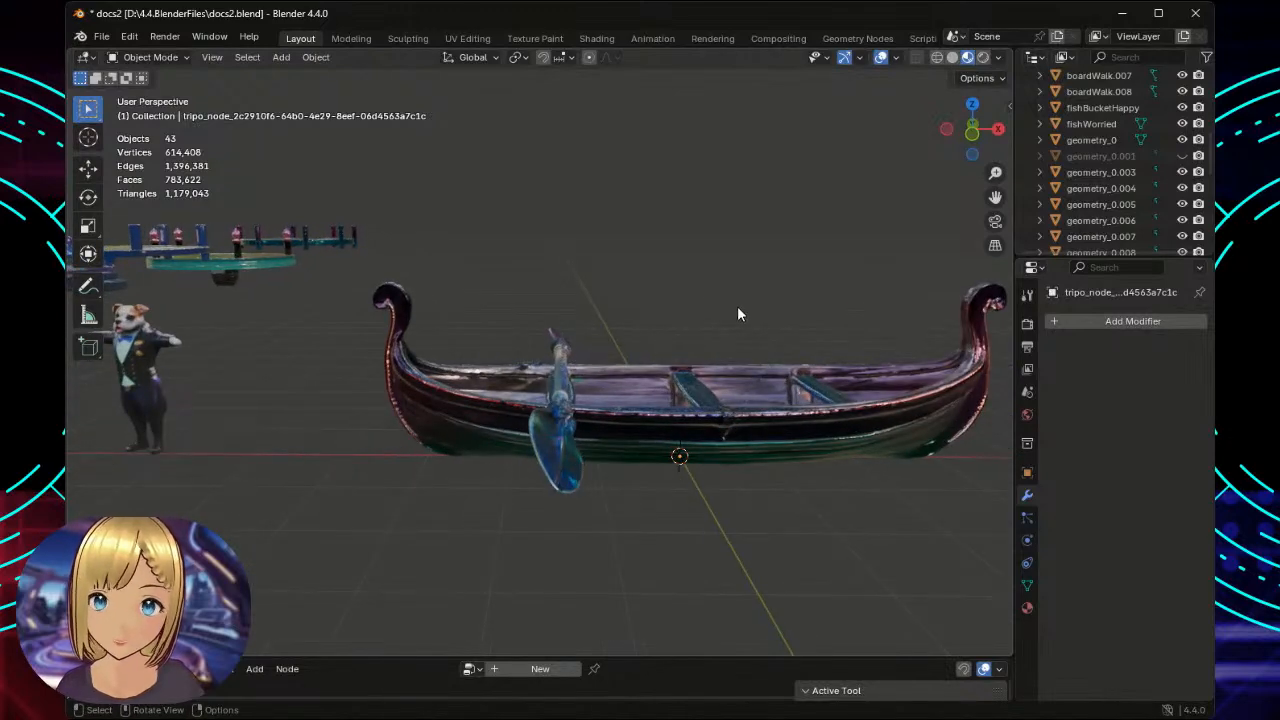
middle_drag(737, 313, 698, 330)
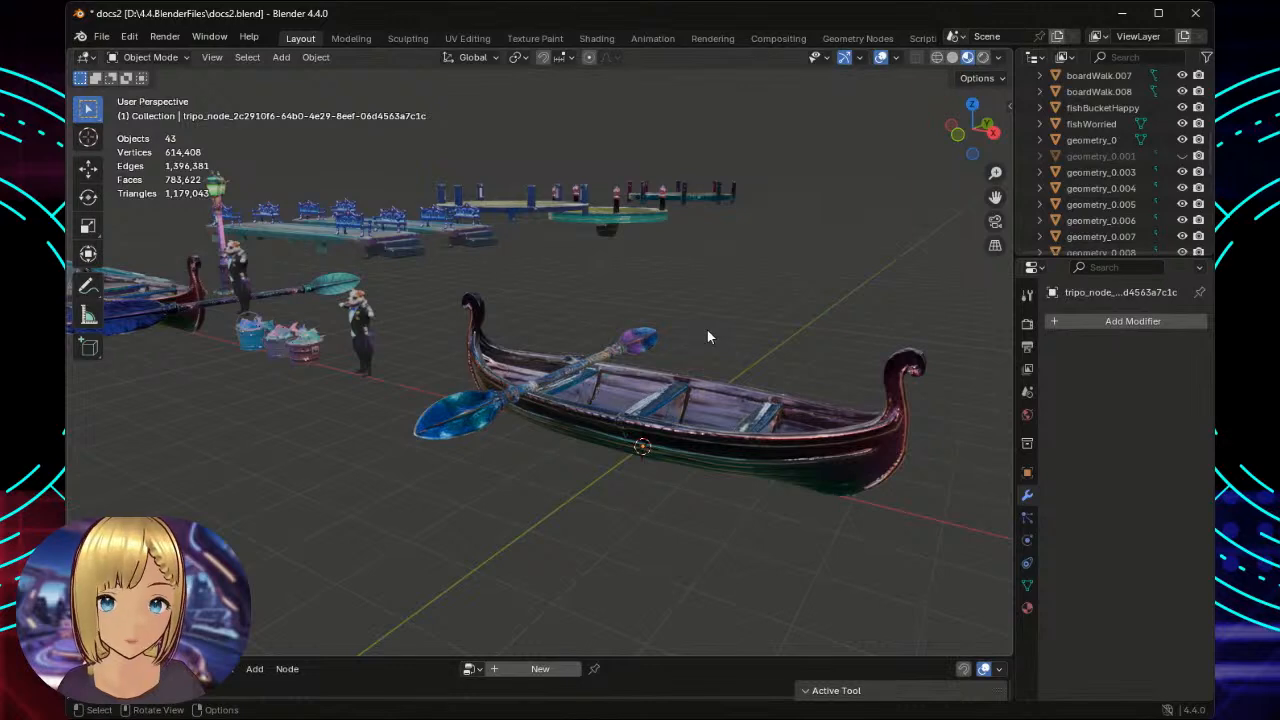
scroll(690, 332, up, 2)
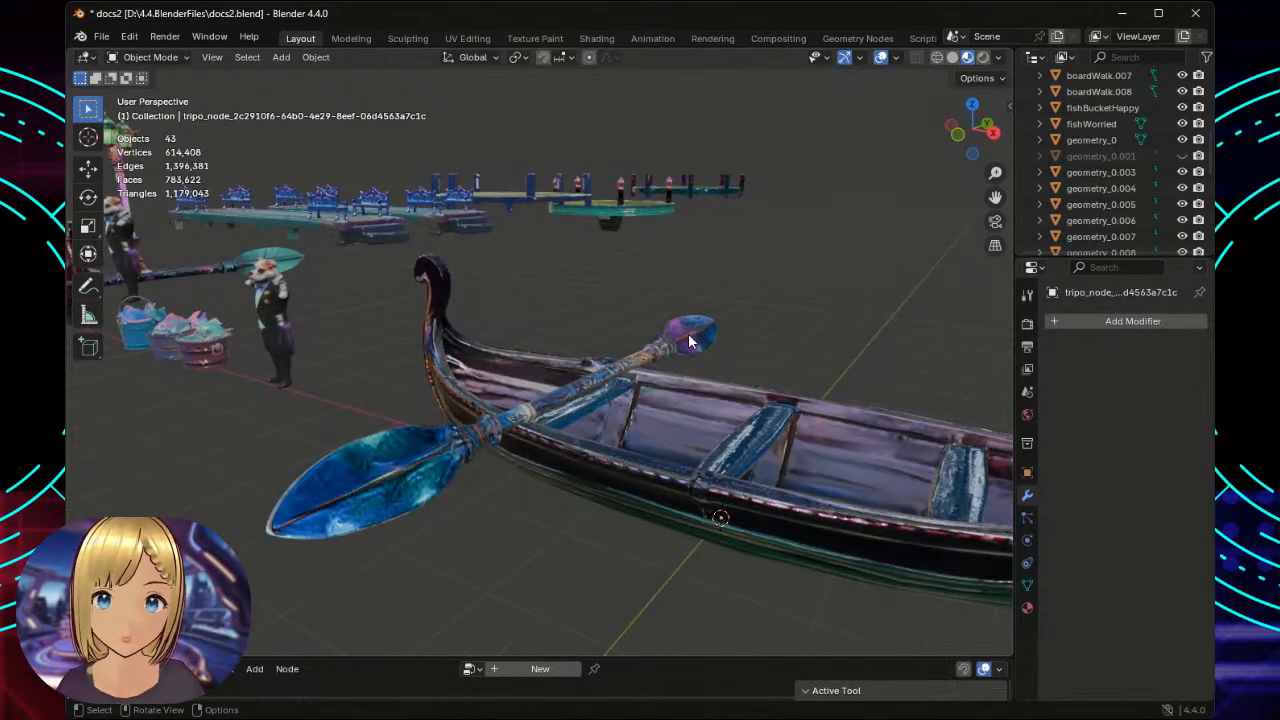
scroll(688, 333, up, 2)
middle_drag(777, 329, 830, 335)
scroll(831, 337, down, 1)
scroll(831, 337, down, 2)
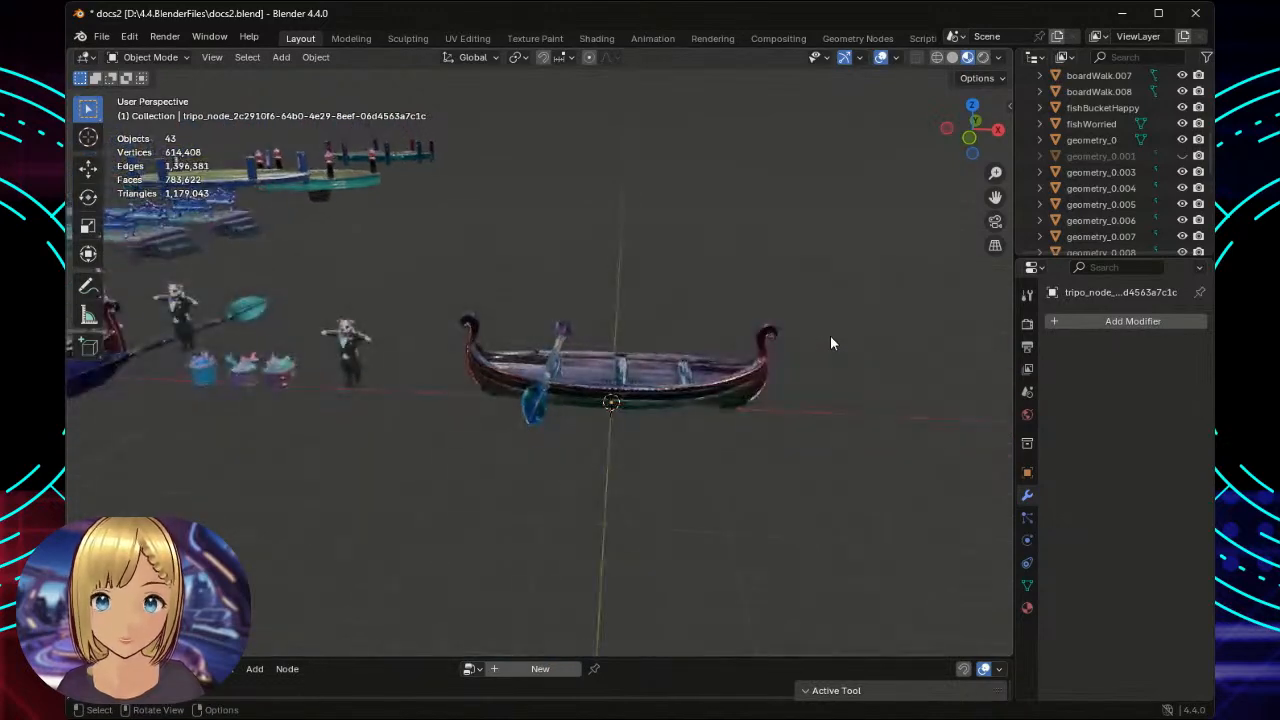
Duplicate the pink-and-blue oar, move the copy along the X axis well beyond the boat's far end and deselect it.
click(532, 412)
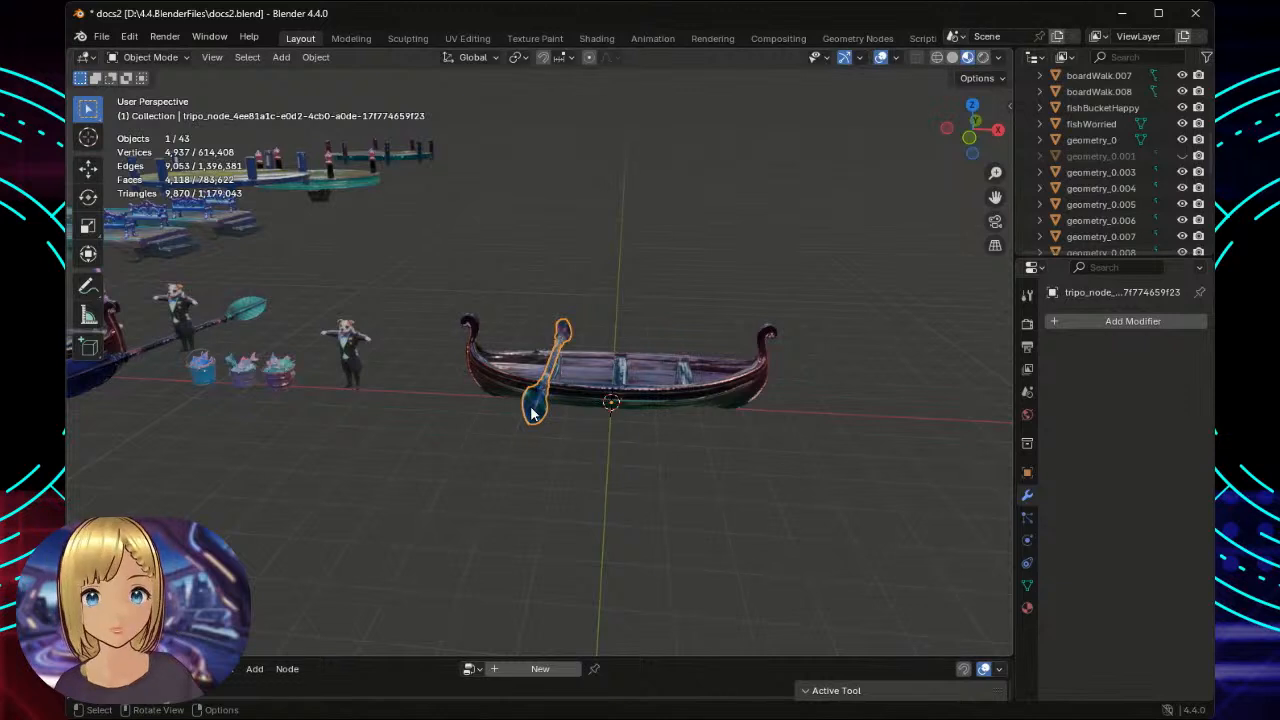
key(shift+d)
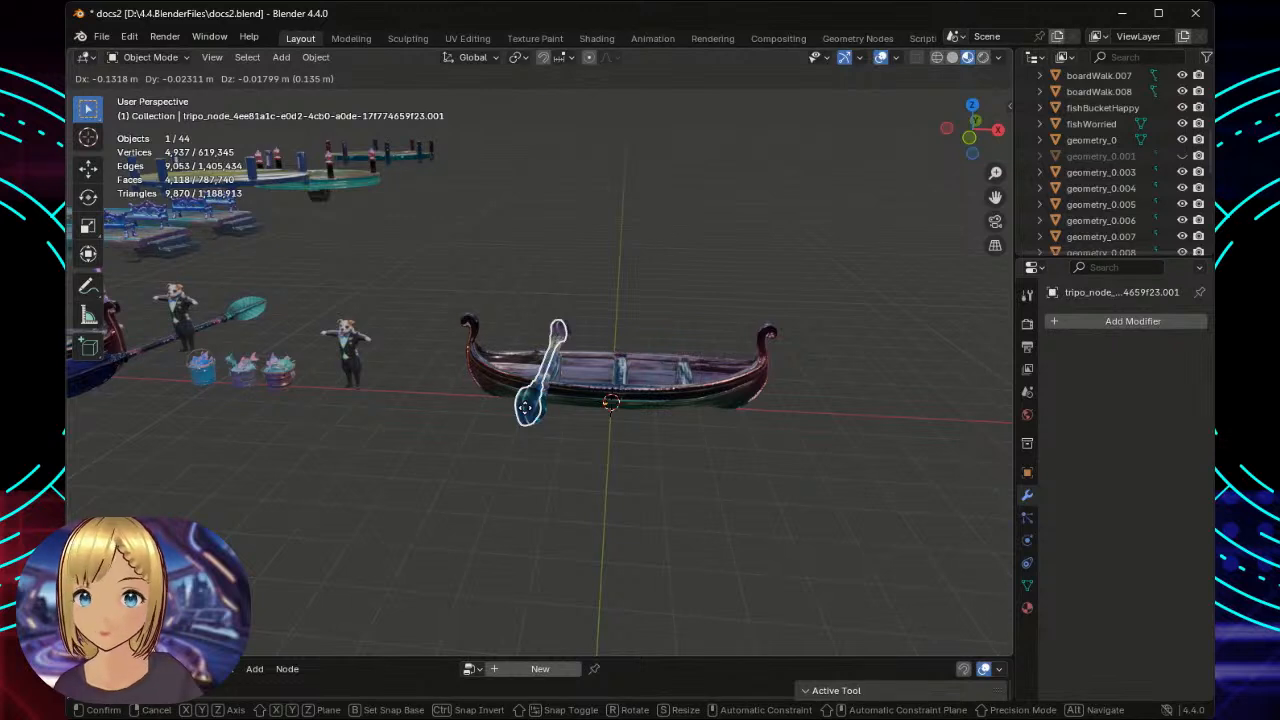
click(527, 412)
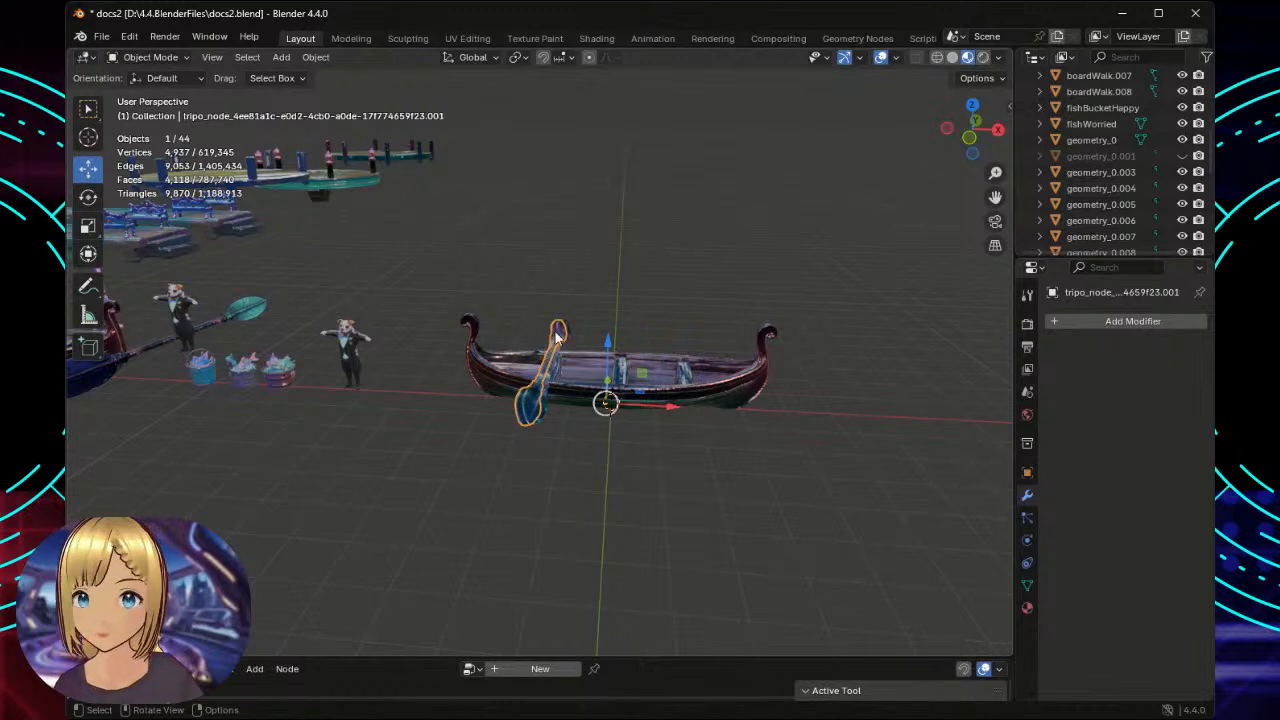
drag(674, 406, 210, 449)
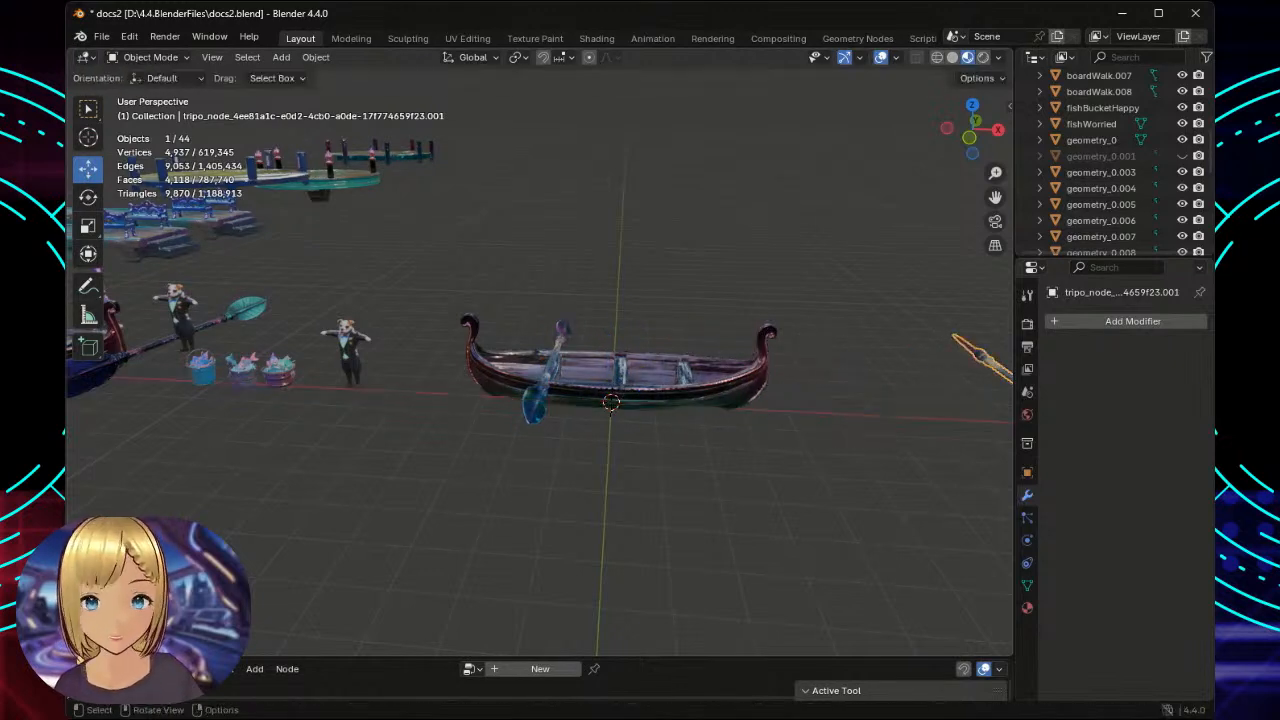
click(618, 266)
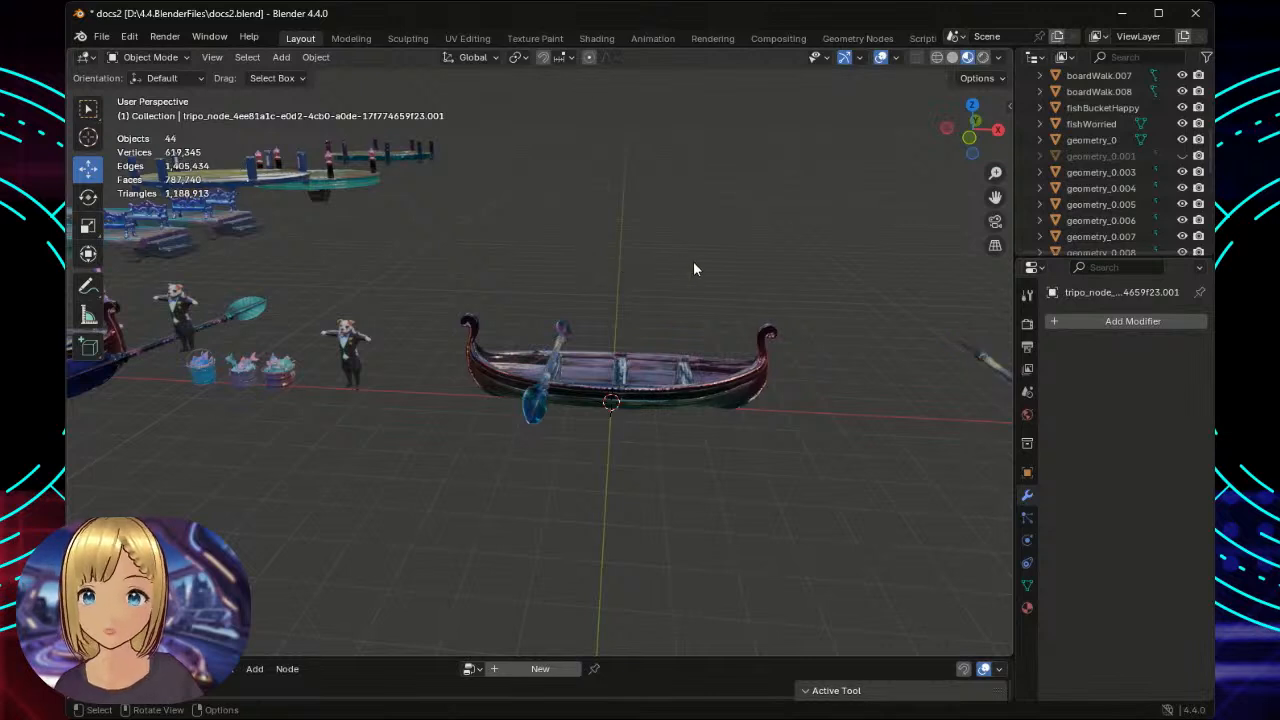
Examine how the original oar rests across the boat's sides and bench, from the end, from above and from the side.
scroll(693, 261, up, 3)
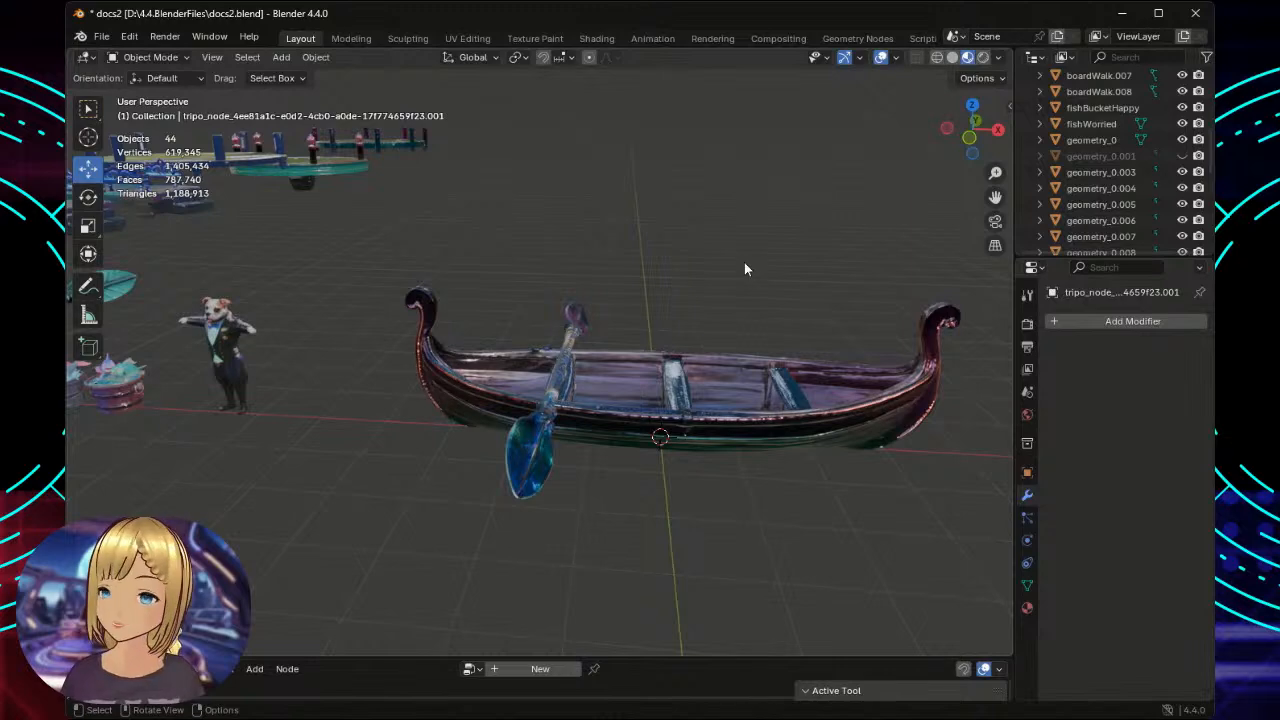
middle_drag(745, 270, 613, 316)
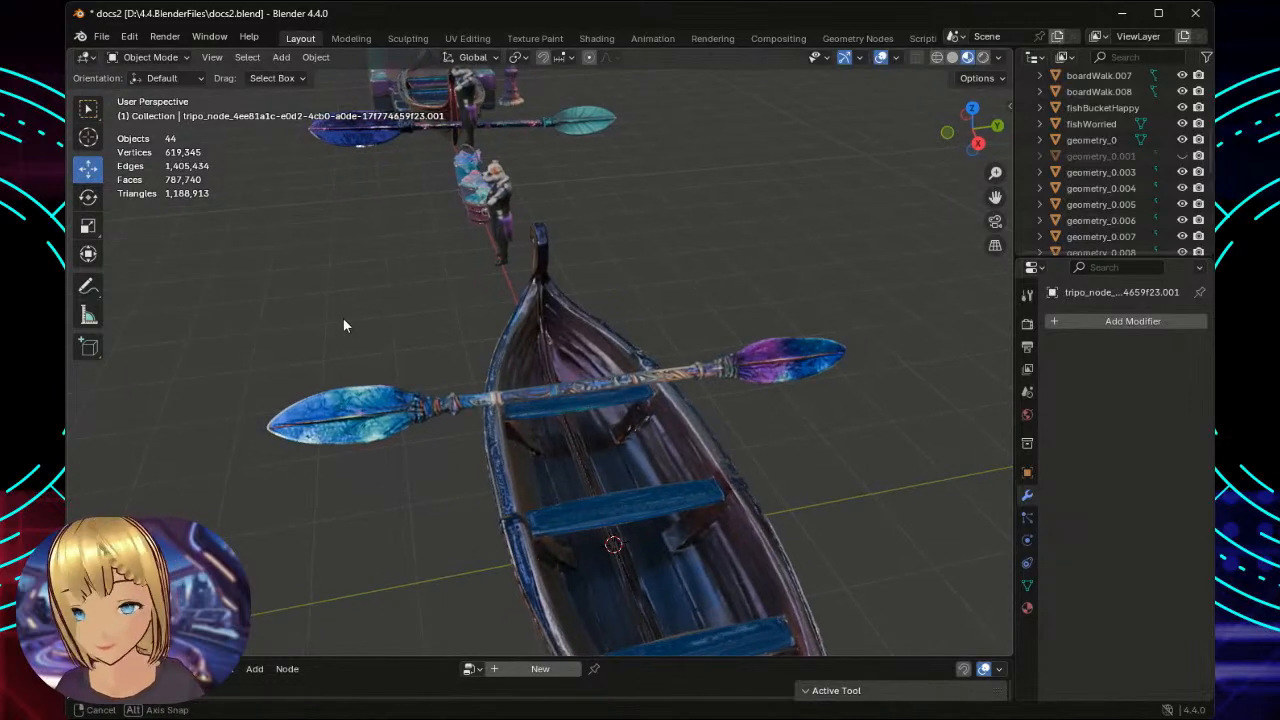
middle_drag(343, 318, 436, 320)
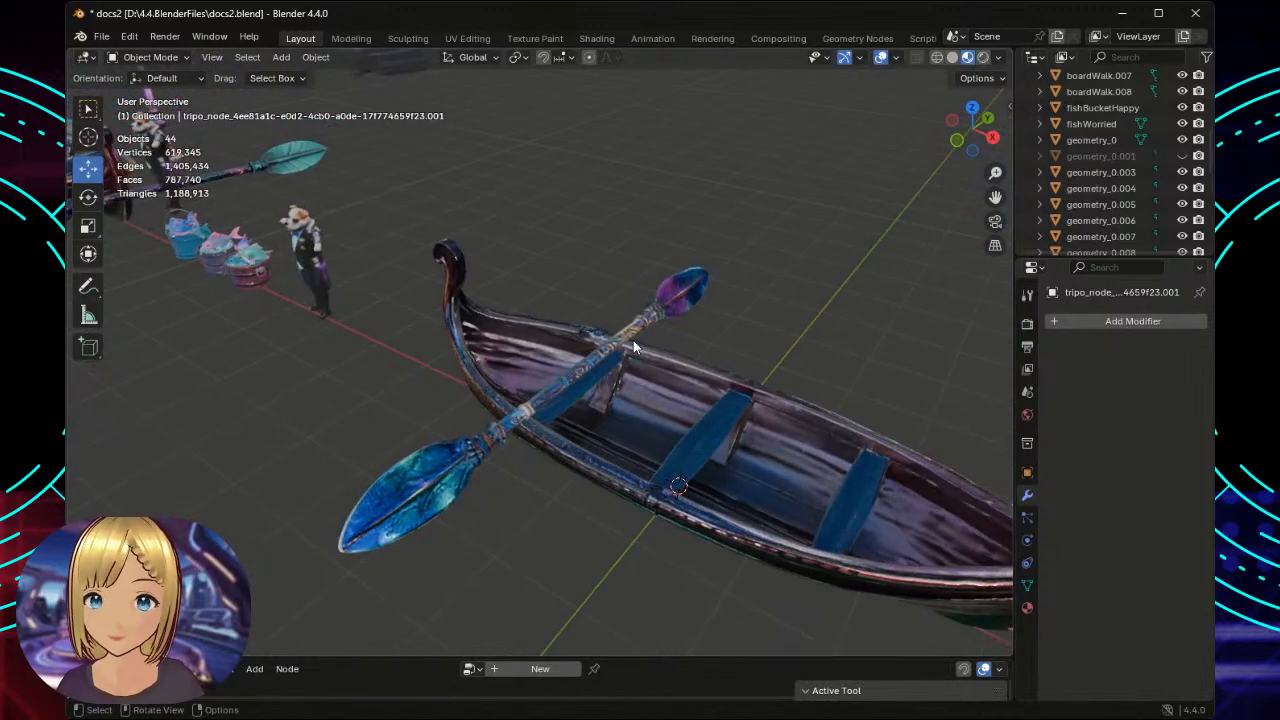
scroll(633, 340, down, 2)
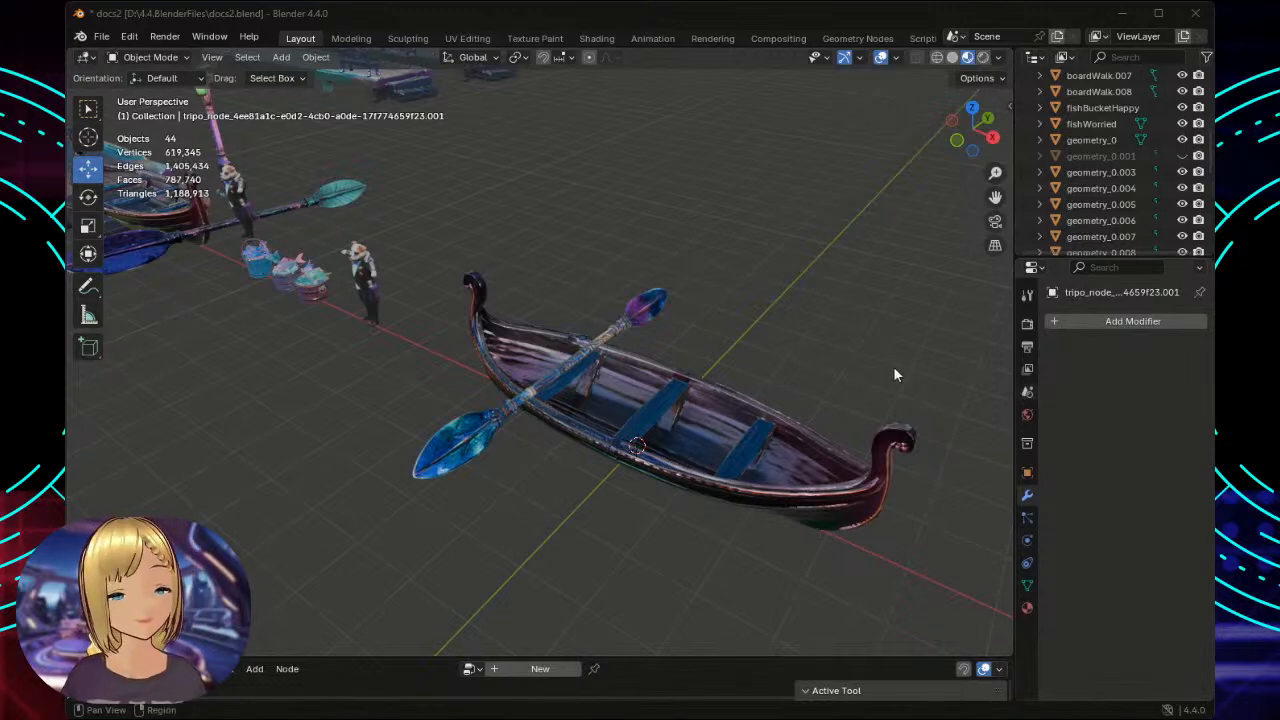
scroll(759, 274, up, 3)
scroll(759, 274, down, 2)
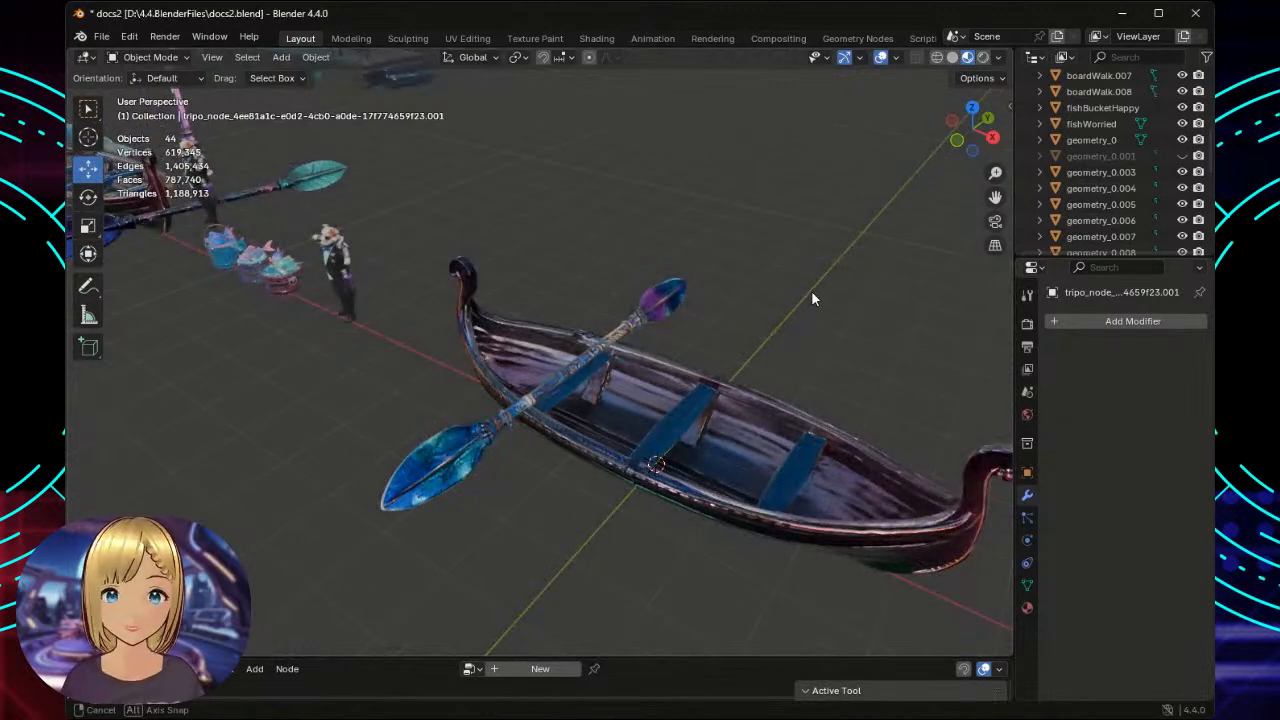
middle_drag(811, 290, 817, 264)
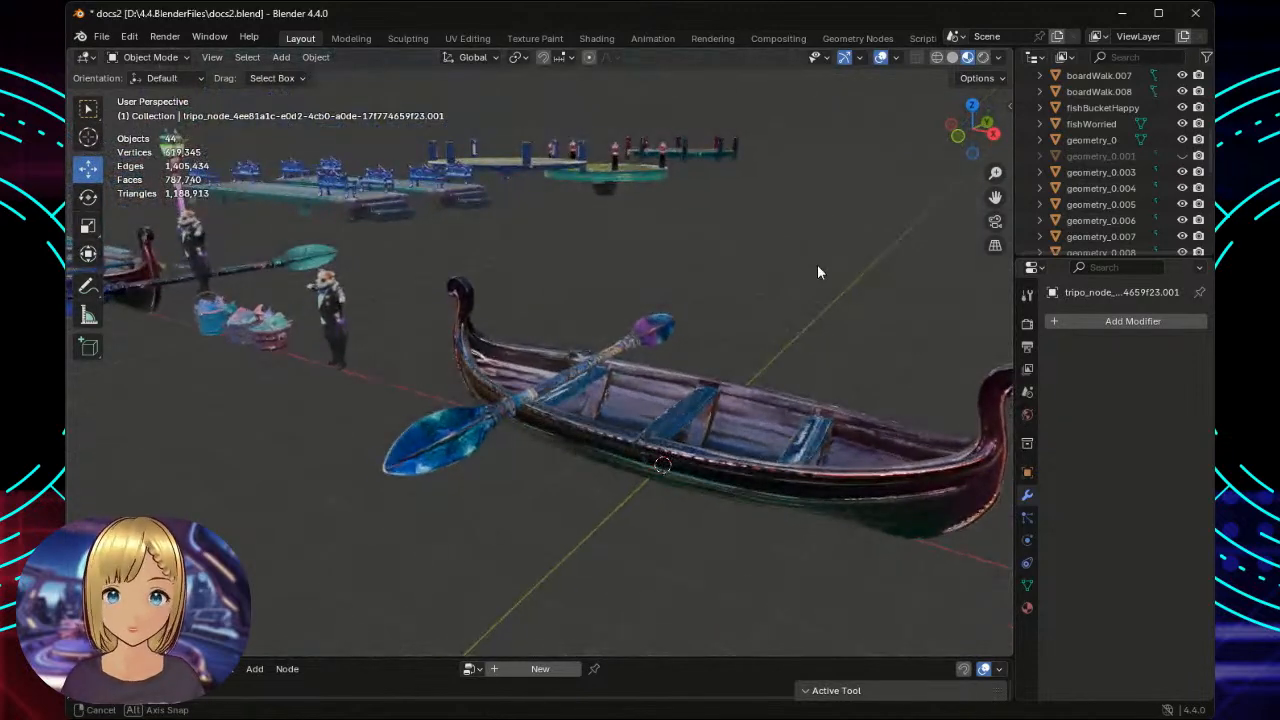
scroll(824, 286, up, 2)
scroll(824, 286, down, 2)
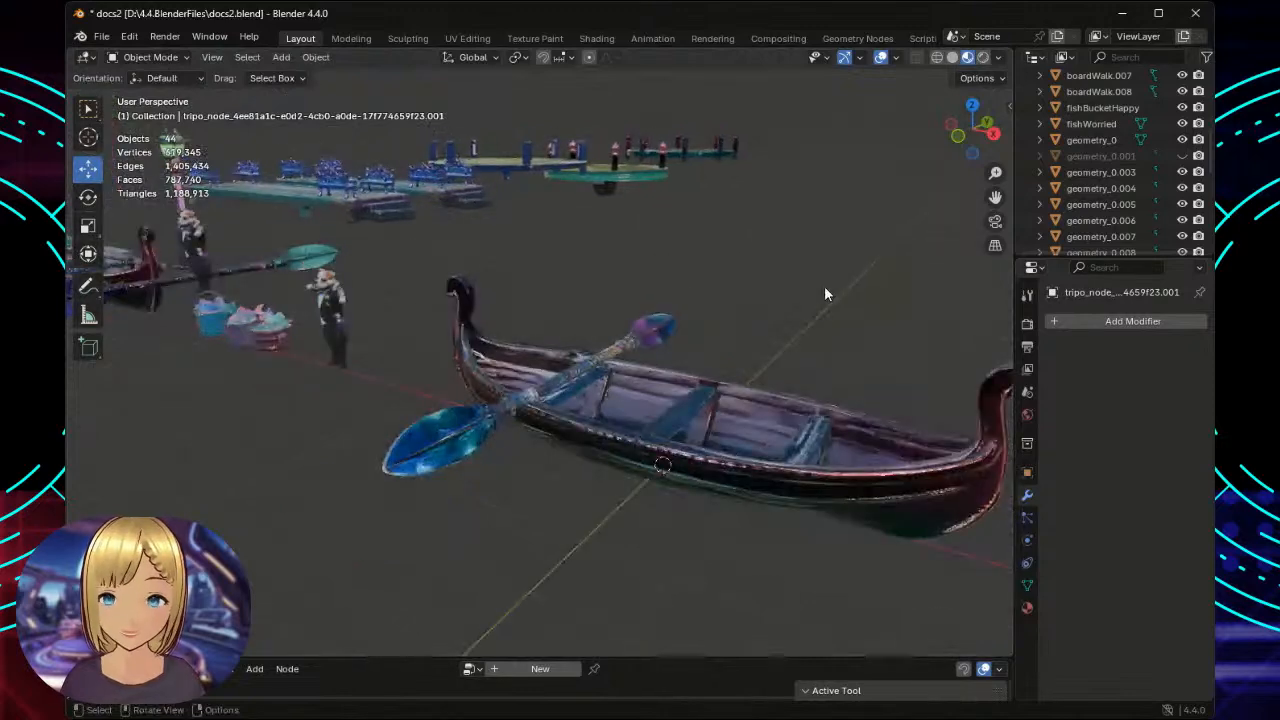
middle_drag(824, 286, 849, 313)
scroll(814, 312, up, 3)
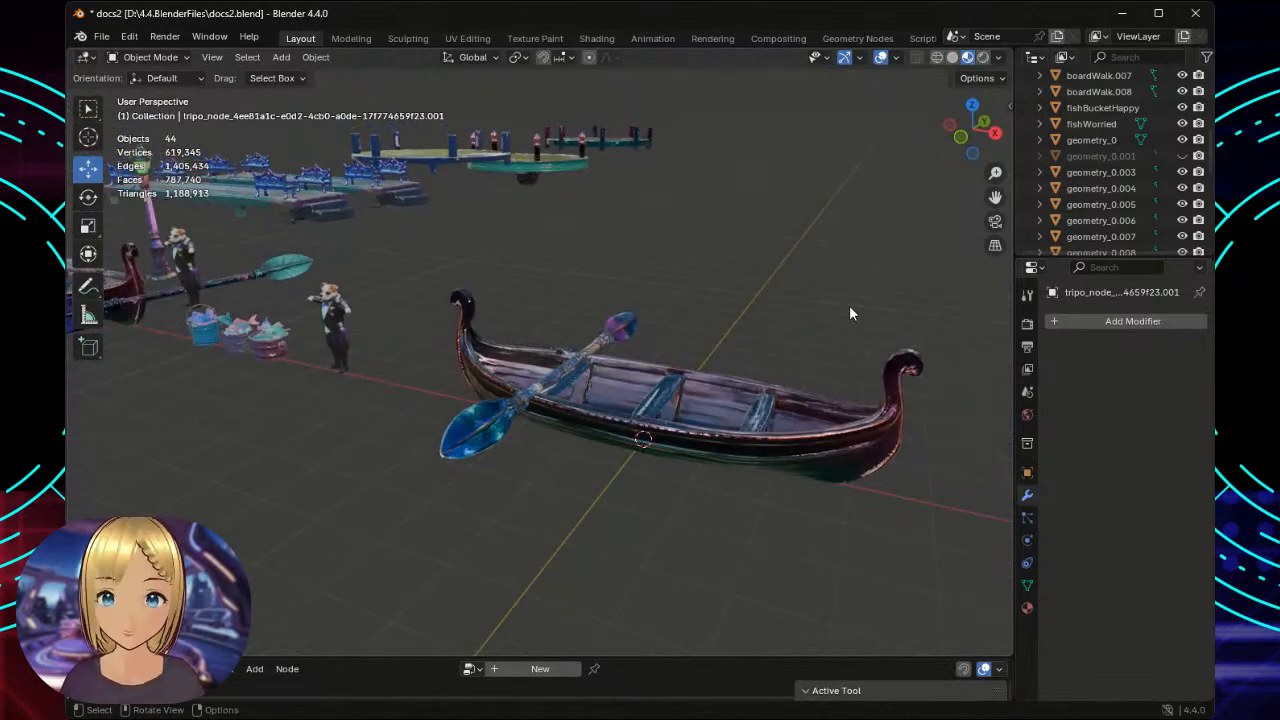
Check the oar and the boat as separate selections, clear the selection and switch back to the Select Box tool.
click(618, 330)
click(772, 283)
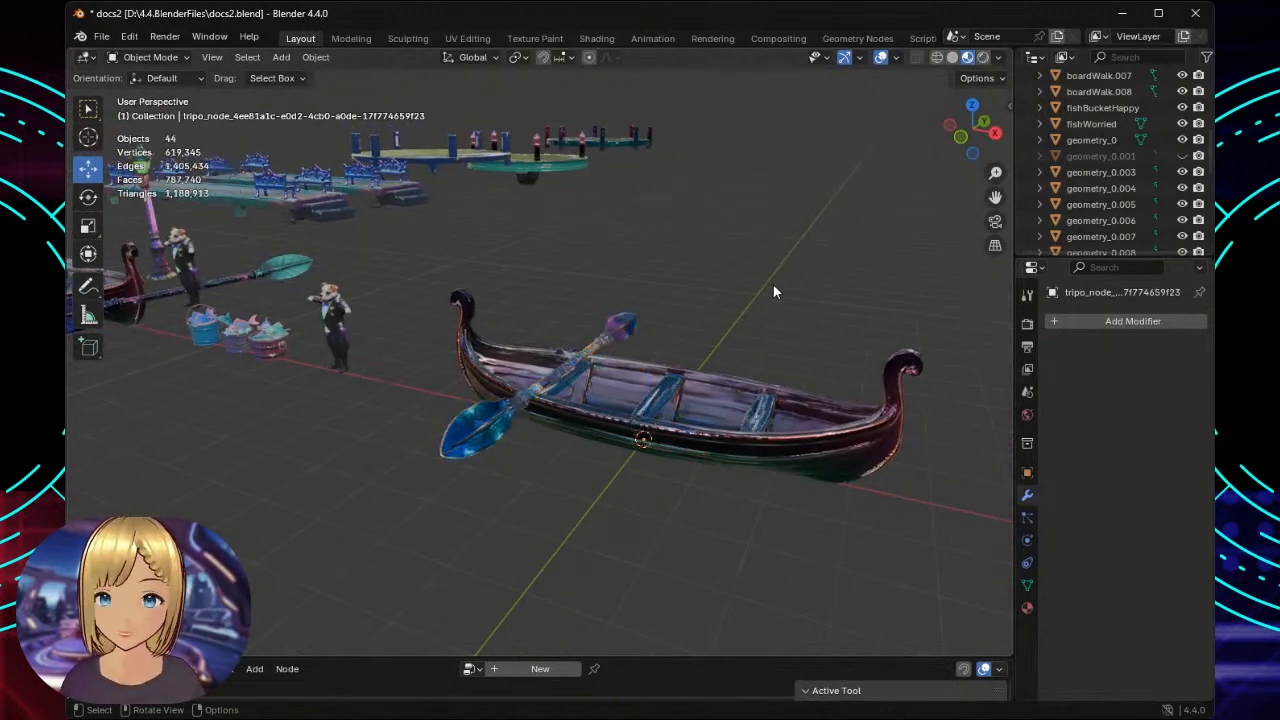
scroll(772, 275, up, 1)
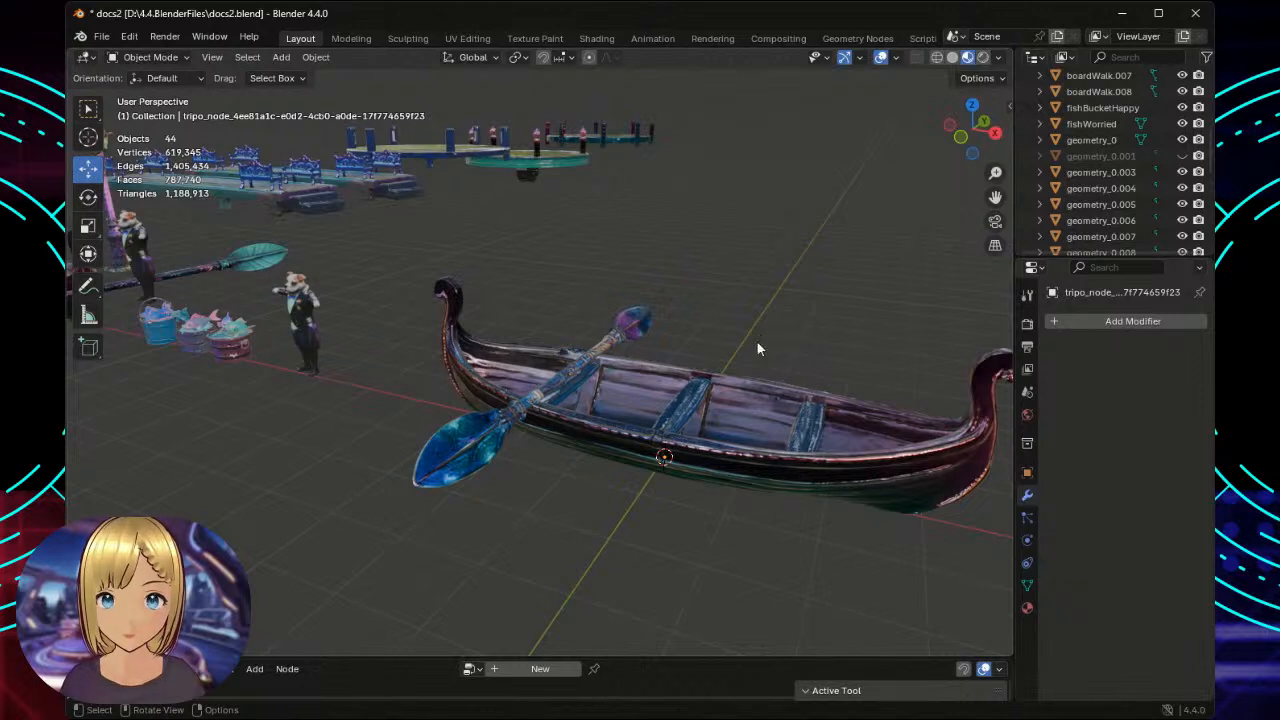
click(705, 400)
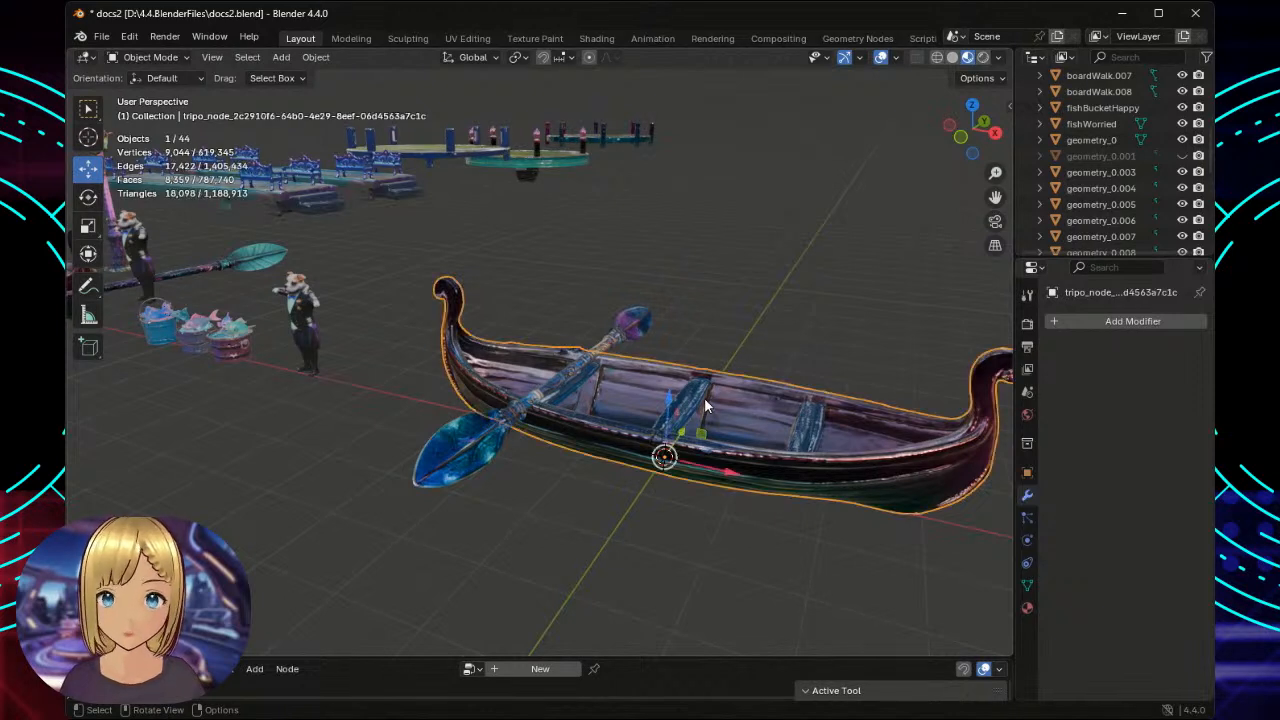
click(677, 213)
click(87, 112)
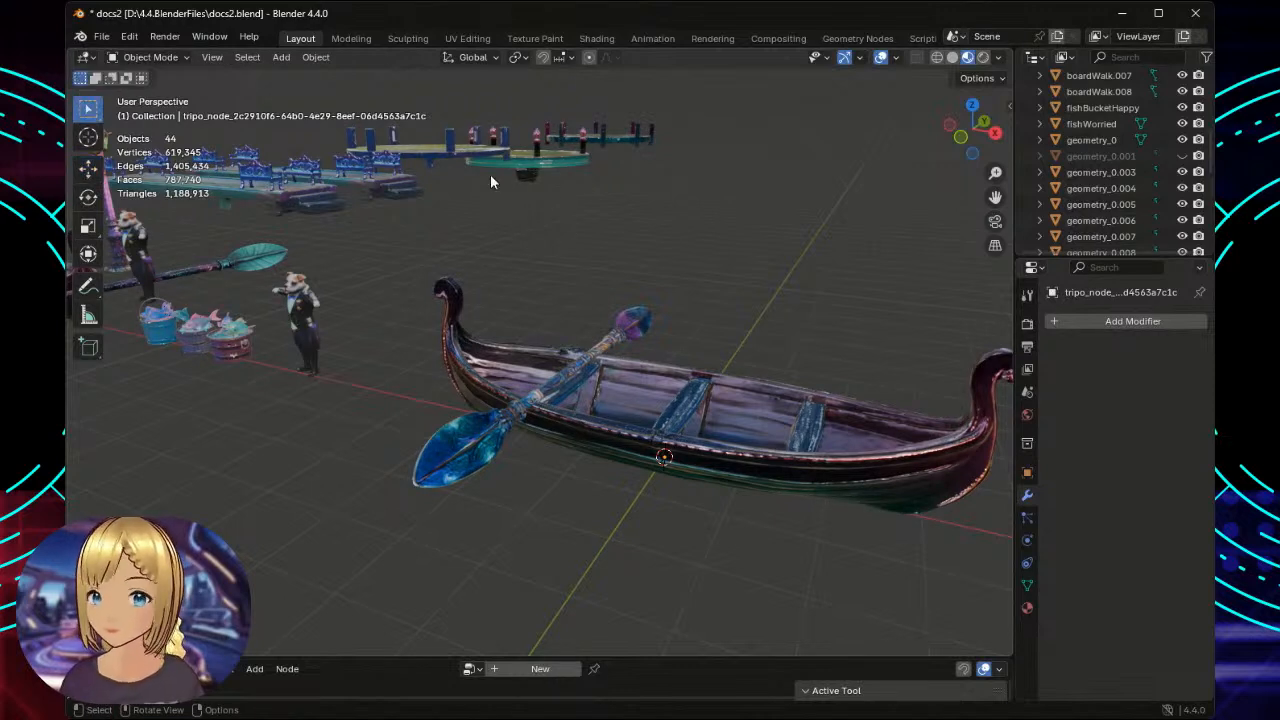
Select the boat together with the pink-and-blue oar lying across it and join them into a single object.
click(739, 407)
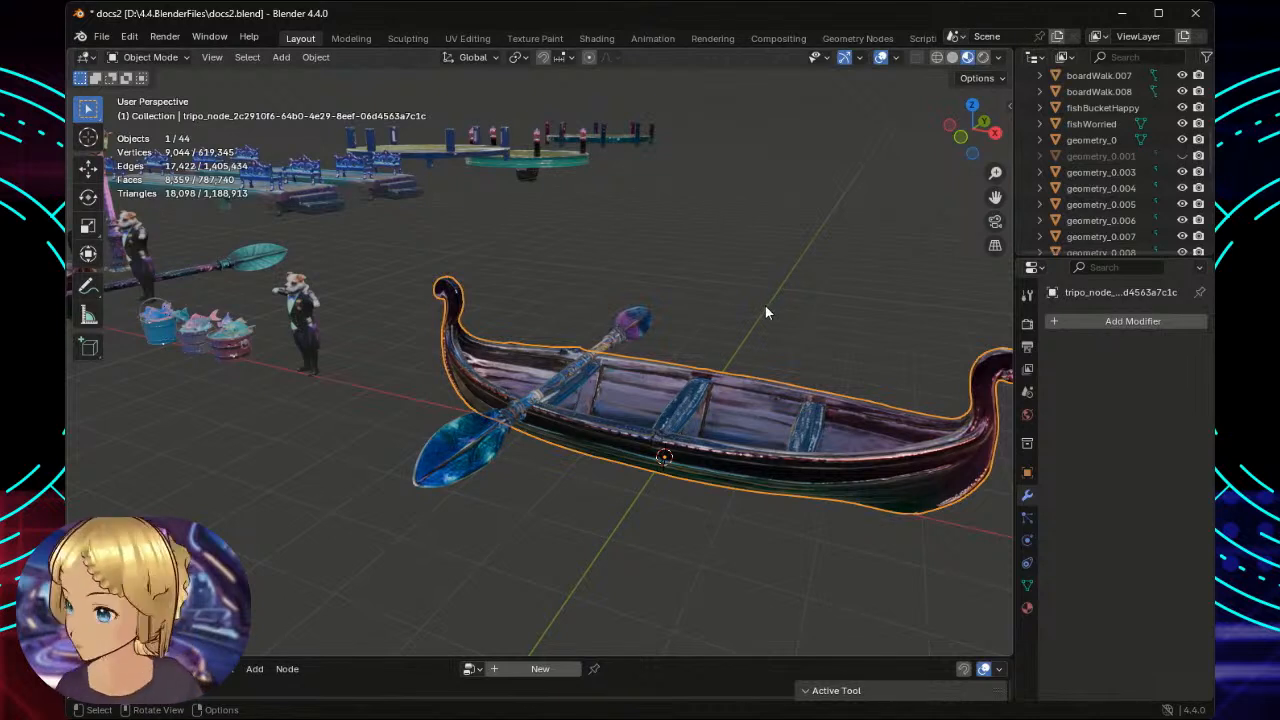
shift+click(633, 320)
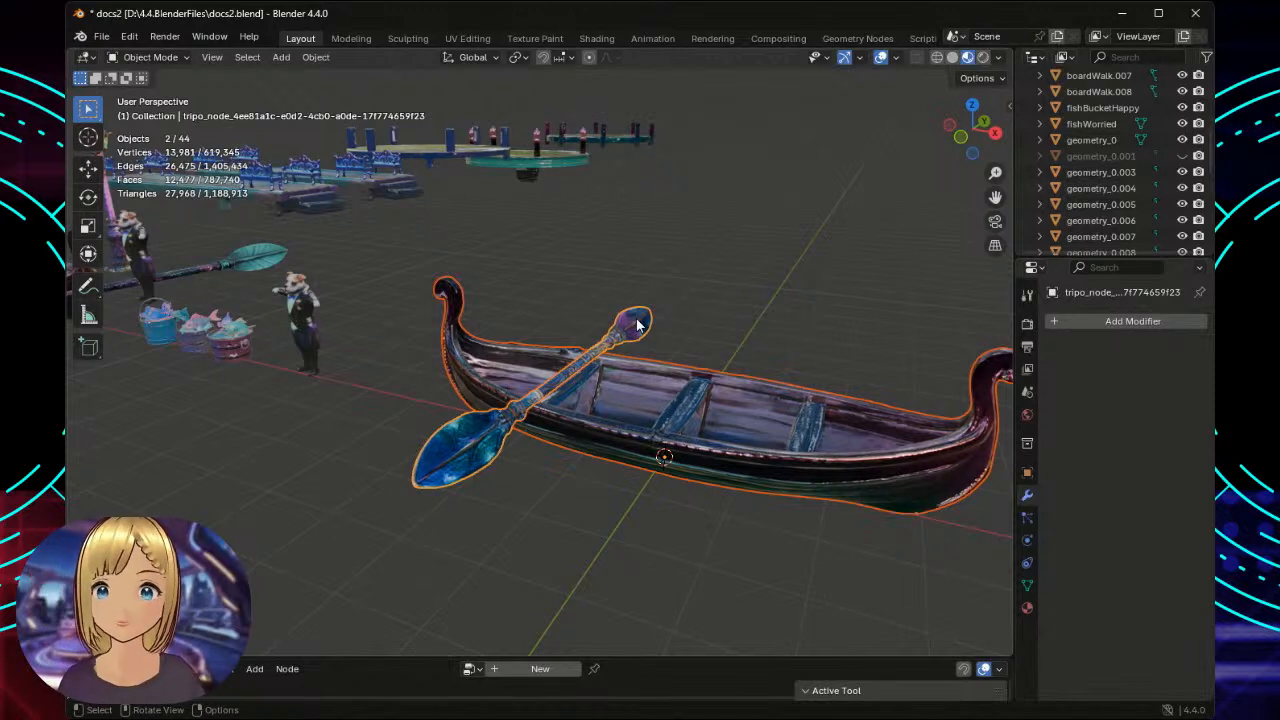
right_click(637, 323)
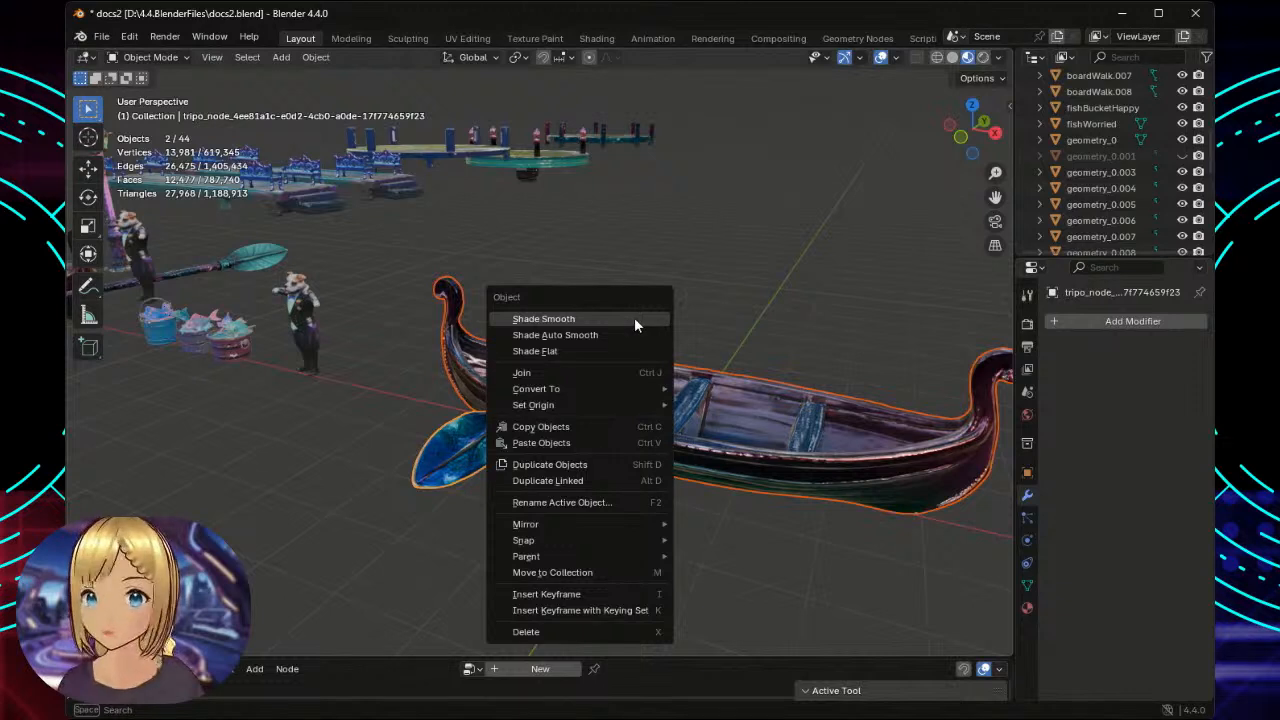
click(585, 374)
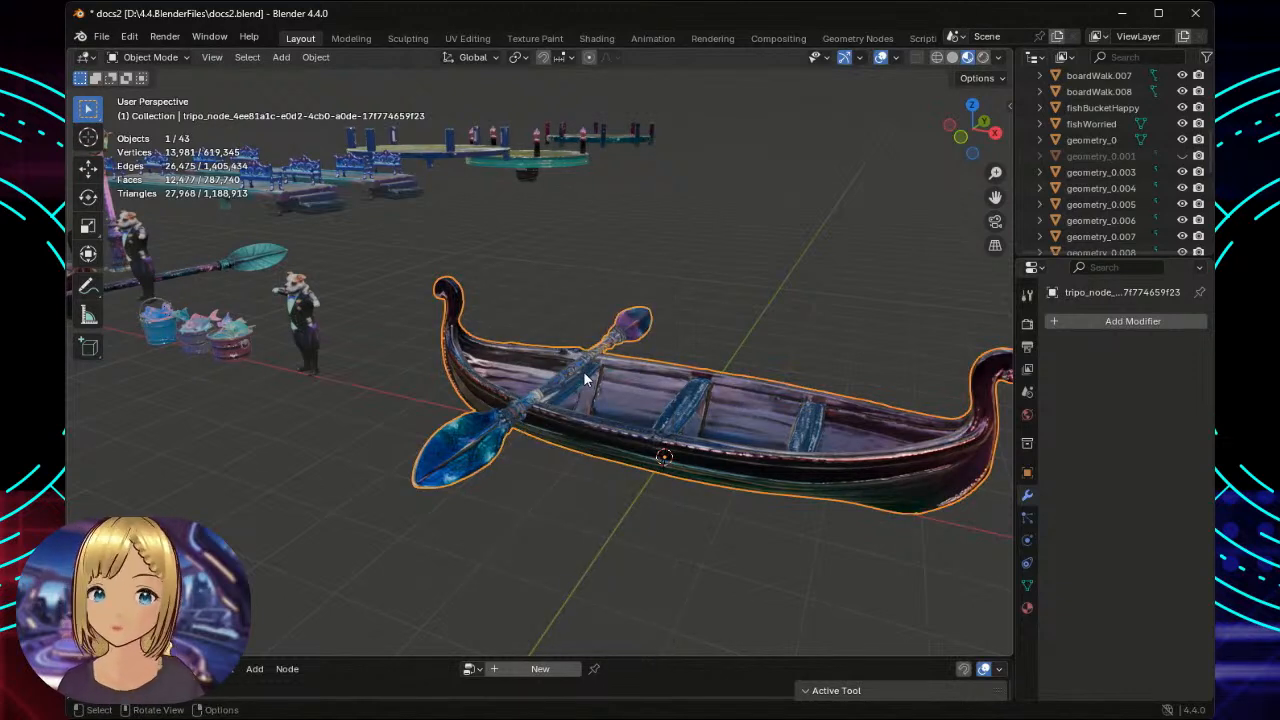
Examine the joined boat and oar from low and high angles, both close up and within the dock scene.
click(800, 278)
middle_drag(802, 300, 792, 411)
click(790, 409)
scroll(797, 300, down, 1)
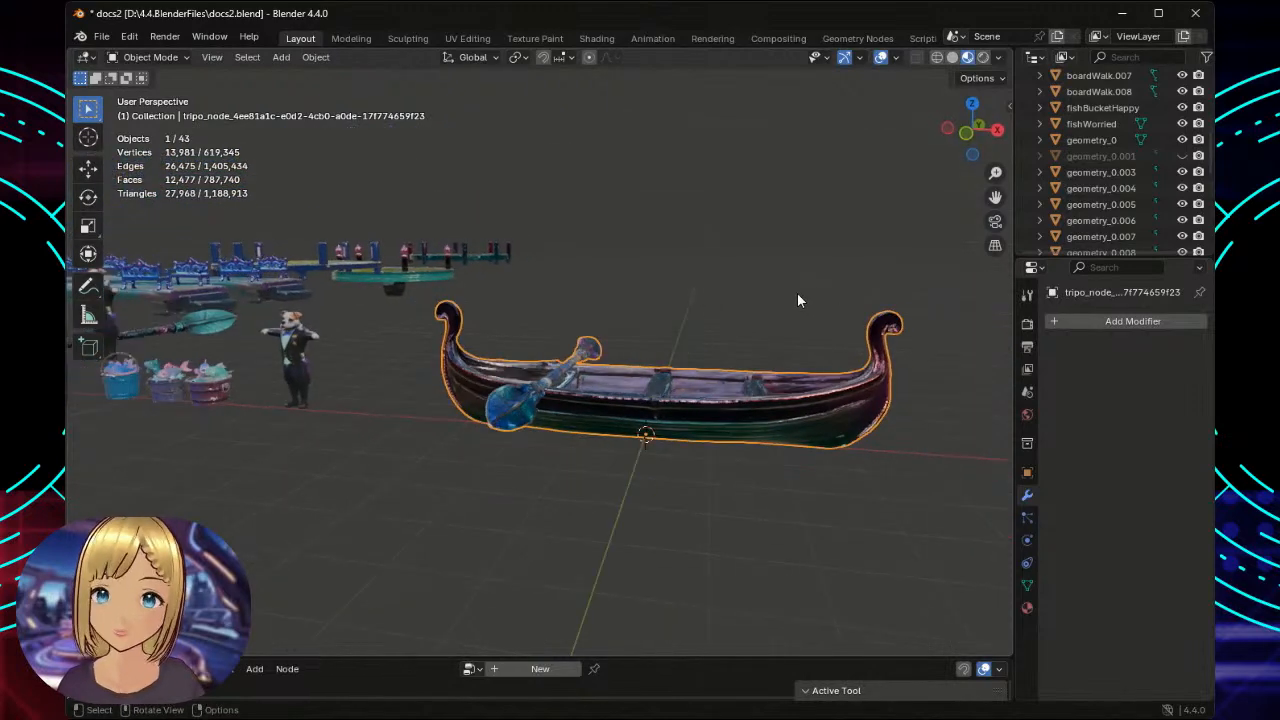
scroll(797, 293, down, 1)
scroll(795, 293, up, 5)
scroll(738, 291, down, 1)
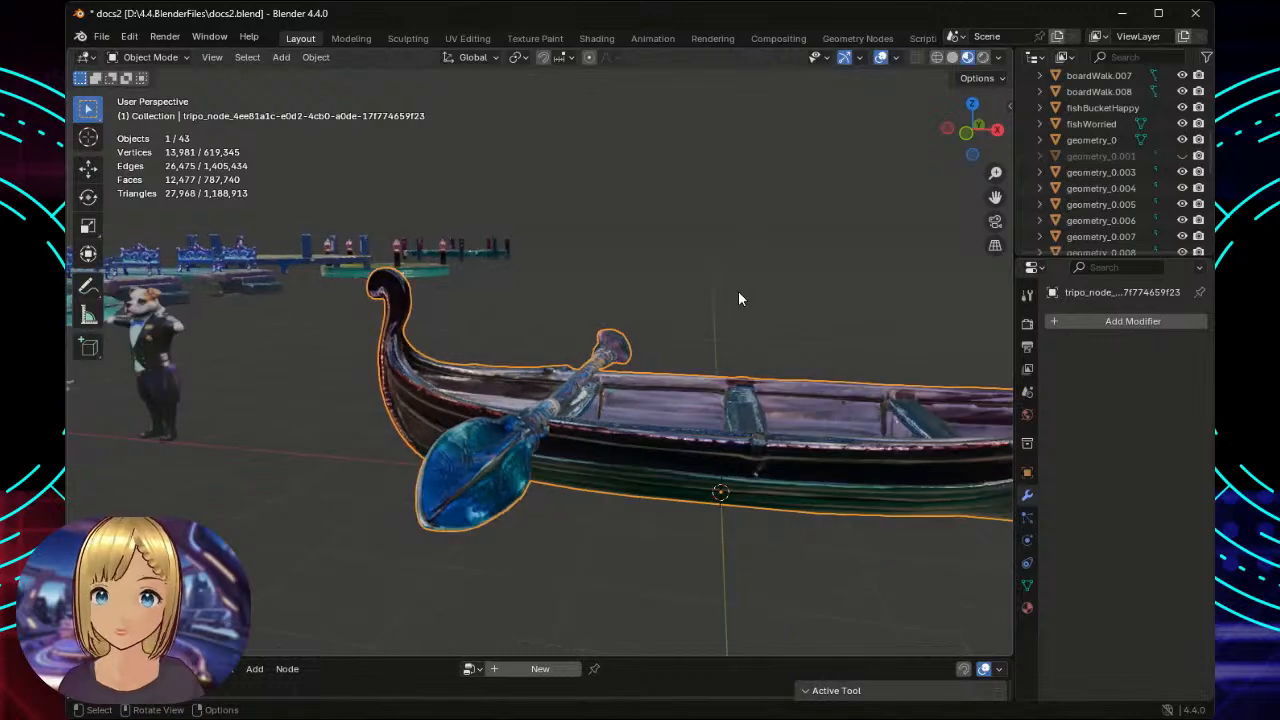
scroll(738, 290, down, 2)
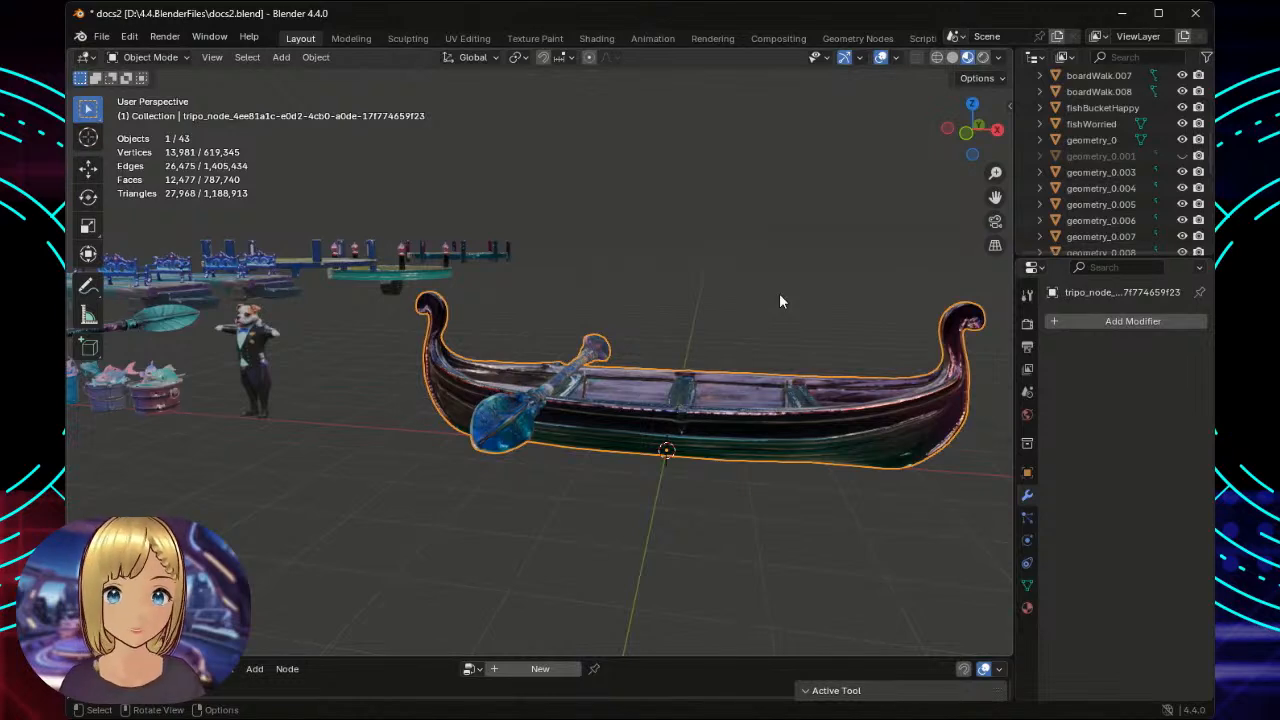
scroll(764, 292, up, 2)
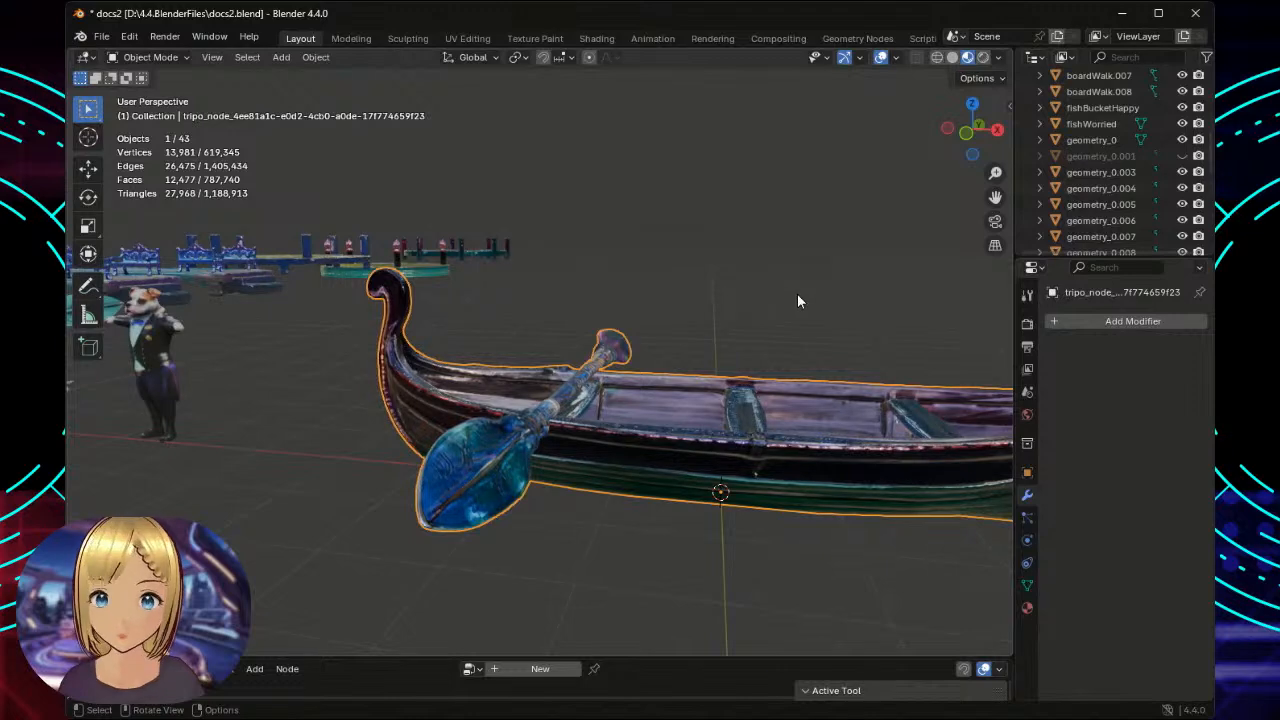
click(797, 293)
click(794, 416)
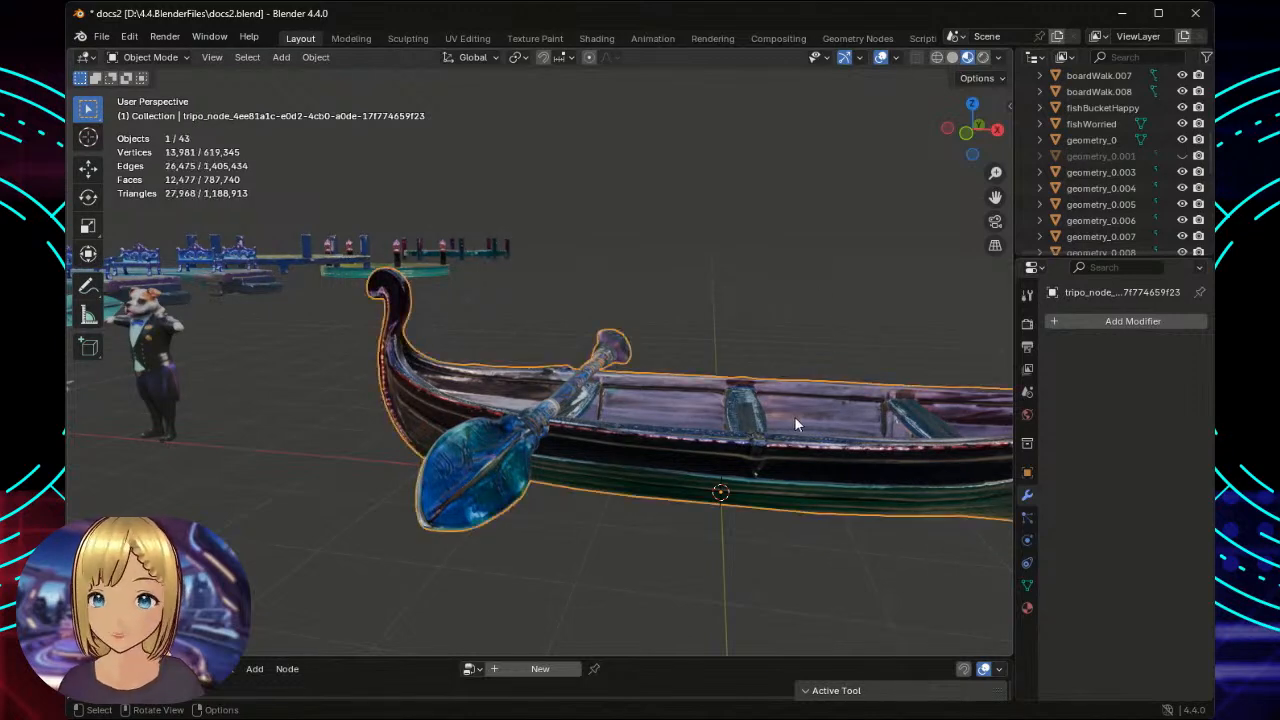
scroll(821, 287, down, 3)
scroll(821, 289, down, 3)
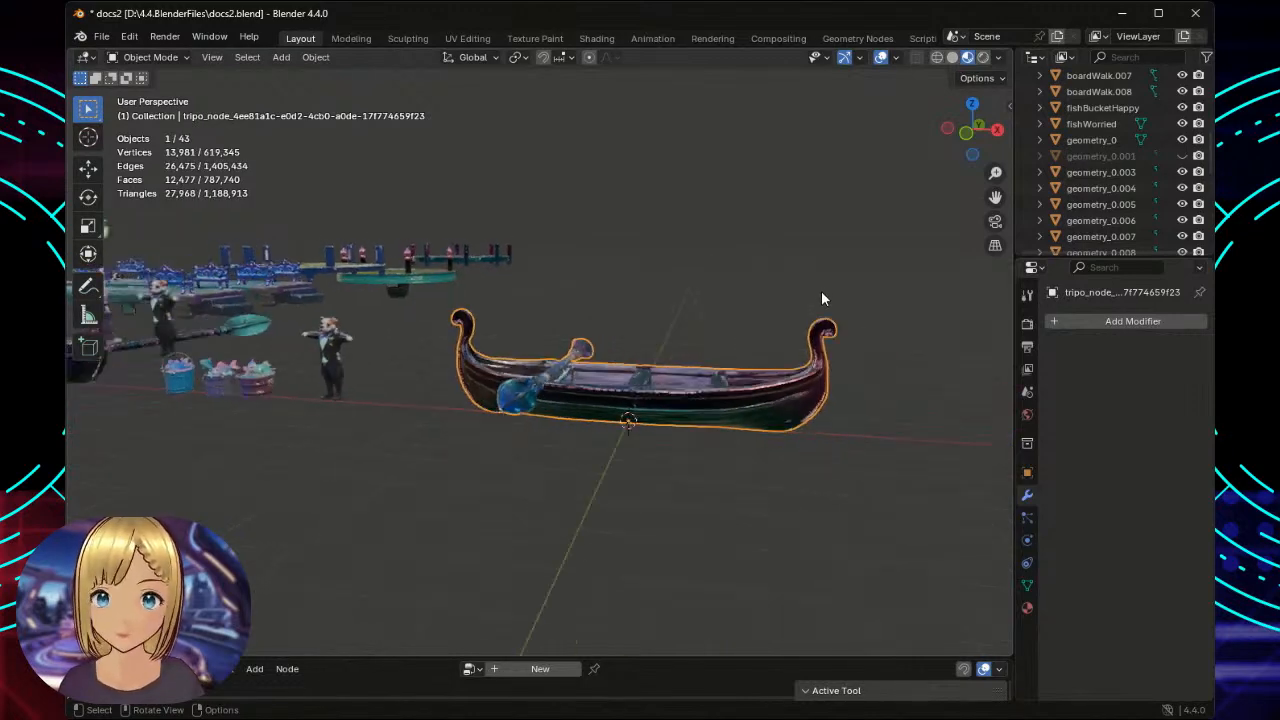
scroll(821, 291, up, 3)
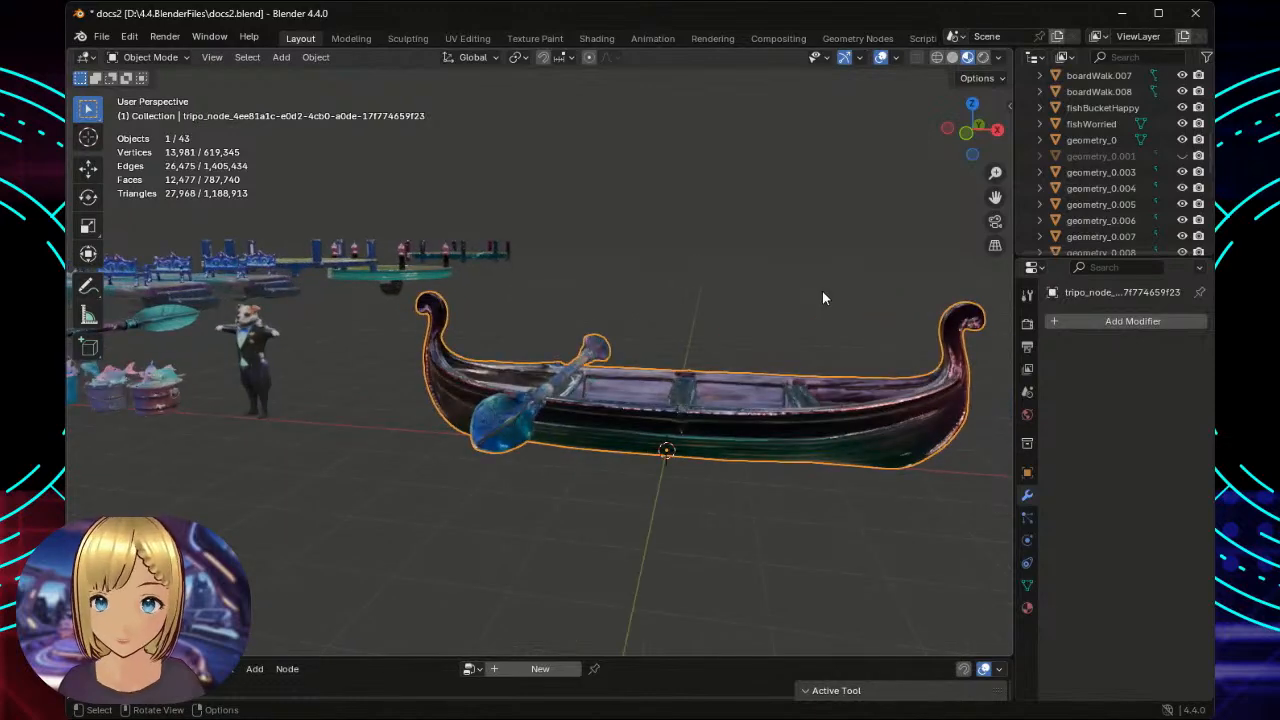
scroll(822, 290, up, 3)
middle_drag(856, 323, 811, 328)
scroll(815, 336, down, 2)
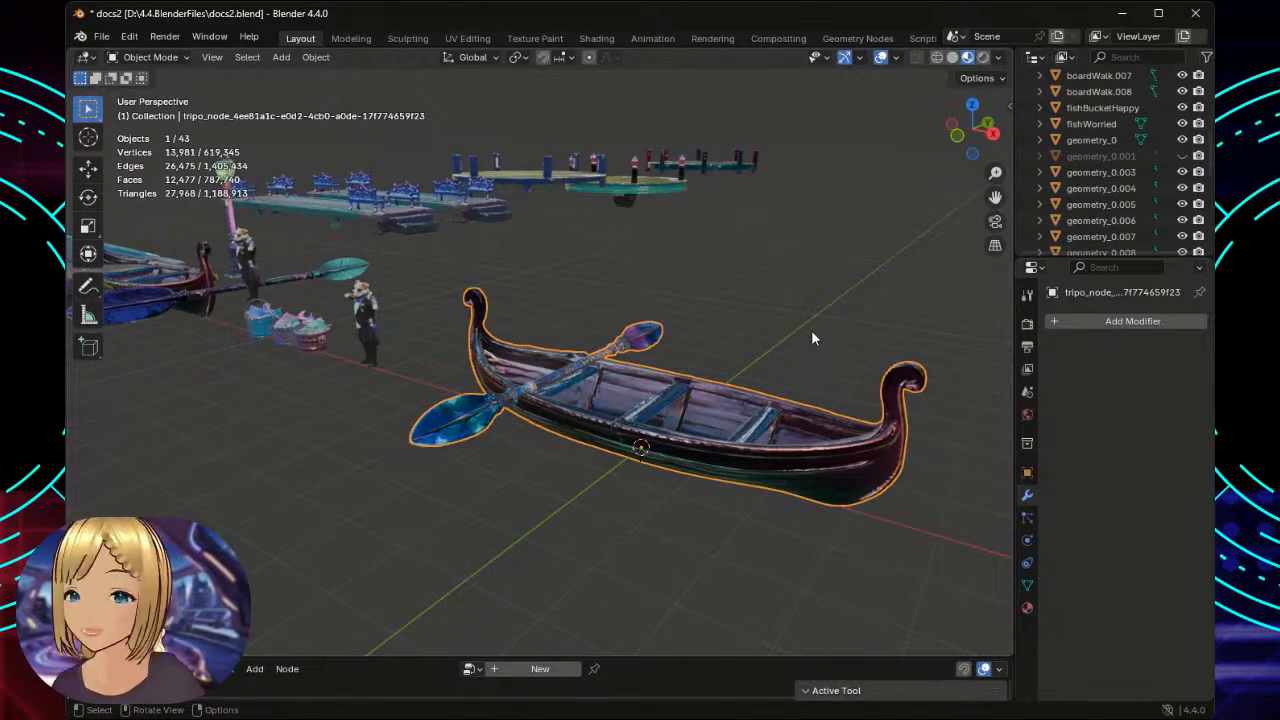
scroll(814, 330, up, 5)
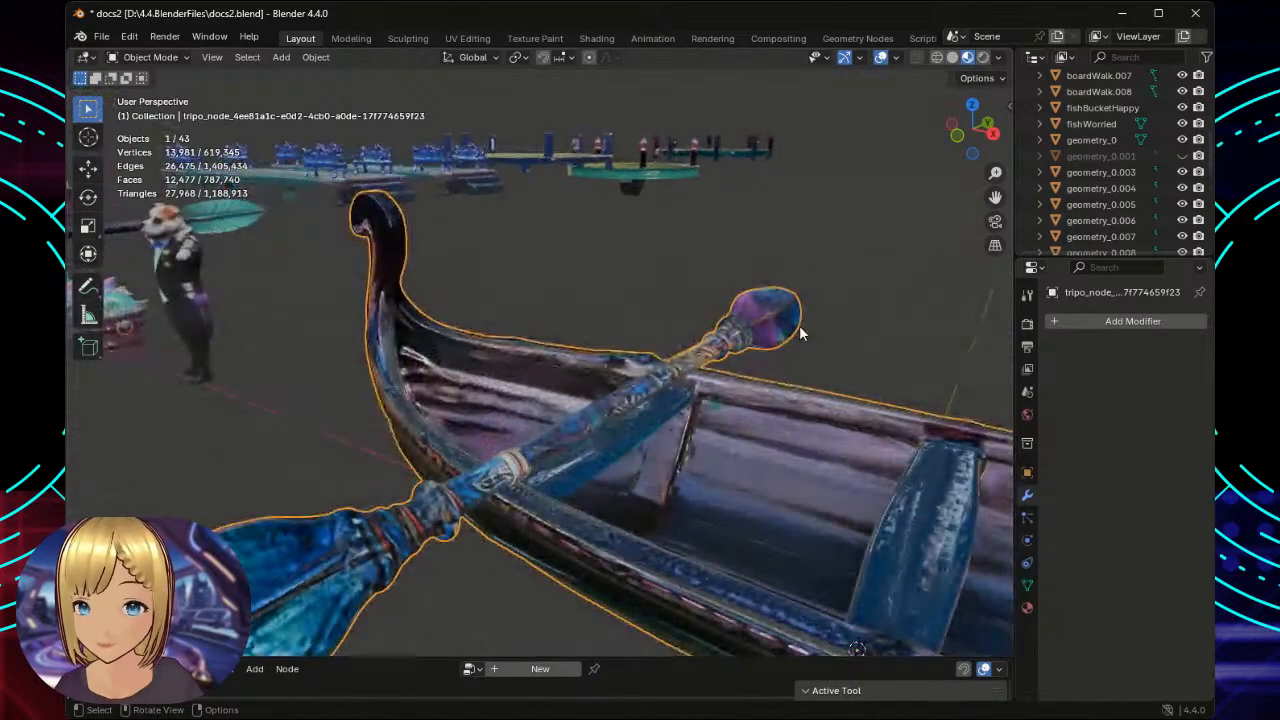
Clean the joined boat-and-oar mesh with Instant Clean, using the enabled Repair, Manifold, Dissolve, Normals and Objectdata options.
scroll(799, 333, down, 4)
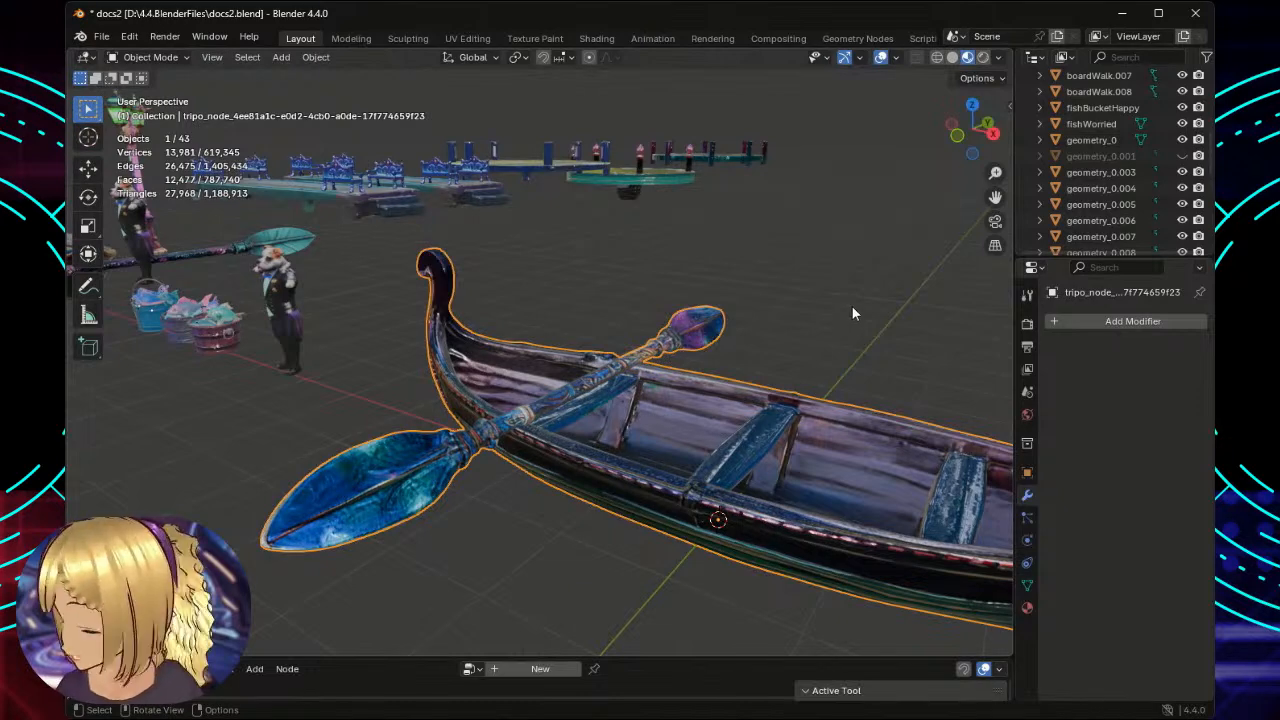
key(n)
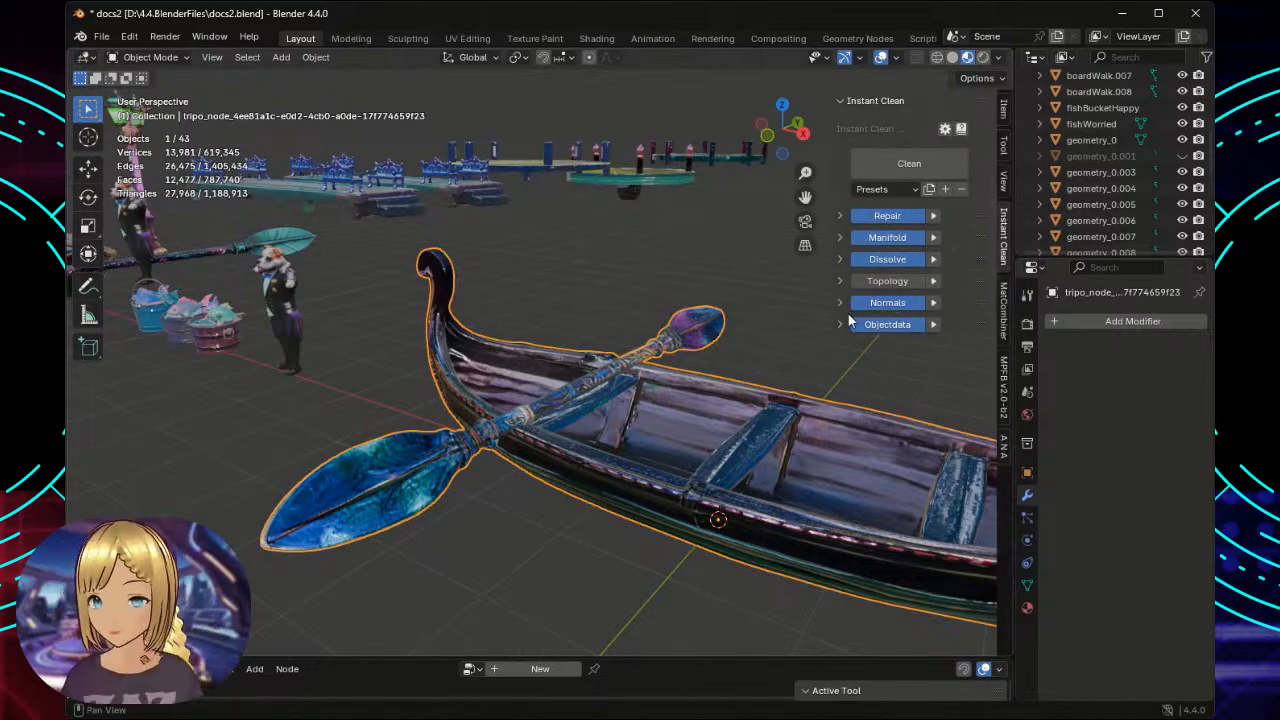
click(881, 163)
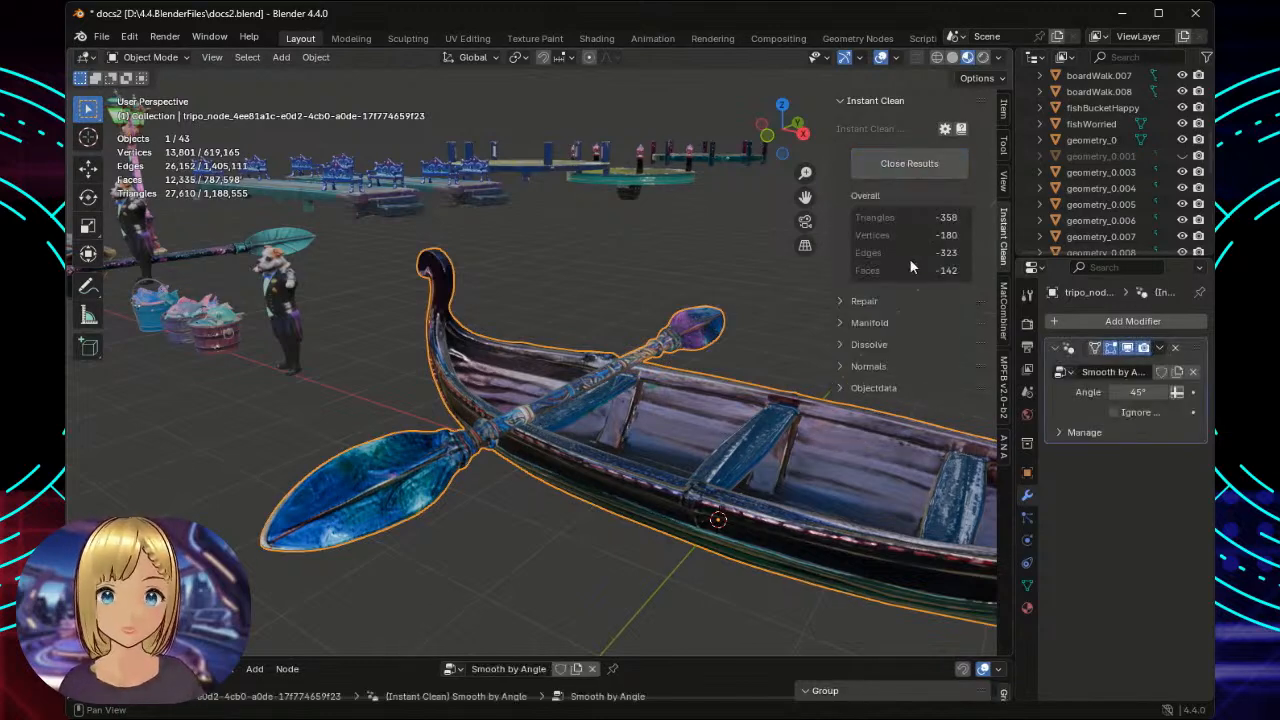
Inspect the cleaned boat and oar for mesh or texture damage, close up around the oar and along the hull.
scroll(740, 409, up, 5)
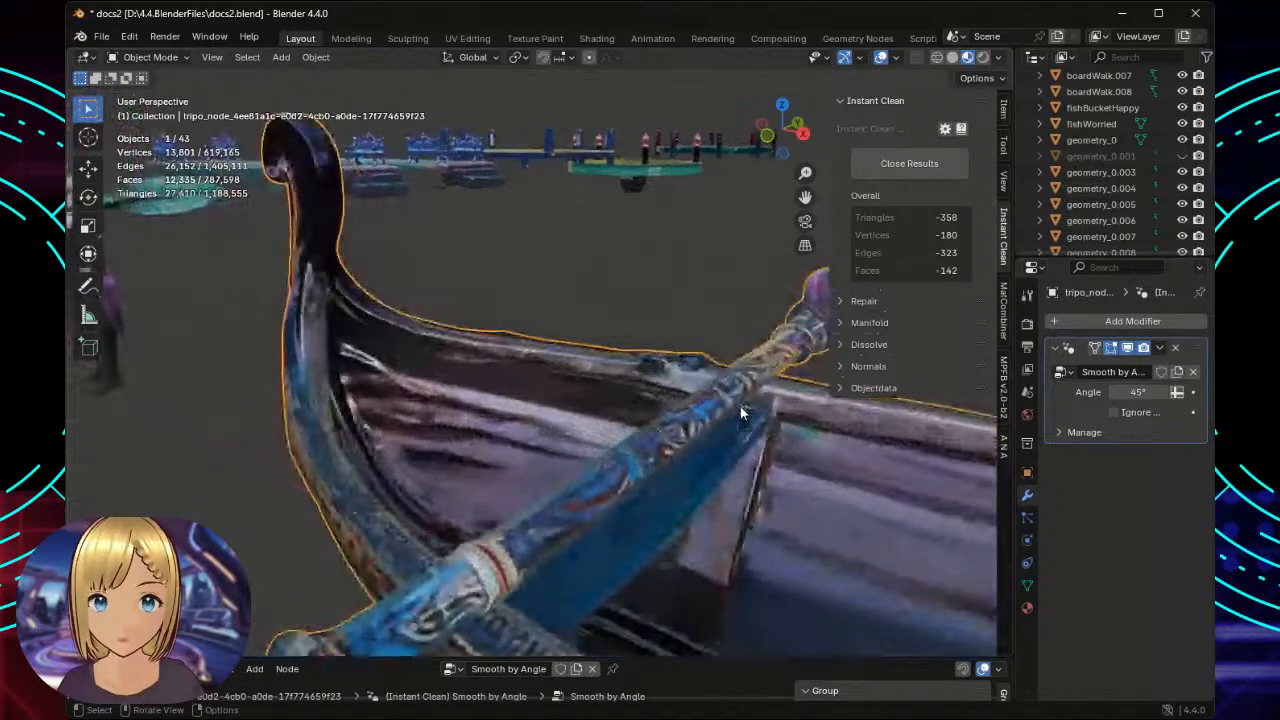
scroll(740, 406, down, 1)
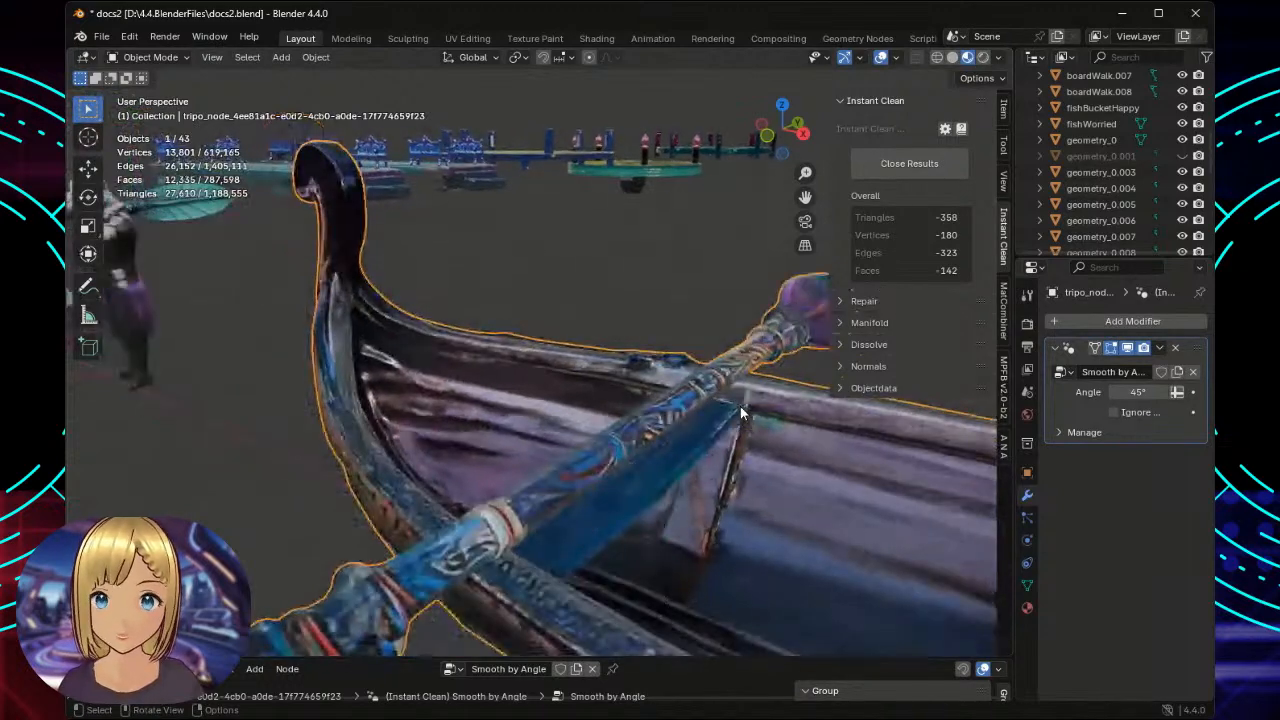
middle_drag(802, 516, 461, 435)
scroll(461, 435, down, 5)
middle_drag(287, 424, 651, 487)
mouse_move(759, 465)
middle_down()
mouse_move(639, 482)
mouse_move(503, 476)
mouse_move(762, 461)
middle_up()
scroll(762, 461, up, 4)
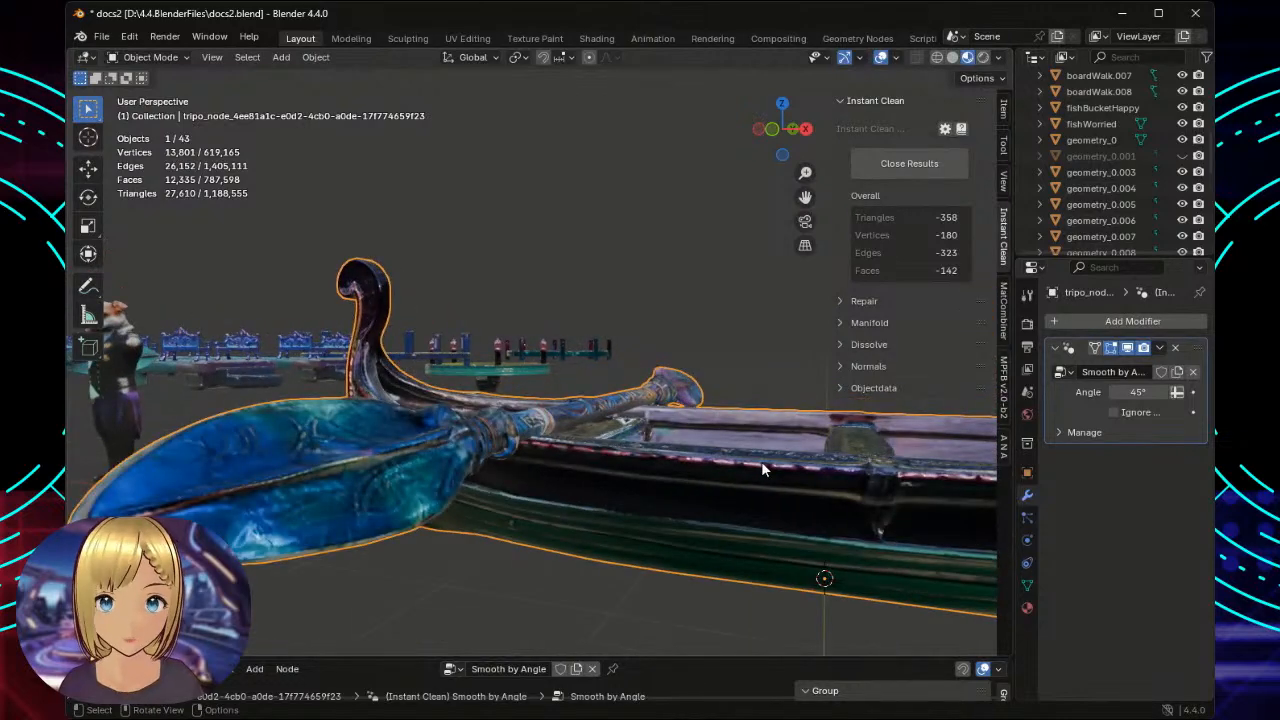
scroll(761, 461, down, 4)
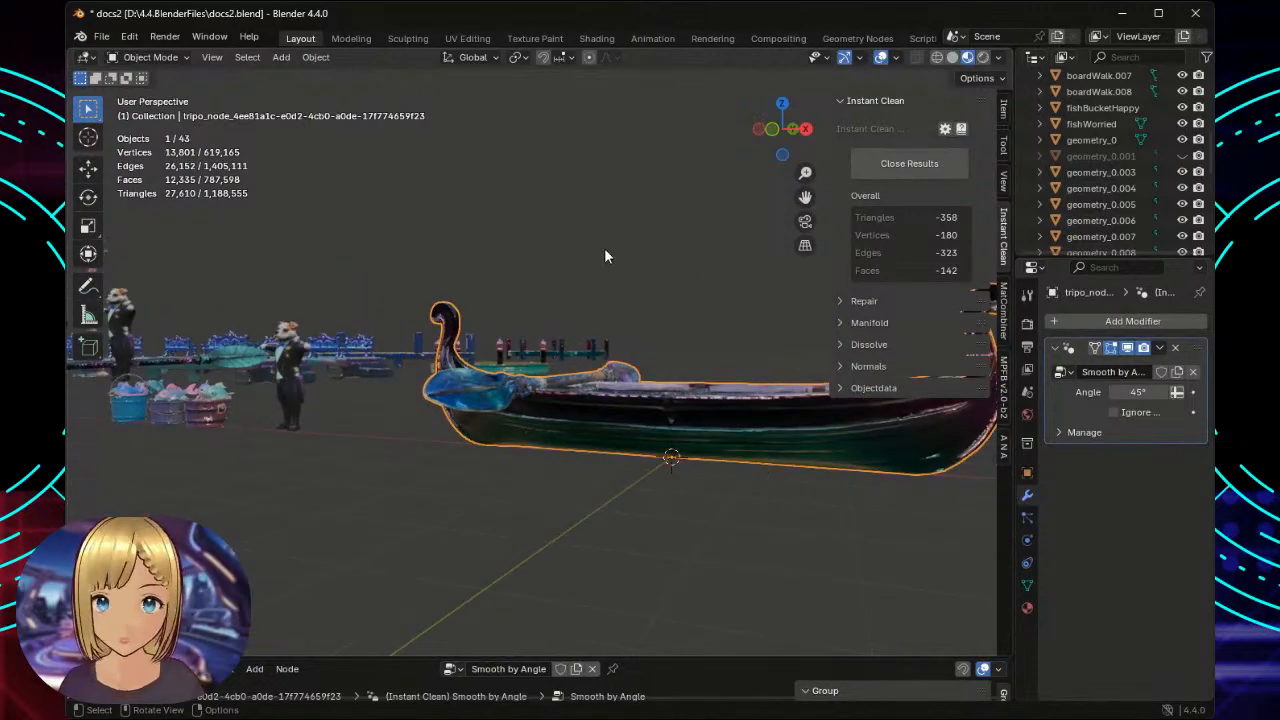
mouse_move(604, 248)
middle_down()
mouse_move(668, 280)
mouse_move(611, 272)
middle_up()
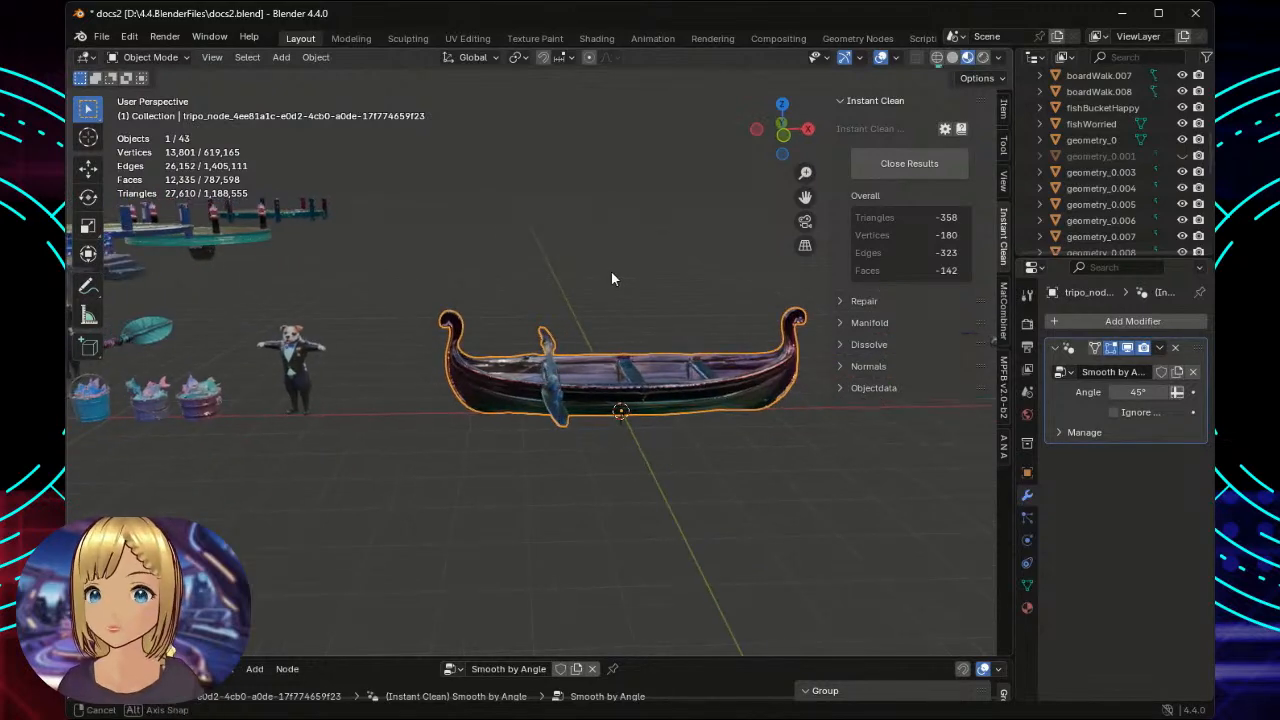
Close the Instant Clean results and apply the Smooth by Angle modifier to the joined boat.
click(874, 166)
key(n)
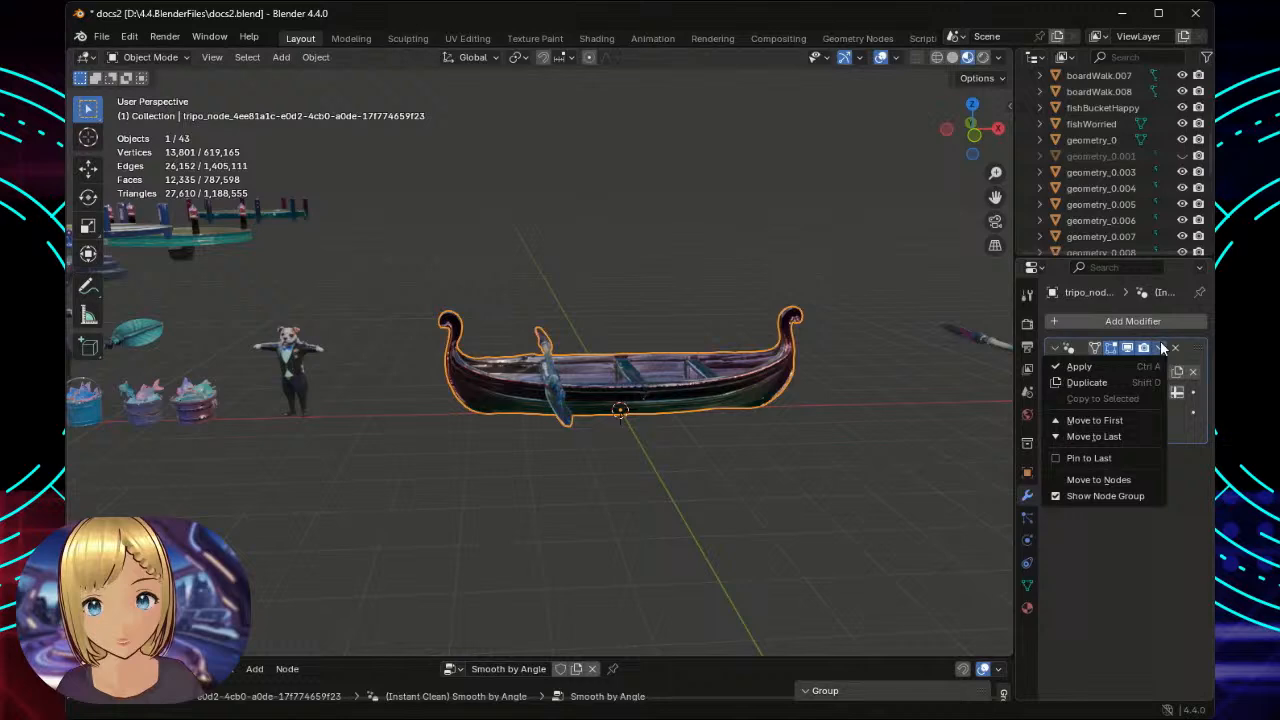
click(1113, 363)
Check the boat and oar after the modifier is applied, clear the selection and save docs2.blend.
scroll(854, 395, up, 4)
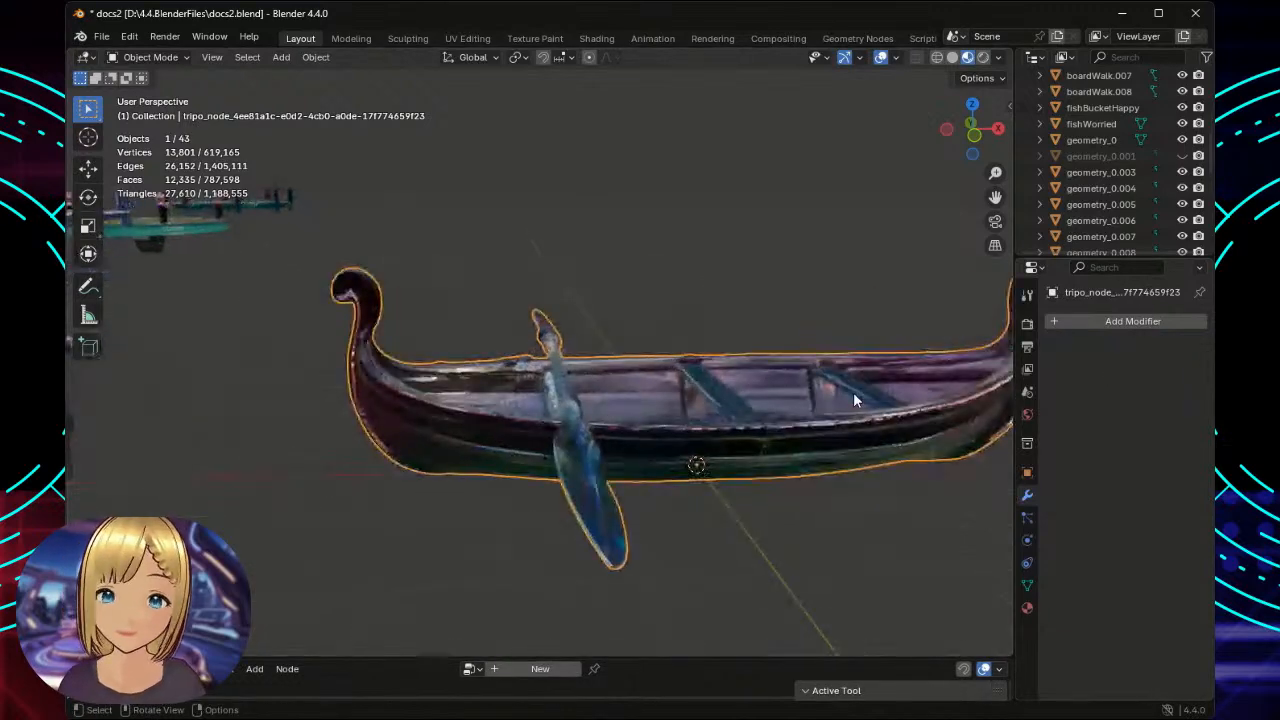
middle_drag(958, 497, 736, 449)
scroll(917, 502, down, 4)
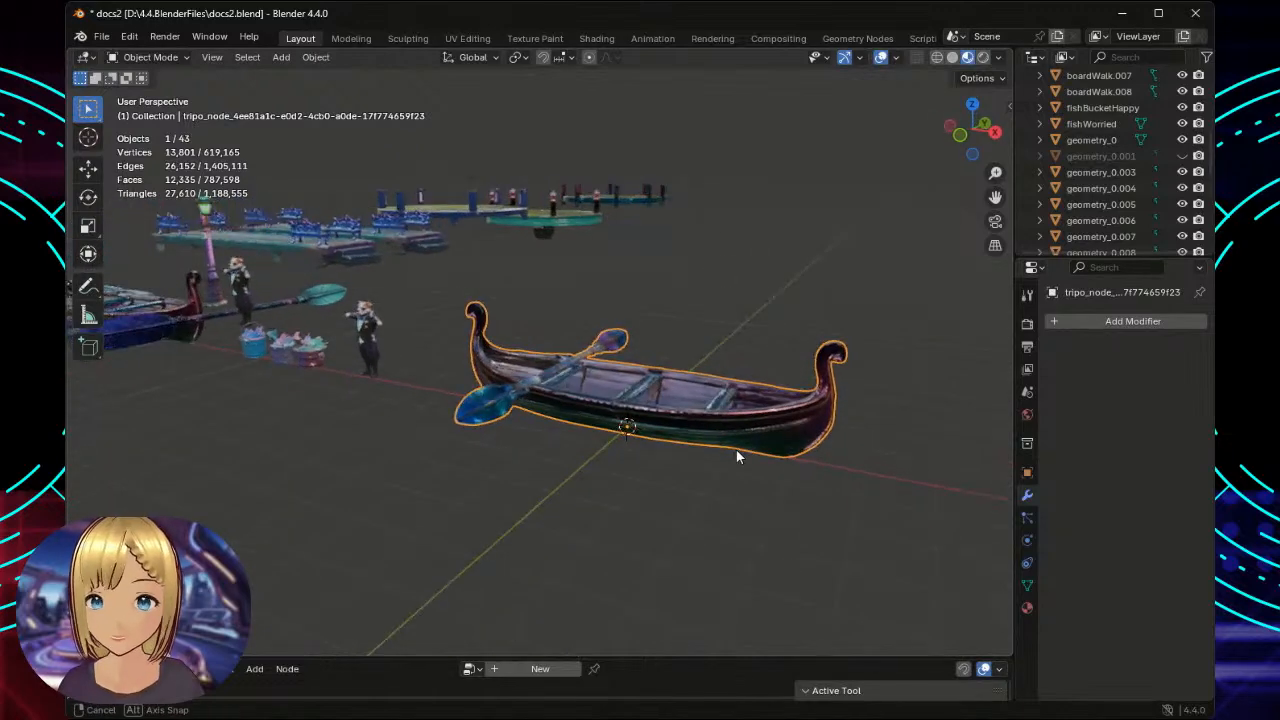
scroll(700, 450, up, 5)
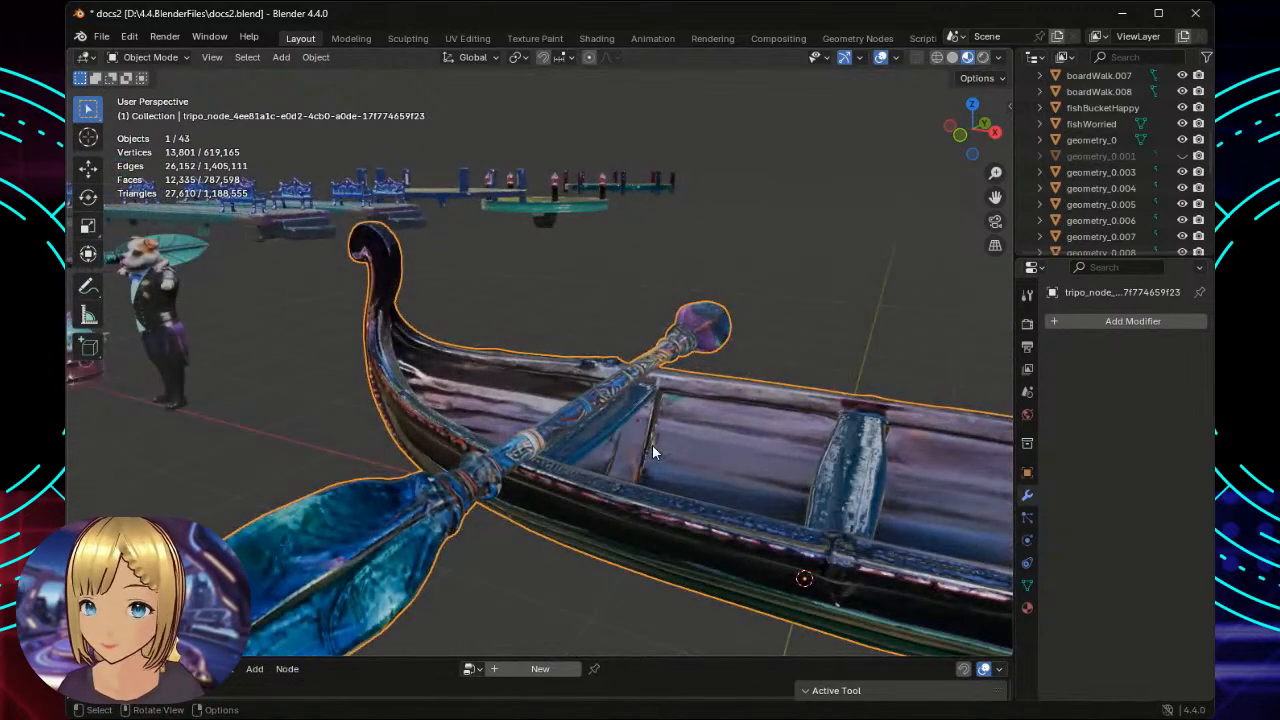
scroll(652, 453, down, 5)
middle_drag(697, 470, 729, 469)
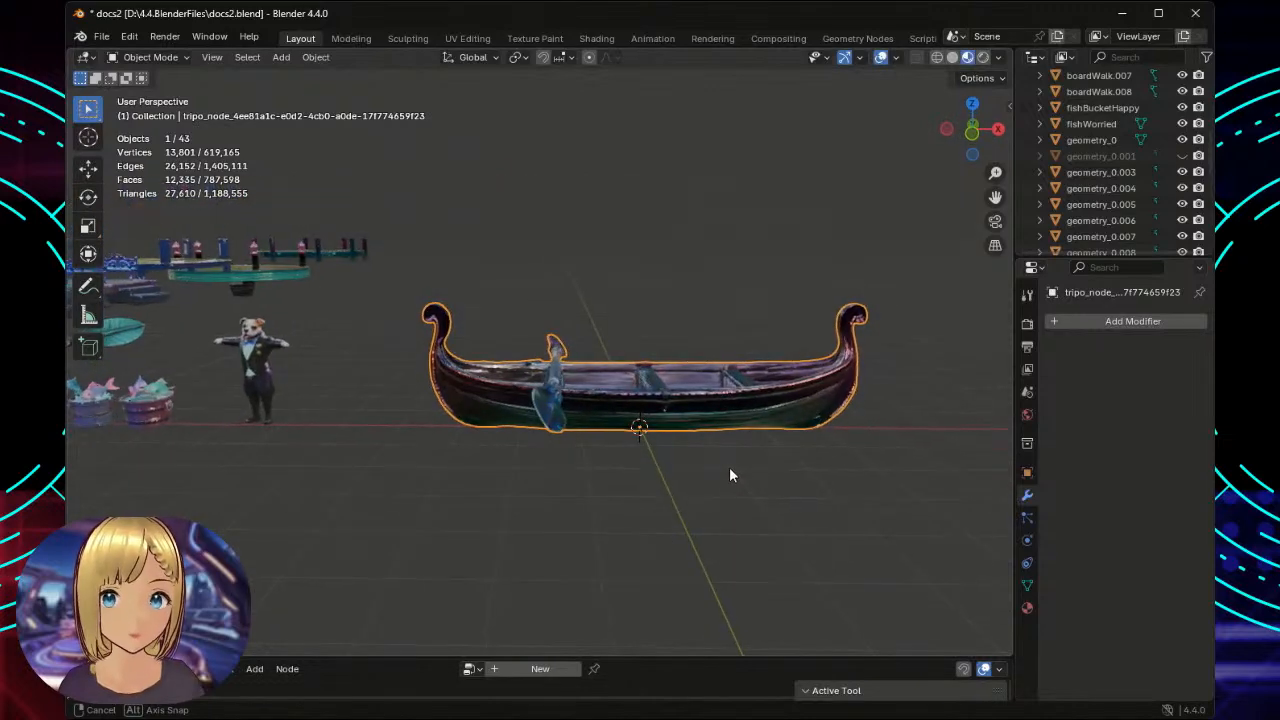
click(671, 230)
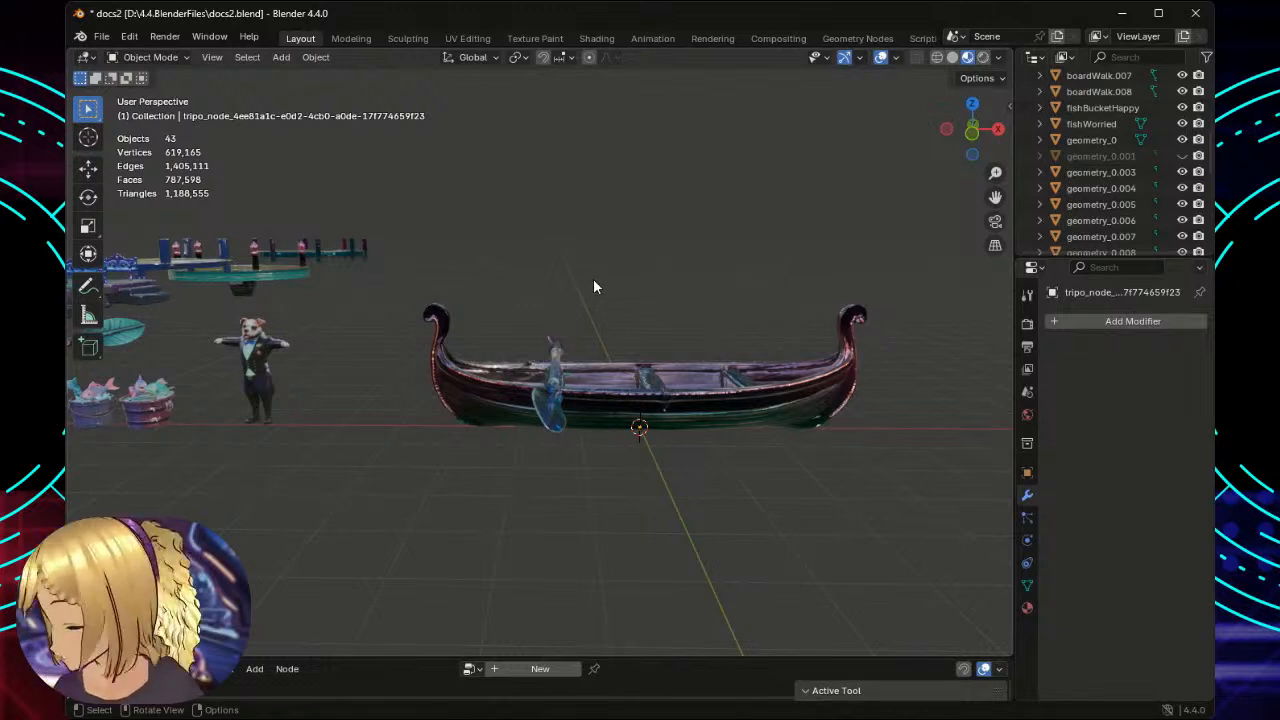
key(ctrl+s)
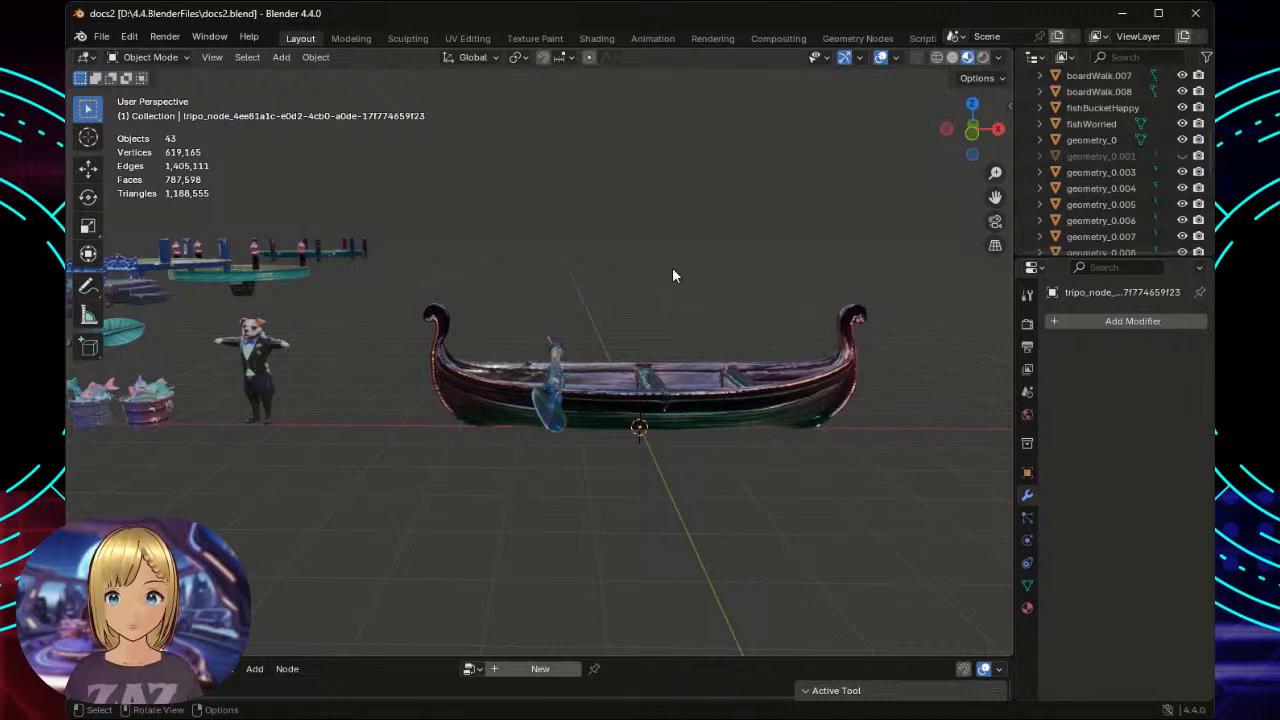
Select the joined boat-and-oar object and export it in glTF 2.0 format.
scroll(690, 266, up, 1)
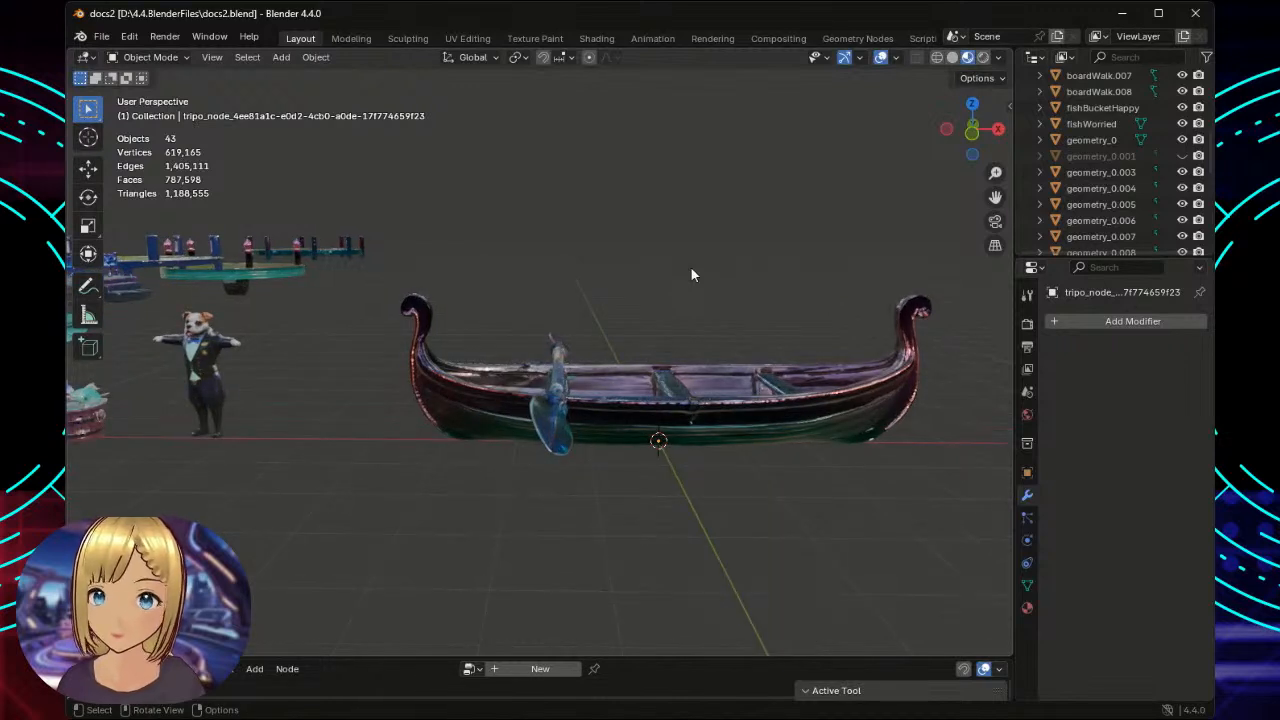
click(696, 408)
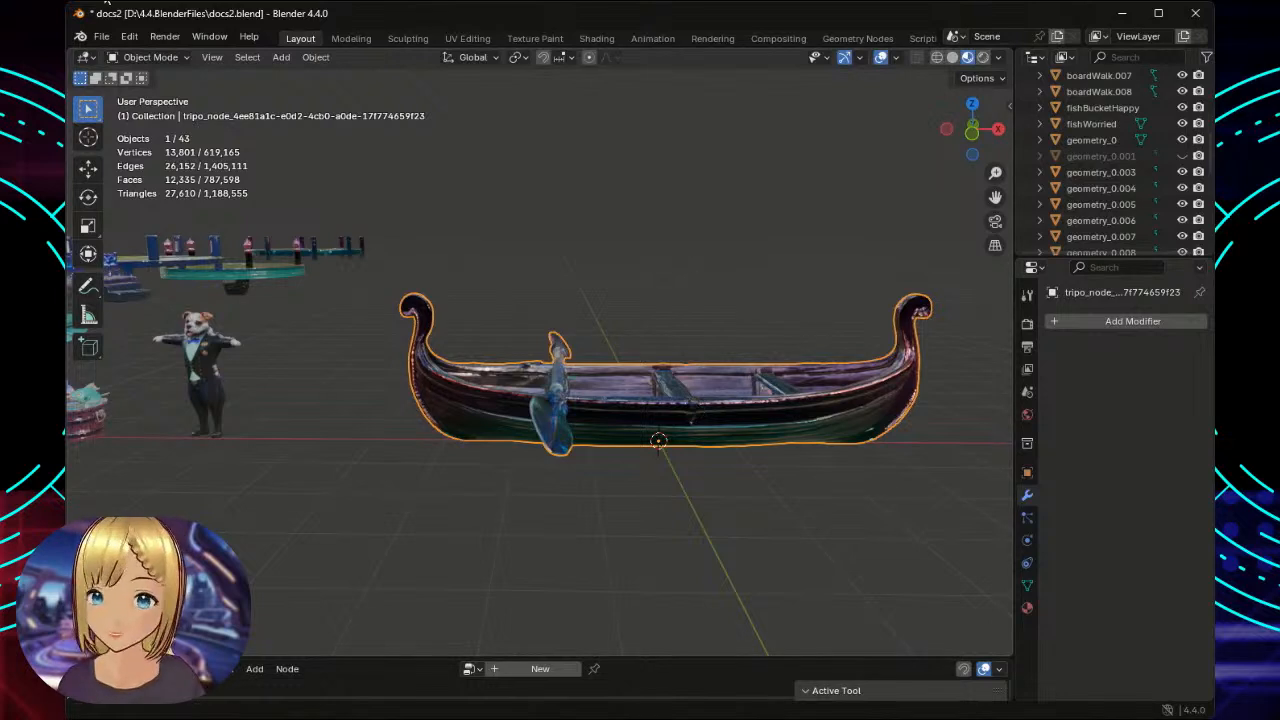
click(100, 37)
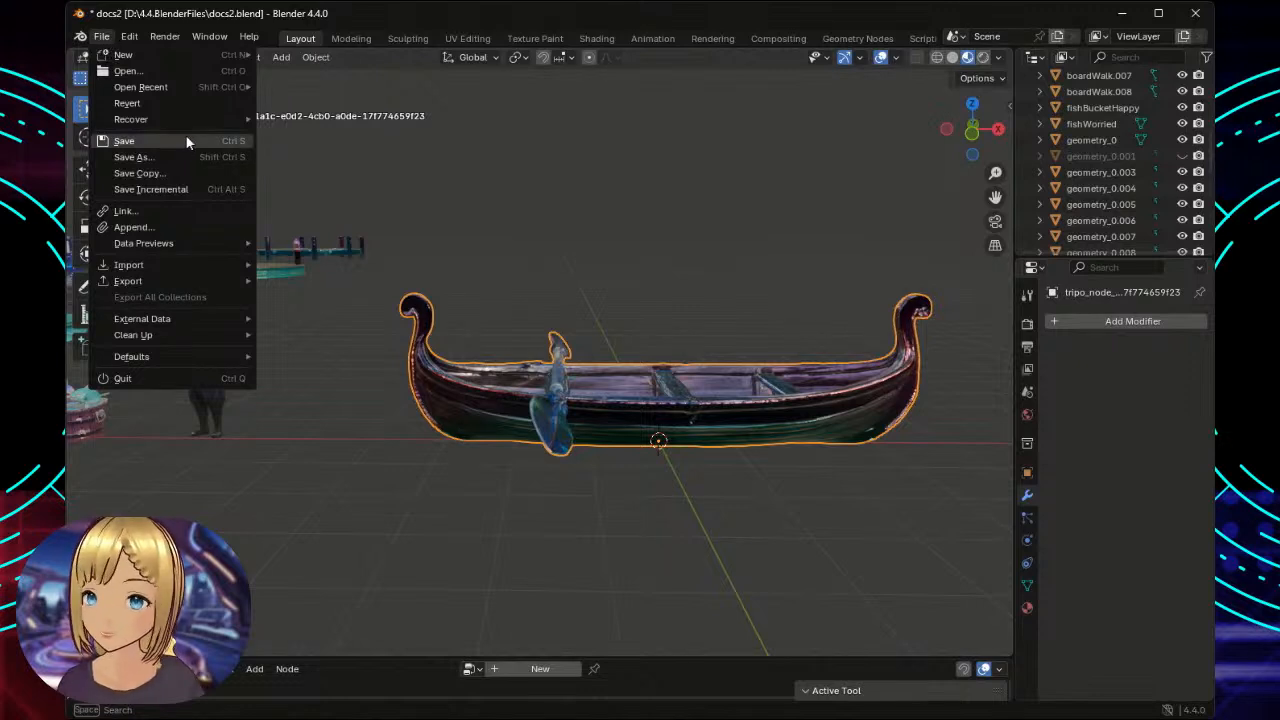
mouse_move(158, 279)
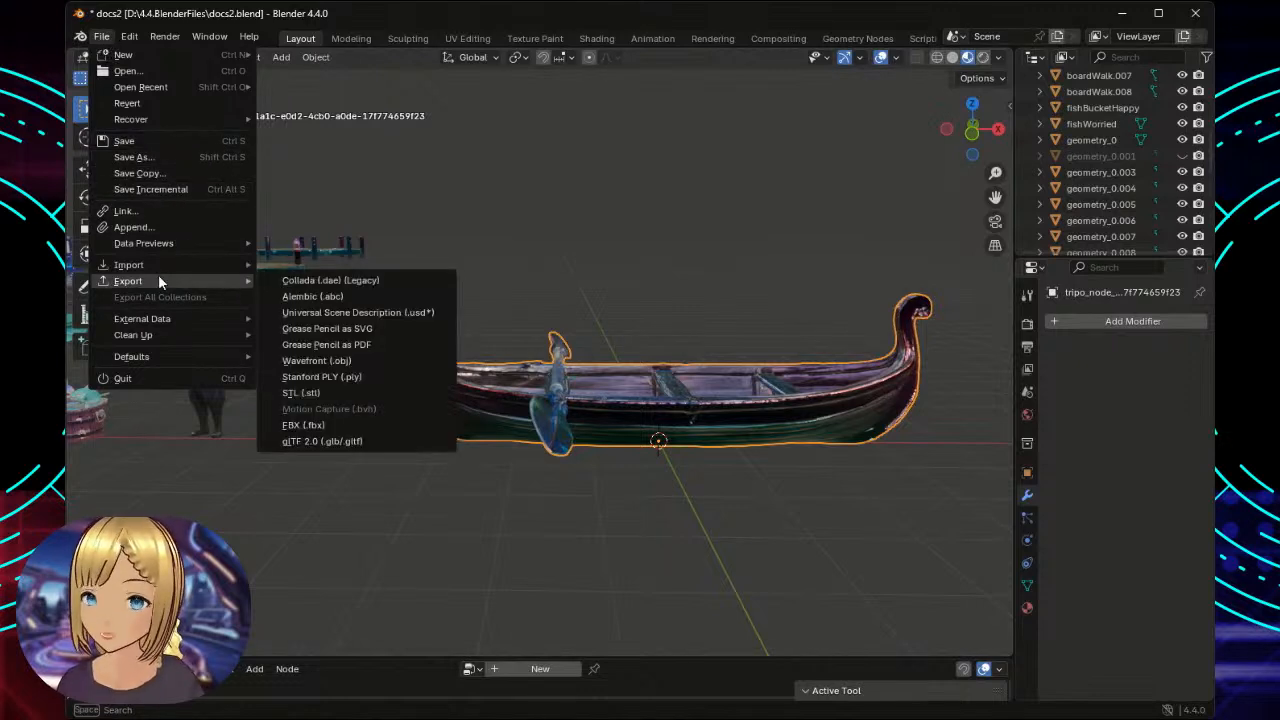
click(353, 441)
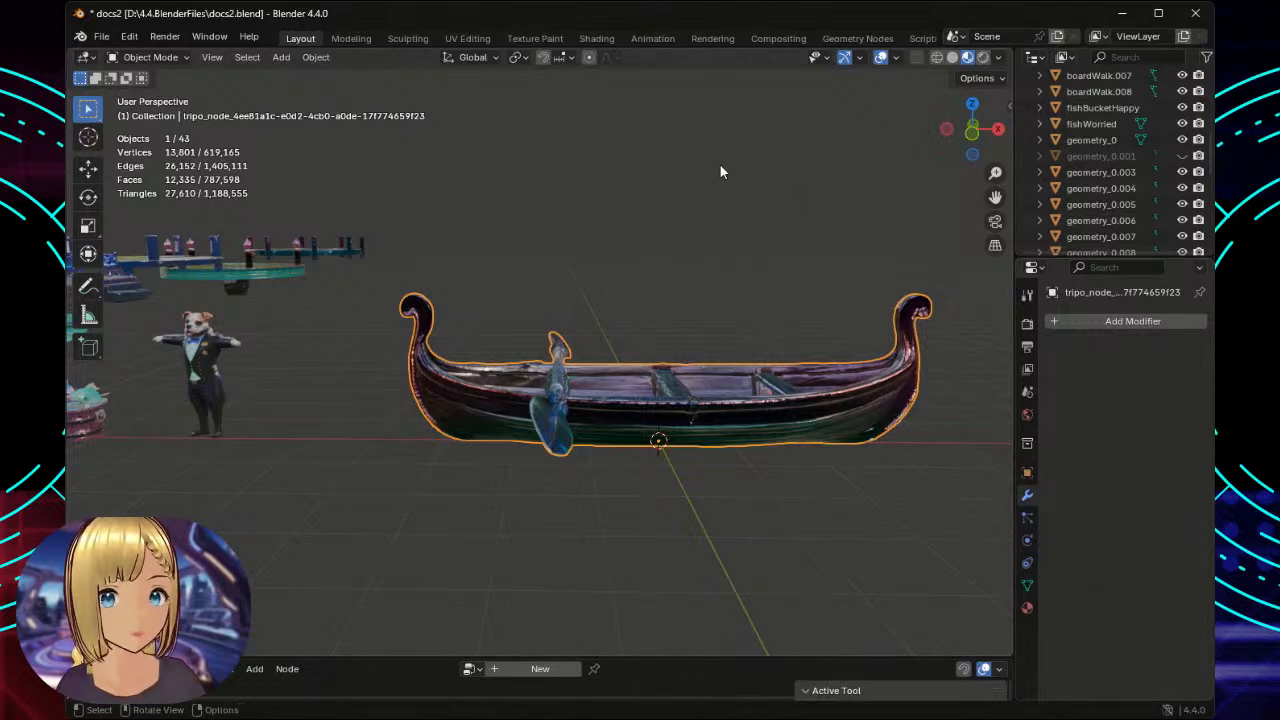
Switch to the Nifty Island site in the browser, open its Create page and upload the ZazyBoat GLB file.
click(711, 189)
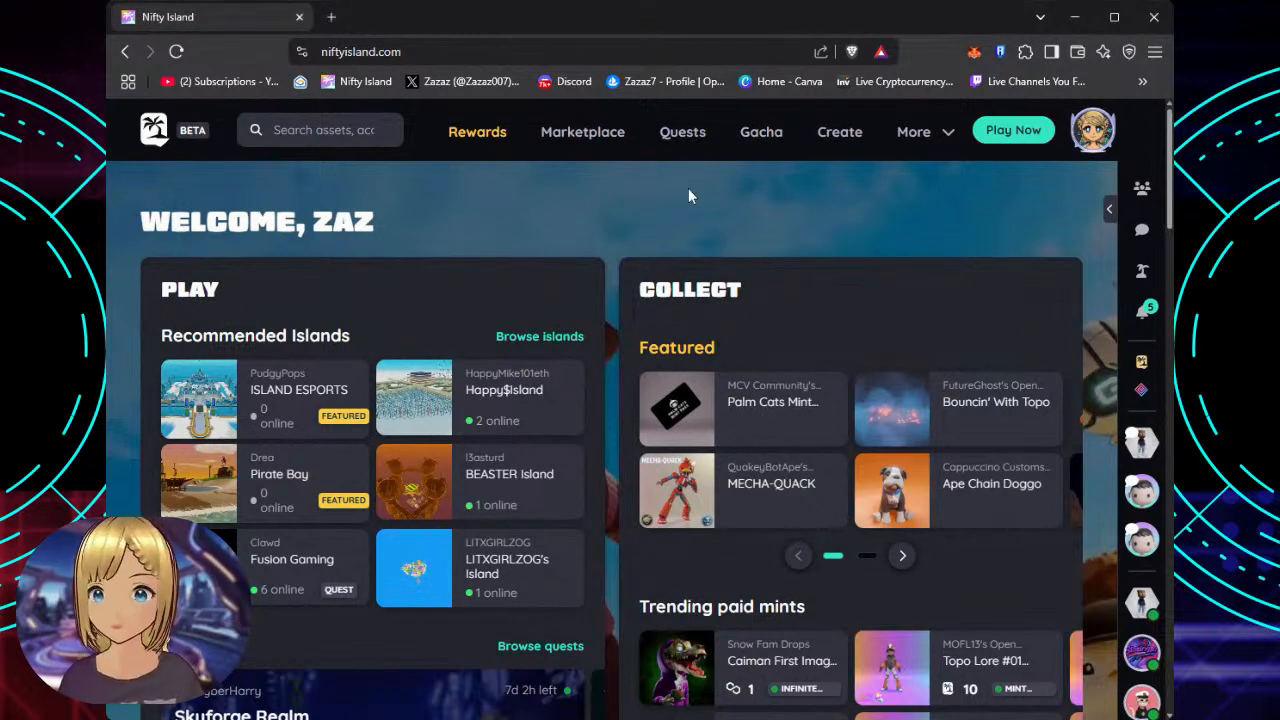
click(838, 134)
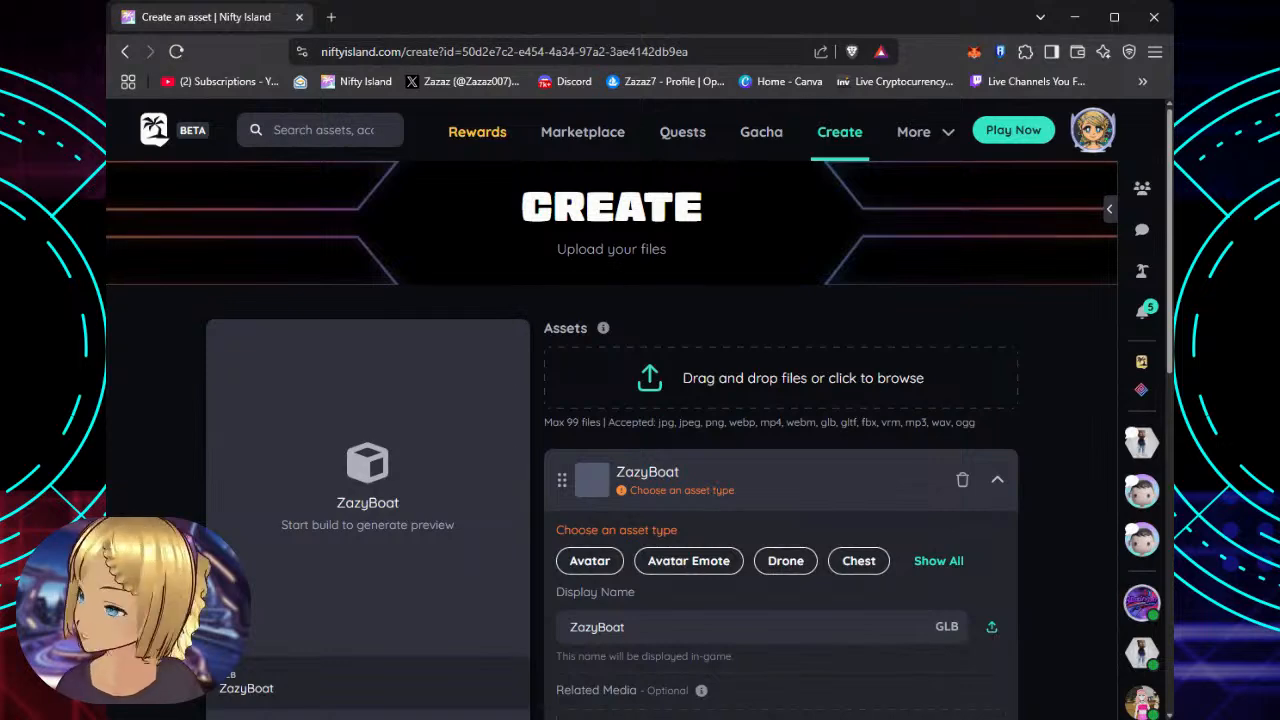
Show all asset types and set the ZazyBoat asset type to Miscellaneous.
scroll(877, 455, down, 2)
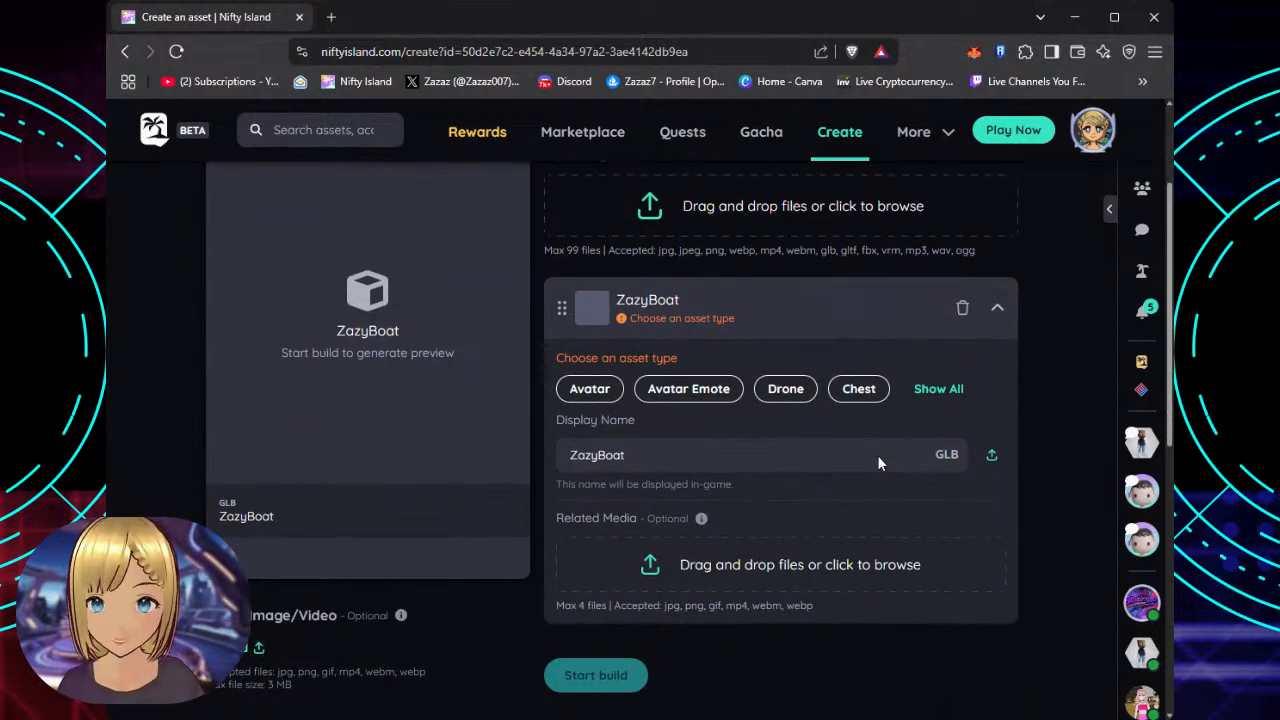
scroll(877, 455, up, 1)
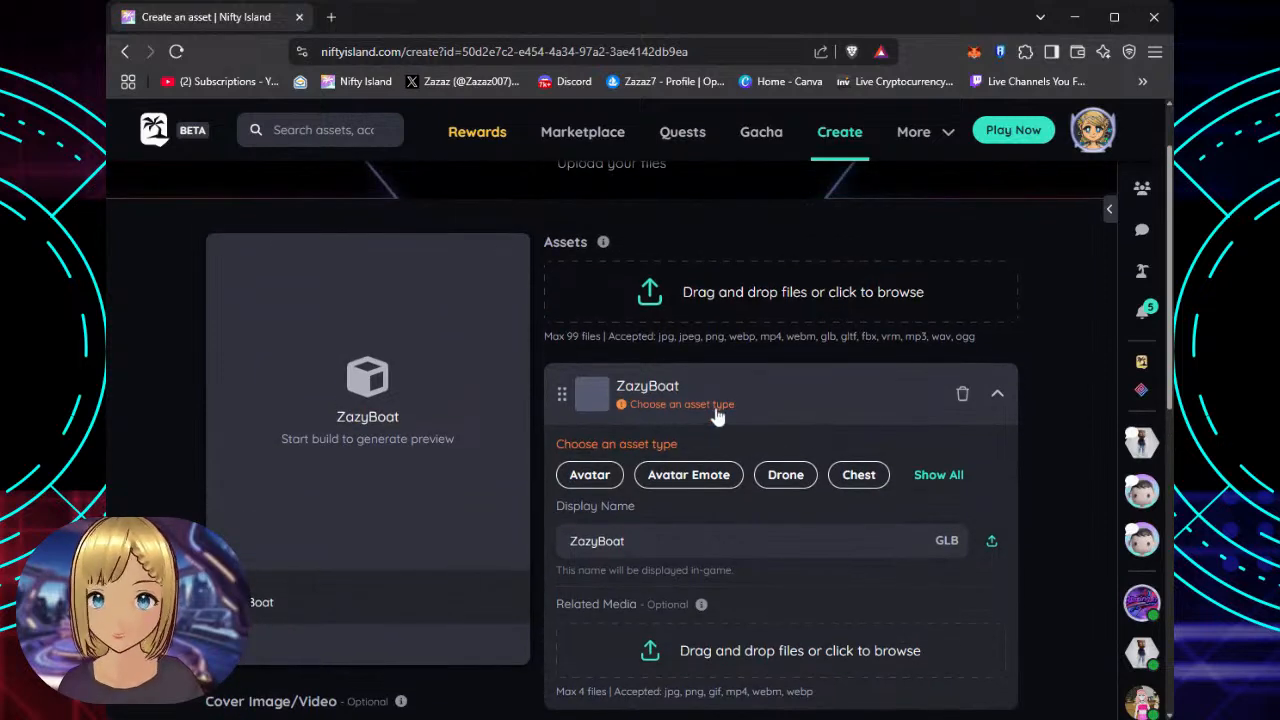
click(954, 477)
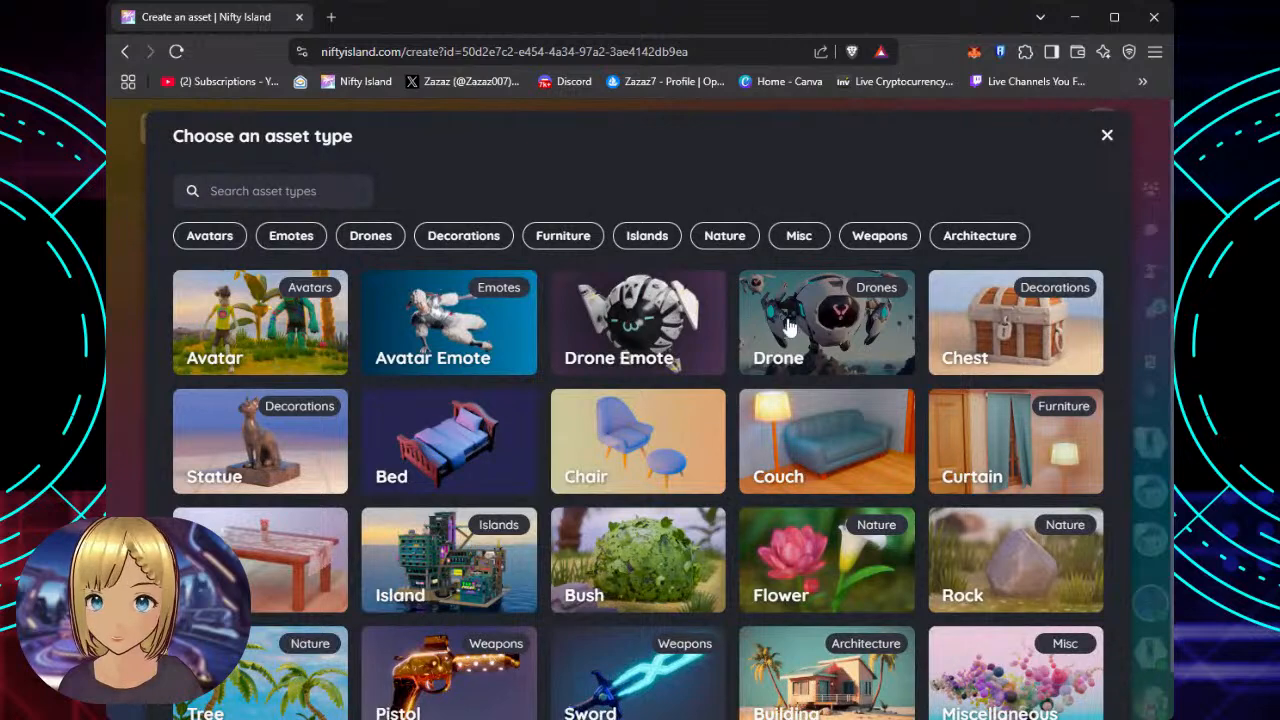
scroll(772, 324, down, 1)
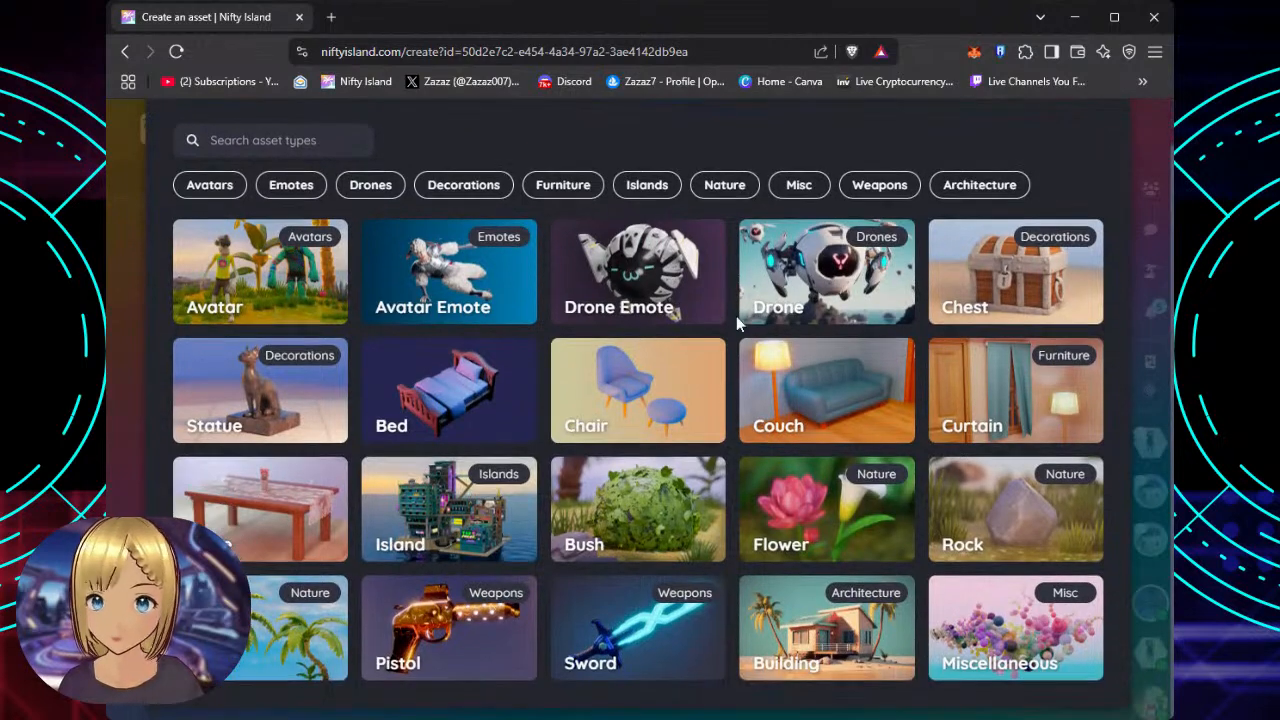
click(1006, 629)
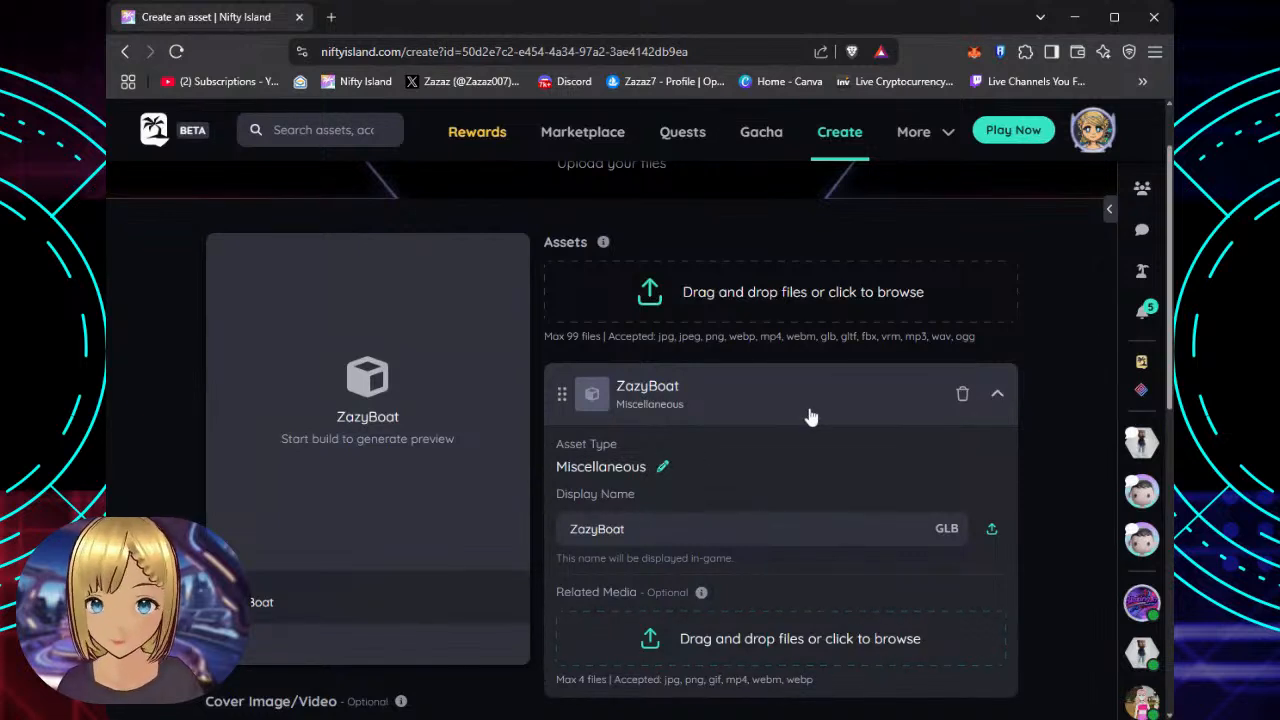
Change the ZazyBoat asset type to Building and start the build.
click(662, 466)
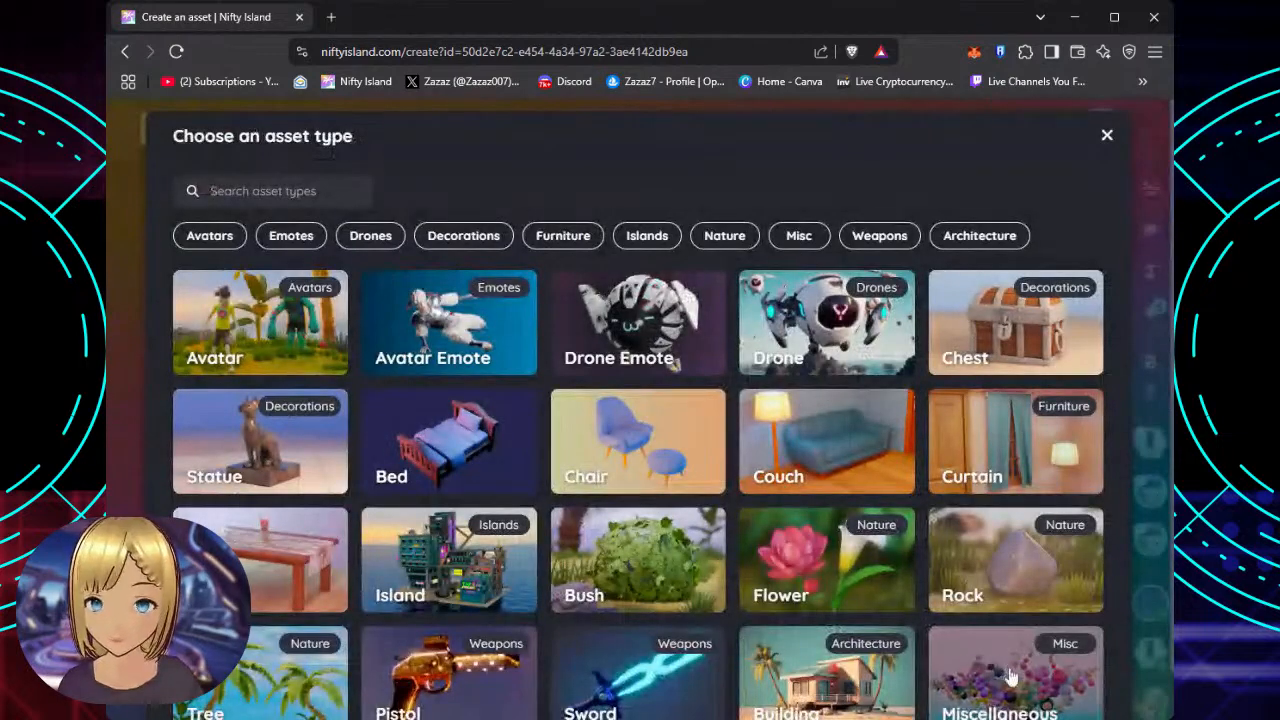
scroll(614, 338, down, 1)
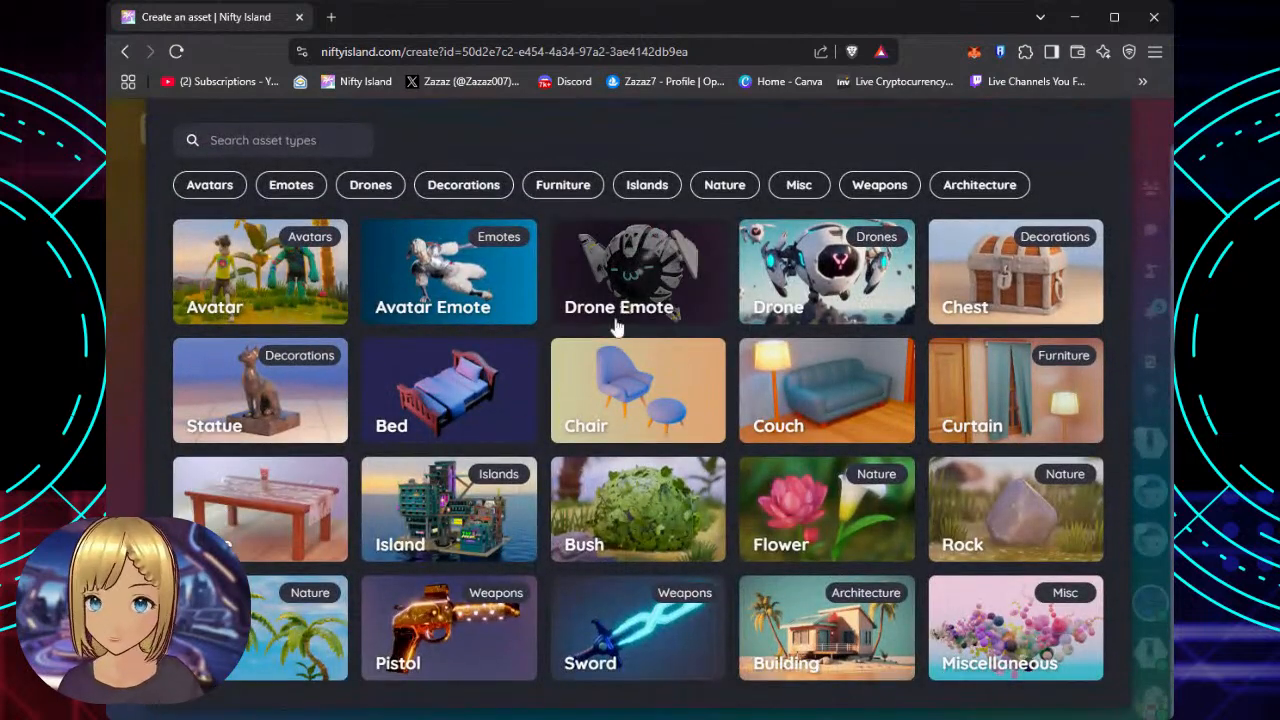
click(818, 630)
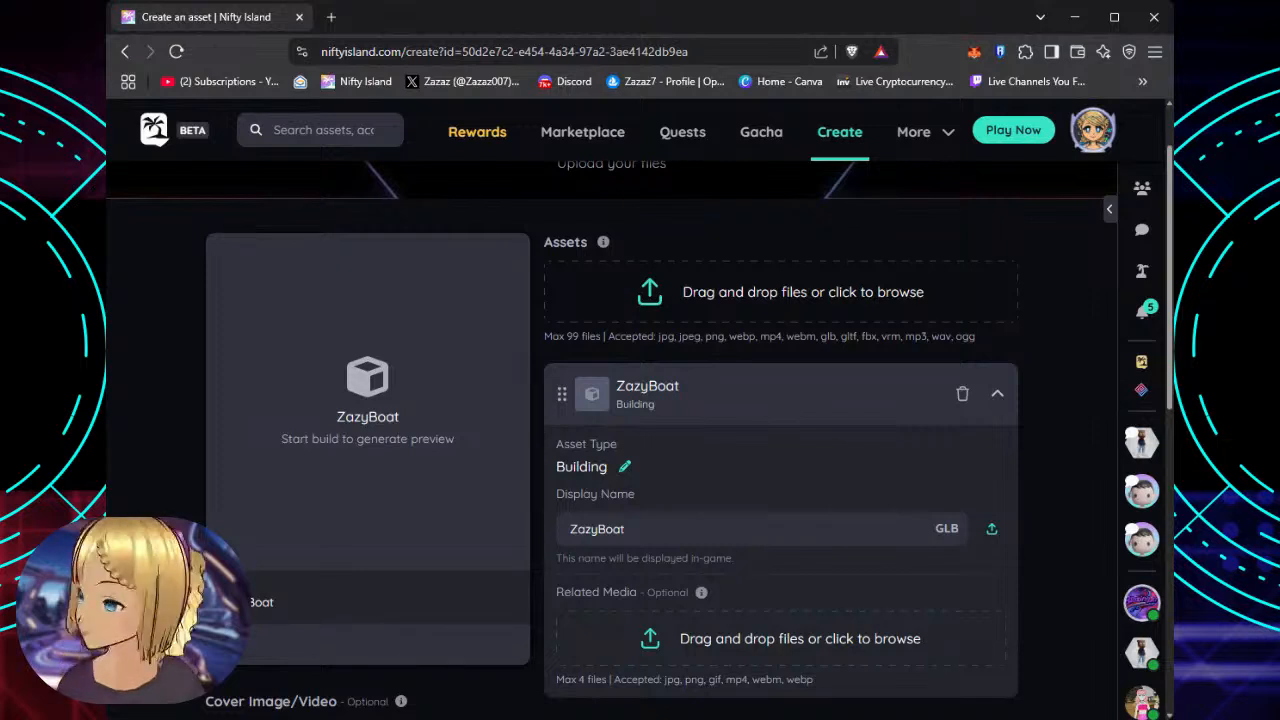
scroll(816, 436, down, 2)
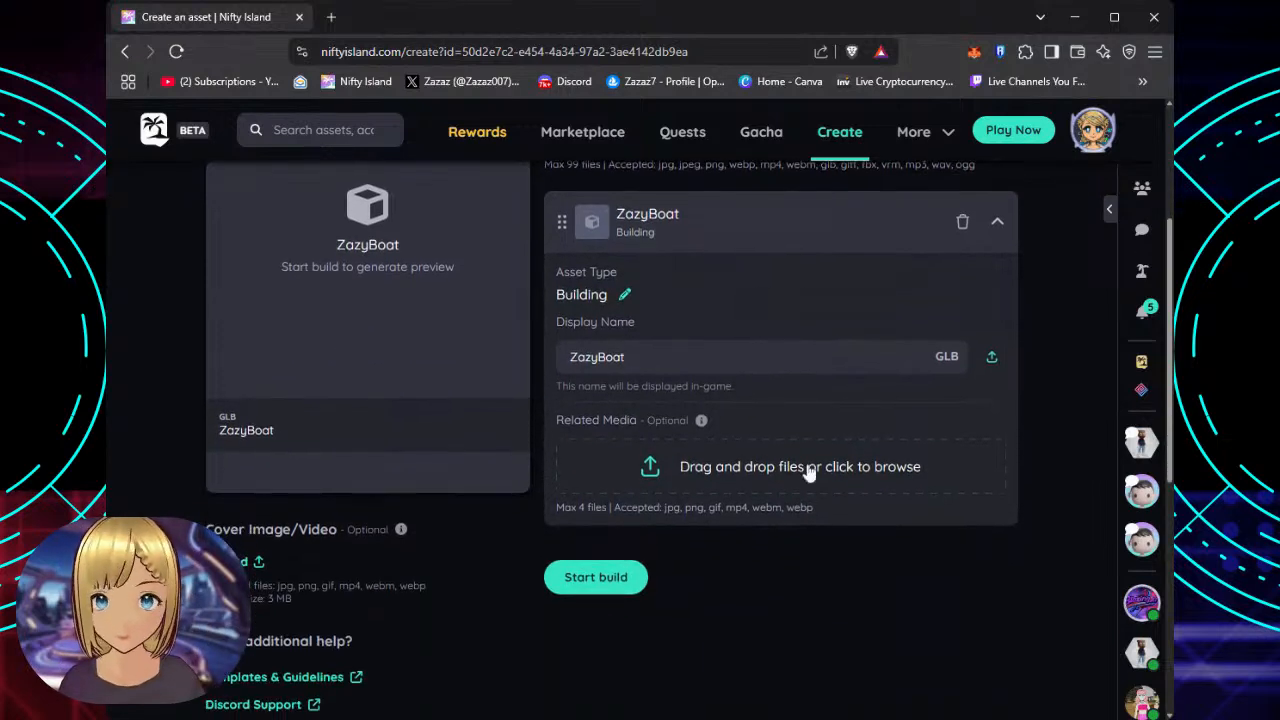
click(614, 578)
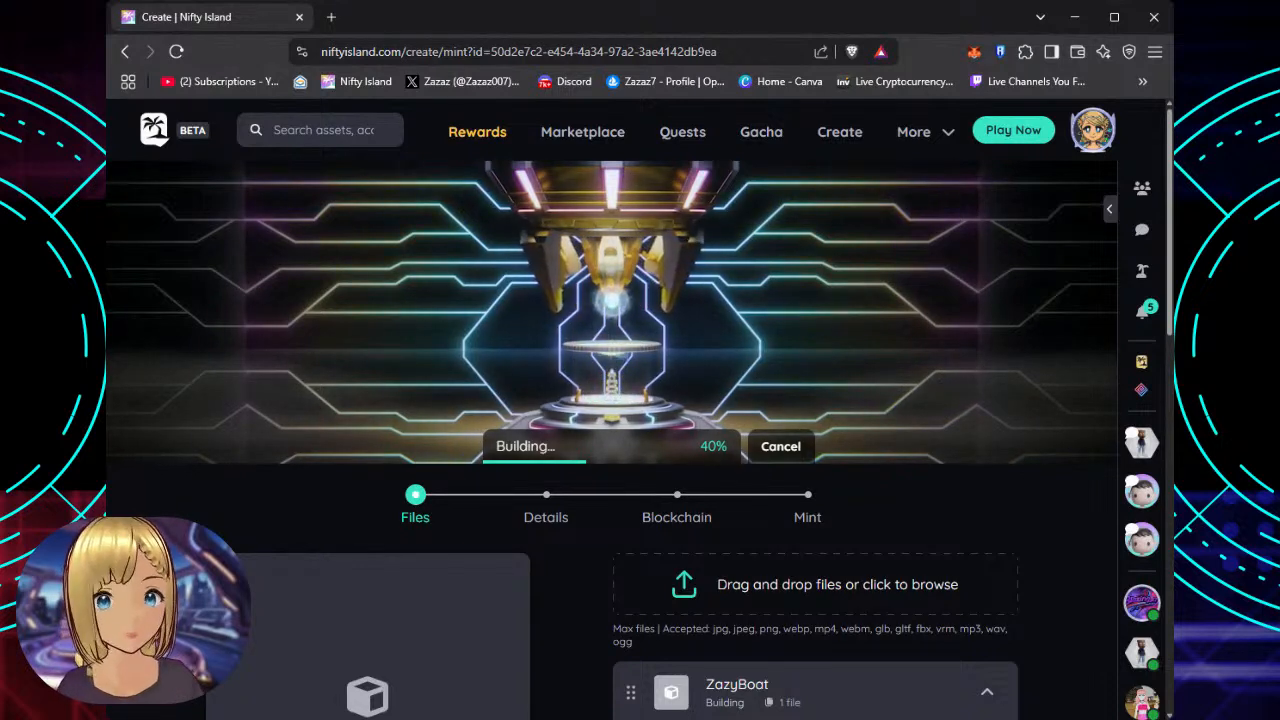
Review the build progress, the ZazyBoat.glb processing status and the explanation of the optional cover image while the build runs.
scroll(878, 323, down, 3)
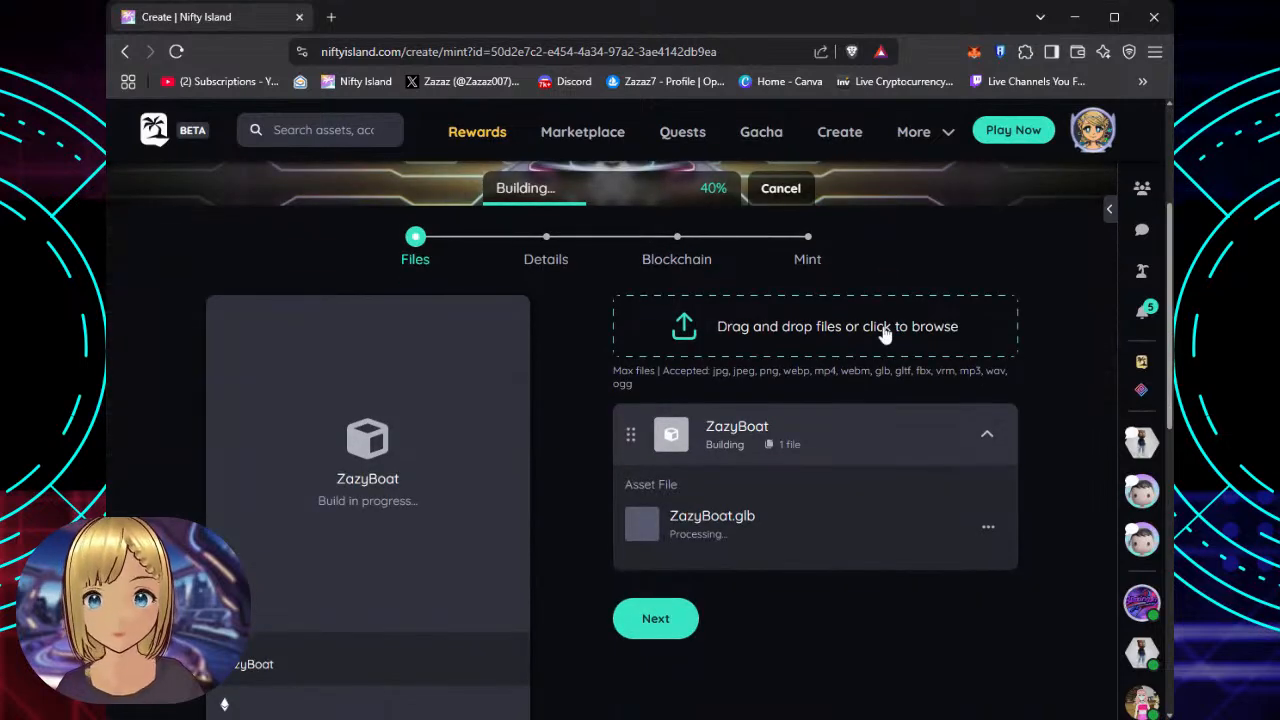
scroll(885, 335, up, 3)
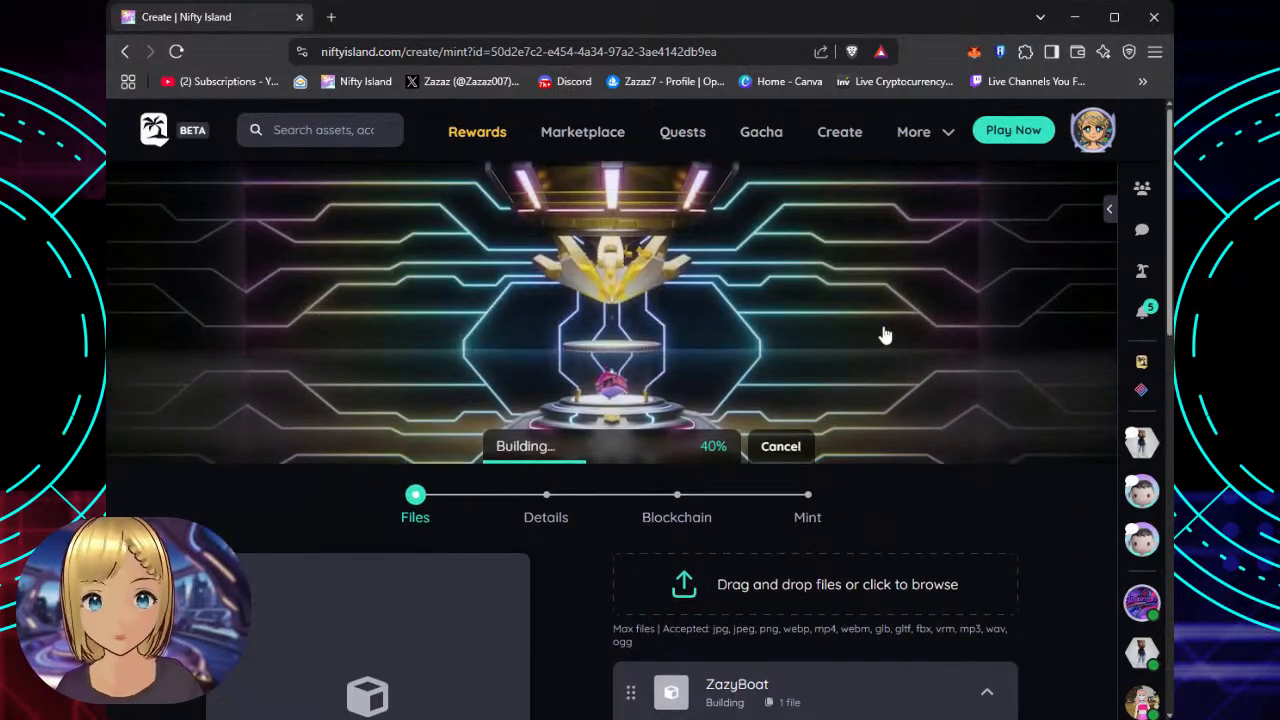
scroll(884, 335, down, 4)
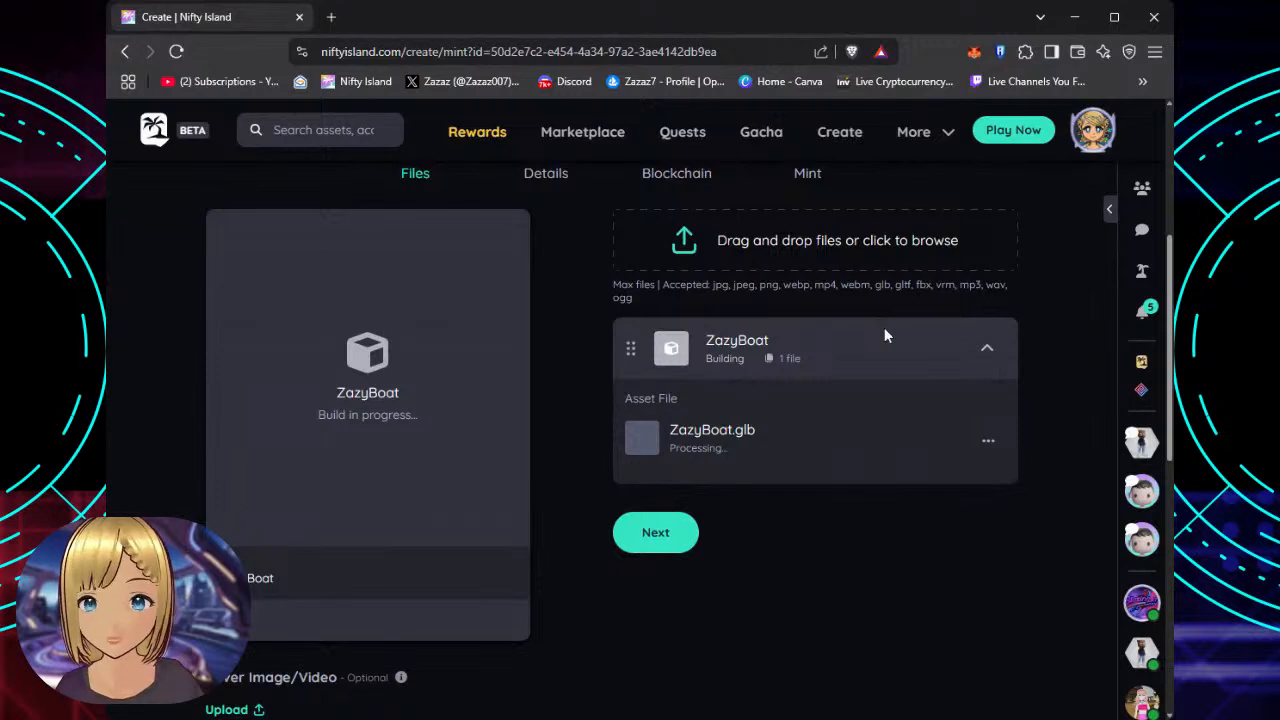
scroll(814, 465, down, 2)
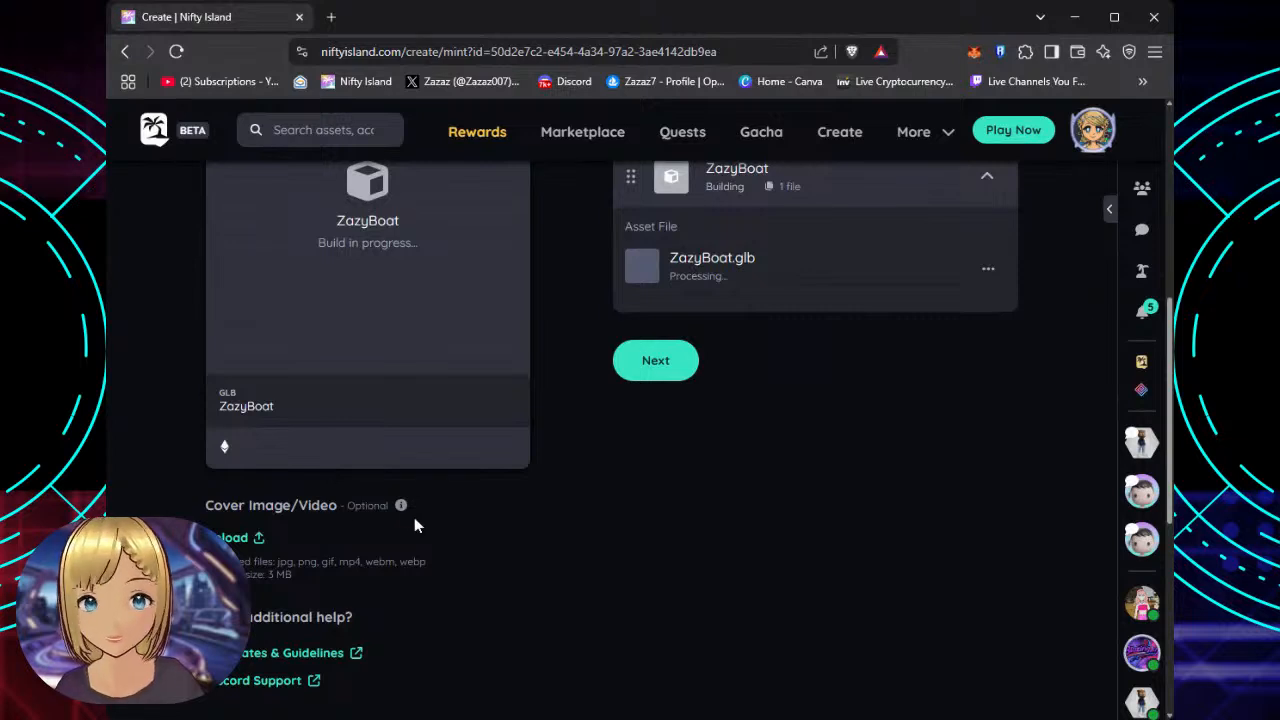
mouse_move(402, 508)
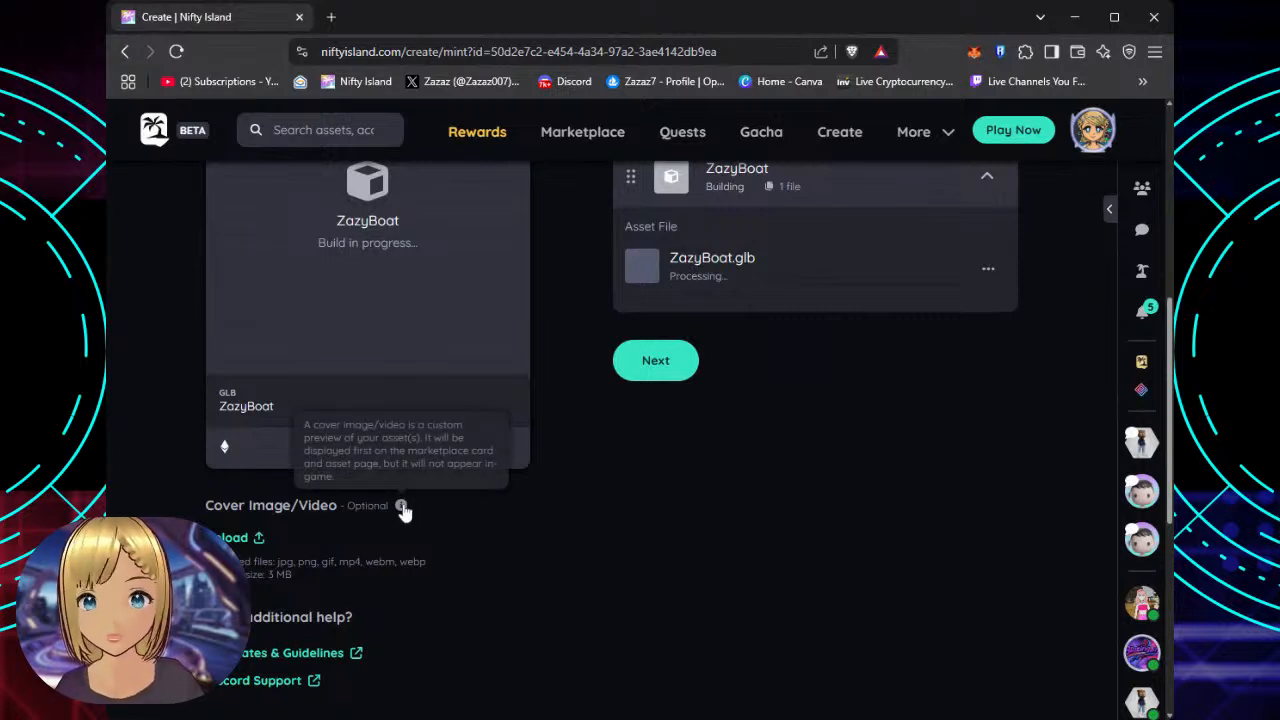
scroll(855, 512, up, 6)
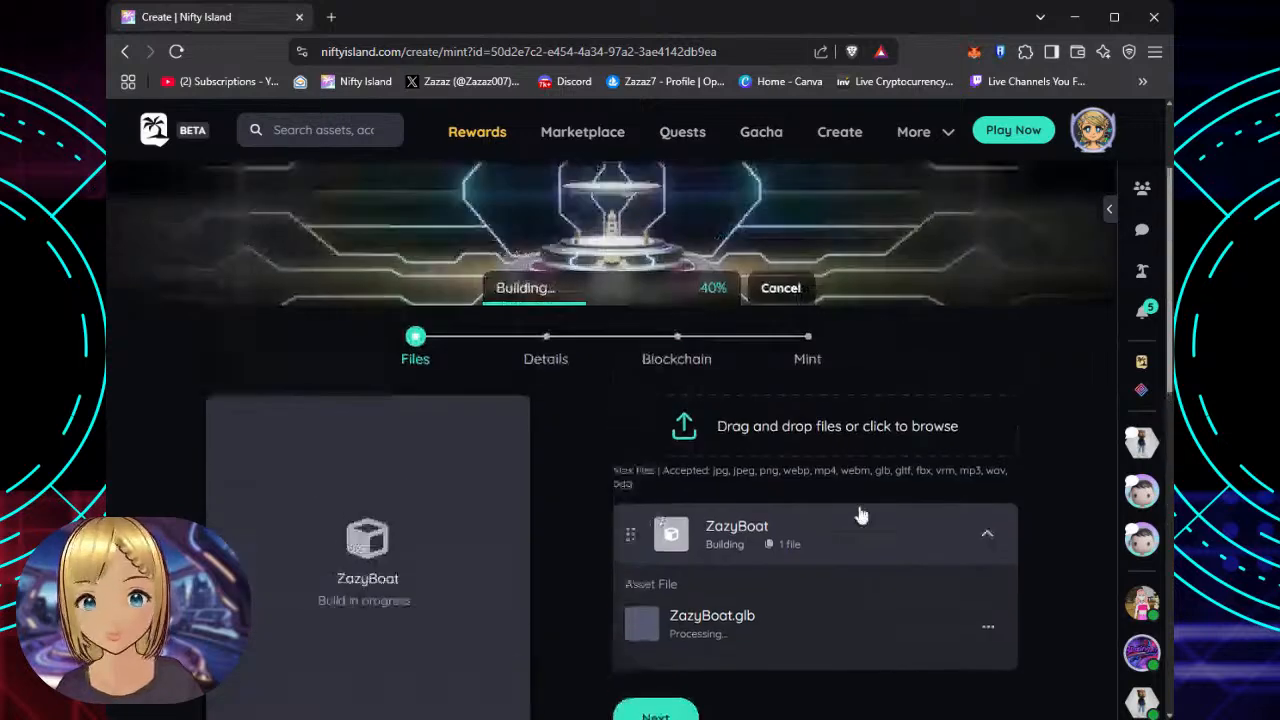
scroll(866, 489, down, 5)
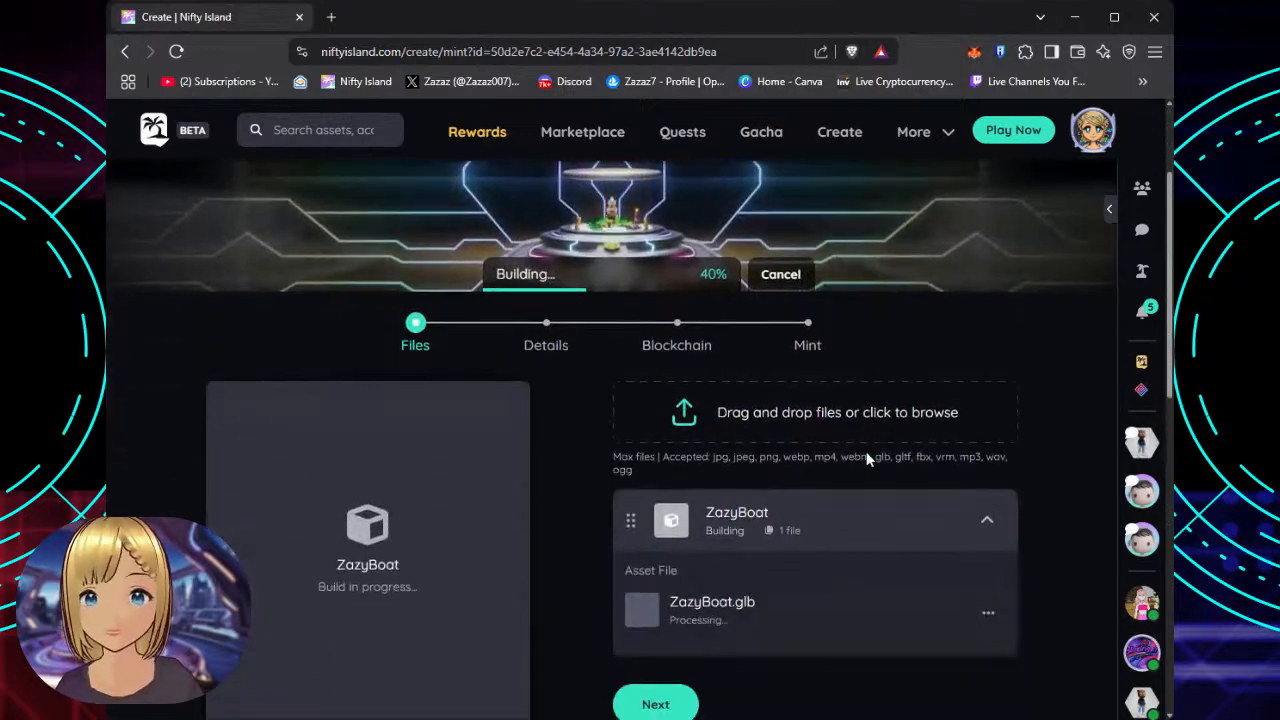
scroll(872, 458, up, 5)
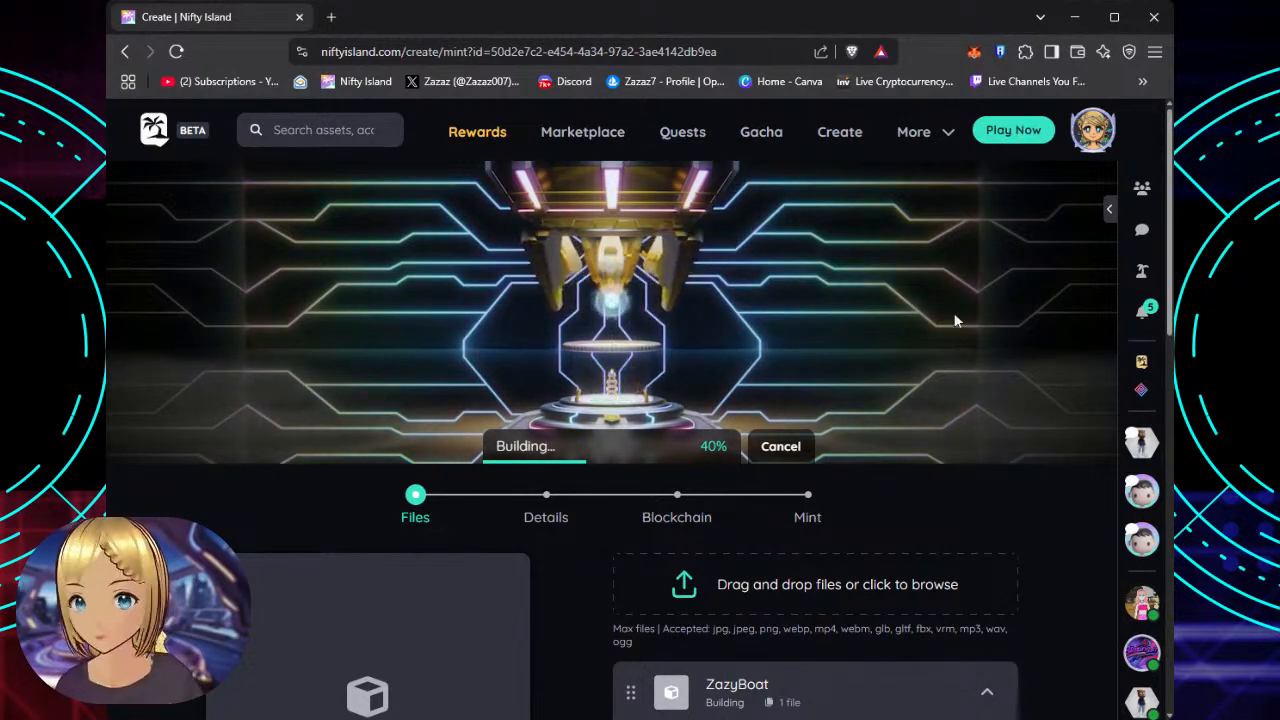
scroll(936, 317, down, 2)
scroll(937, 320, up, 2)
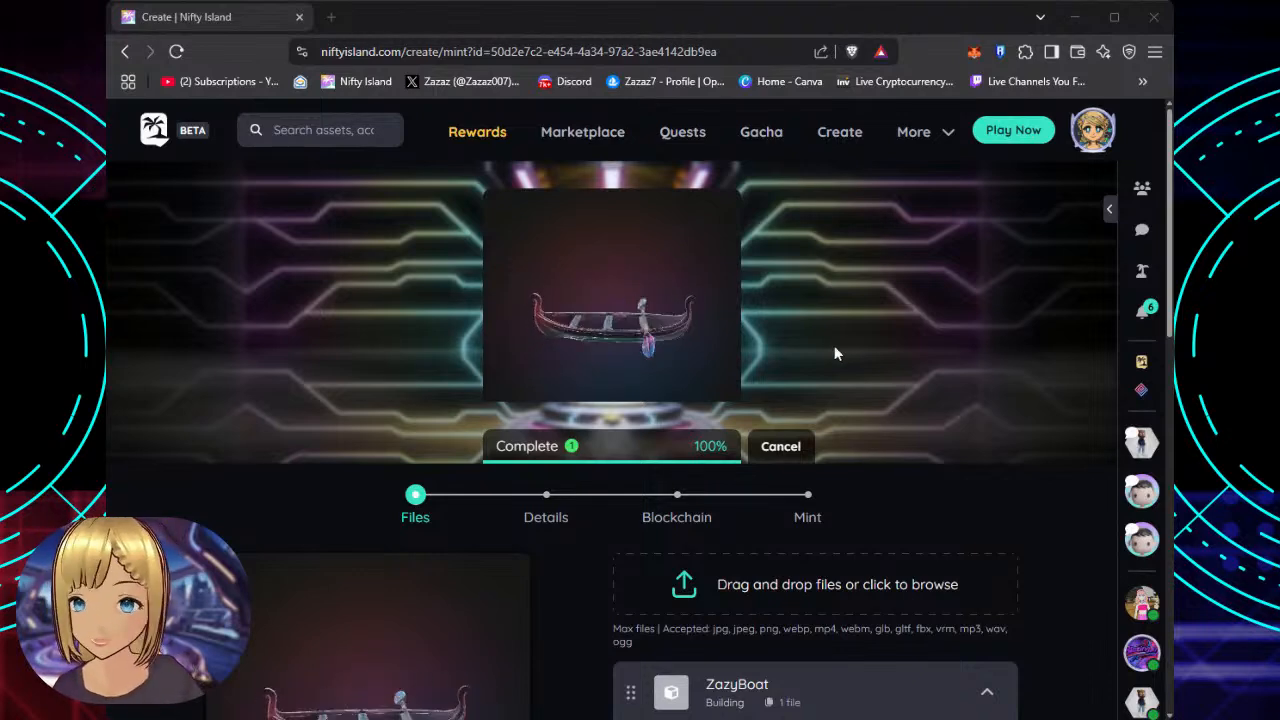
Examine the rotating ZazyBoat previews and the ZazyBoat.glb file status on the Files stage of the completed build.
scroll(882, 340, down, 2)
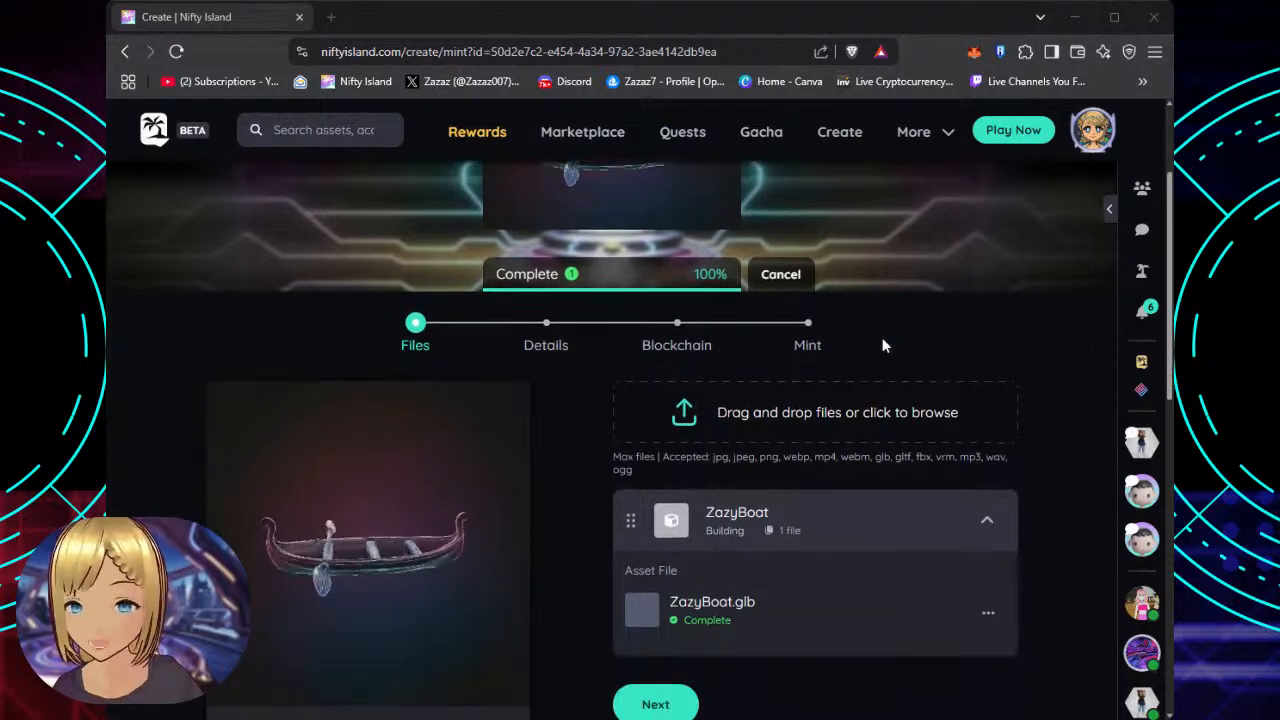
scroll(882, 345, down, 2)
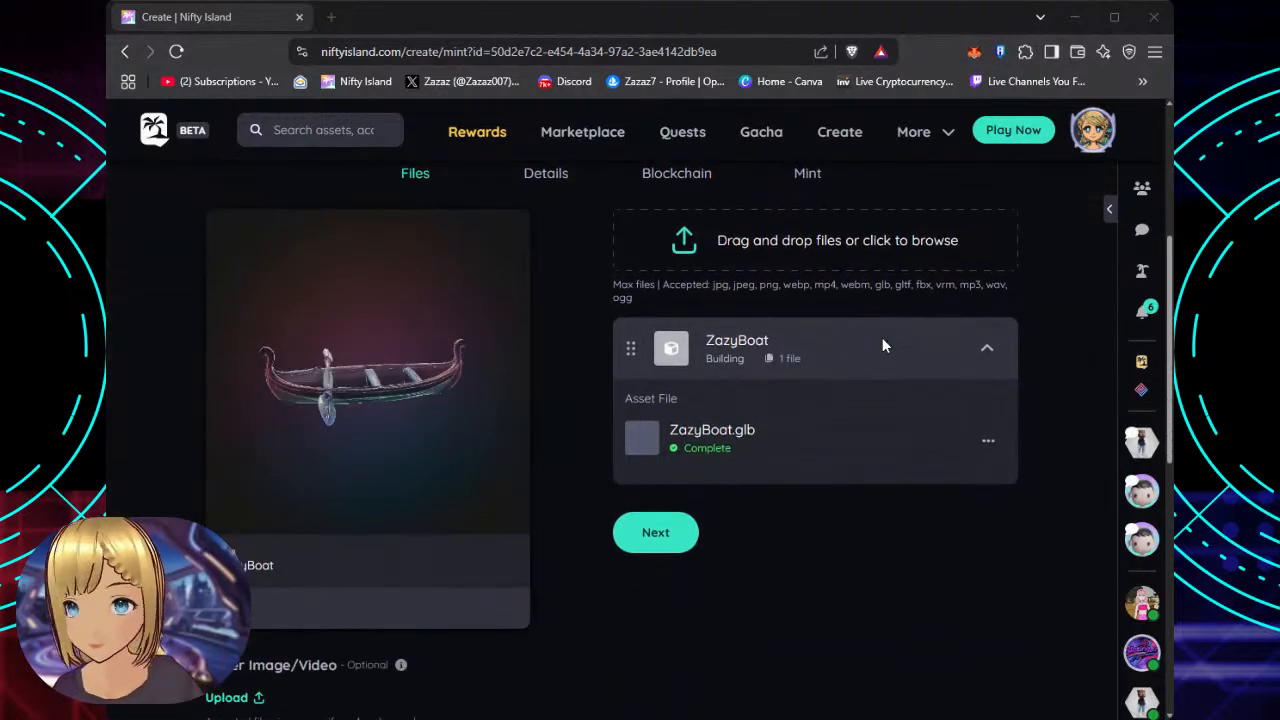
scroll(882, 345, up, 1)
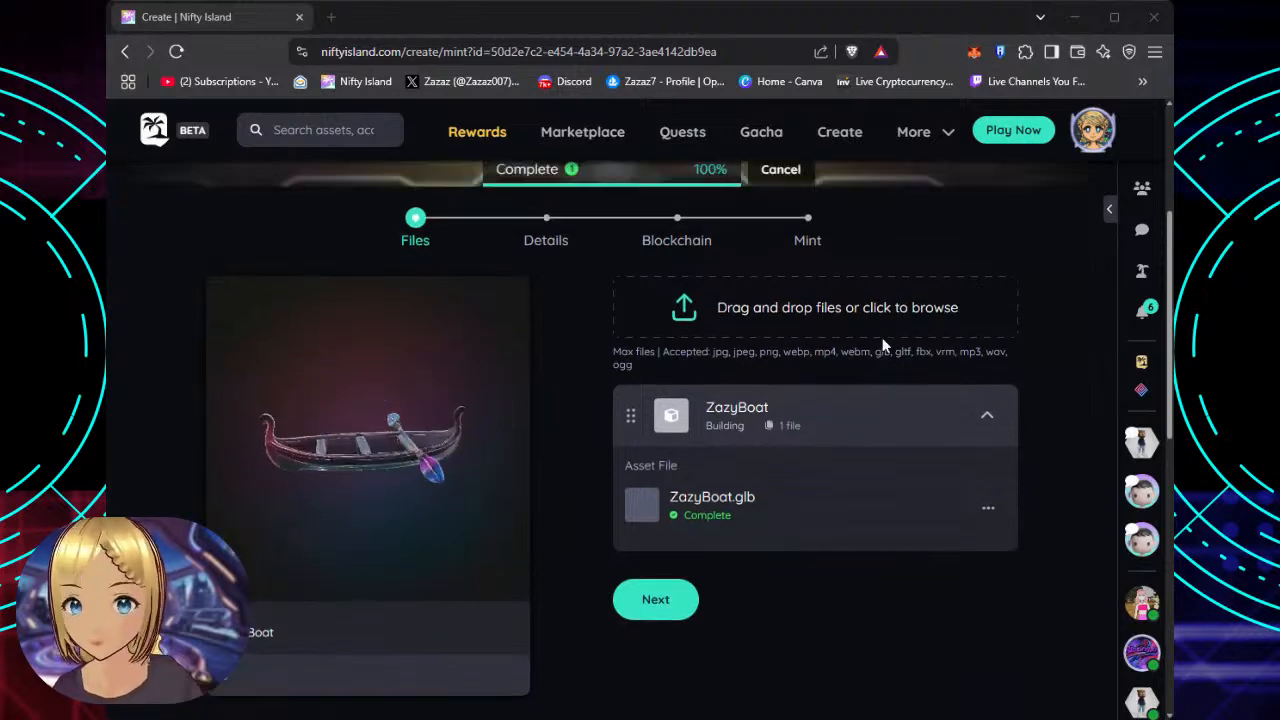
scroll(882, 345, up, 2)
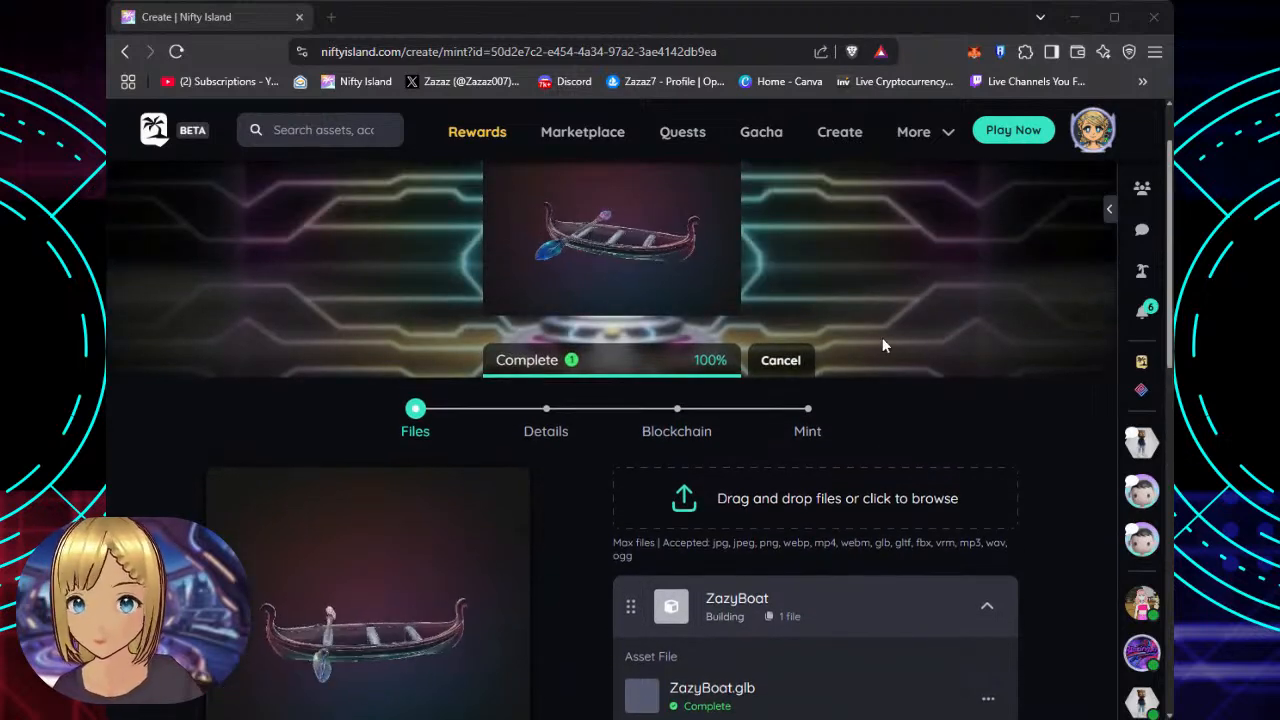
scroll(882, 337, up, 1)
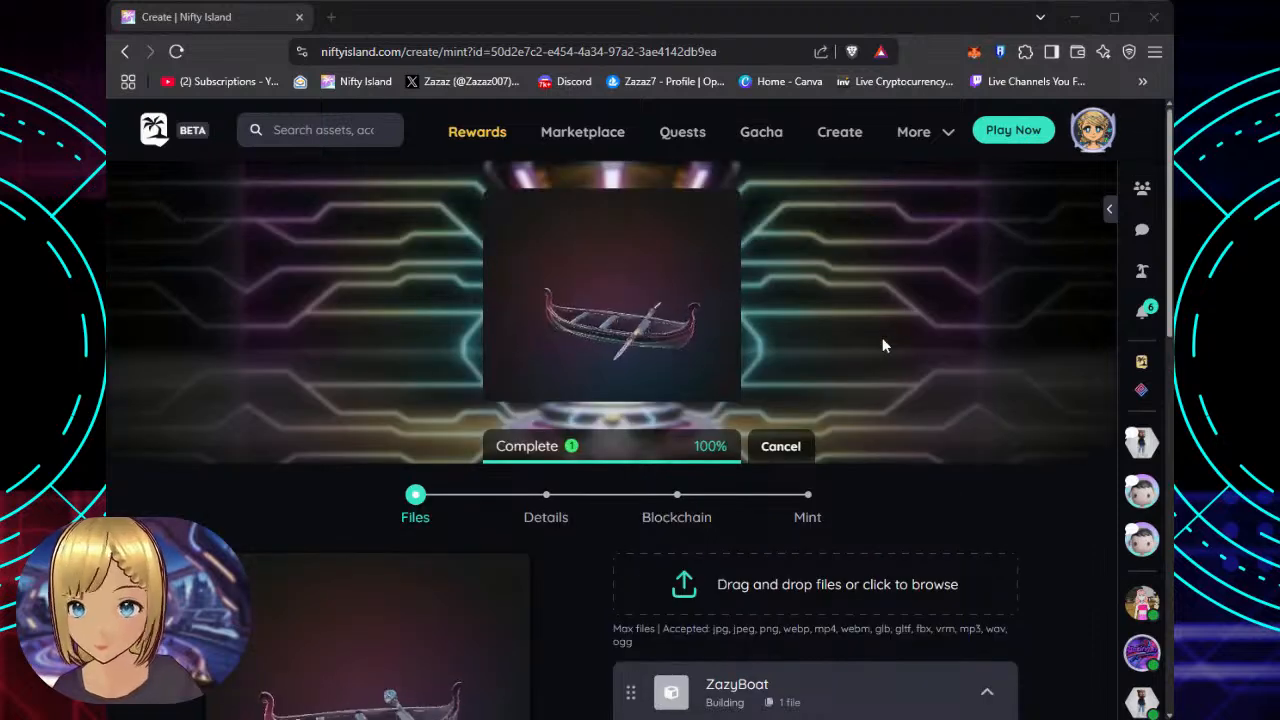
scroll(922, 290, down, 1)
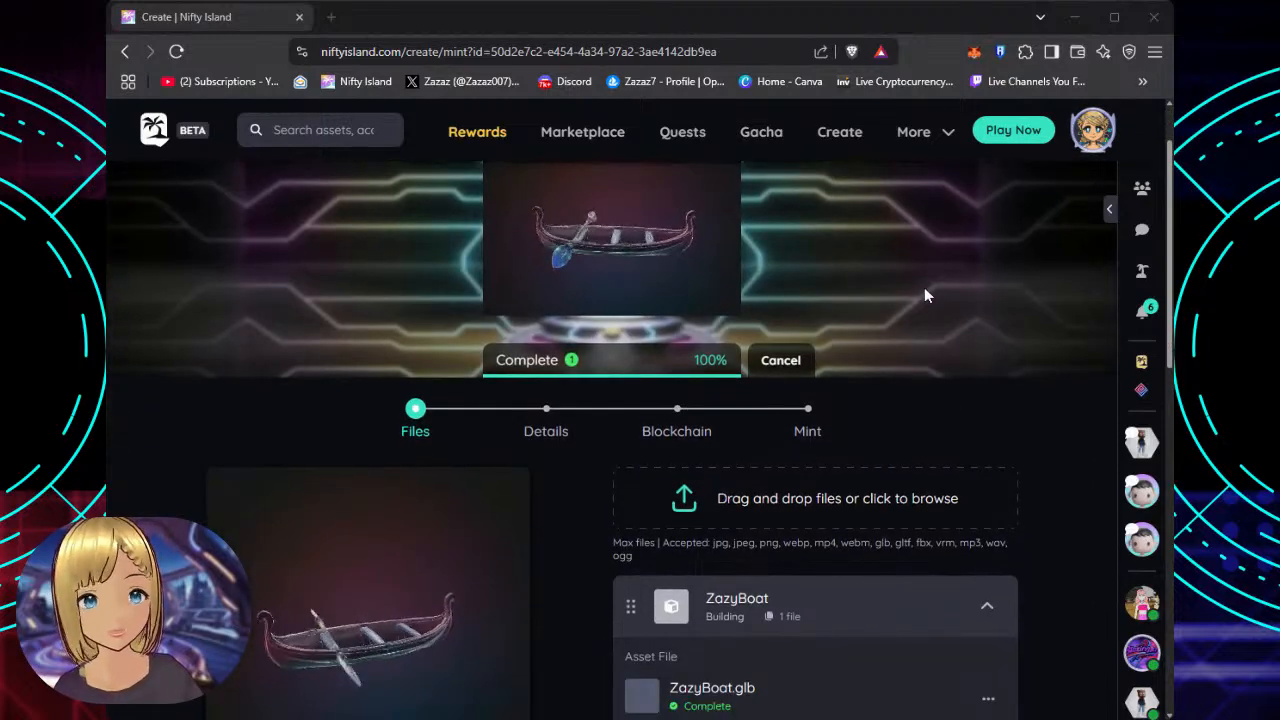
scroll(925, 290, down, 1)
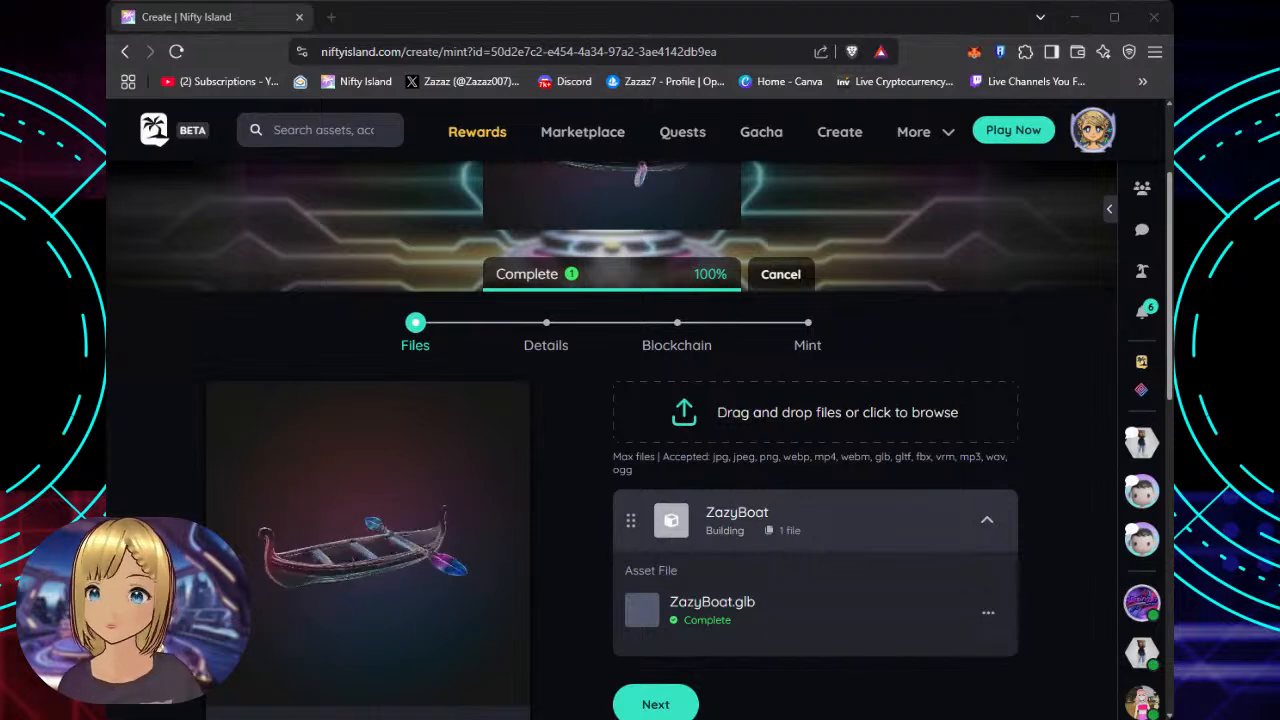
scroll(944, 301, up, 1)
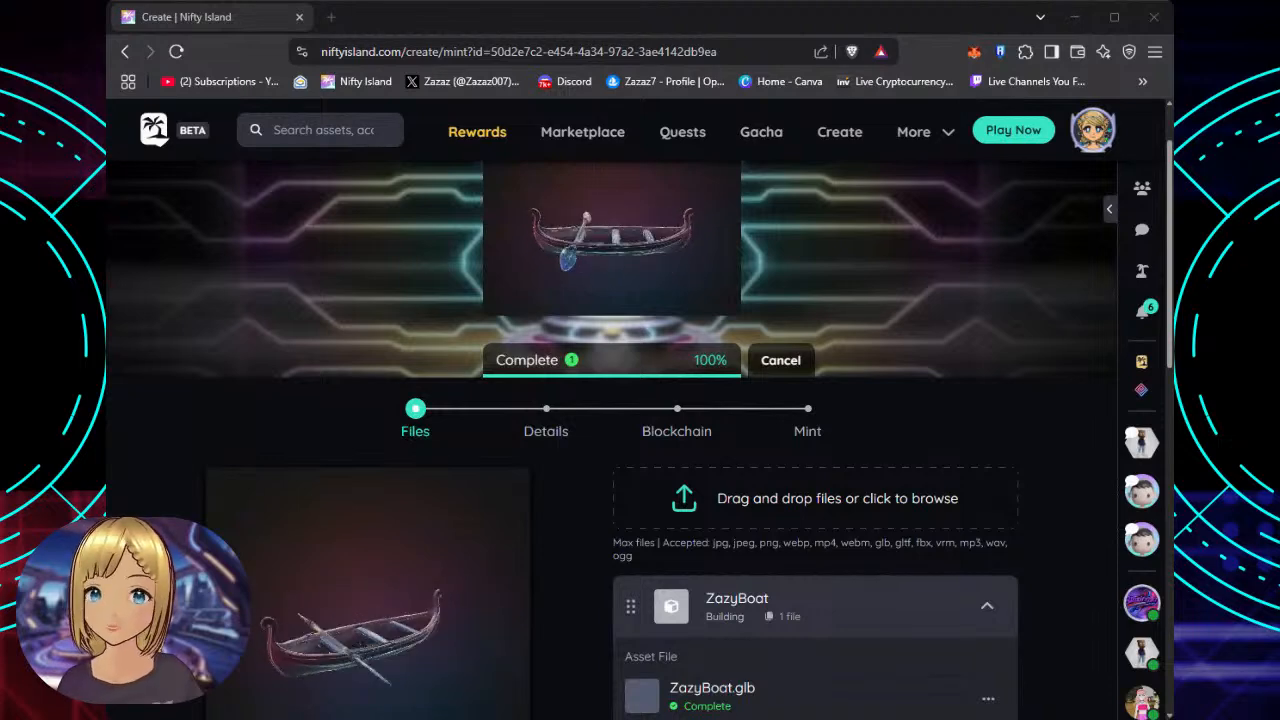
scroll(944, 310, down, 1)
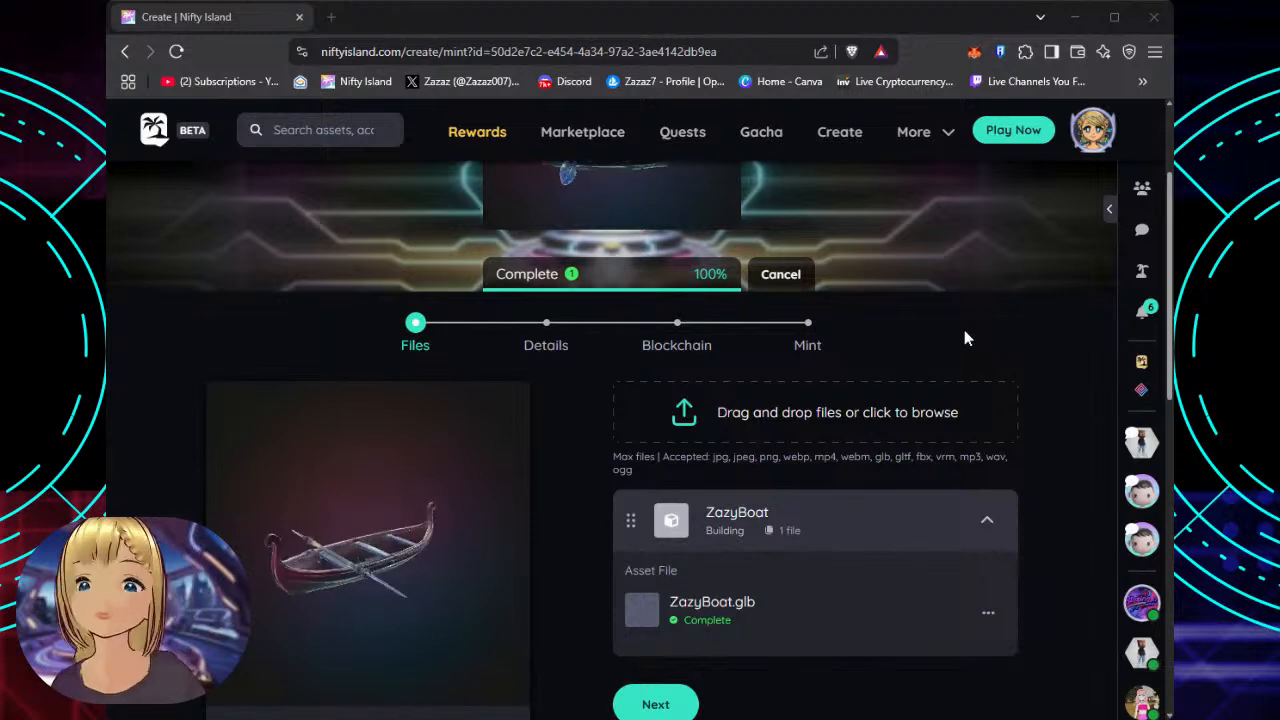
scroll(964, 330, up, 2)
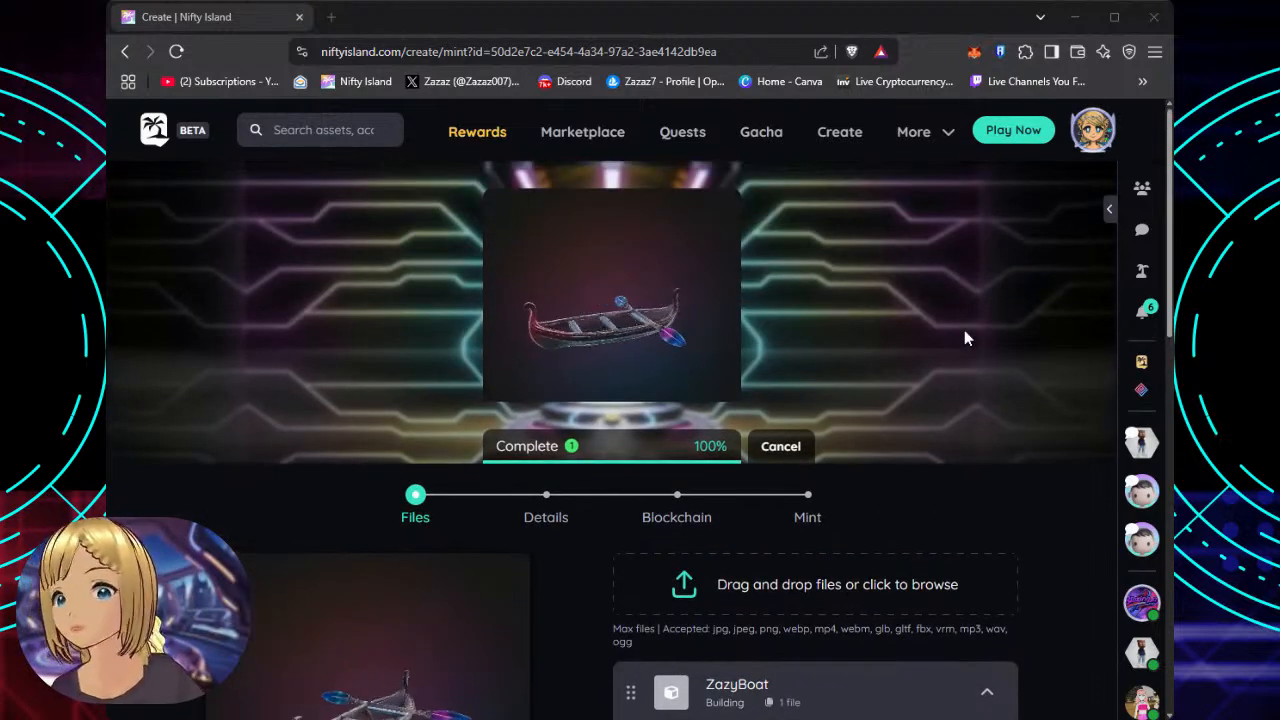
scroll(964, 330, down, 2)
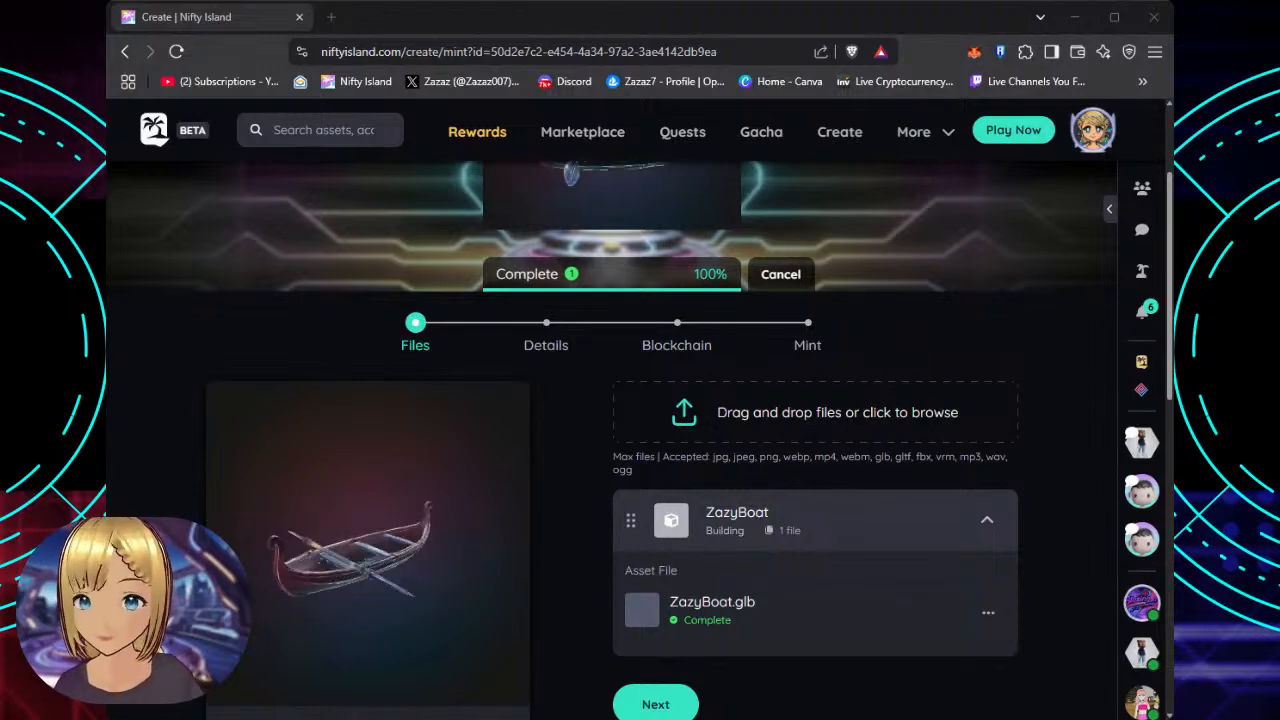
scroll(970, 346, down, 3)
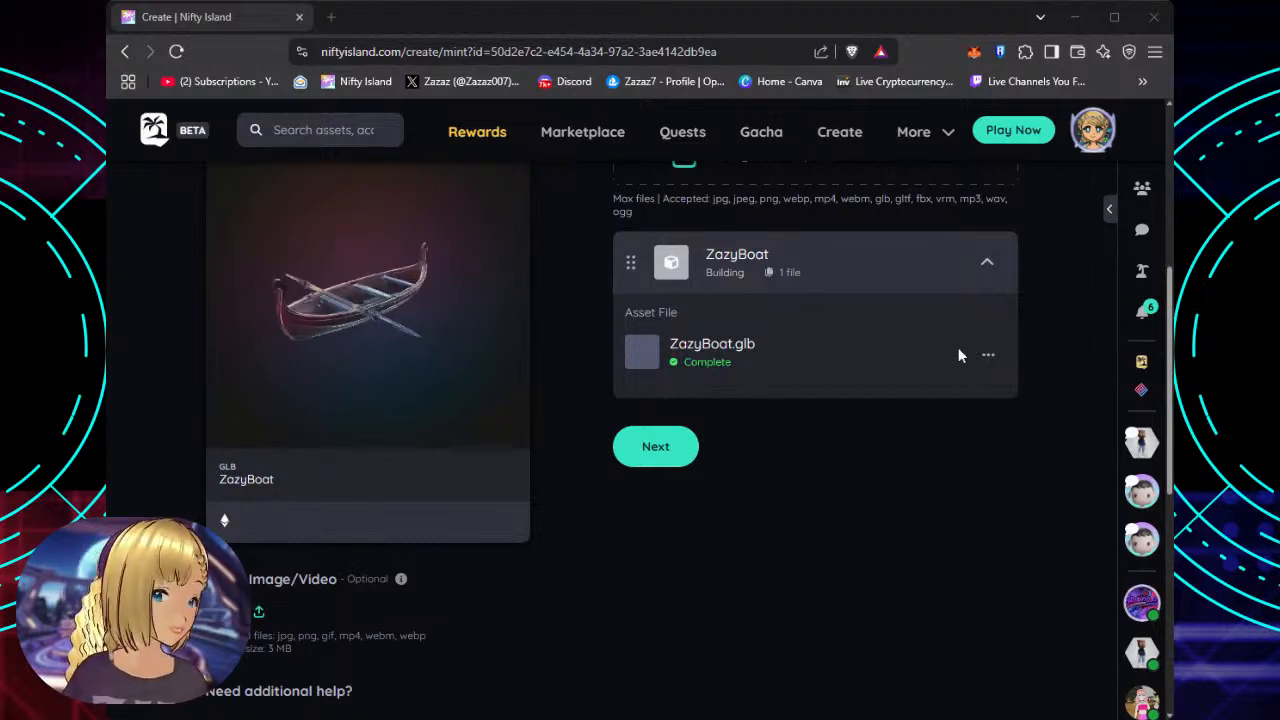
scroll(977, 349, up, 2)
scroll(977, 345, up, 3)
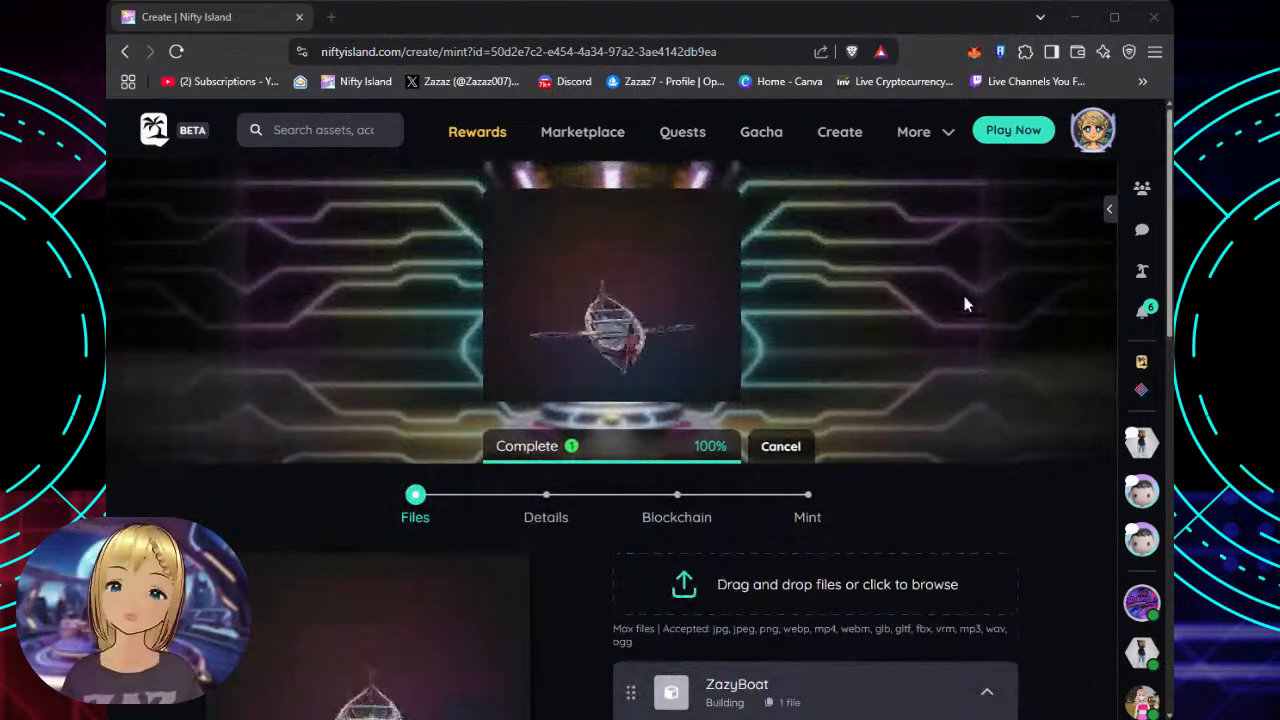
scroll(942, 370, down, 2)
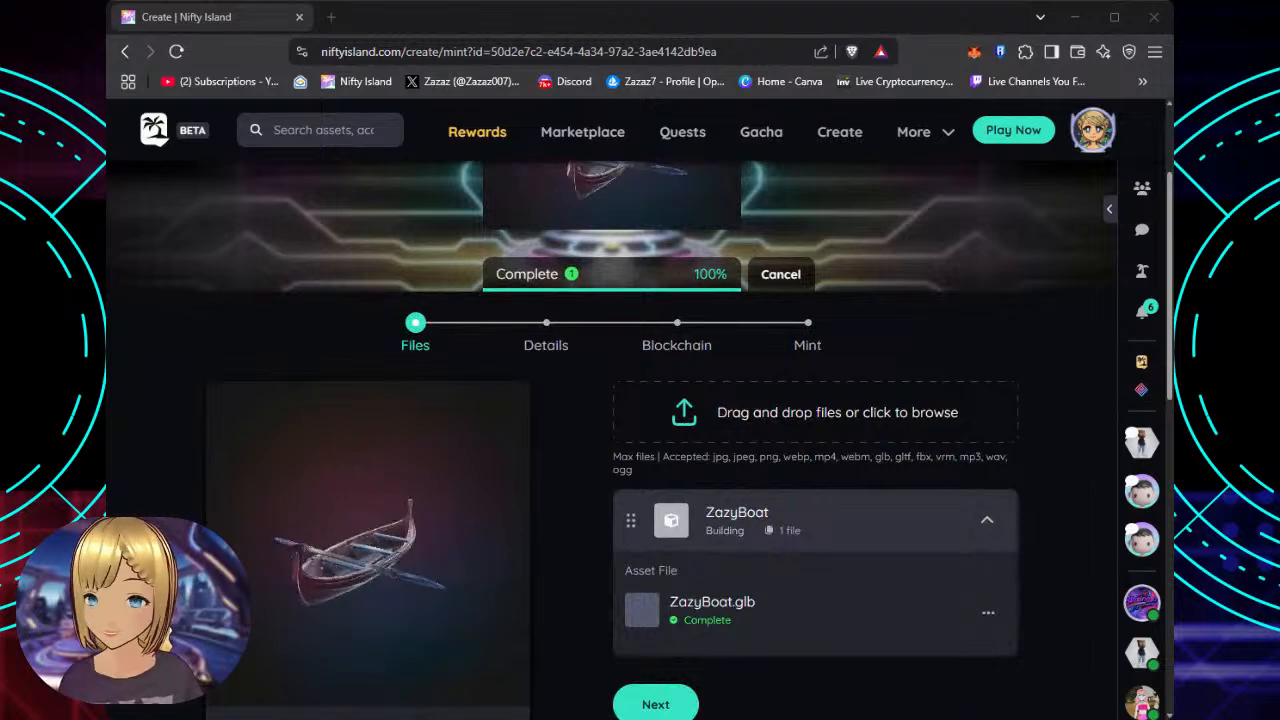
scroll(938, 380, down, 2)
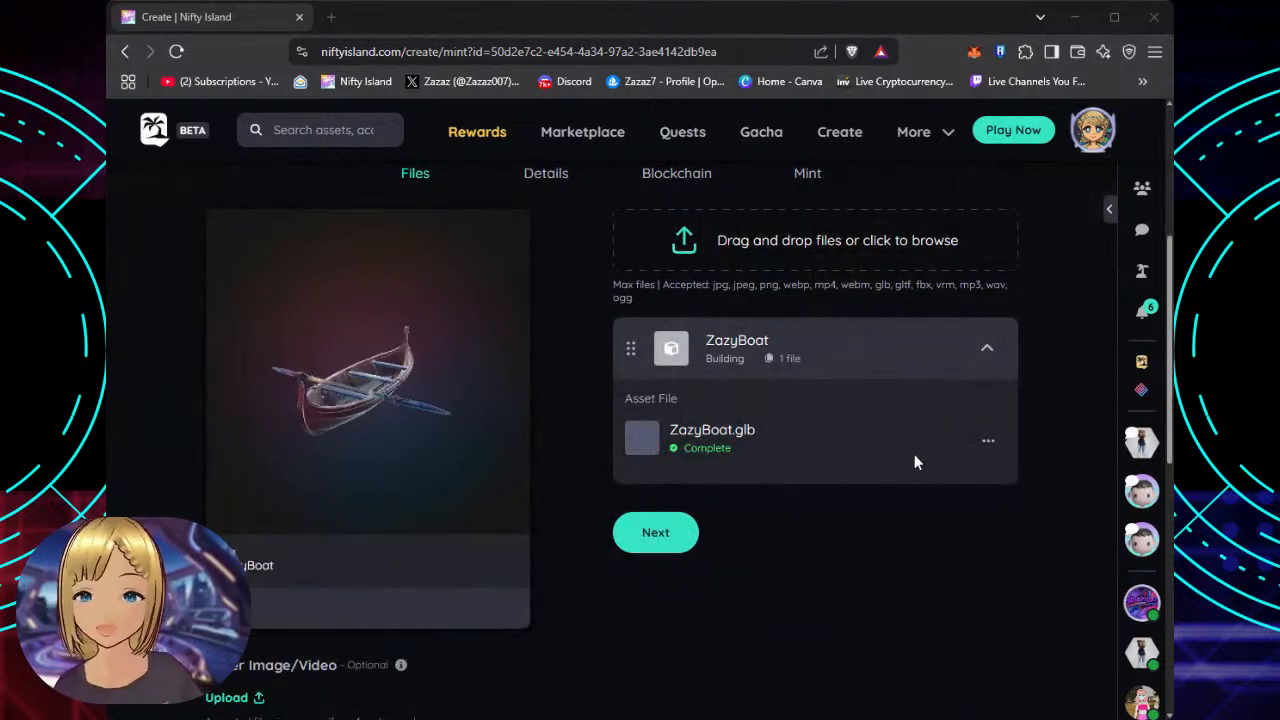
scroll(915, 454, up, 4)
scroll(914, 432, down, 4)
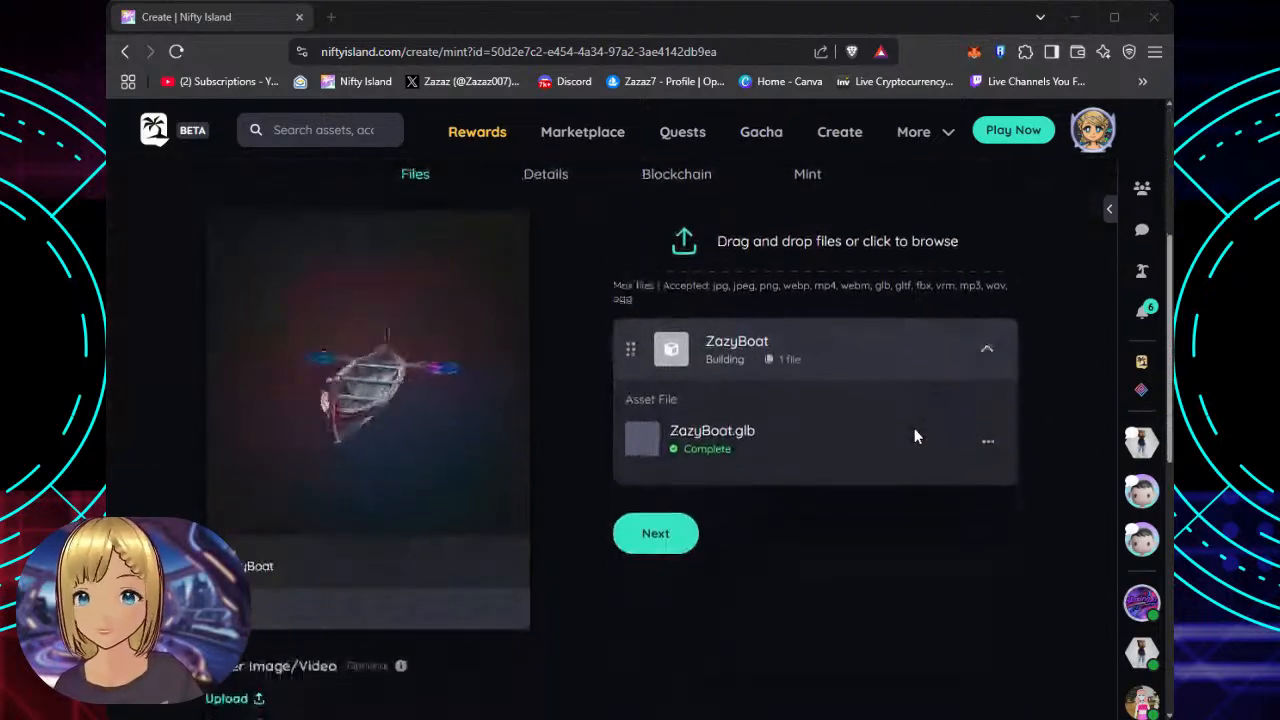
Continue to the Details stage and append "Happy Fishing!" to the end of the asset description.
click(660, 540)
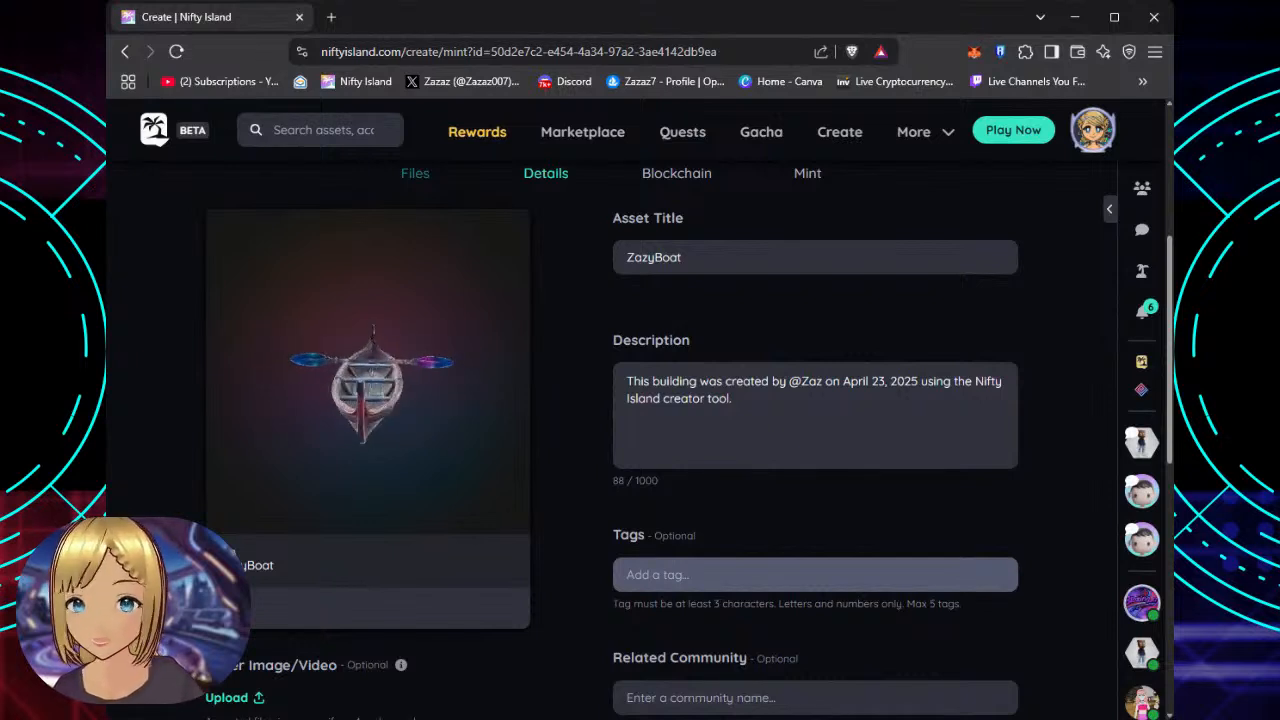
click(732, 398)
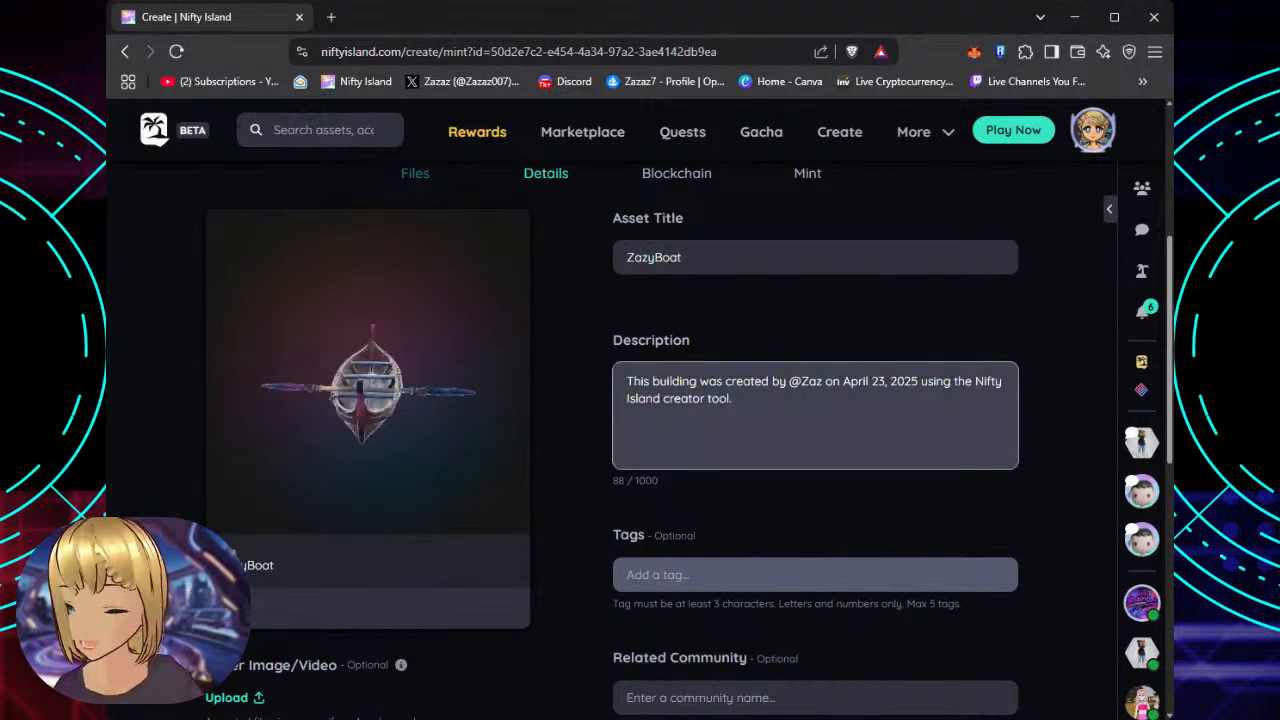
text(Ha)
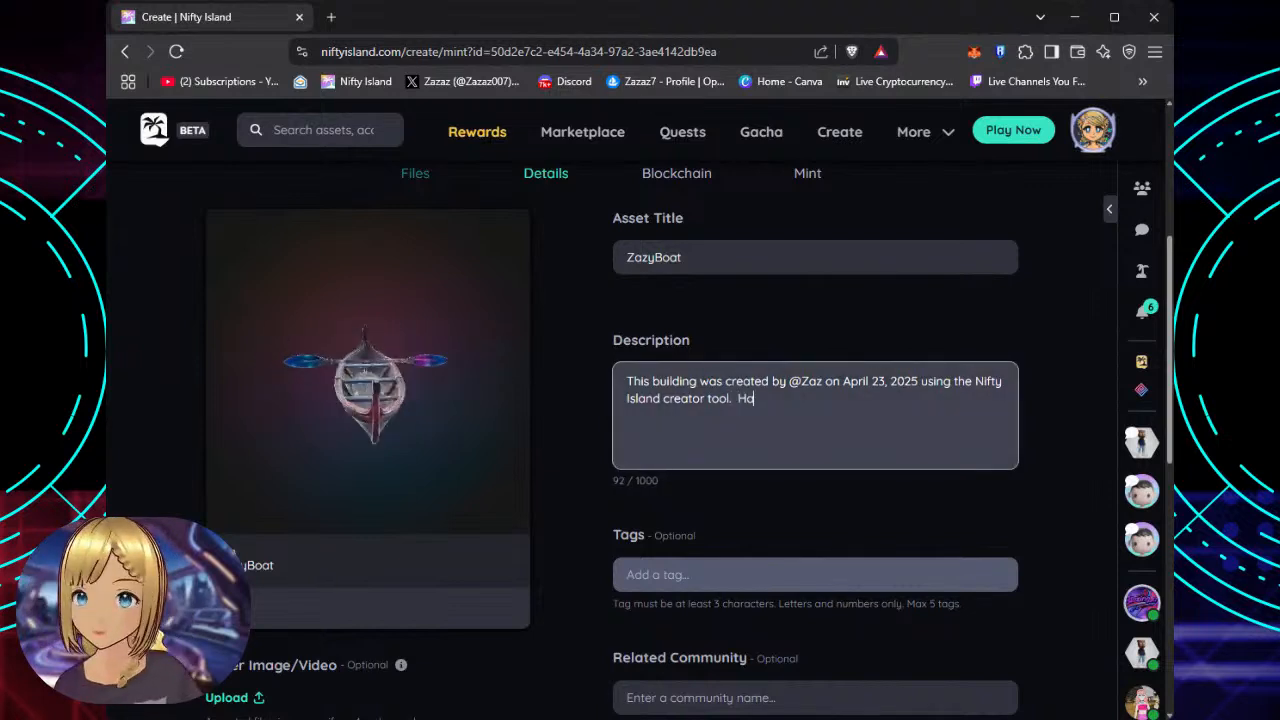
text(ppy Fishing!)
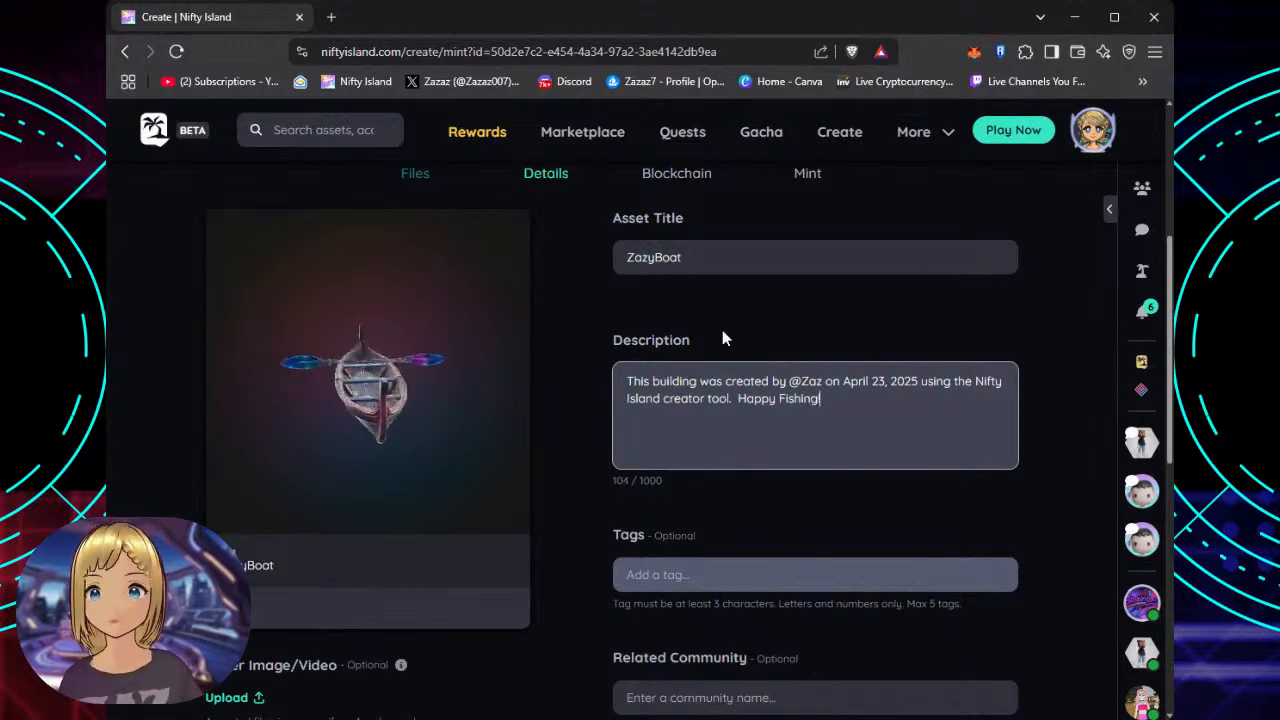
scroll(977, 304, up, 4)
scroll(977, 304, down, 4)
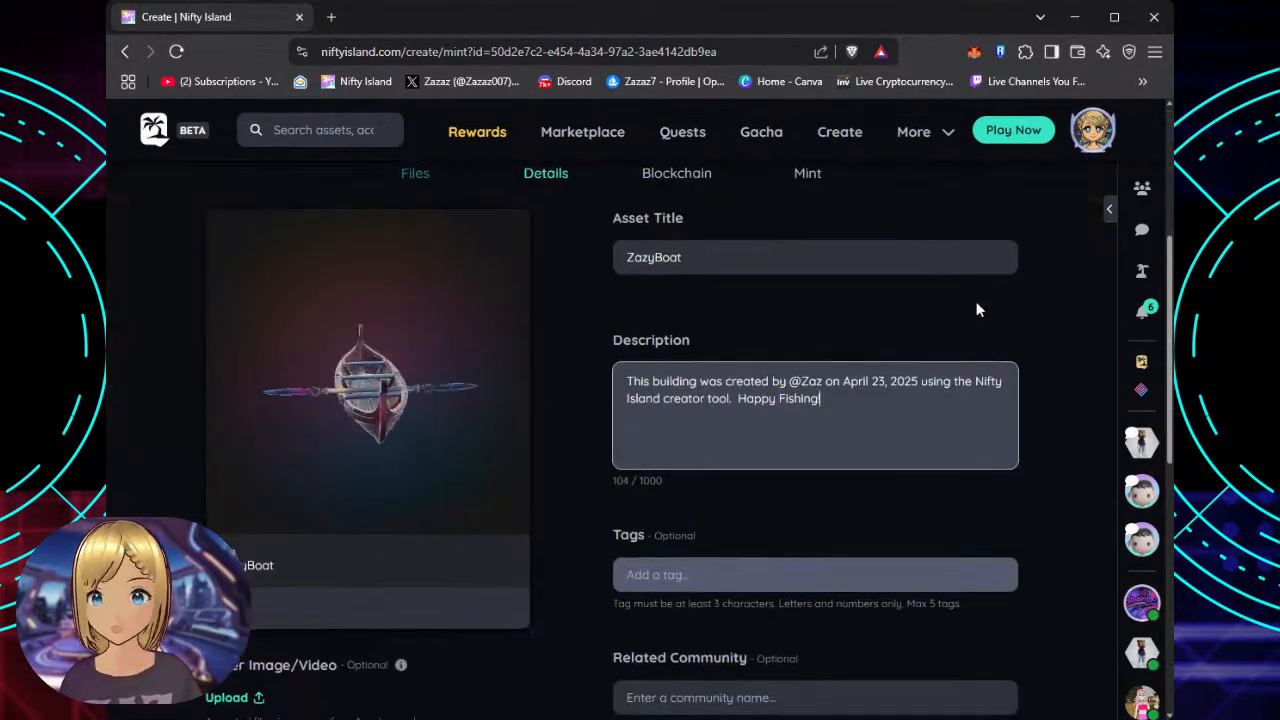
Add the creator's handle and "boat" as the first two tags of the asset.
scroll(978, 310, down, 3)
click(627, 316)
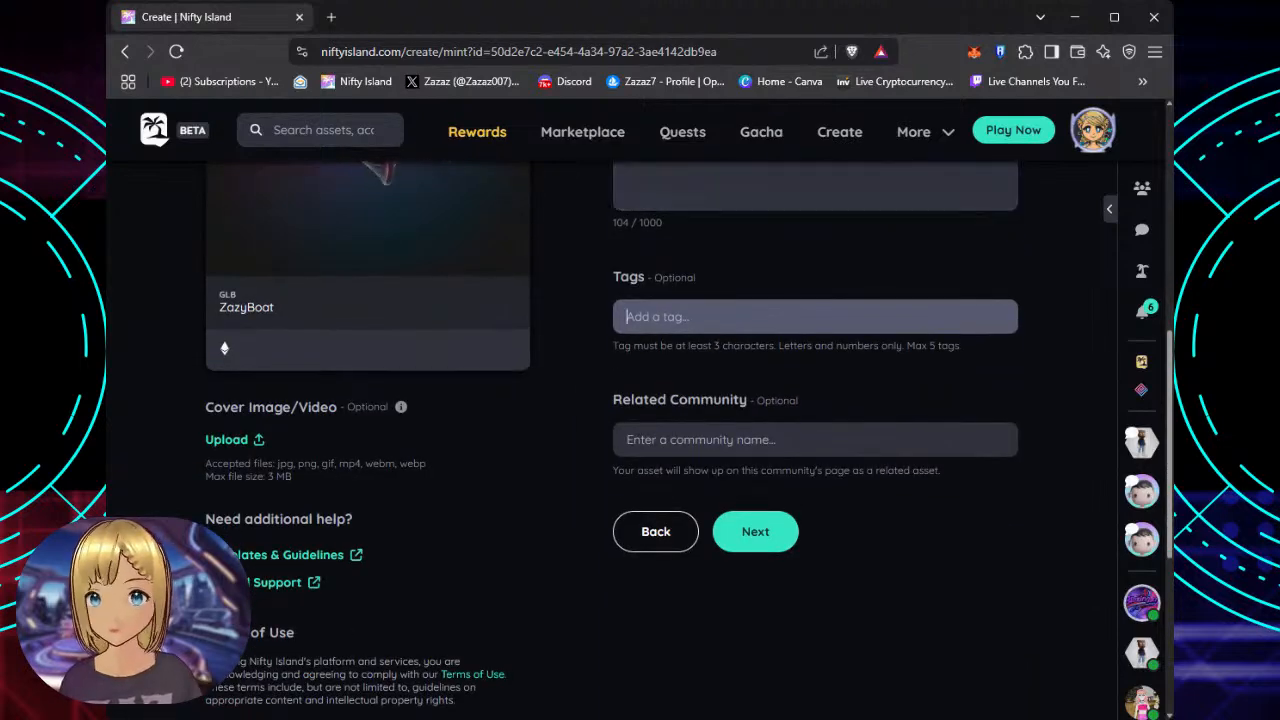
text(Zaz)
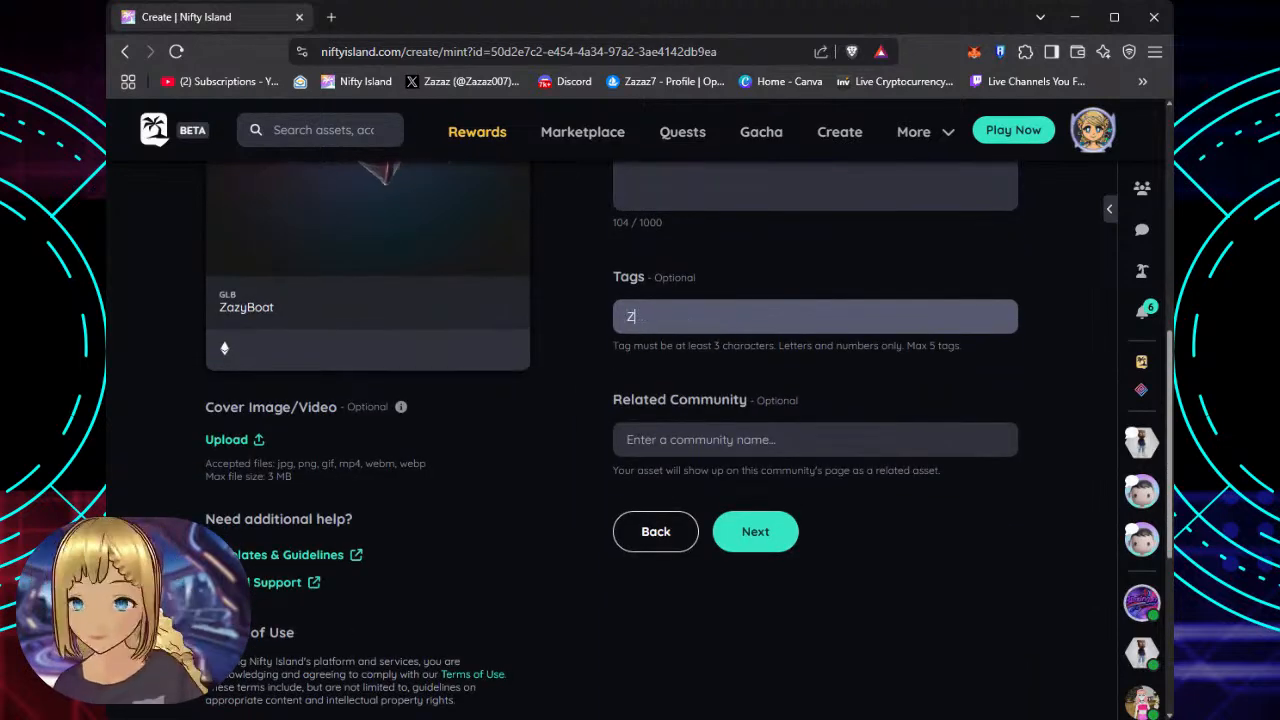
key(Return)
text(boat)
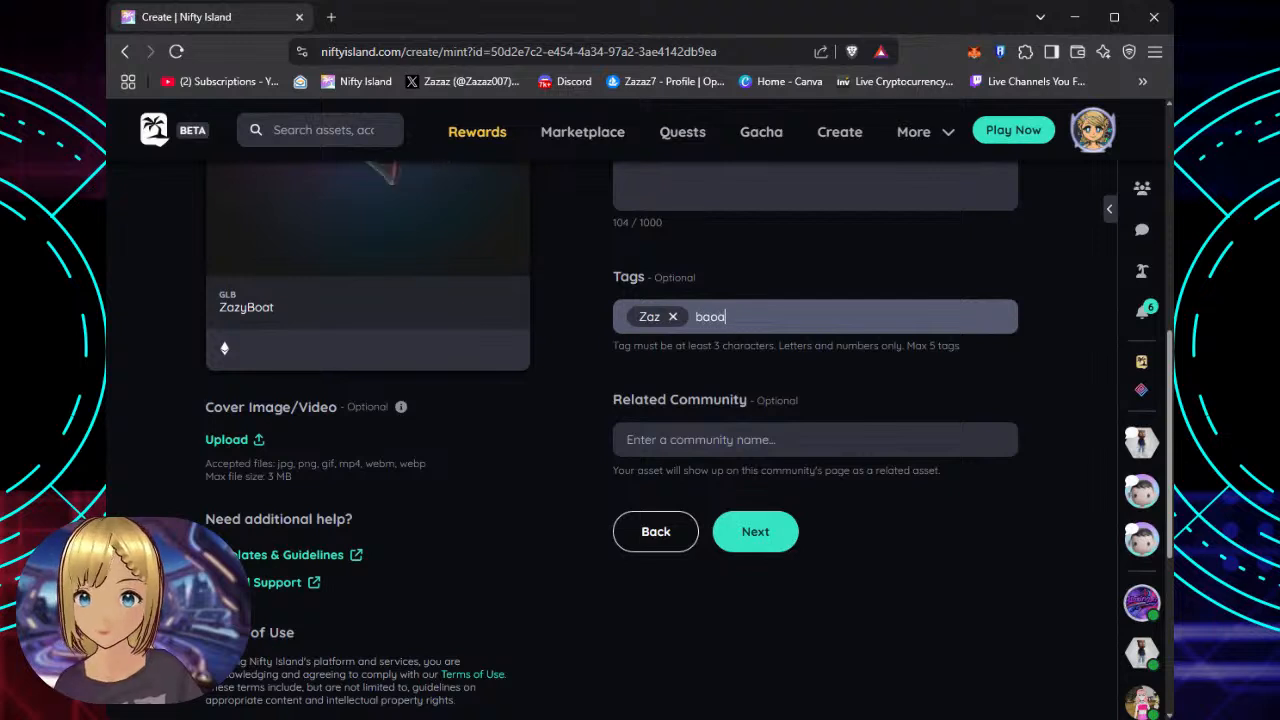
key(BackSpace)
key(BackSpace)
key(BackSpace)
text(oat)
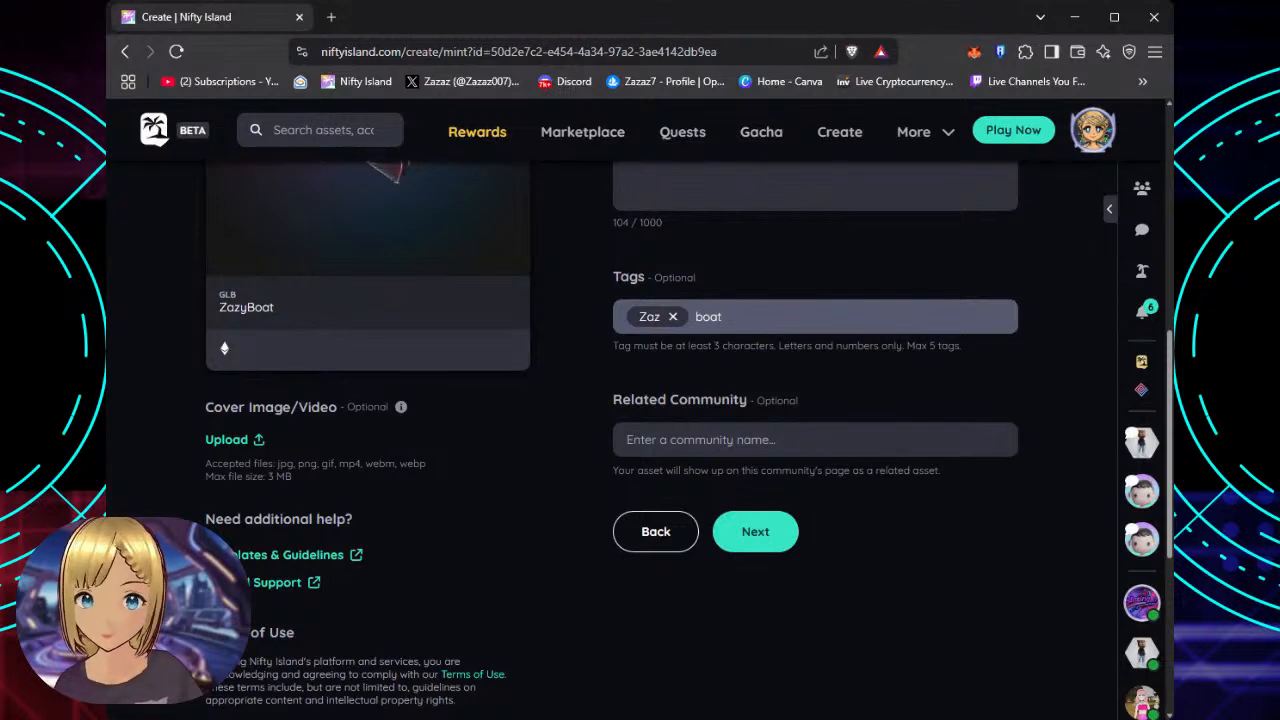
key(Return)
Add the tags "fishing", "glow" and "ancient" to the asset and check the completed details.
text(fish)
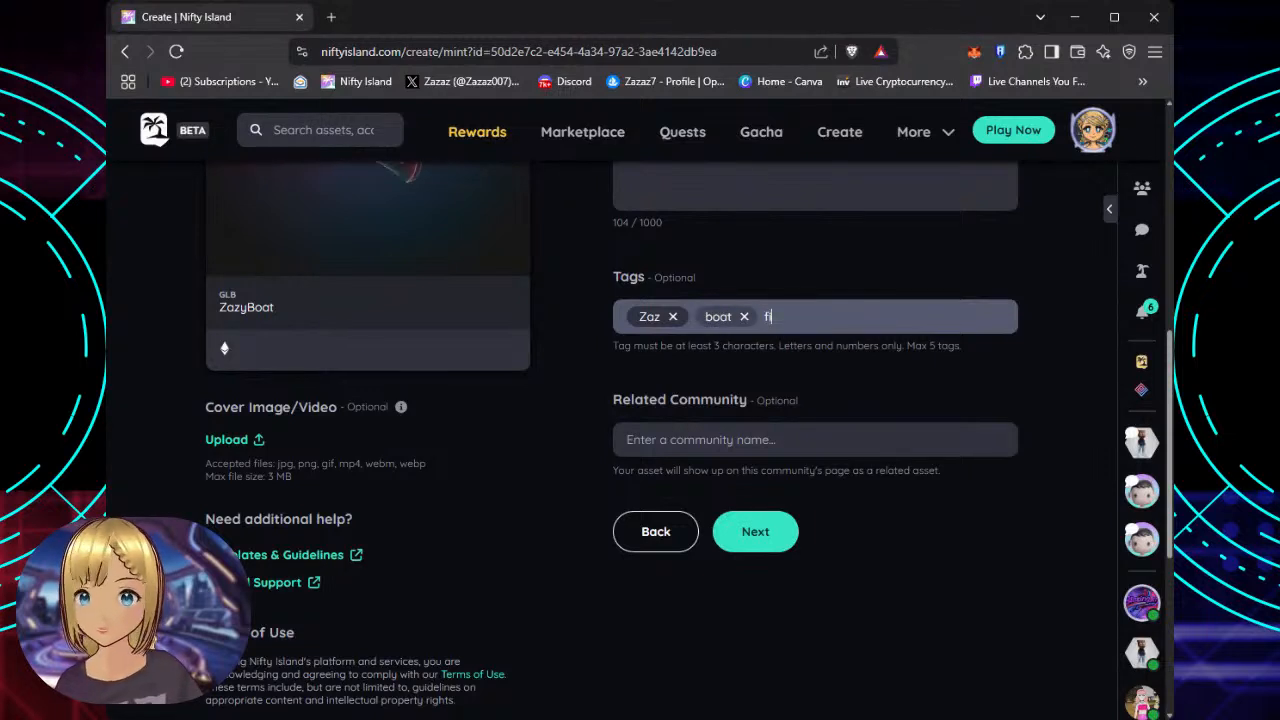
text(ing)
key(Return)
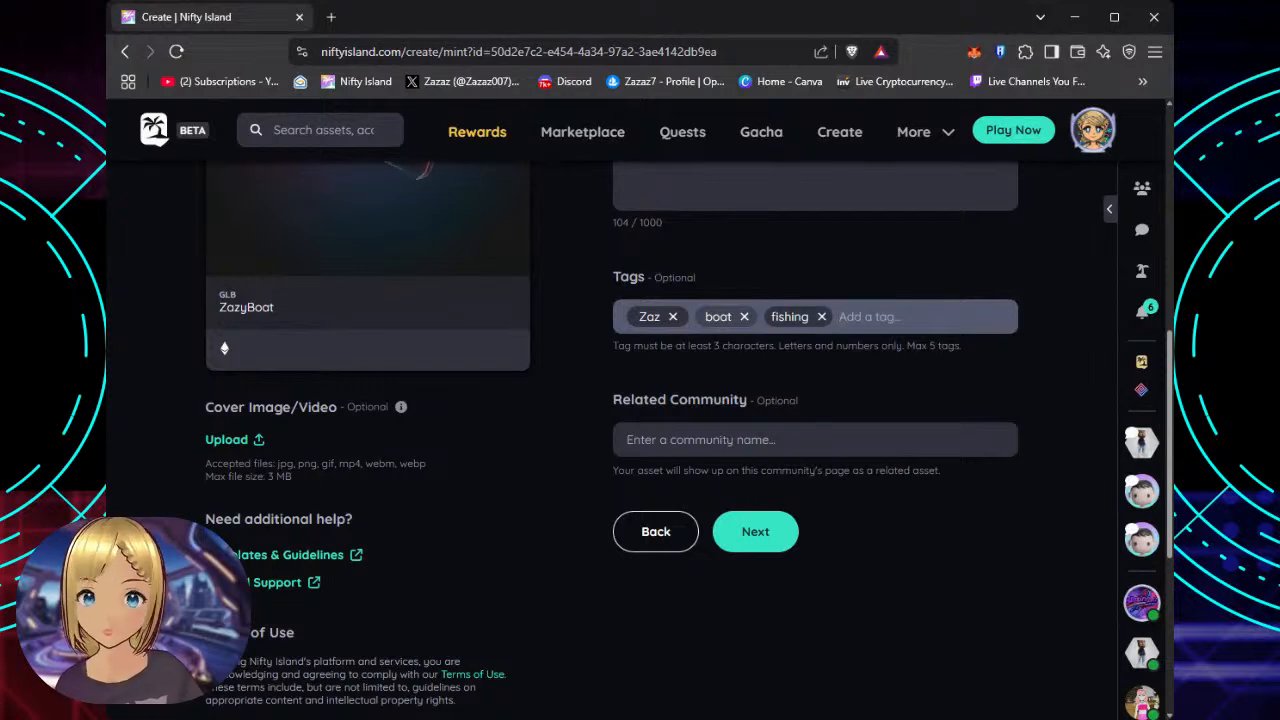
text(glow)
key(Return)
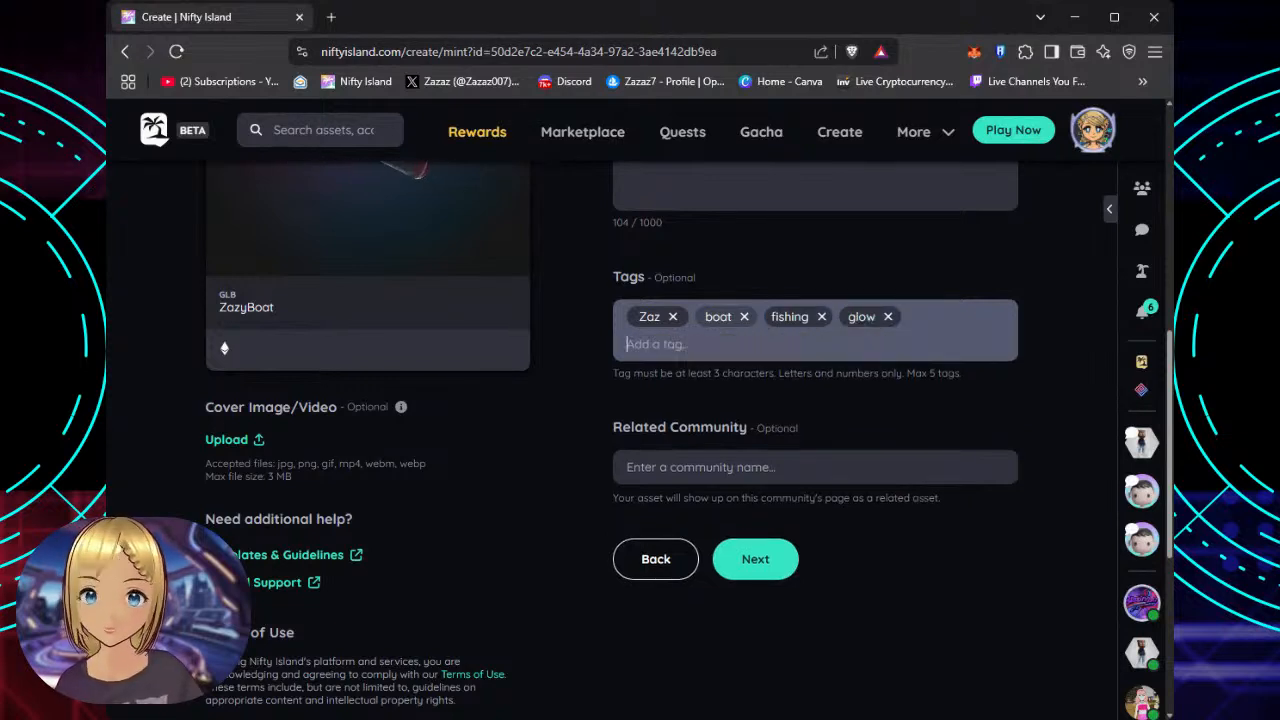
text(anc)
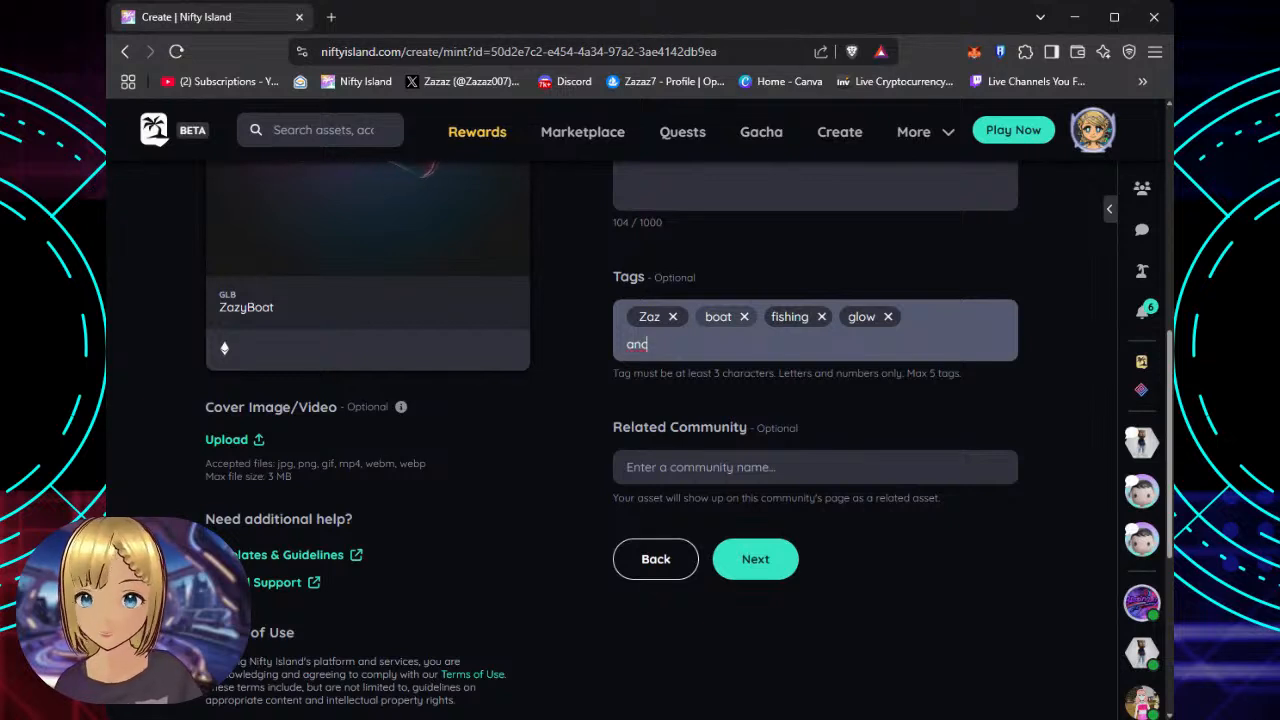
text(ient)
key(Return)
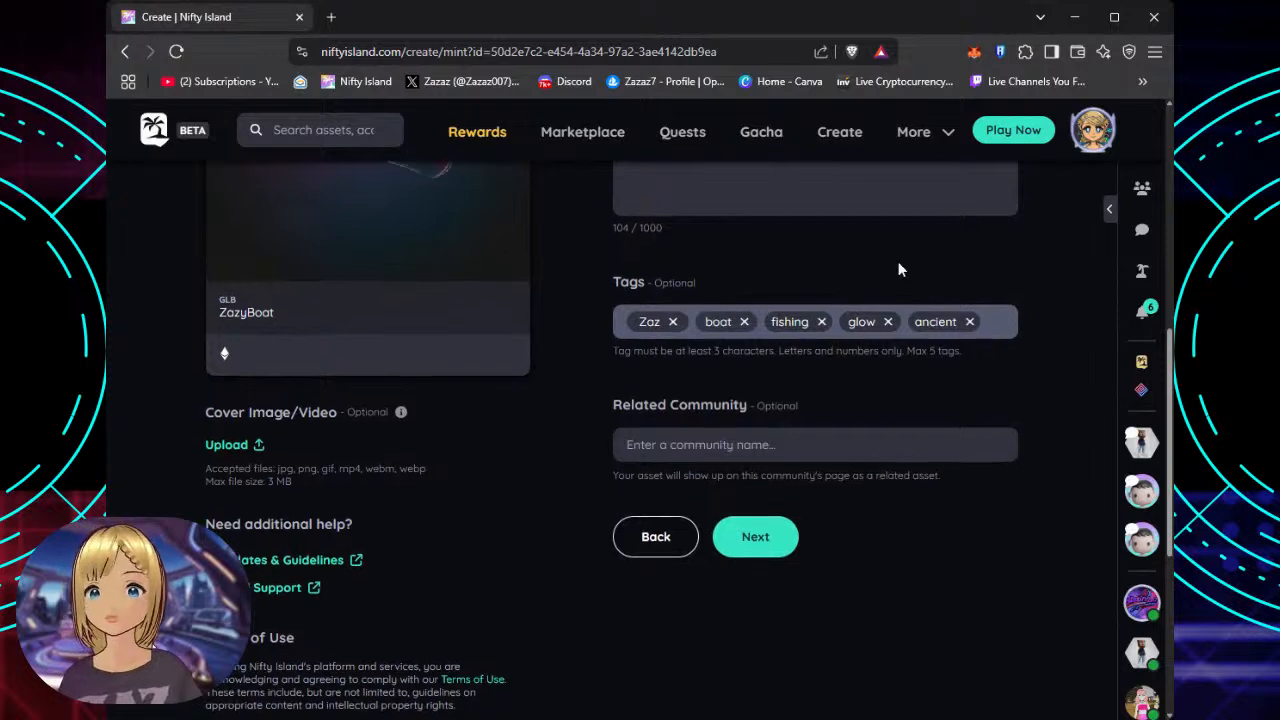
scroll(898, 268, up, 2)
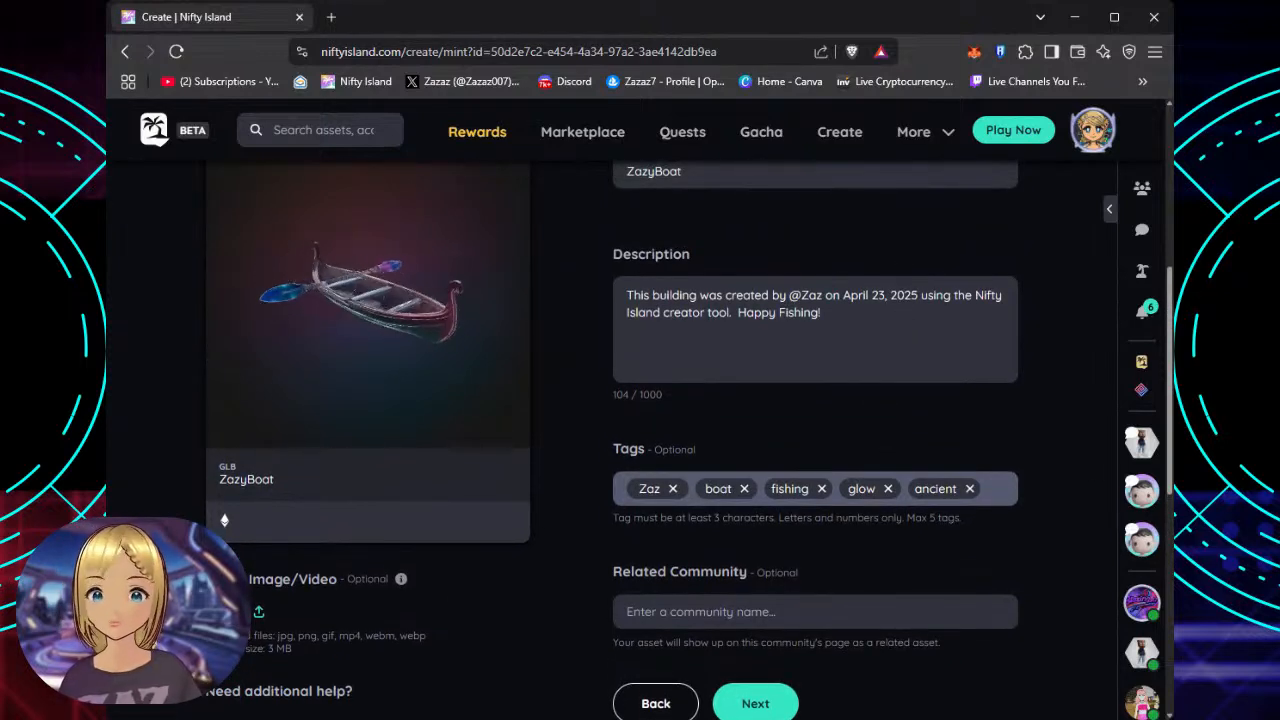
scroll(815, 400, down, 2)
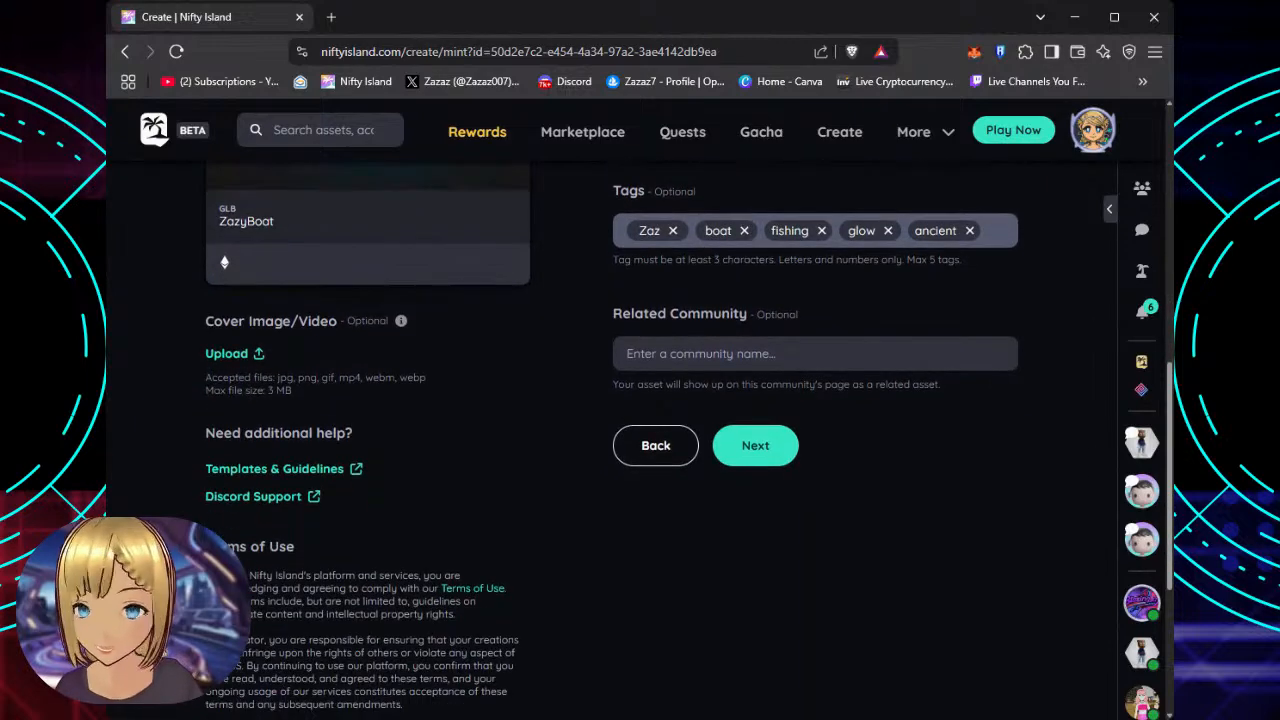
Continue to the Blockchain stage and select Polygon as the asset's blockchain.
click(763, 450)
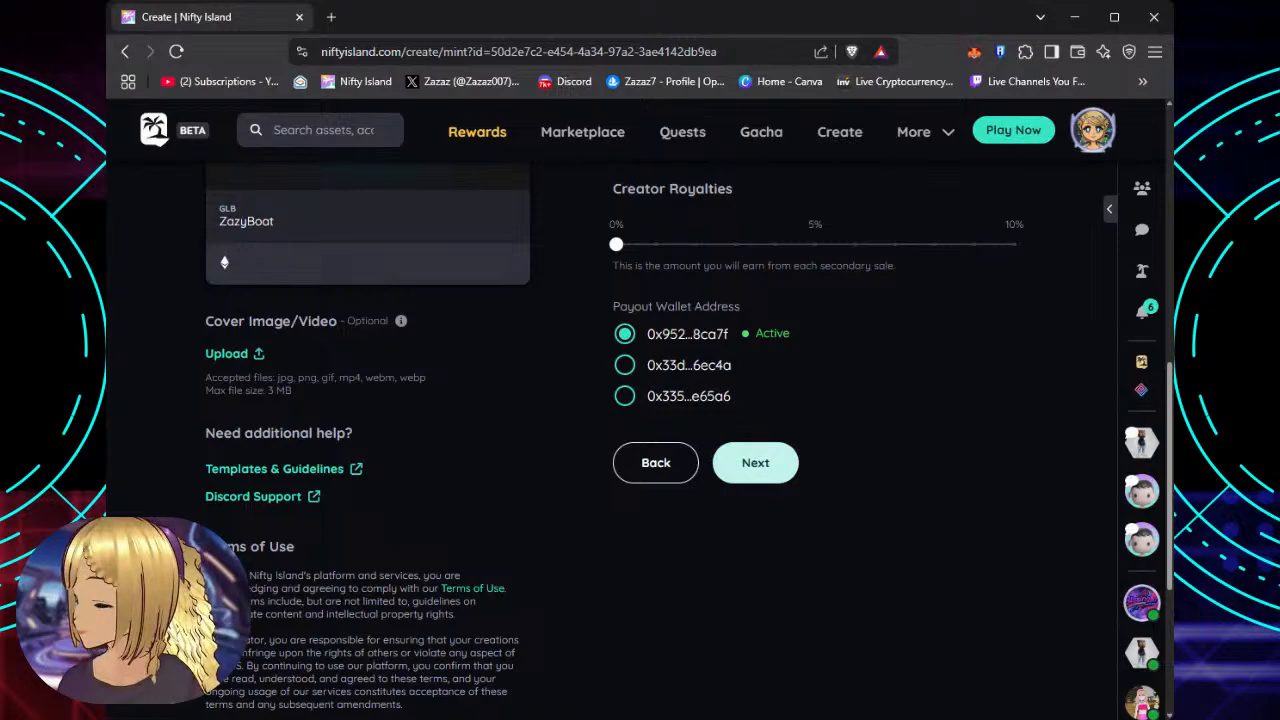
scroll(890, 367, up, 6)
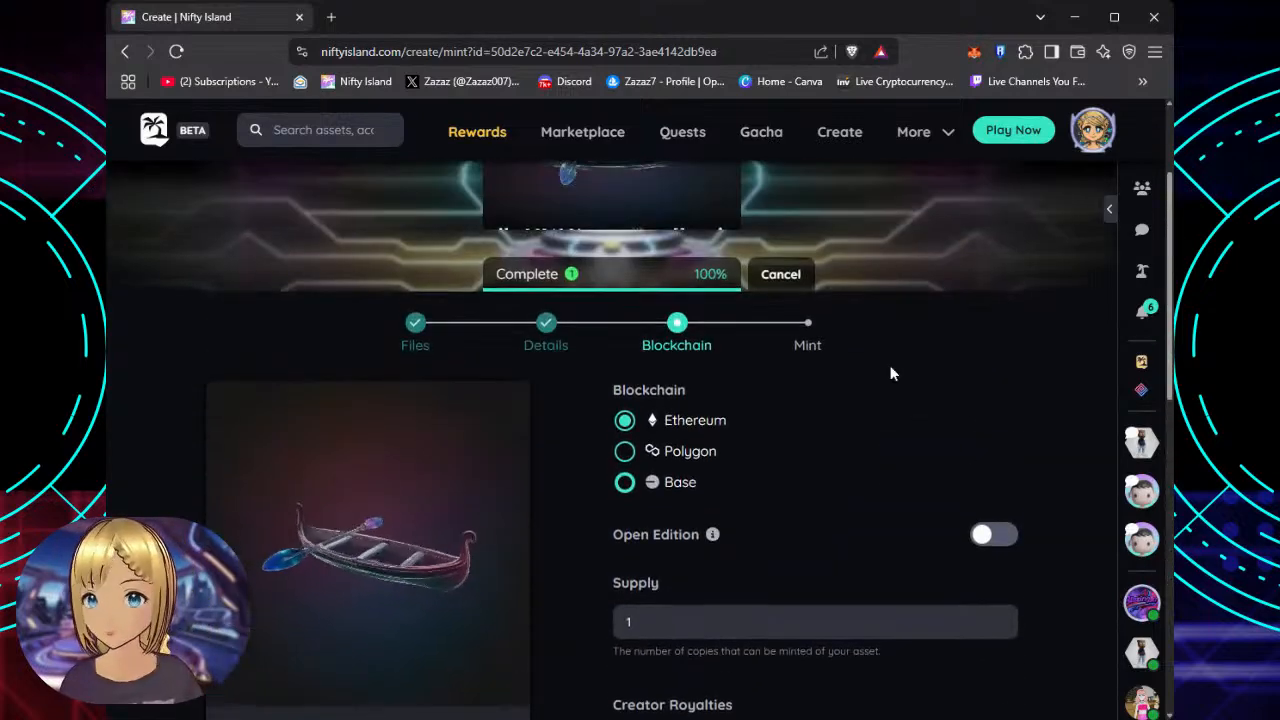
scroll(886, 365, down, 2)
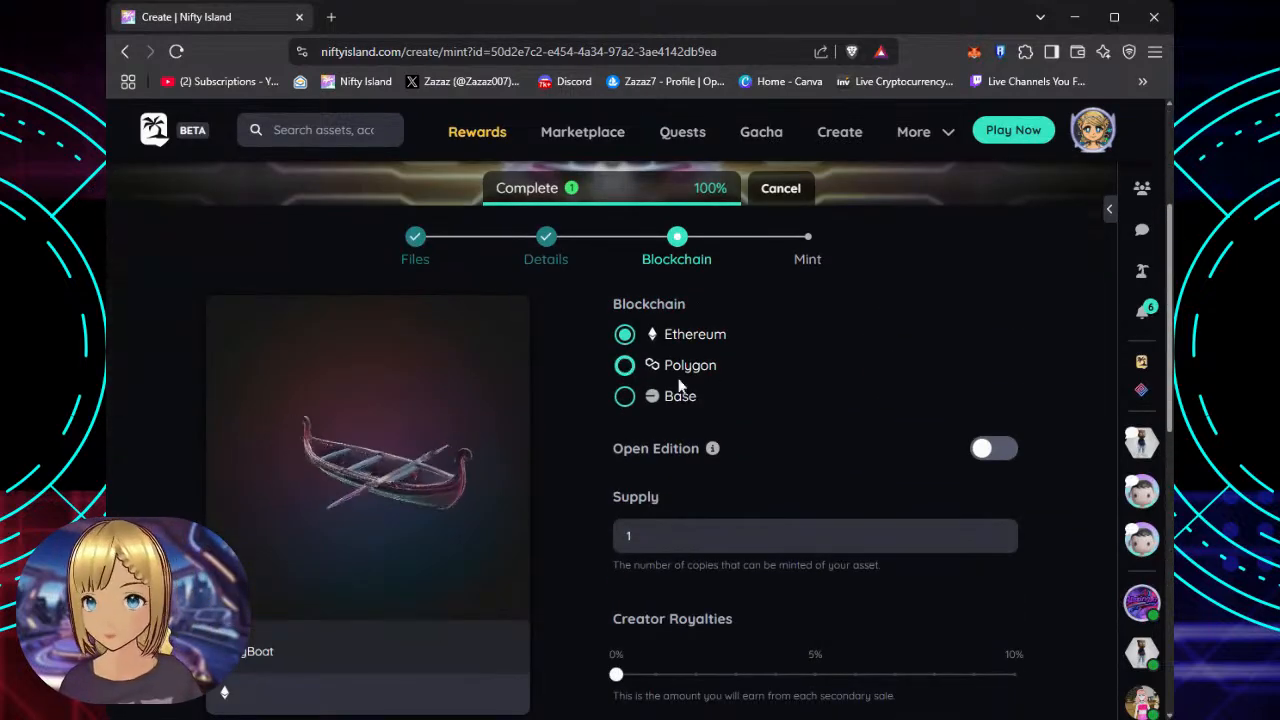
click(624, 367)
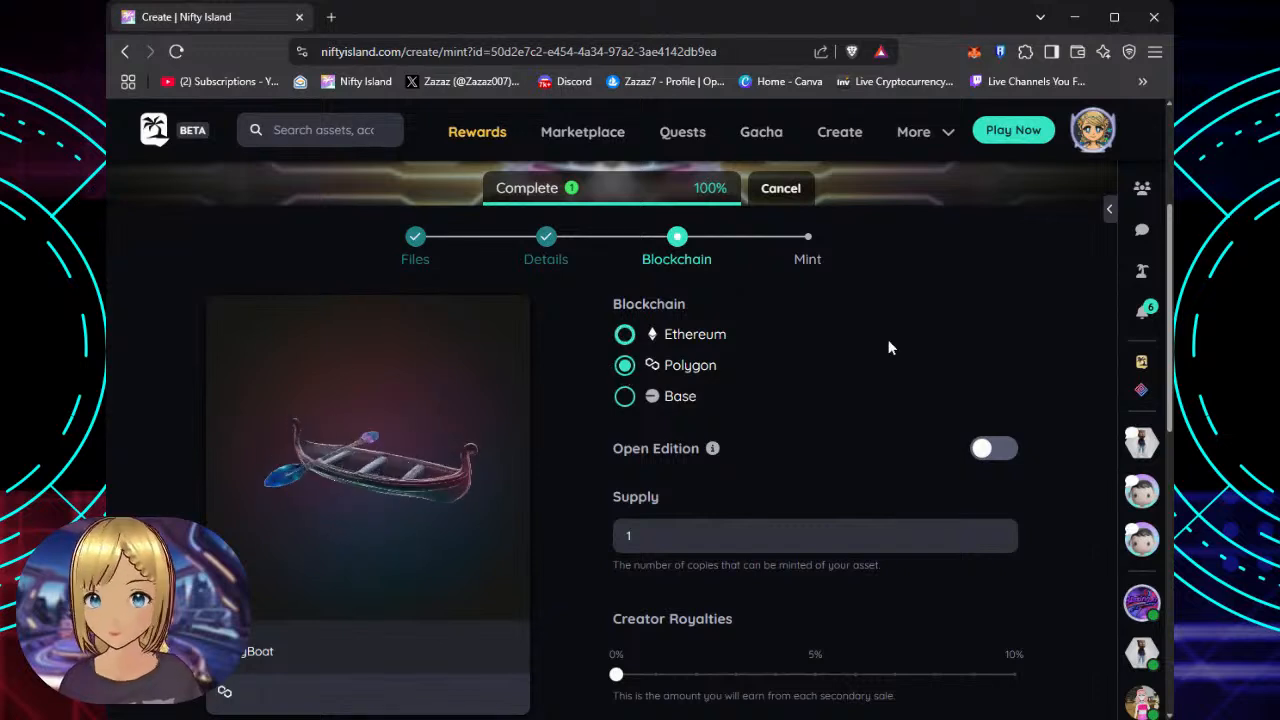
Set the asset's supply to 7 copies and the creator royalties to 10%.
scroll(890, 347, down, 1)
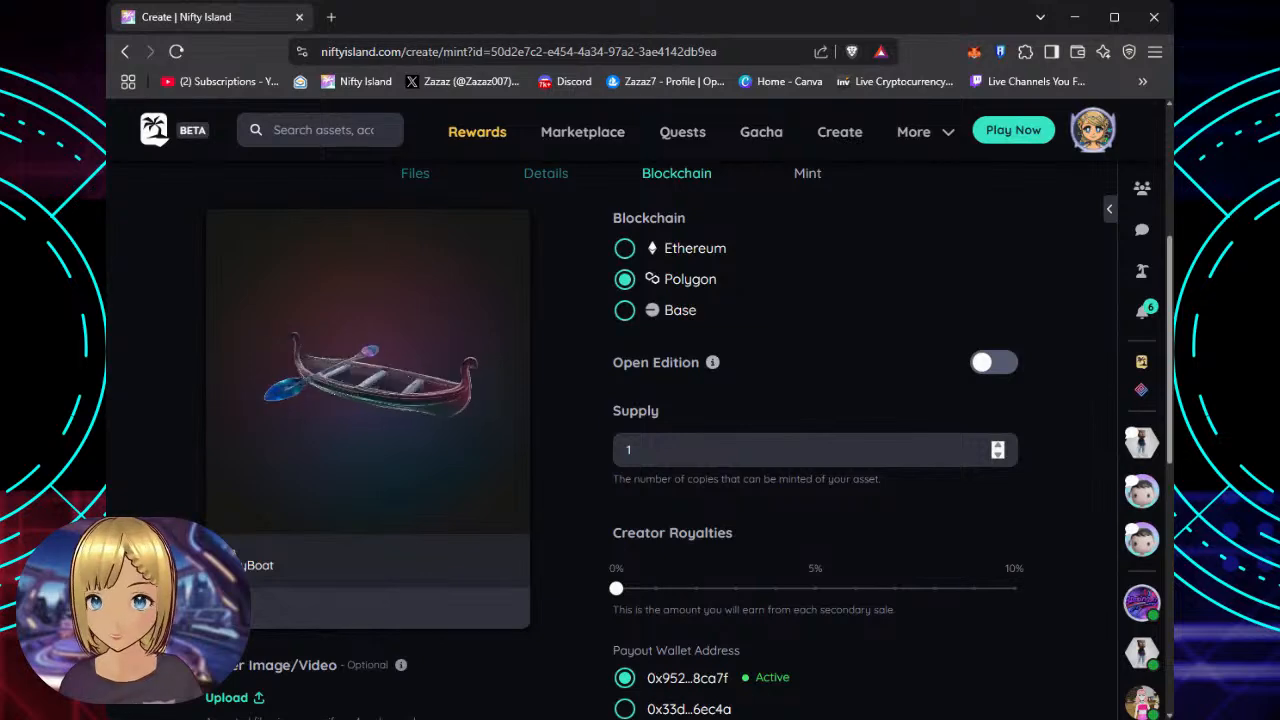
double_click(614, 455)
text(7)
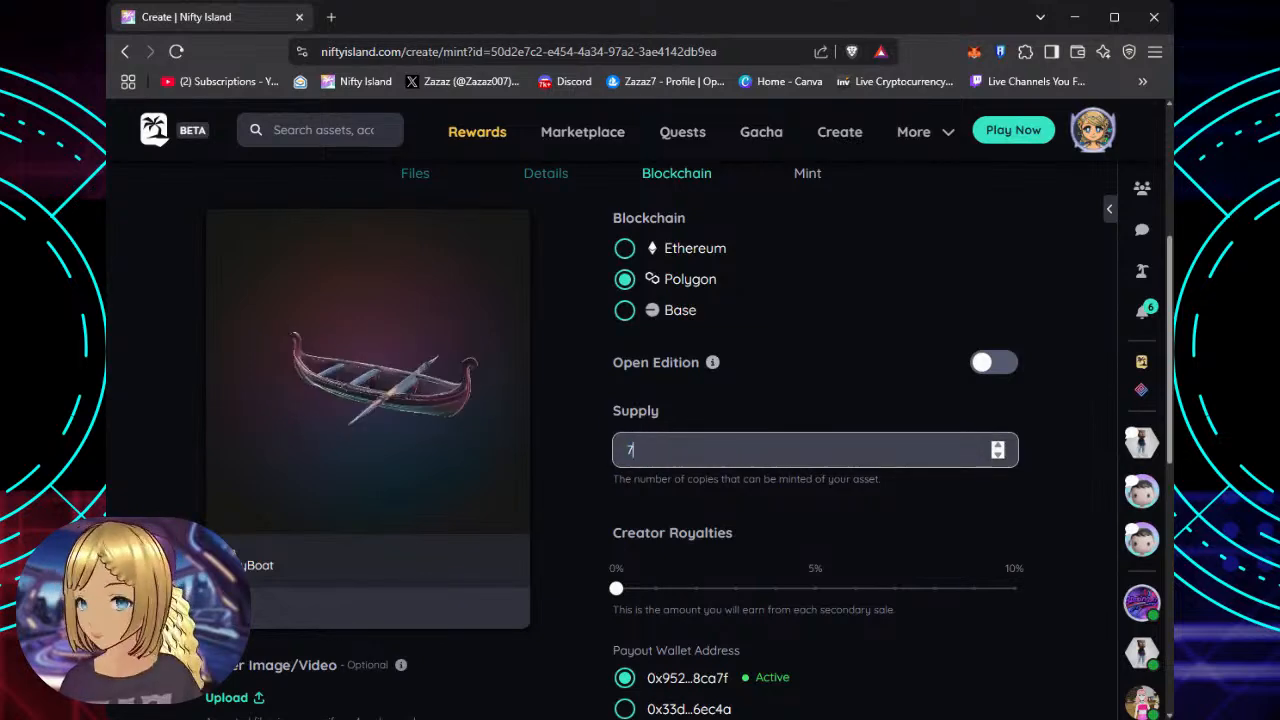
click(858, 333)
scroll(845, 365, down, 2)
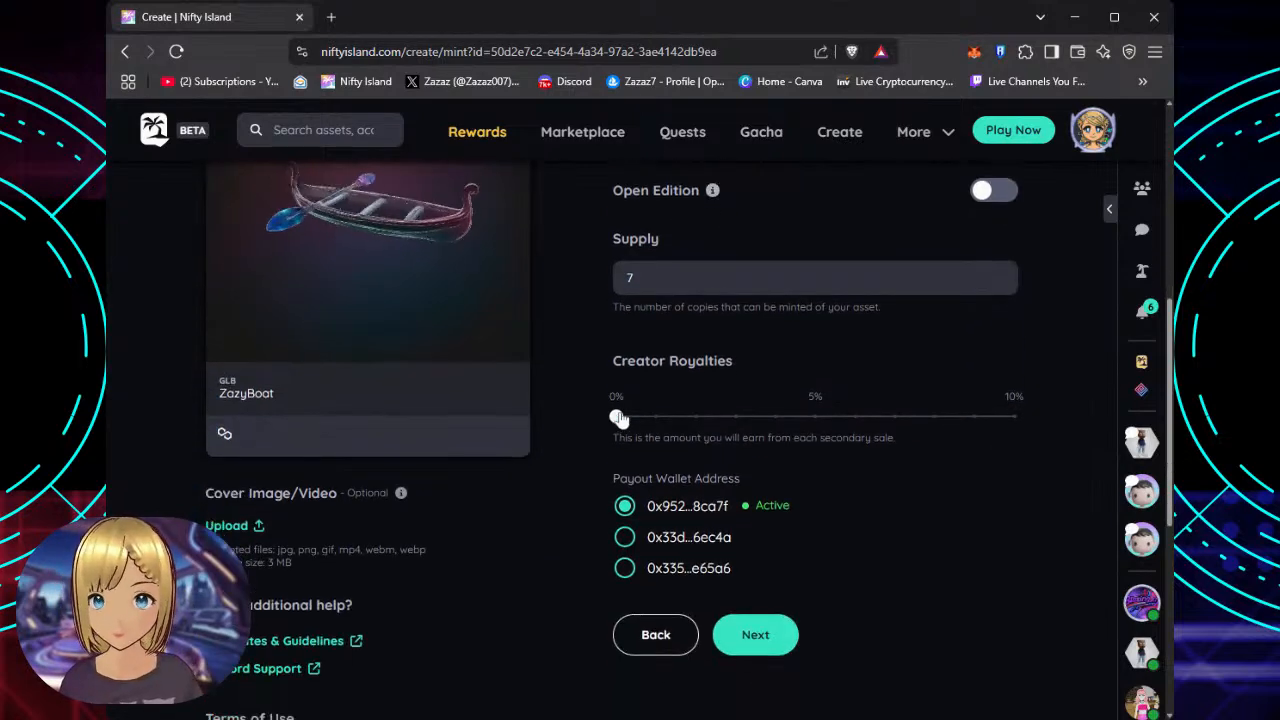
drag(728, 410, 1051, 420)
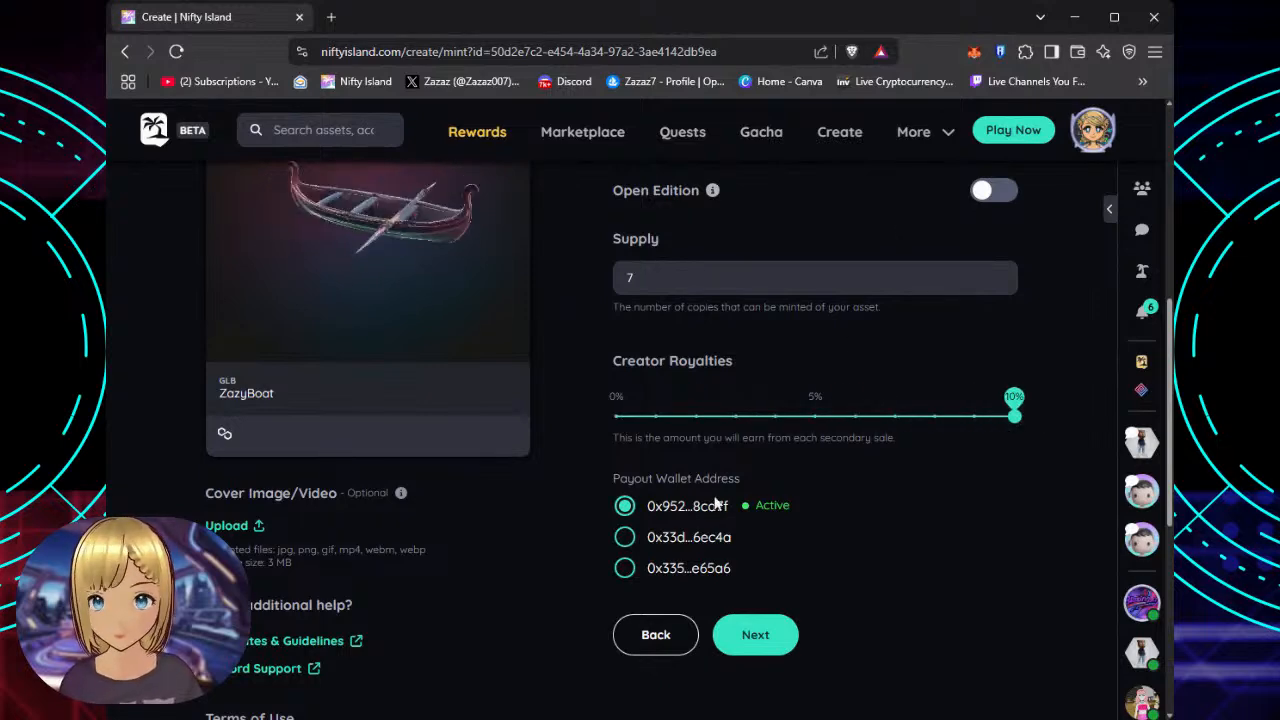
Continue to the Mint stage and choose the "Pay a gas fee - Create now, mint now" mint method.
click(772, 643)
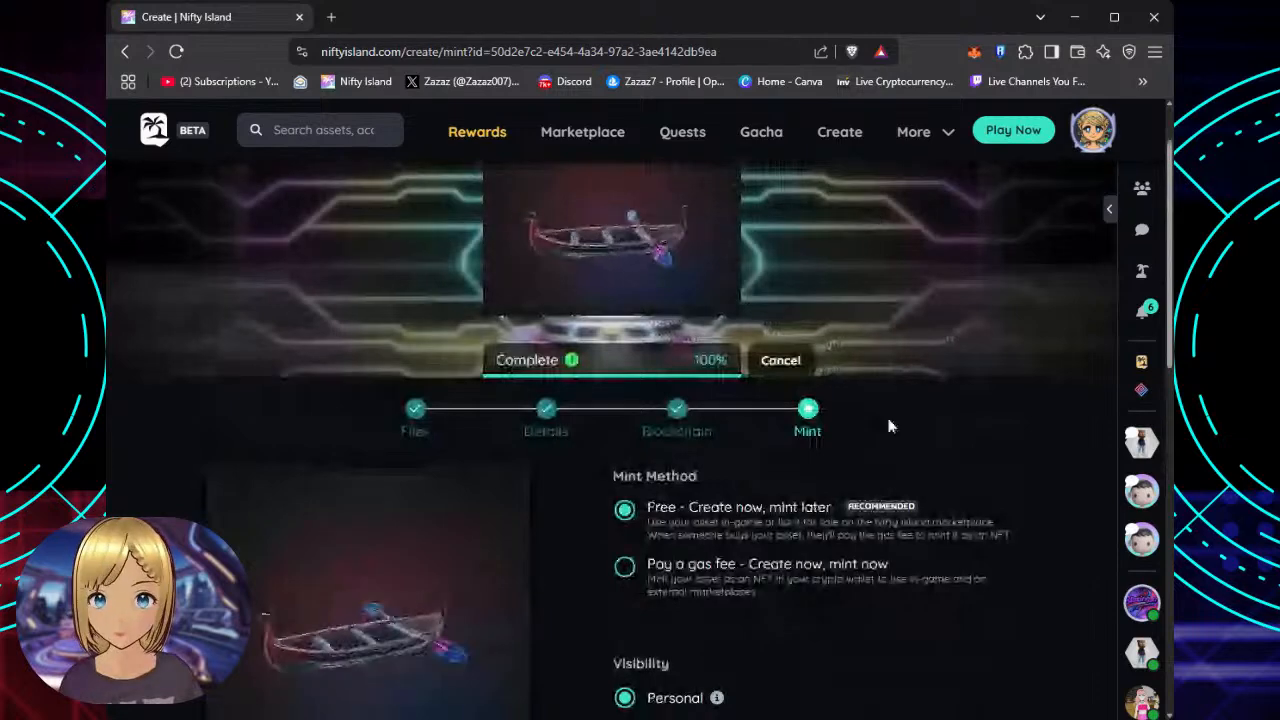
click(644, 588)
scroll(876, 562, down, 2)
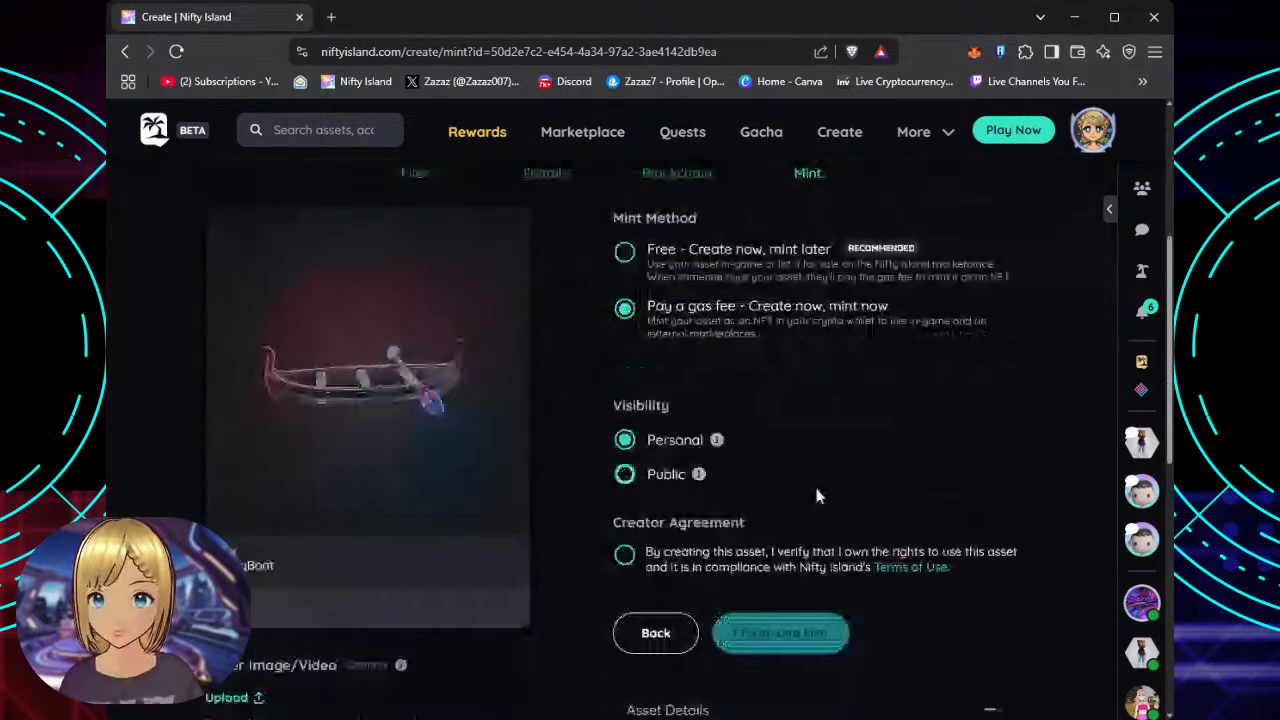
Set the asset's visibility to Public and accept the Creator Agreement.
click(625, 475)
scroll(960, 390, down, 2)
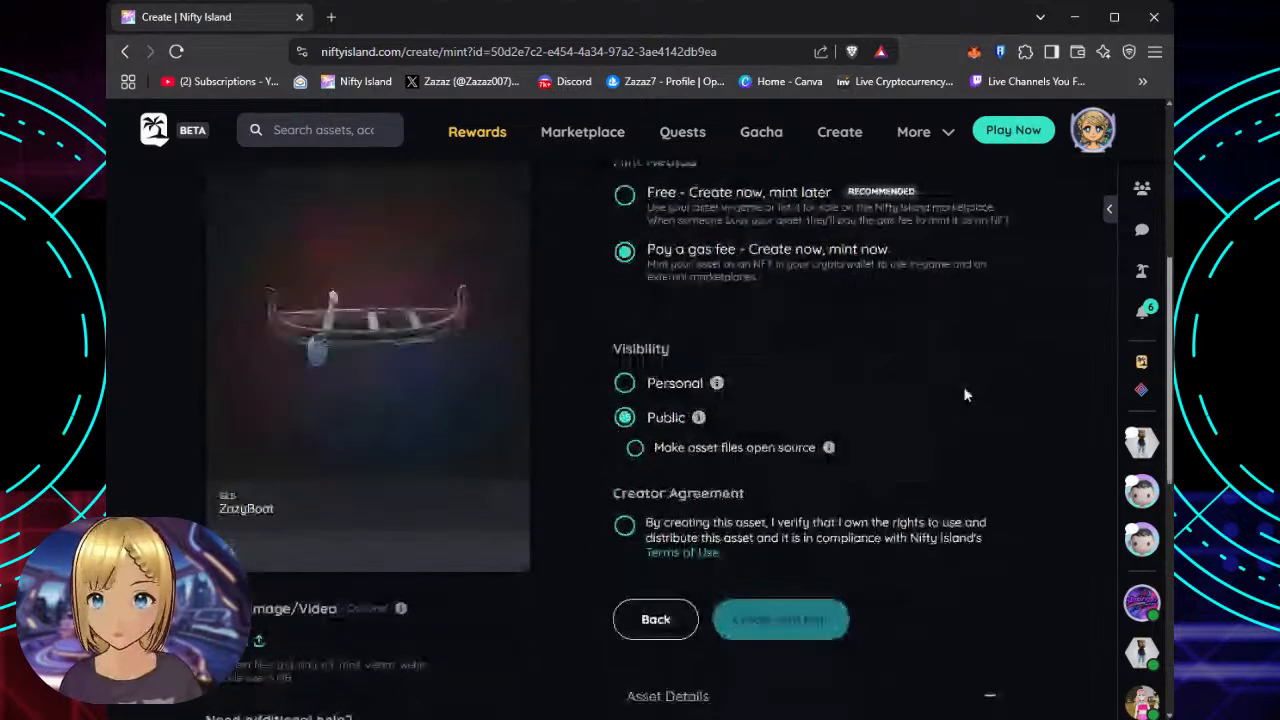
click(943, 403)
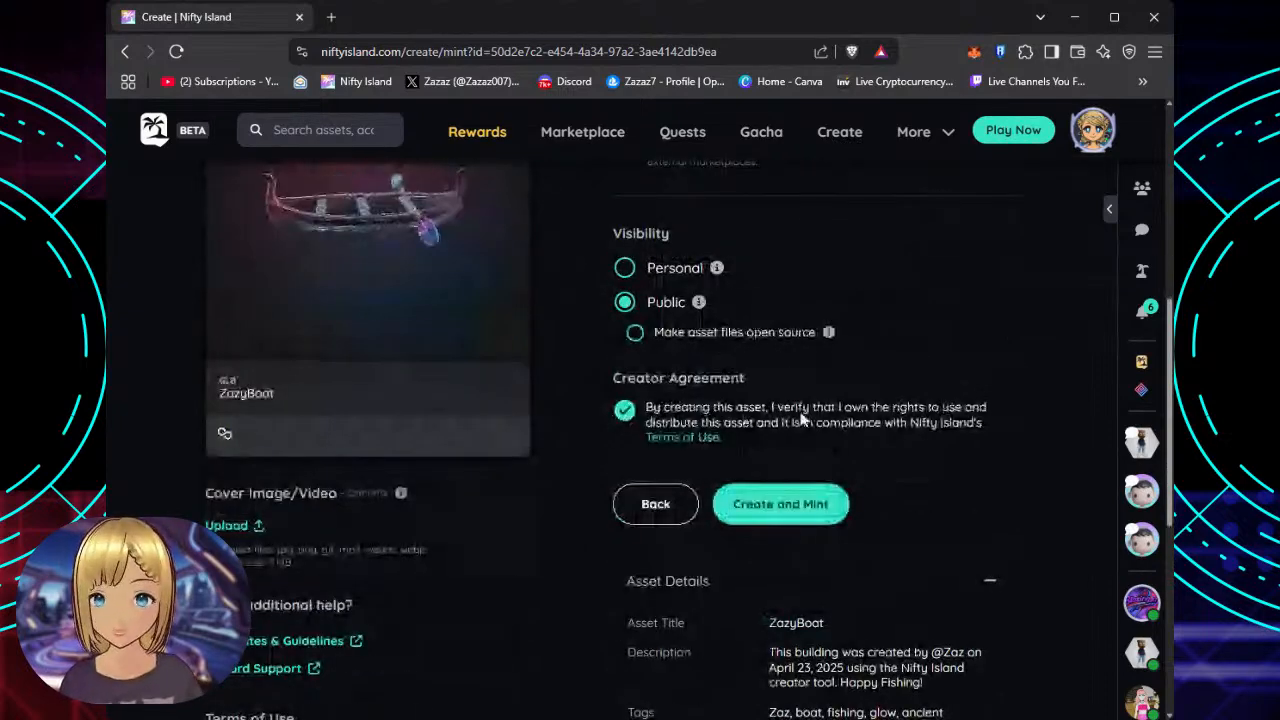
Review the asset details, create and mint the asset, and connect to the Polygon network for the mint.
scroll(950, 380, down, 1)
scroll(952, 374, down, 2)
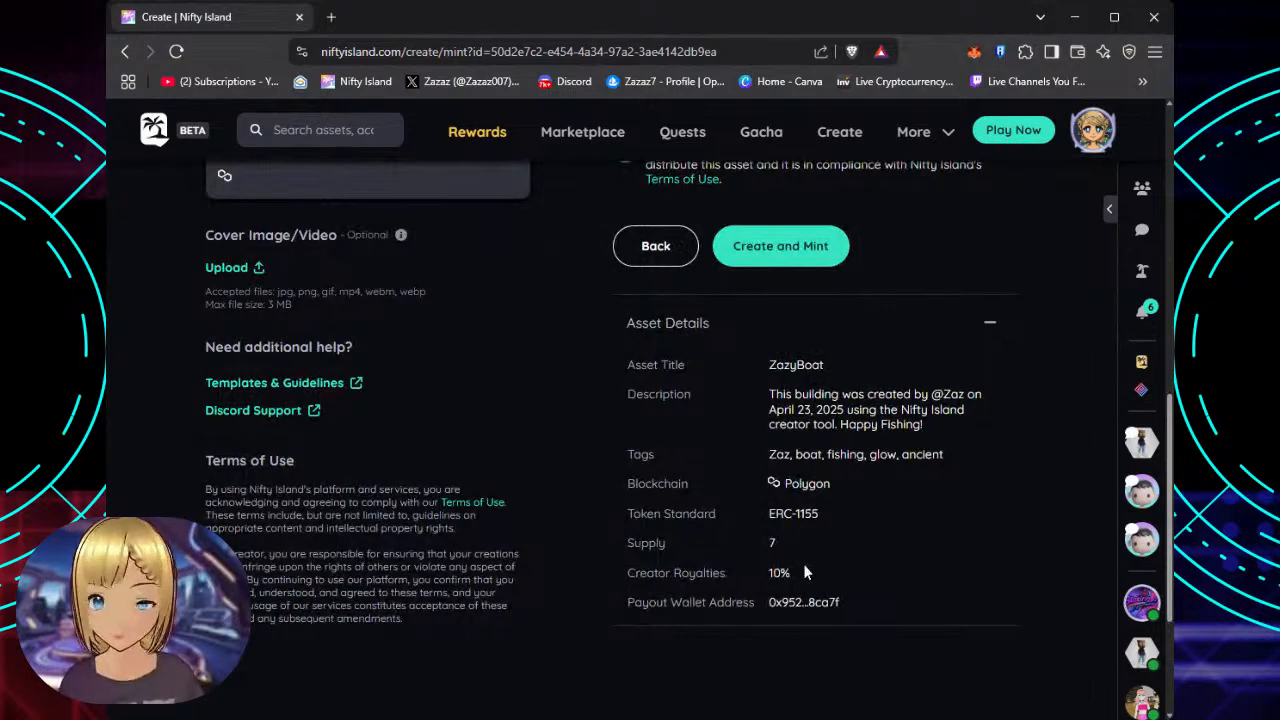
click(806, 250)
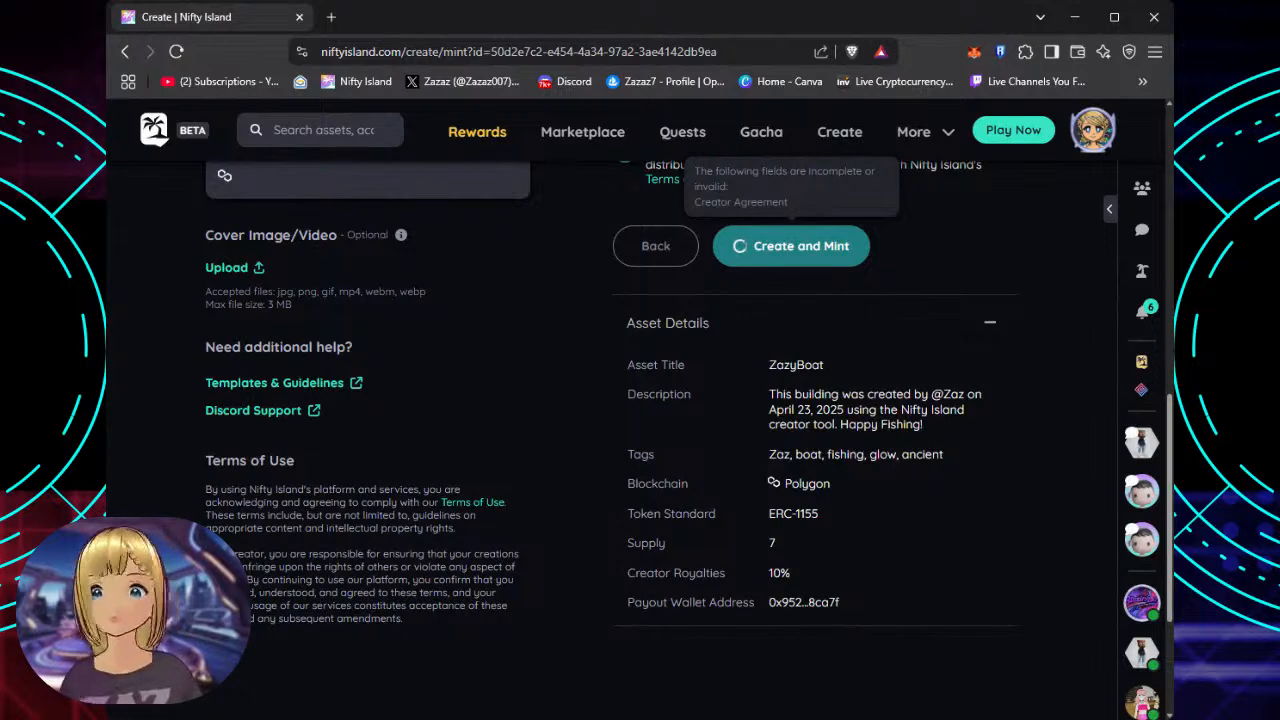
scroll(928, 320, up, 2)
scroll(928, 326, up, 4)
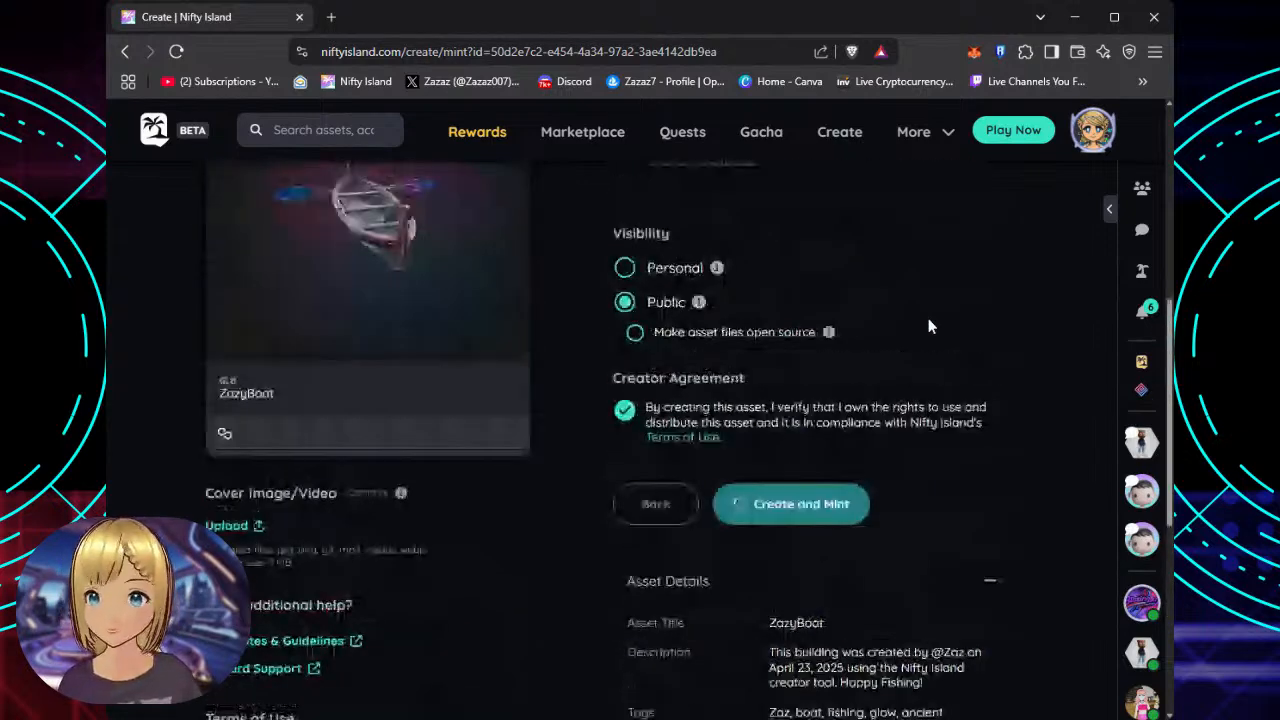
scroll(928, 326, down, 3)
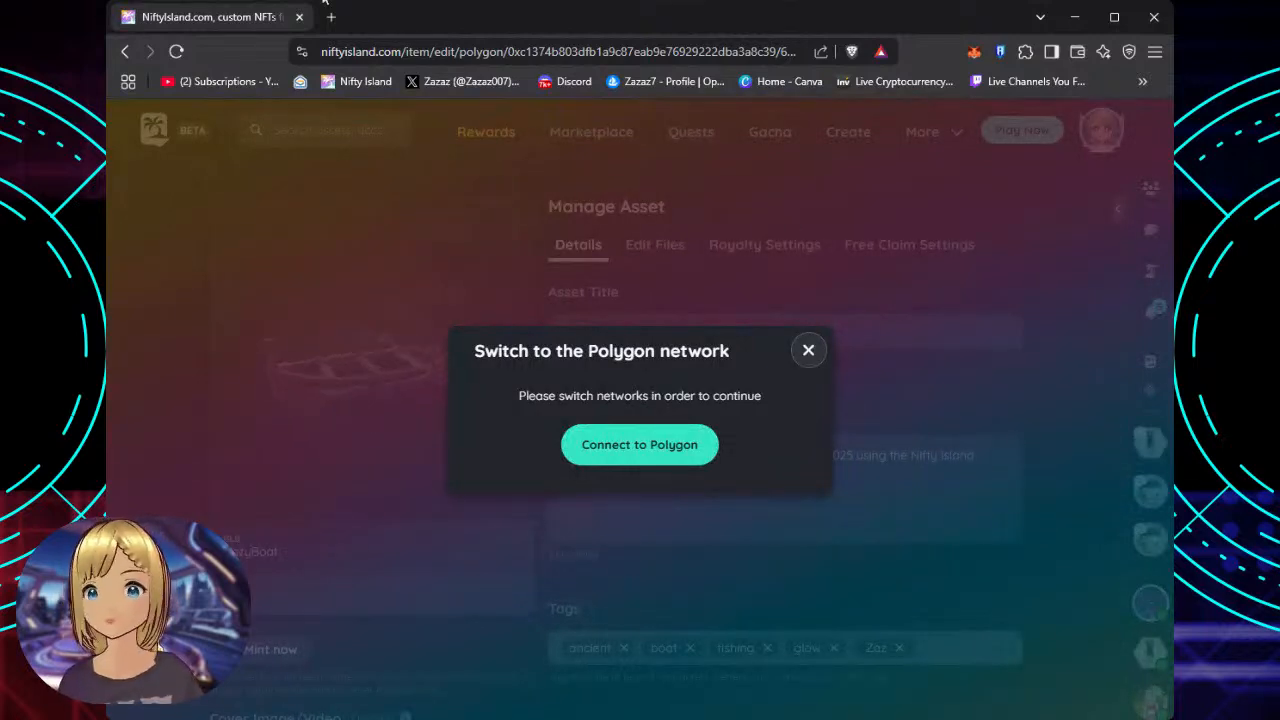
click(637, 452)
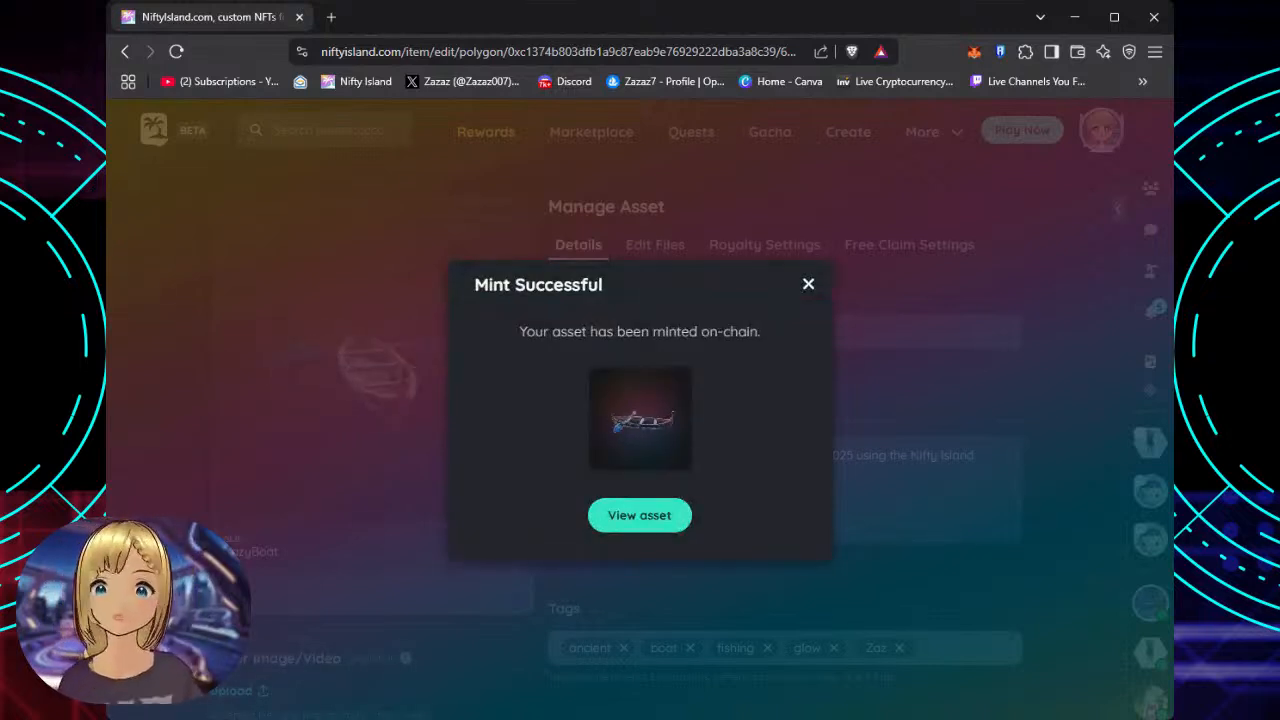
View the minted ZazyBoat asset page and examine its listings, description, tags, token details and activity.
click(651, 517)
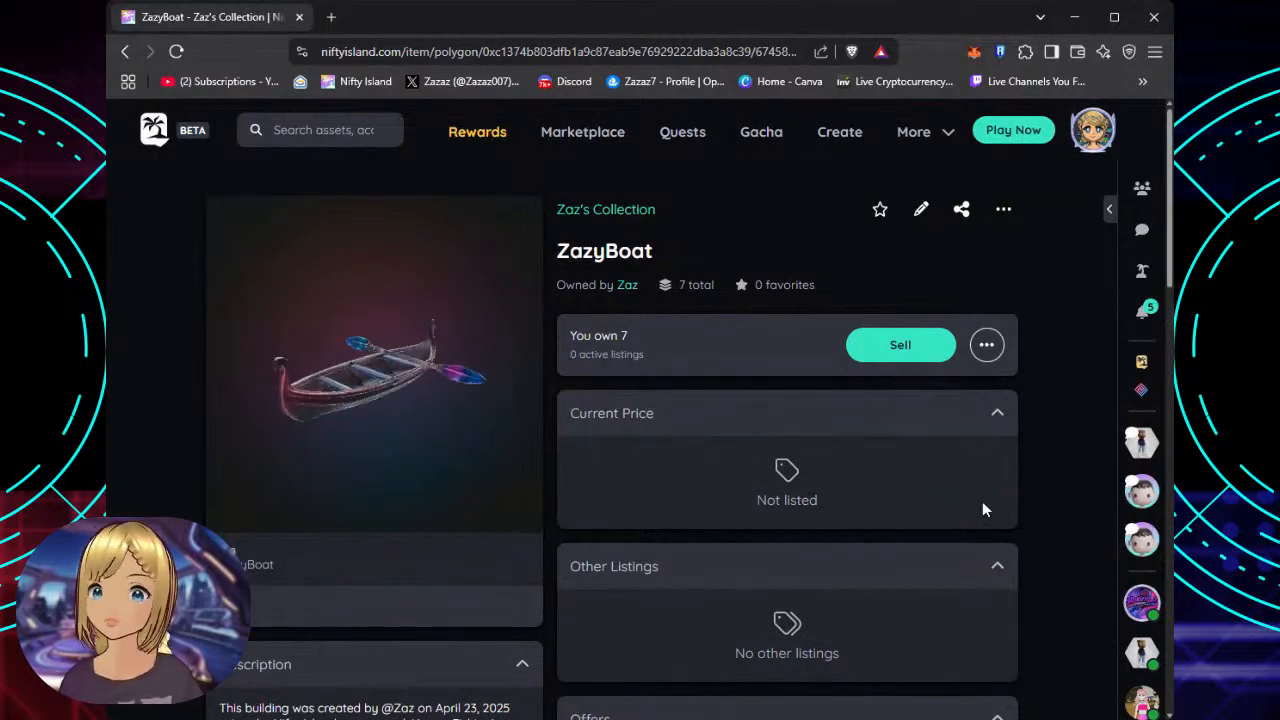
scroll(983, 507, down, 8)
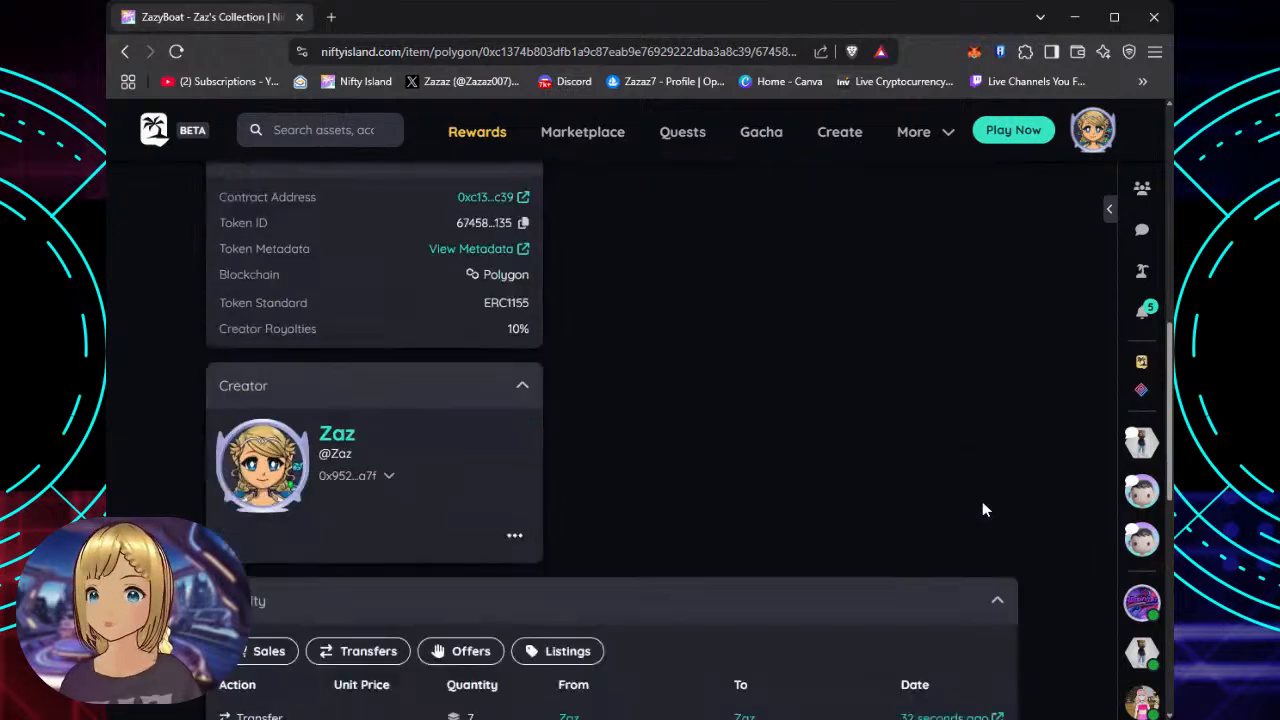
scroll(982, 509, down, 5)
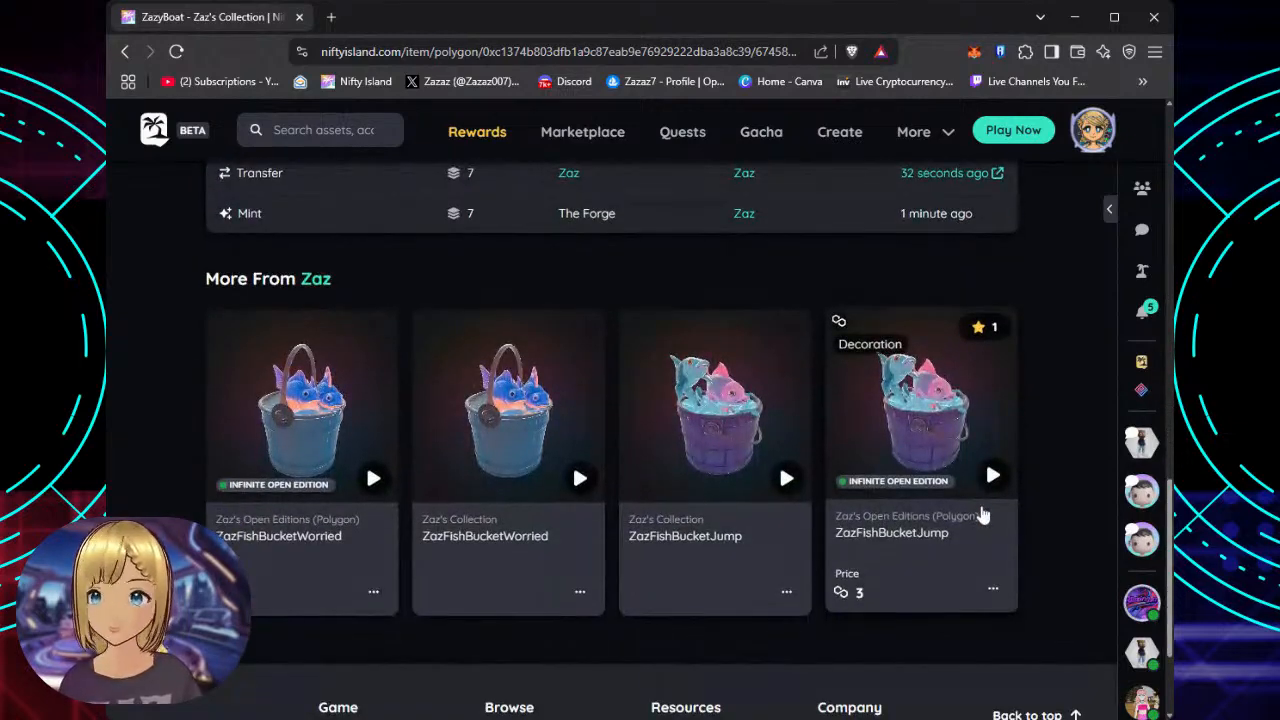
scroll(982, 510, up, 13)
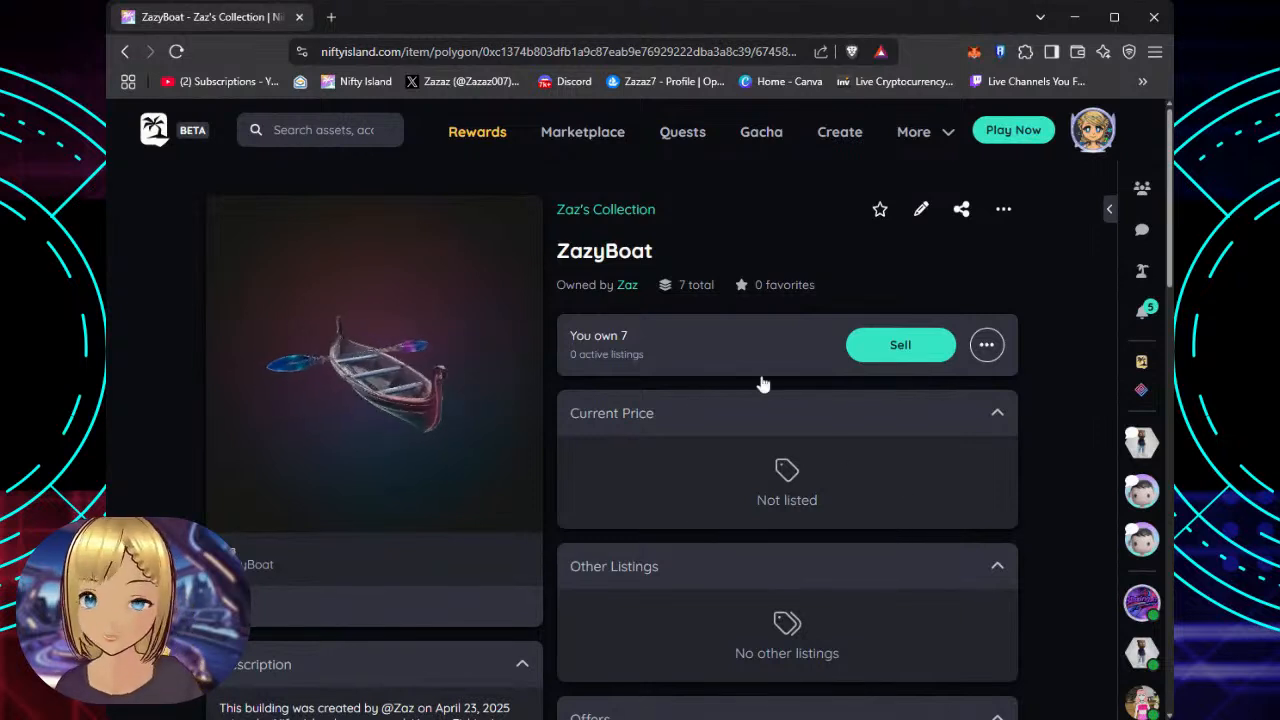
scroll(808, 332, down, 5)
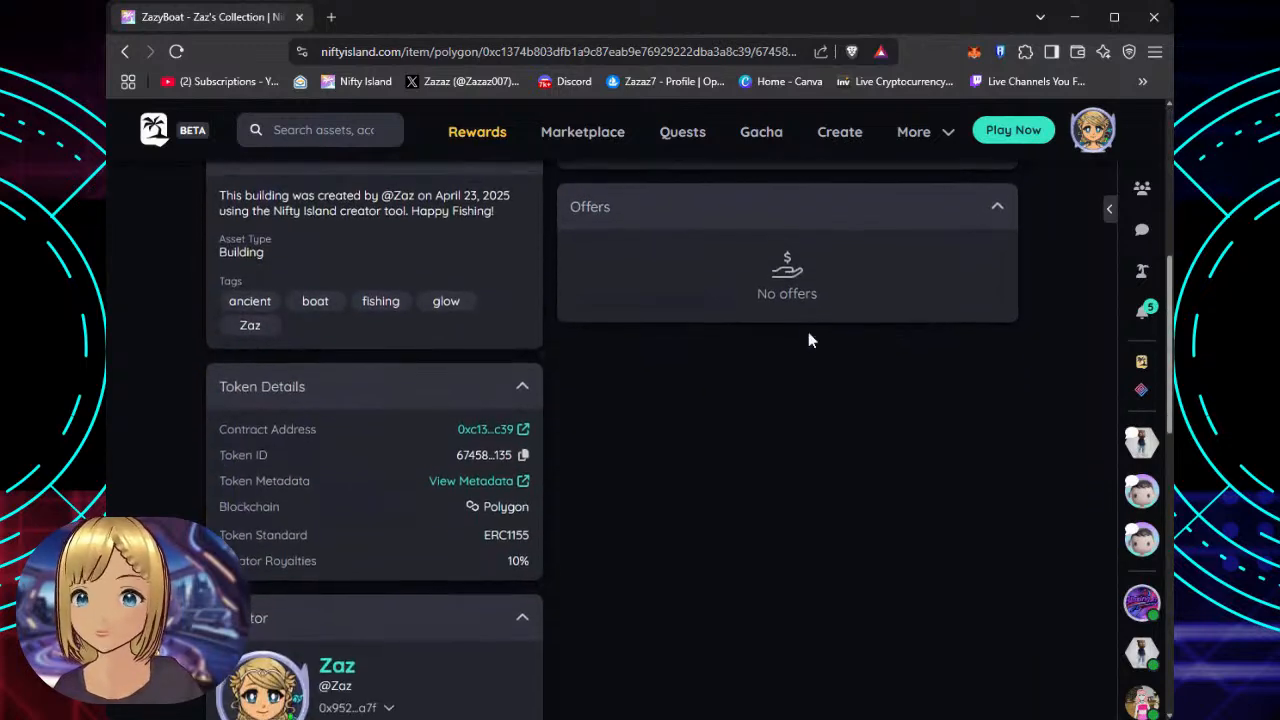
scroll(812, 320, up, 5)
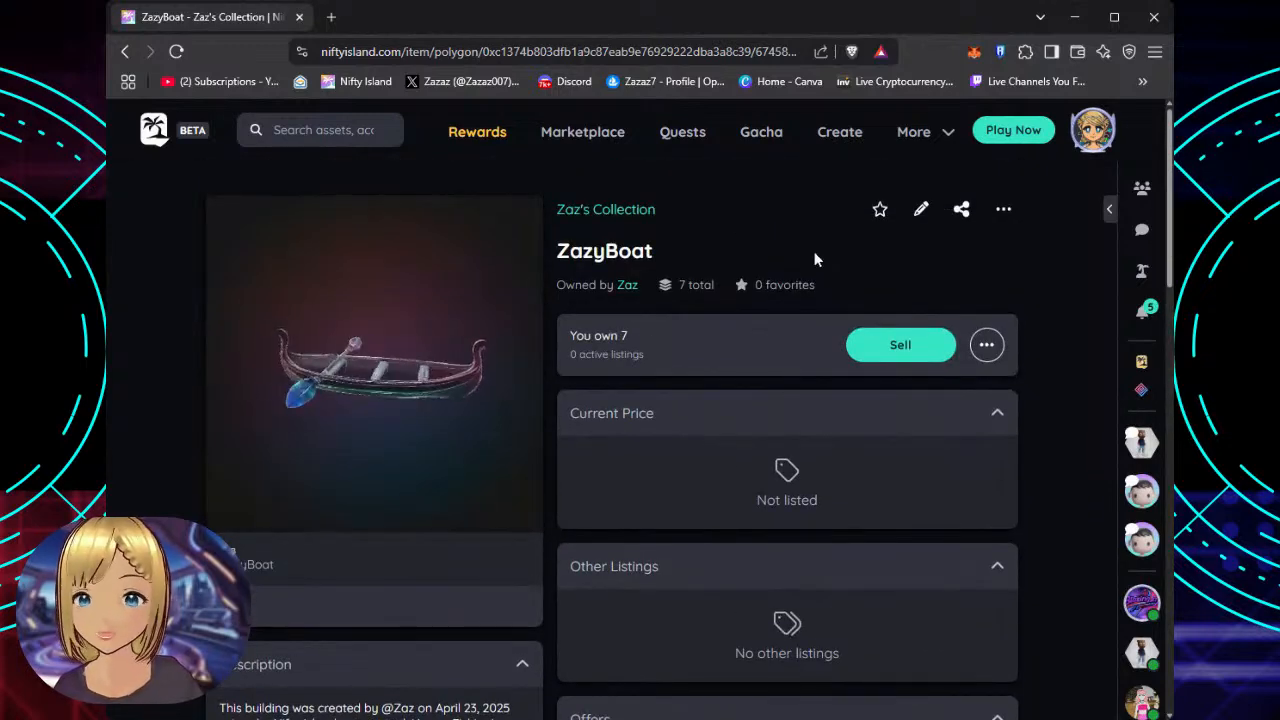